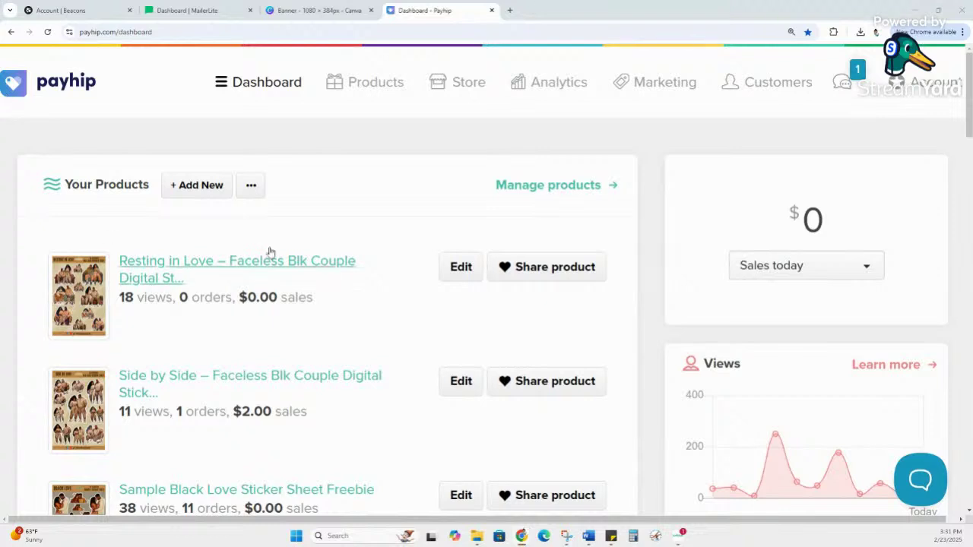
# Step: Open the Payhip Products page listing all 14 products with views, orders, sales and price
pyautogui.click(373, 83)
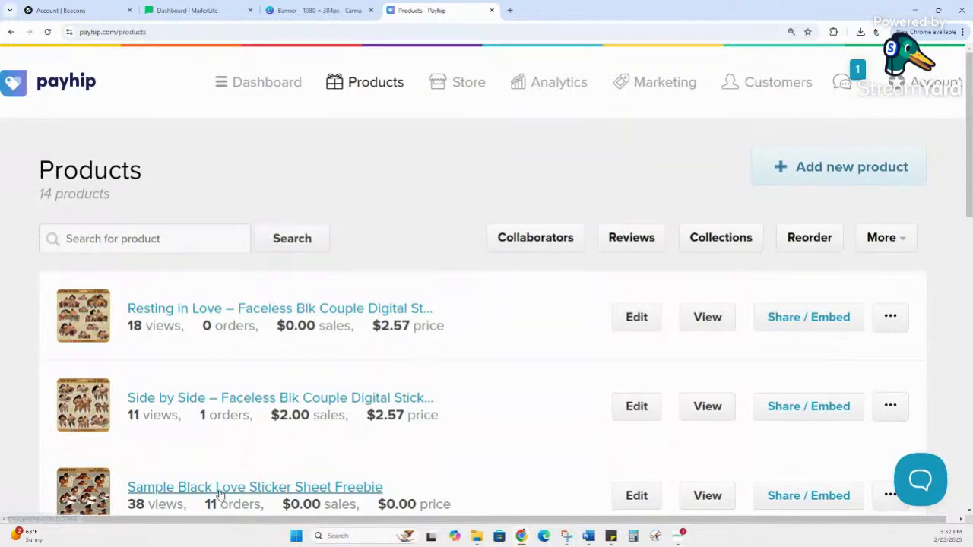
pyautogui.tripleClick(170, 325)
pyautogui.doubleClick(170, 324)
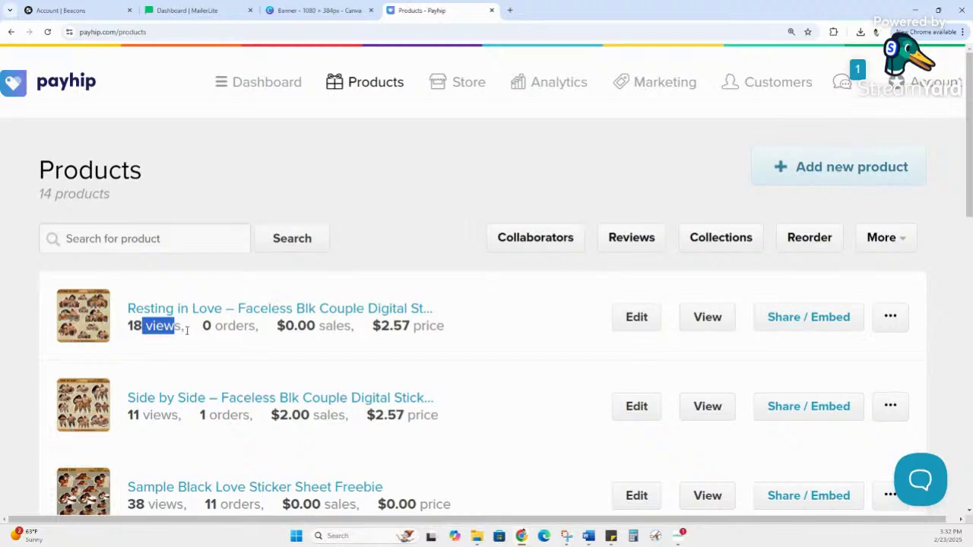
pyautogui.moveTo(202, 325); pyautogui.dragTo(256, 325)
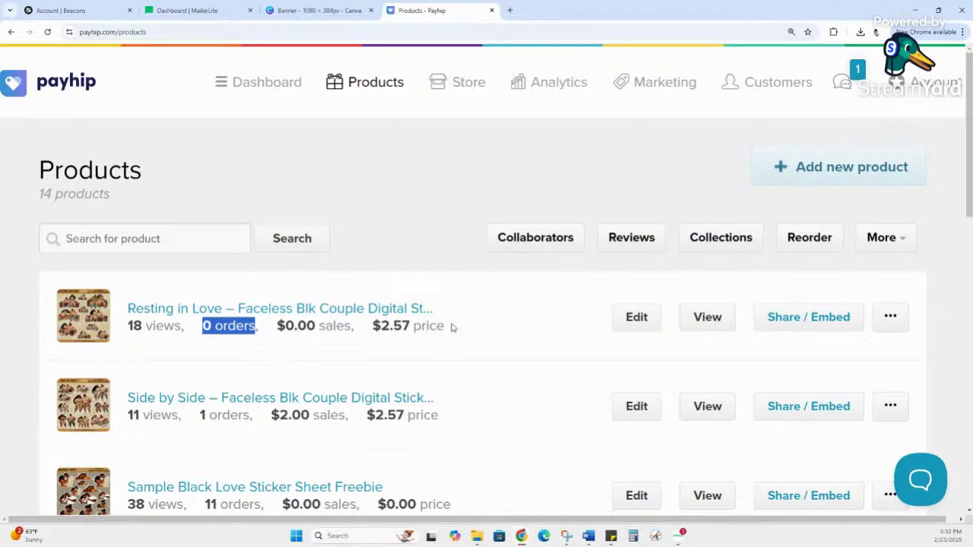
pyautogui.click(477, 85)
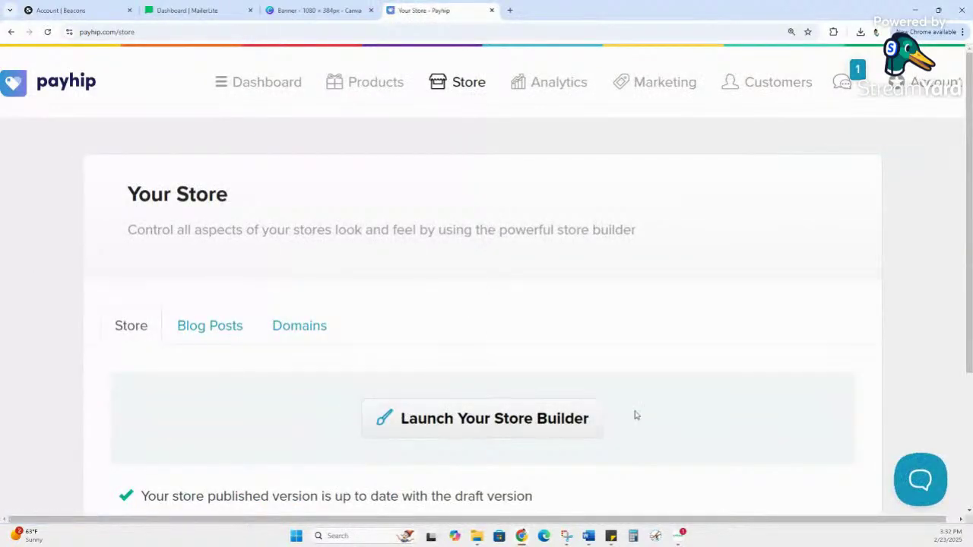
# Step: Look over the Your Store page, then switch to the Beacons account
pyautogui.scroll(-2, 635, 414)
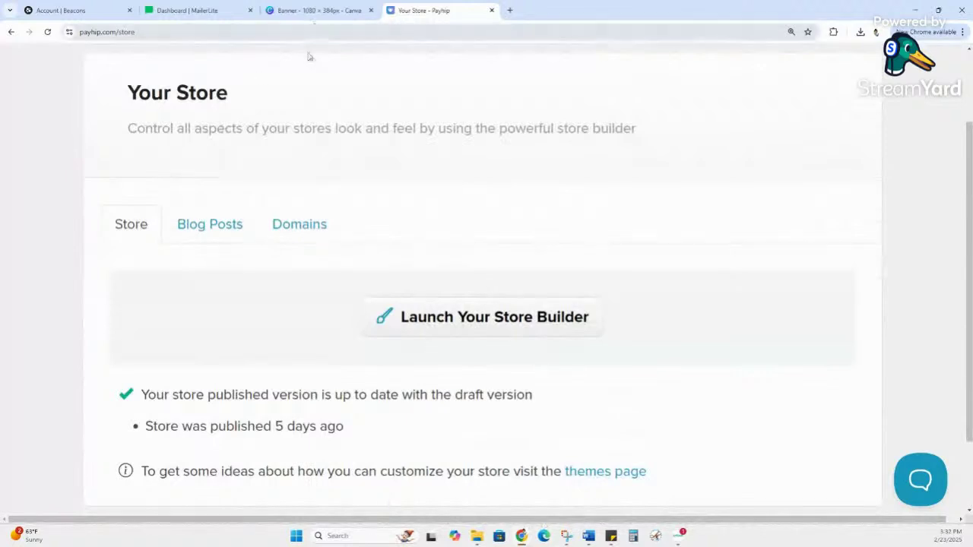
pyautogui.scroll(2, 365, 225)
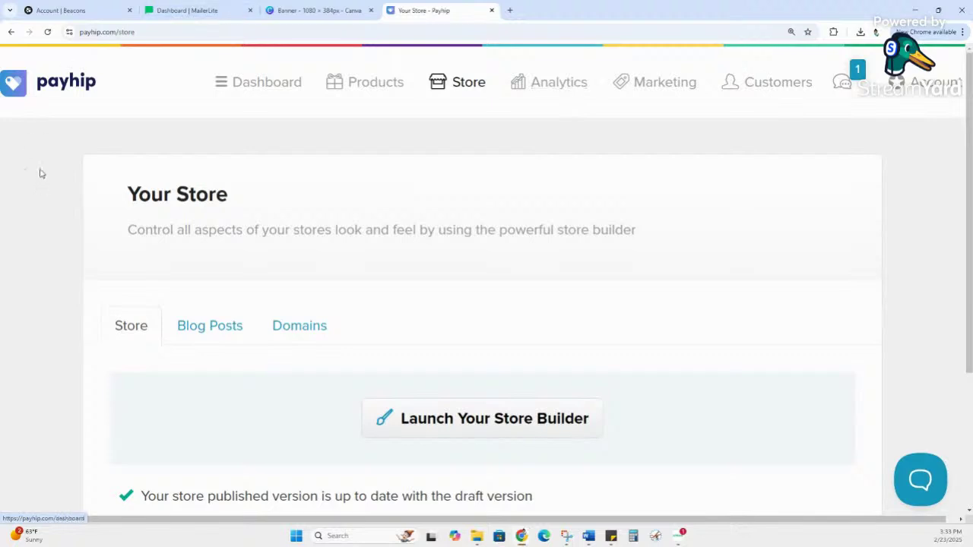
pyautogui.click(80, 10)
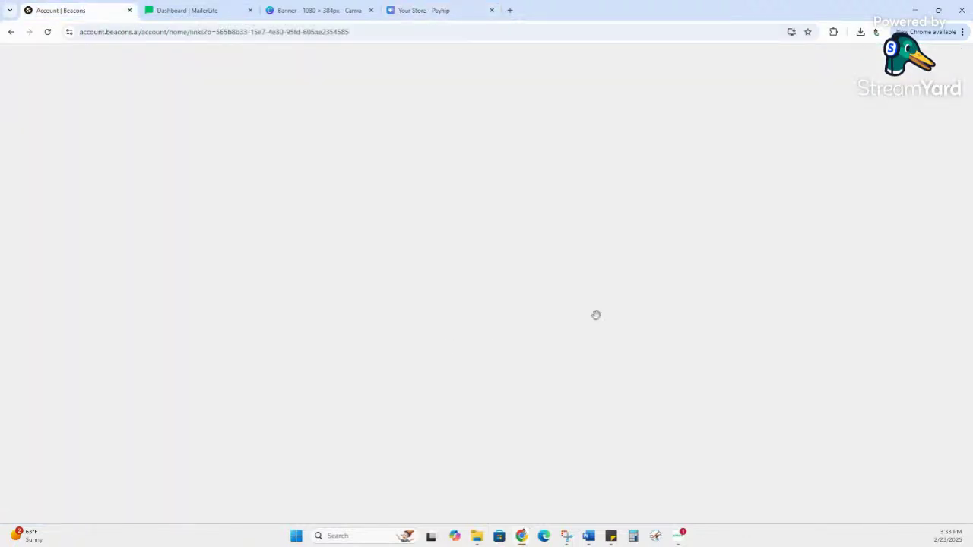
# Step: Enable the 'Join us on youtube!!' link and move it to the top of the list
pyautogui.scroll(1, 405, 287)
pyautogui.scroll(5, 406, 289)
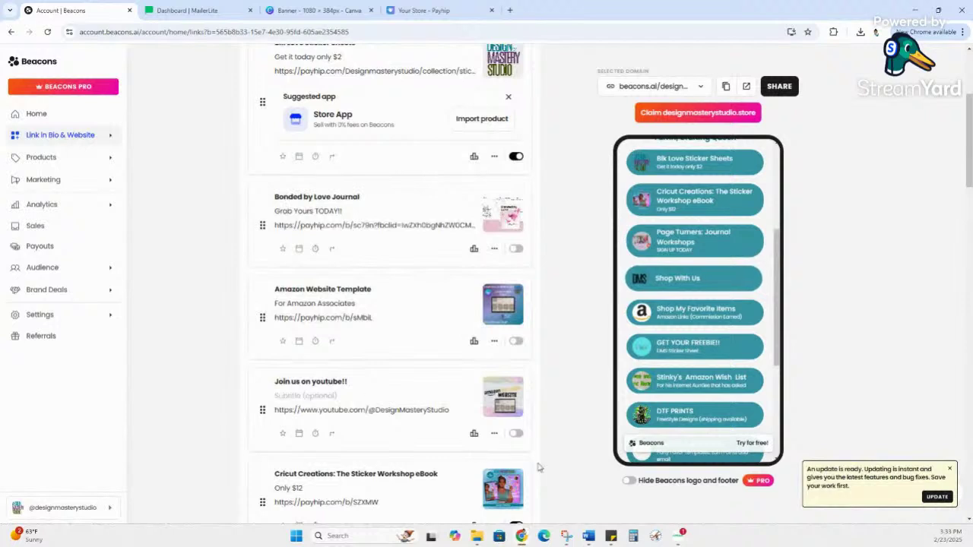
pyautogui.click(516, 437)
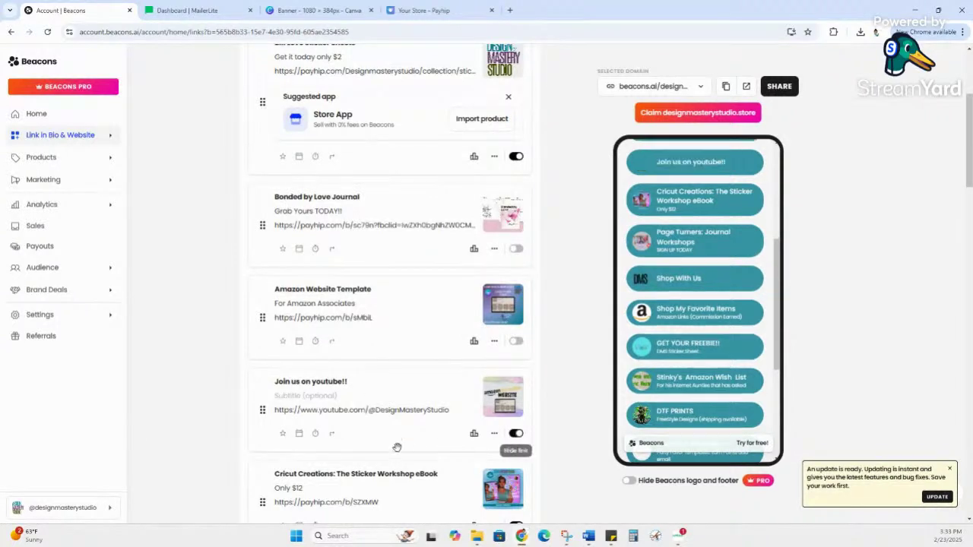
pyautogui.moveTo(263, 399); pyautogui.dragTo(250, 243)
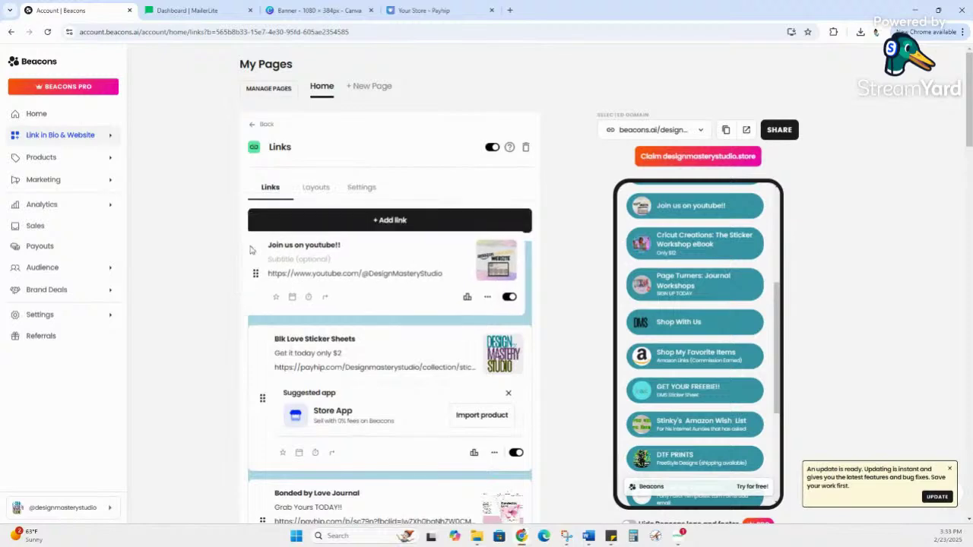
# Step: Delete the youtube link's thumbnail image
pyautogui.scroll(-1, 737, 332)
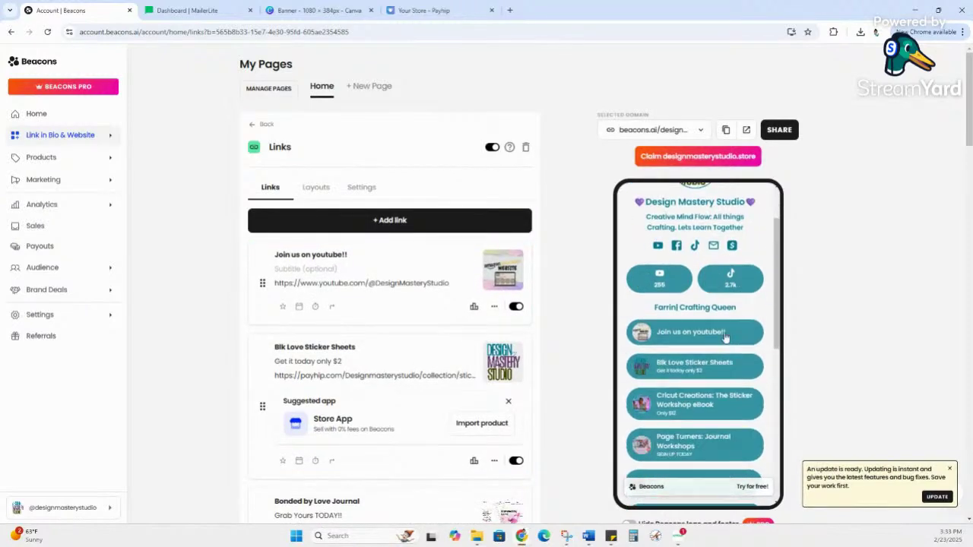
pyautogui.click(507, 284)
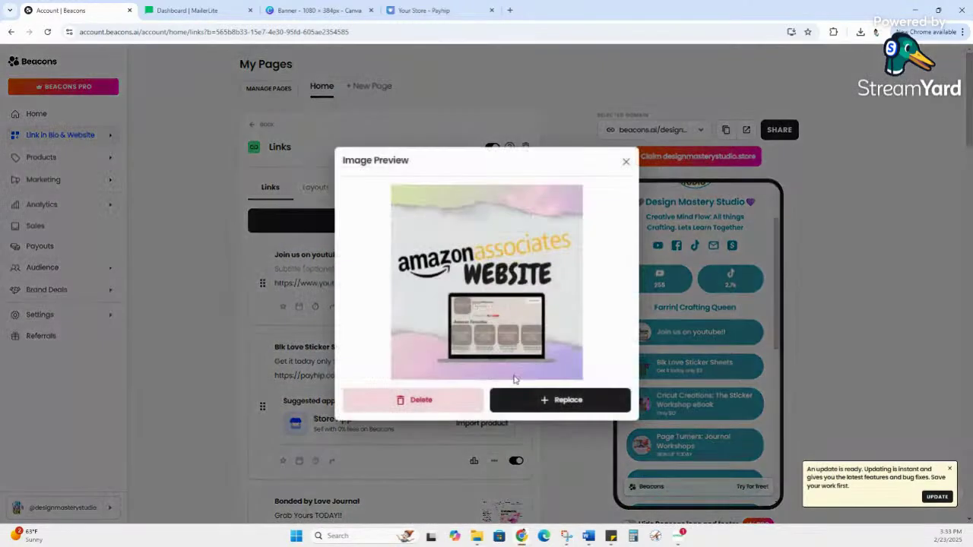
pyautogui.click(444, 409)
pyautogui.click(532, 313)
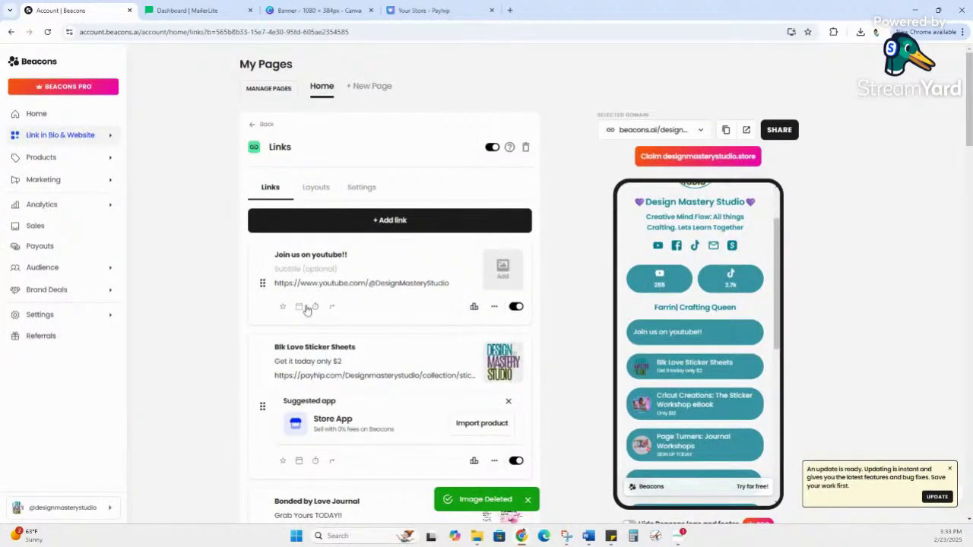
# Step: Give the youtube link the subtitle 'We are live!' and return to Payhip
pyautogui.click(333, 271)
pyautogui.write('W')
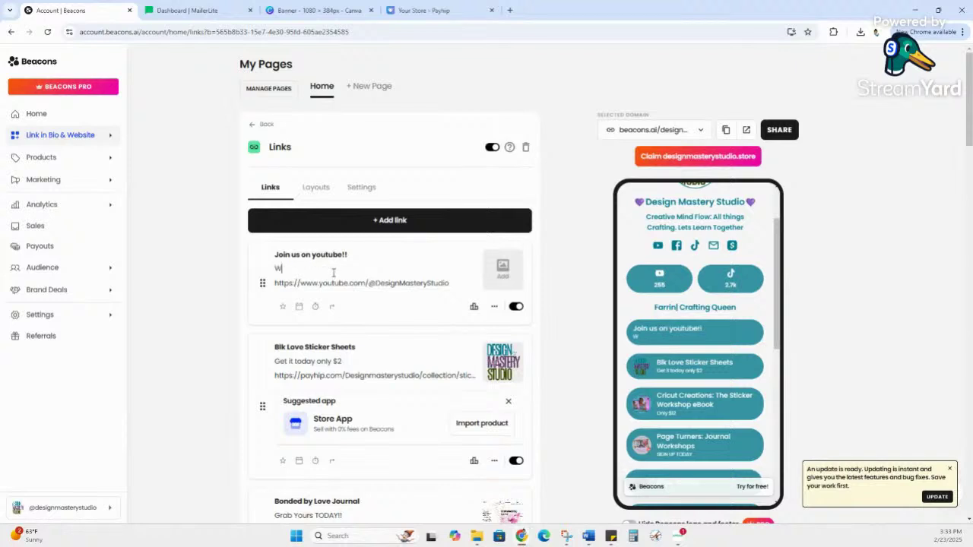
pyautogui.write('e are live!')
pyautogui.click(558, 257)
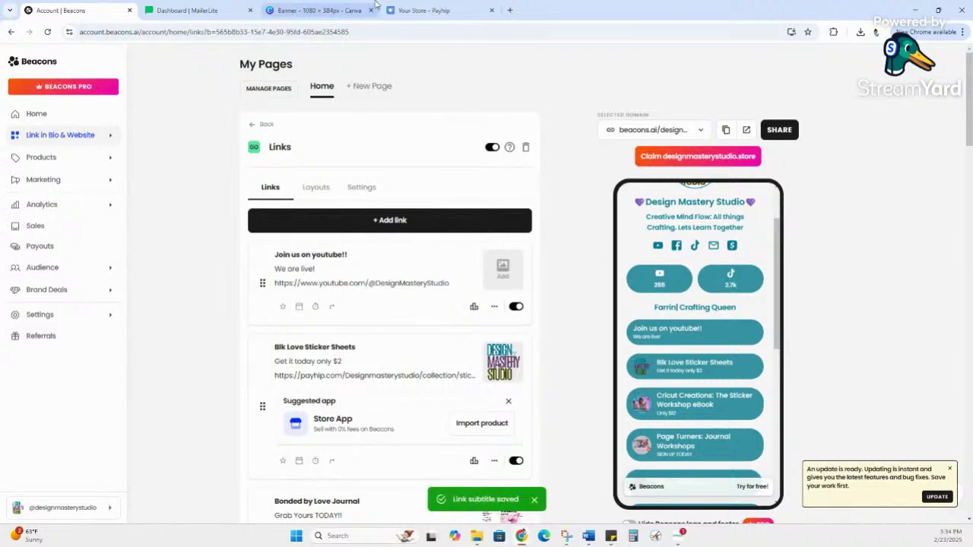
pyautogui.click(411, 9)
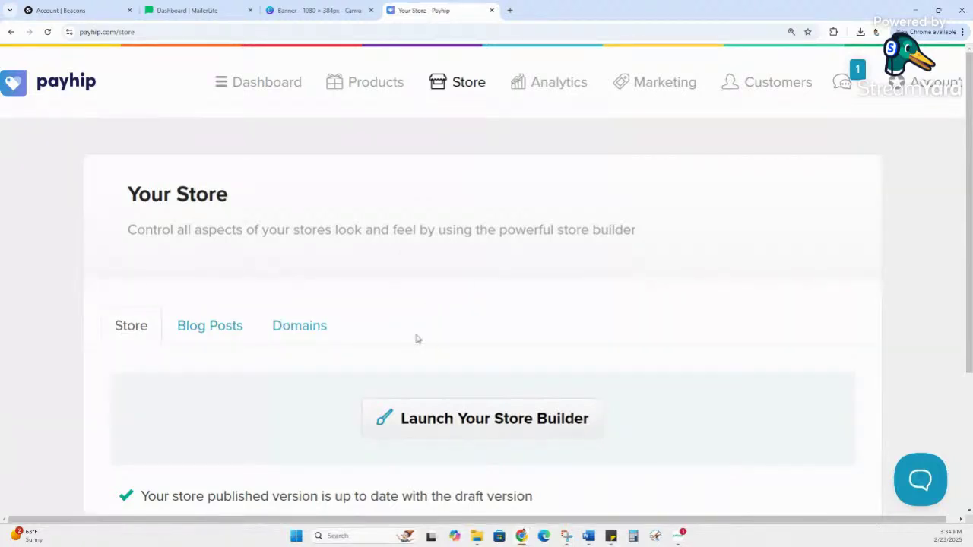
# Step: Review this month's All Products analytics: $289.40 sales, 55 customers, 64 orders, 912 views
pyautogui.click(532, 90)
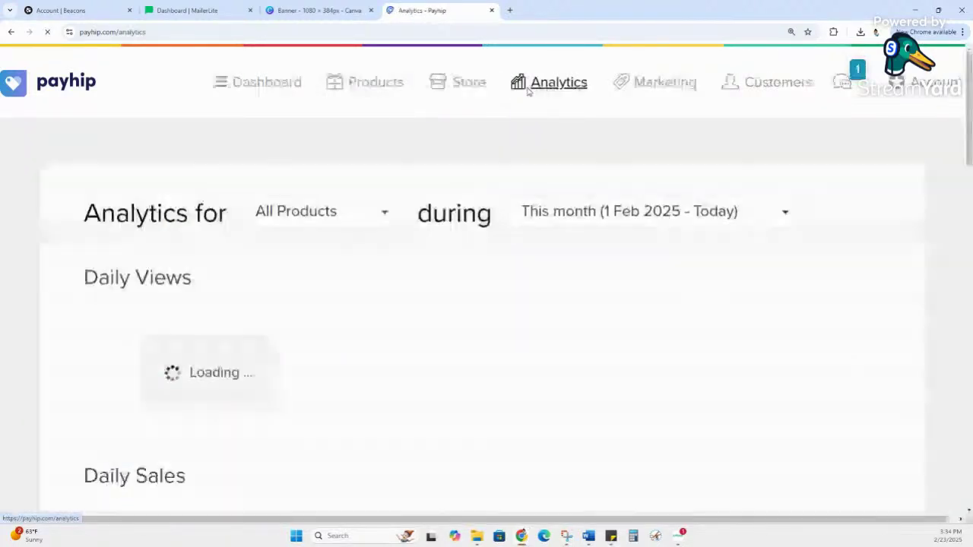
pyautogui.scroll(-2, 426, 302)
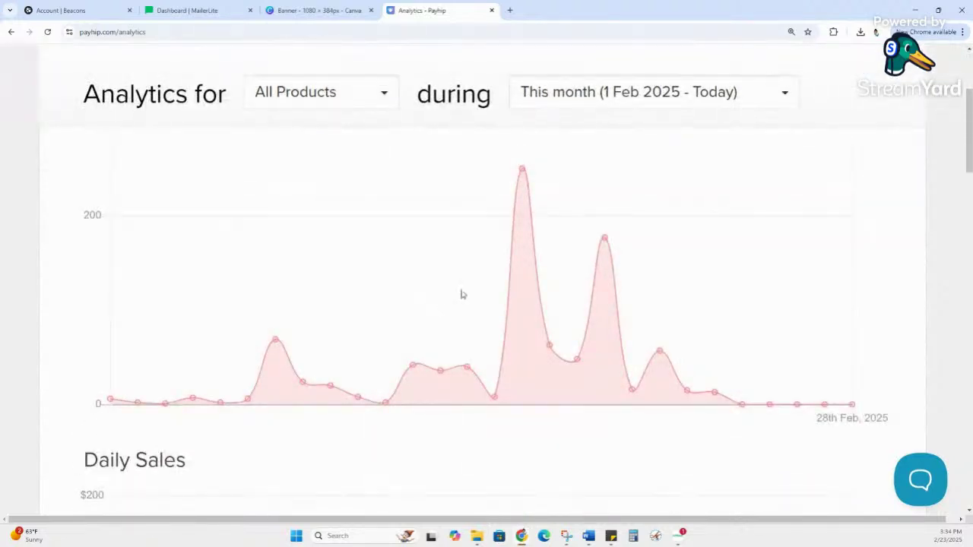
pyautogui.scroll(-5, 365, 279)
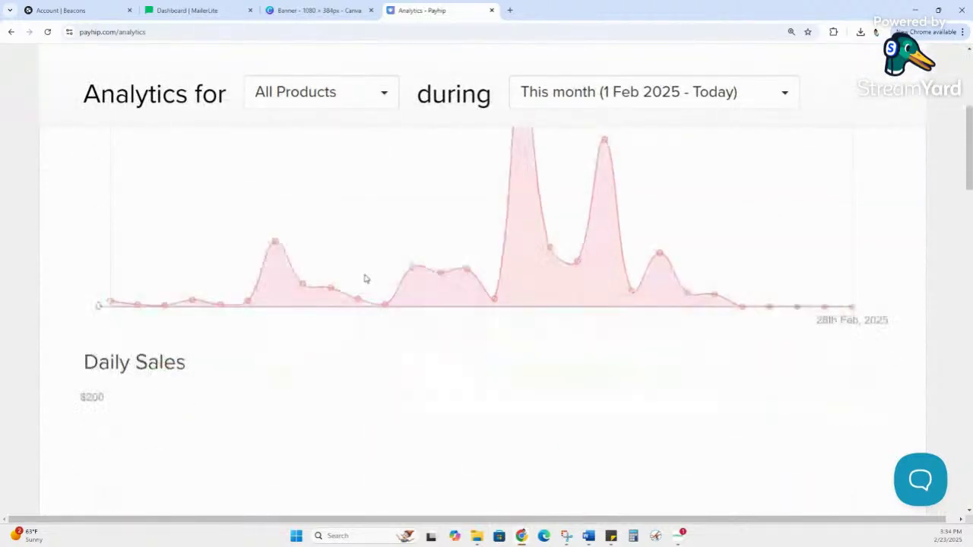
pyautogui.scroll(-3, 404, 308)
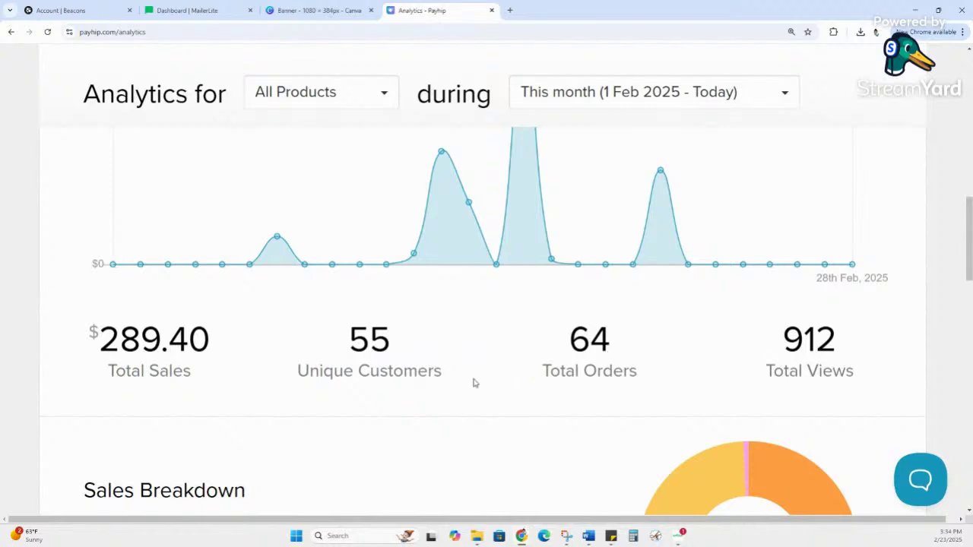
pyautogui.scroll(6, 486, 380)
pyautogui.scroll(4, 495, 371)
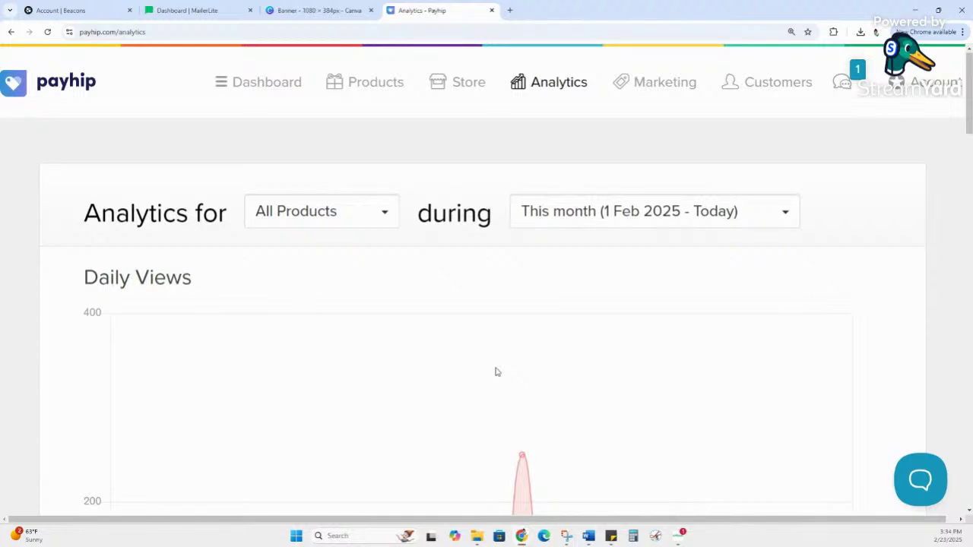
# Step: Go to Marketing and show the Run Sale section with its 4 sales
pyautogui.click(664, 83)
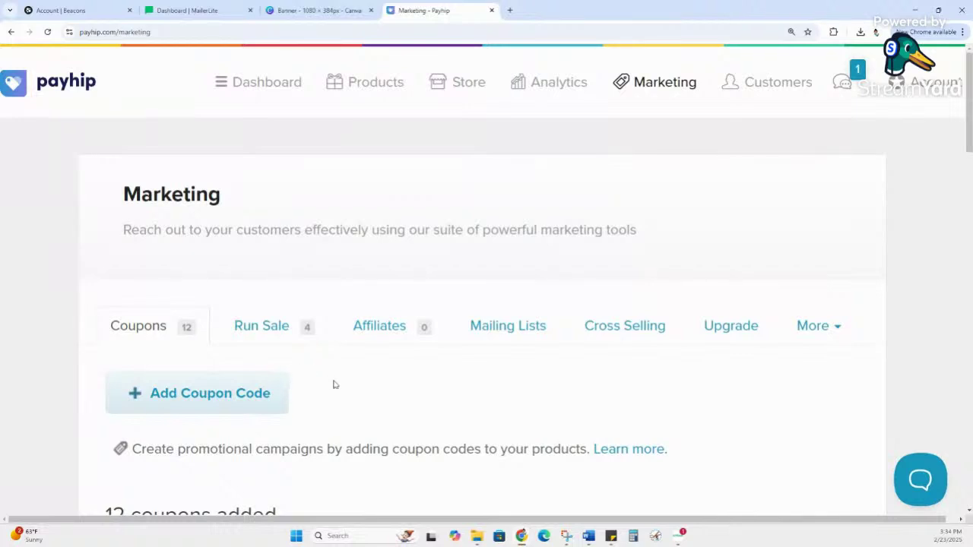
pyautogui.scroll(-3, 334, 384)
pyautogui.scroll(3, 351, 378)
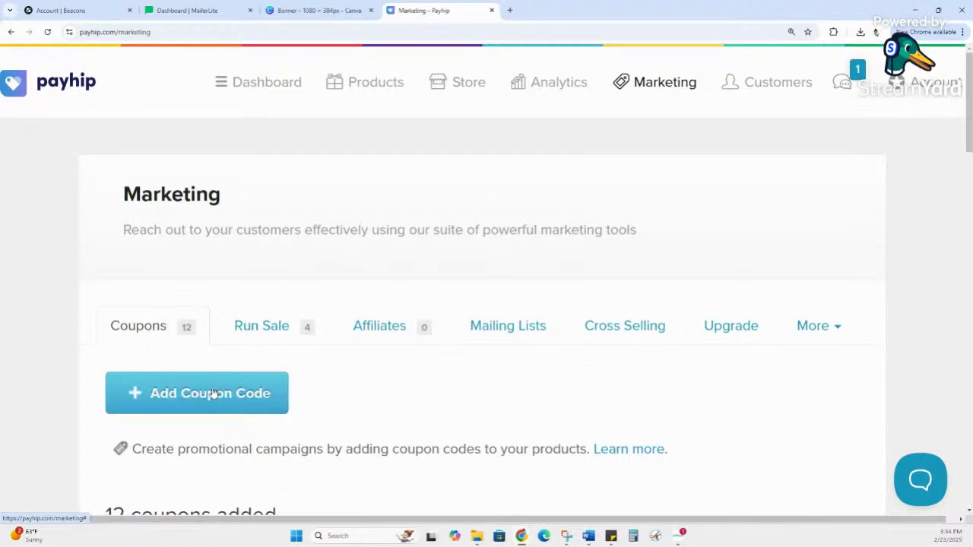
pyautogui.click(289, 334)
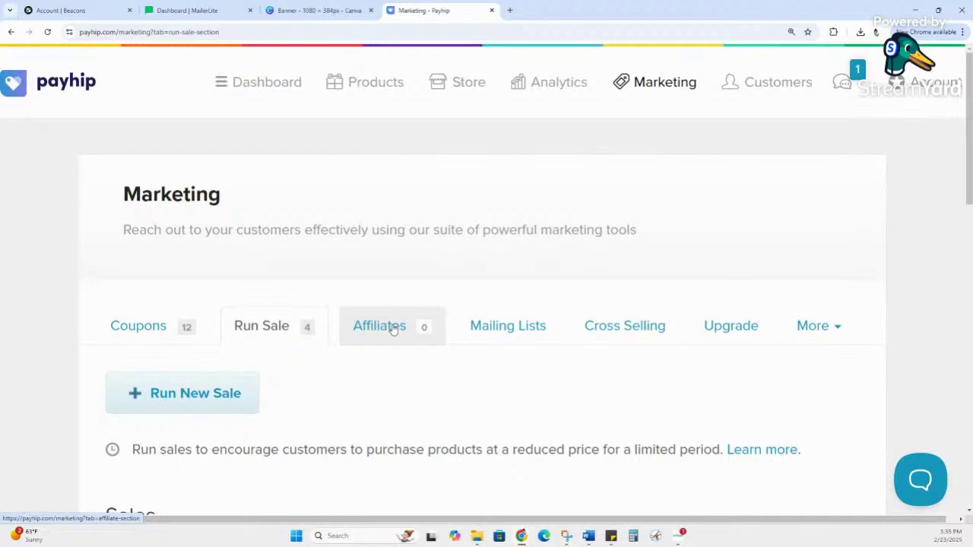
# Step: Glance at the affiliates section, then go back to the Run Sale section
pyautogui.click(392, 327)
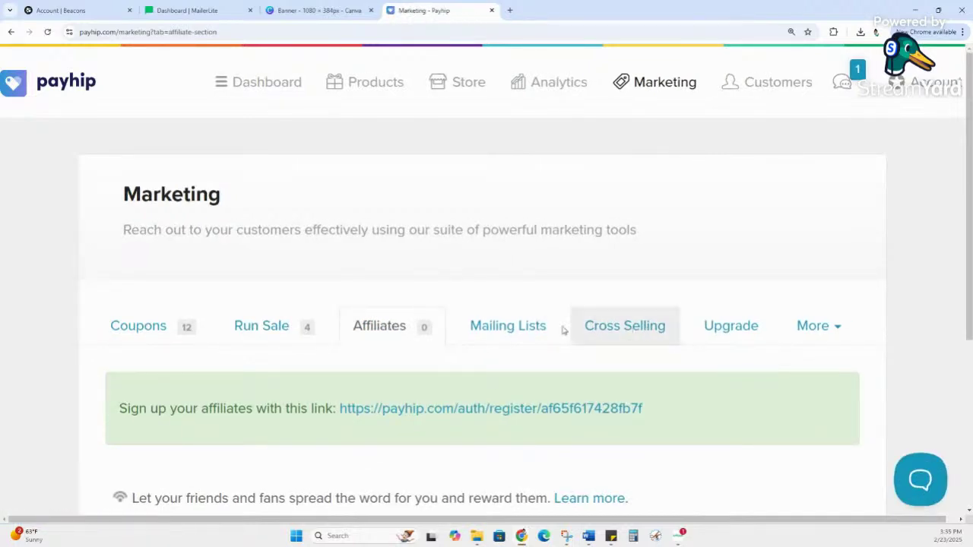
pyautogui.click(293, 329)
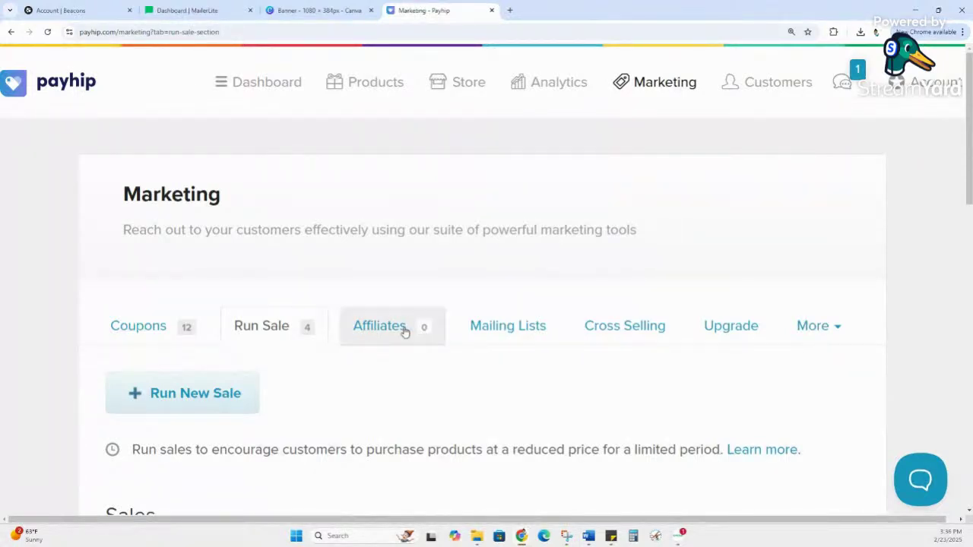
# Step: Review the MailerLite lists under Mailing Lists, then move on to the Cross Selling section
pyautogui.click(478, 340)
pyautogui.scroll(-1, 373, 372)
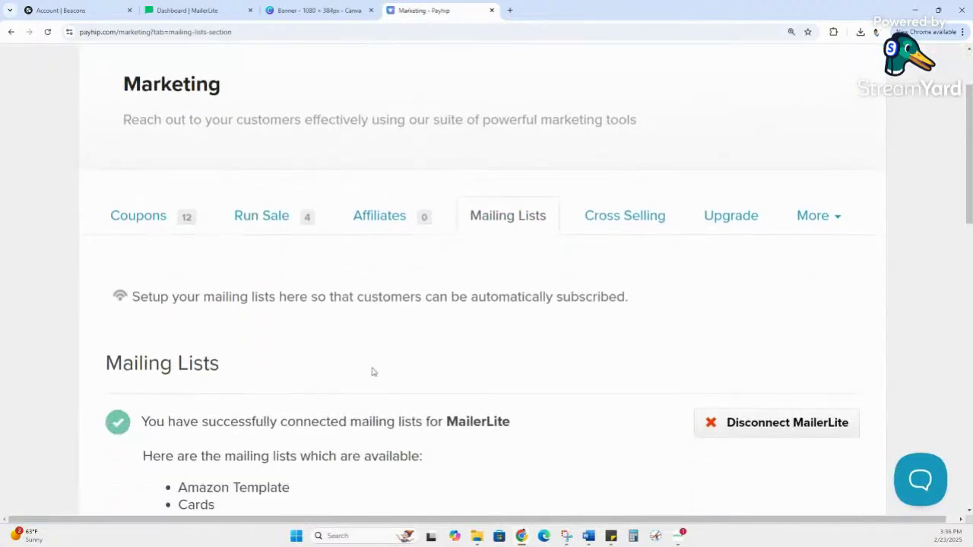
pyautogui.scroll(-1, 372, 372)
pyautogui.scroll(-1, 382, 364)
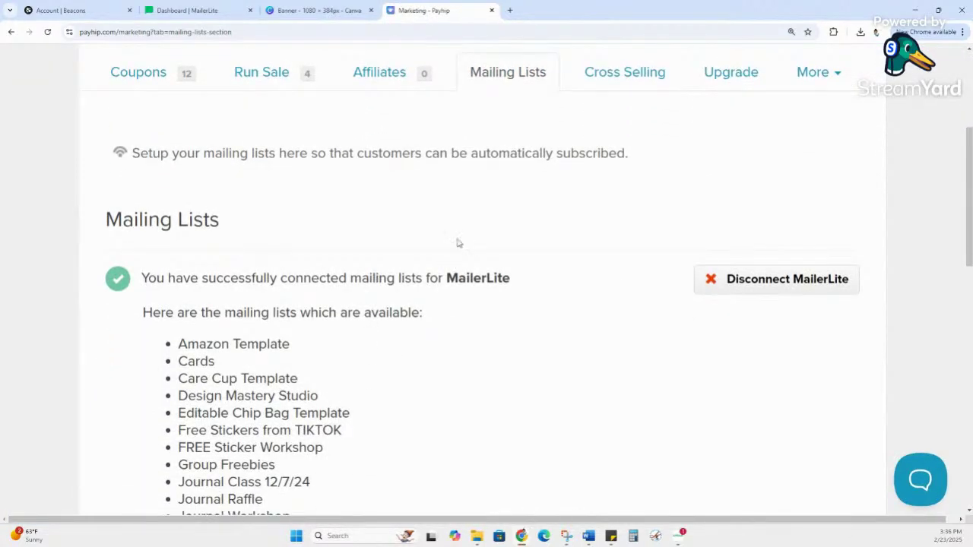
pyautogui.moveTo(447, 275); pyautogui.dragTo(529, 284)
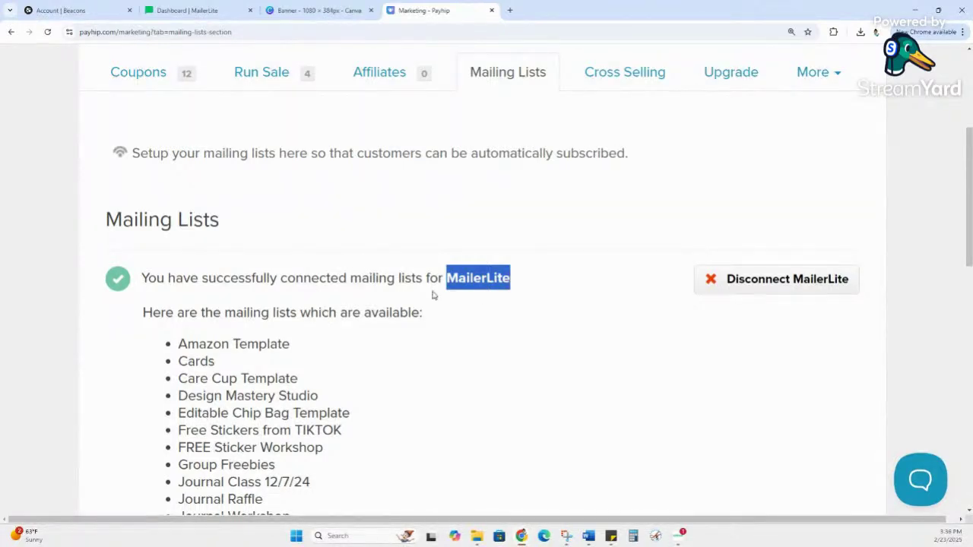
pyautogui.scroll(-3, 390, 293)
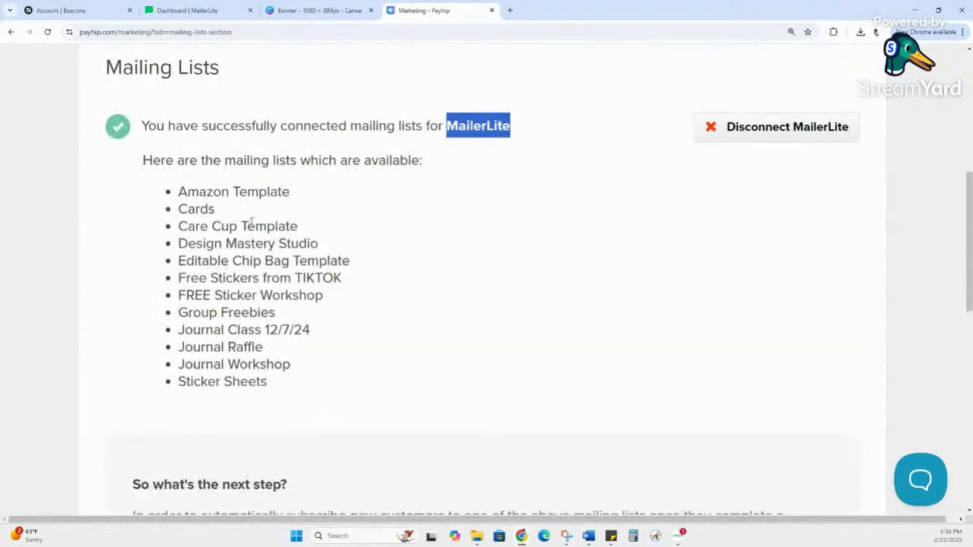
pyautogui.scroll(1, 367, 257)
pyautogui.scroll(3, 368, 257)
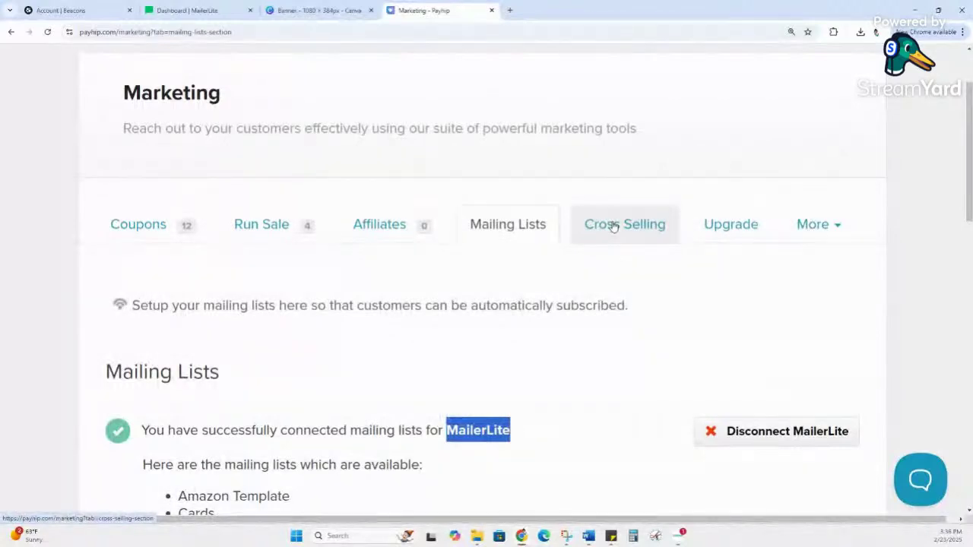
pyautogui.click(613, 225)
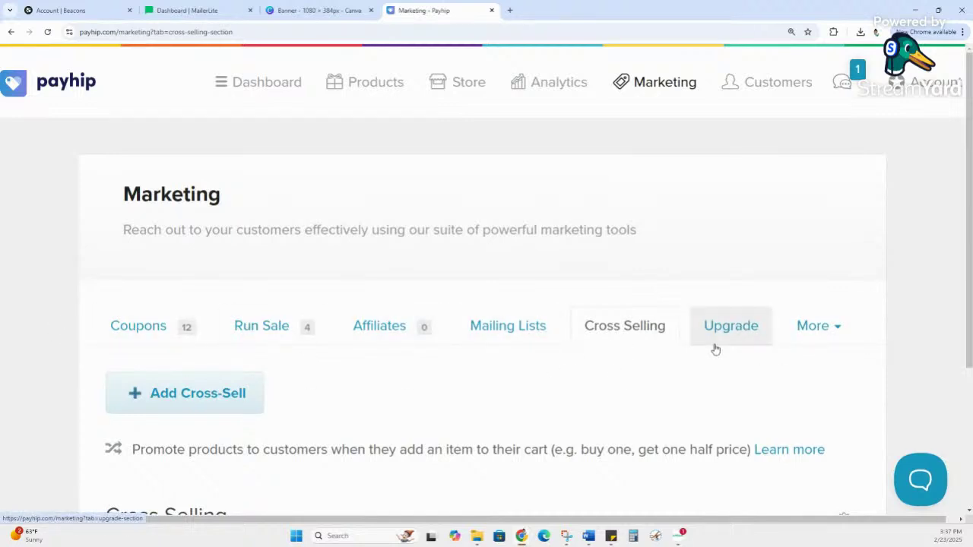
# Step: Check the More marketing options, then return to the Products page listing 14 products
pyautogui.click(810, 338)
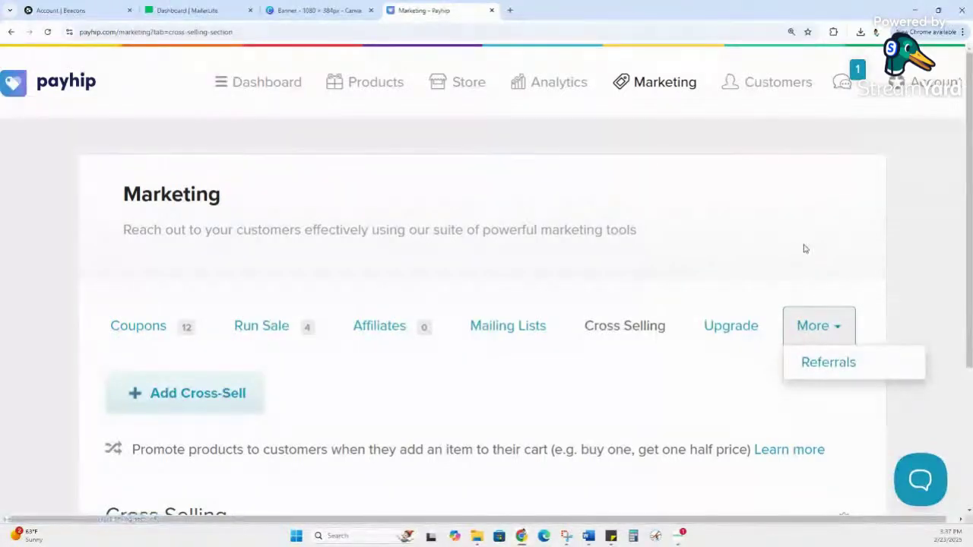
pyautogui.click(802, 271)
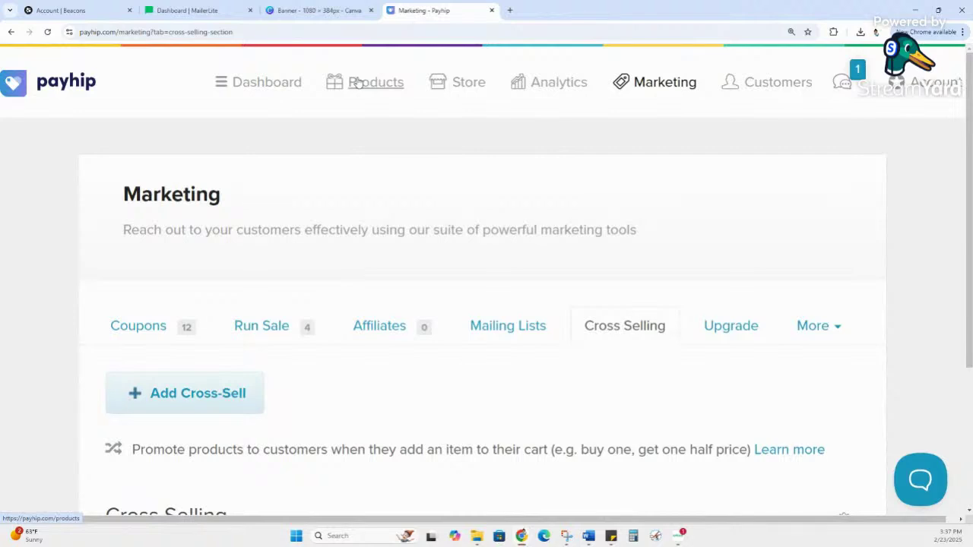
pyautogui.click(357, 82)
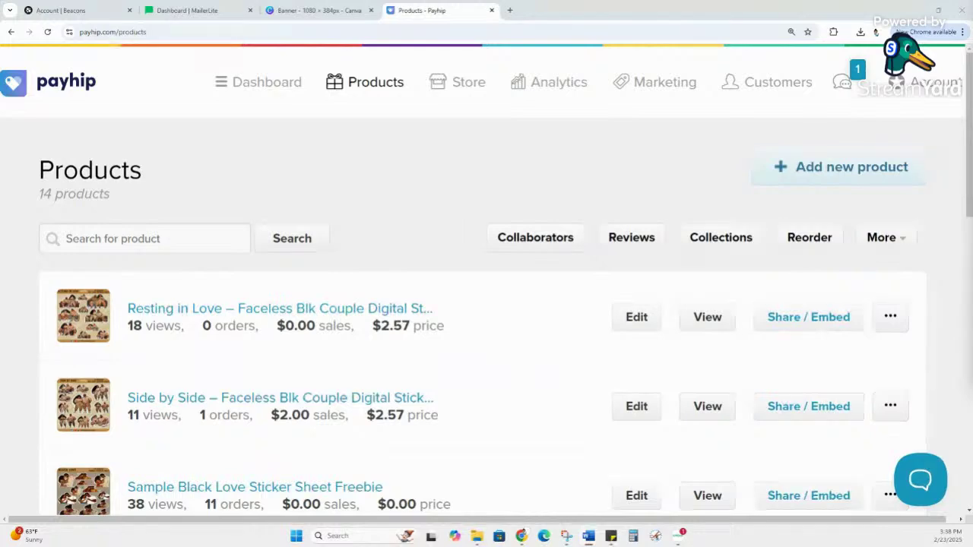
# Step: Maximise the Word guide on uploading a Payhip product and connecting a freebie to MailerLite
pyautogui.moveTo(972, 311); pyautogui.dragTo(722, 6)
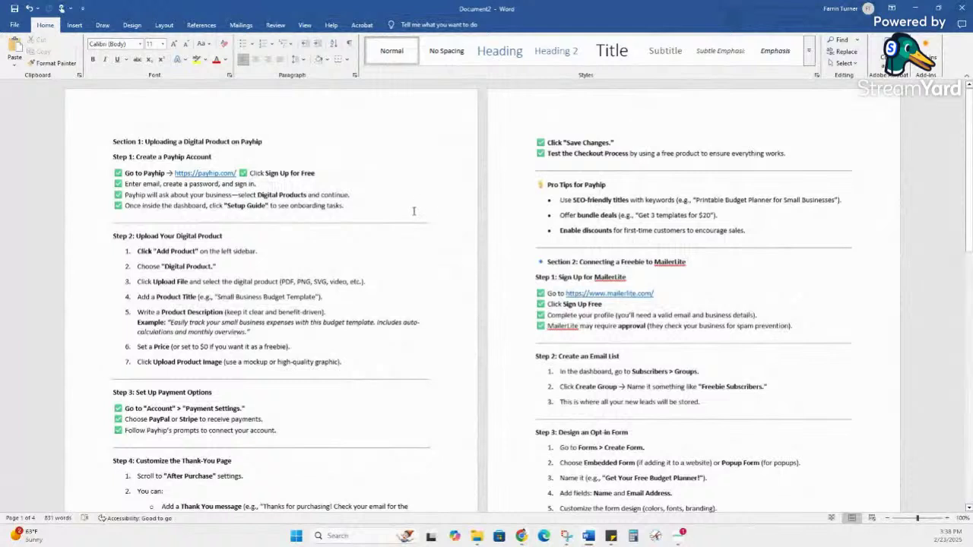
# Step: Delete Final Live Demo through Conclusion, leaving a 4-page, 721-word guide
pyautogui.click(372, 316)
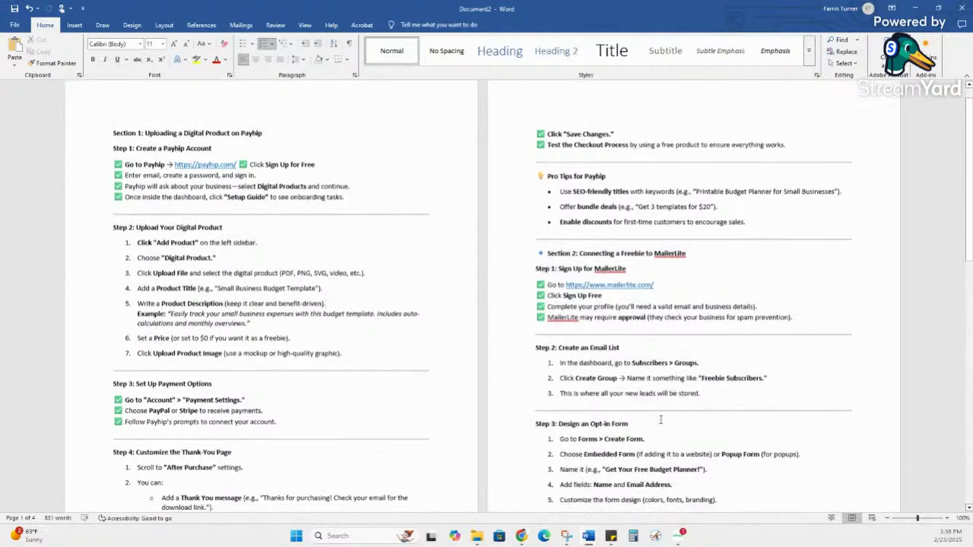
pyautogui.scroll(-20, 655, 439)
pyautogui.scroll(-3, 671, 414)
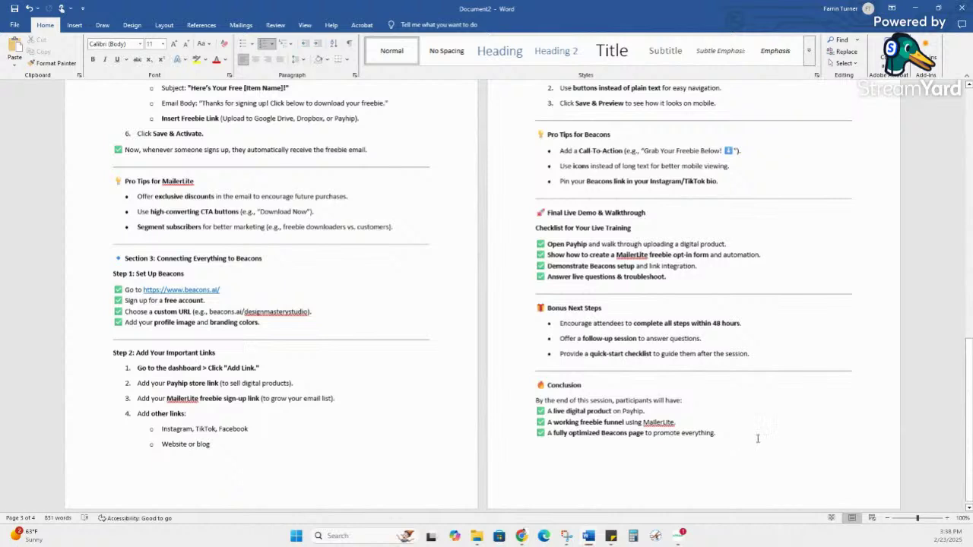
pyautogui.moveTo(758, 439); pyautogui.dragTo(511, 214)
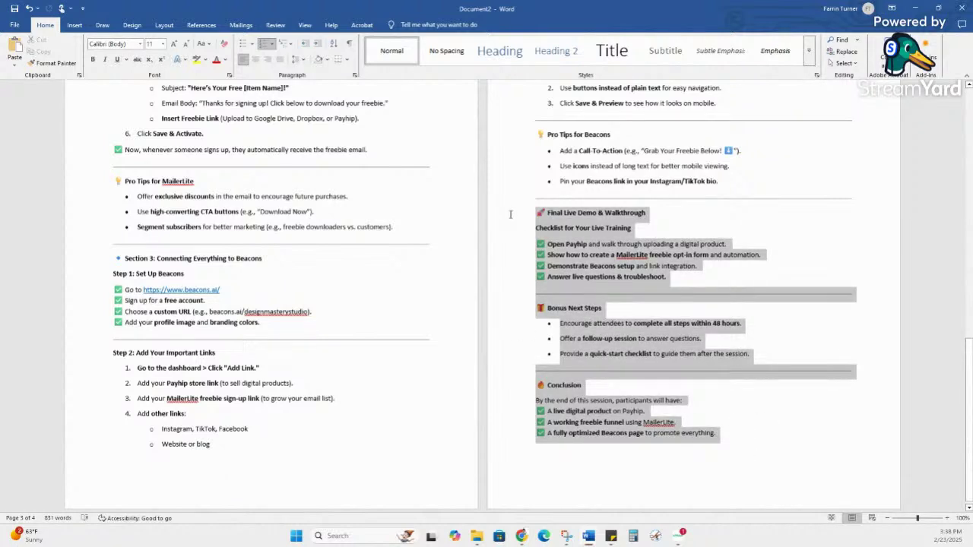
pyautogui.press('Delete')
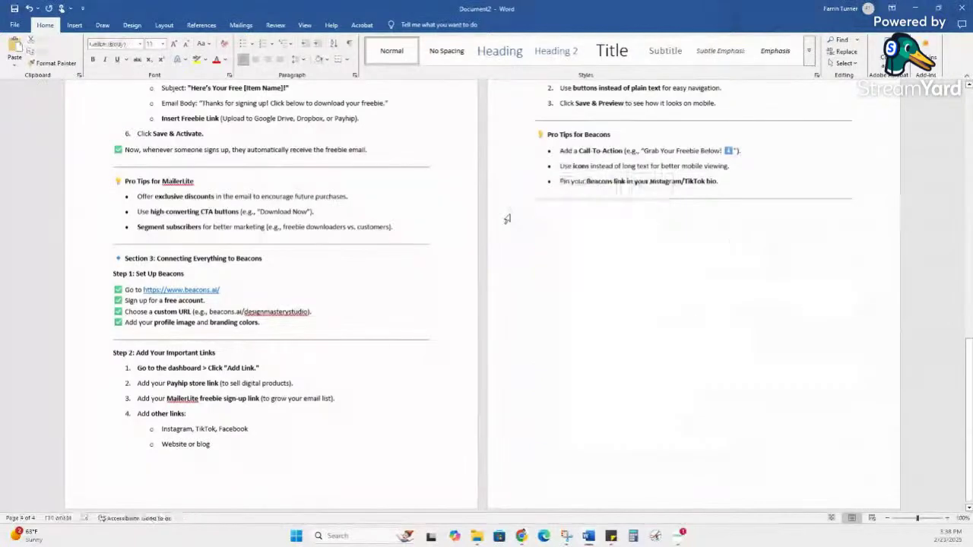
pyautogui.scroll(15, 534, 263)
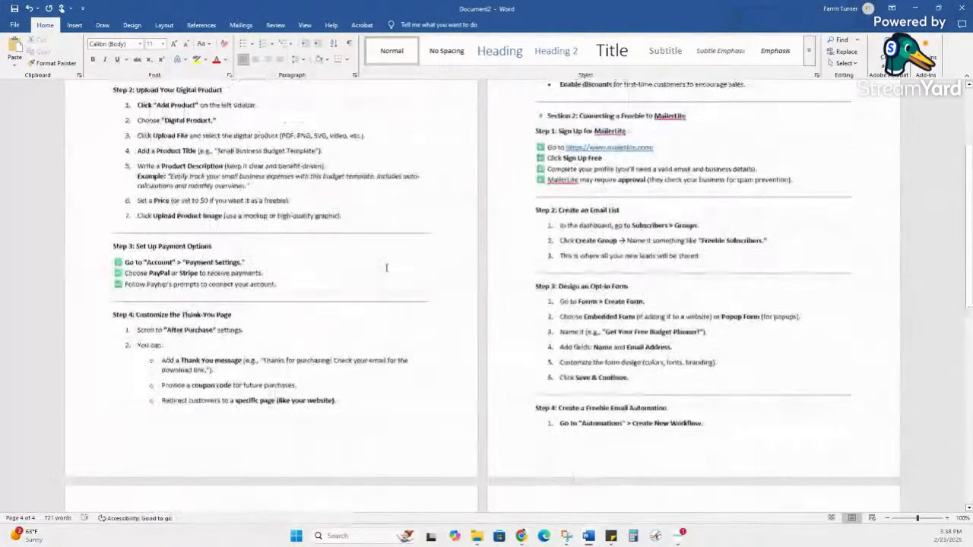
pyautogui.scroll(3, 417, 287)
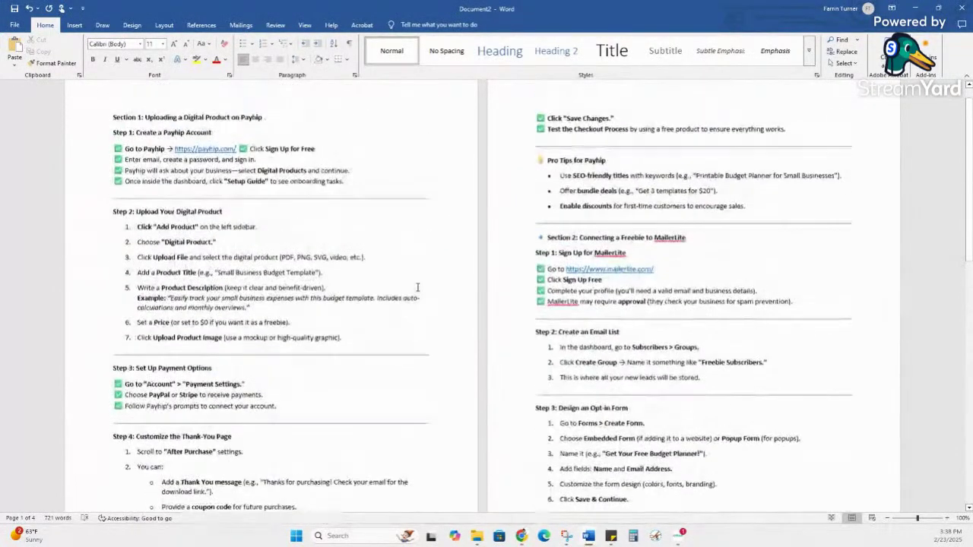
pyautogui.scroll(1, 417, 287)
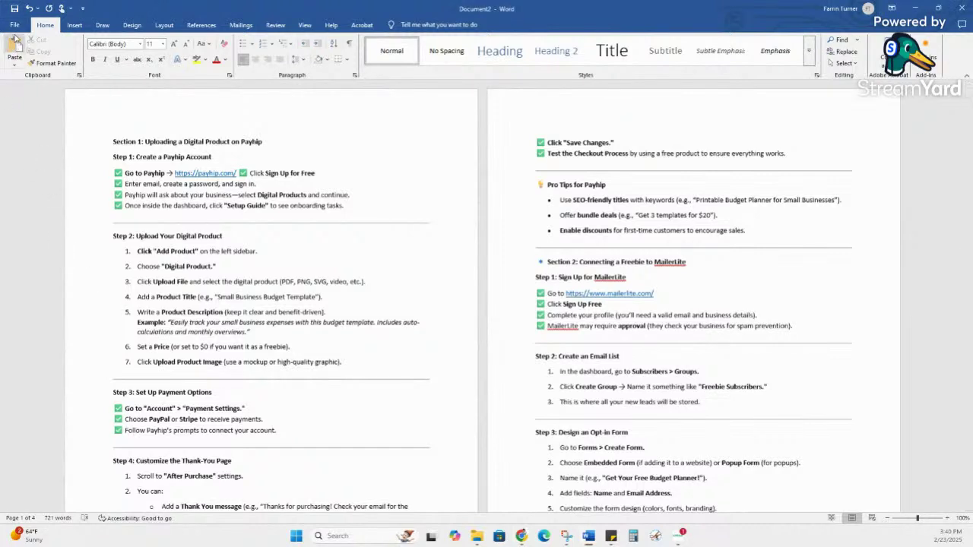
# Step: Start a Save As of the guide into the My Drive folder on Google Drive
pyautogui.click(14, 26)
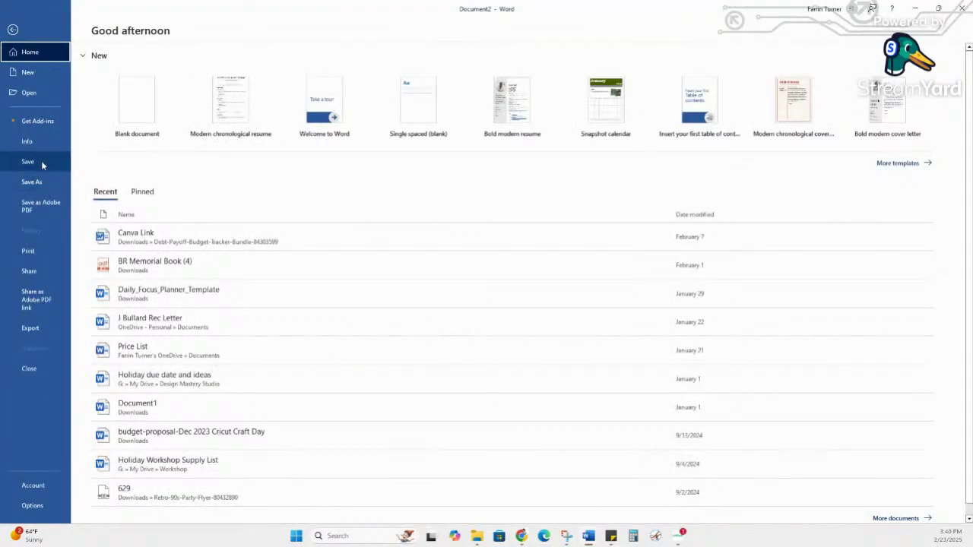
pyautogui.click(32, 181)
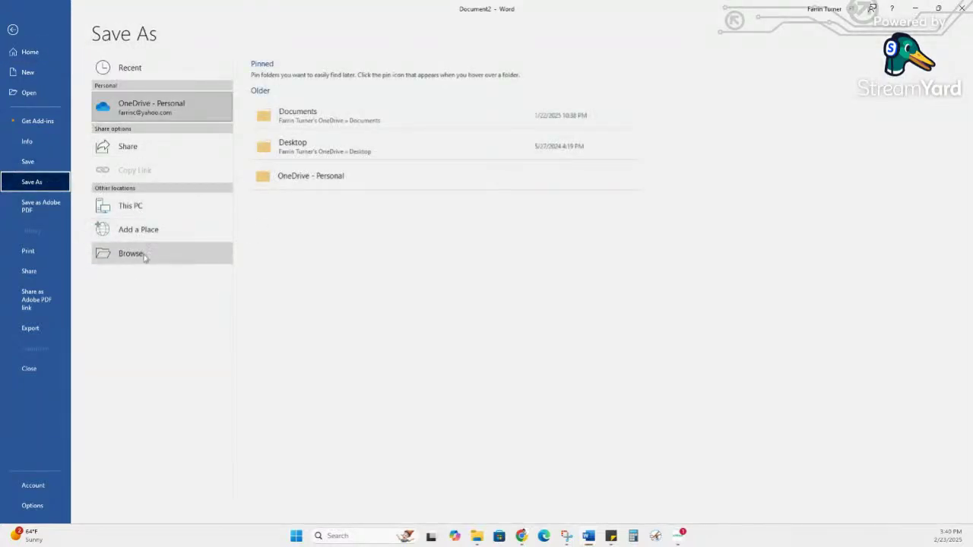
pyautogui.click(146, 257)
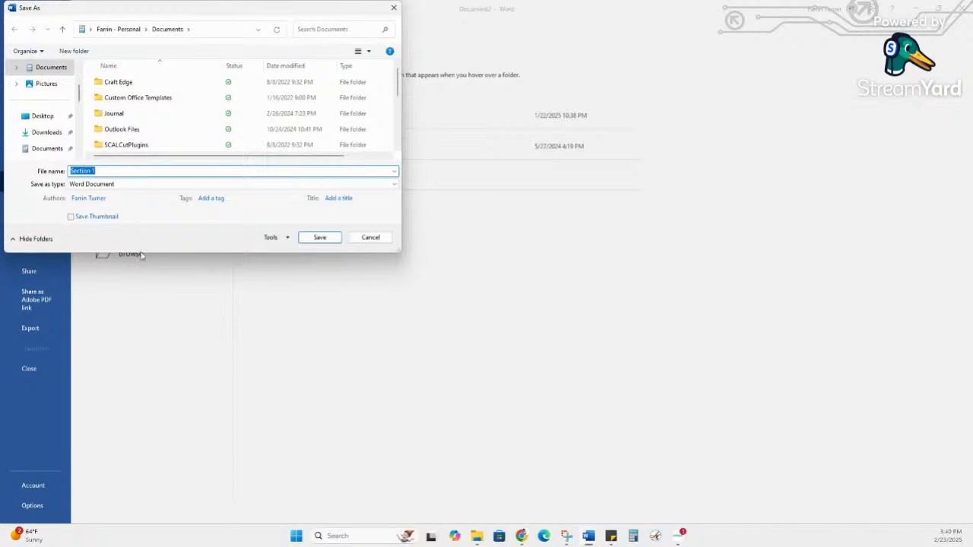
pyautogui.scroll(-5, 76, 131)
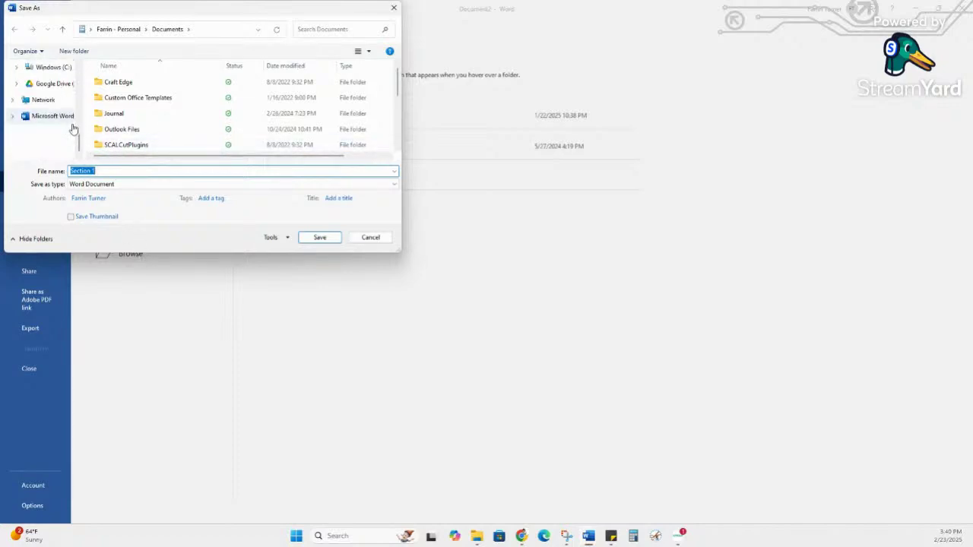
pyautogui.scroll(-5, 38, 117)
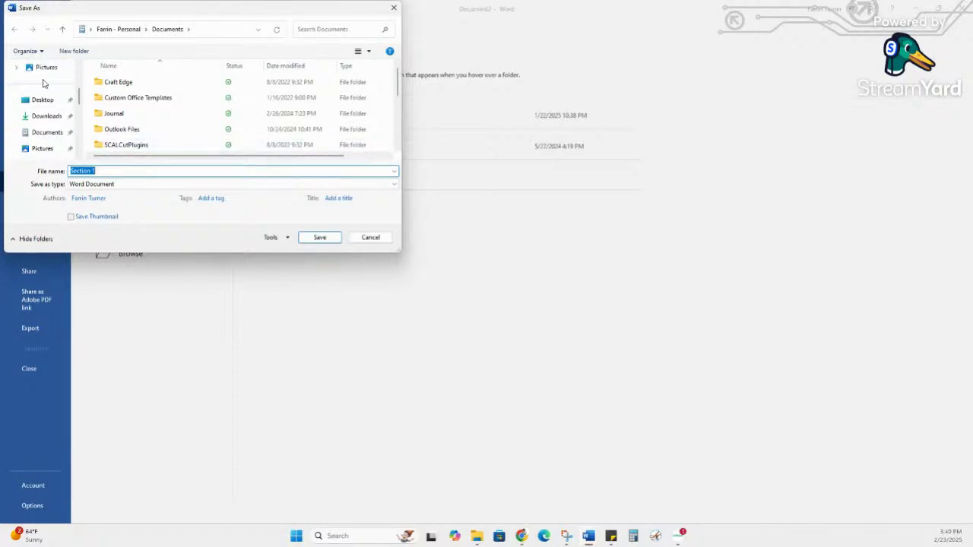
pyautogui.scroll(-3, 46, 103)
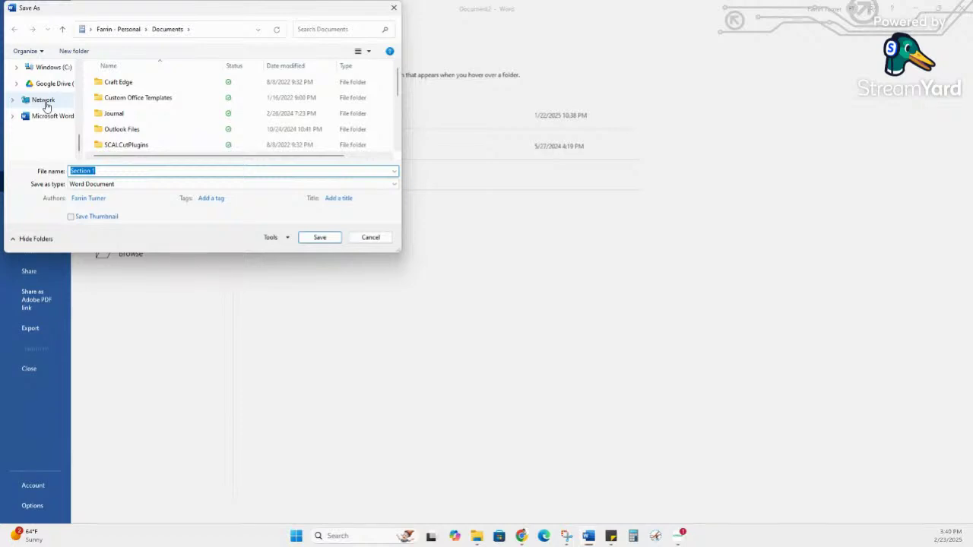
pyautogui.click(46, 84)
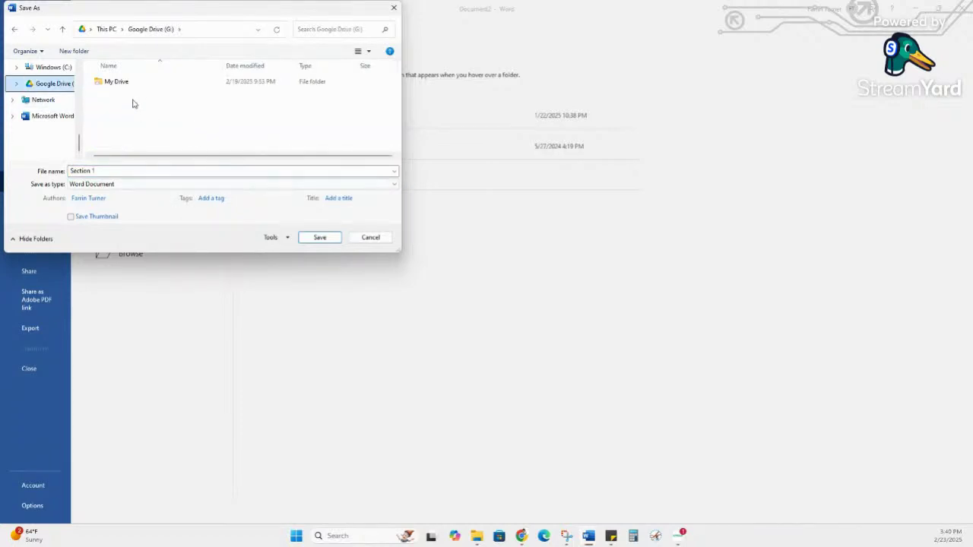
pyautogui.doubleClick(123, 85)
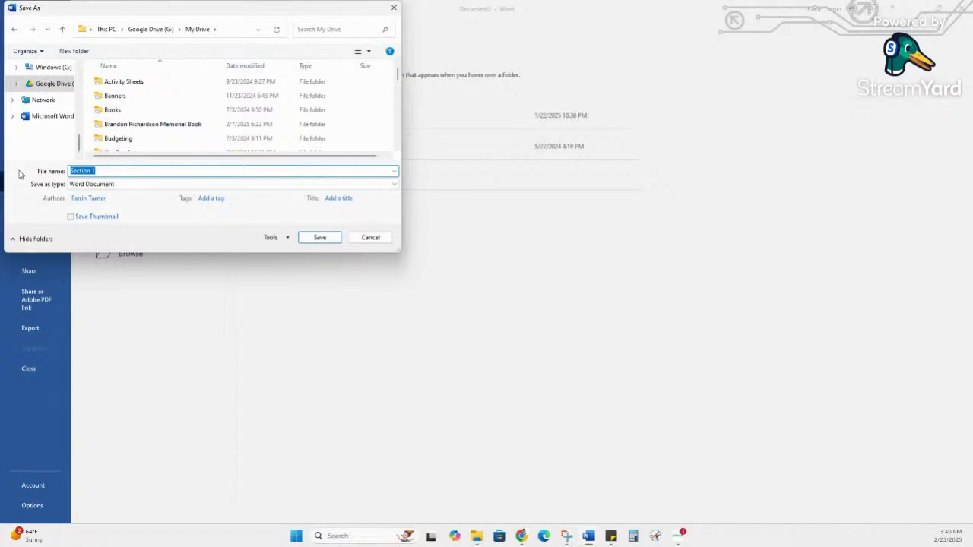
# Step: Name the file 'Mailer Guide' and save it as a PDF
pyautogui.write('MA')
pyautogui.write('iler')
pyautogui.write(' Gudie')
pyautogui.press('BackSpace')
pyautogui.press('BackSpace')
pyautogui.press('BackSpace')
pyautogui.press('BackSpace')
pyautogui.write('ide')
pyautogui.click(249, 188)
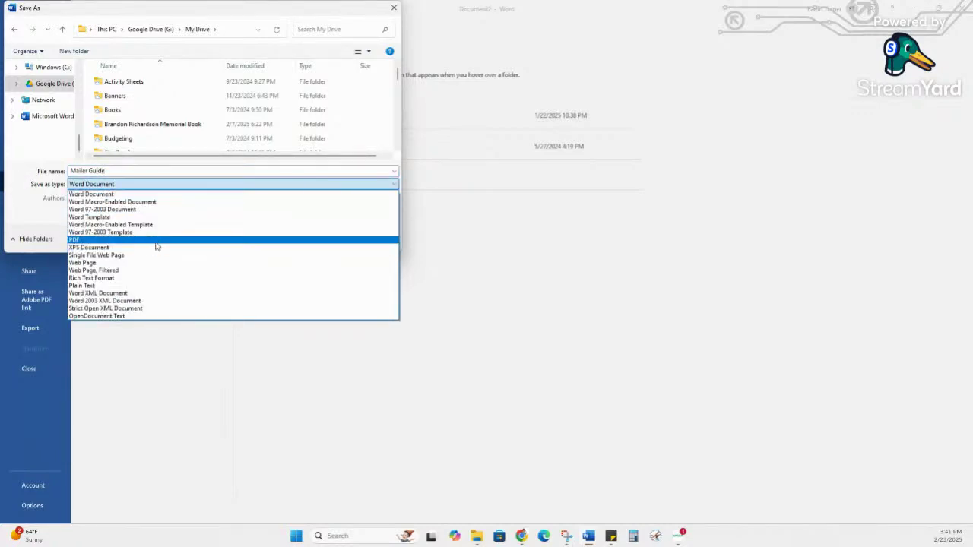
pyautogui.click(155, 242)
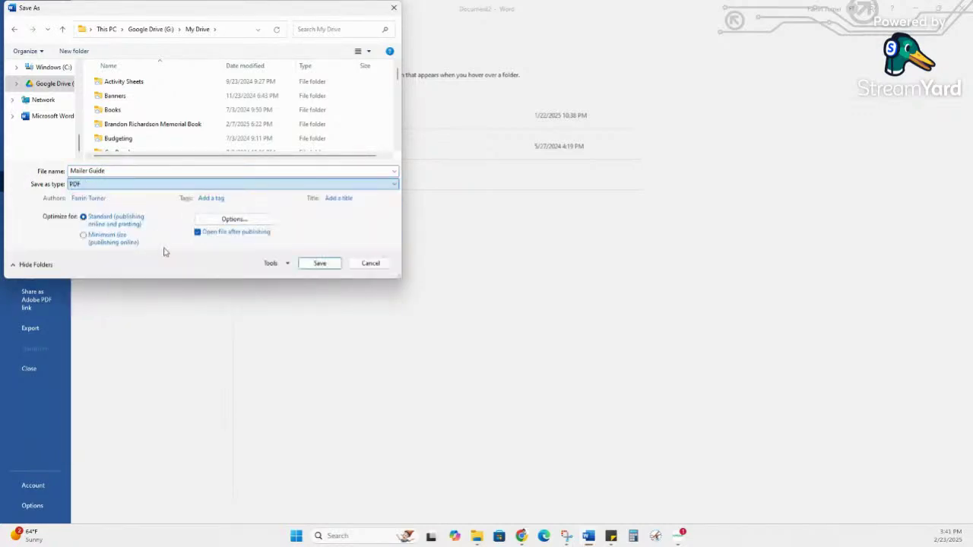
pyautogui.click(320, 264)
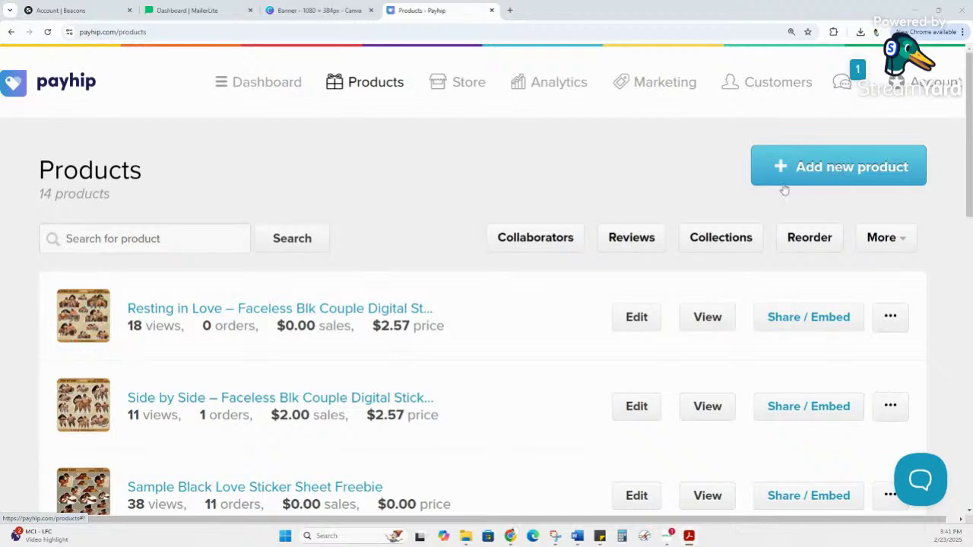
# Step: Add a new Payhip product and browse the Digital Product, Course, Membership and other type cards
pyautogui.click(834, 181)
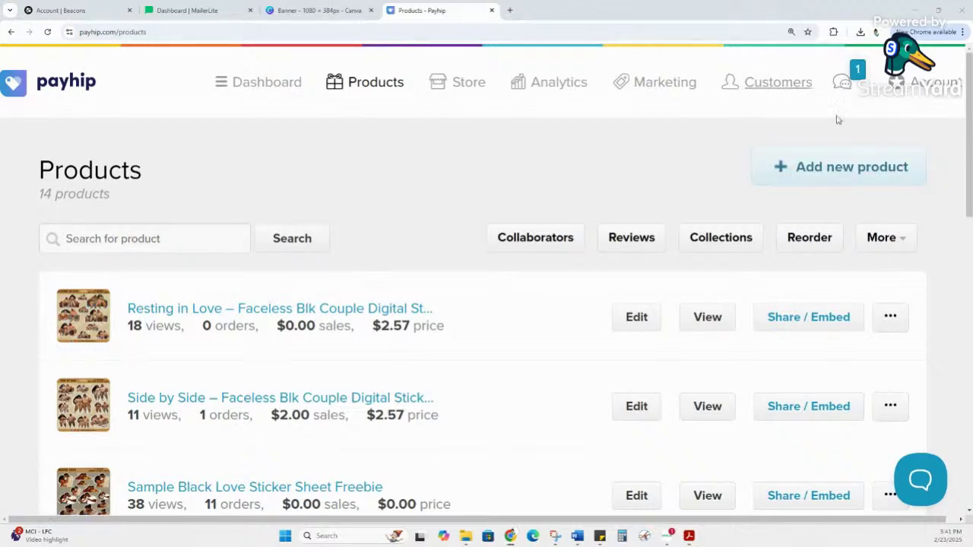
pyautogui.click(849, 159)
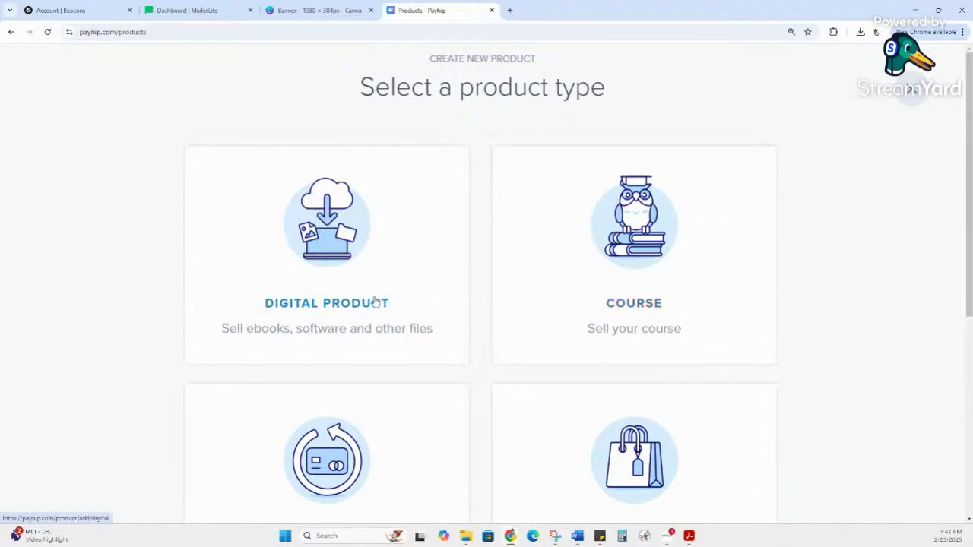
pyautogui.scroll(-3, 387, 296)
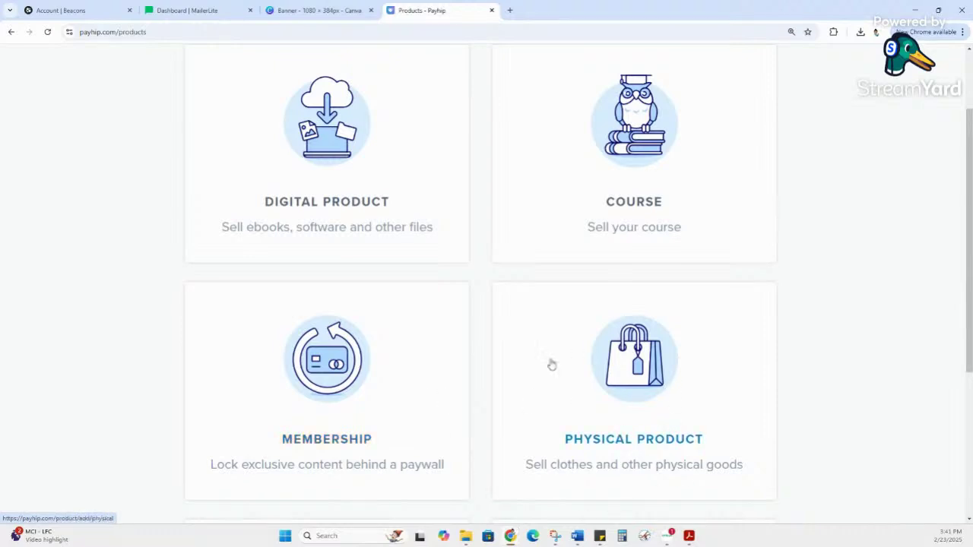
pyautogui.click(599, 536)
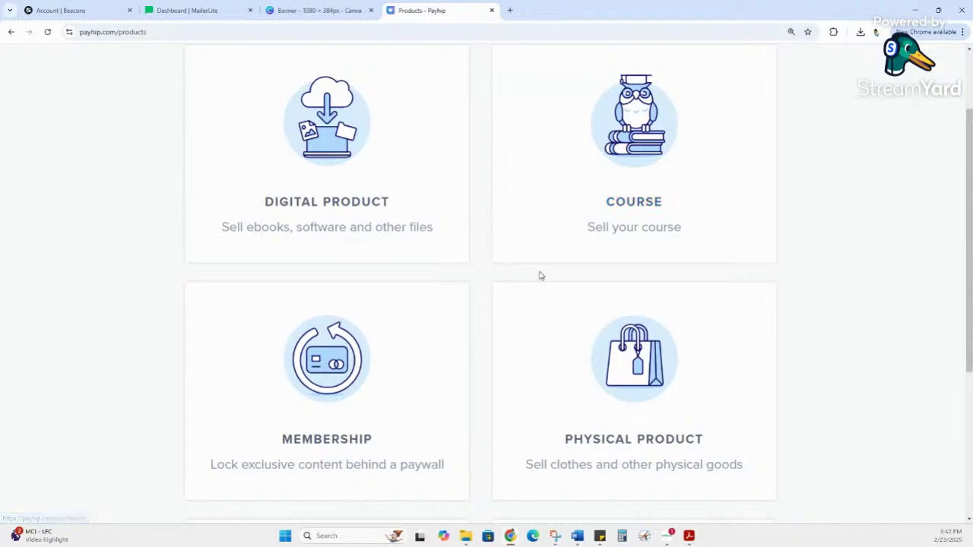
pyautogui.scroll(1, 532, 271)
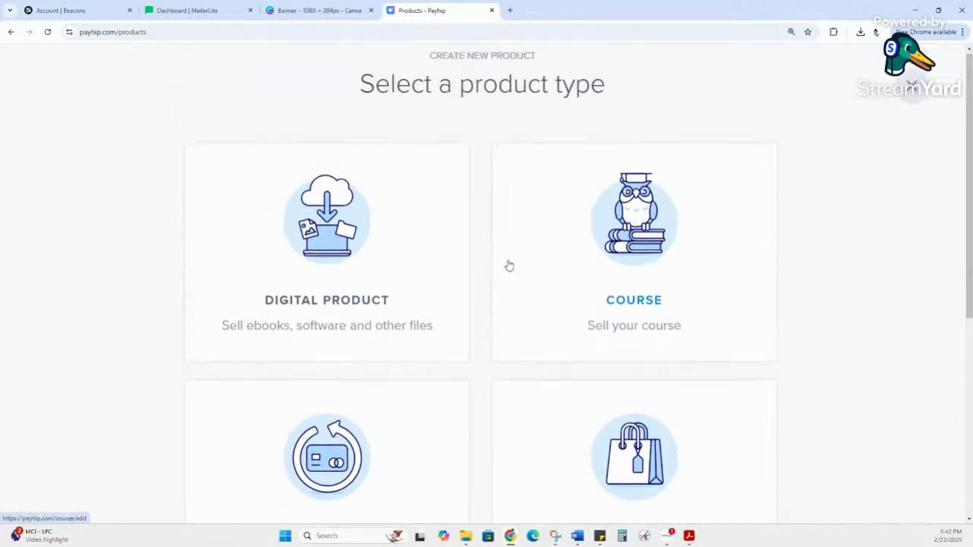
pyautogui.scroll(-4, 509, 265)
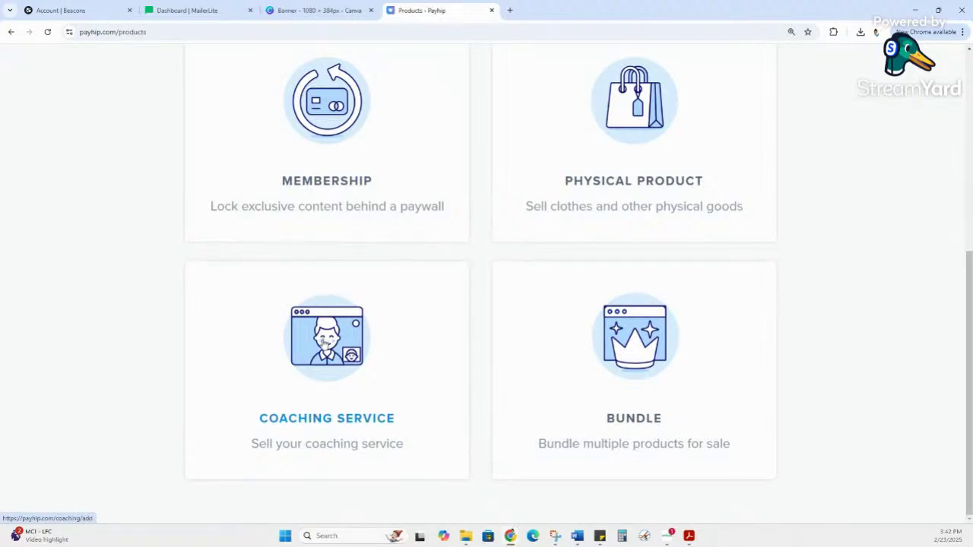
pyautogui.scroll(5, 324, 342)
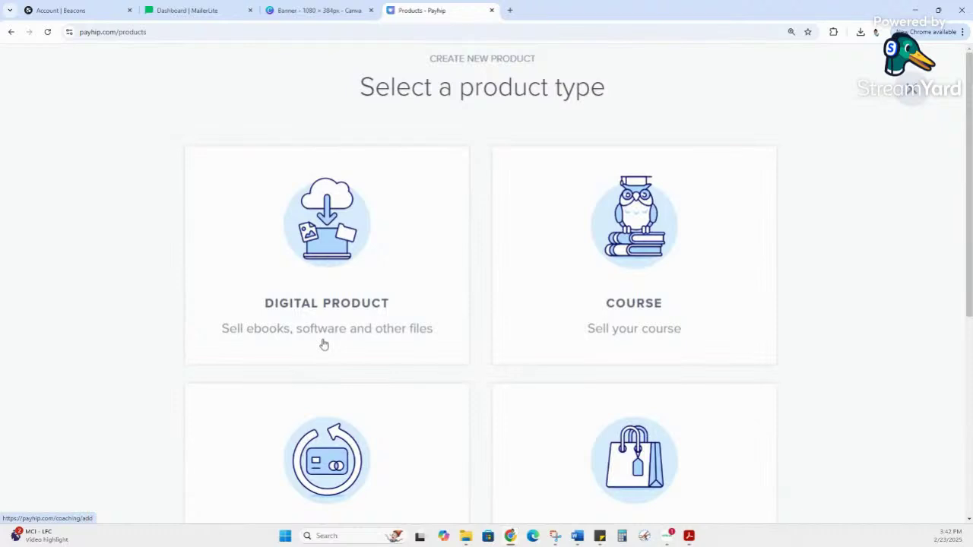
# Step: Choose the Digital Product type and look over the new form's file upload instructions
pyautogui.click(330, 266)
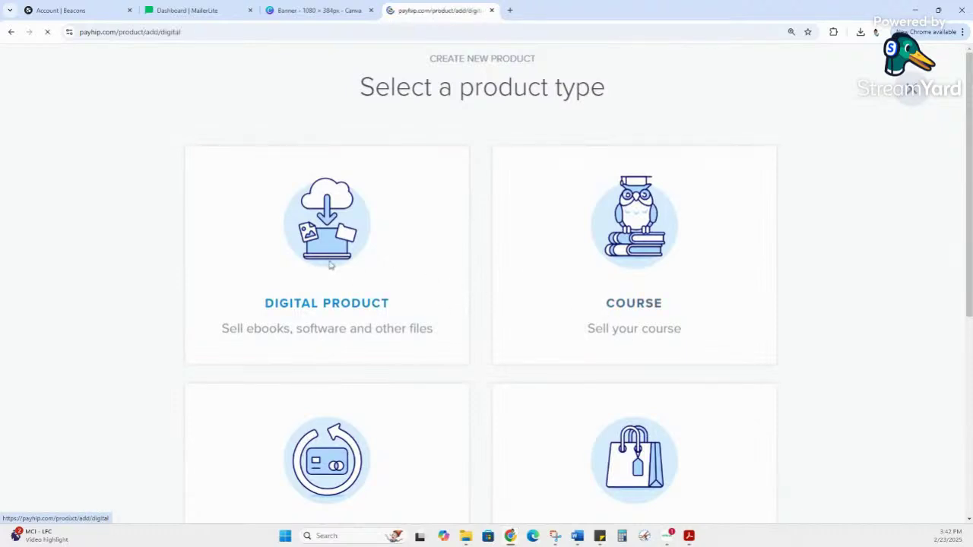
pyautogui.scroll(-1, 367, 291)
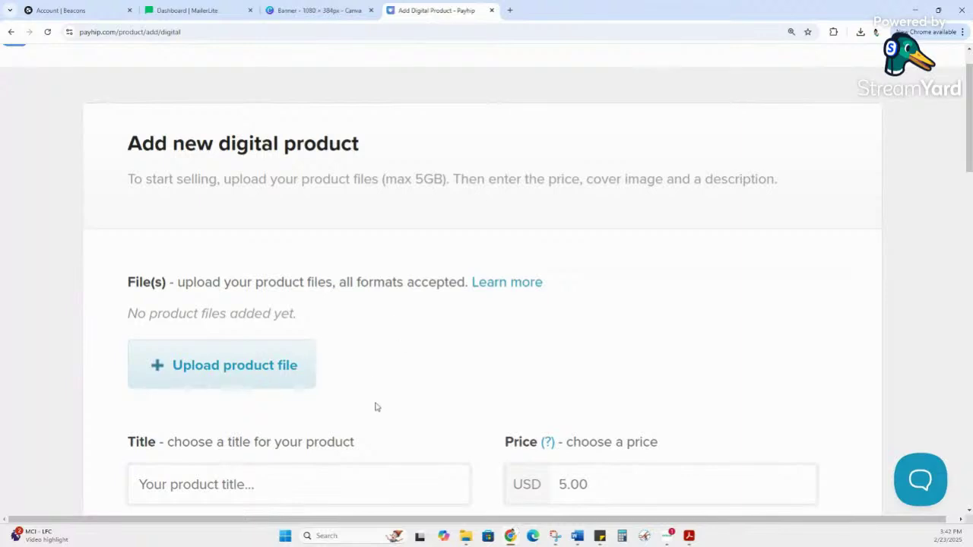
pyautogui.moveTo(193, 283); pyautogui.dragTo(397, 285)
pyautogui.click(398, 367)
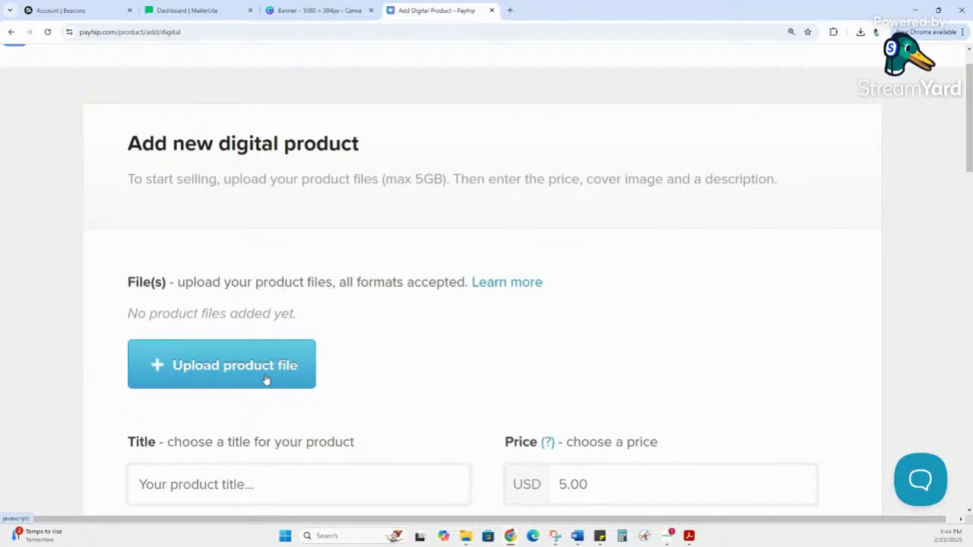
pyautogui.scroll(-3, 267, 376)
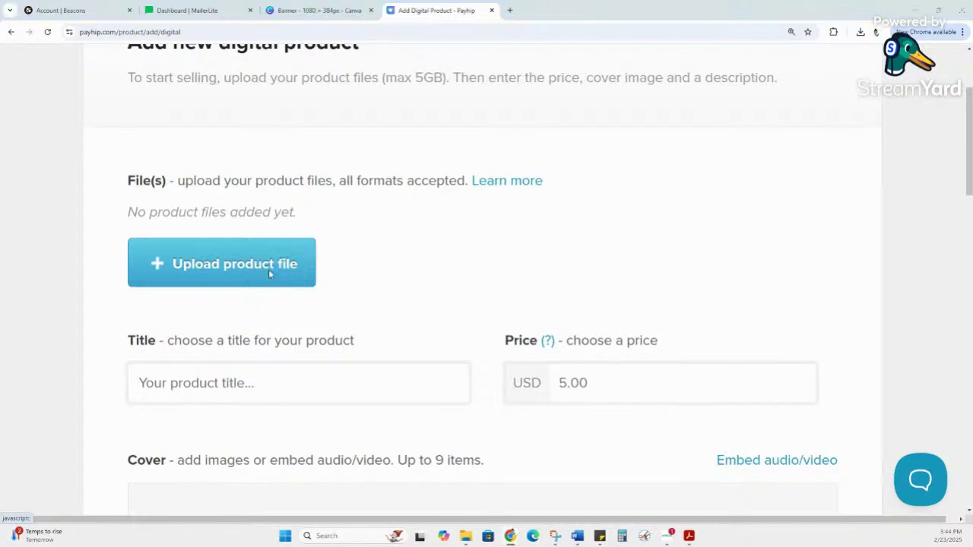
# Step: Upload Mailer Guide.pdf from Google Drive > My Drive as the product file, then open a new tab
pyautogui.click(269, 275)
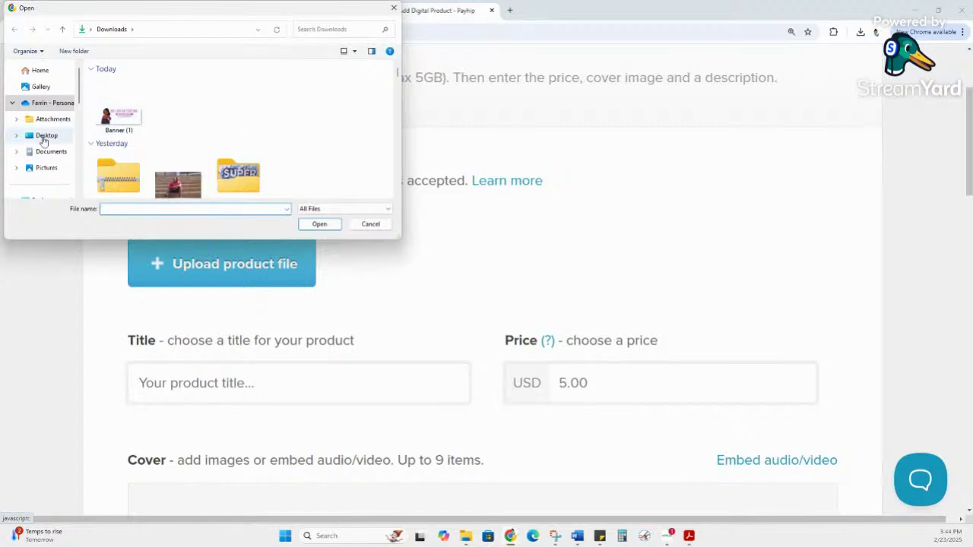
pyautogui.scroll(-5, 43, 139)
pyautogui.scroll(-1, 46, 144)
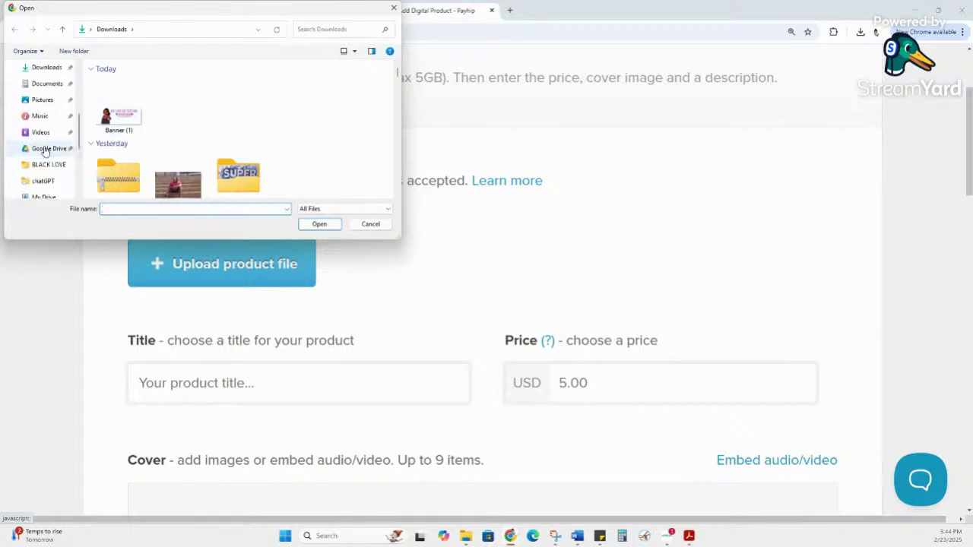
pyautogui.click(45, 149)
pyautogui.doubleClick(124, 82)
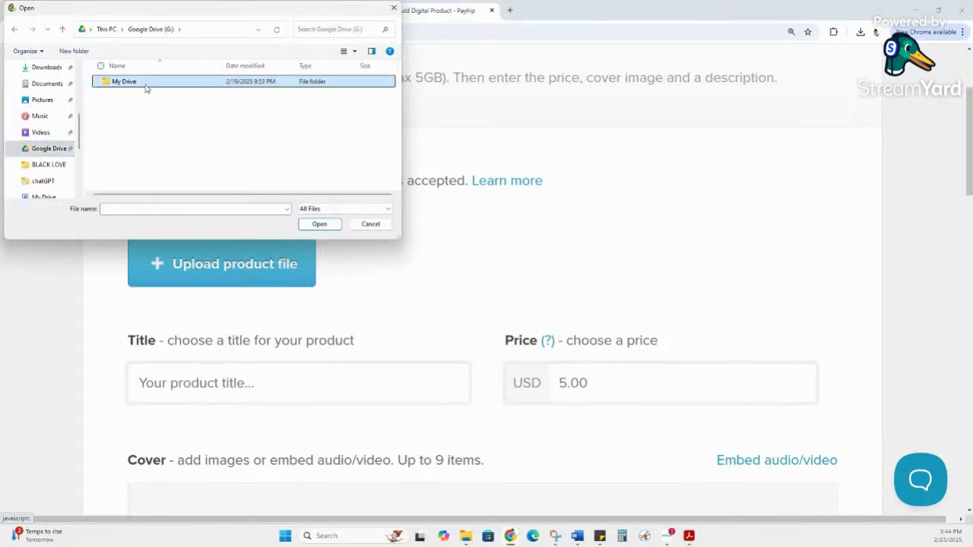
pyautogui.scroll(-6, 152, 133)
pyautogui.scroll(-5, 155, 137)
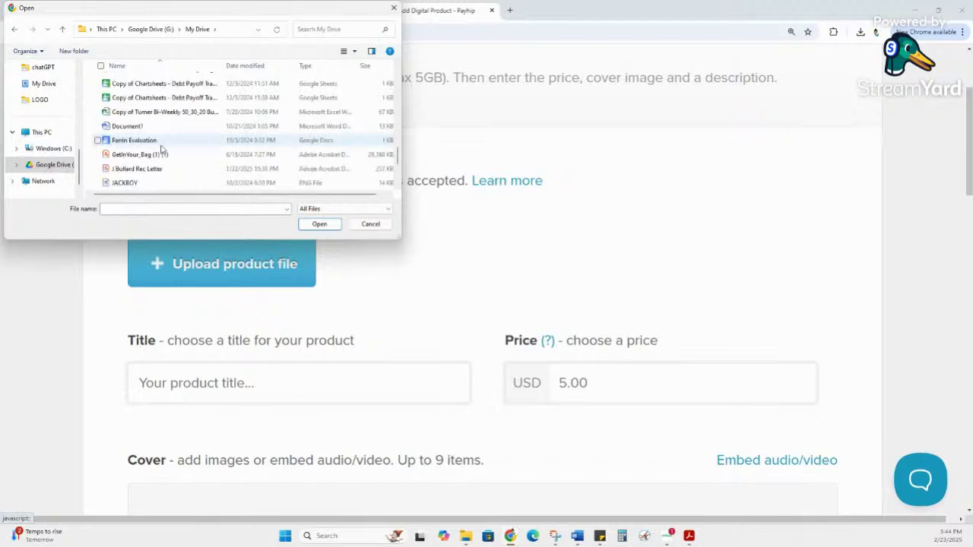
pyautogui.scroll(-2, 164, 147)
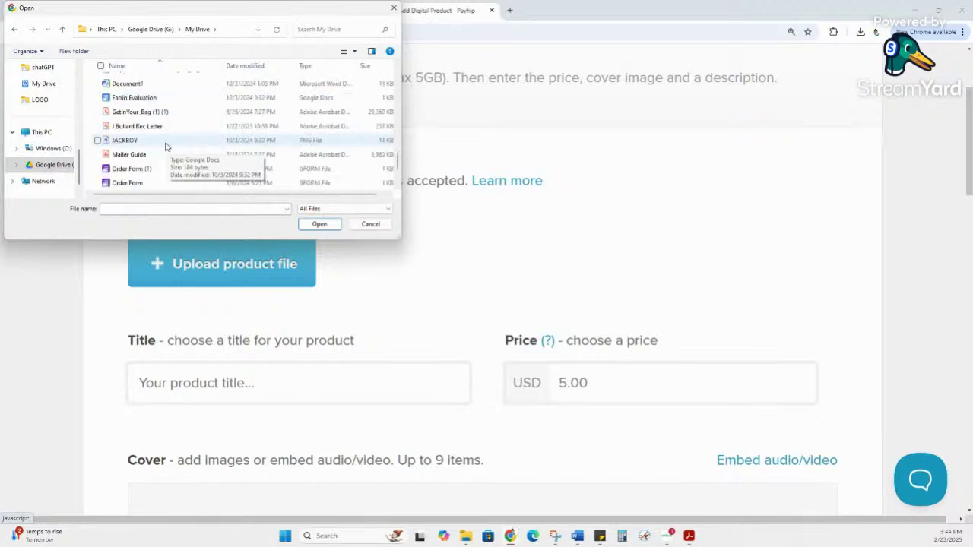
pyautogui.doubleClick(127, 121)
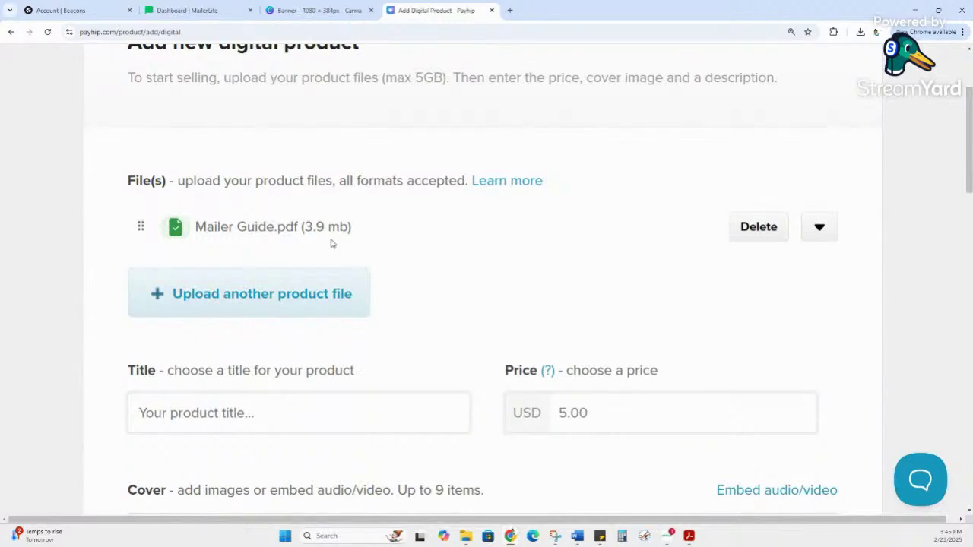
pyautogui.scroll(-2, 332, 245)
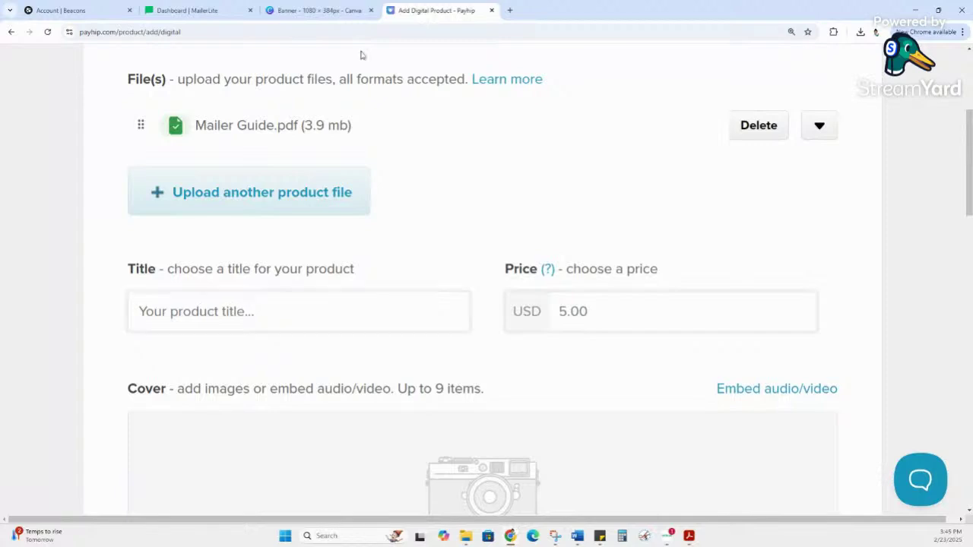
pyautogui.click(510, 10)
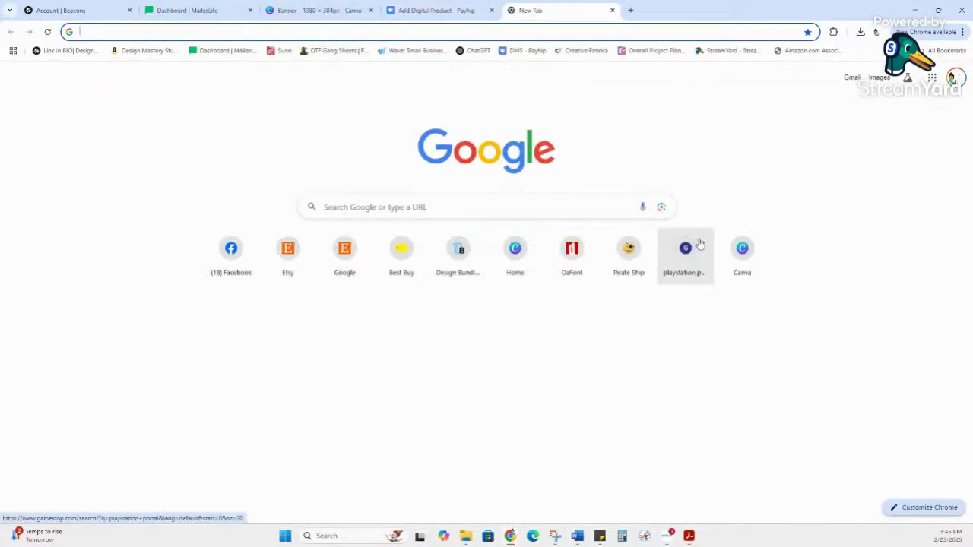
pyautogui.click(741, 250)
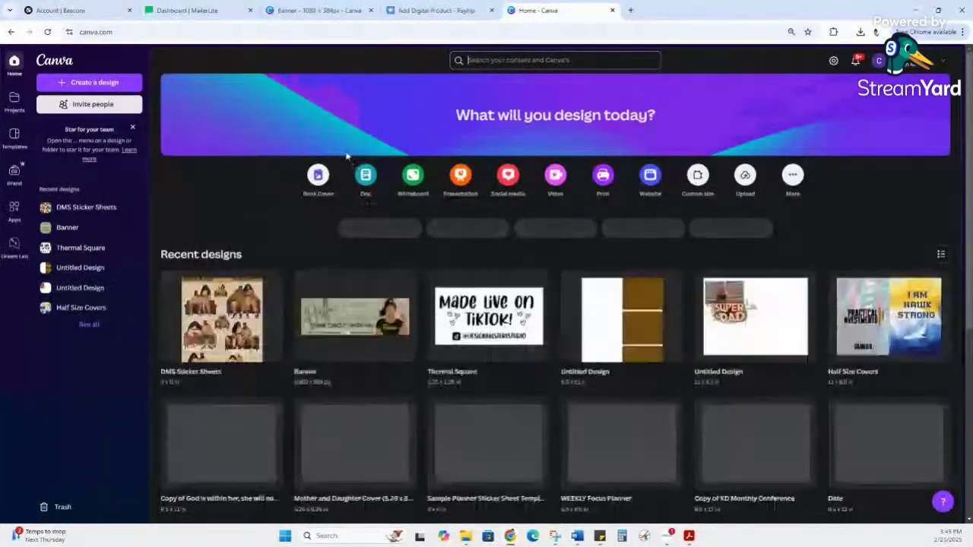
pyautogui.scroll(-3, 447, 233)
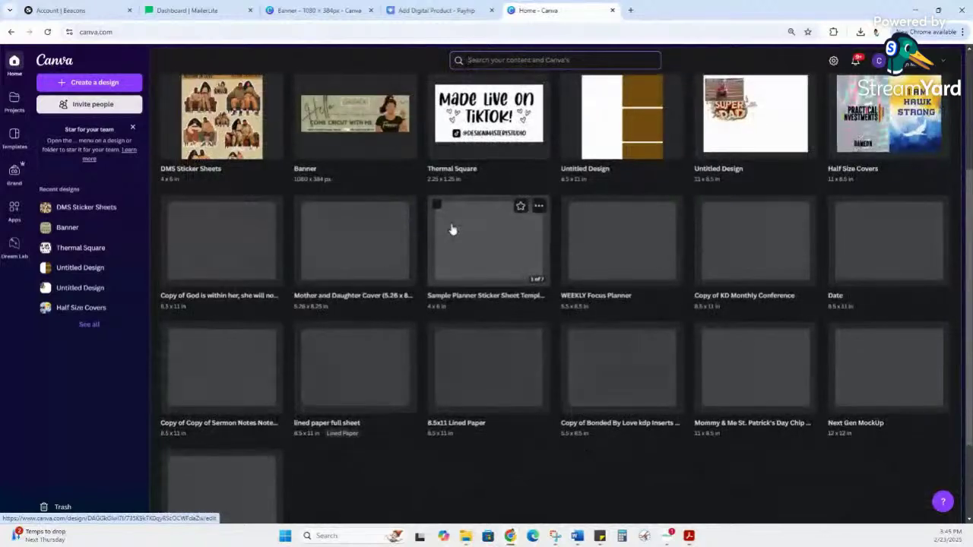
pyautogui.scroll(-1, 456, 228)
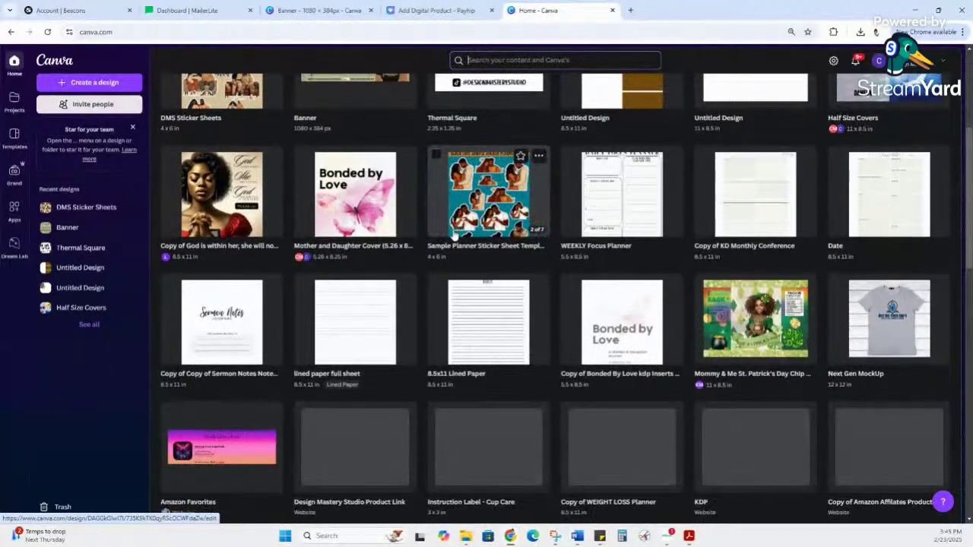
pyautogui.scroll(-3, 456, 228)
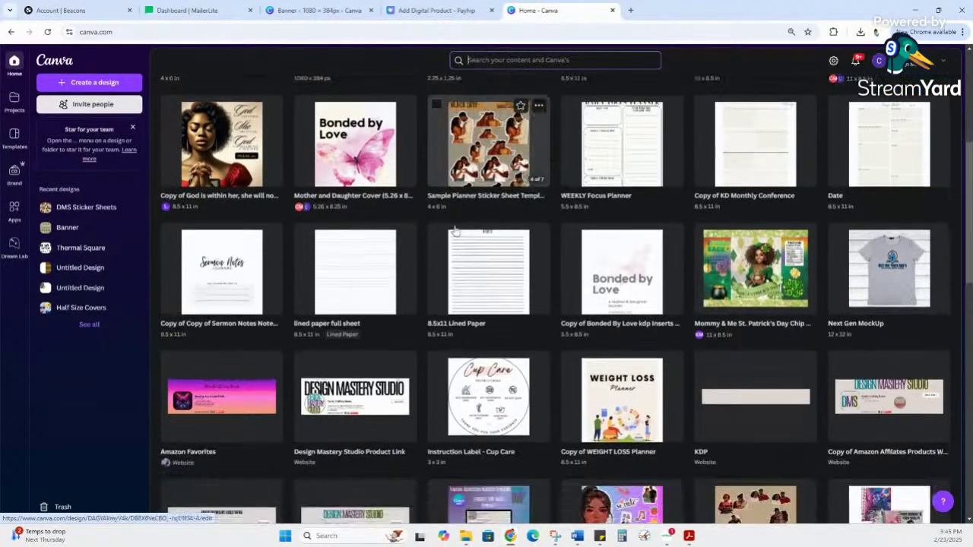
pyautogui.scroll(-1, 454, 232)
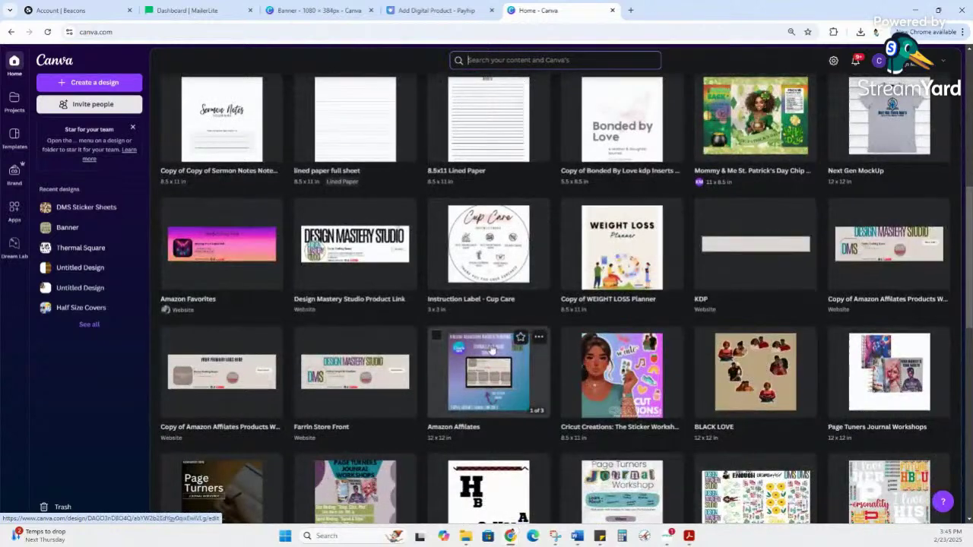
pyautogui.click(522, 400)
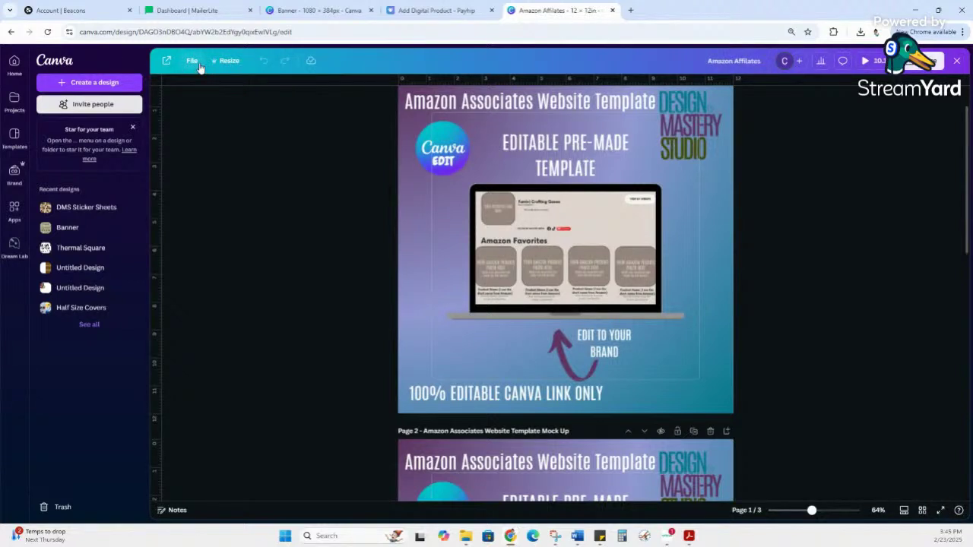
pyautogui.click(192, 61)
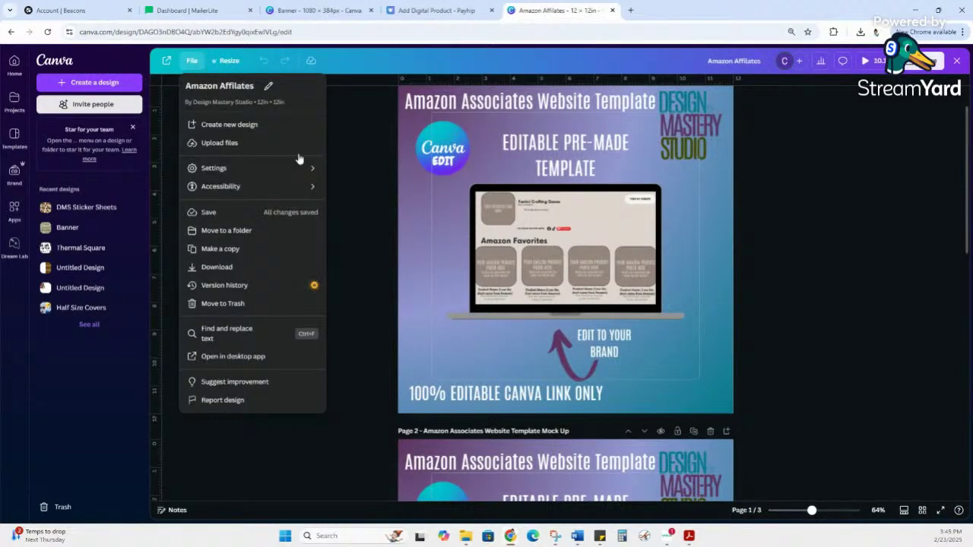
pyautogui.click(63, 63)
pyautogui.scroll(-2, 601, 240)
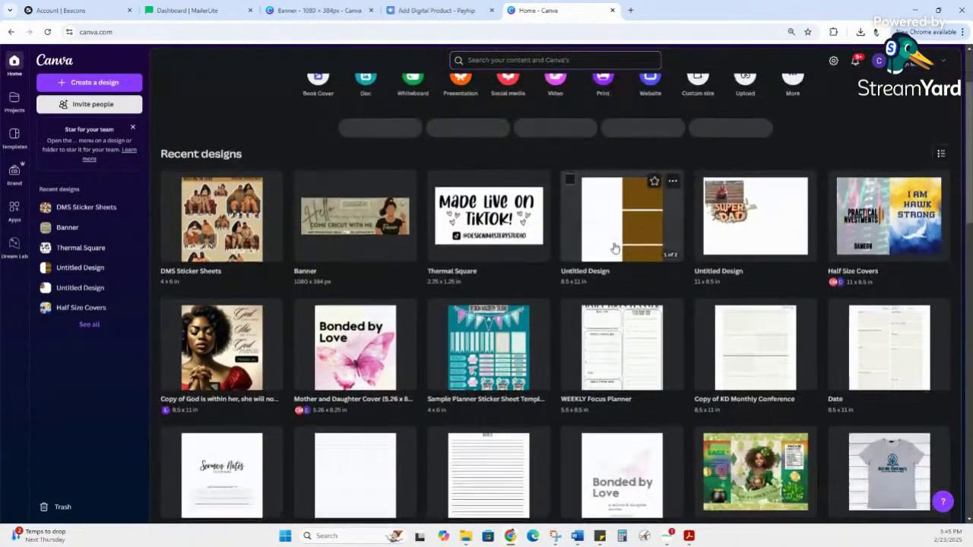
pyautogui.scroll(-5, 614, 249)
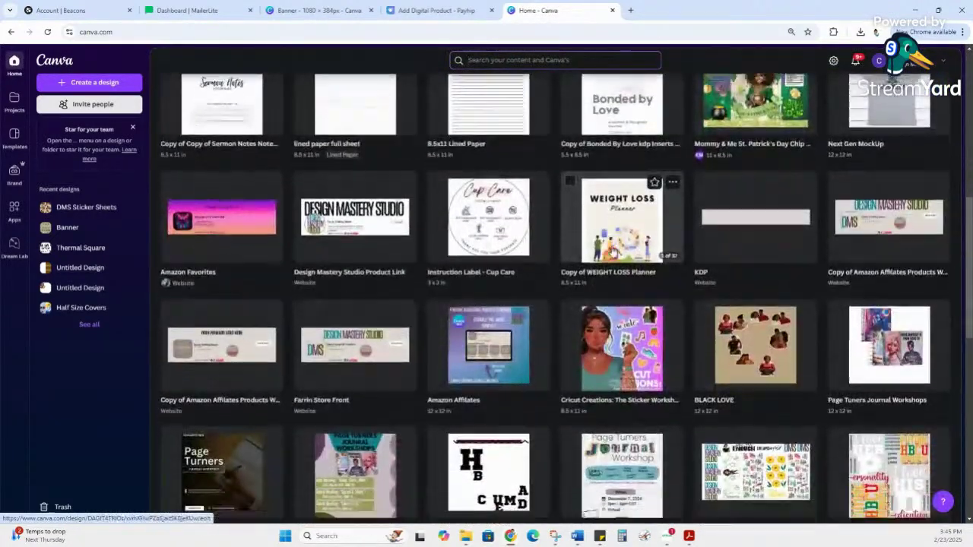
pyautogui.scroll(-4, 614, 249)
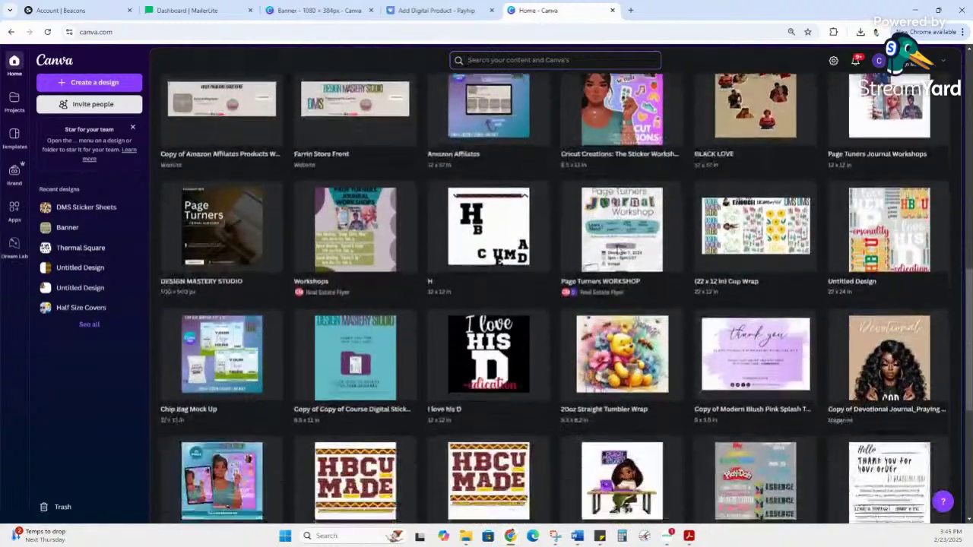
pyautogui.scroll(-1, 619, 249)
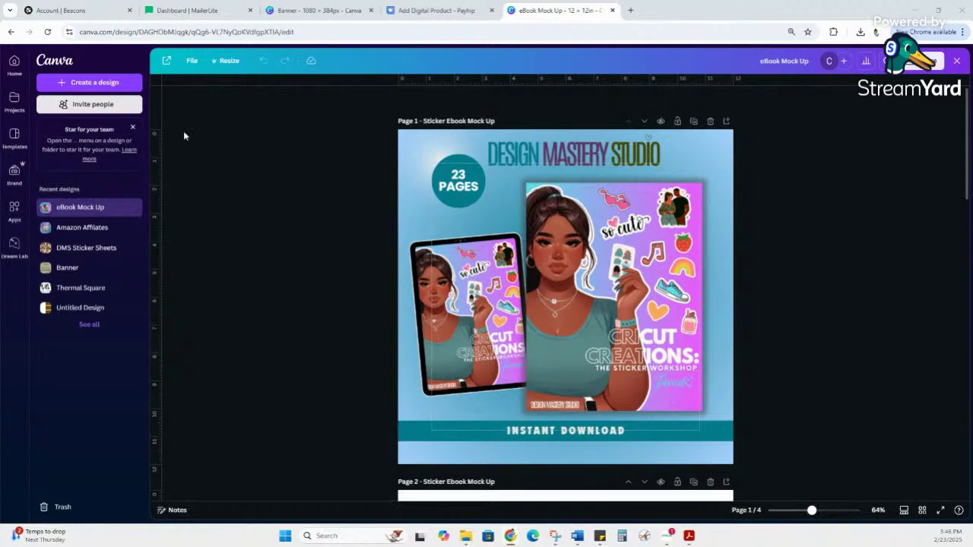
pyautogui.click(54, 63)
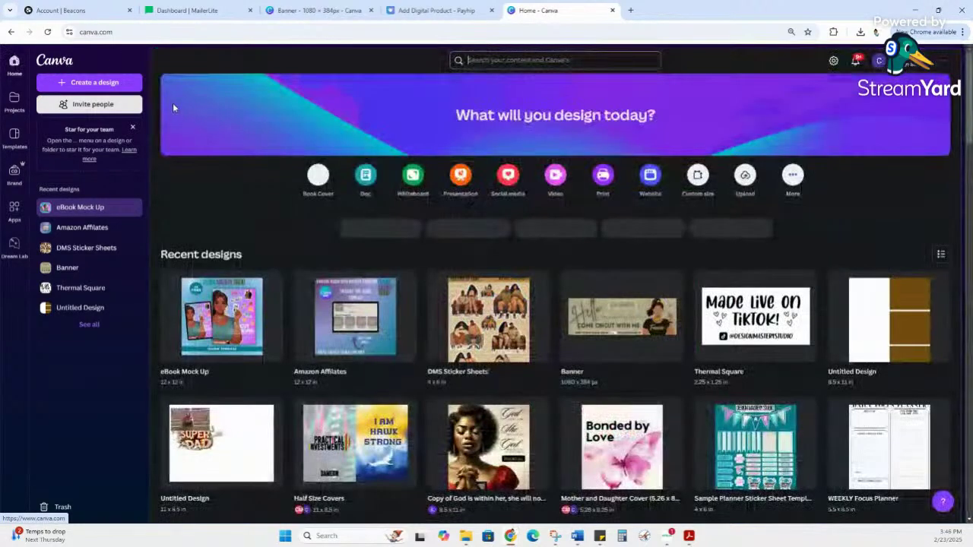
# Step: Create a custom-size Canva design with width 1000 px and height 100 px
pyautogui.click(94, 84)
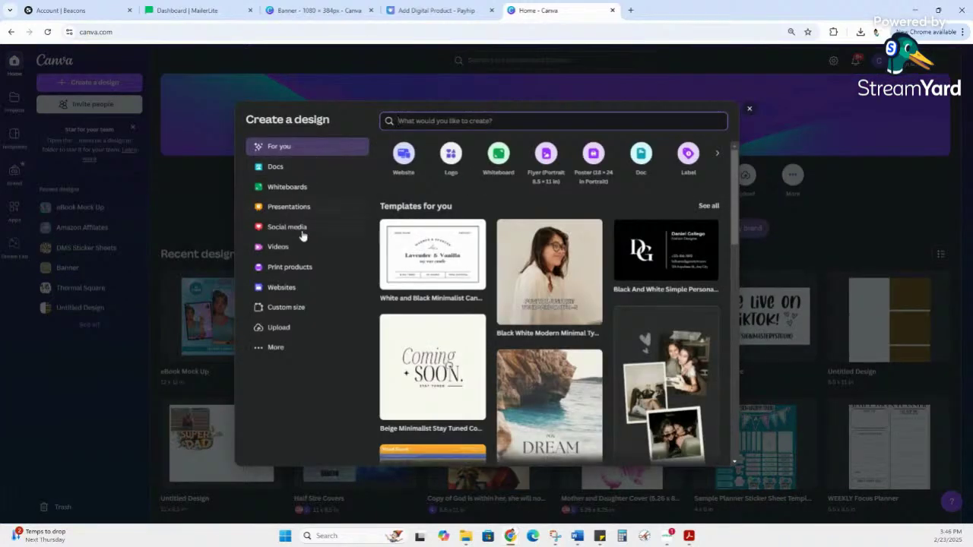
pyautogui.click(299, 310)
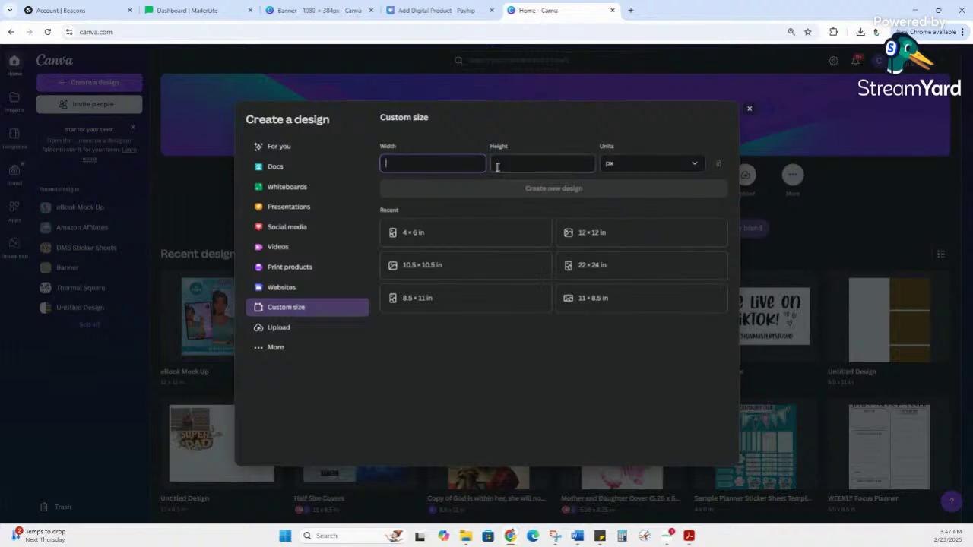
pyautogui.write('1000')
pyautogui.click(529, 163)
pyautogui.write('100')
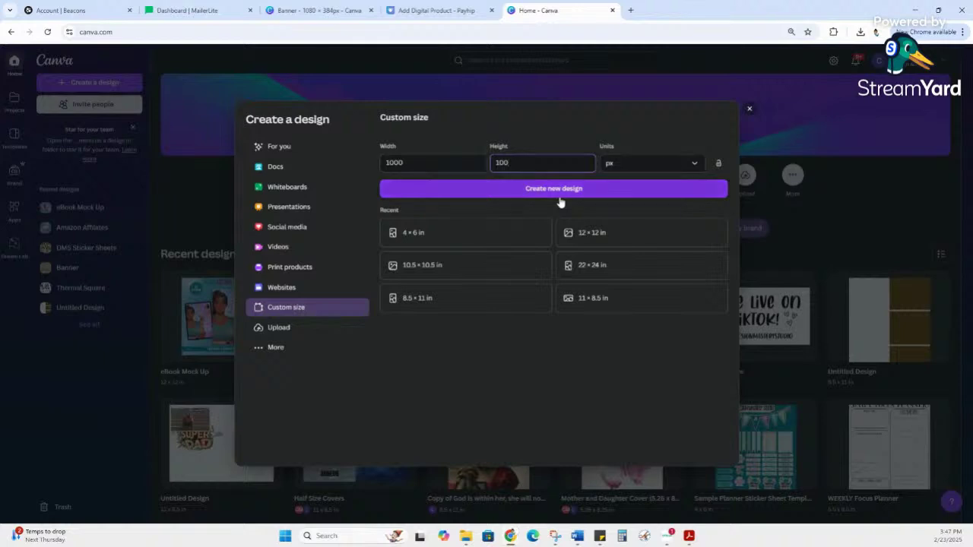
pyautogui.click(559, 193)
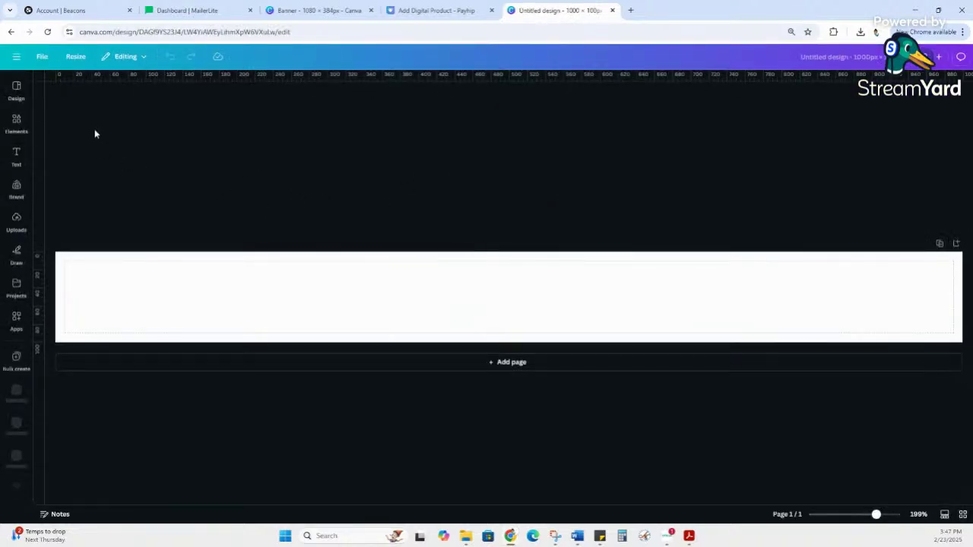
# Step: Resize the design to a custom 1000 × 1000 px by changing the height to 1000
pyautogui.click(73, 59)
pyautogui.click(118, 202)
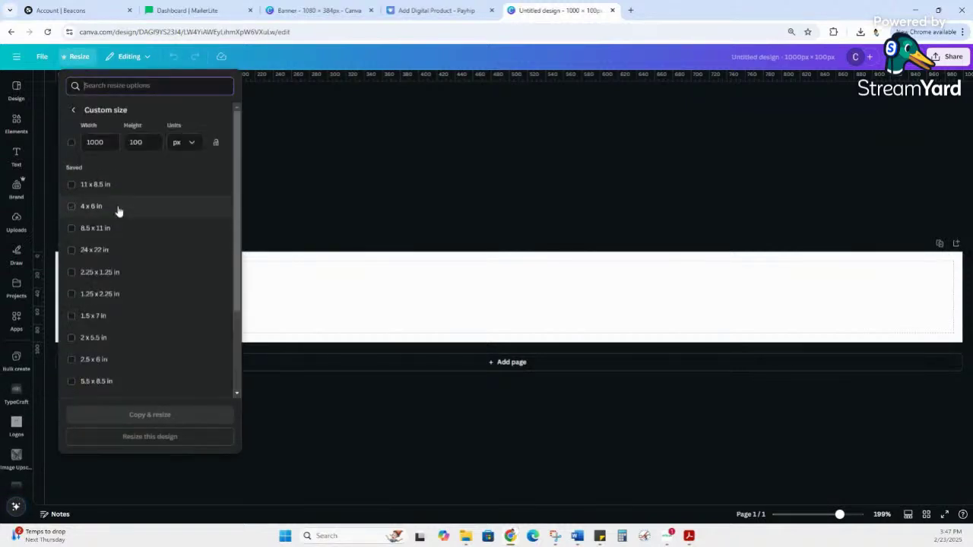
pyautogui.click(148, 144)
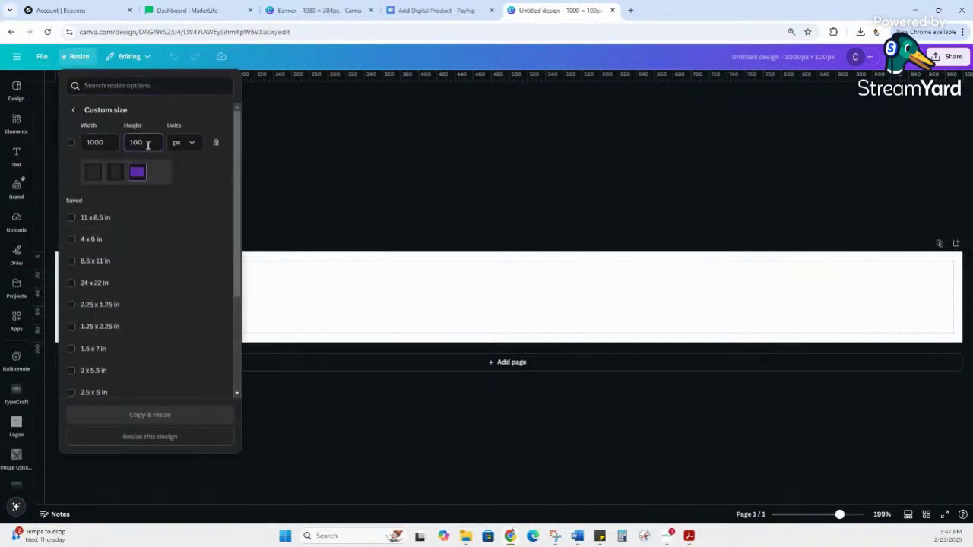
pyautogui.write('0')
pyautogui.scroll(-5, 190, 252)
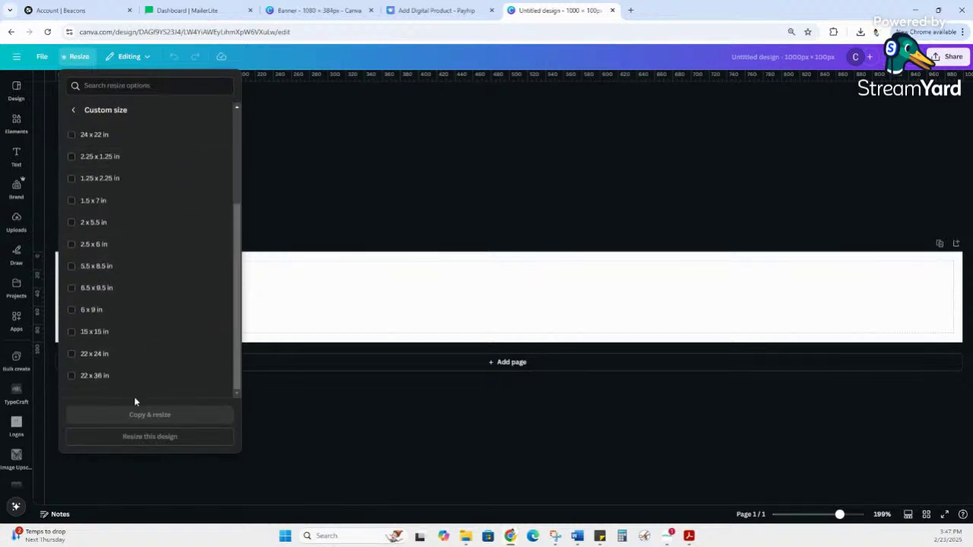
pyautogui.scroll(5, 114, 174)
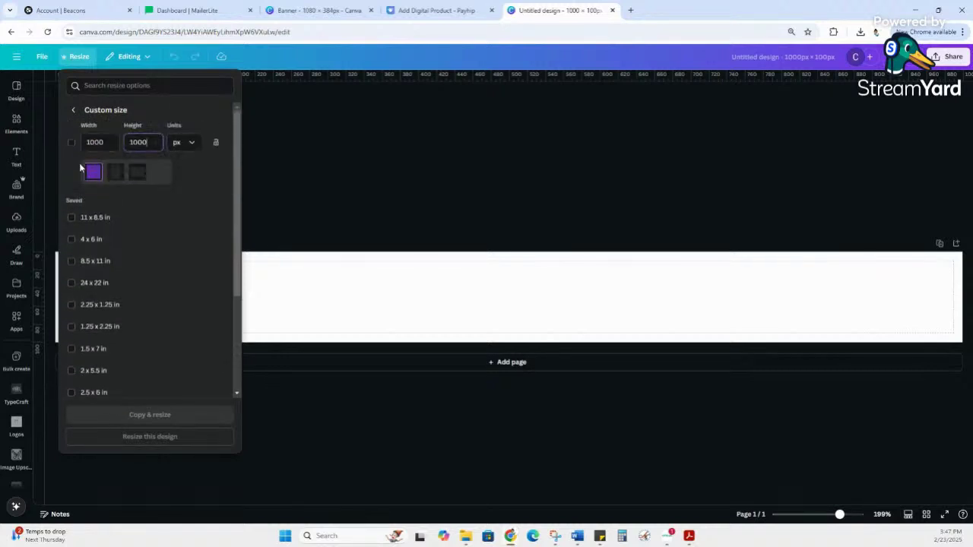
pyautogui.click(71, 144)
pyautogui.scroll(-3, 183, 270)
pyautogui.scroll(3, 182, 273)
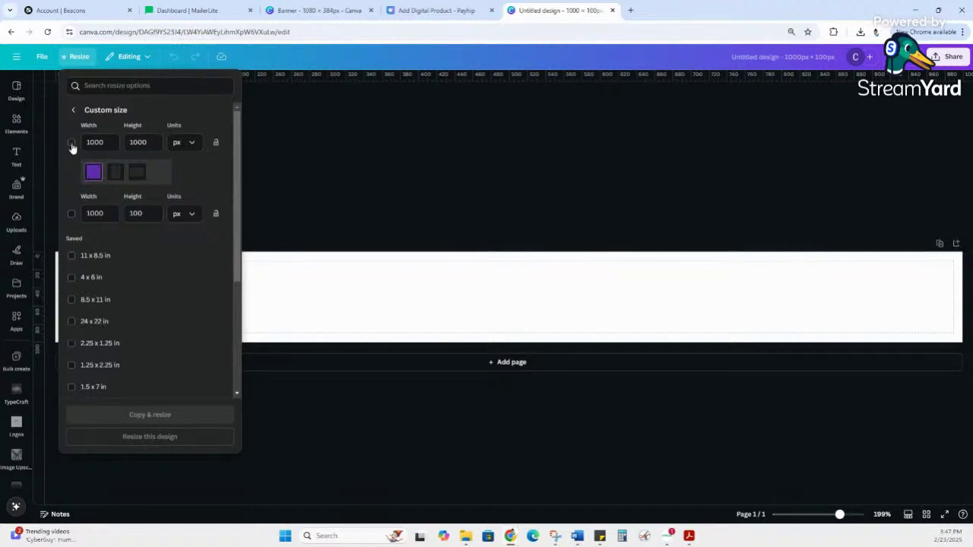
pyautogui.click(70, 144)
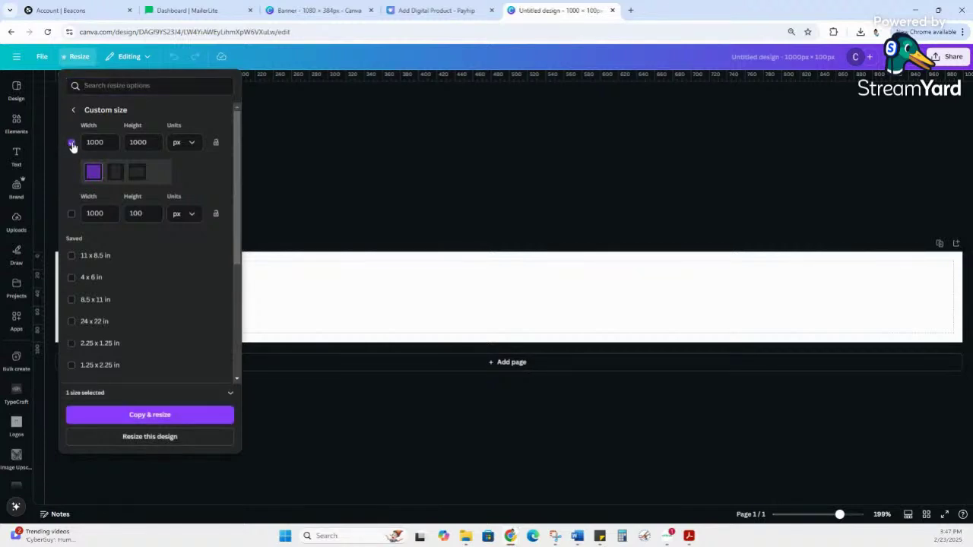
pyautogui.scroll(-5, 145, 377)
pyautogui.click(166, 441)
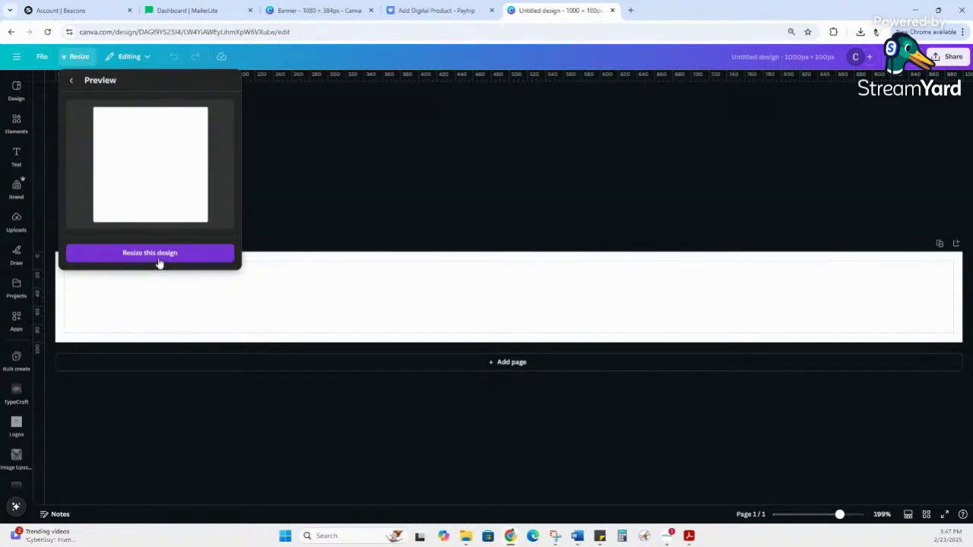
pyautogui.click(158, 263)
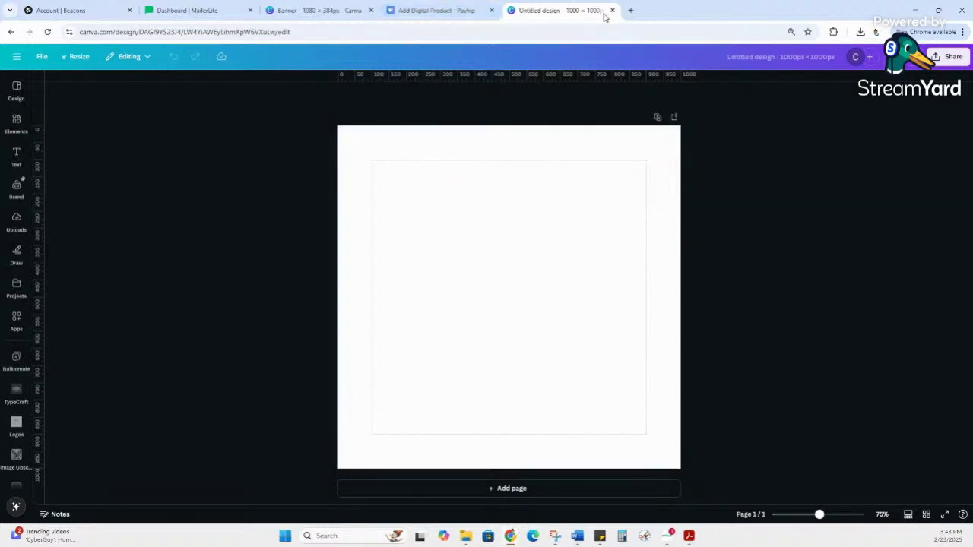
# Step: Open DMS Sticker Sheets from Canva's recent designs in a new tab, then return to the Untitled design
pyautogui.click(447, 13)
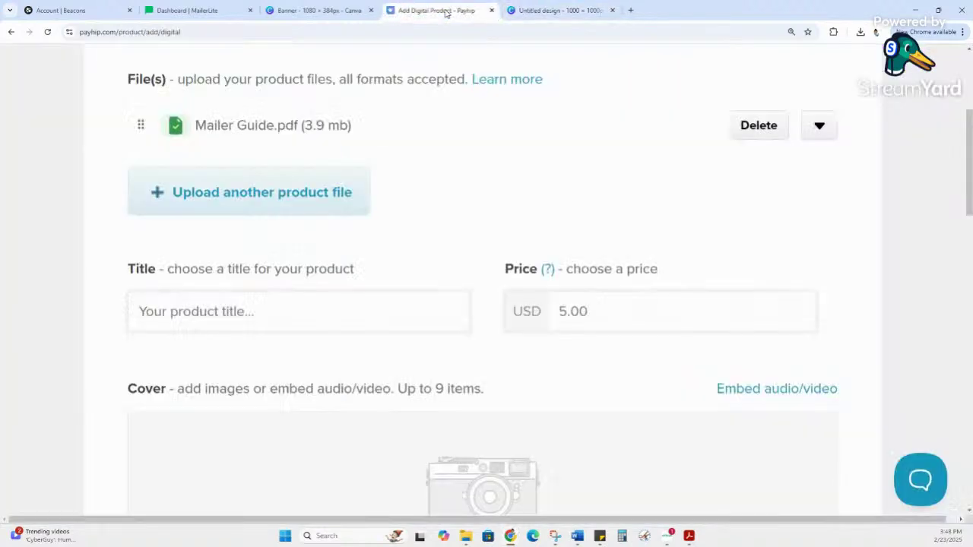
pyautogui.click(630, 10)
pyautogui.click(742, 235)
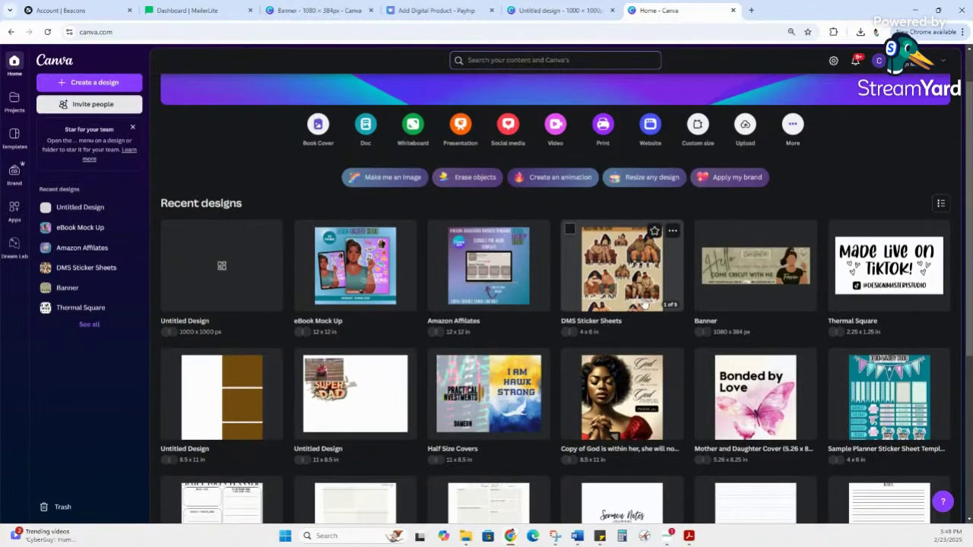
pyautogui.click(619, 327)
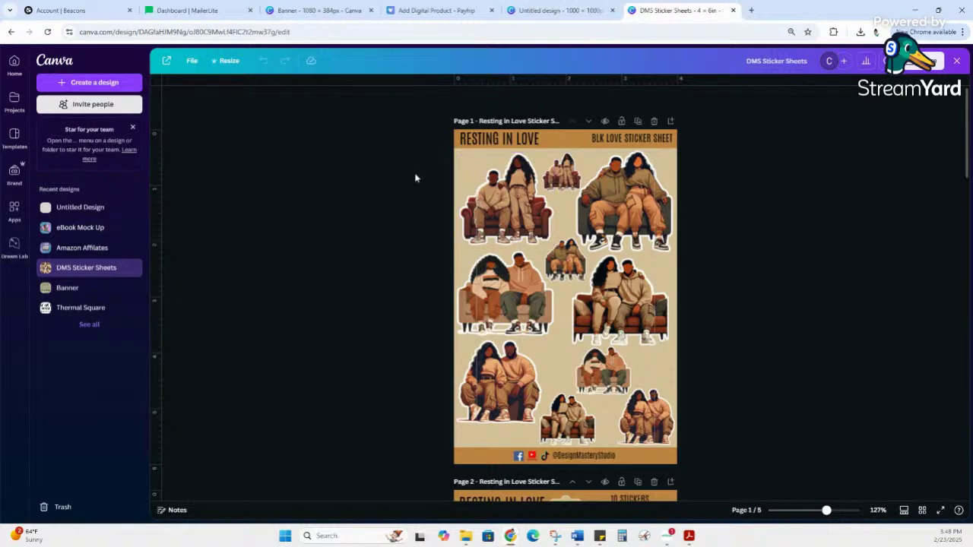
pyautogui.scroll(-3, 415, 177)
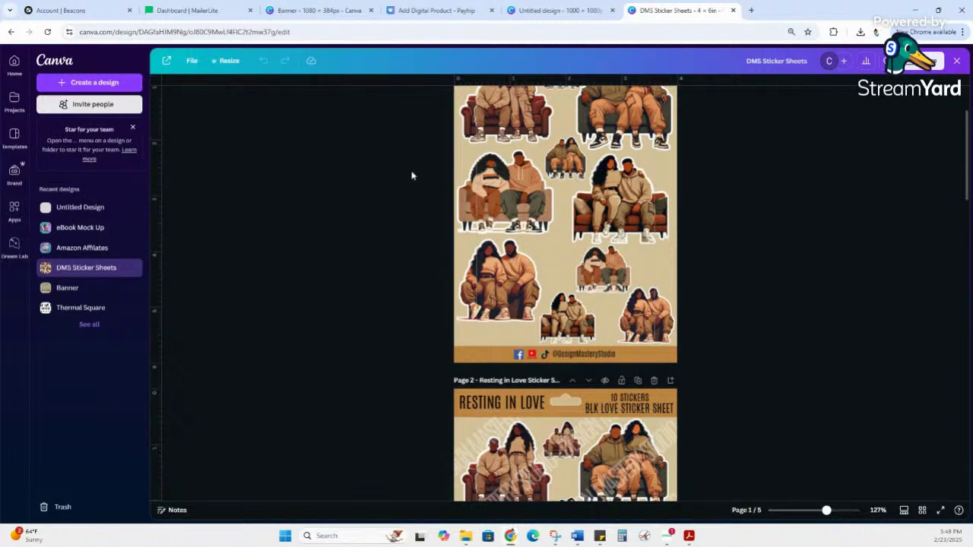
pyautogui.click(546, 11)
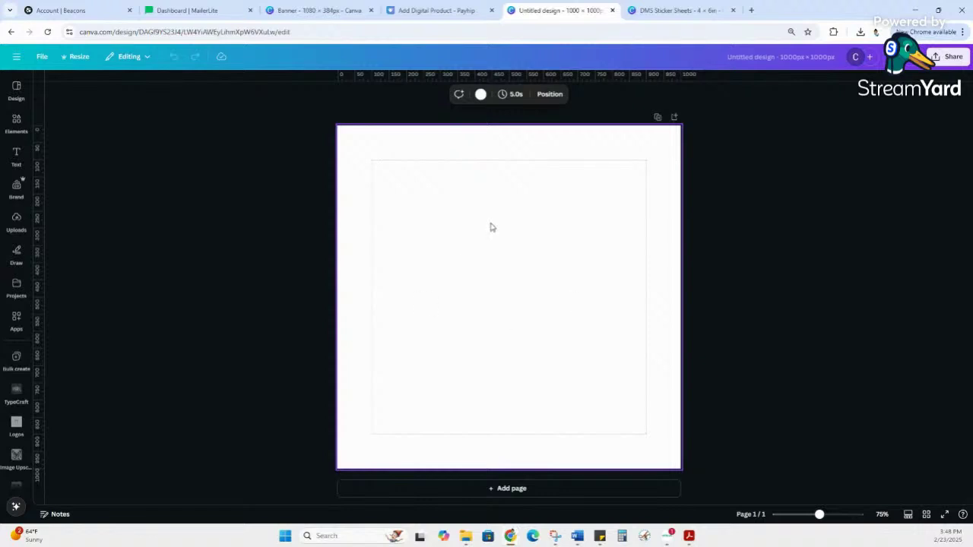
# Step: Add the DESIGN MASTERY STUDIO brand heading from the Text panel to the page
pyautogui.click(16, 155)
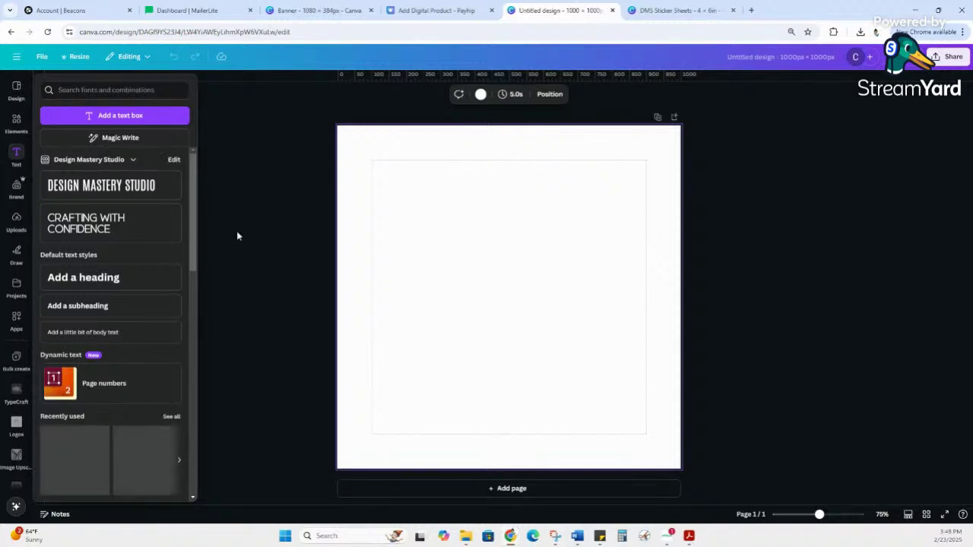
pyautogui.click(232, 263)
pyautogui.click(16, 155)
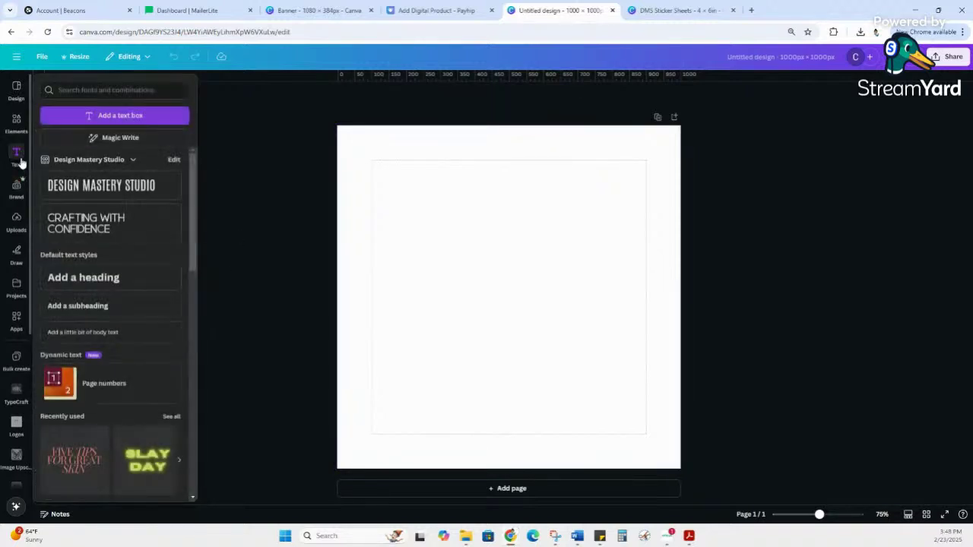
pyautogui.click(16, 186)
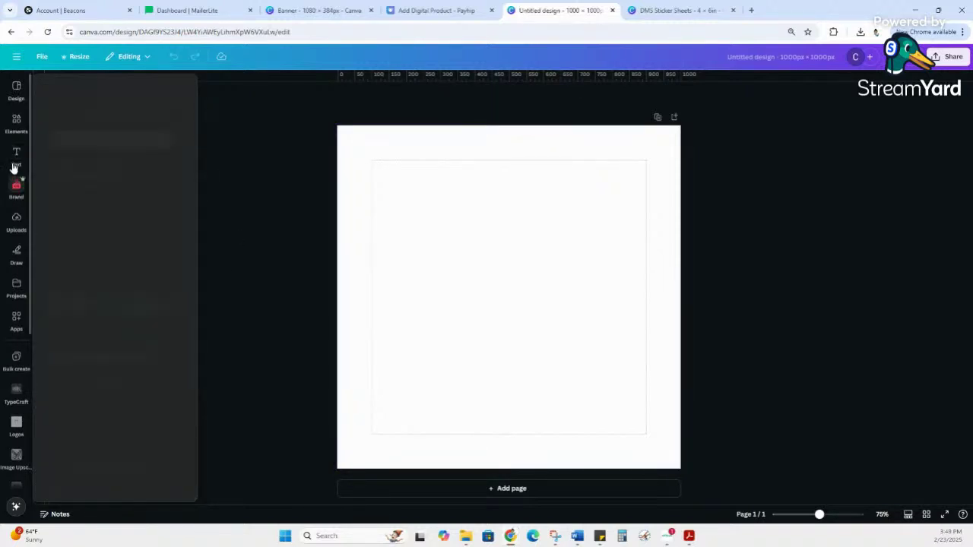
pyautogui.click(13, 155)
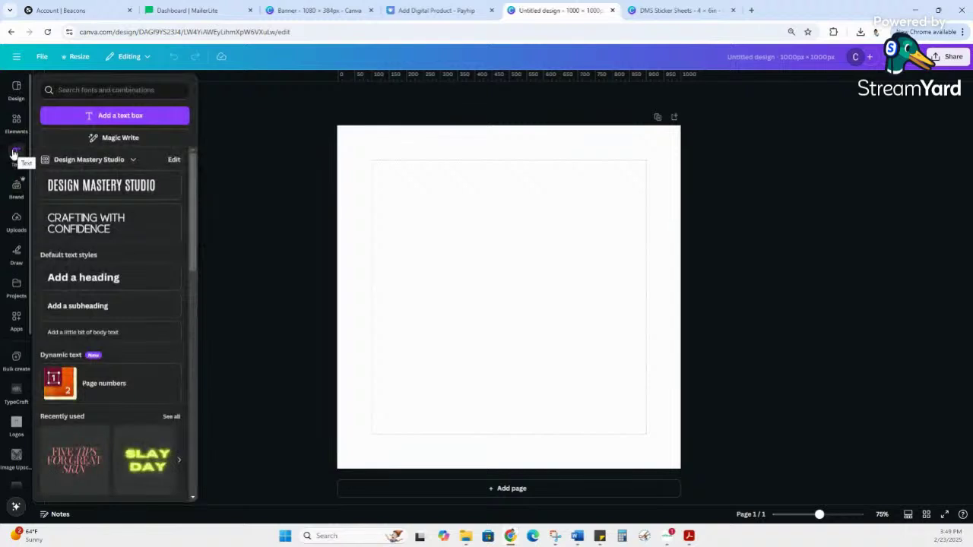
pyautogui.click(13, 155)
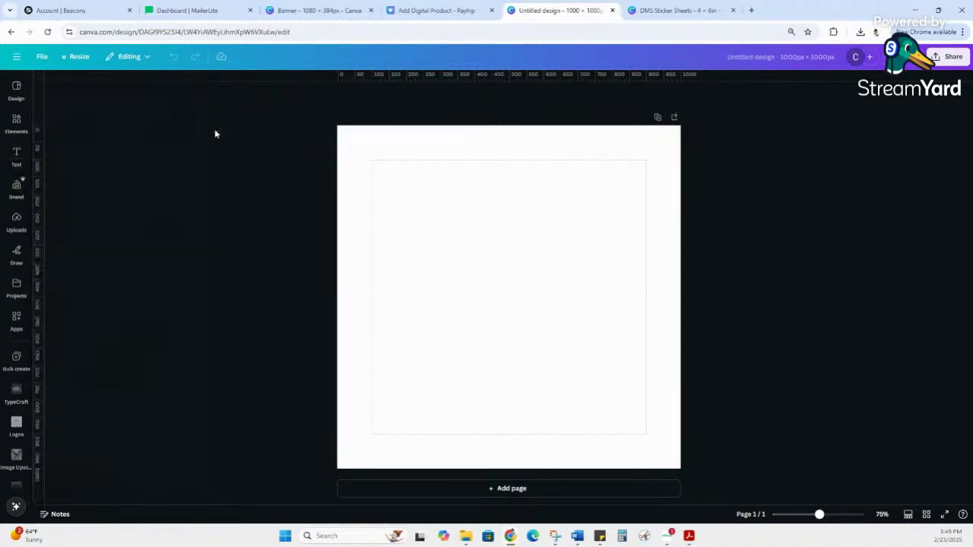
pyautogui.click(18, 156)
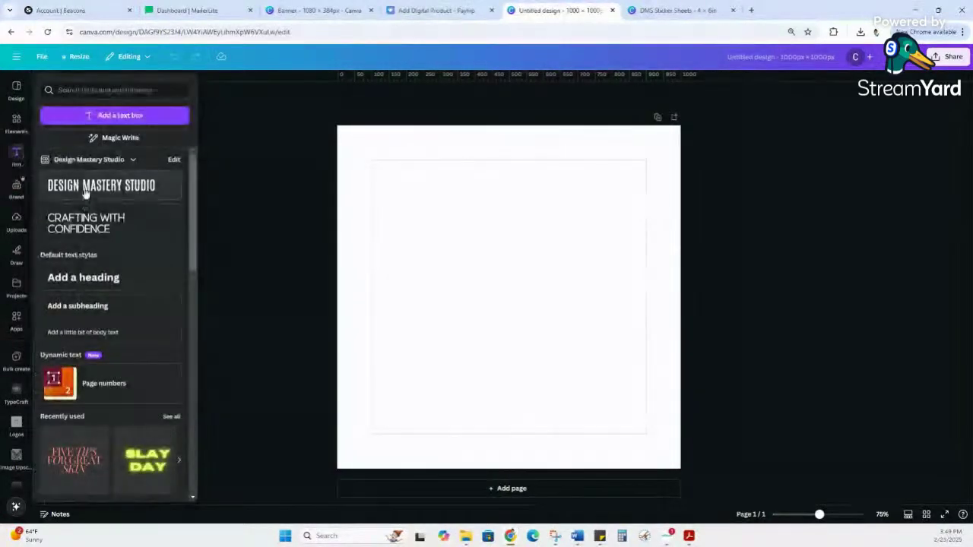
pyautogui.click(83, 187)
pyautogui.click(13, 155)
pyautogui.click(16, 155)
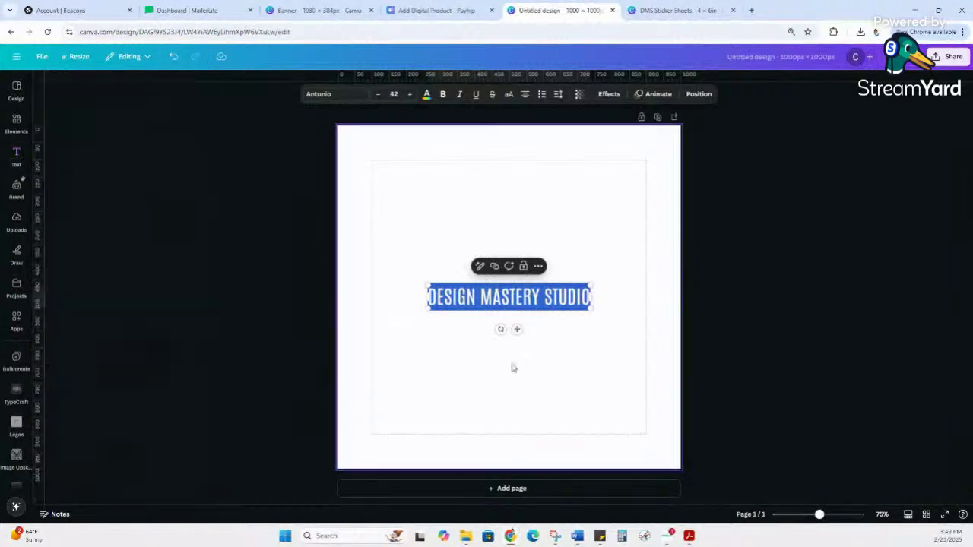
# Step: Enlarge the heading to size 79.7 and centre it on the page
pyautogui.click(577, 369)
pyautogui.click(579, 296)
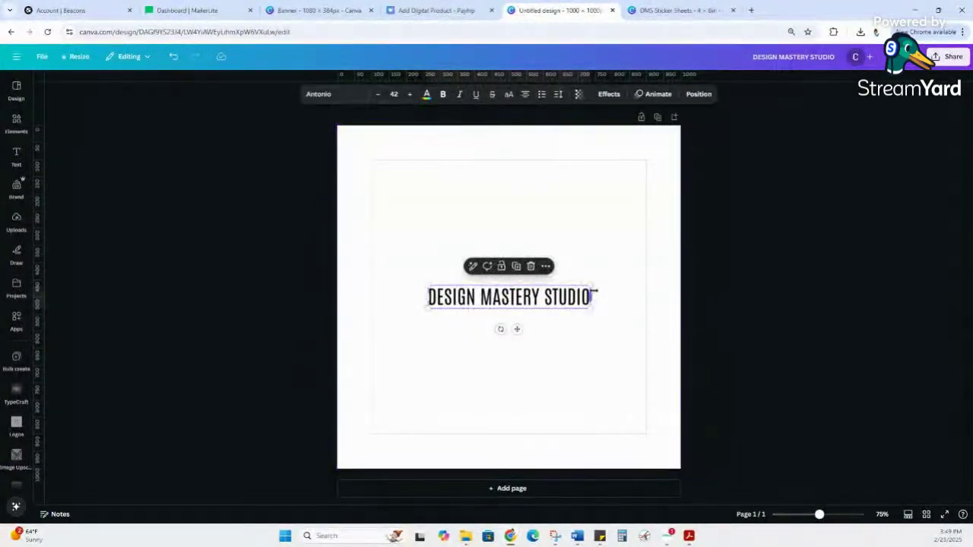
pyautogui.moveTo(590, 286); pyautogui.dragTo(735, 266)
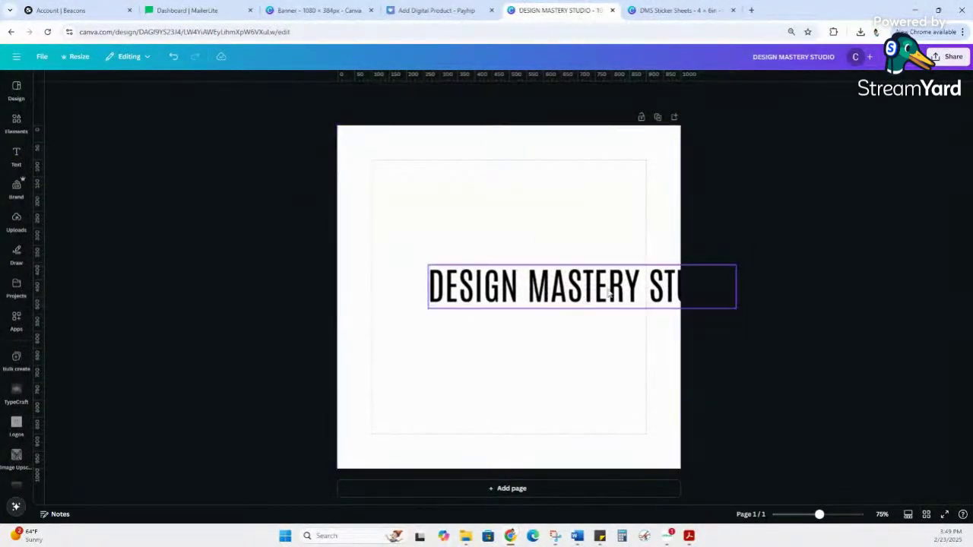
pyautogui.moveTo(609, 291); pyautogui.dragTo(534, 275)
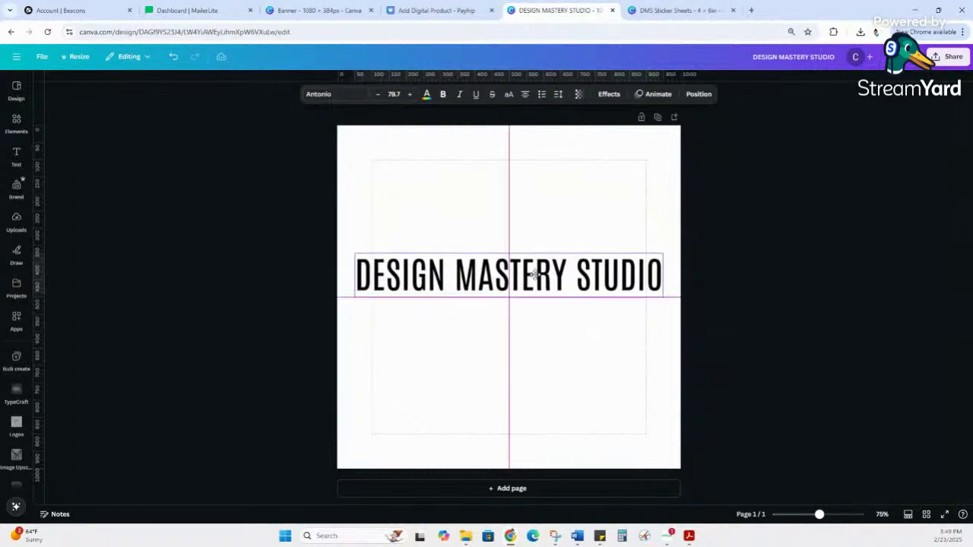
# Step: Retype the heading text as FREEBIE
pyautogui.doubleClick(530, 273)
pyautogui.write('Freeb')
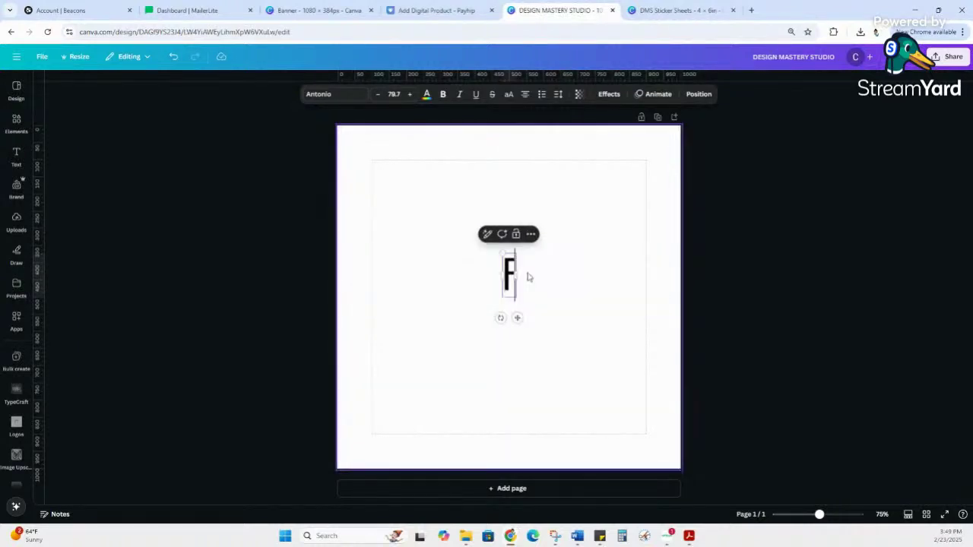
pyautogui.press('BackSpace')
pyautogui.press('BackSpace')
pyautogui.press('BackSpace')
pyautogui.press('BackSpace')
pyautogui.write('REEBOE')
pyautogui.press('BackSpace')
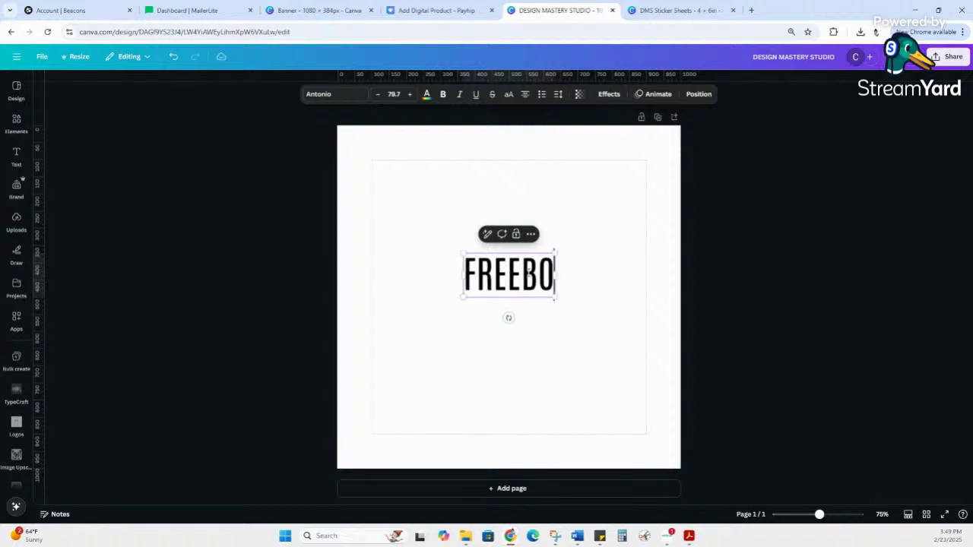
pyautogui.press('BackSpace')
pyautogui.write('IE')
pyautogui.click(531, 330)
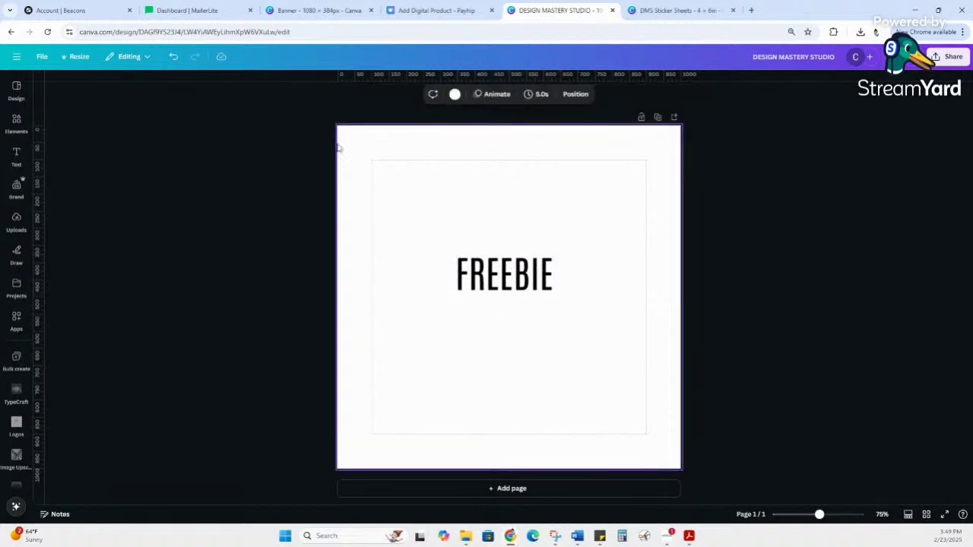
pyautogui.click(16, 122)
pyautogui.click(92, 87)
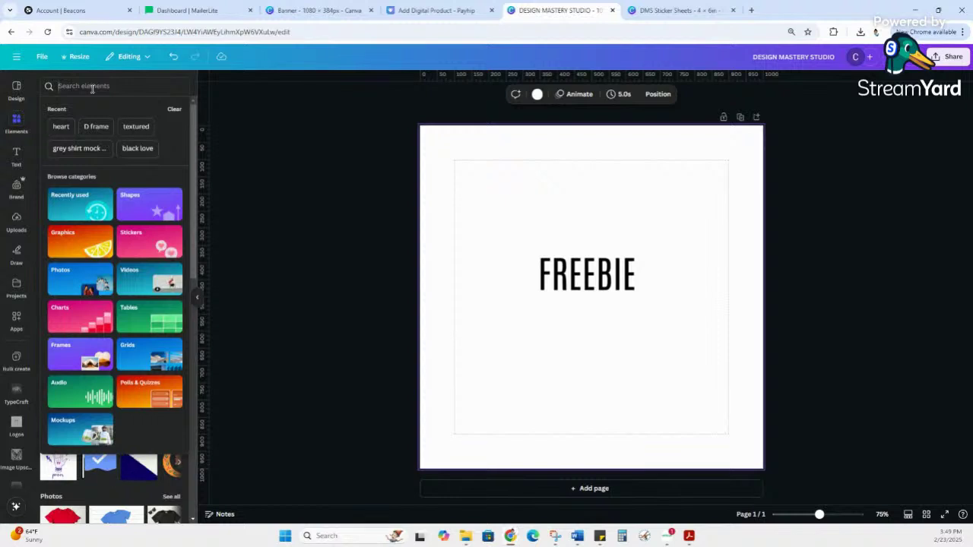
# Step: Search elements for COMPUTER and place the laptop photo so FREEBIE sits on its screen
pyautogui.write('COMPUTER')
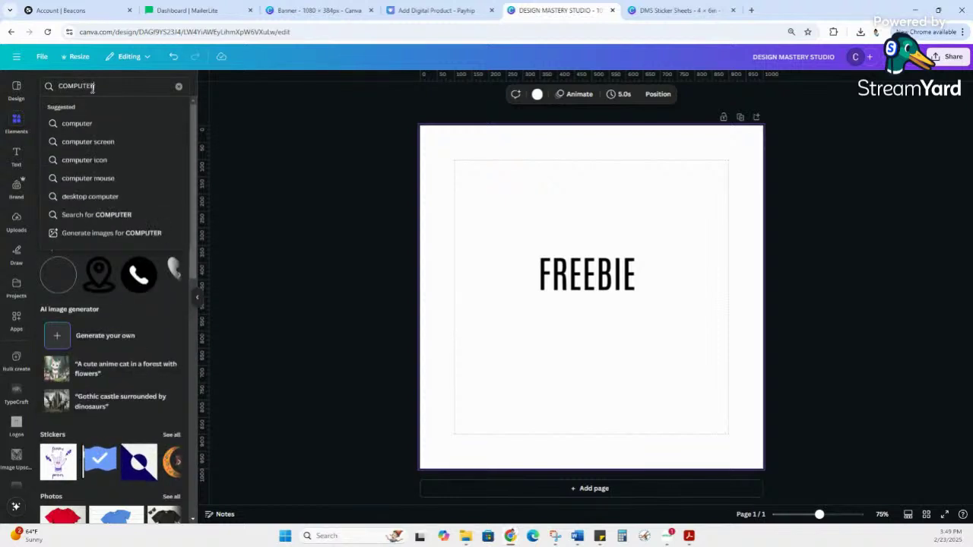
pyautogui.press('Return')
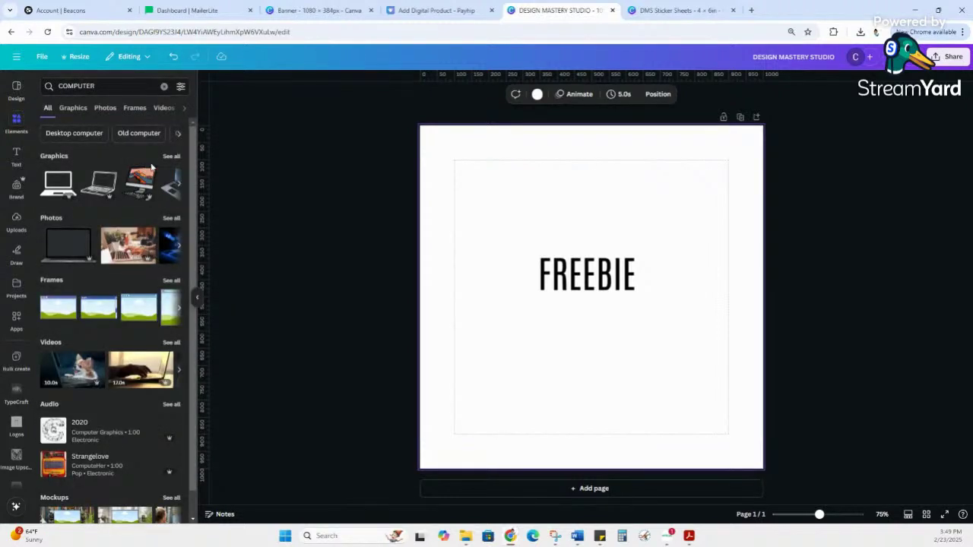
pyautogui.click(172, 156)
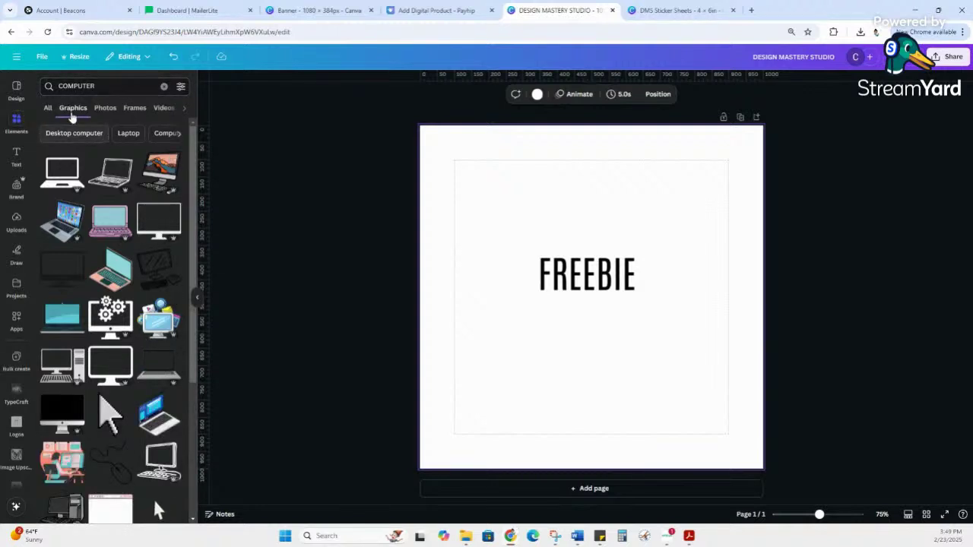
pyautogui.click(48, 109)
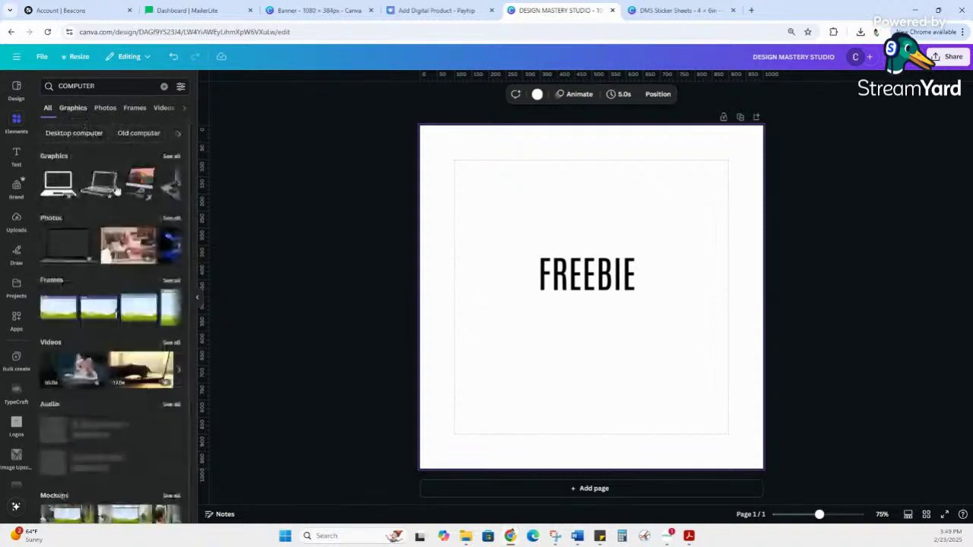
pyautogui.click(78, 240)
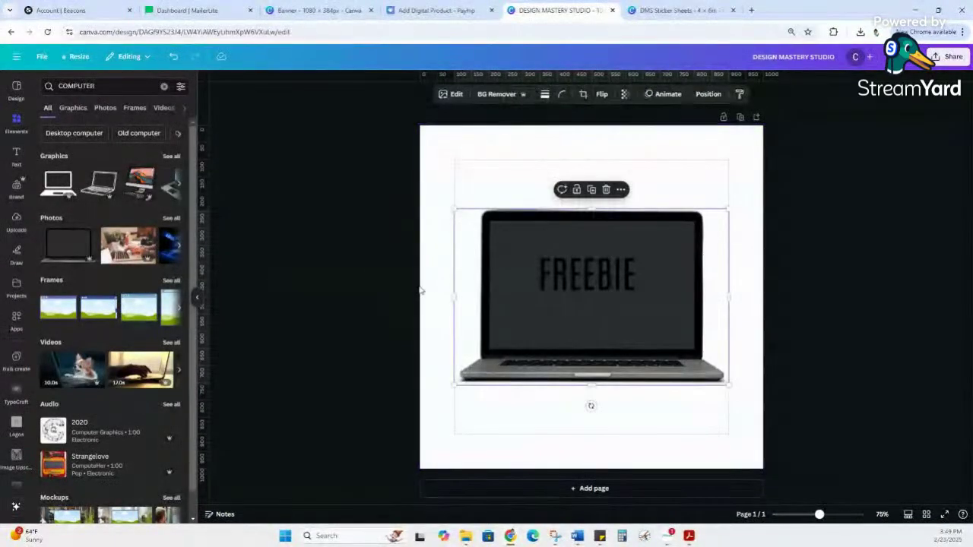
pyautogui.moveTo(567, 347)
pyautogui.mouseDown()
pyautogui.moveTo(566, 329)
pyautogui.moveTo(554, 336)
pyautogui.moveTo(567, 333)
pyautogui.mouseUp()
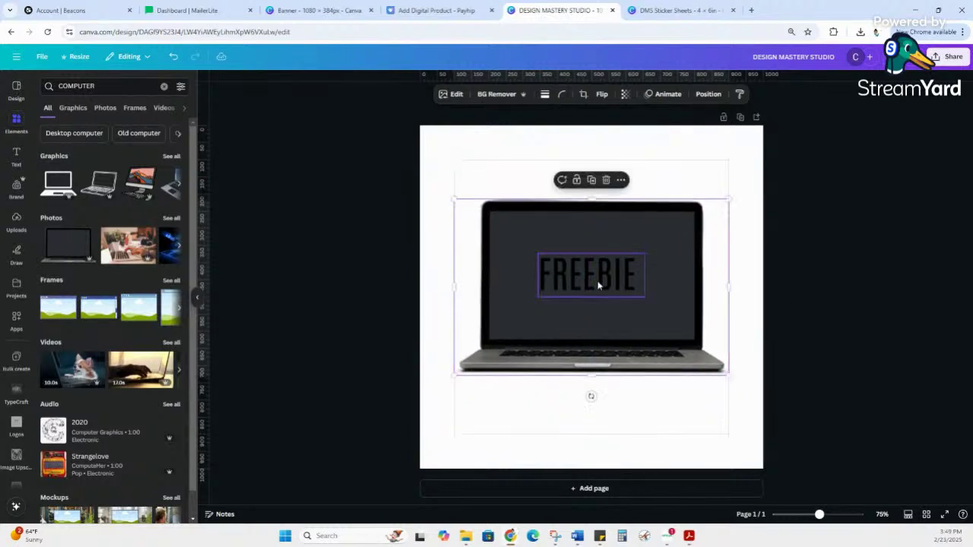
pyautogui.click(597, 284)
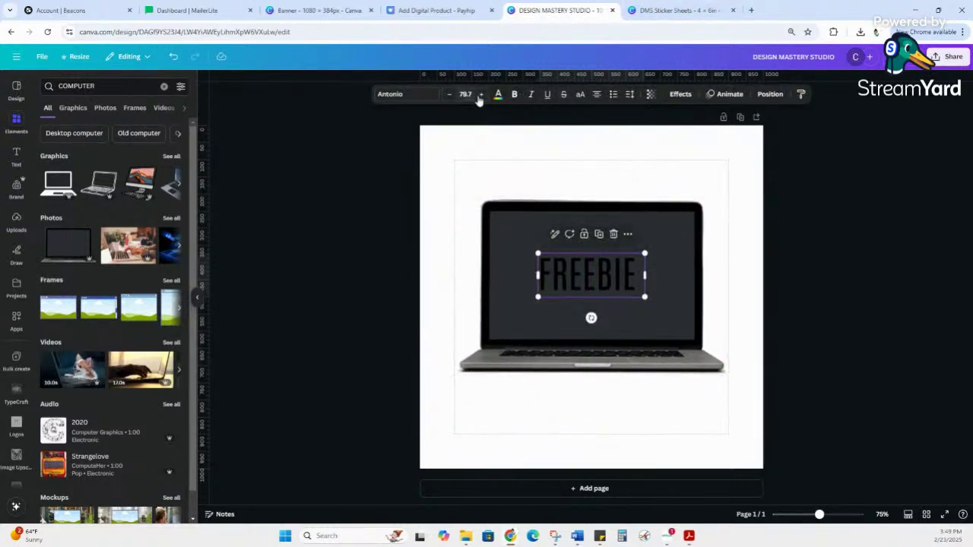
# Step: Make FREEBIE bold and white, enlarge it to size 129, and centre it on the laptop screen
pyautogui.click(509, 95)
pyautogui.click(499, 95)
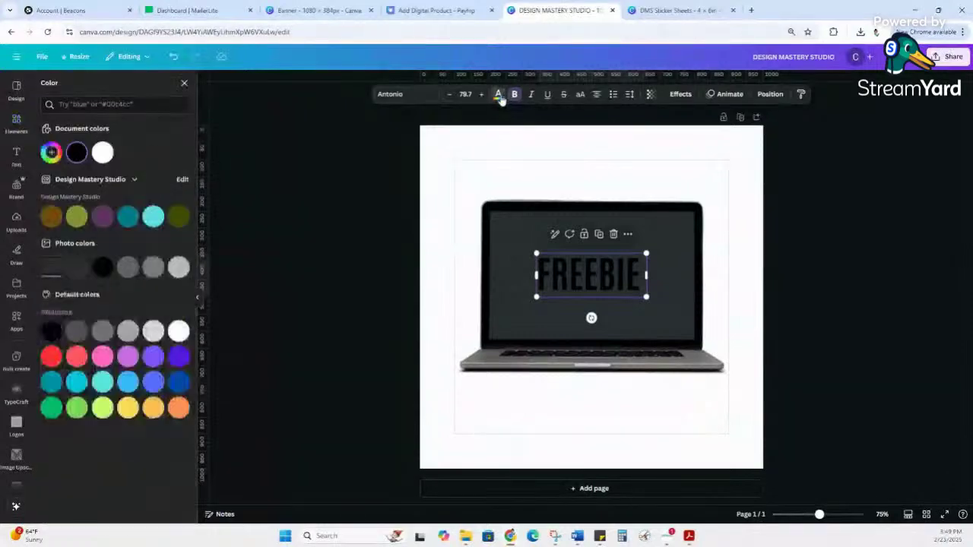
pyautogui.click(102, 152)
pyautogui.click(727, 443)
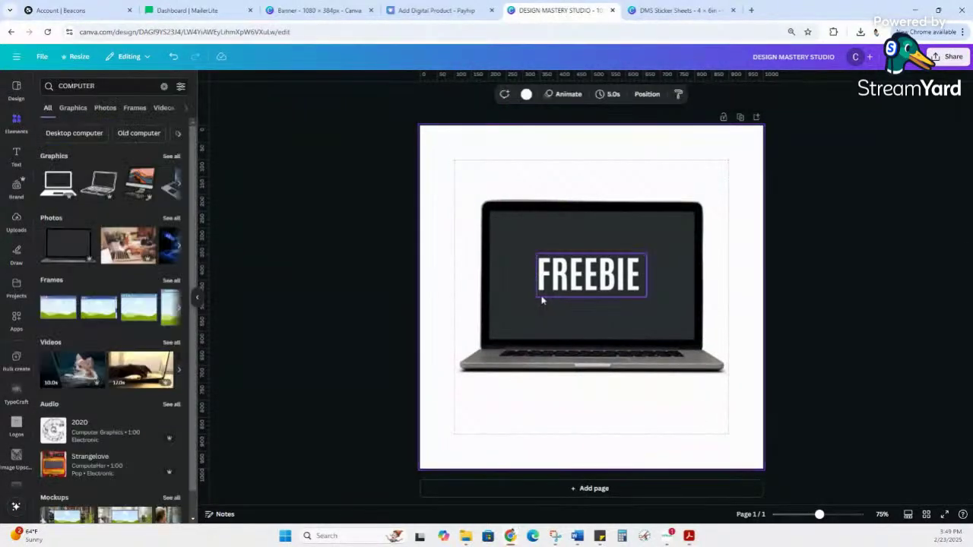
pyautogui.click(540, 297)
pyautogui.moveTo(536, 297); pyautogui.dragTo(466, 329)
pyautogui.moveTo(579, 295); pyautogui.dragTo(611, 281)
# Step: Change the page background colour to purple
pyautogui.click(762, 296)
pyautogui.rightClick(730, 165)
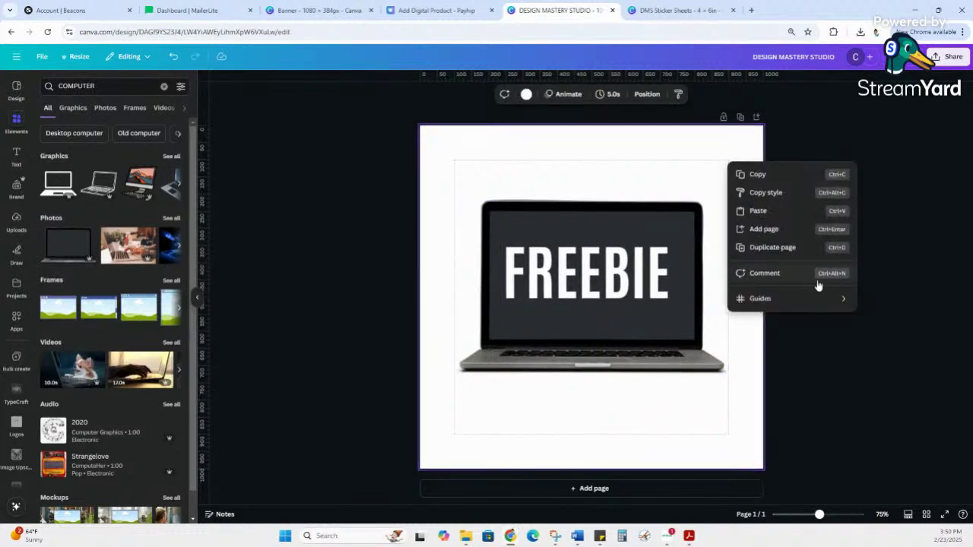
pyautogui.click(525, 94)
pyautogui.click(525, 94)
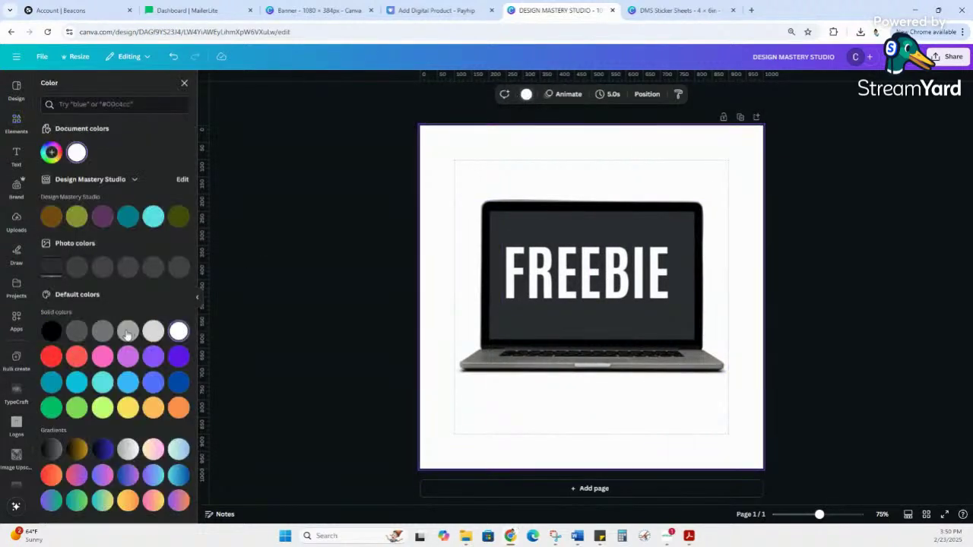
pyautogui.click(102, 218)
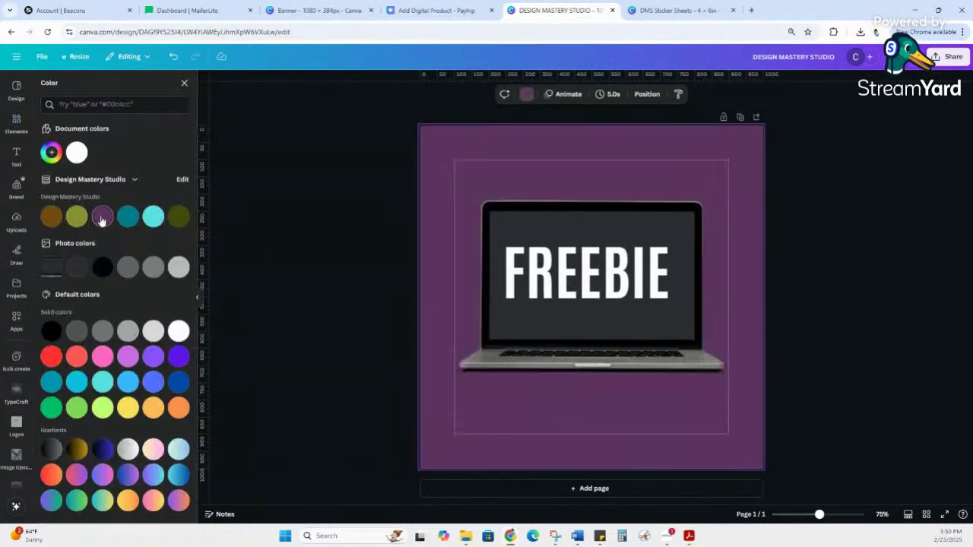
pyautogui.click(345, 235)
pyautogui.click(946, 57)
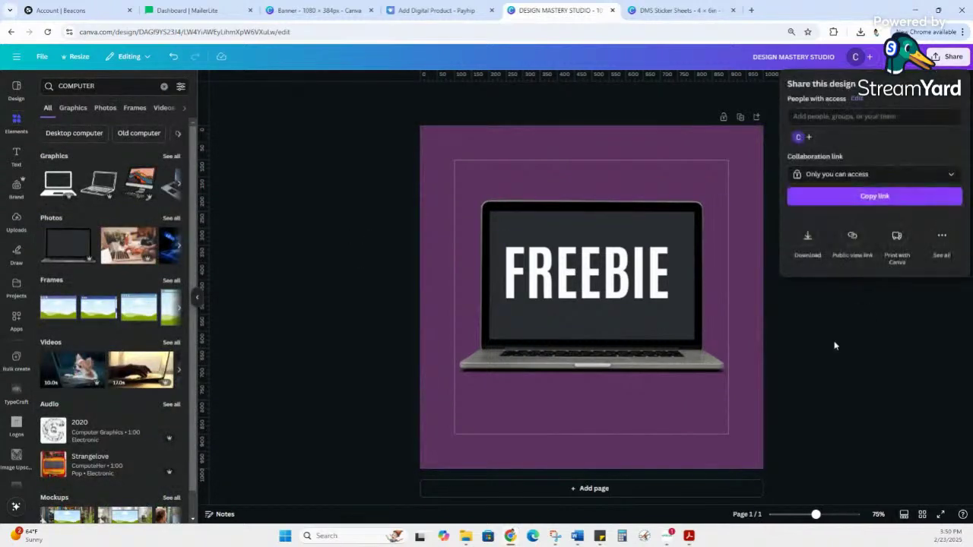
pyautogui.click(810, 236)
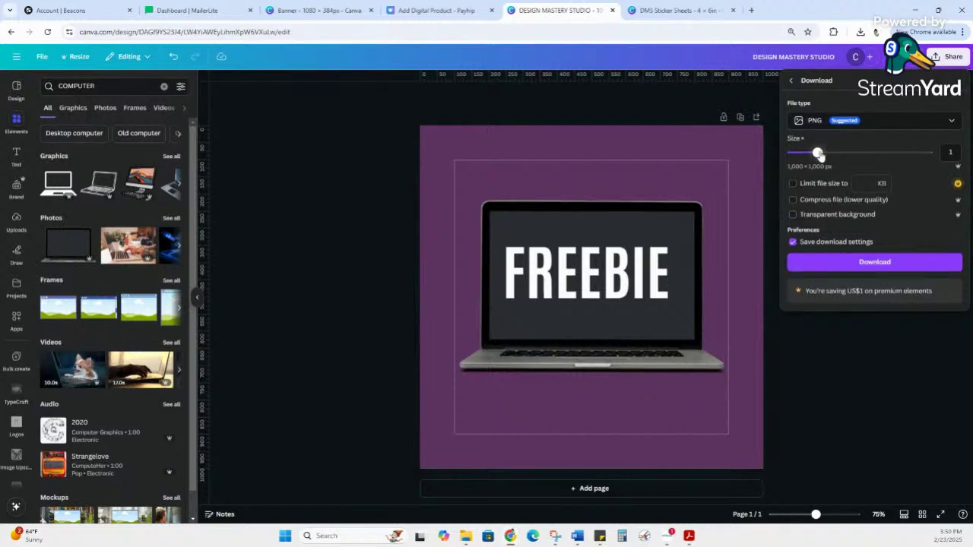
pyautogui.moveTo(820, 155)
pyautogui.mouseDown()
pyautogui.moveTo(901, 155)
pyautogui.moveTo(828, 159)
pyautogui.mouseUp()
pyautogui.moveTo(830, 152)
pyautogui.mouseDown()
pyautogui.moveTo(927, 152)
pyautogui.moveTo(806, 153)
pyautogui.moveTo(819, 153)
pyautogui.mouseUp()
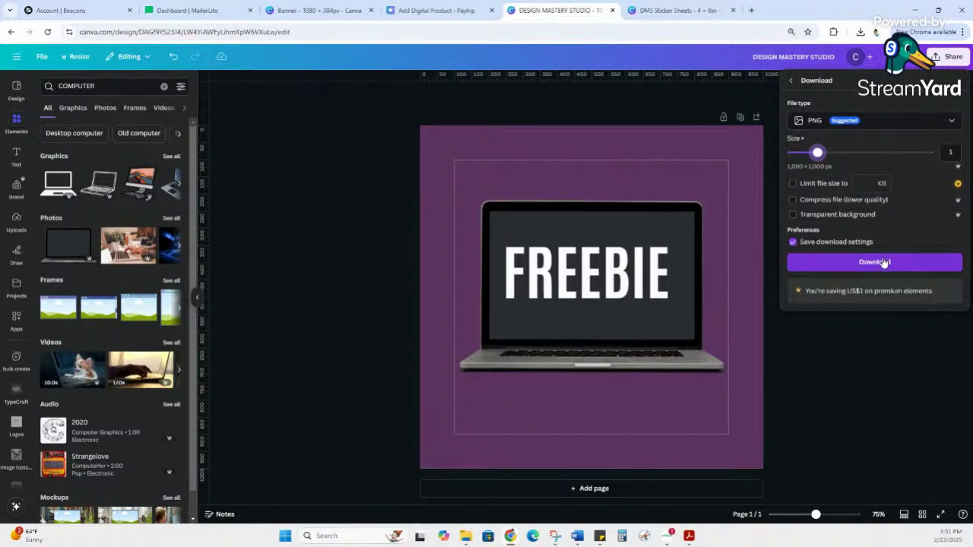
# Step: Export the FREEBIE laptop design from Canva as a PNG image
pyautogui.click(875, 262)
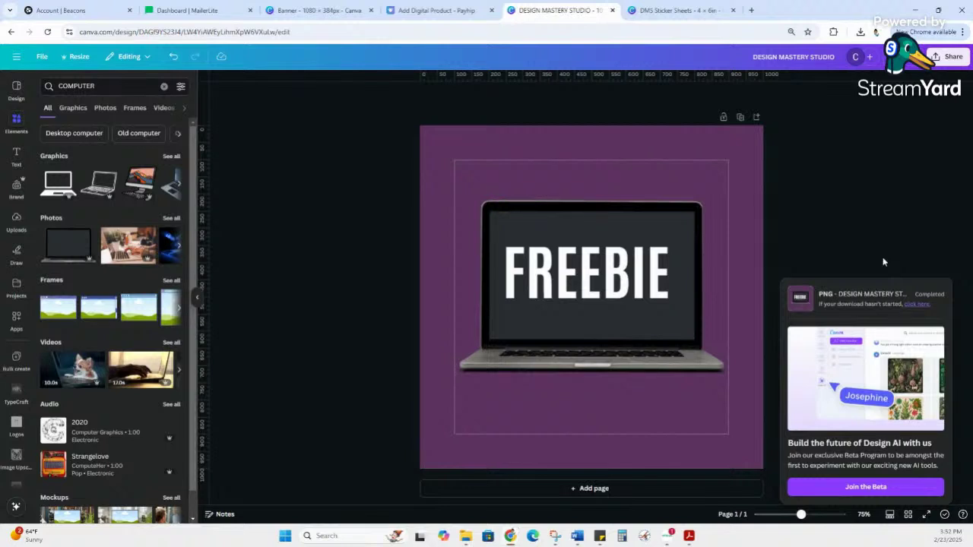
# Step: Return to the Payhip Add Digital Product form with Mailer Guide.pdf attached and focus the empty Title field
pyautogui.click(437, 10)
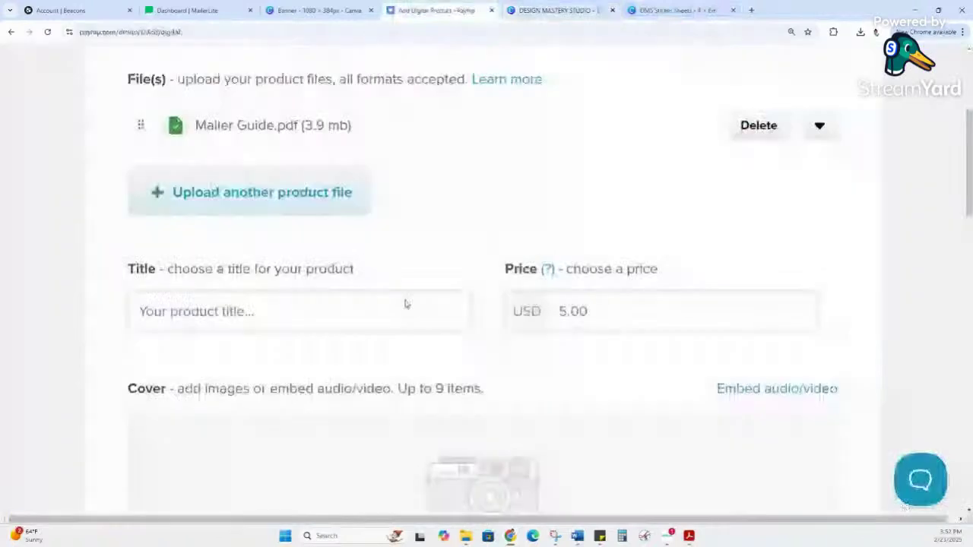
pyautogui.click(268, 313)
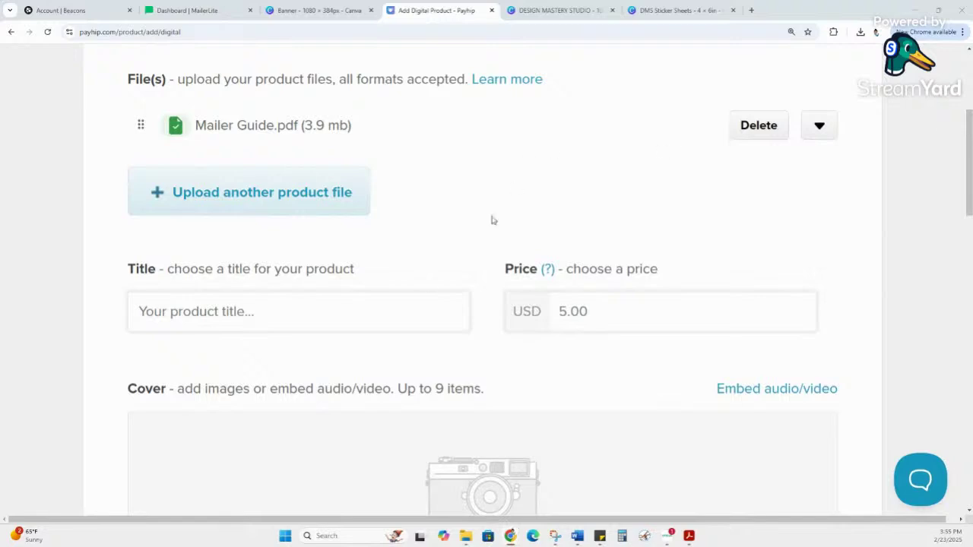
# Step: Title the product 'Payhip Store Setup Checklist (Digital Download)', removing the stray quote mark
pyautogui.click(296, 310)
pyautogui.write('Payhip Store Setup Checklist"')
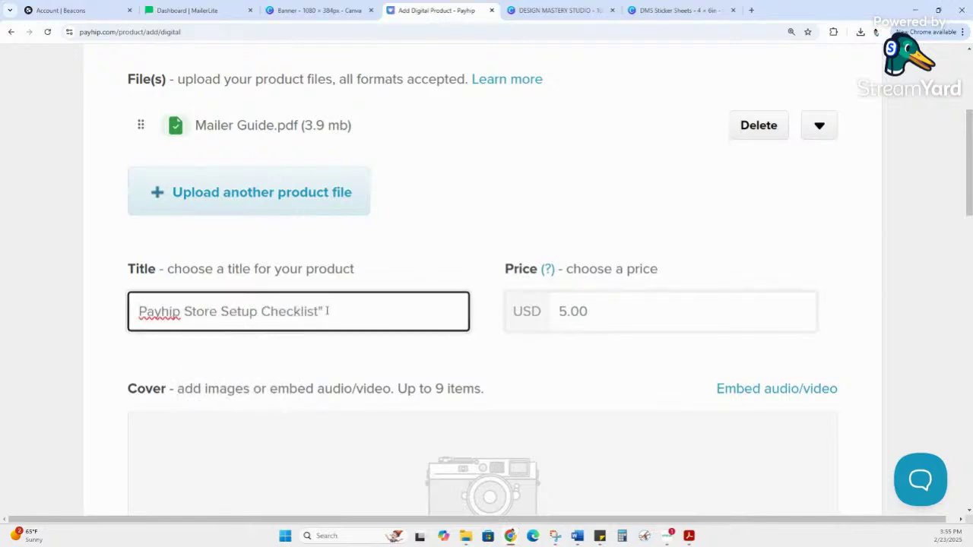
pyautogui.scroll(-1, 426, 326)
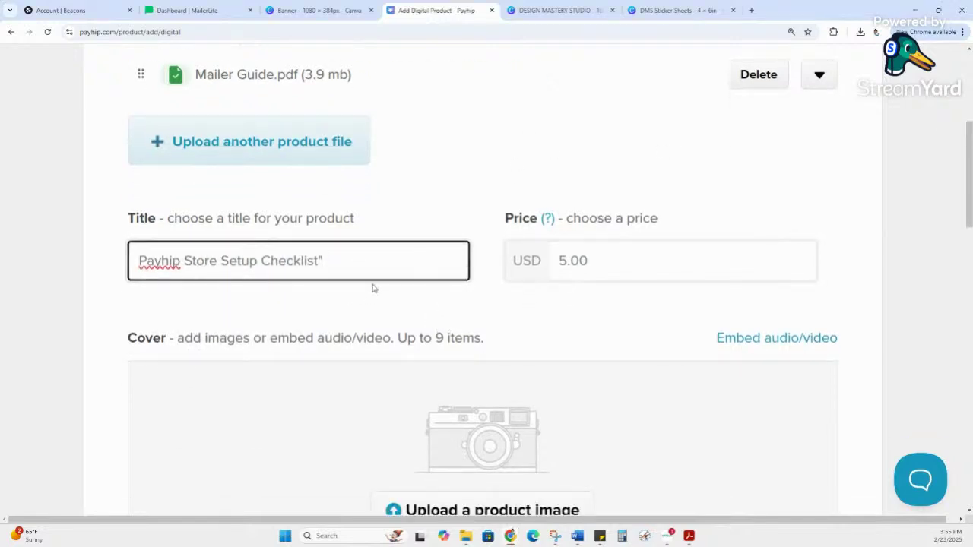
pyautogui.press('BackSpace')
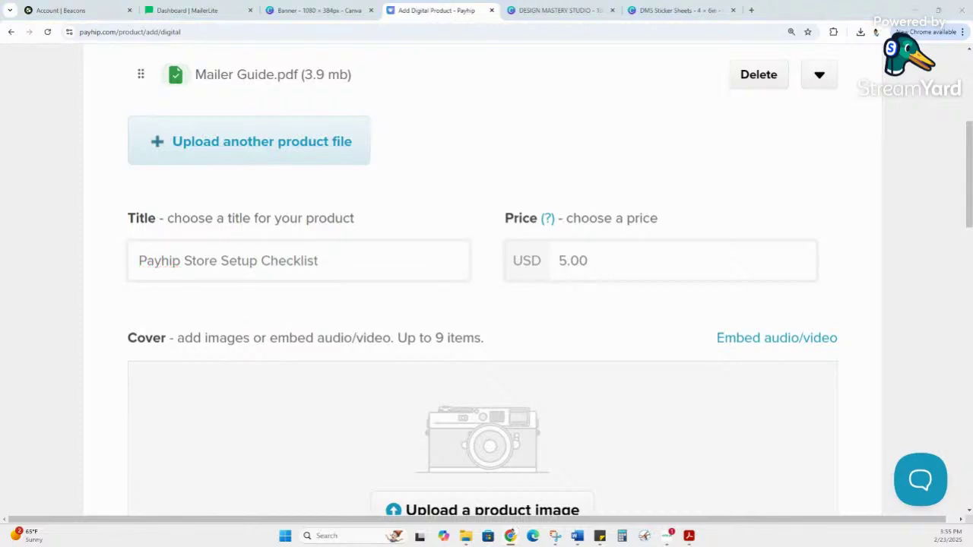
pyautogui.click(387, 267)
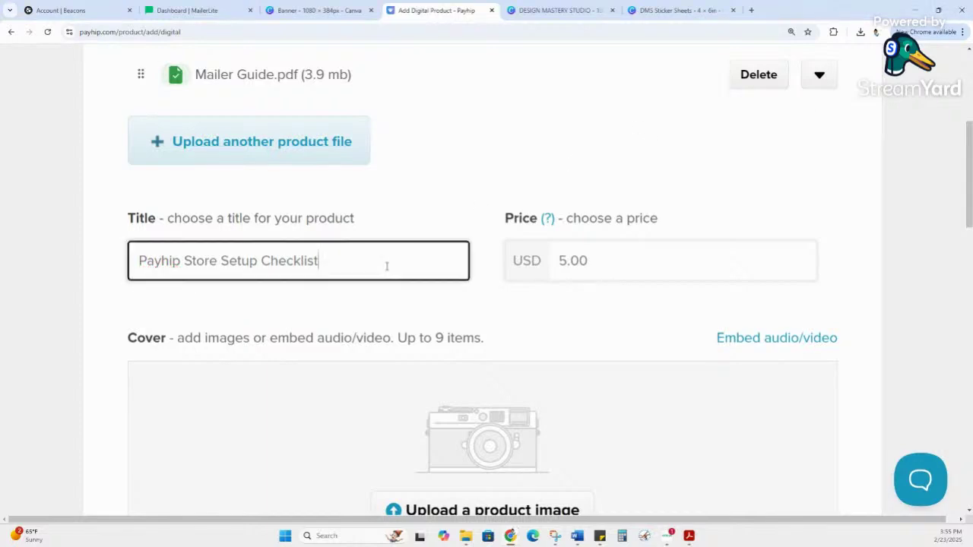
pyautogui.write('(Digital Download)')
# Step: Replace the 5.00 price with 0.00
pyautogui.click(565, 255)
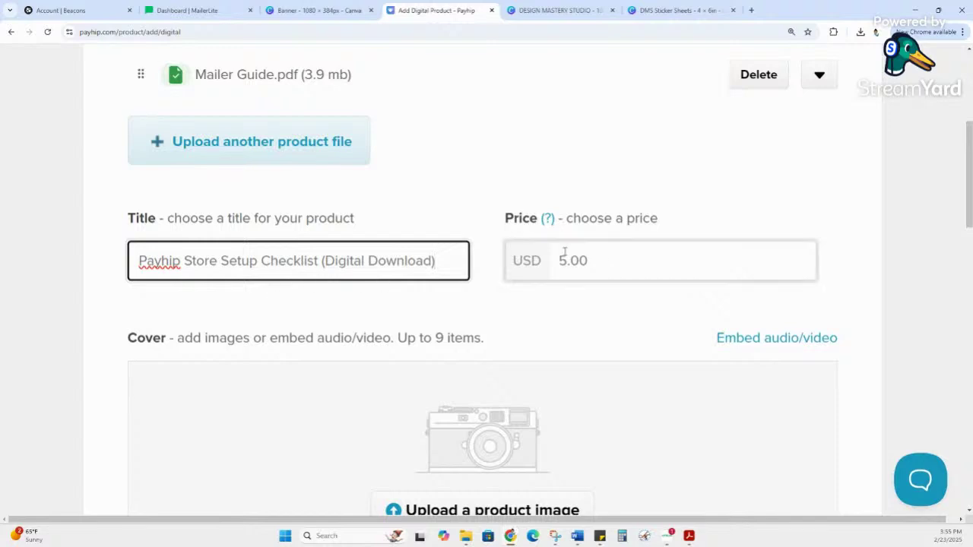
pyautogui.moveTo(642, 261); pyautogui.dragTo(514, 261)
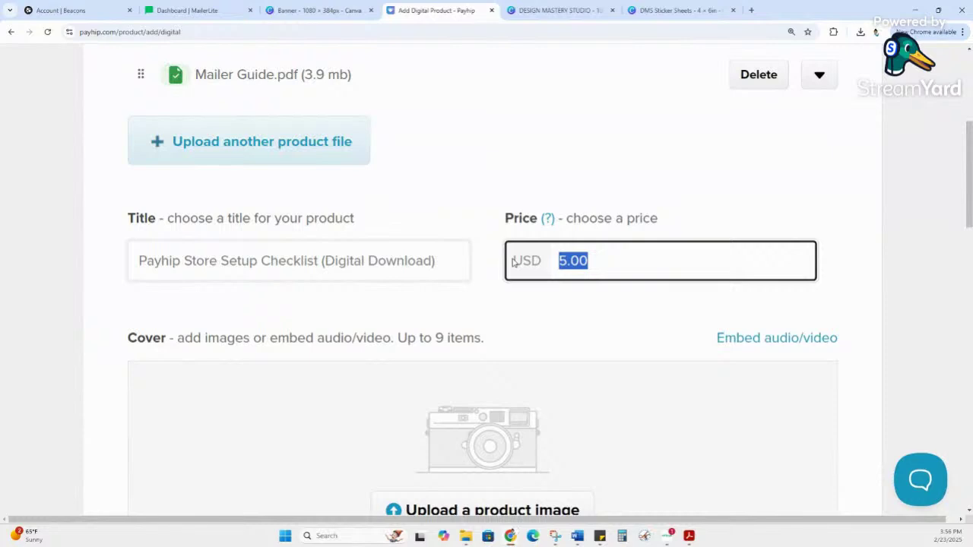
pyautogui.write('0.')
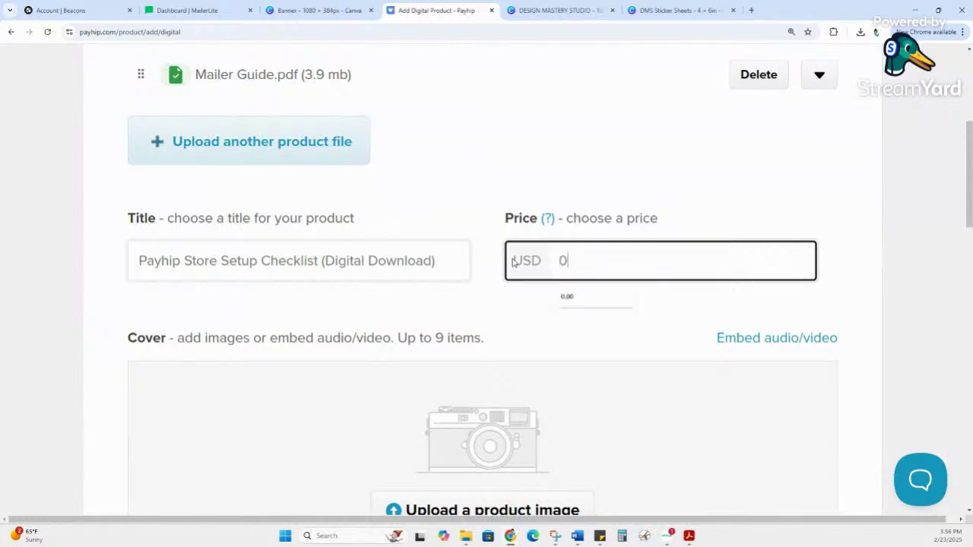
pyautogui.write('00')
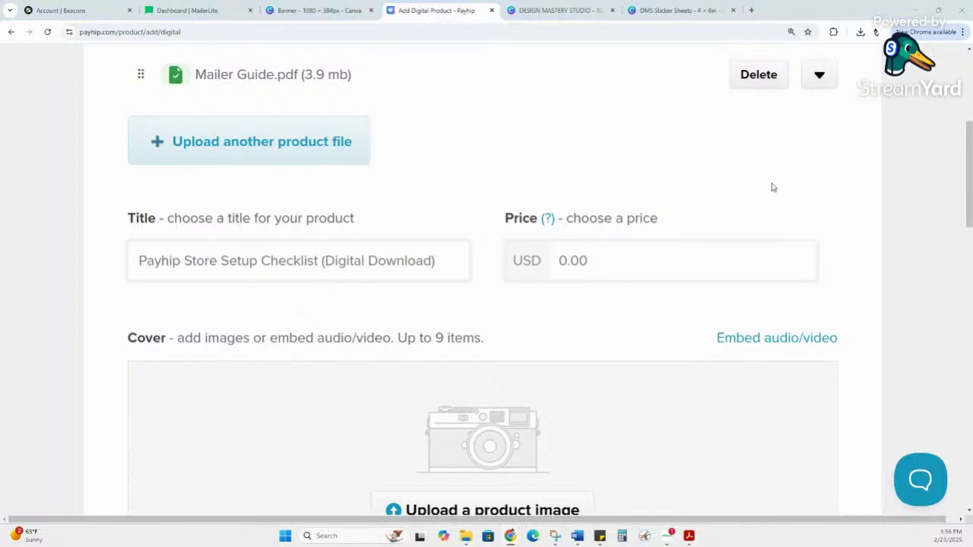
pyautogui.scroll(-3, 469, 180)
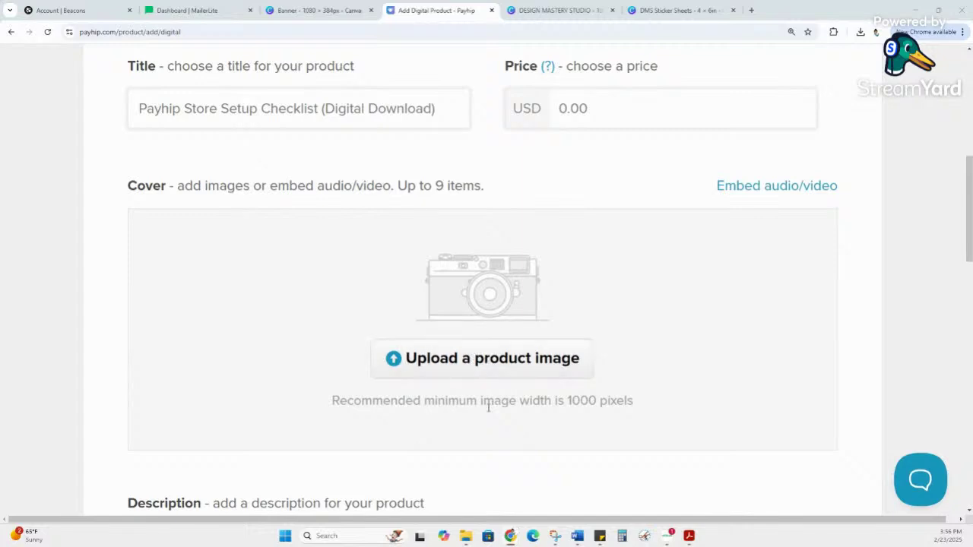
pyautogui.moveTo(567, 400); pyautogui.dragTo(641, 403)
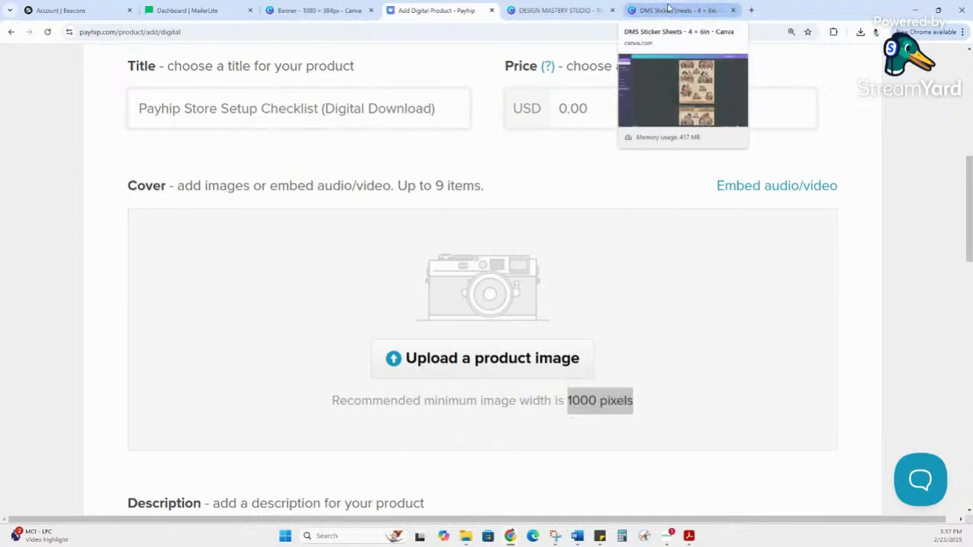
pyautogui.click(669, 9)
pyautogui.click(558, 9)
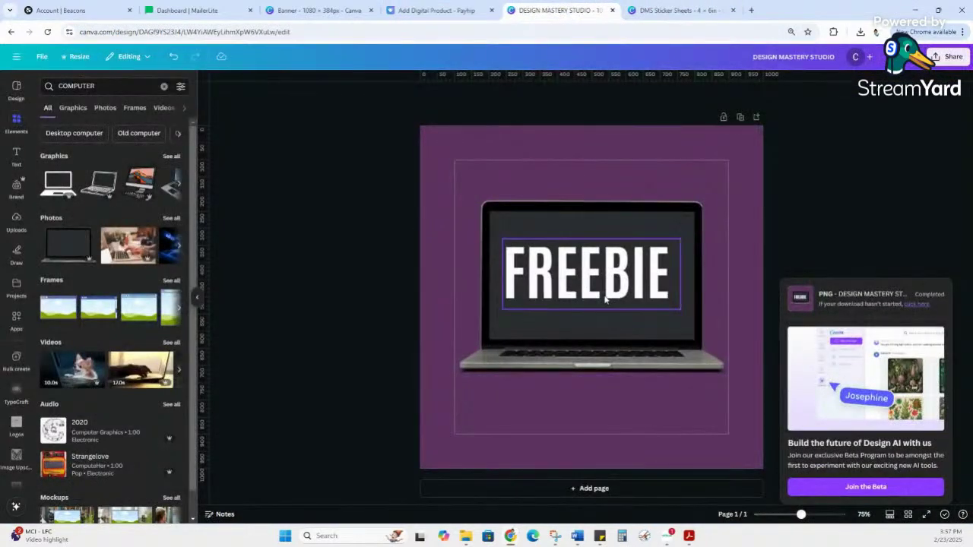
pyautogui.click(441, 9)
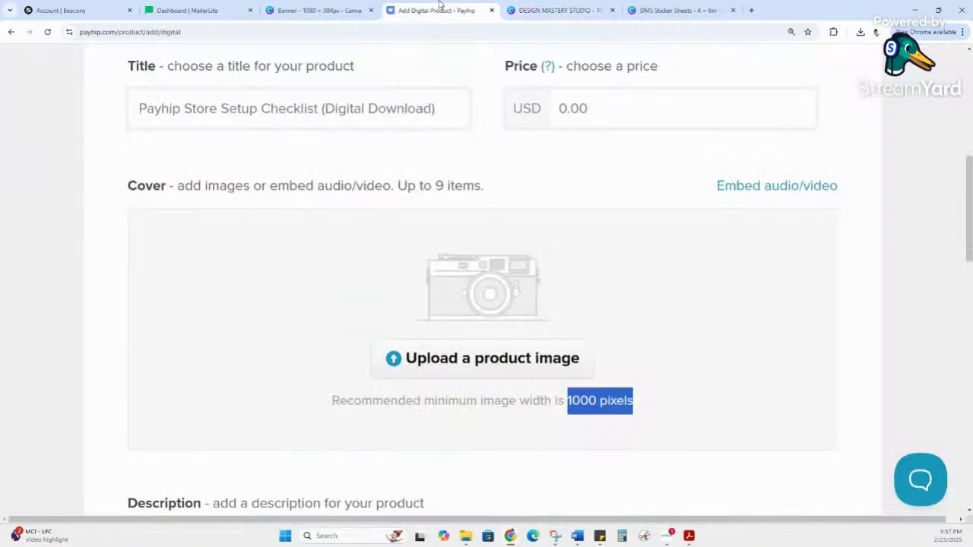
pyautogui.click(625, 321)
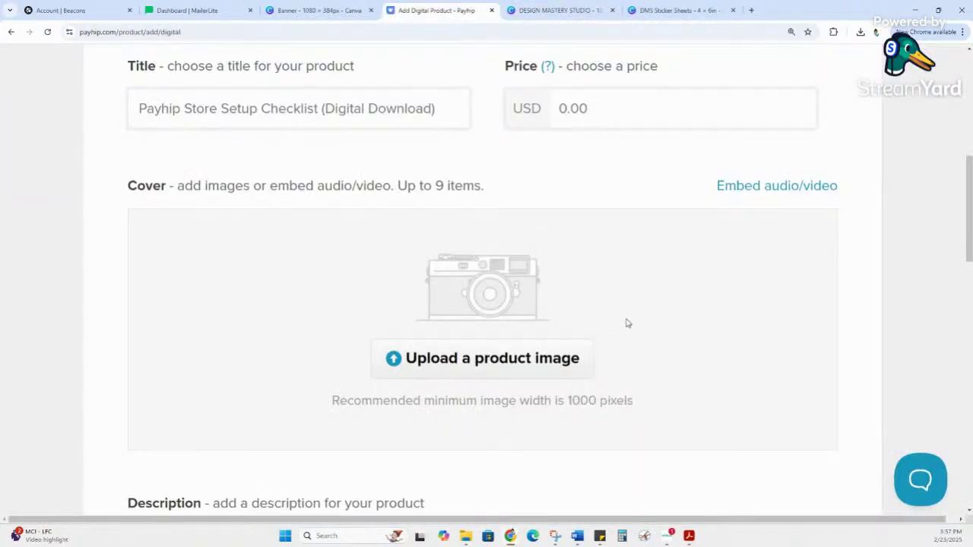
# Step: Upload 'DESIGN MASTERY STUDIO (4)' from Downloads as the product's cover image
pyautogui.click(531, 357)
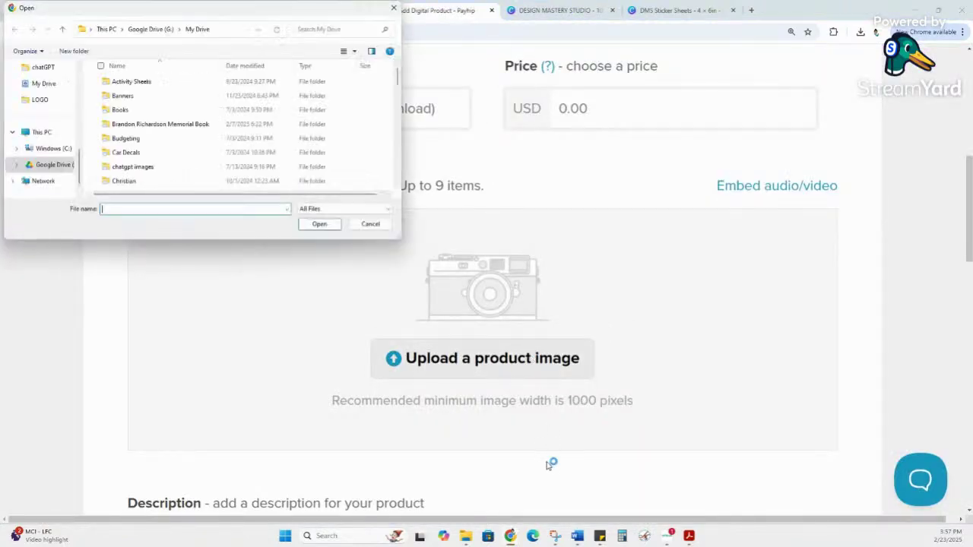
pyautogui.scroll(-3, 114, 126)
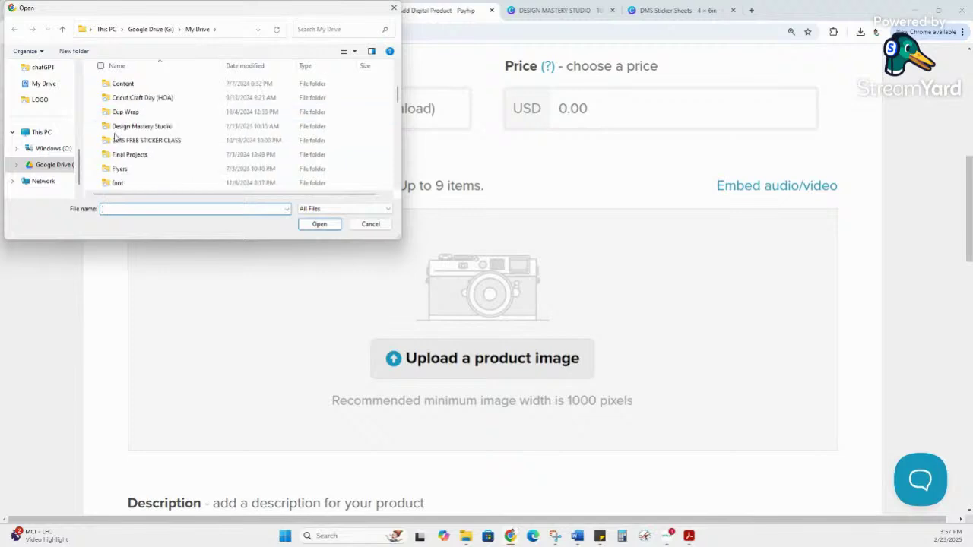
pyautogui.scroll(2, 46, 124)
pyautogui.scroll(2, 46, 124)
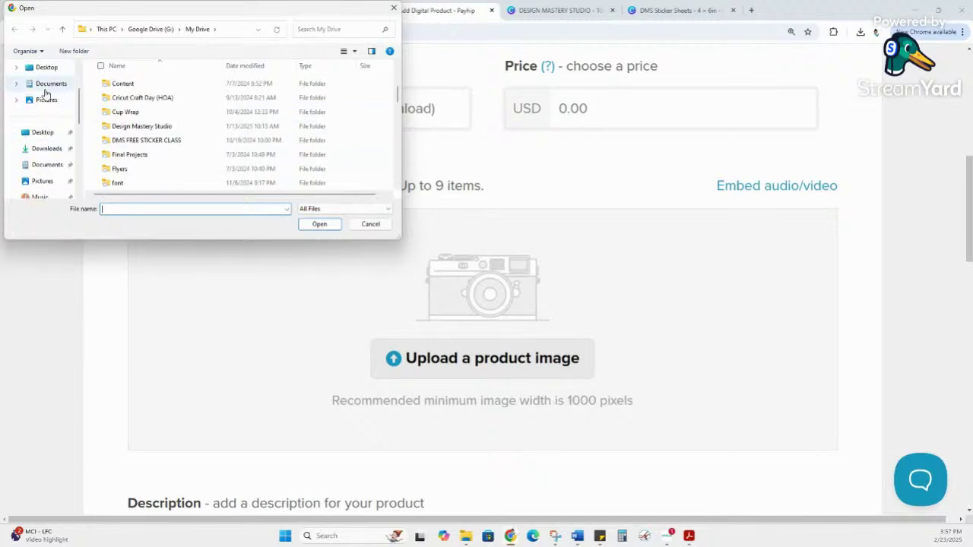
pyautogui.click(46, 148)
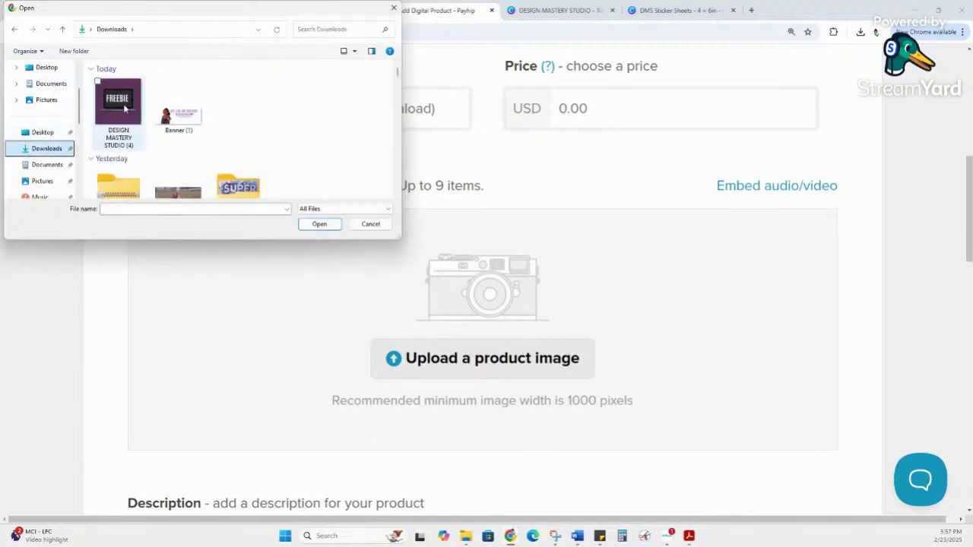
pyautogui.doubleClick(119, 106)
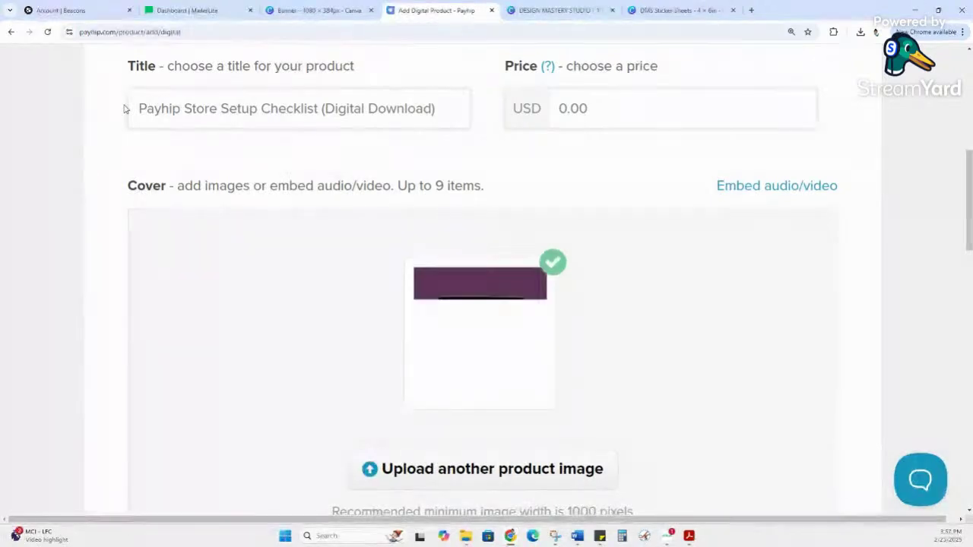
pyautogui.scroll(-1, 562, 332)
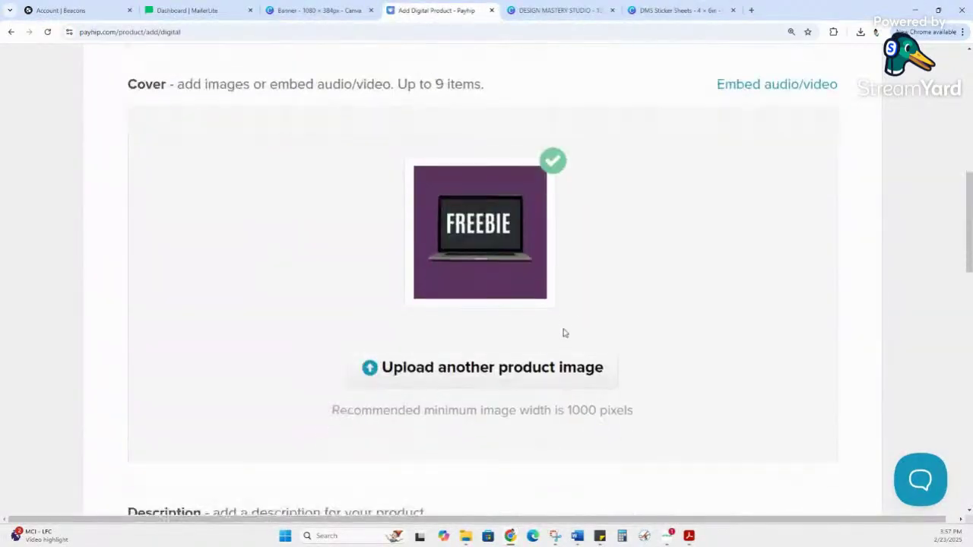
pyautogui.moveTo(461, 171)
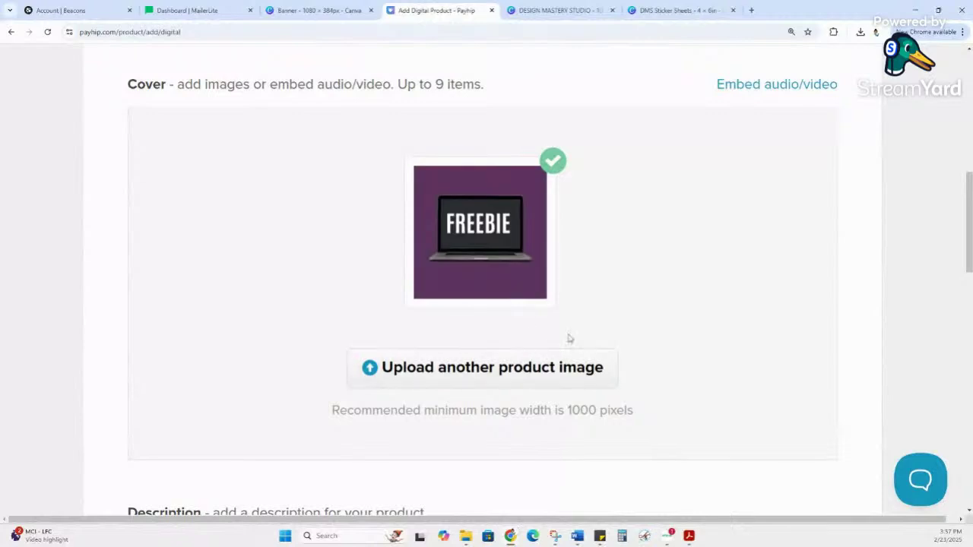
# Step: Paste the checklist headline and intro into the description, breaking the line after 'process?'
pyautogui.scroll(-2, 628, 243)
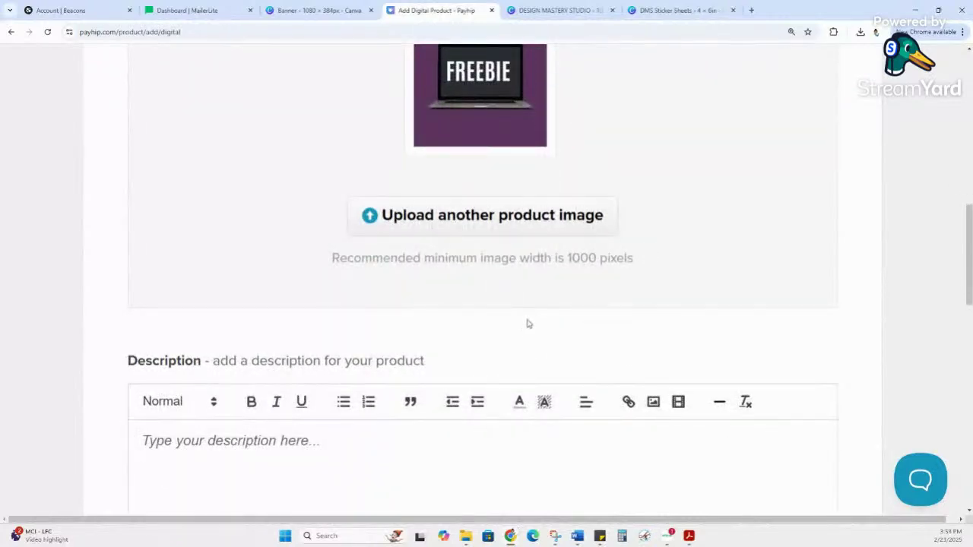
pyautogui.scroll(-3, 582, 211)
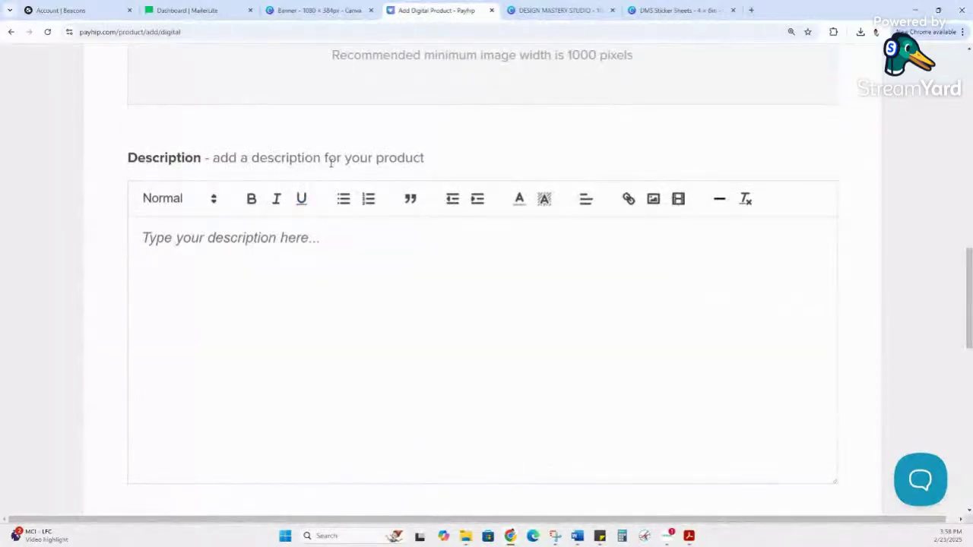
pyautogui.click(293, 250)
pyautogui.write('🚀 Get Your Payhip Store Set Up in Minutes with This Easy-to-Follow Checklist! Are you ready to start selling digital products but feeling overwhelmed by the setup process? This Payhip Store Setup Checklist will guide you step by step through creating, customizing, and launching your online store with confidence!')
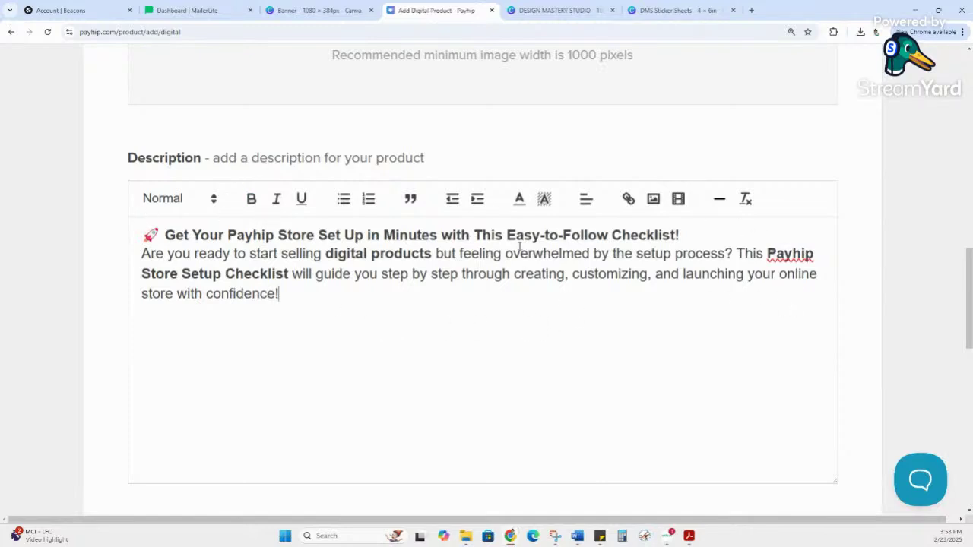
pyautogui.click(732, 254)
pyautogui.press('Return')
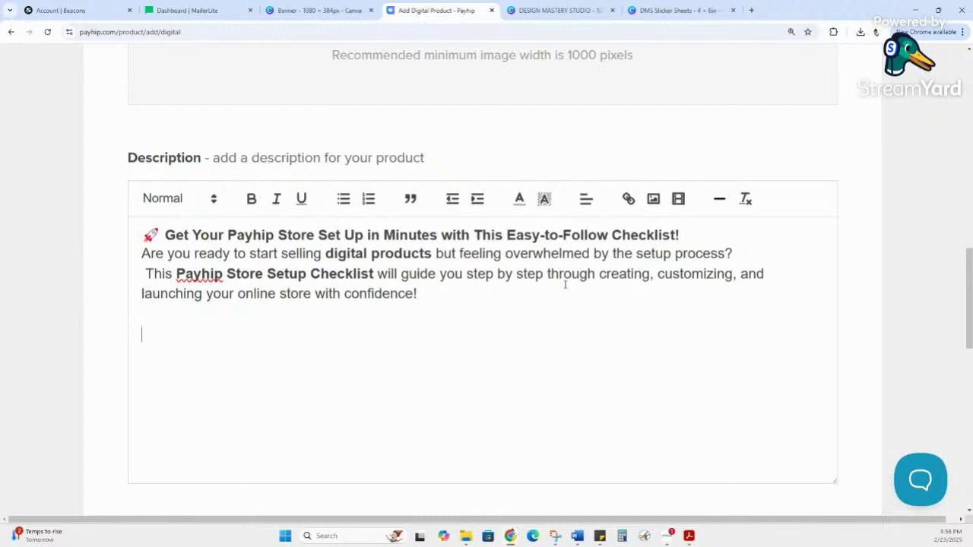
pyautogui.scroll(-1, 580, 291)
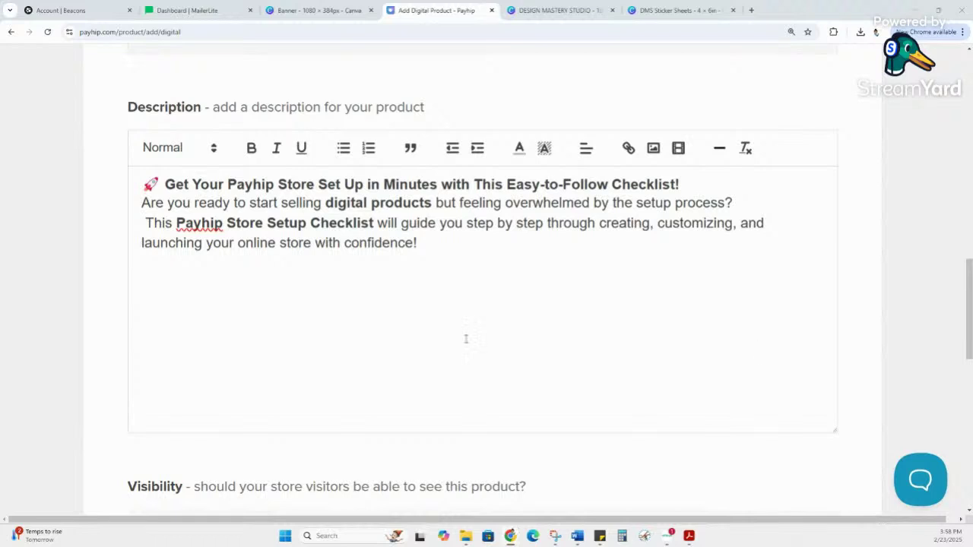
# Step: Paste the What You'll Receive checklist below the intro and add blank lines after its closing sentence
pyautogui.click(302, 291)
pyautogui.write("What You'll Receive (Instant Digital Download) ✅ A detailed step-by-step checklist to set up your Payhip store from scratch ✅ Easy-to-follow instructions for uploading and pricing your digital products ✅ Guidance on connecting your payment options (PayPal & Stripe) ✅ Tips for customizing your storefront to match your branding ✅ A section on marketing strategies to drive sales and grow your audience ✅ Bonus: Final tips & common mistakes to avoid 💡 No more guessing or feeling stuck! This guide will save you time and ensure that your store is set up properly from the start.")
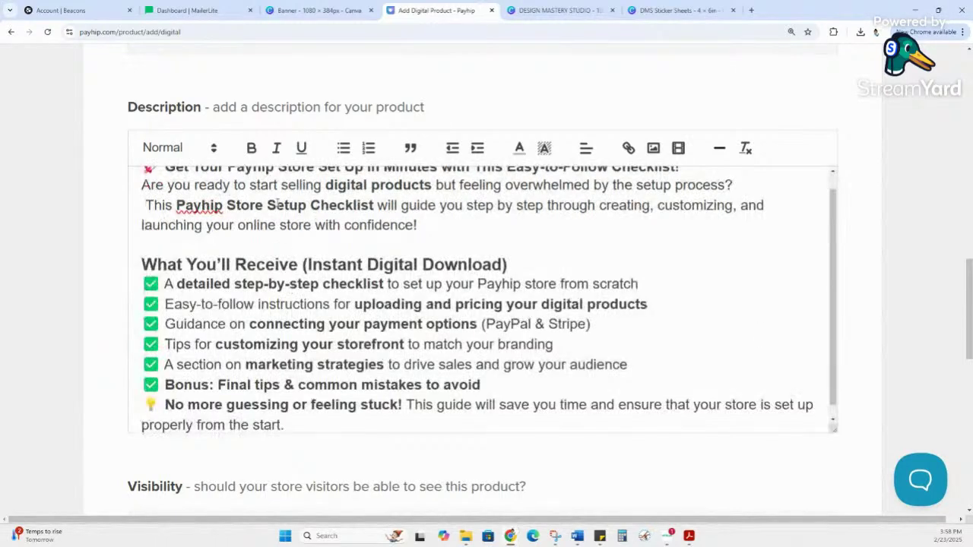
pyautogui.moveTo(176, 293); pyautogui.dragTo(503, 287)
pyautogui.scroll(-1, 505, 289)
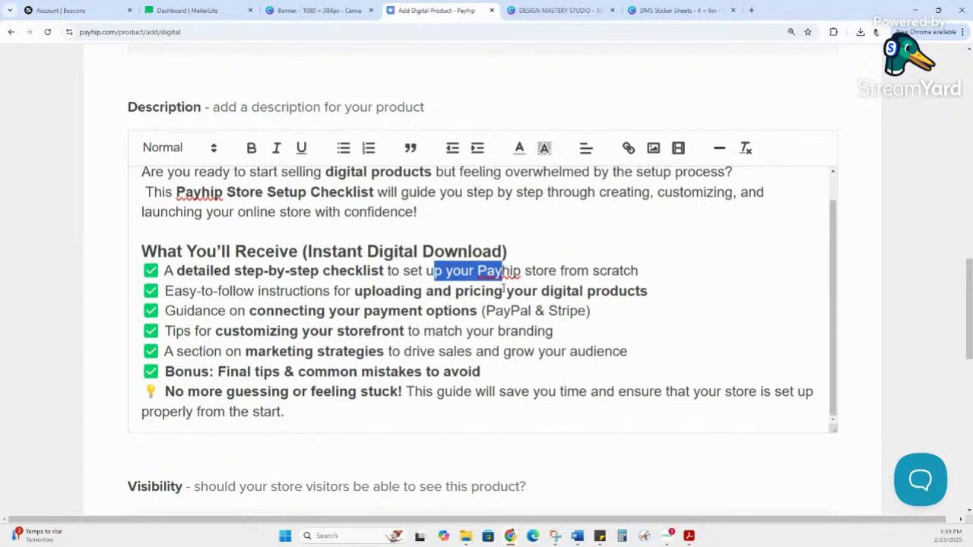
pyautogui.moveTo(229, 291); pyautogui.dragTo(524, 287)
pyautogui.click(363, 293)
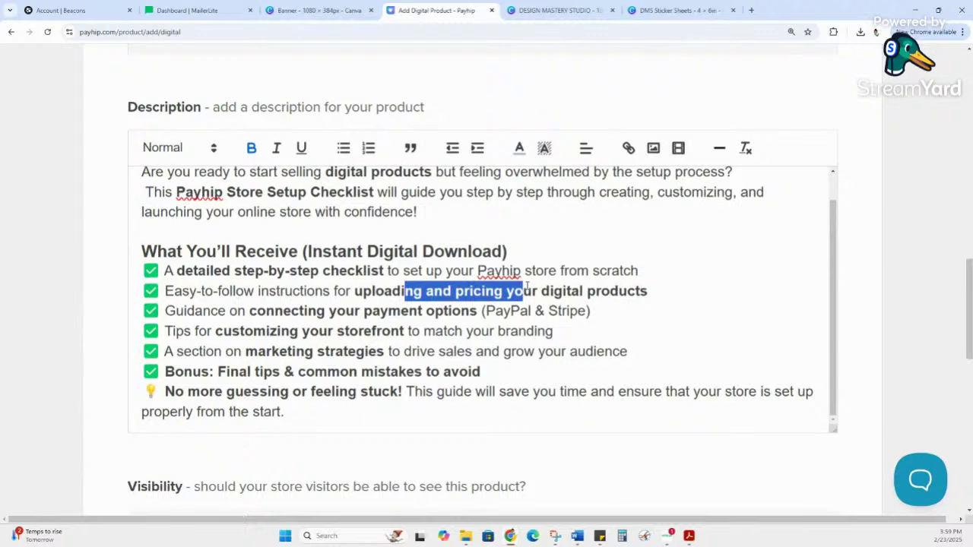
pyautogui.scroll(-2, 327, 279)
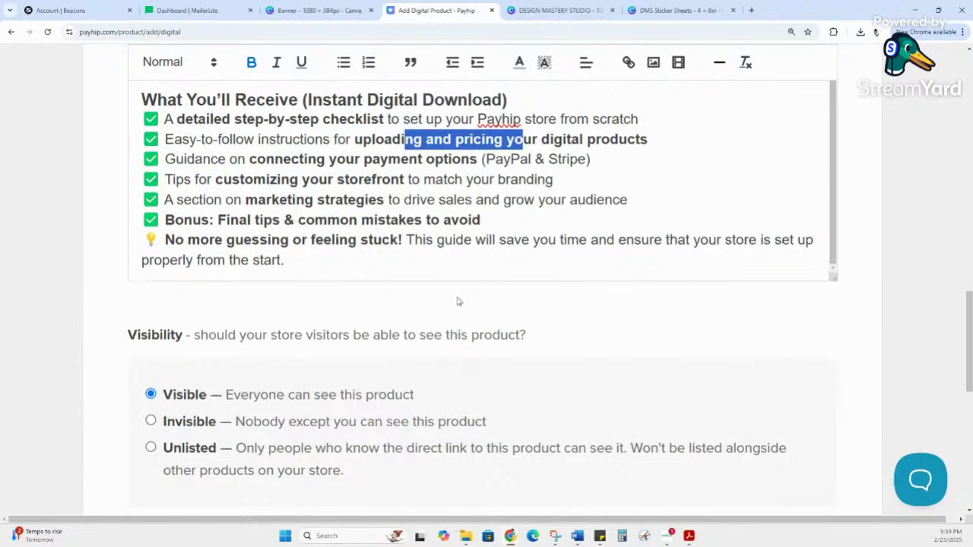
pyautogui.scroll(1, 459, 300)
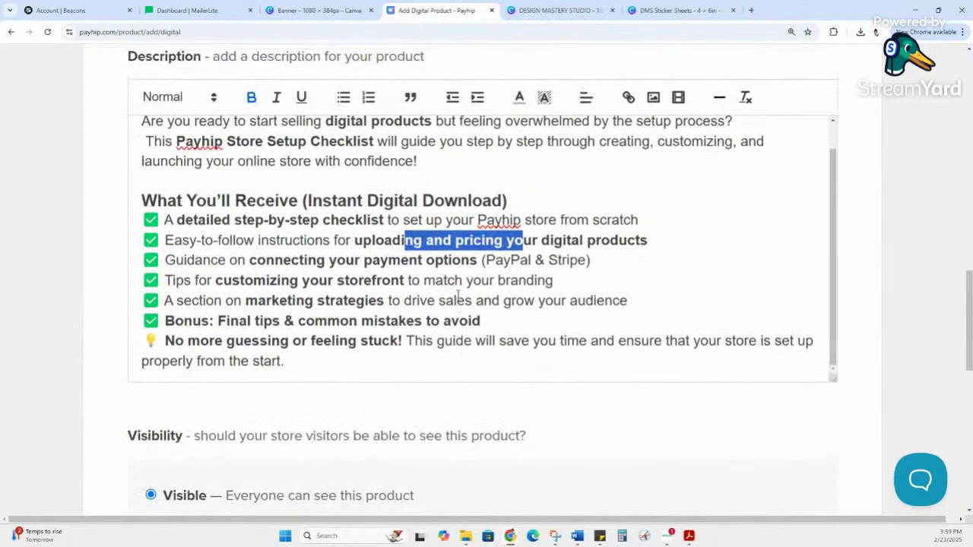
pyautogui.click(350, 352)
pyautogui.press('Return')
pyautogui.press('Return')
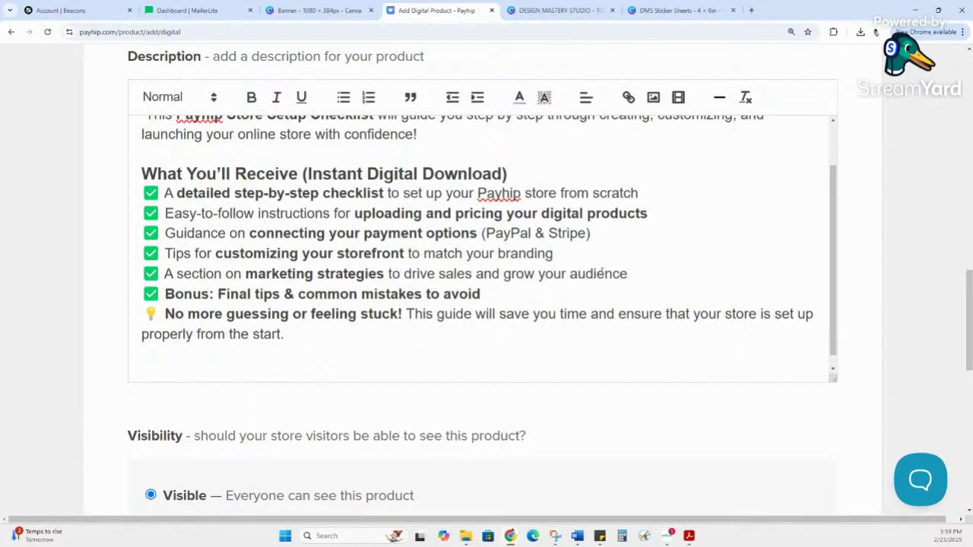
# Step: Delete the marketing strategies and storefront customizing items, then add two blank lines below the checklist
pyautogui.moveTo(643, 274); pyautogui.dragTo(144, 279)
pyautogui.press('BackSpace')
pyautogui.press('BackSpace')
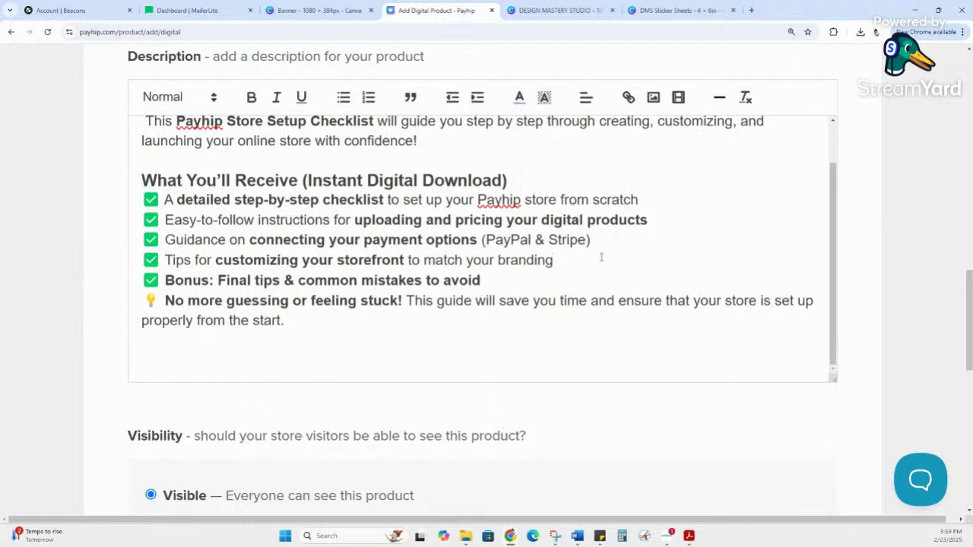
pyautogui.click(601, 219)
pyautogui.moveTo(579, 259); pyautogui.dragTo(140, 260)
pyautogui.press('BackSpace')
pyautogui.press('BackSpace')
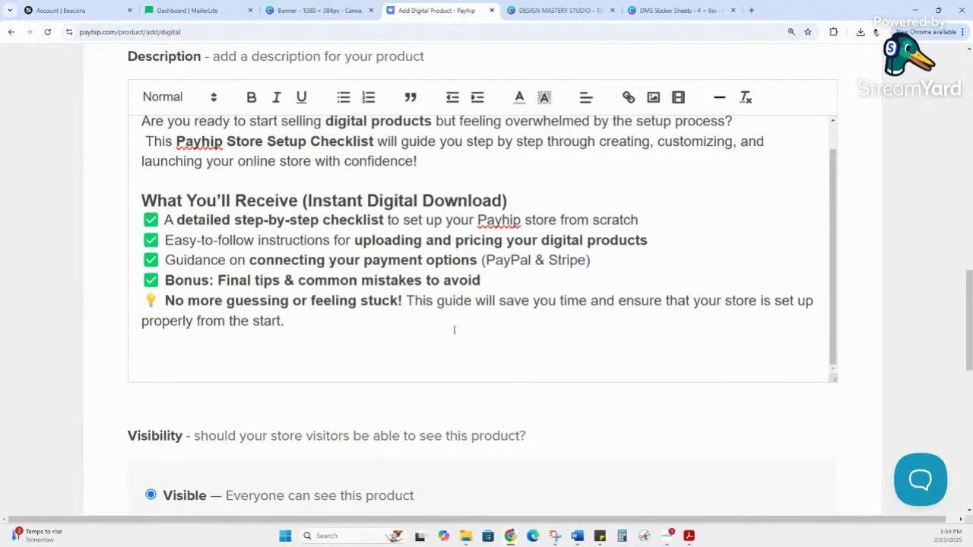
pyautogui.click(422, 313)
pyautogui.press('Return')
pyautogui.press('Return')
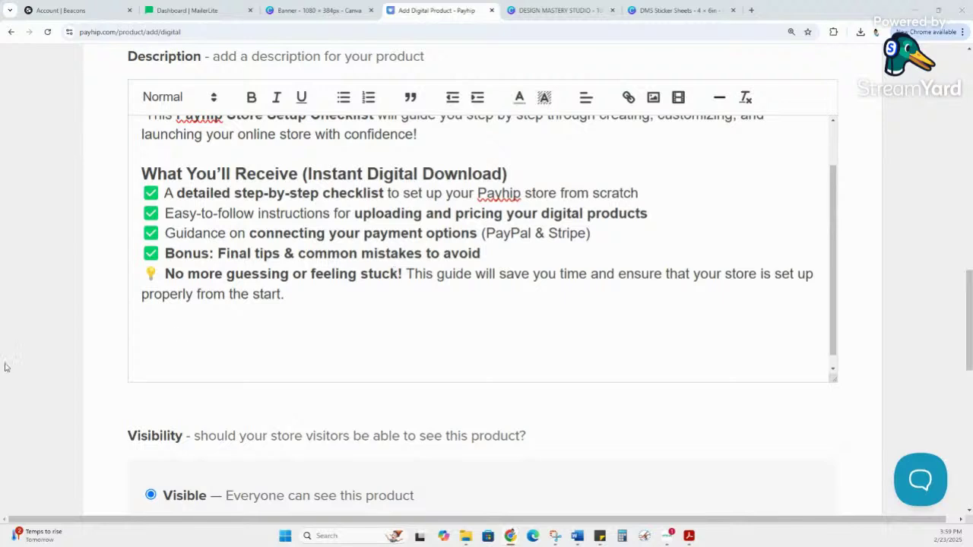
# Step: Paste the Purchase & Download steps and add '(this is a freebie)' after 'complete'
pyautogui.write('Purchase & Download – Once your payment is complete, your file will be available for instant download. 2️⃣ Follow the Steps – Use the checklist to set up your Payhip store step by step. 3️⃣ Launch & Start Selling – Get your digital products online and start making sales! ⚠️ This is a digital product. No physical item will be shipped. 🚫 Due to the nature of digital downloads, all sales are final. No refunds.')
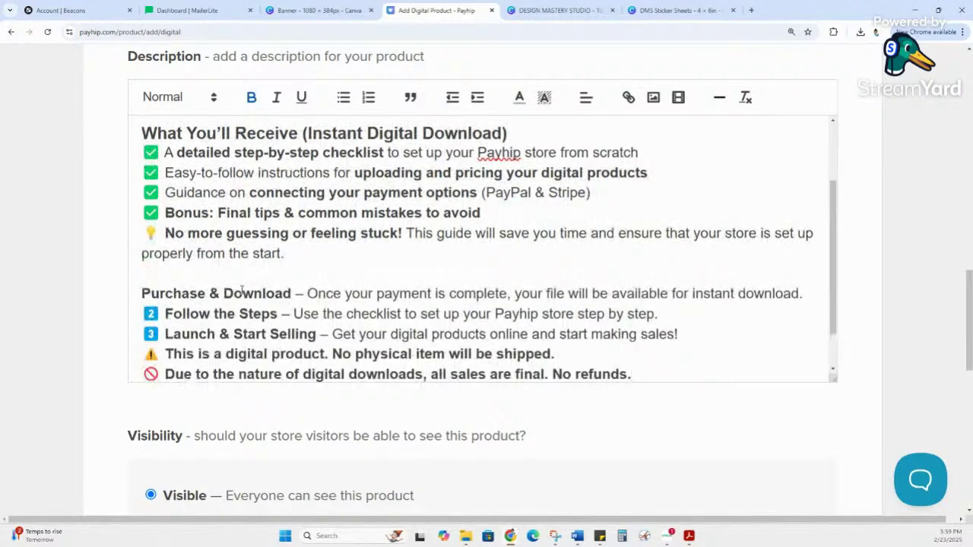
pyautogui.scroll(-1, 244, 281)
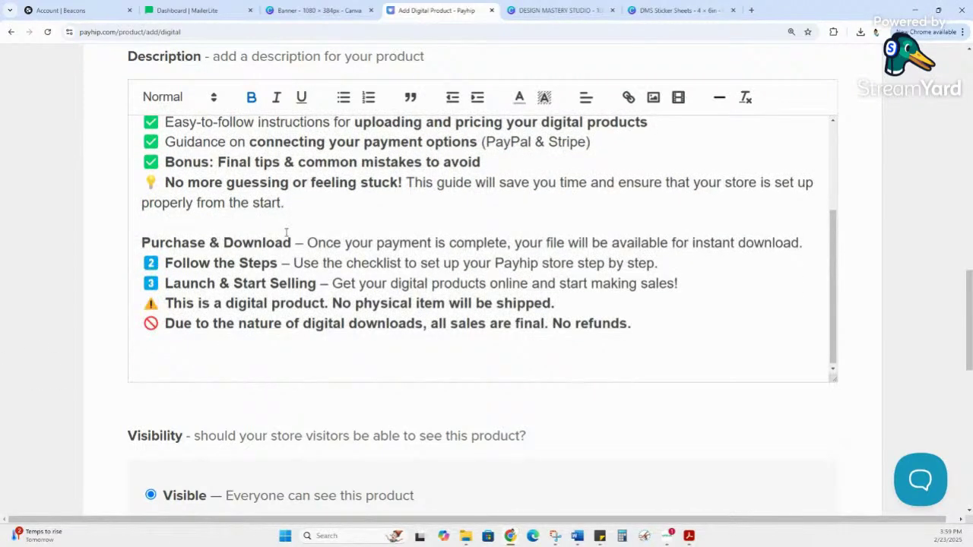
pyautogui.click(508, 243)
pyautogui.write('(')
pyautogui.write('this is a ')
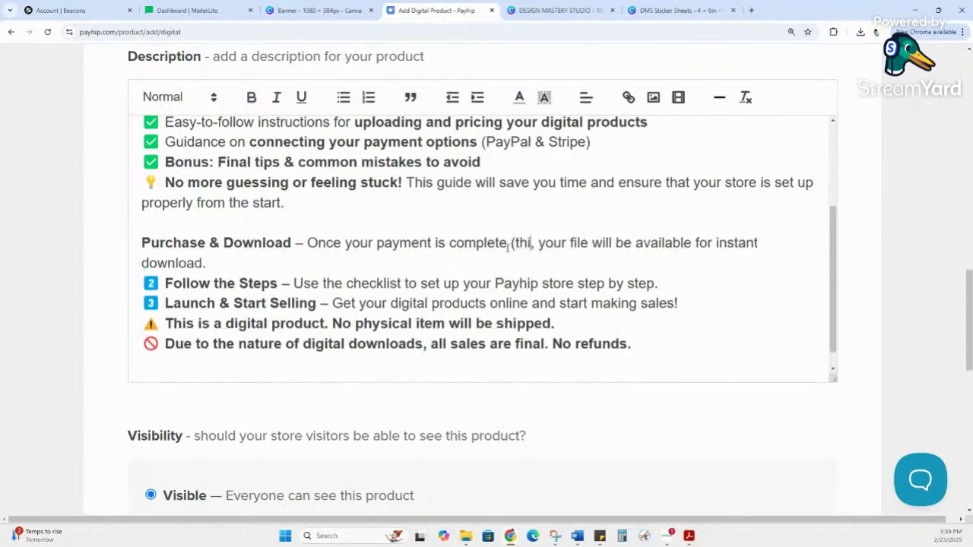
pyautogui.write('freebie')
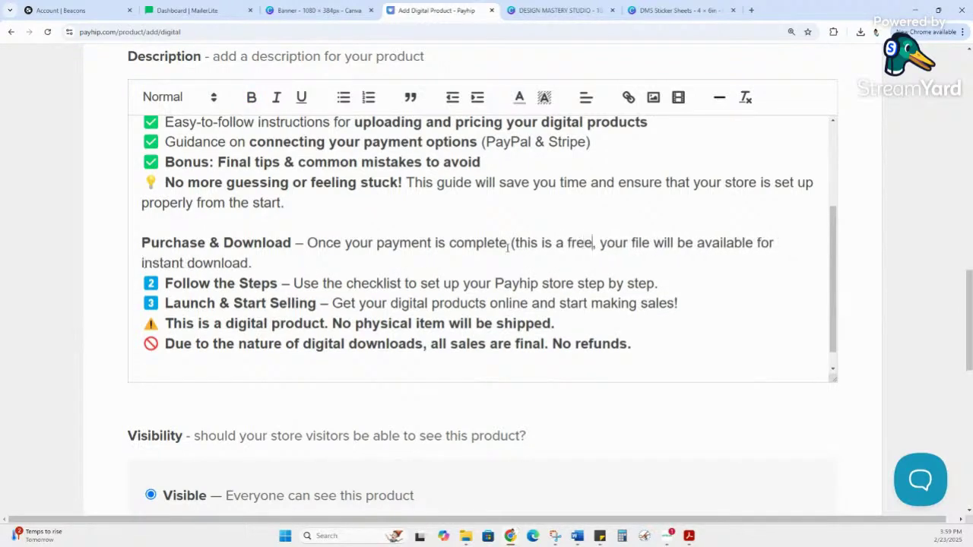
pyautogui.write(')')
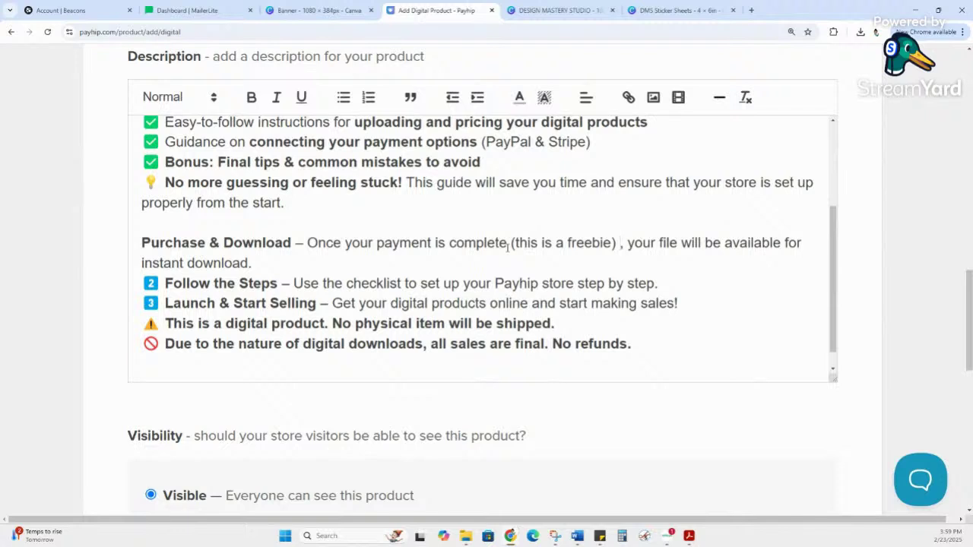
pyautogui.press('BackSpace')
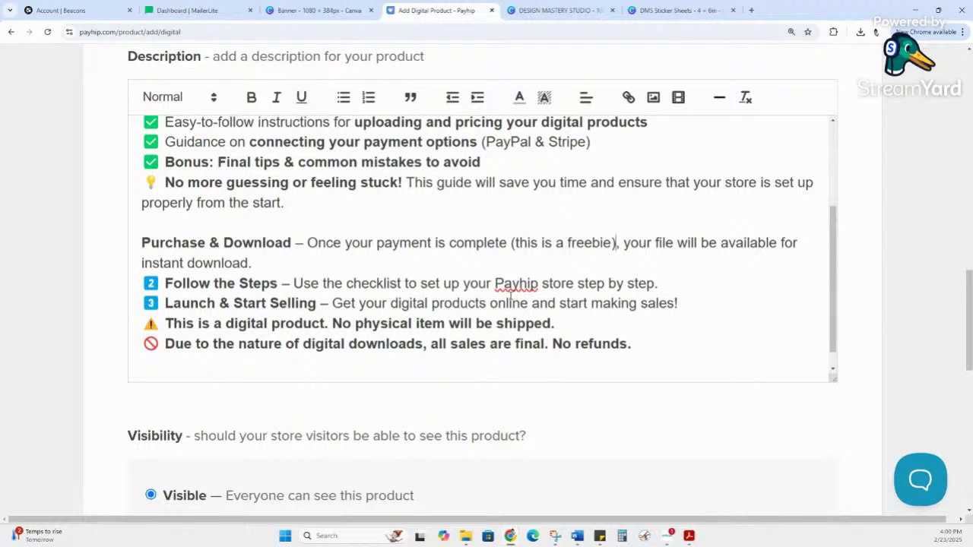
# Step: Select the no-physical-item warning and no-refunds sentences in the description
pyautogui.scroll(-1, 540, 278)
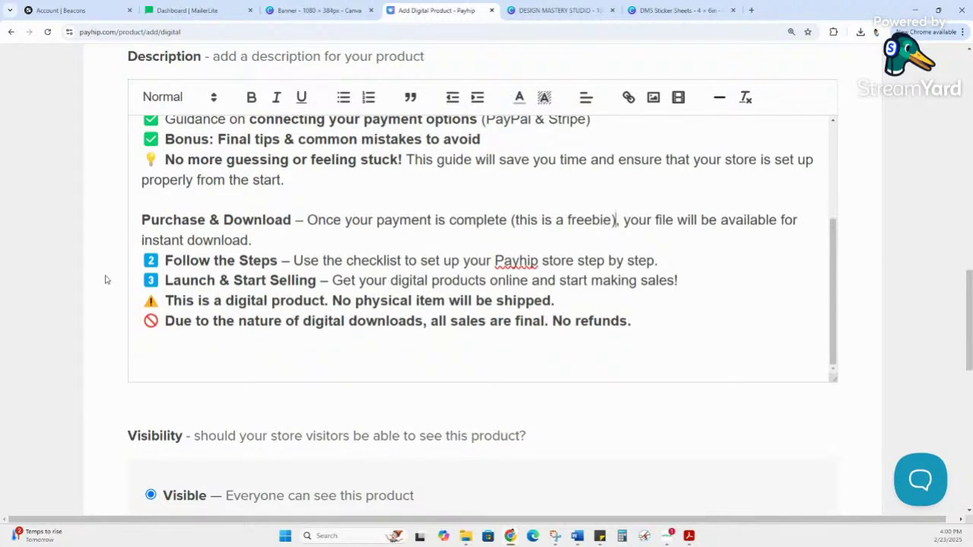
pyautogui.moveTo(182, 280); pyautogui.dragTo(384, 301)
pyautogui.click(249, 280)
pyautogui.click(384, 302)
pyautogui.moveTo(165, 300); pyautogui.dragTo(630, 300)
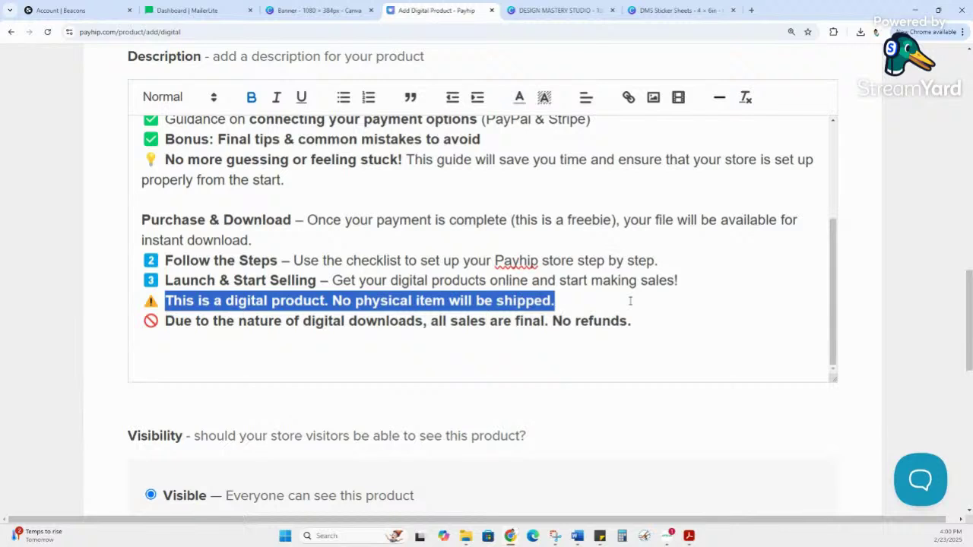
pyautogui.moveTo(655, 321); pyautogui.dragTo(161, 325)
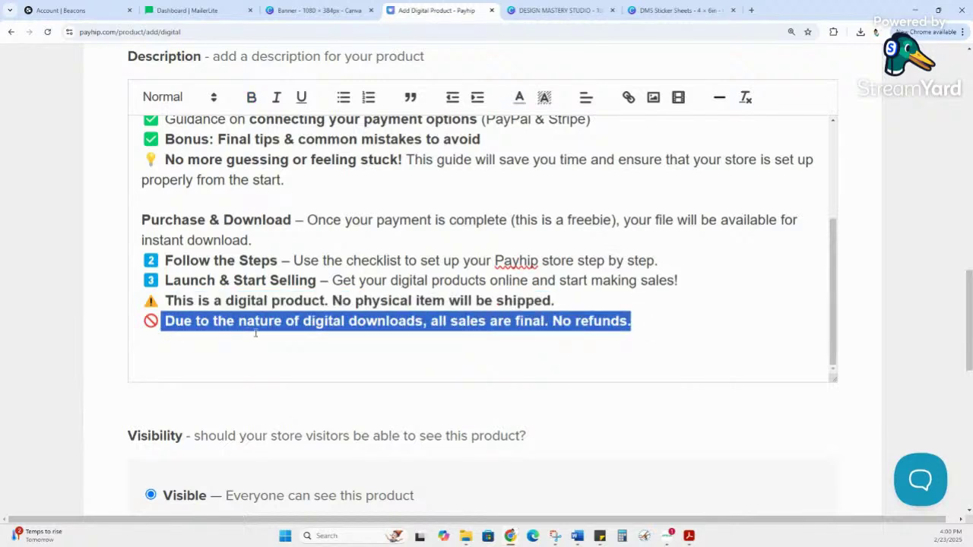
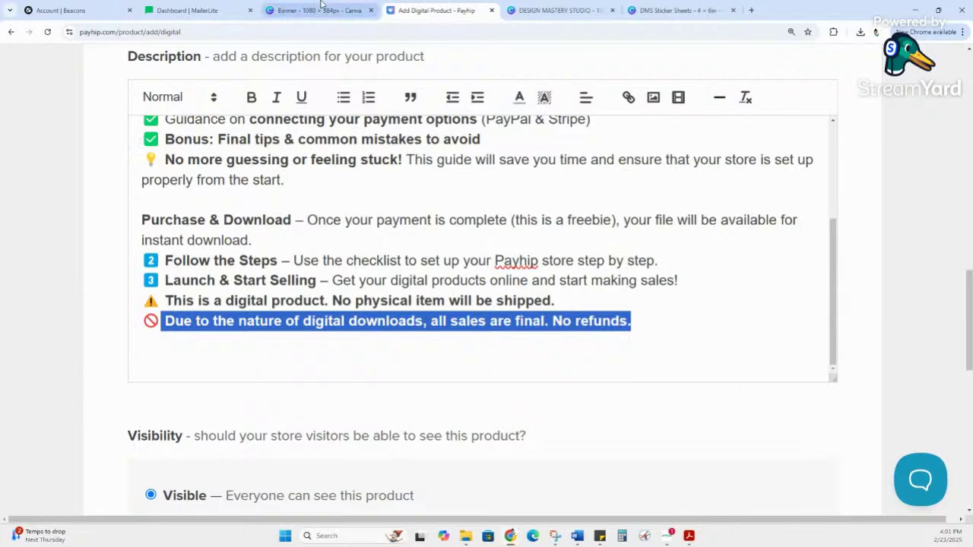
# Step: Switch to Canva, go to Home, and open the eBook Mock Up design from Recent designs
pyautogui.click(563, 10)
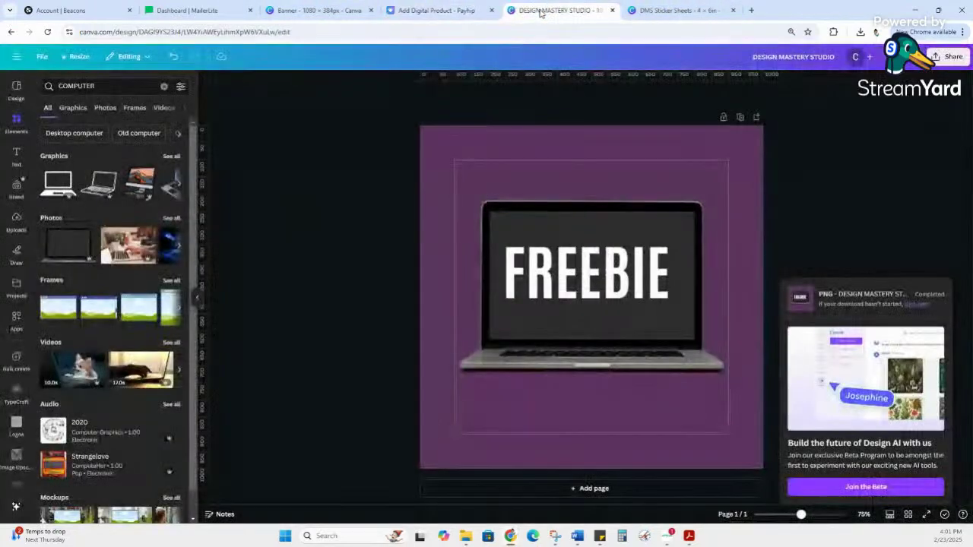
pyautogui.click(17, 57)
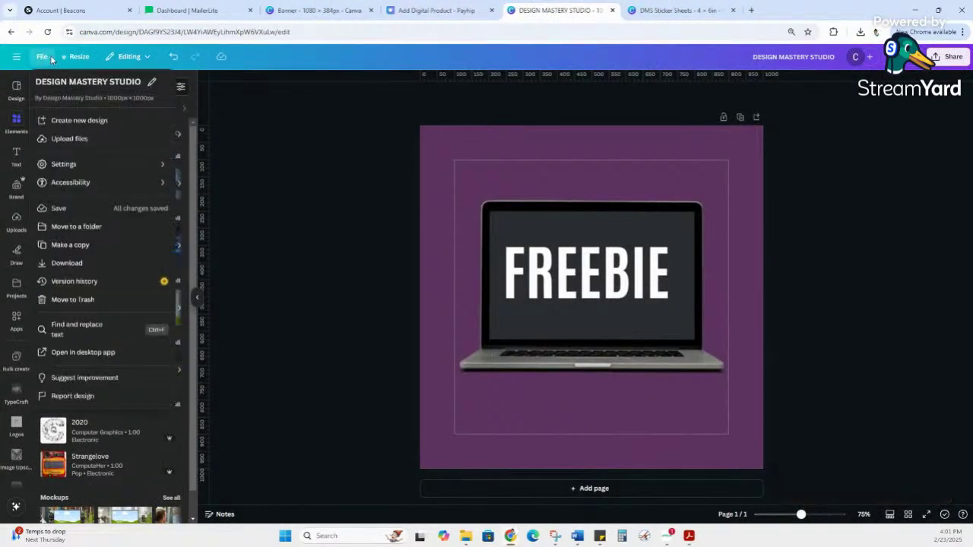
pyautogui.click(17, 59)
pyautogui.click(17, 58)
pyautogui.click(49, 60)
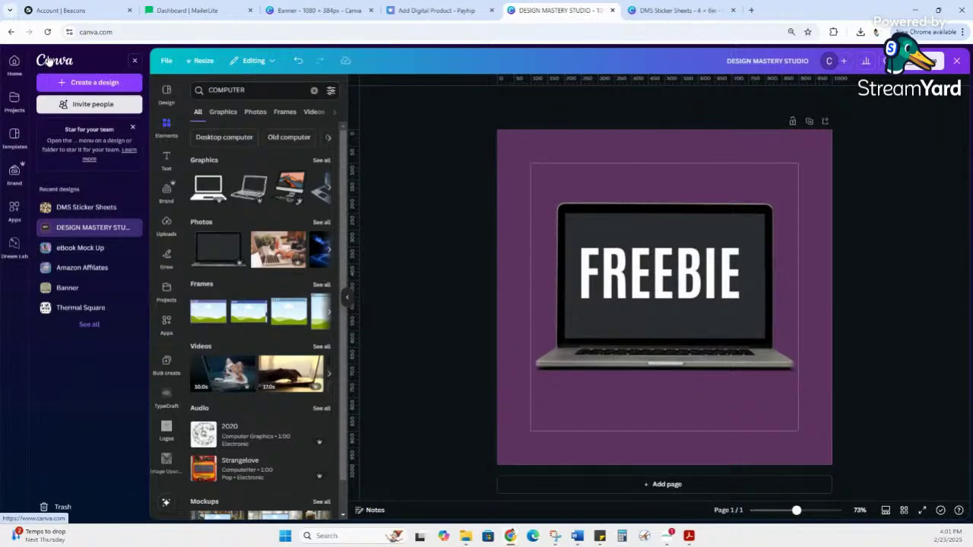
pyautogui.scroll(-2, 513, 346)
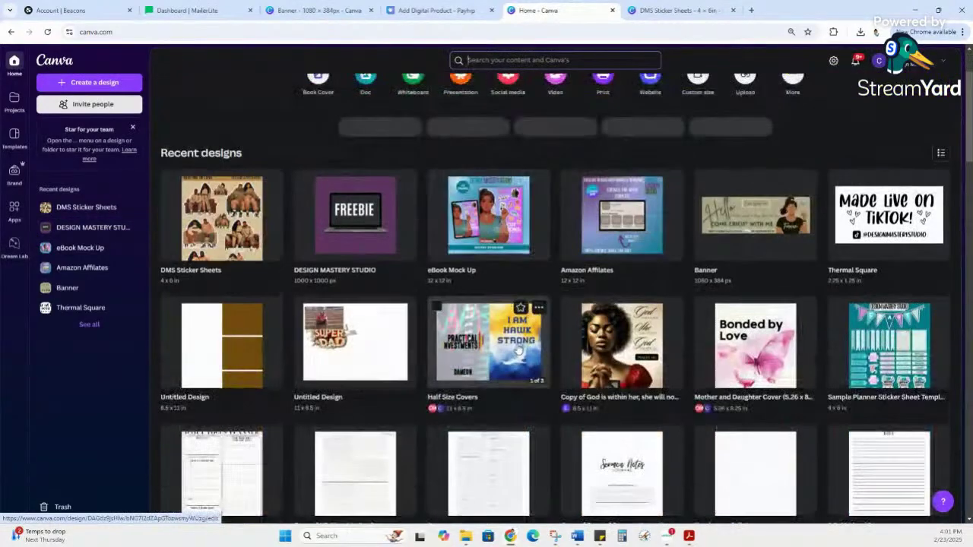
pyautogui.click(509, 256)
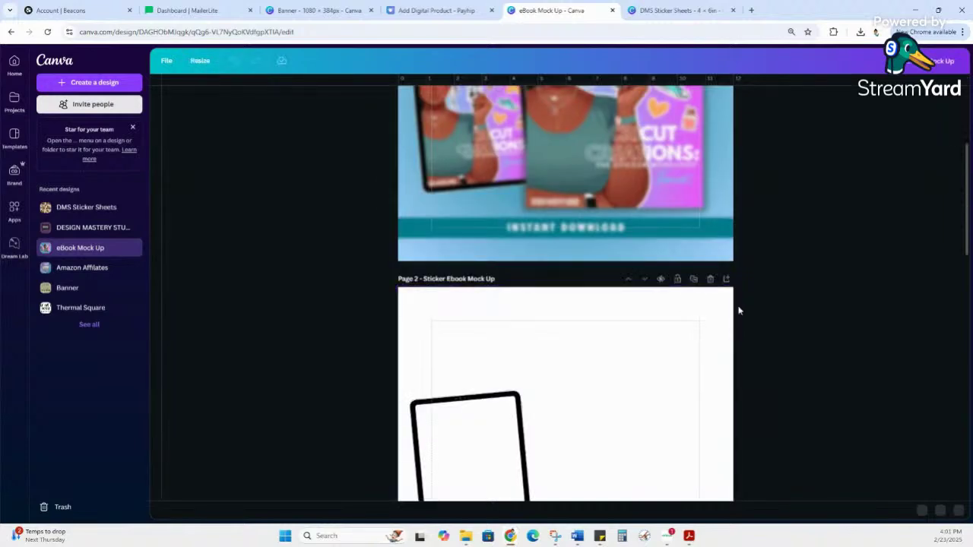
pyautogui.scroll(-10, 716, 306)
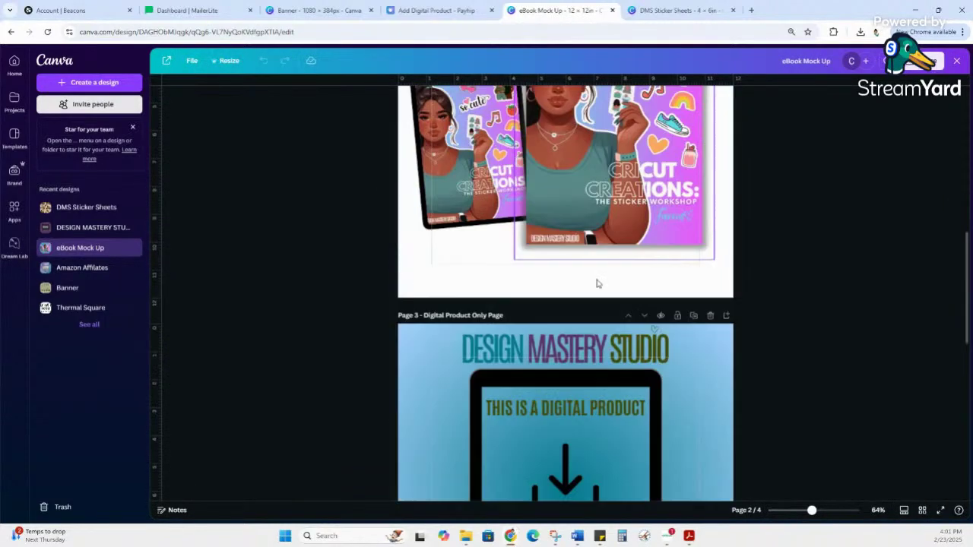
pyautogui.scroll(-3, 629, 295)
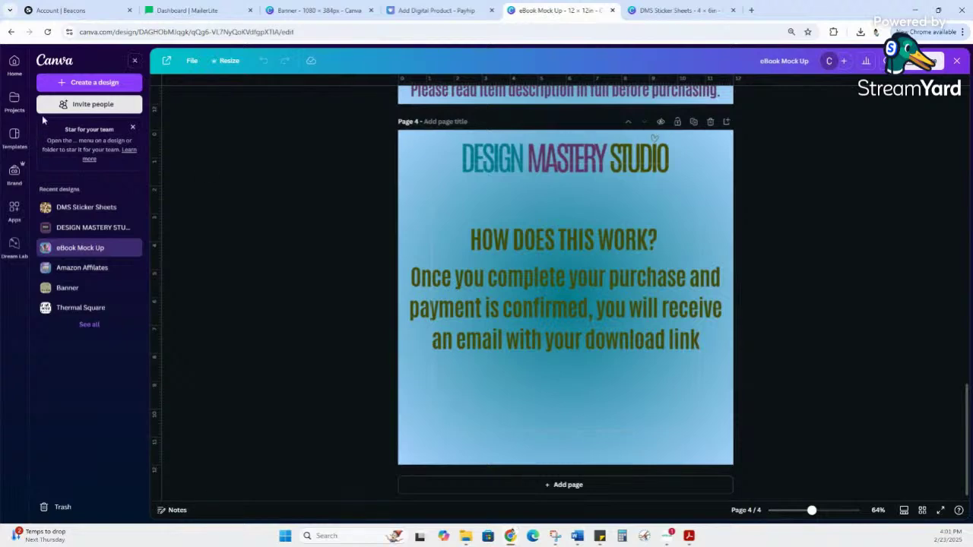
# Step: Return to Canva Home and scroll Recent designs to the Course Digital Stickers Instructions design
pyautogui.click(68, 59)
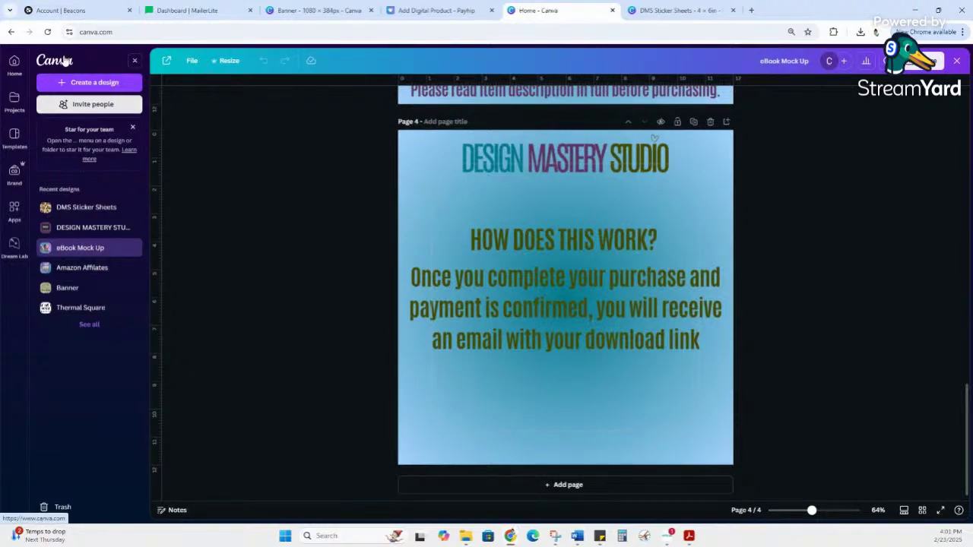
pyautogui.scroll(-2, 343, 271)
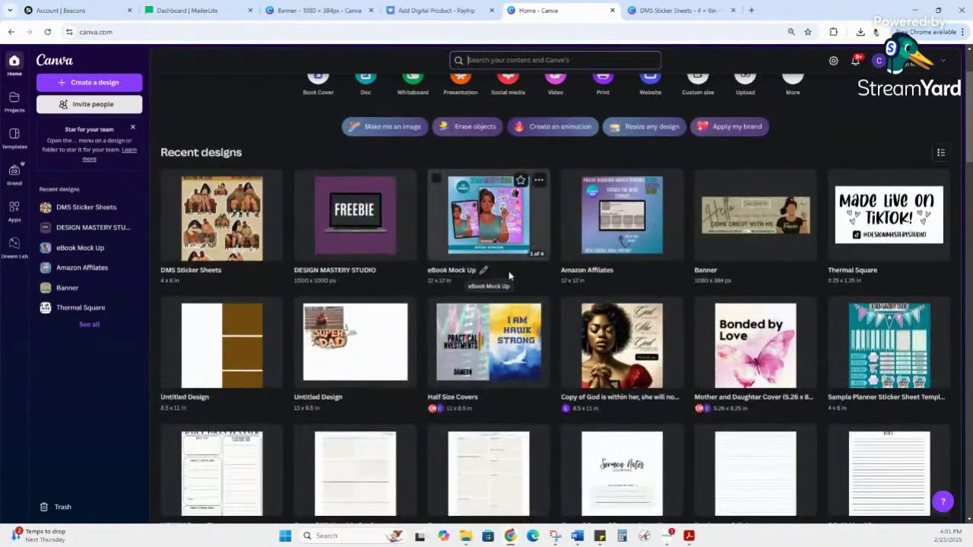
pyautogui.scroll(-4, 631, 273)
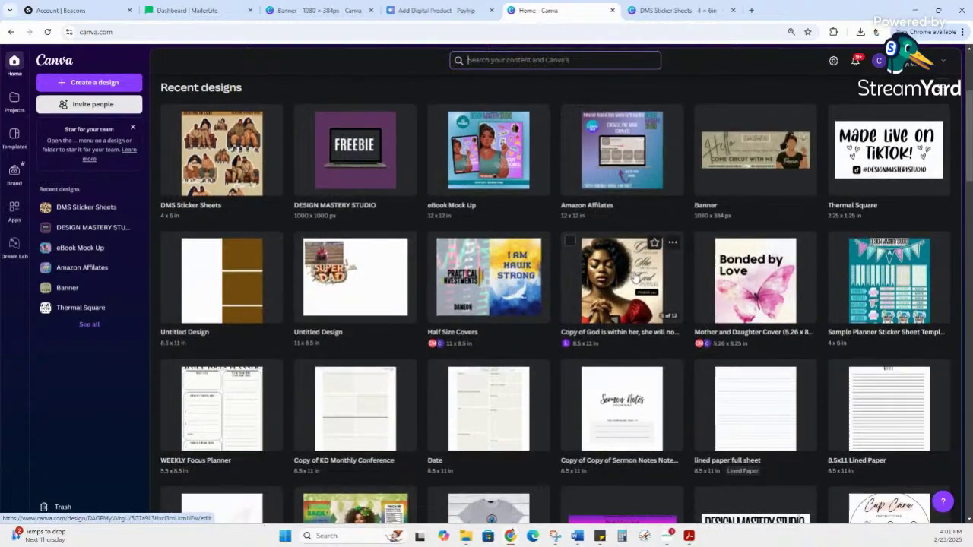
pyautogui.scroll(-3, 642, 275)
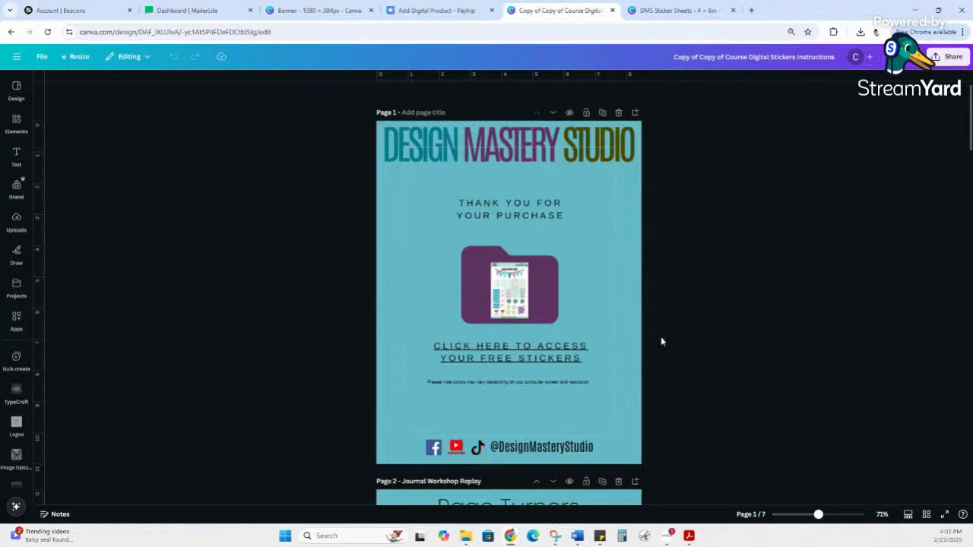
# Step: Follow the 'Click here to access' link to the Google Drive sticker sheet, then return to Payhip
pyautogui.click(544, 351)
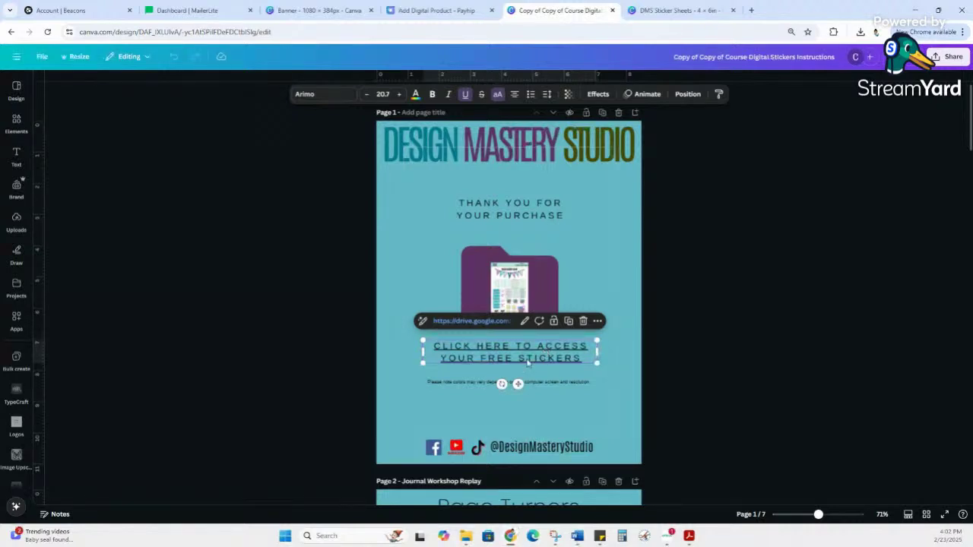
pyautogui.click(572, 268)
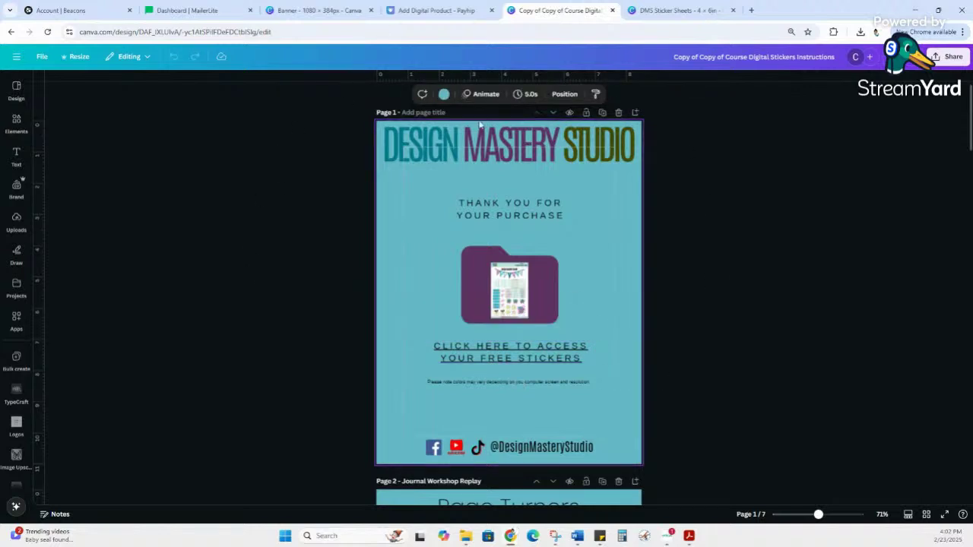
pyautogui.click(525, 307)
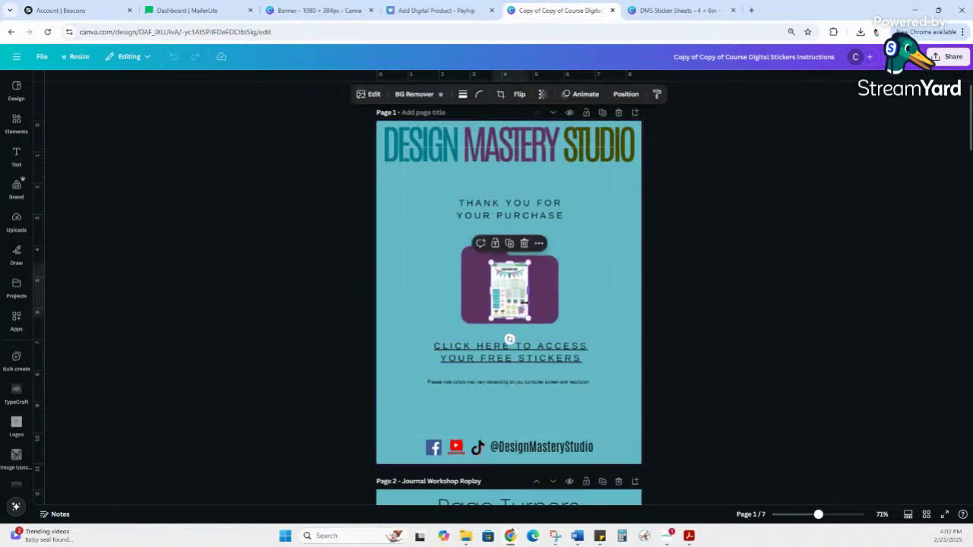
pyautogui.click(593, 289)
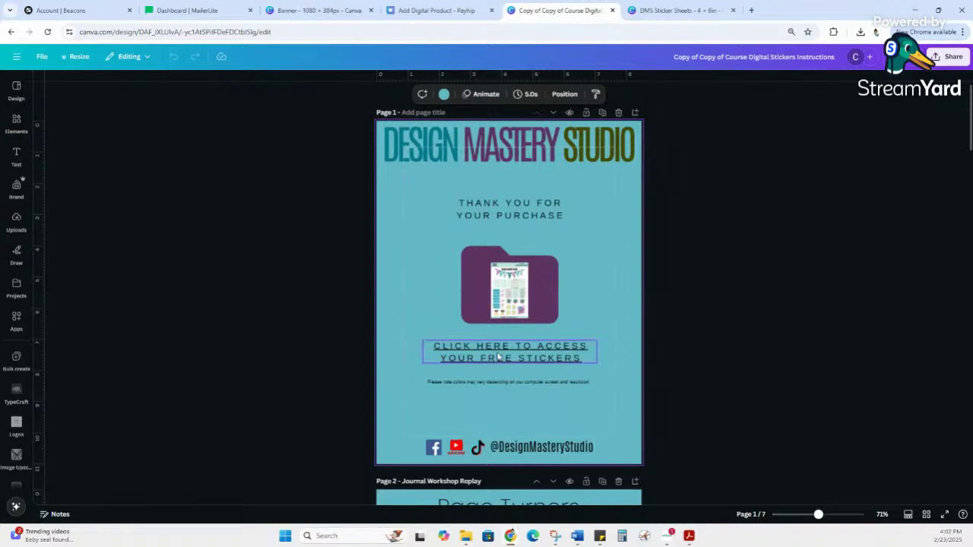
pyautogui.click(421, 357)
pyautogui.click(487, 325)
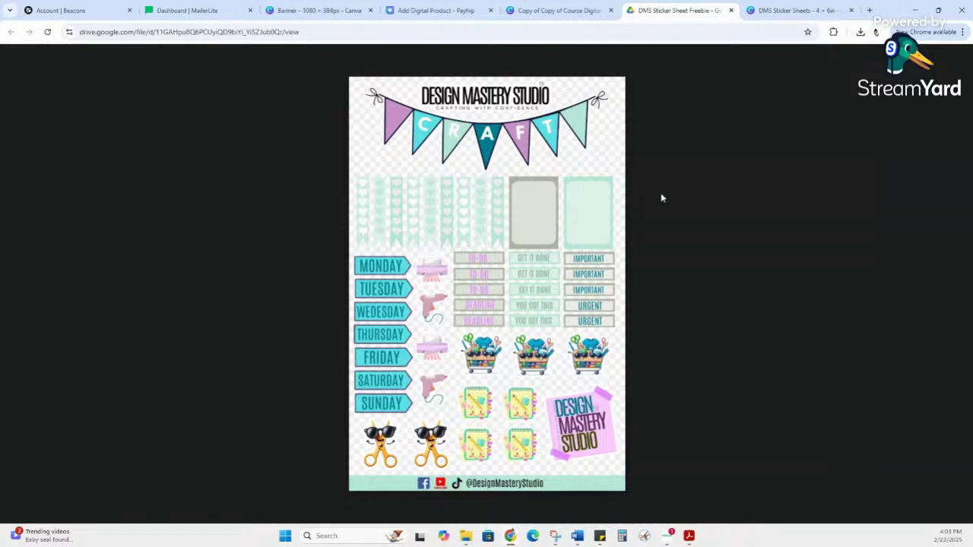
pyautogui.click(554, 10)
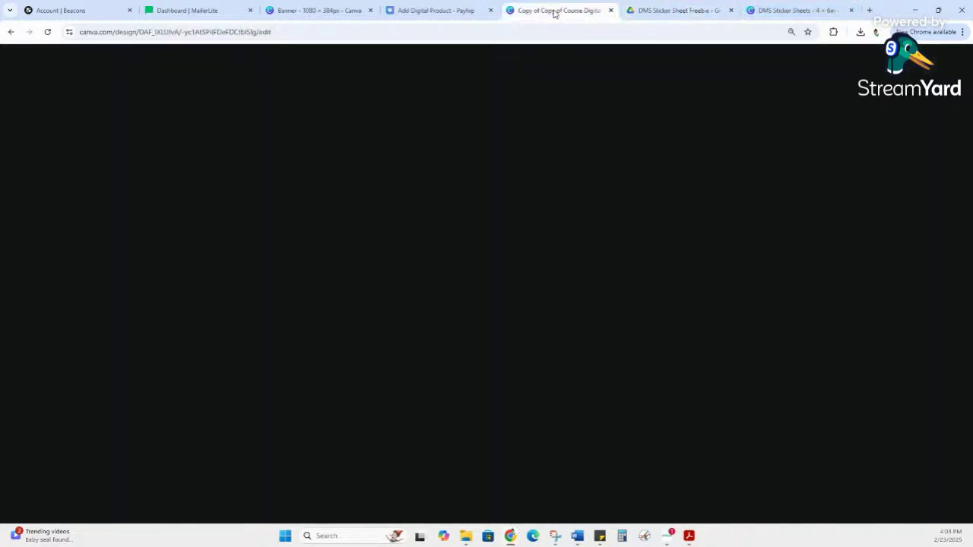
pyautogui.click(436, 11)
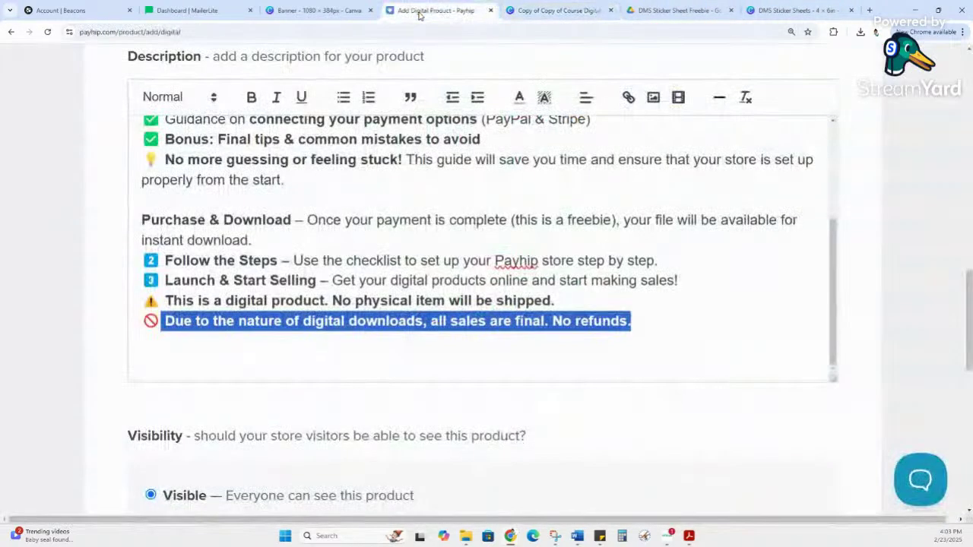
# Step: Insert blank lines below the all-sales-final, no-refunds notice, leaving the cursor on a new line
pyautogui.click(697, 325)
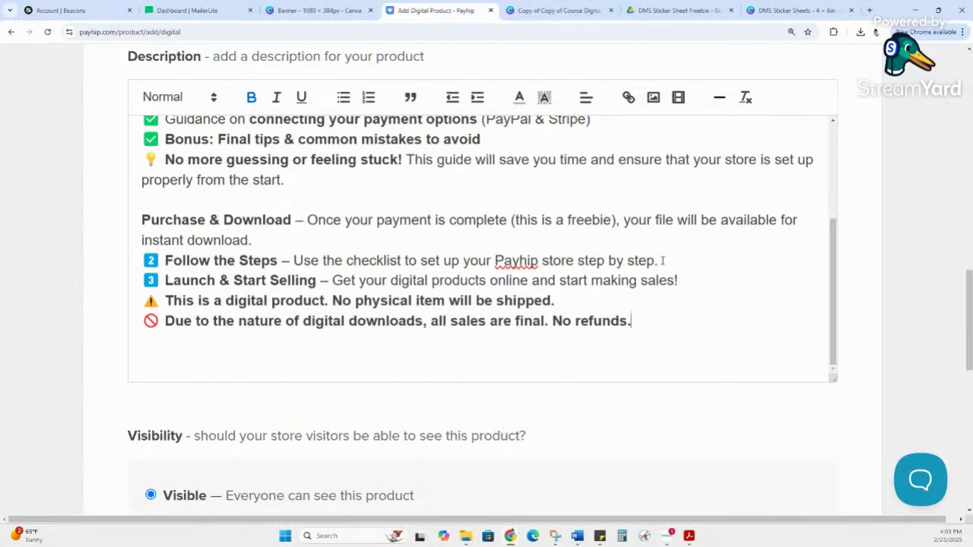
pyautogui.press('Return')
pyautogui.press('Return')
pyautogui.moveTo(634, 322); pyautogui.dragTo(140, 299)
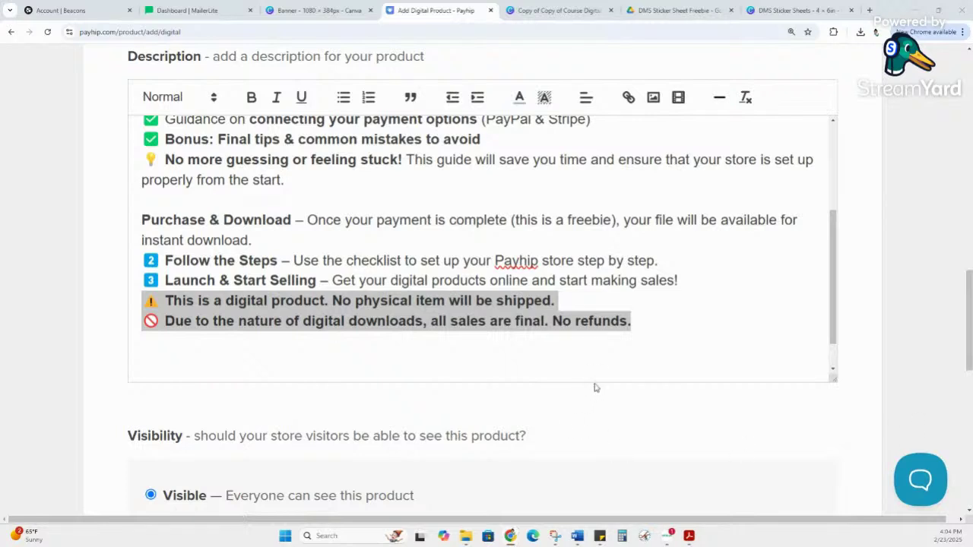
pyautogui.click(633, 322)
pyautogui.press('Return')
pyautogui.press('Return')
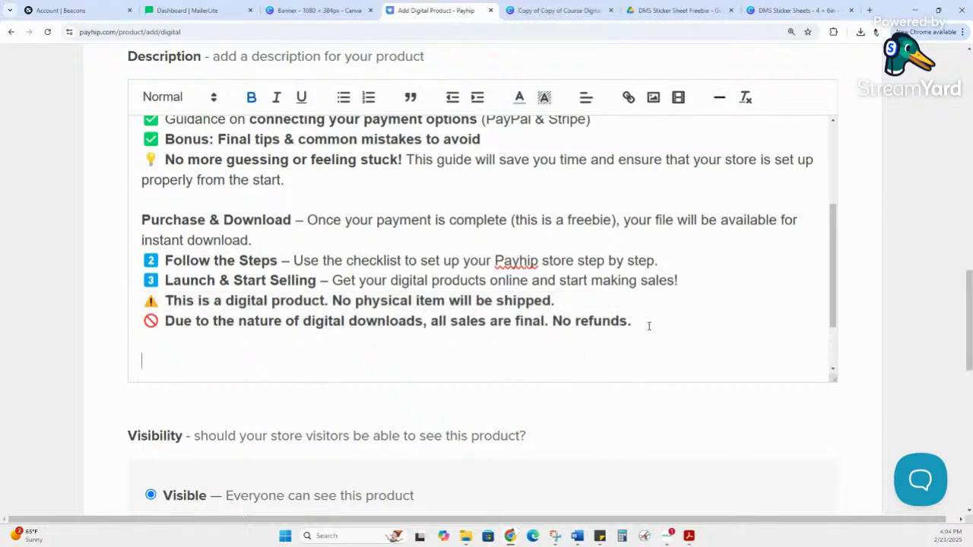
# Step: Paste the 'Who Is This For?' section with three audience bullets and closing call-to-action lines
pyautogui.write("Who Is This For? ✔ Entrepreneurs & creatives looking to sell digital products online ✔ Small business owners needing a simple, beginner-friendly setup guide ✔ Anyone who wants to start making passive income selling printables, templates, eBooks, or courses 🎯 Don't waste time struggling with the setup—grab this checklist and launch your store today! 📌 Instant Download – Get Started Right Away!")
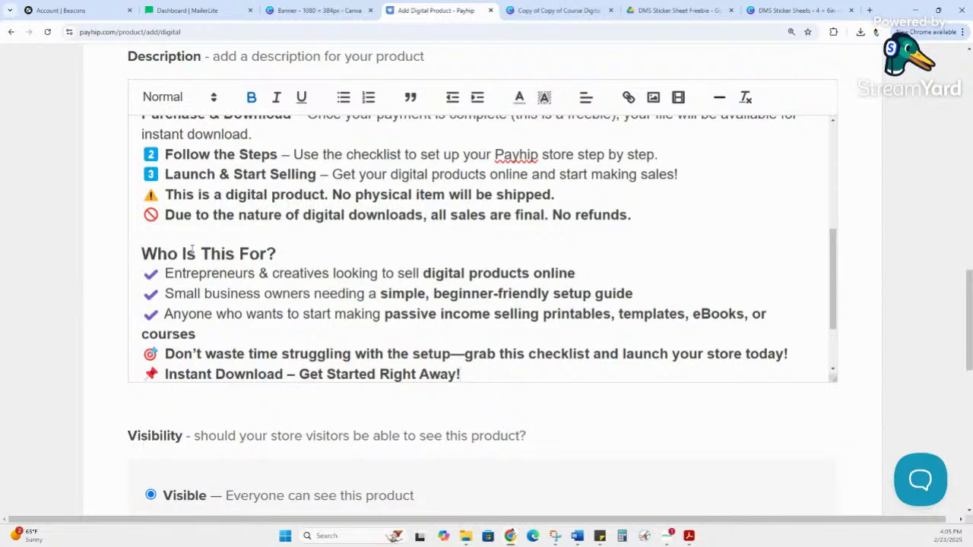
pyautogui.scroll(-1, 251, 232)
pyautogui.scroll(-1, 289, 221)
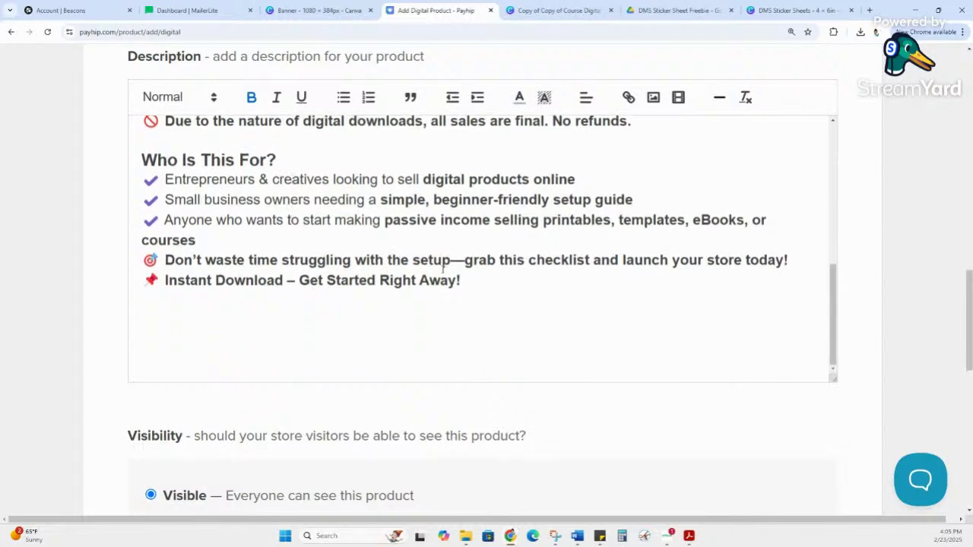
pyautogui.scroll(2, 472, 263)
pyautogui.scroll(1, 465, 264)
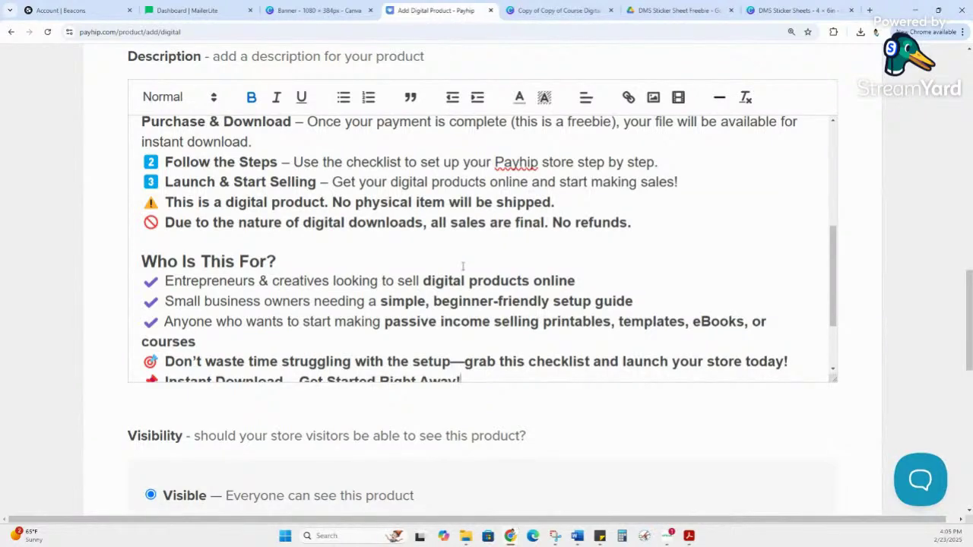
pyautogui.scroll(2, 462, 265)
pyautogui.scroll(-1, 462, 265)
pyautogui.scroll(-1, 517, 228)
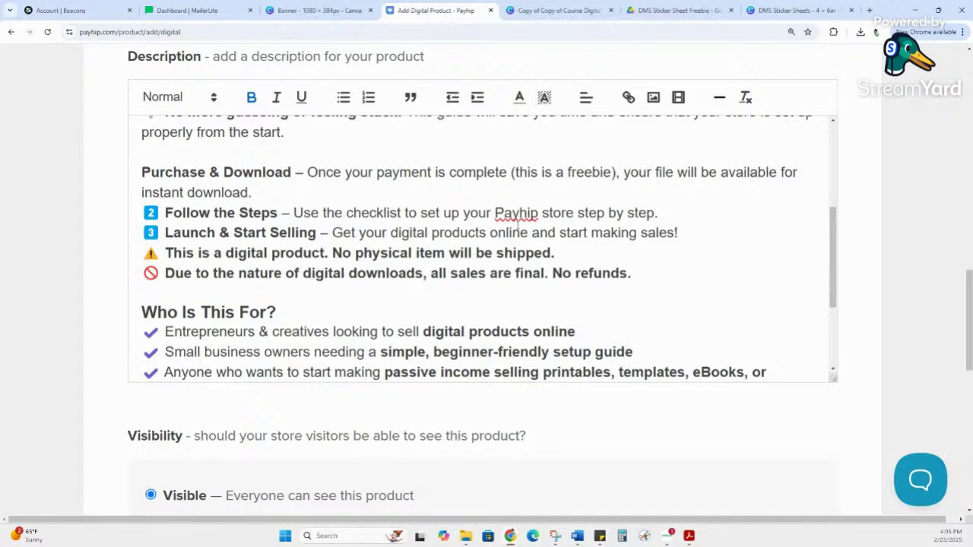
pyautogui.scroll(-3, 267, 192)
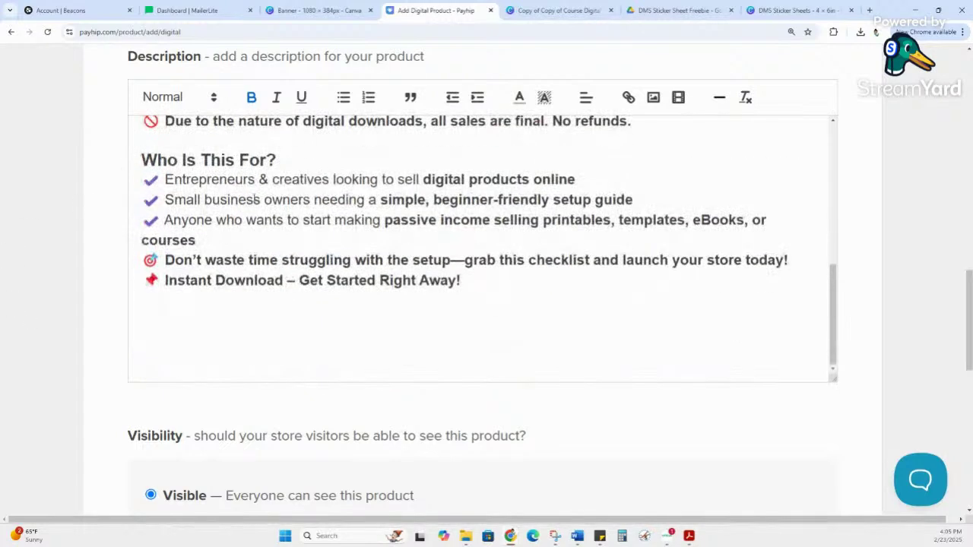
pyautogui.click(581, 177)
pyautogui.click(462, 212)
pyautogui.scroll(5, 321, 254)
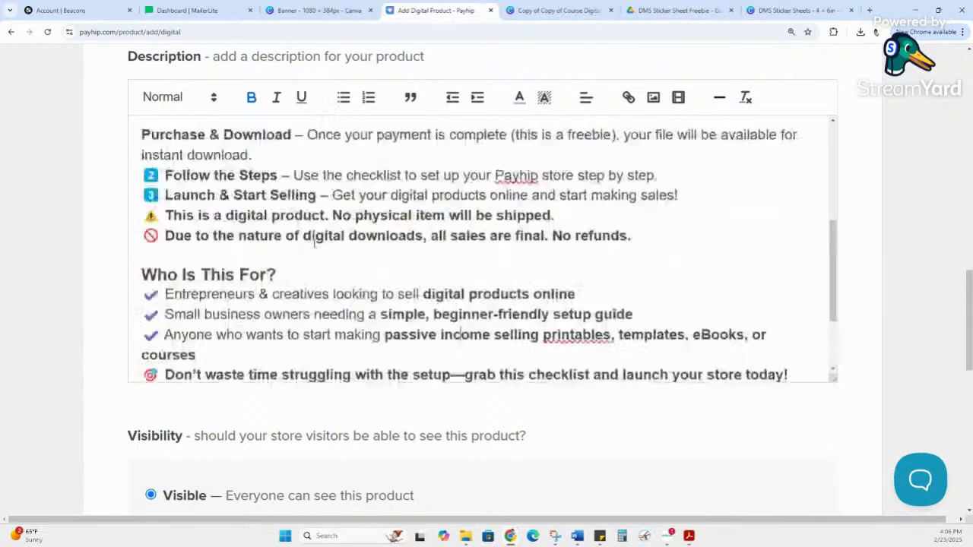
pyautogui.scroll(10, 510, 151)
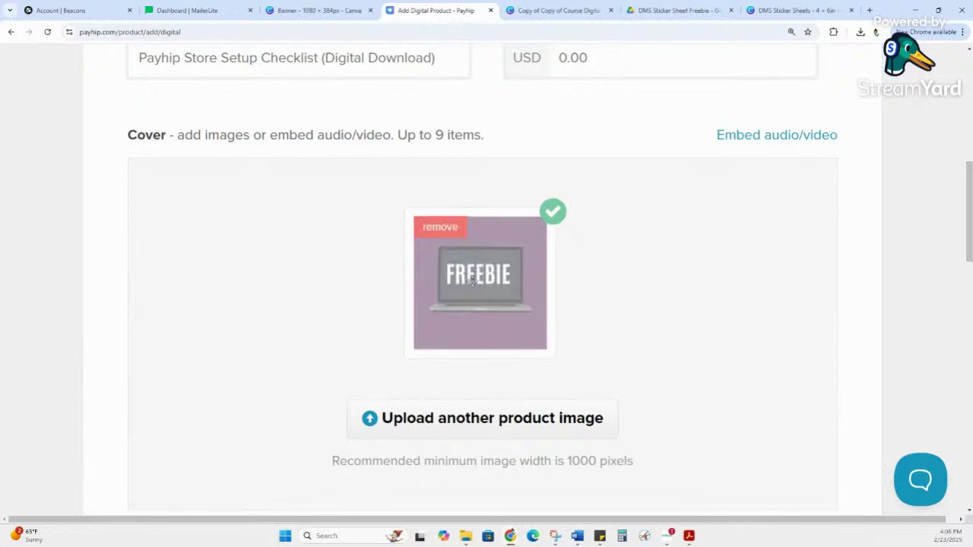
pyautogui.scroll(3, 497, 281)
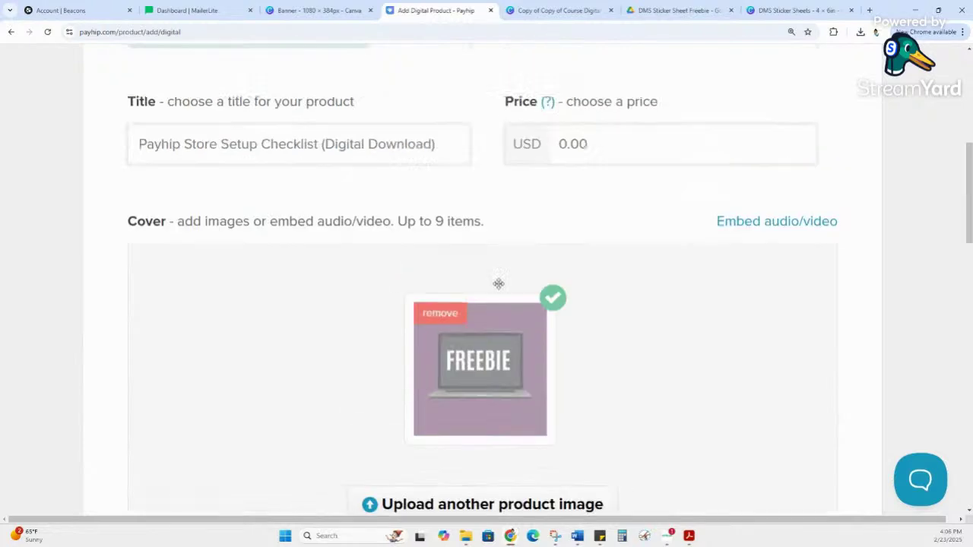
pyautogui.scroll(1, 235, 200)
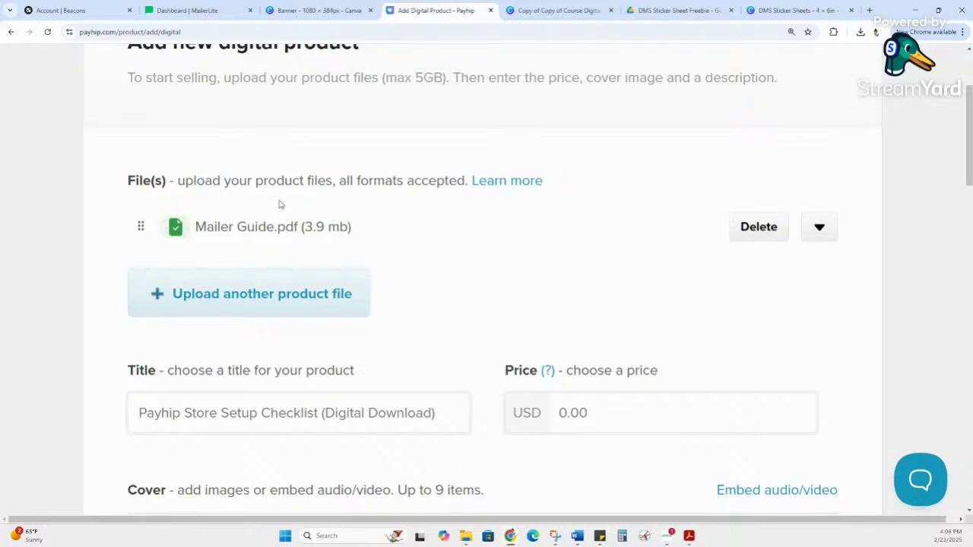
pyautogui.scroll(-5, 279, 203)
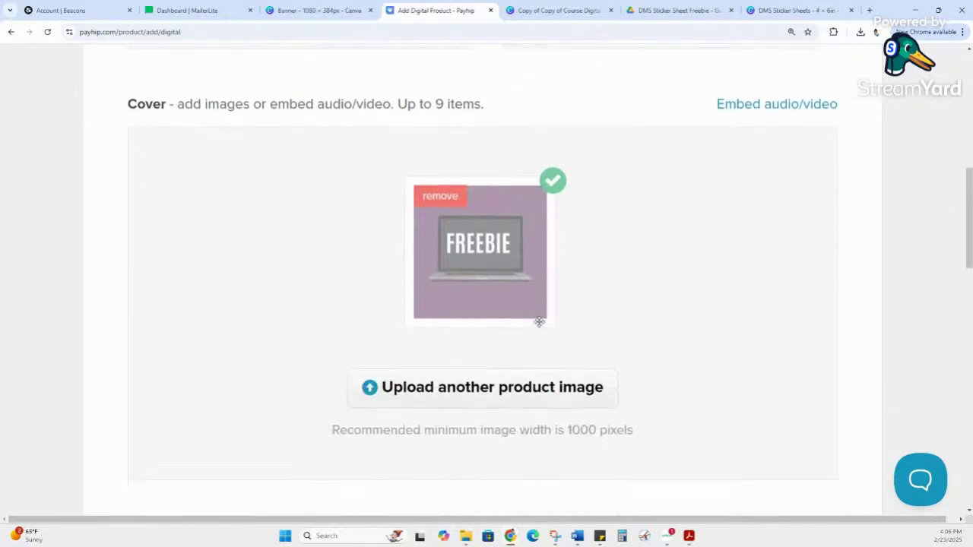
pyautogui.moveTo(505, 238)
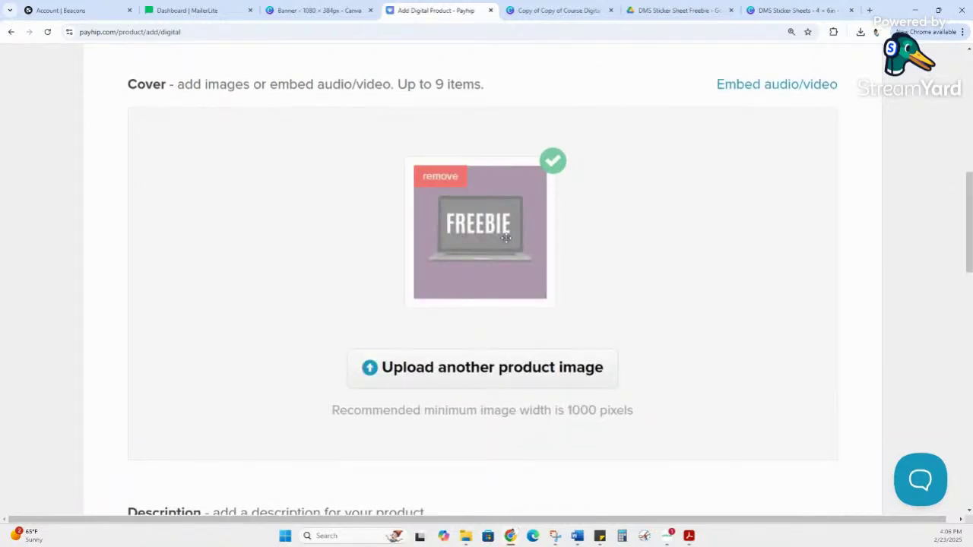
pyautogui.scroll(-9, 505, 238)
pyautogui.scroll(2, 506, 244)
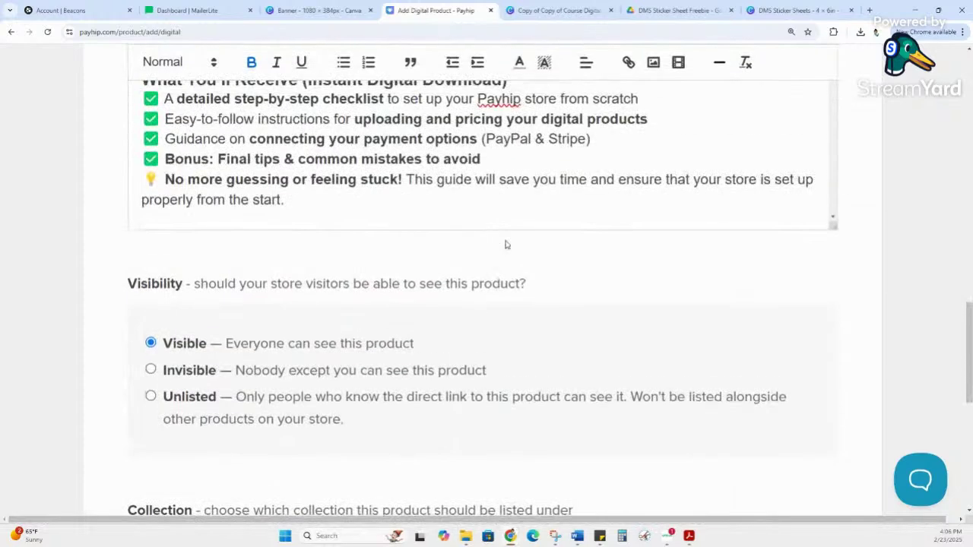
pyautogui.scroll(-5, 477, 202)
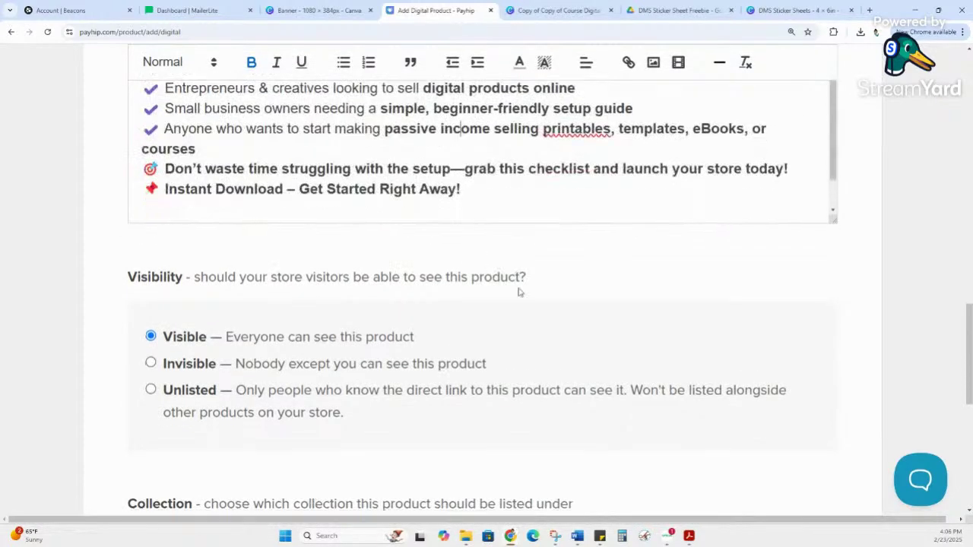
pyautogui.scroll(-2, 519, 292)
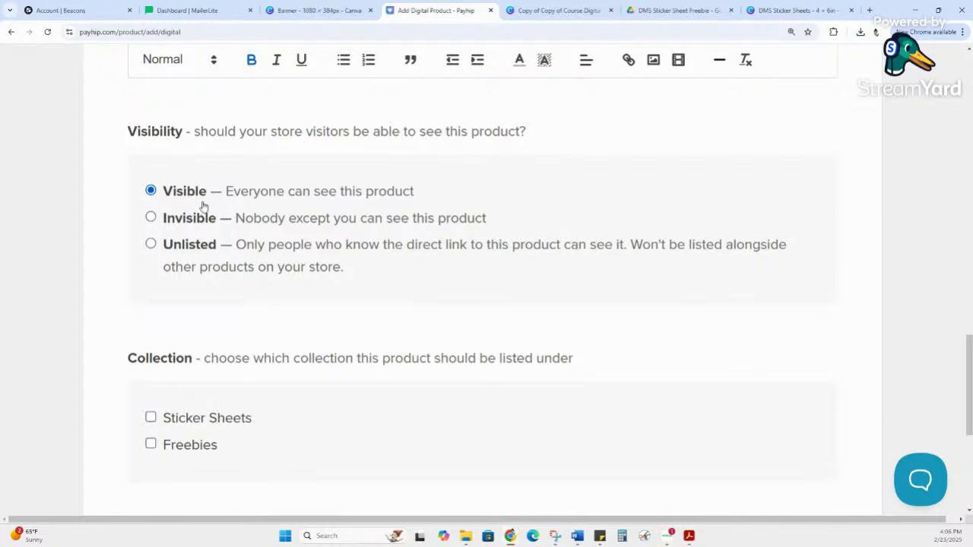
pyautogui.moveTo(162, 190); pyautogui.dragTo(419, 195)
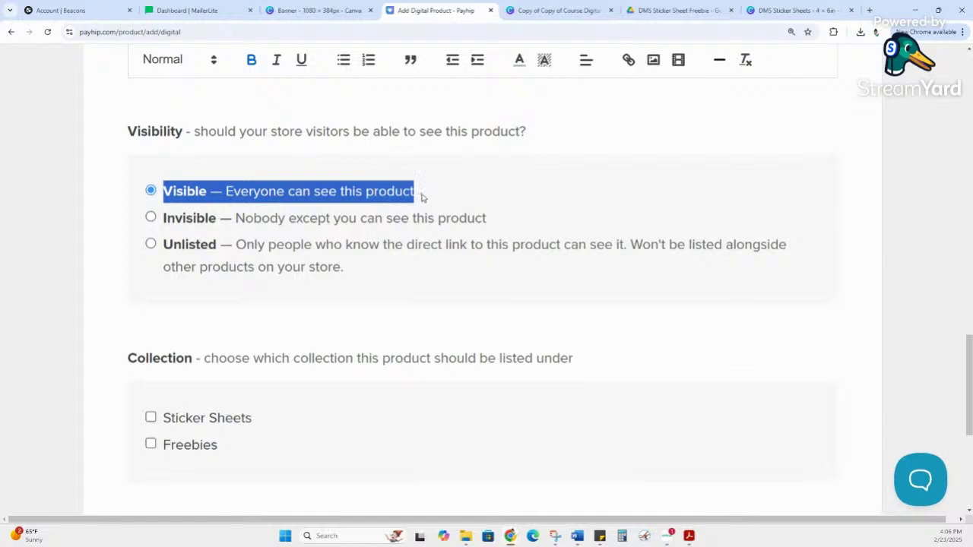
pyautogui.moveTo(176, 218); pyautogui.dragTo(506, 218)
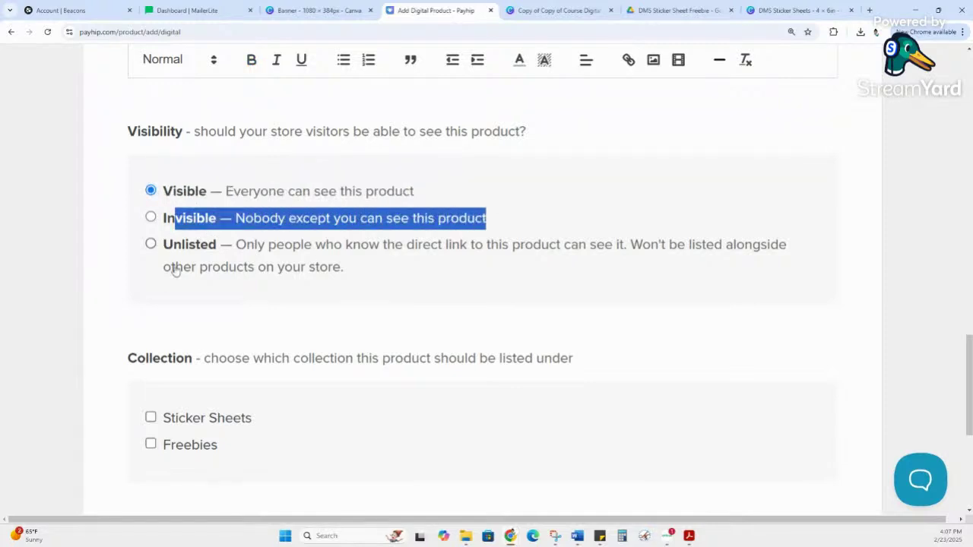
pyautogui.moveTo(165, 245); pyautogui.dragTo(433, 271)
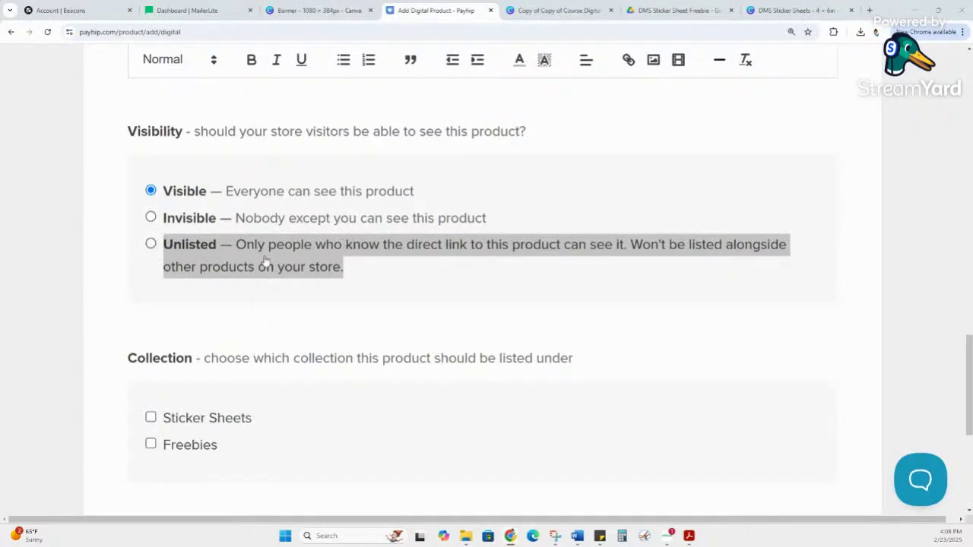
pyautogui.click(230, 220)
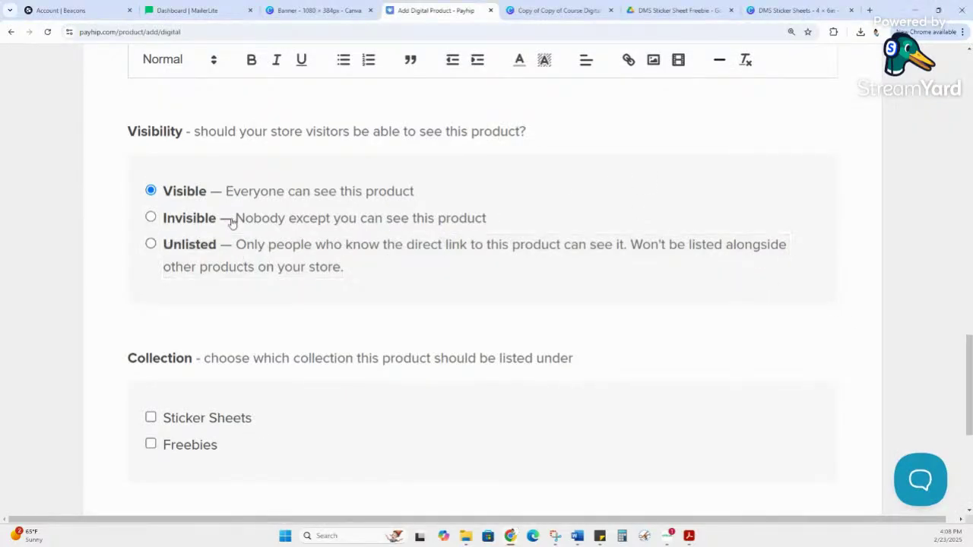
pyautogui.moveTo(231, 221); pyautogui.dragTo(493, 221)
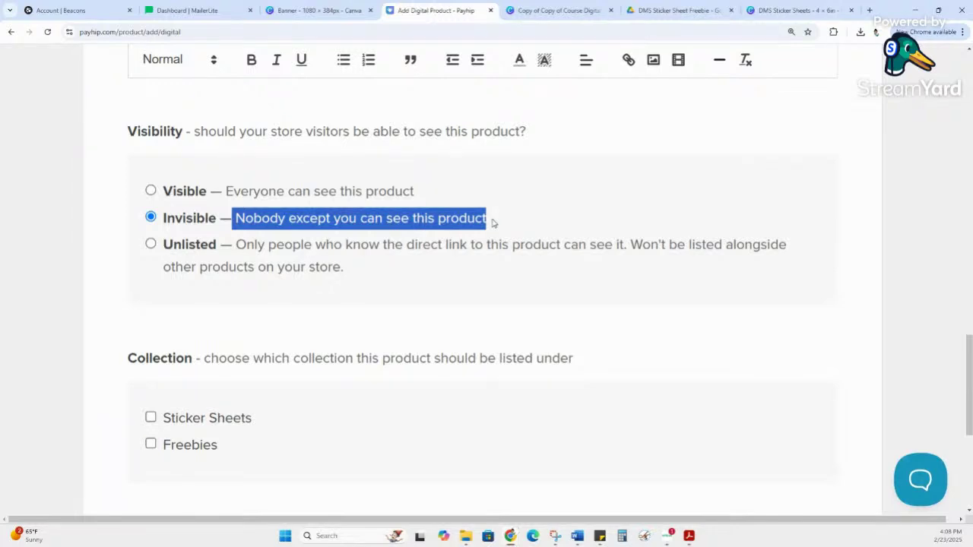
pyautogui.scroll(1, 493, 222)
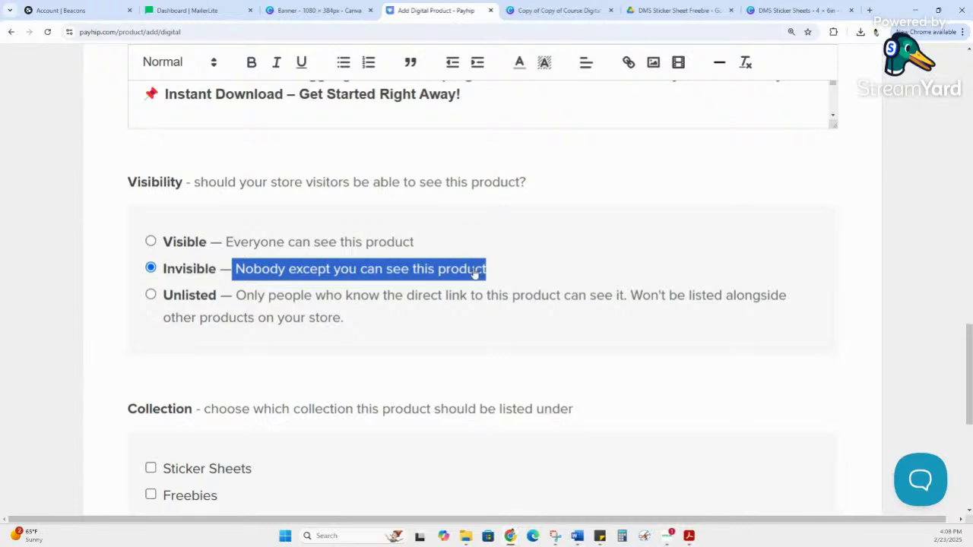
pyautogui.click(403, 241)
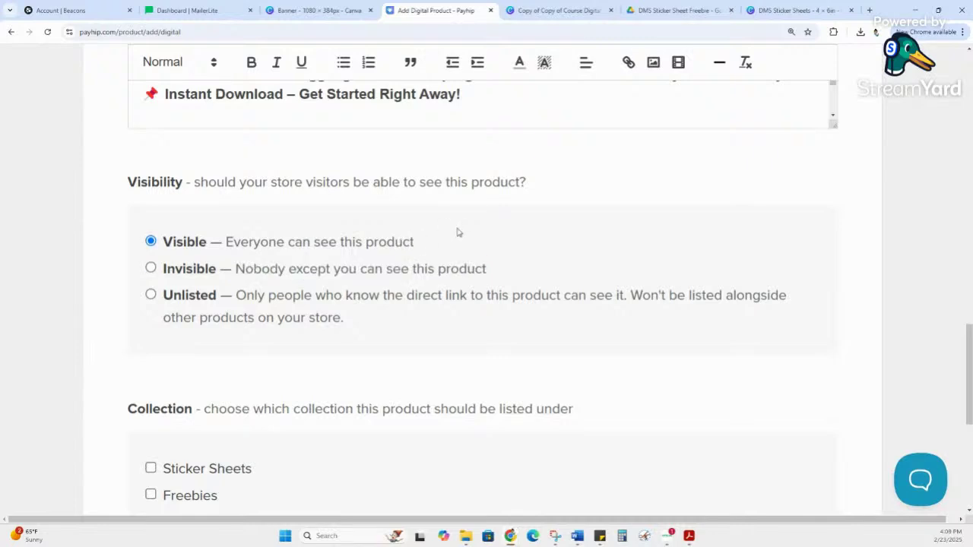
# Step: Tick the Freebies checkbox under Collection, leaving Sticker Sheets unchecked
pyautogui.scroll(-4, 458, 232)
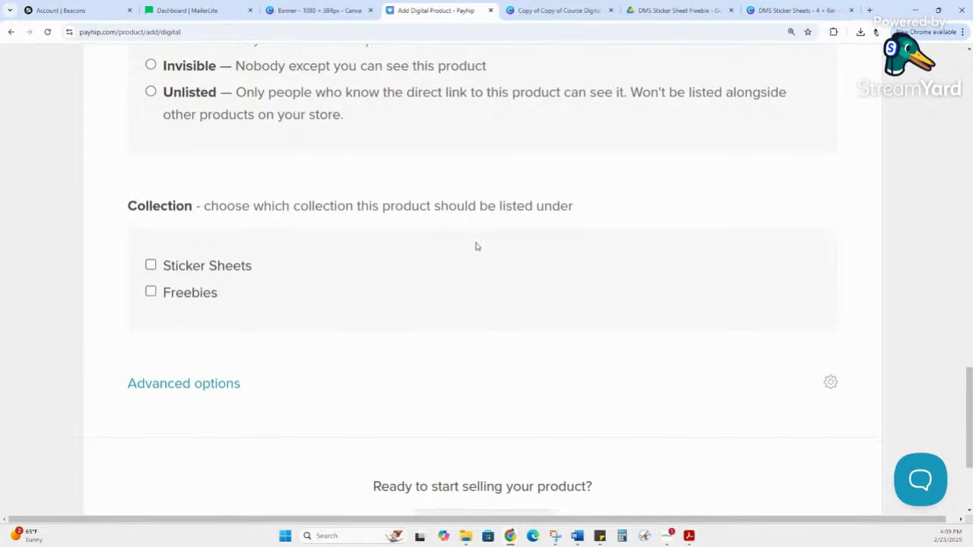
pyautogui.scroll(1, 525, 248)
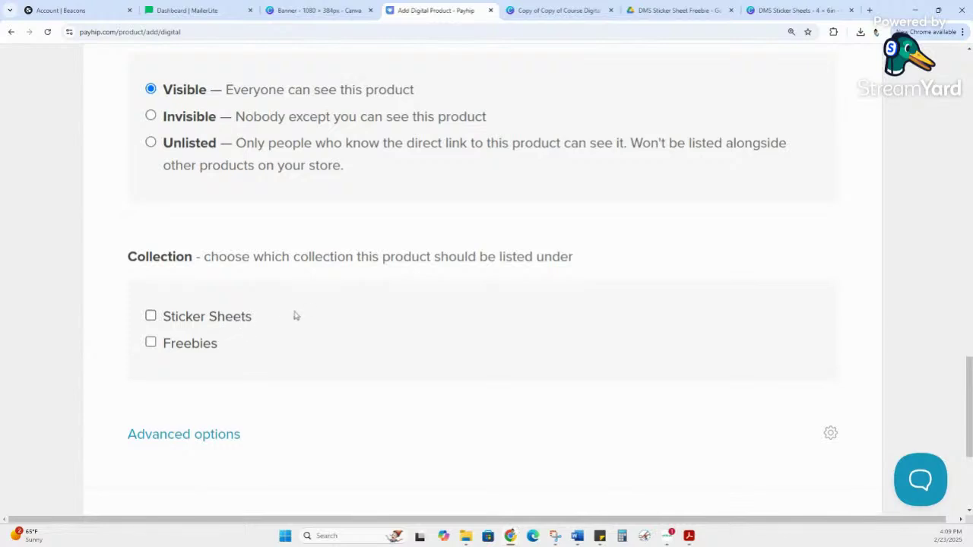
pyautogui.scroll(-1, 238, 282)
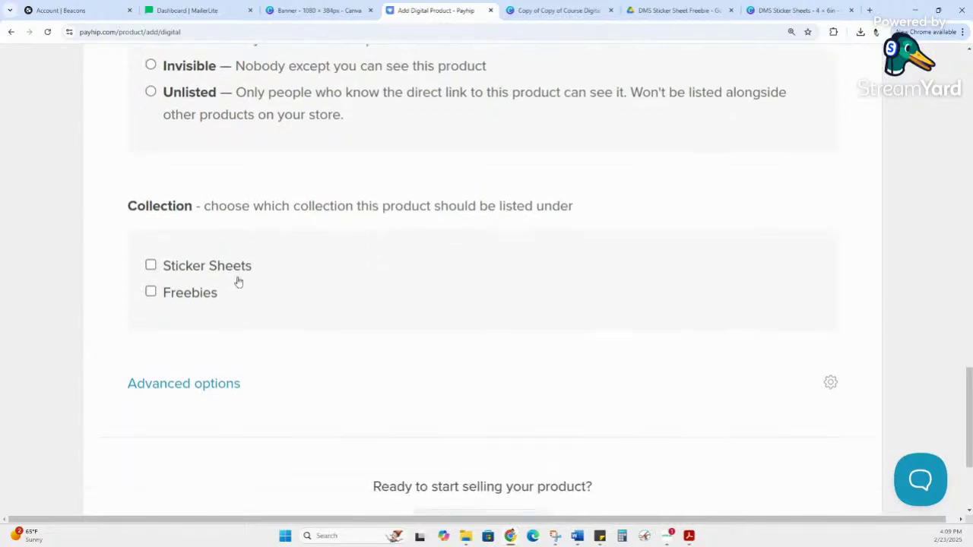
pyautogui.click(193, 299)
pyautogui.scroll(-1, 196, 303)
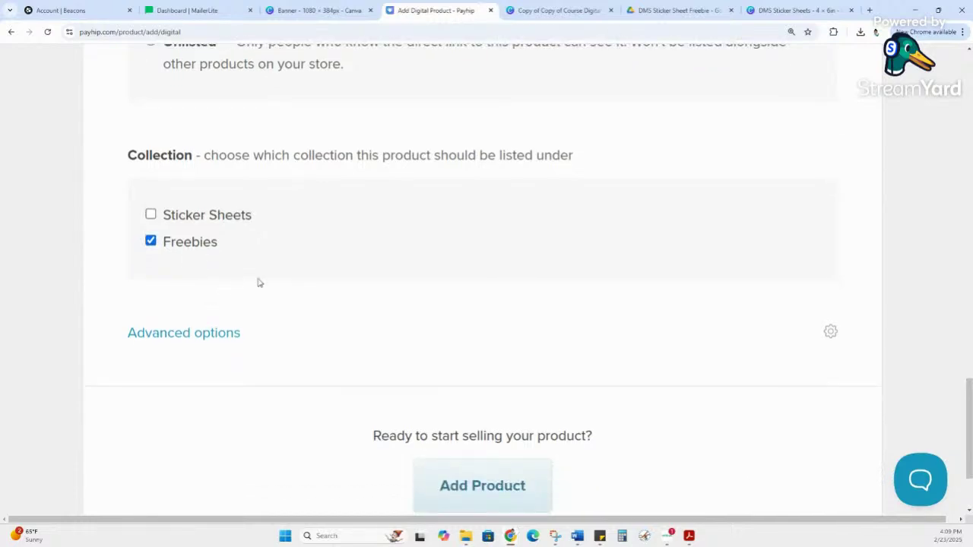
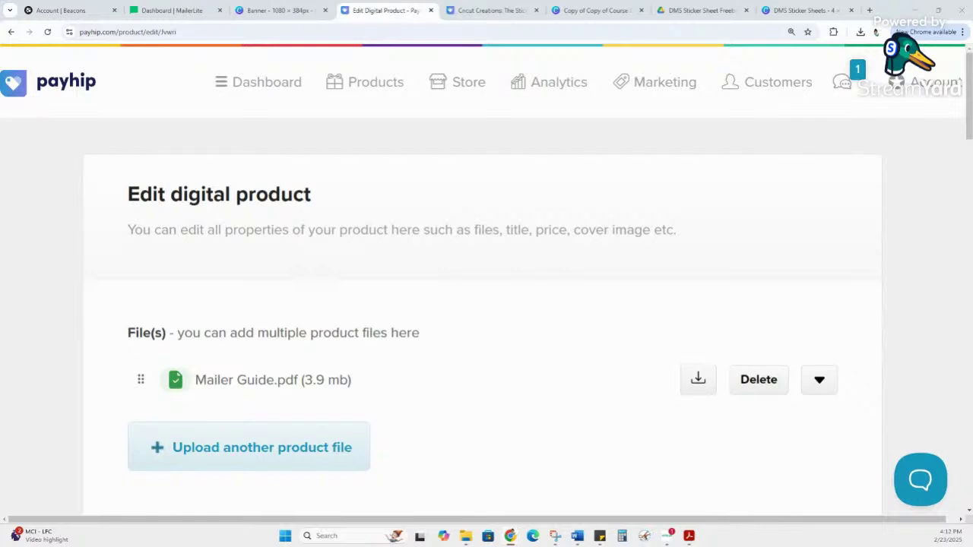
# Step: Delete the blank last line at the end of the product description
pyautogui.scroll(-5, 317, 282)
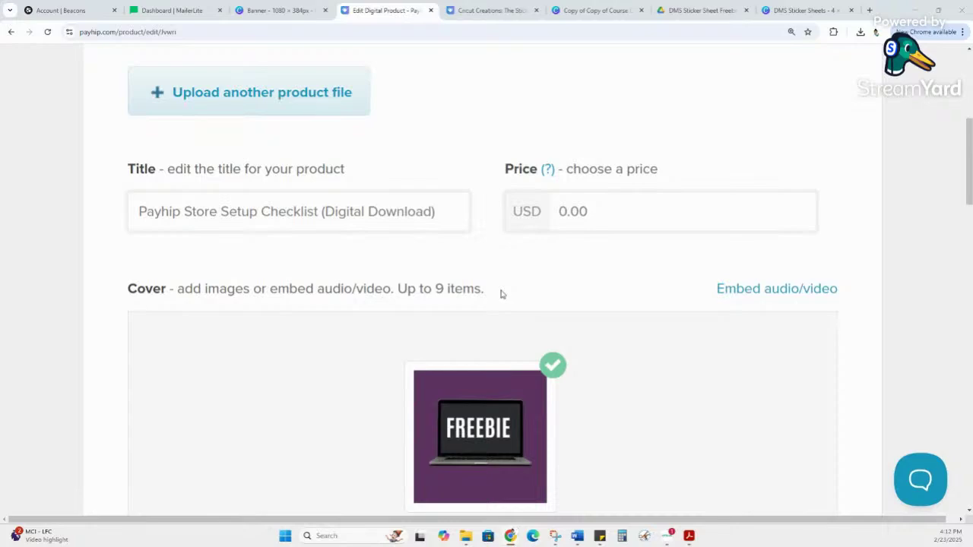
pyautogui.scroll(-12, 500, 294)
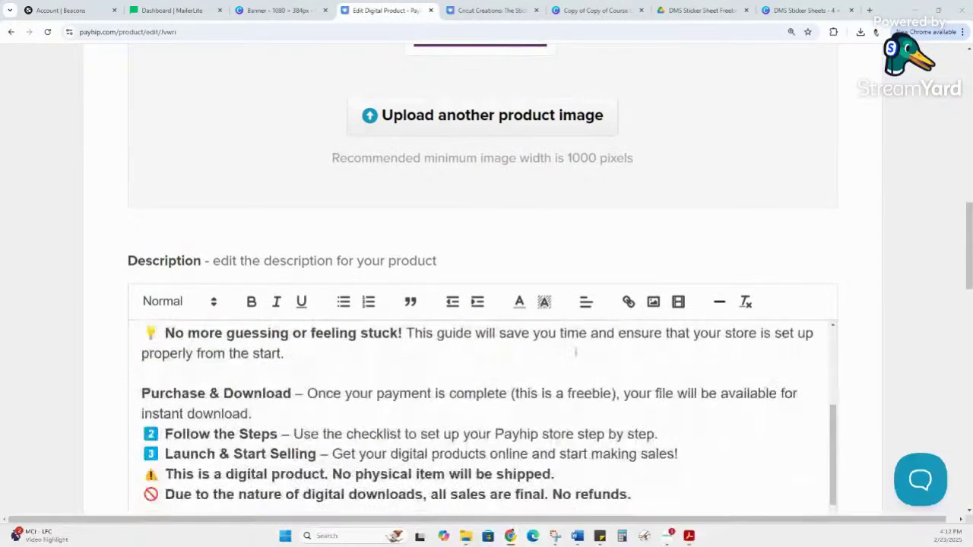
pyautogui.scroll(-3, 752, 319)
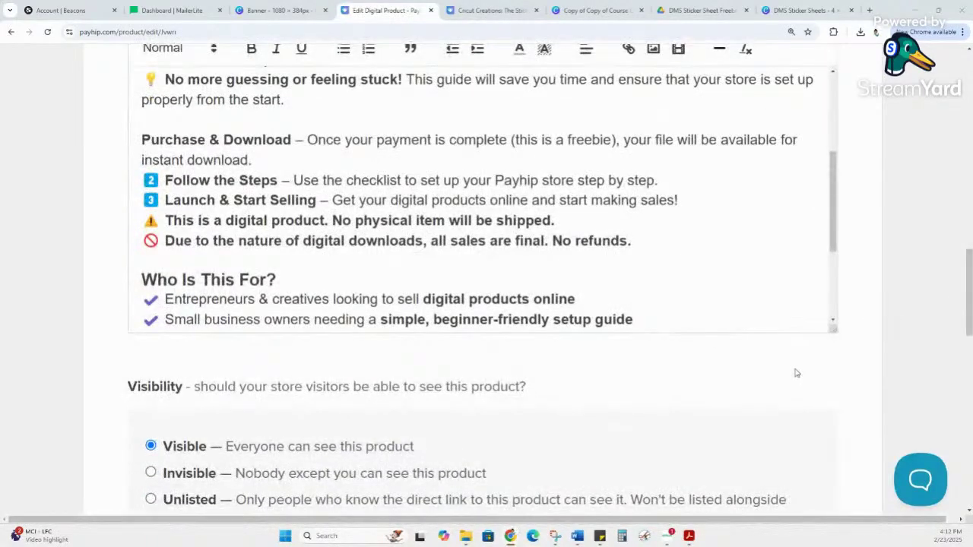
pyautogui.scroll(3, 771, 337)
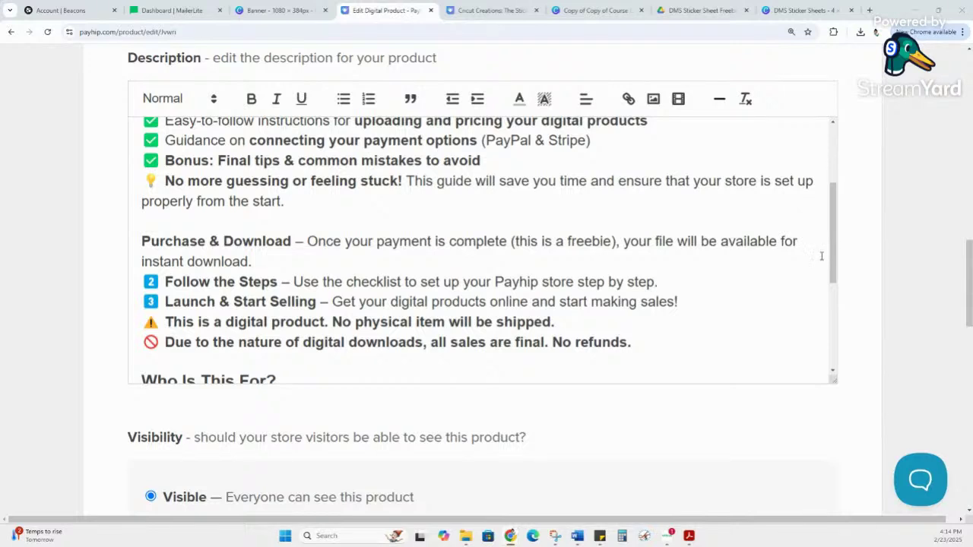
pyautogui.moveTo(834, 238); pyautogui.dragTo(842, 348)
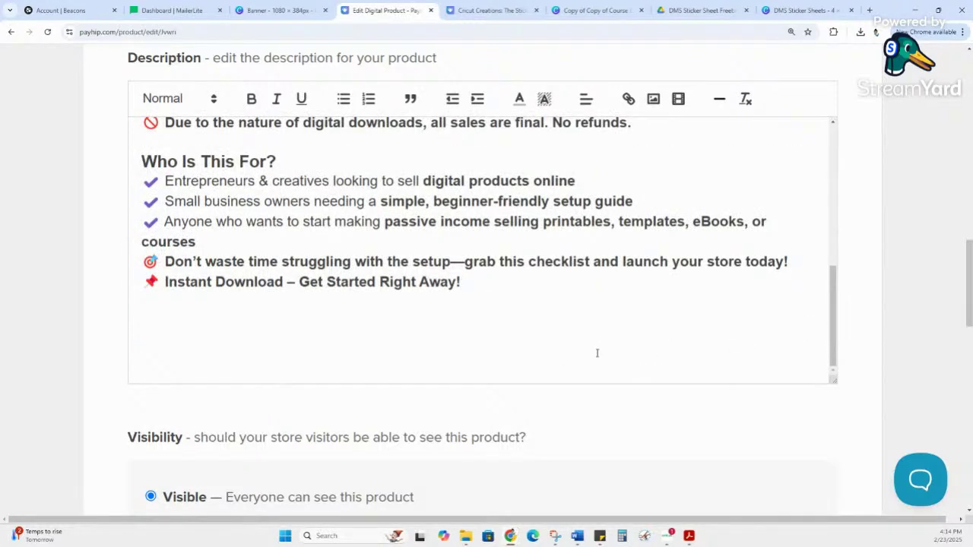
pyautogui.scroll(1, 596, 353)
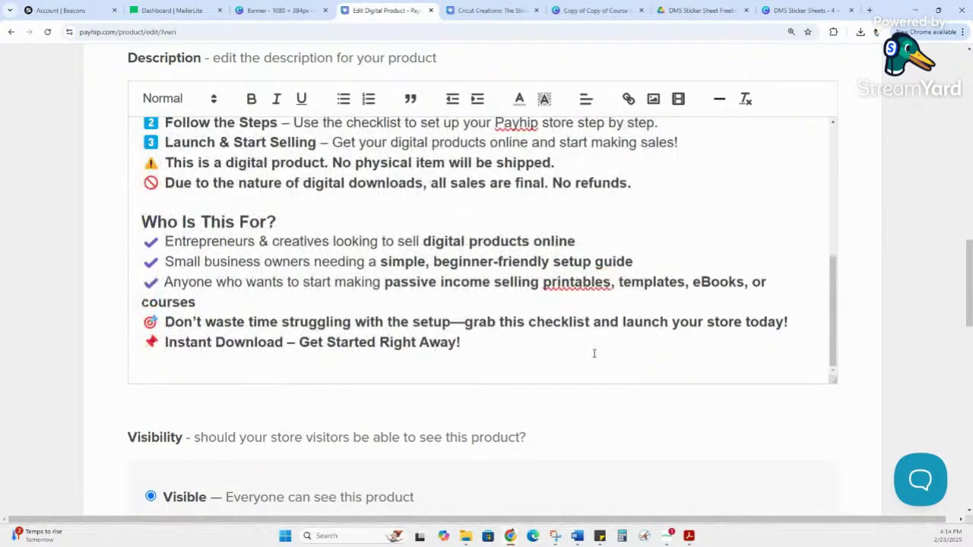
pyautogui.press('BackSpace')
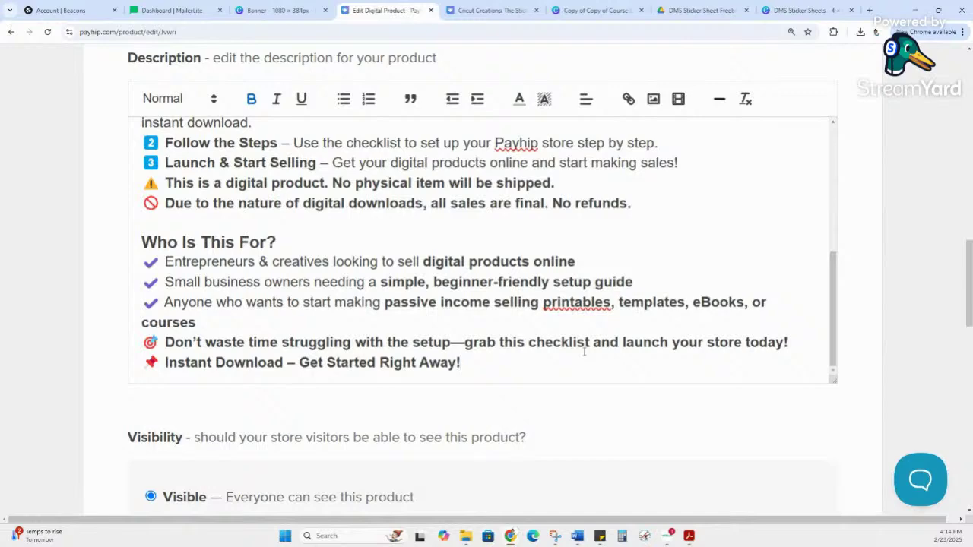
pyautogui.scroll(-3, 654, 381)
pyautogui.scroll(-3, 653, 380)
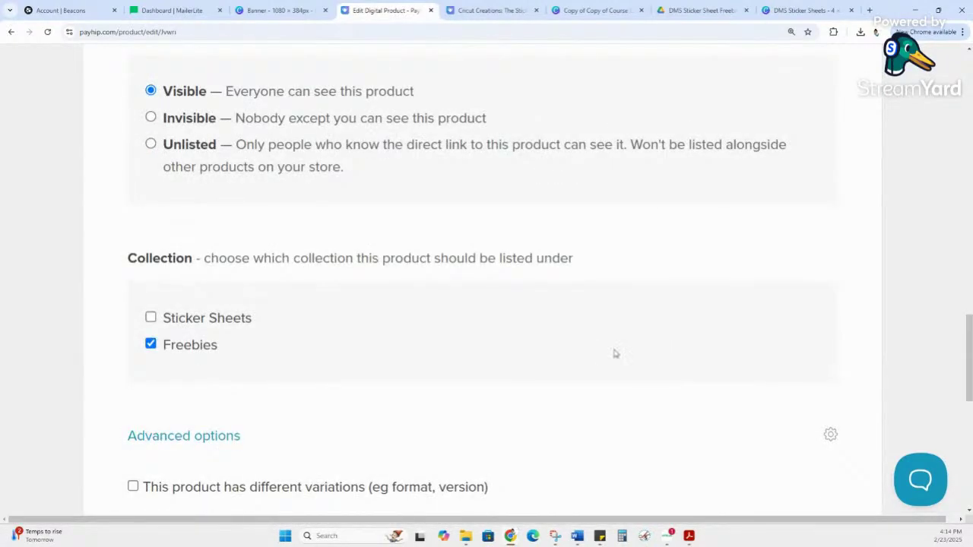
pyautogui.scroll(-2, 589, 335)
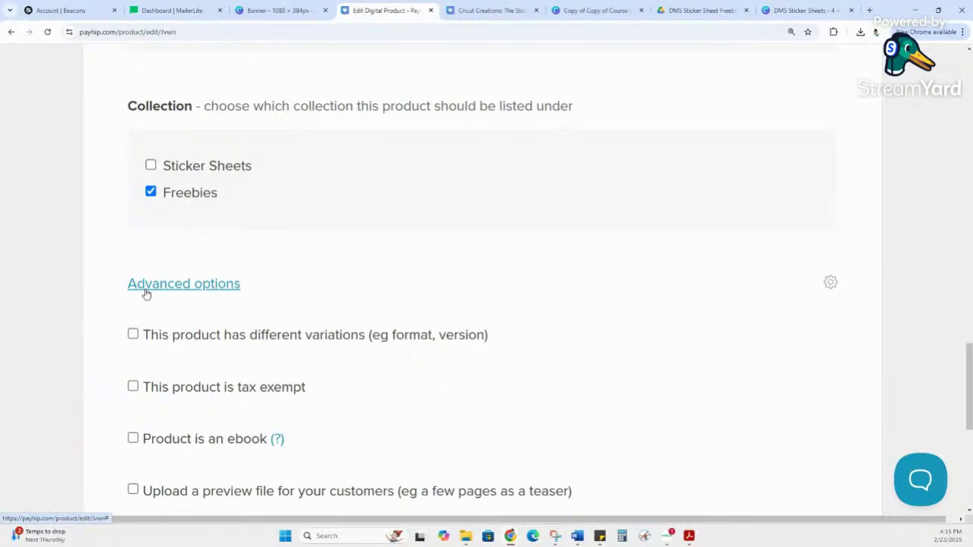
pyautogui.scroll(-1, 146, 294)
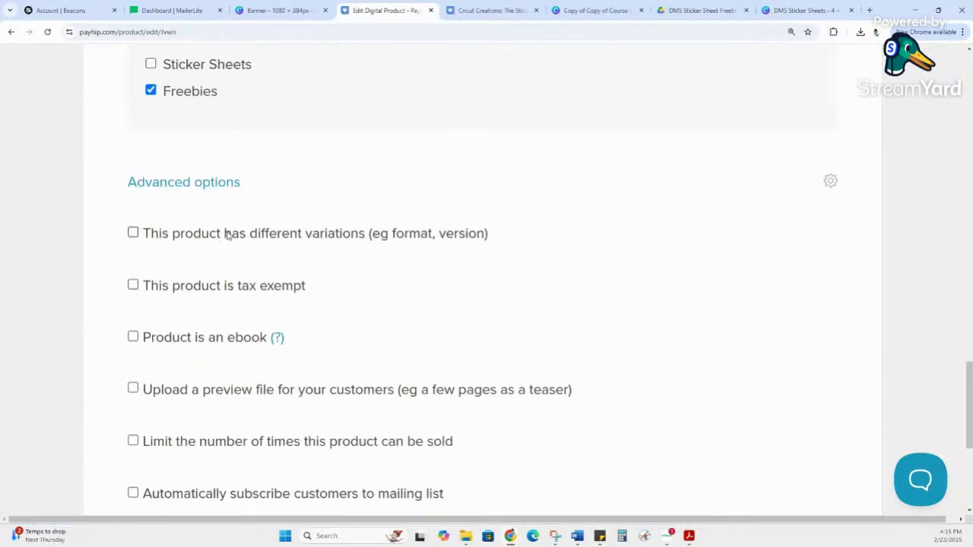
pyautogui.scroll(-1, 284, 211)
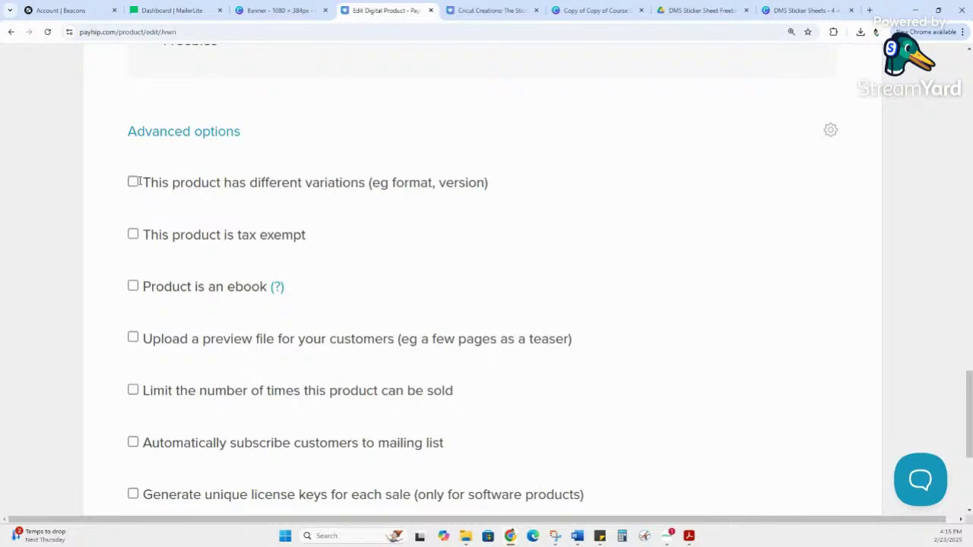
pyautogui.click(134, 182)
pyautogui.click(133, 182)
pyautogui.doubleClick(316, 191)
pyautogui.click(313, 190)
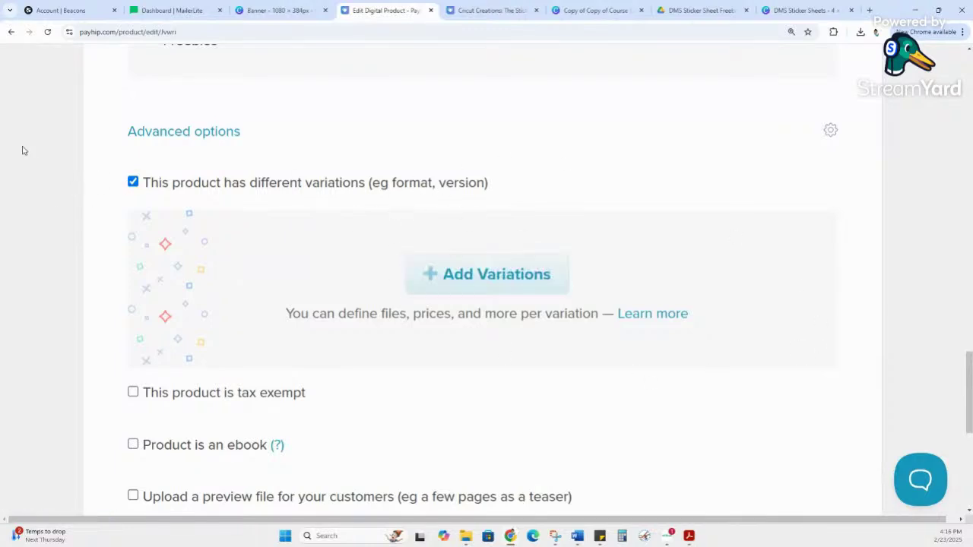
pyautogui.click(133, 181)
pyautogui.scroll(-1, 191, 174)
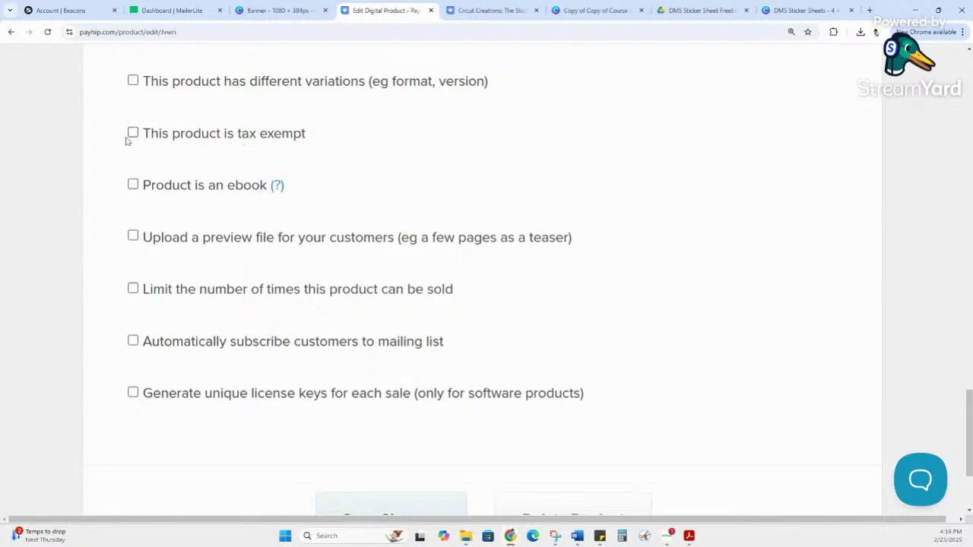
# Step: Tick 'Limit the number of times this product can be sold', leaving 'Upload a preview file' unchecked
pyautogui.scroll(-1, 133, 135)
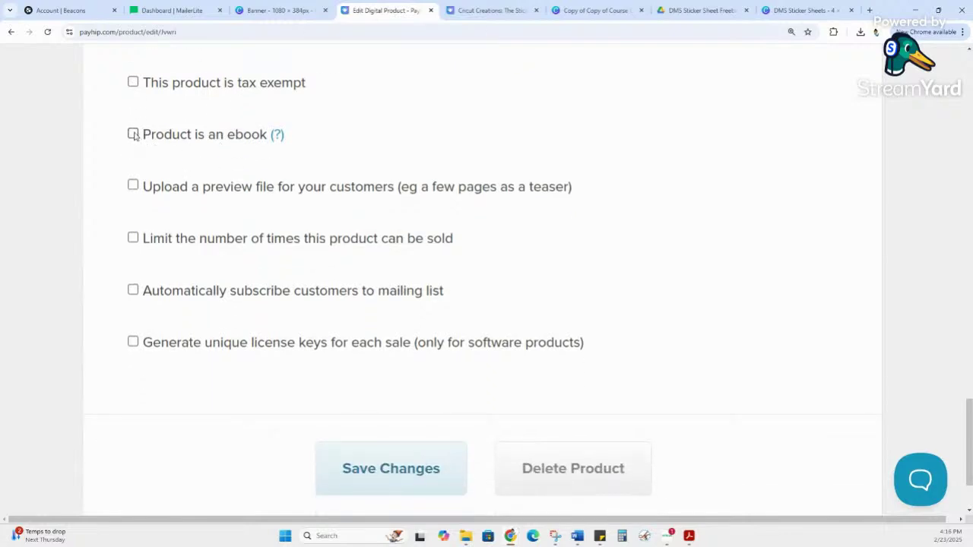
pyautogui.moveTo(278, 135)
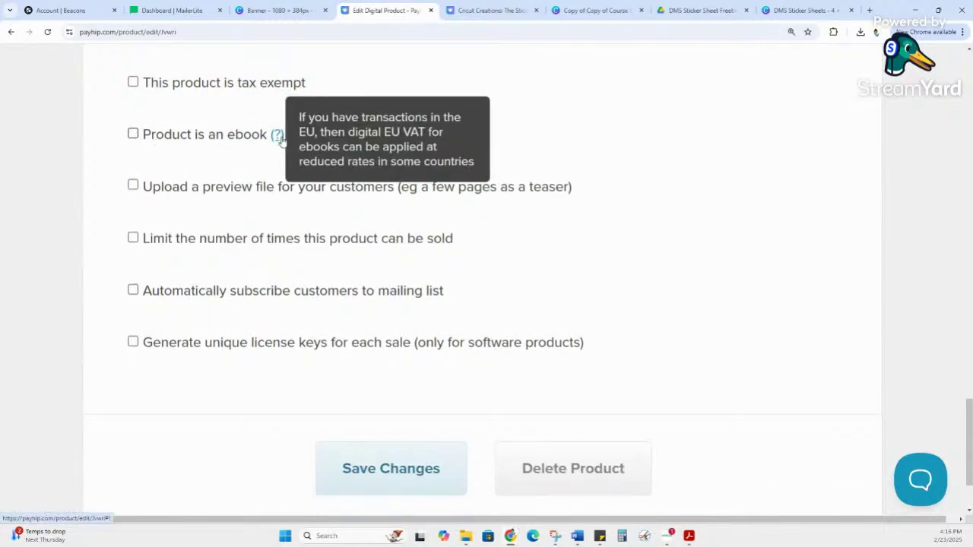
pyautogui.scroll(-1, 180, 168)
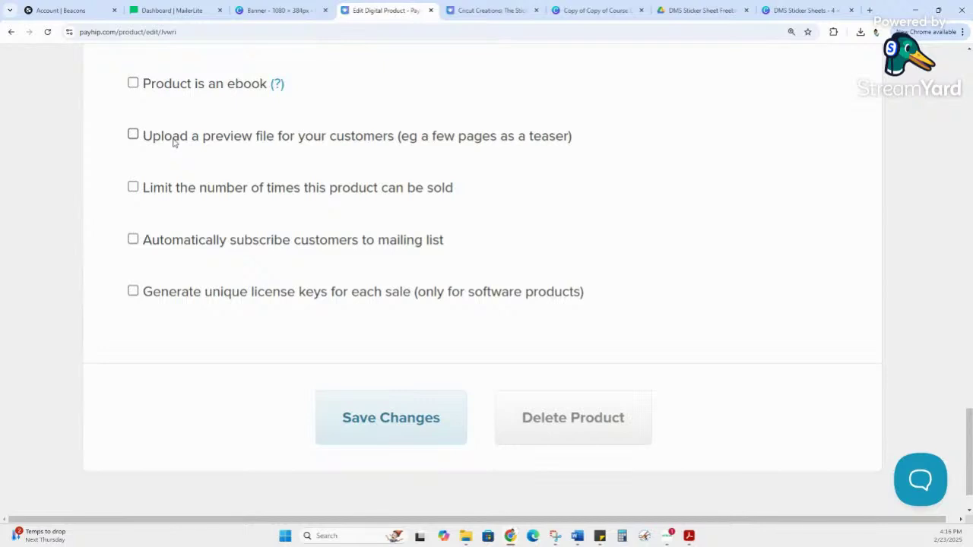
pyautogui.moveTo(174, 142); pyautogui.dragTo(260, 141)
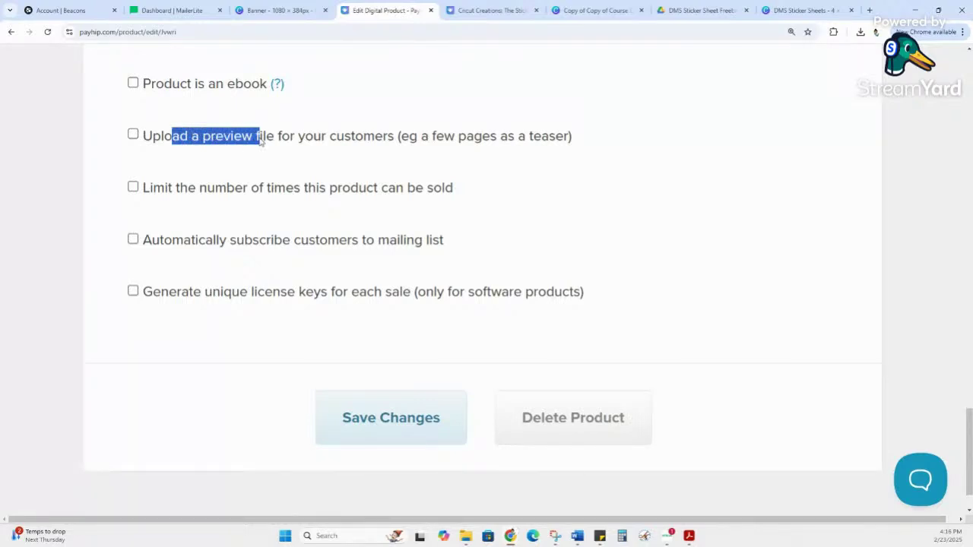
pyautogui.click(133, 134)
pyautogui.click(133, 134)
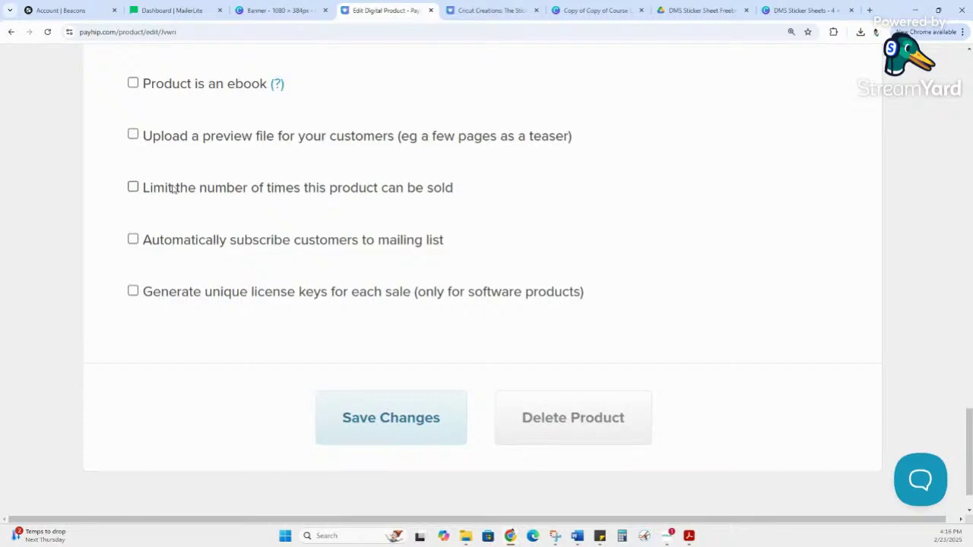
pyautogui.click(173, 189)
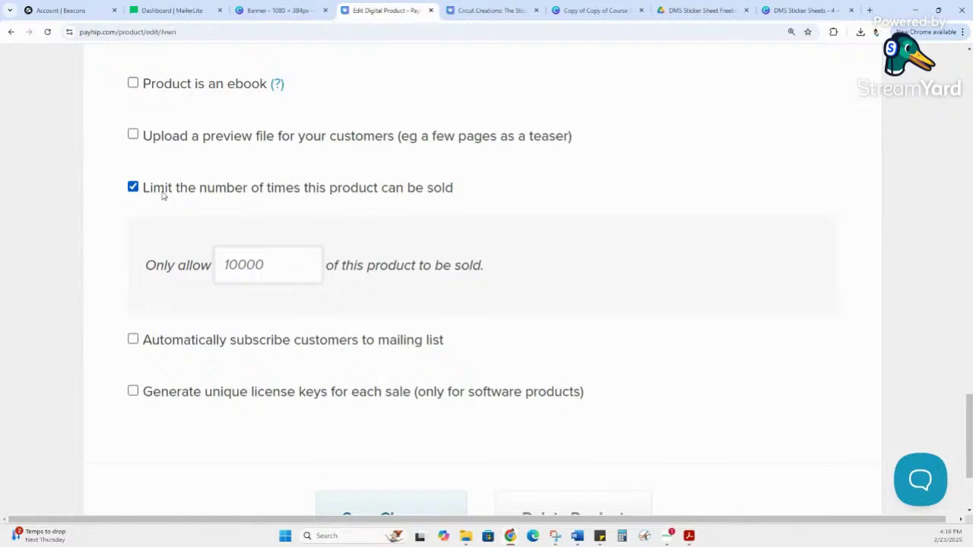
# Step: Uncheck the sales-limit option so the 10000-copy cap no longer applies
pyautogui.click(263, 279)
pyautogui.hotkey('ctrl', 'a')
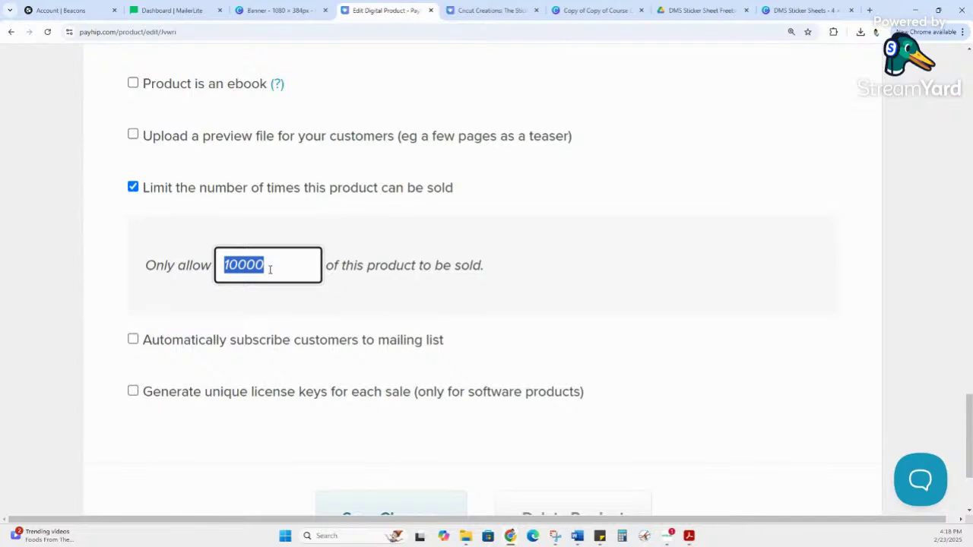
pyautogui.scroll(-2, 265, 267)
pyautogui.scroll(1, 202, 157)
pyautogui.click(119, 139)
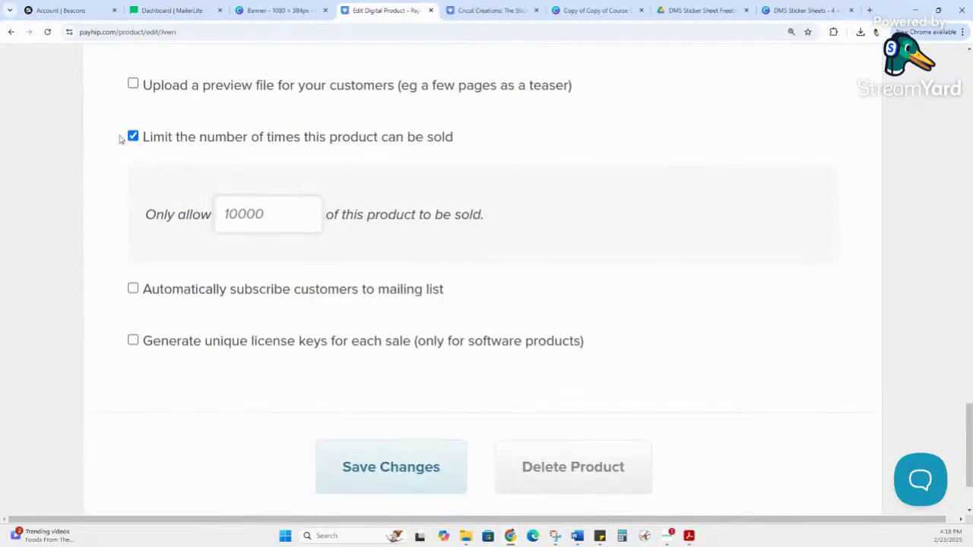
pyautogui.click(133, 136)
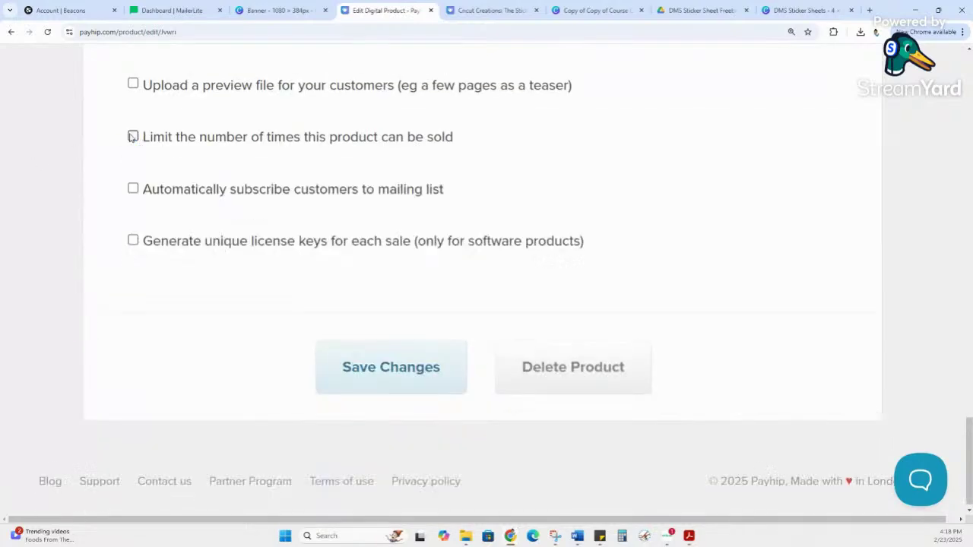
pyautogui.click(133, 189)
pyautogui.moveTo(347, 190); pyautogui.dragTo(446, 196)
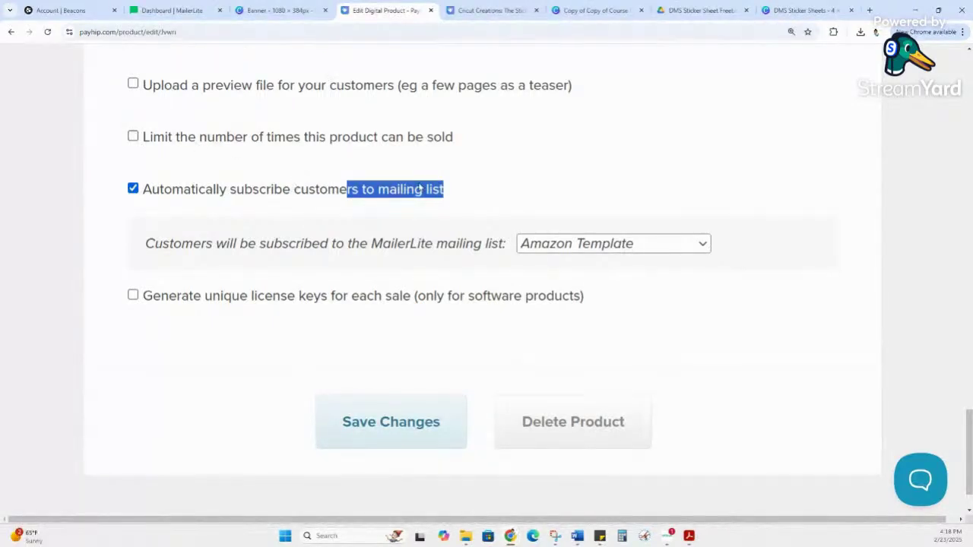
pyautogui.moveTo(218, 189); pyautogui.dragTo(411, 196)
pyautogui.click(411, 196)
pyautogui.click(412, 193)
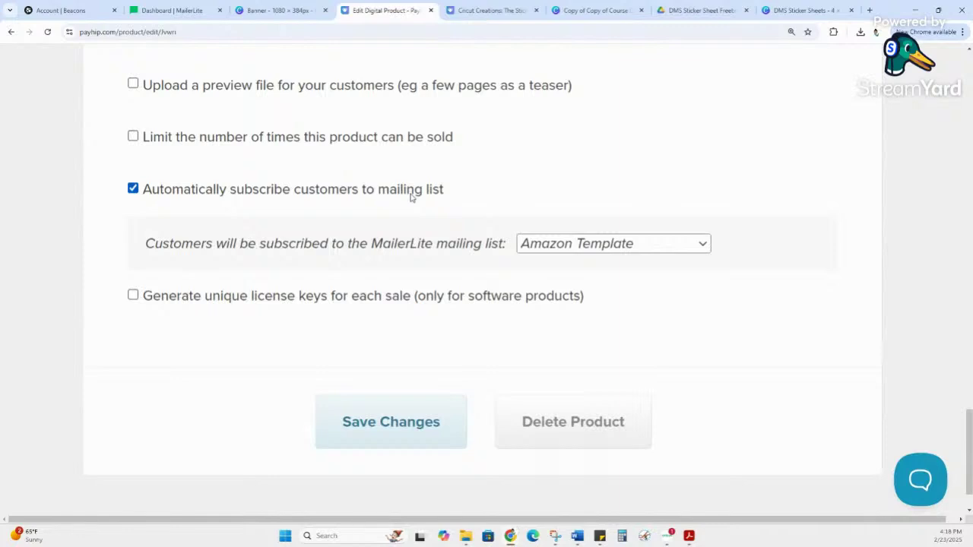
pyautogui.click(557, 247)
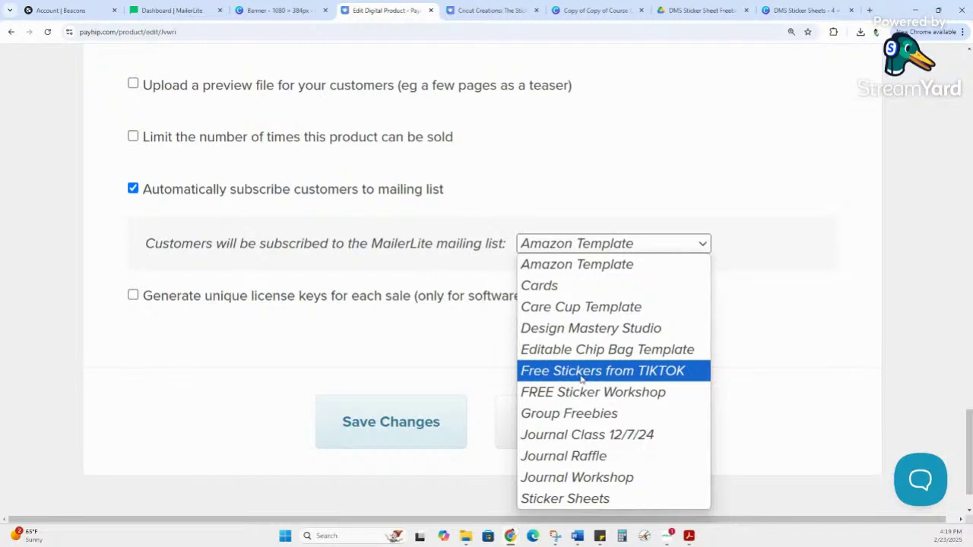
pyautogui.click(619, 207)
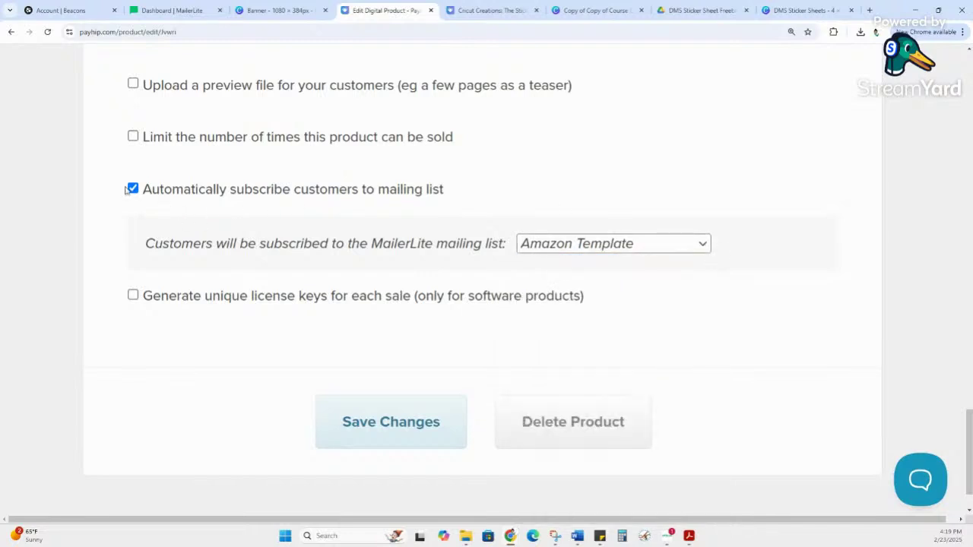
pyautogui.click(660, 248)
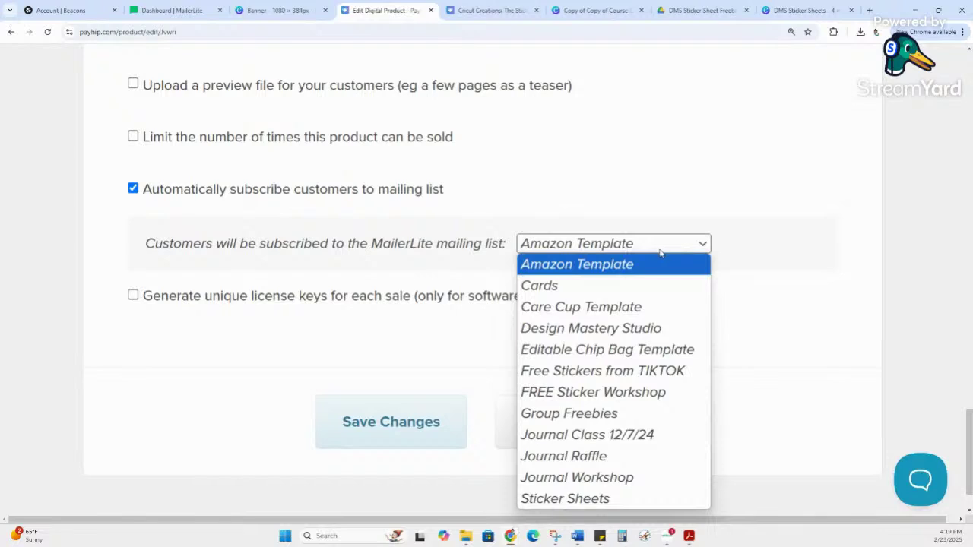
pyautogui.click(685, 167)
pyautogui.click(133, 188)
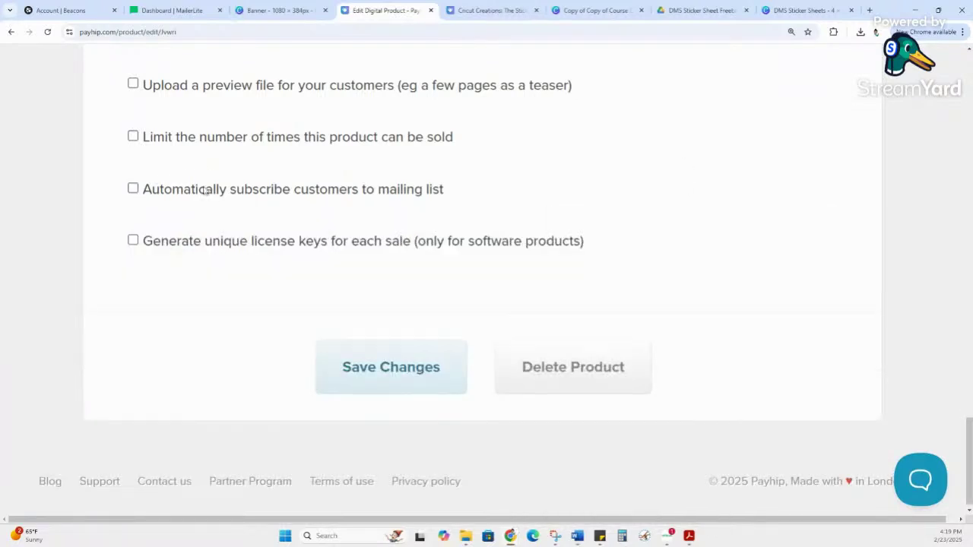
pyautogui.moveTo(158, 239); pyautogui.dragTo(589, 241)
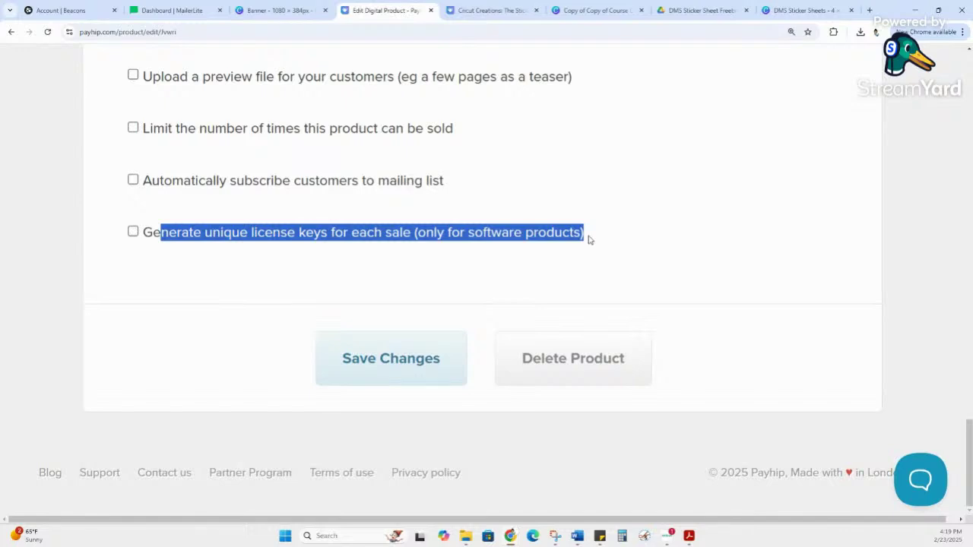
pyautogui.scroll(6, 553, 285)
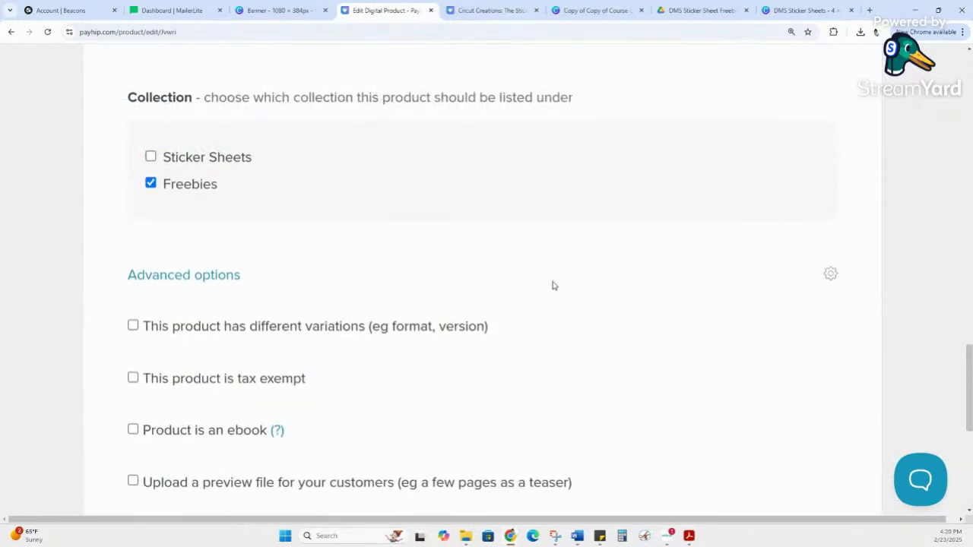
pyautogui.scroll(5, 553, 286)
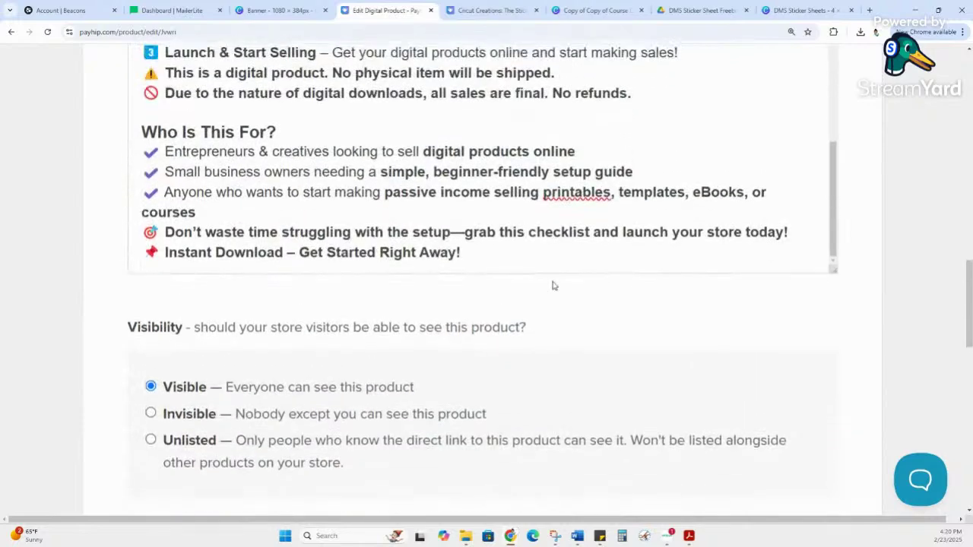
pyautogui.scroll(-5, 555, 282)
pyautogui.scroll(-7, 558, 285)
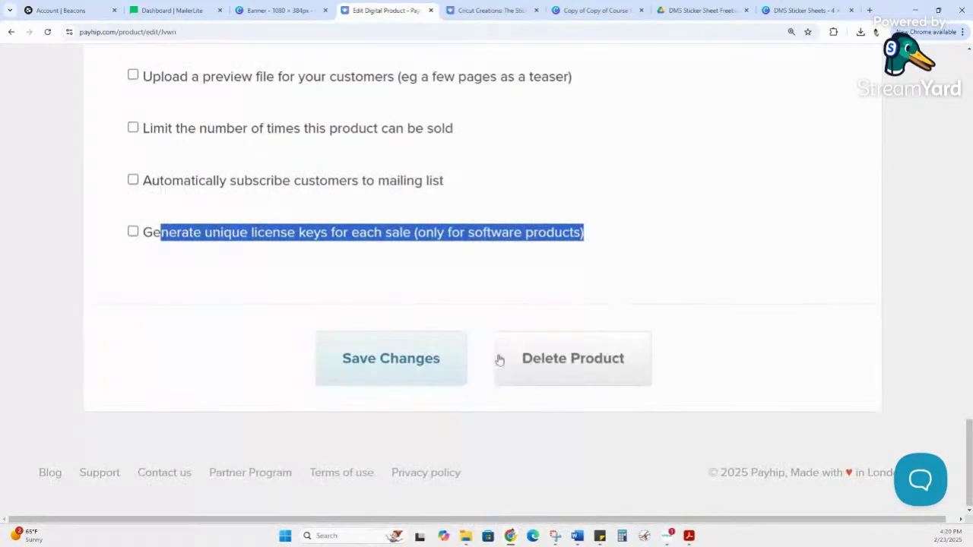
# Step: Save the checklist product's changes and view its public product page at normal zoom
pyautogui.click(382, 354)
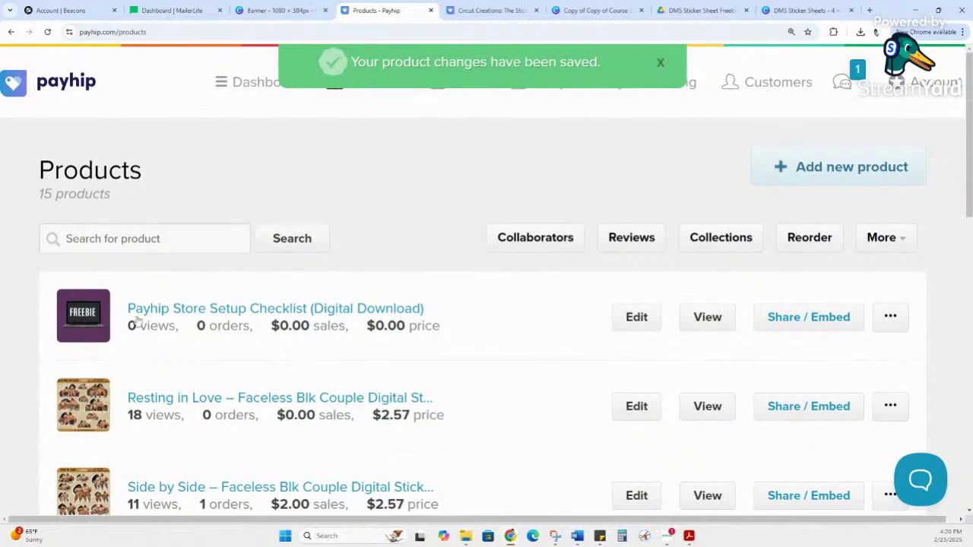
pyautogui.click(400, 309)
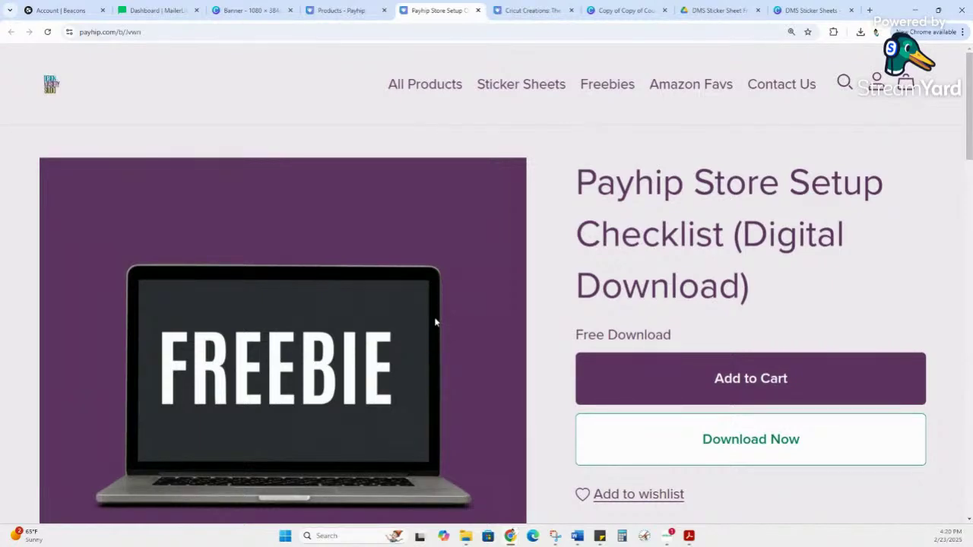
pyautogui.hotkey('ctrl', '-')
pyautogui.hotkey('ctrl', '-')
pyautogui.hotkey('ctrl', '-')
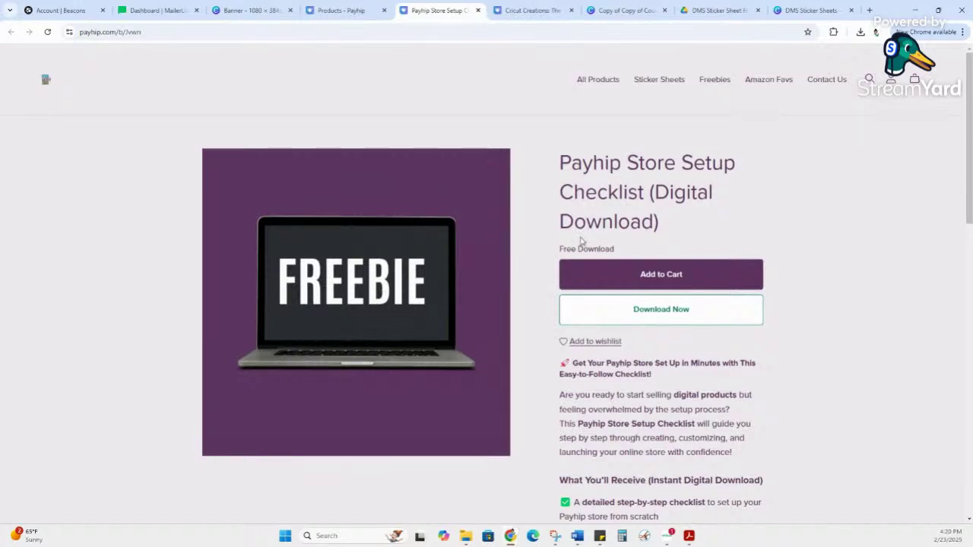
pyautogui.scroll(-2, 659, 275)
pyautogui.scroll(-3, 804, 314)
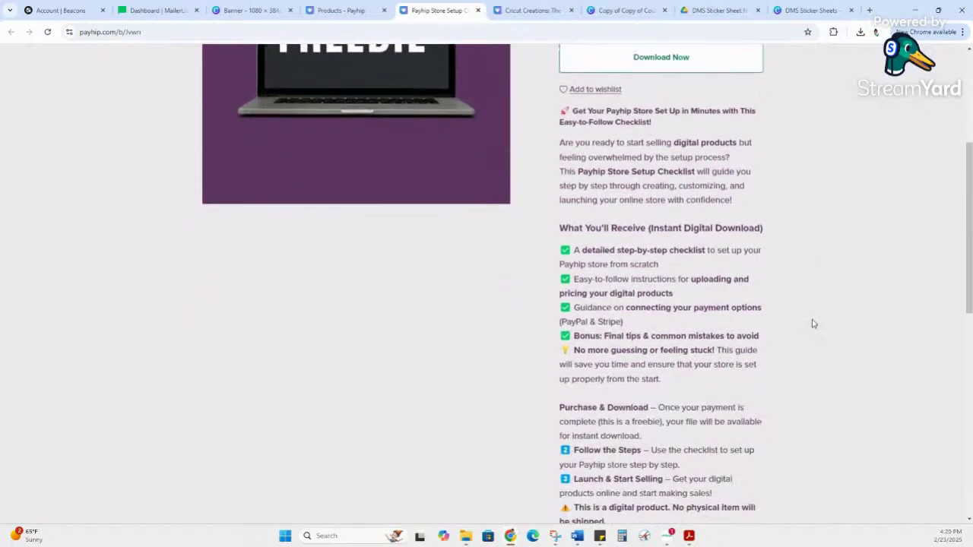
pyautogui.scroll(-2, 814, 335)
pyautogui.scroll(-2, 818, 334)
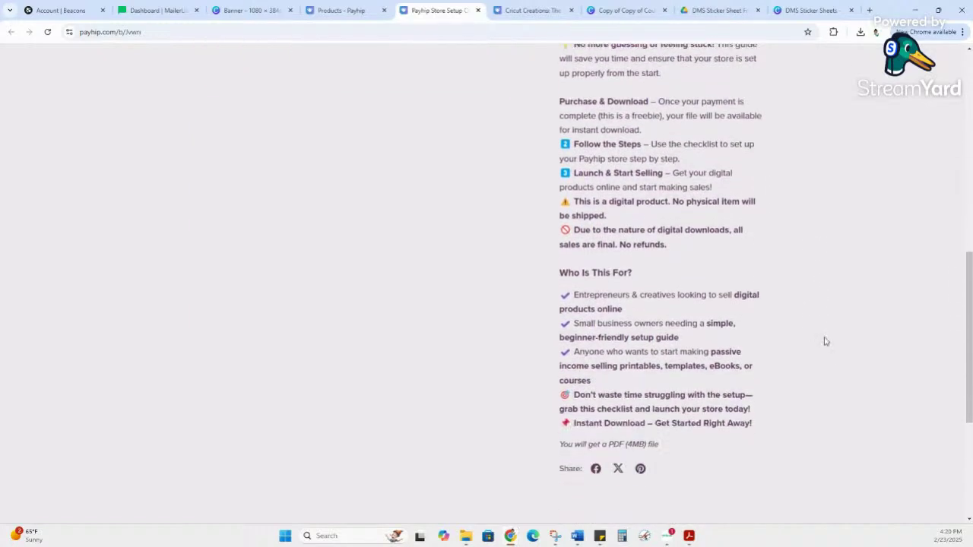
pyautogui.scroll(-1, 829, 346)
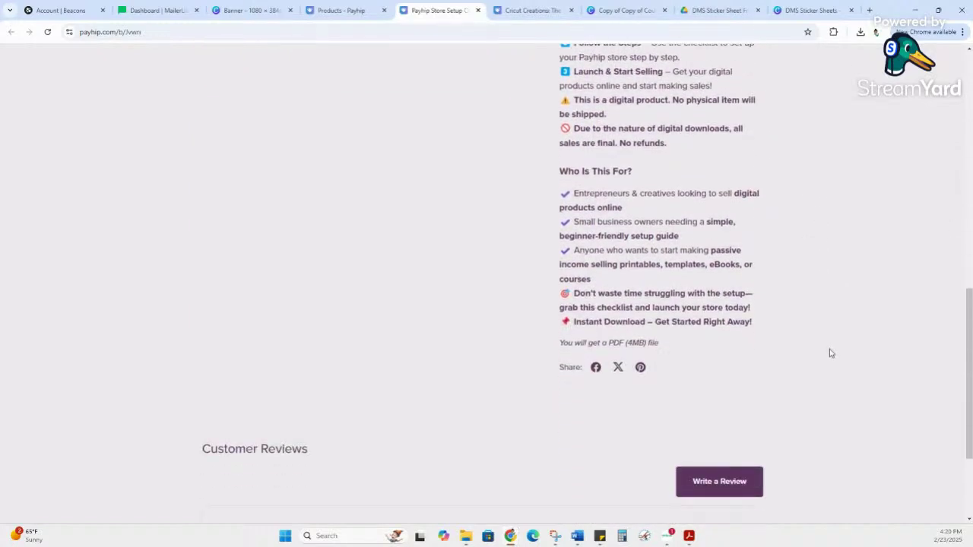
pyautogui.scroll(7, 830, 353)
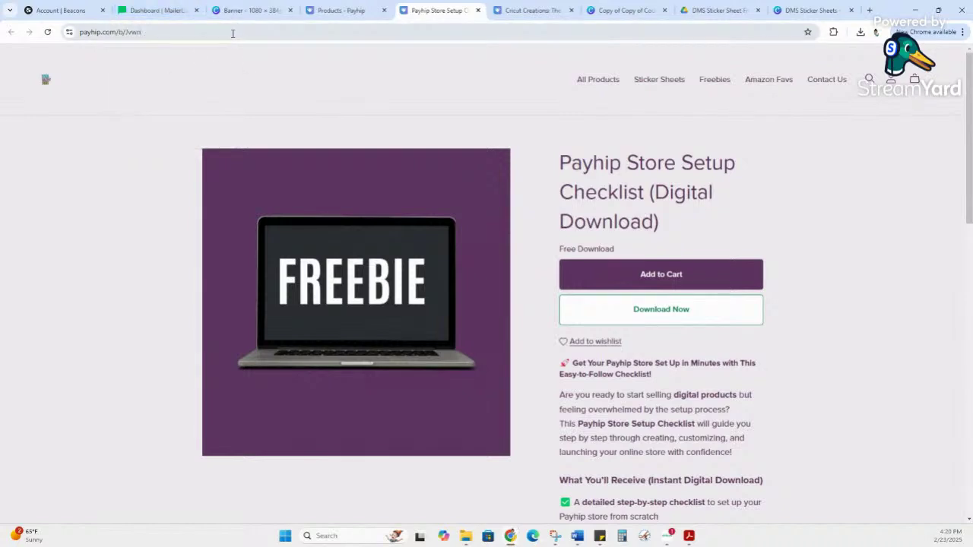
# Step: Copy the public checklist product page's web address
pyautogui.click(232, 34)
pyautogui.hotkey('ctrl', 'c')
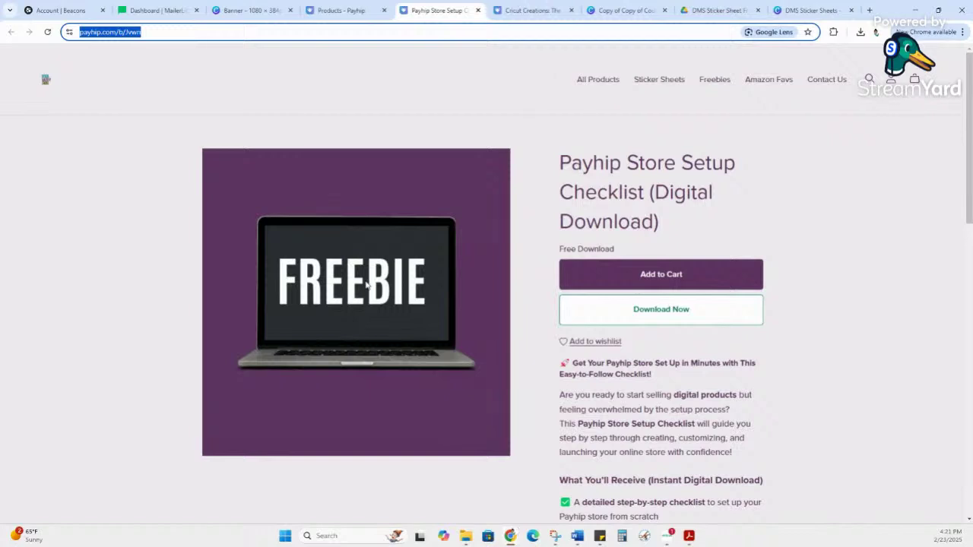
pyautogui.moveTo(557, 164); pyautogui.dragTo(686, 193)
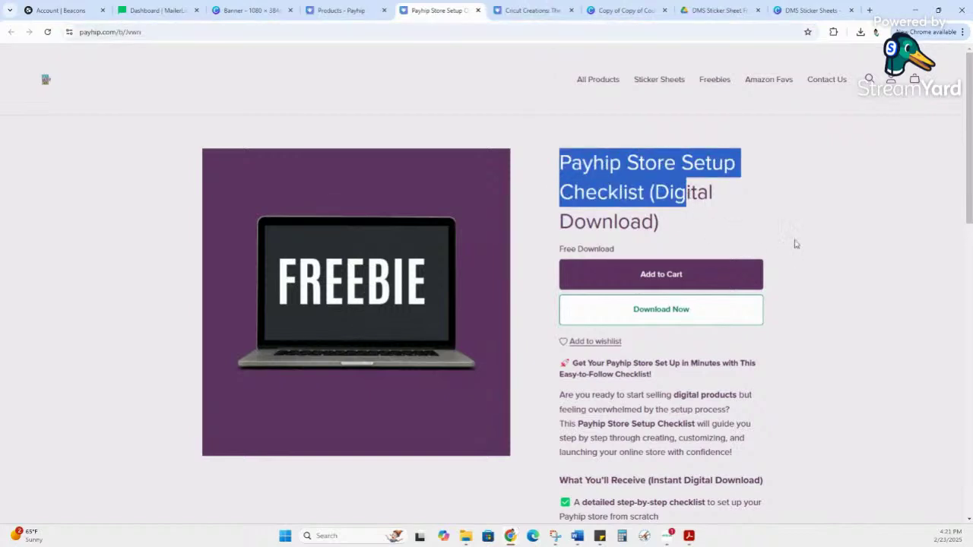
pyautogui.click(144, 32)
pyautogui.hotkey('ctrl', 'a')
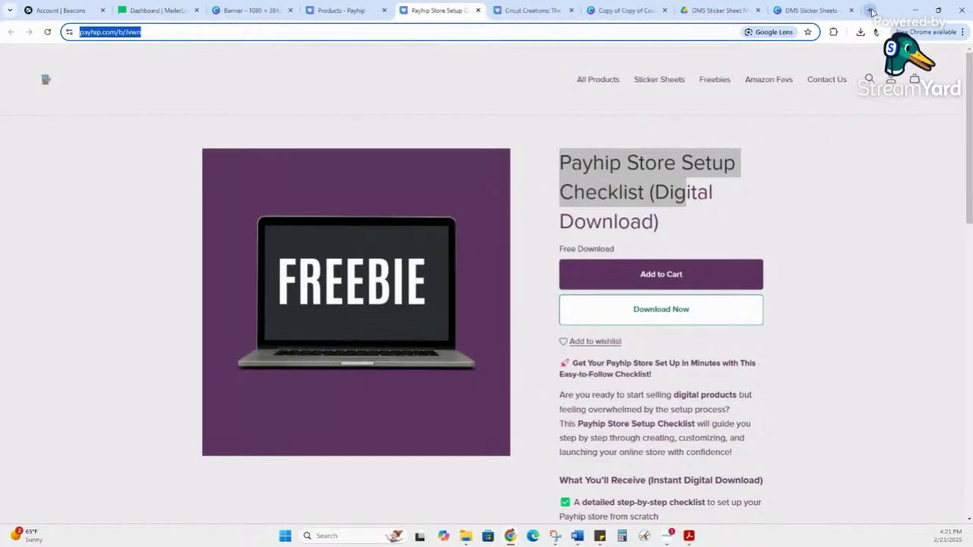
pyautogui.click(876, 12)
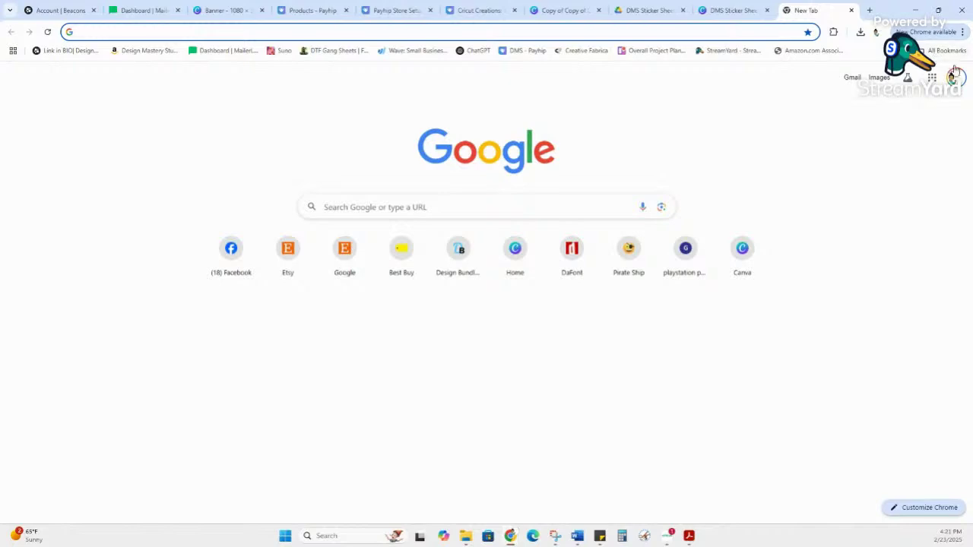
# Step: Load the copied checklist product link in a new Chrome Incognito window
pyautogui.click(963, 32)
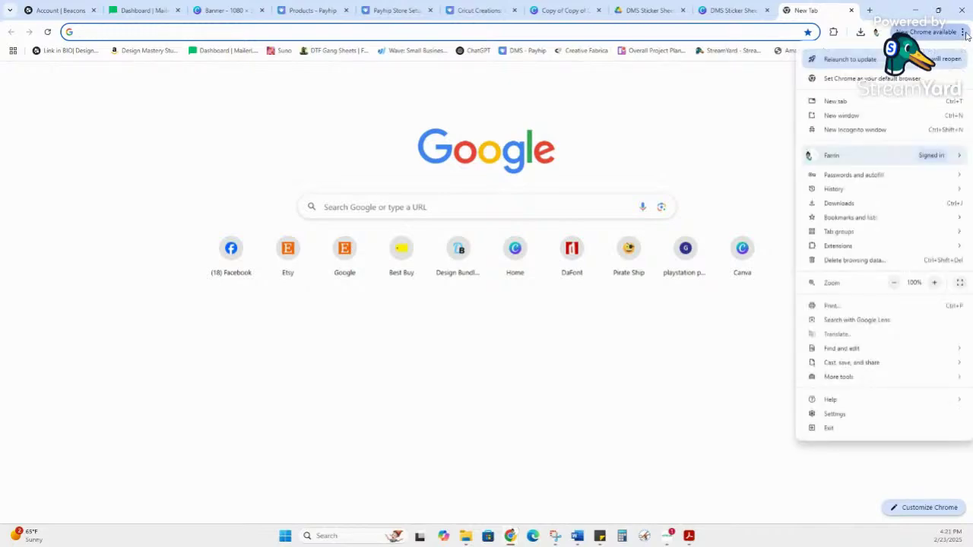
pyautogui.click(848, 131)
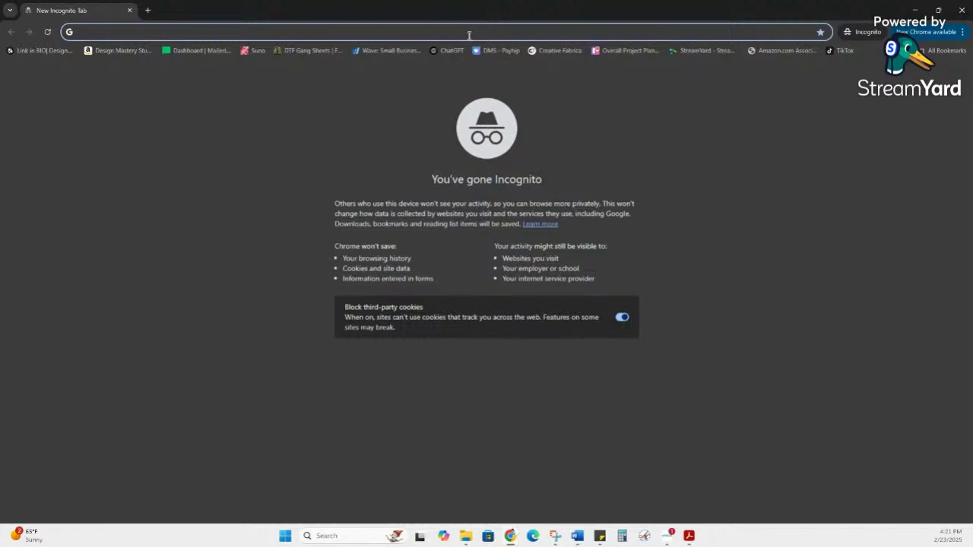
pyautogui.hotkey('ctrl', 'v')
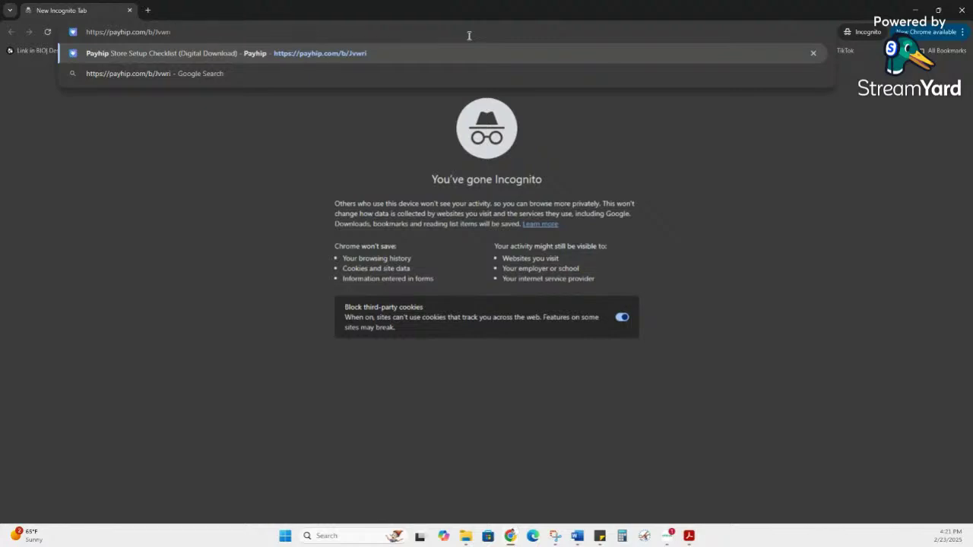
pyautogui.press('Return')
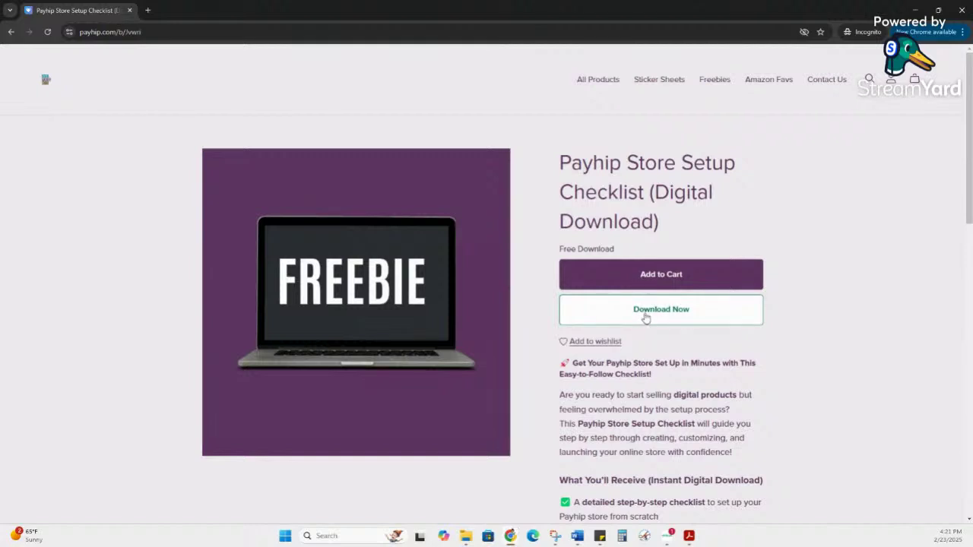
# Step: Confirm Download Now asks for an email, close that prompt, and minimize the incognito window
pyautogui.click(645, 318)
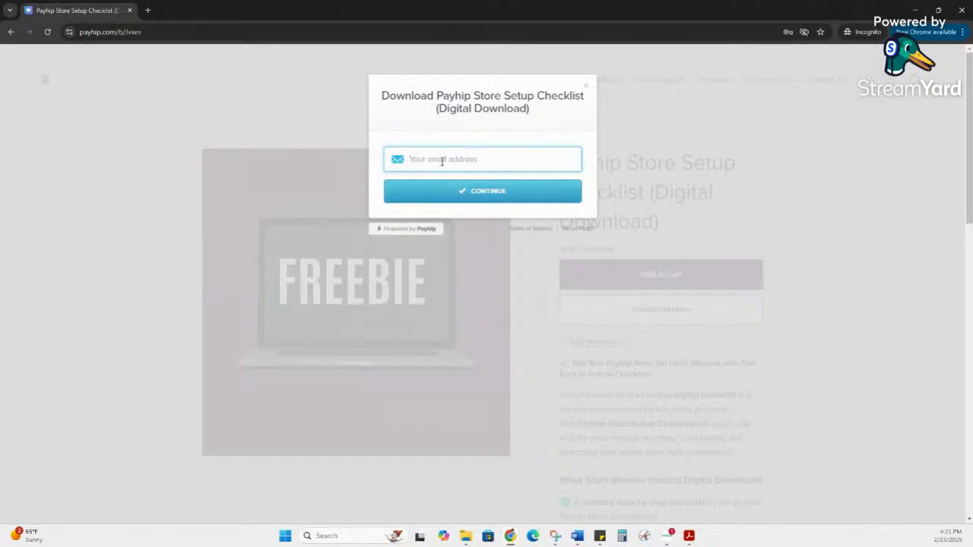
pyautogui.click(442, 161)
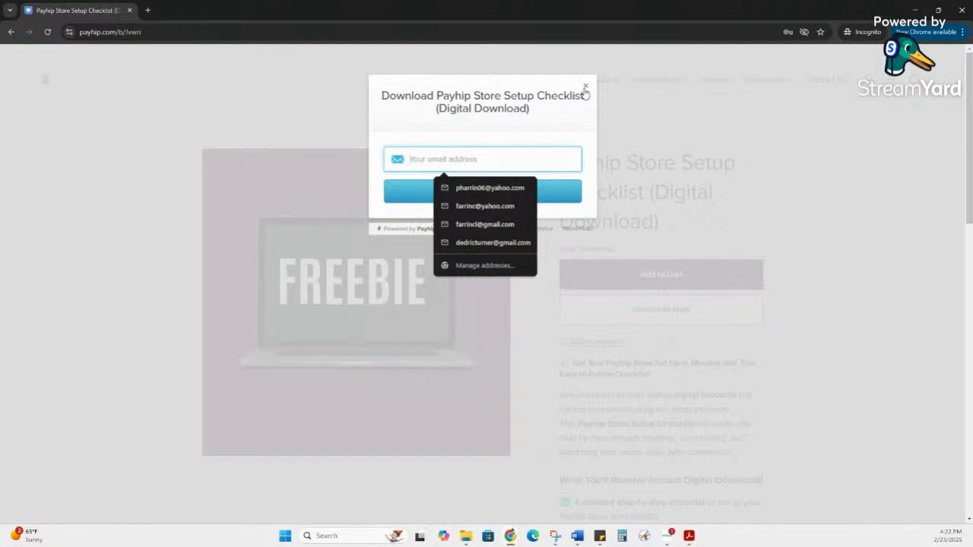
pyautogui.click(585, 91)
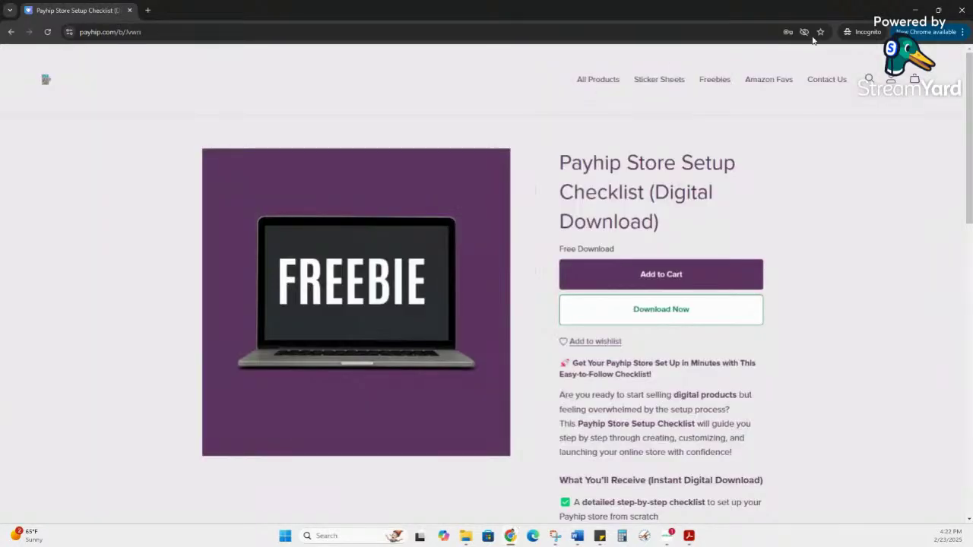
pyautogui.click(907, 7)
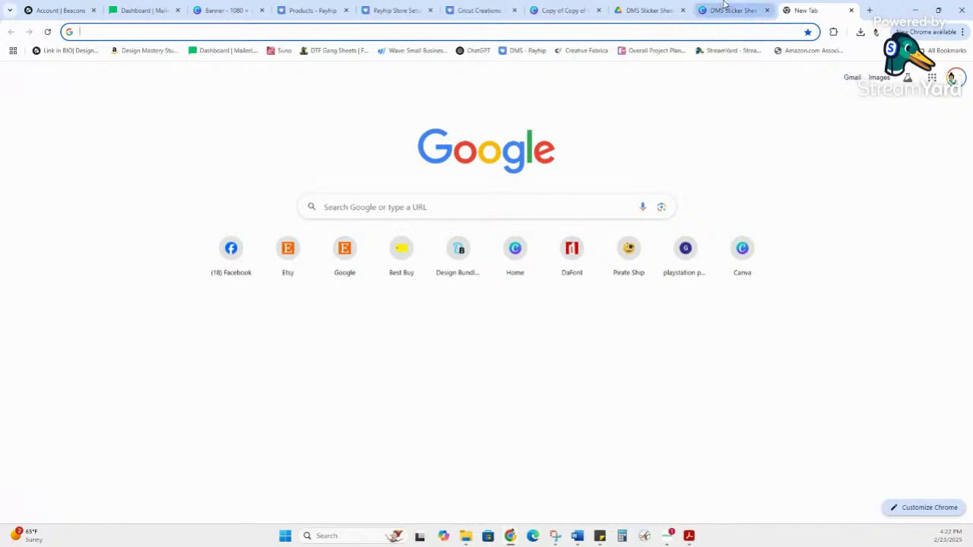
# Step: Return to the main Chrome window's Payhip Products tab
pyautogui.click(728, 9)
pyautogui.click(383, 11)
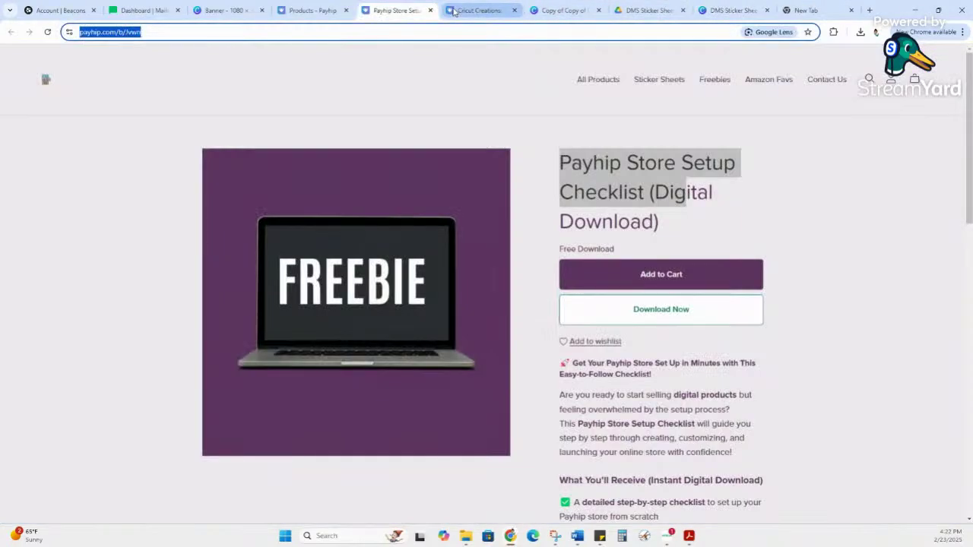
pyautogui.click(471, 12)
pyautogui.click(401, 11)
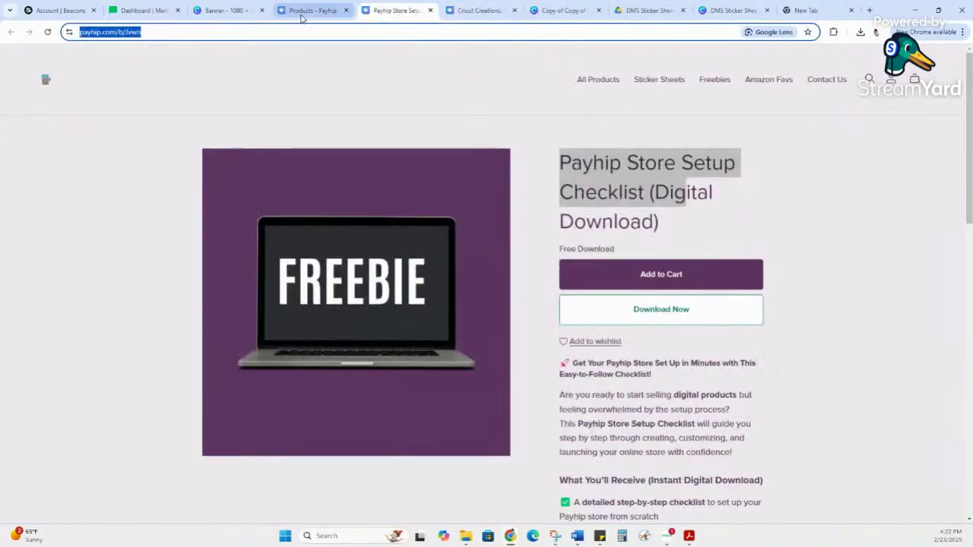
pyautogui.click(303, 13)
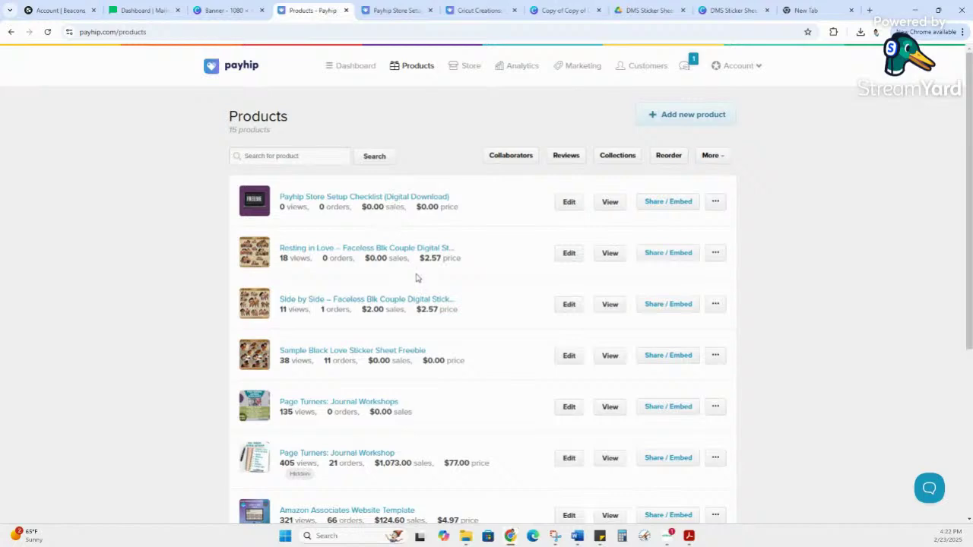
pyautogui.scroll(3, 416, 278)
pyautogui.scroll(1, 416, 278)
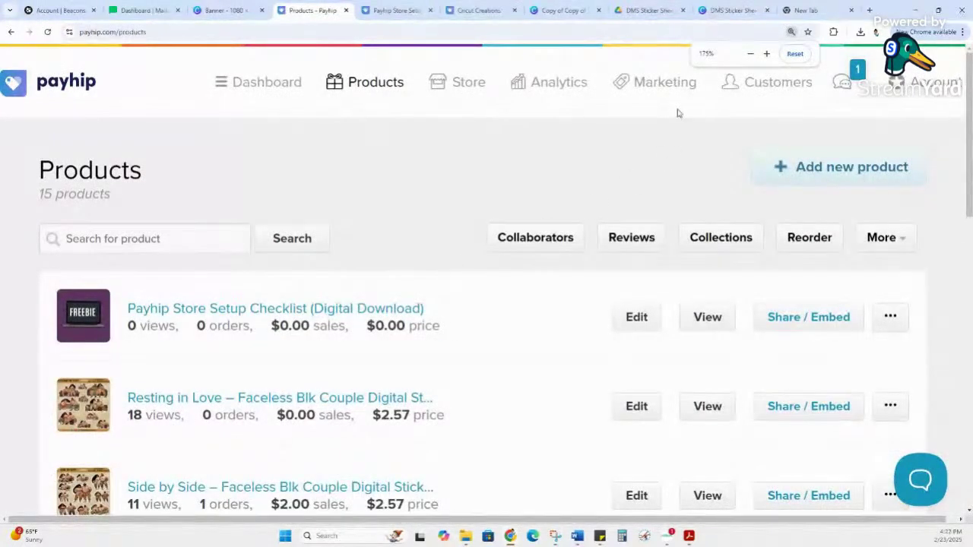
# Step: Open the Customers page showing the store's 132 orders
pyautogui.click(756, 83)
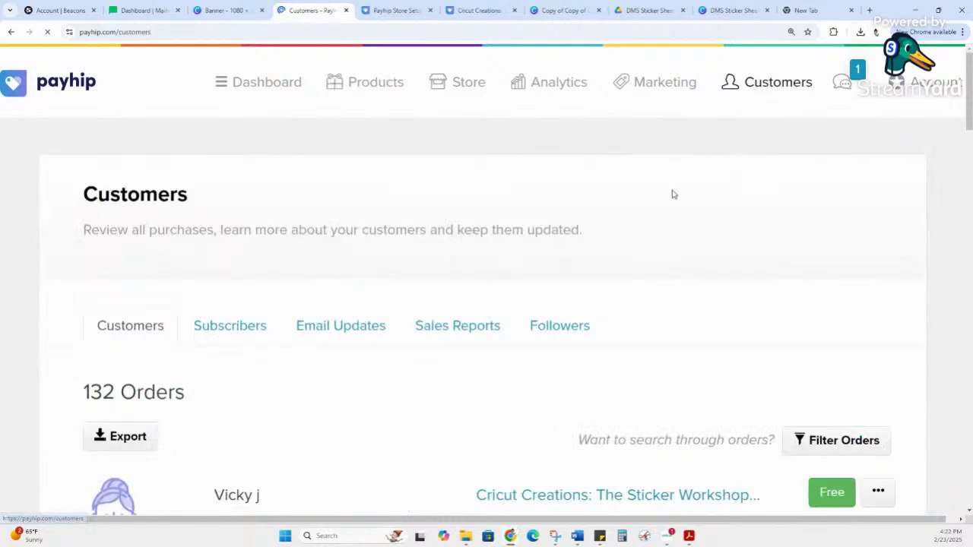
pyautogui.scroll(-2, 525, 278)
pyautogui.scroll(2, 524, 278)
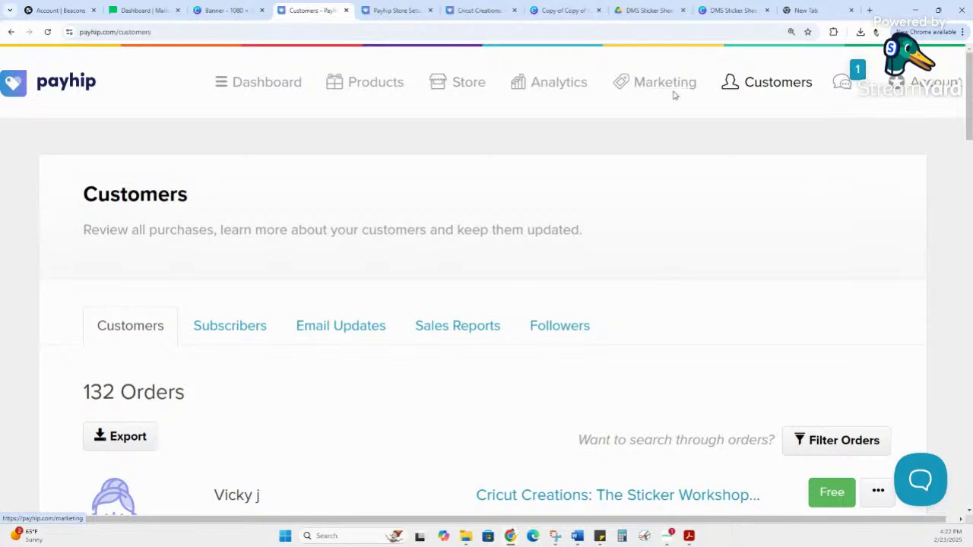
pyautogui.moveTo(909, 89)
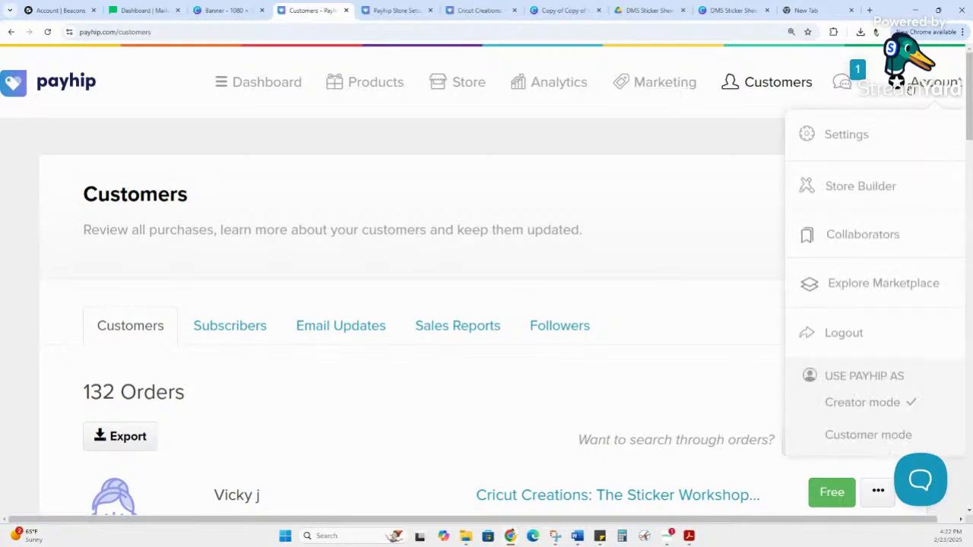
pyautogui.click(853, 137)
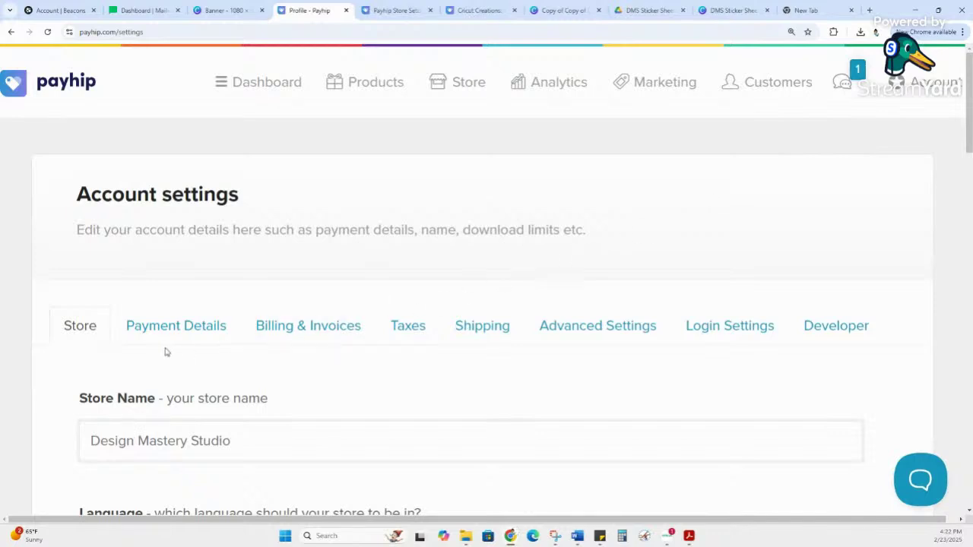
pyautogui.click(586, 327)
pyautogui.scroll(-5, 587, 325)
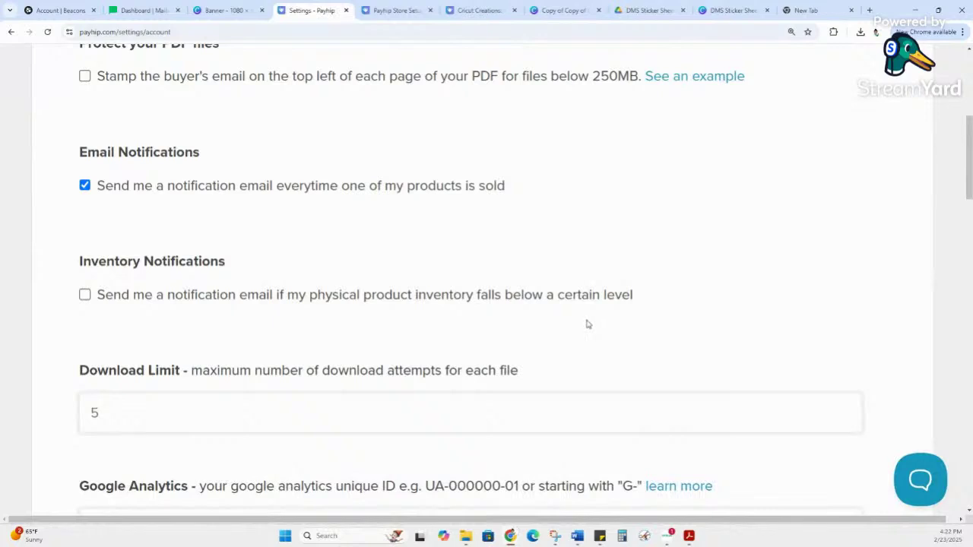
pyautogui.scroll(-3, 227, 187)
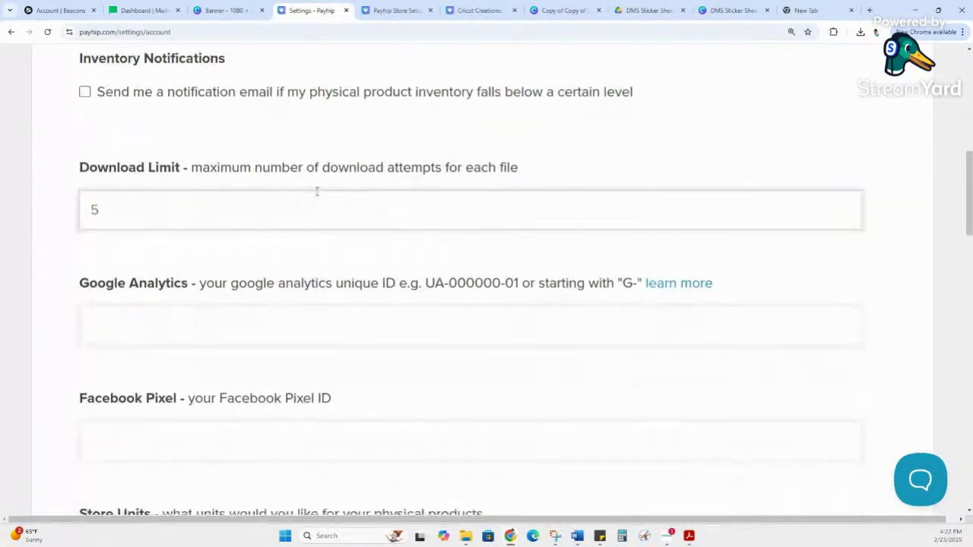
pyautogui.scroll(-6, 242, 183)
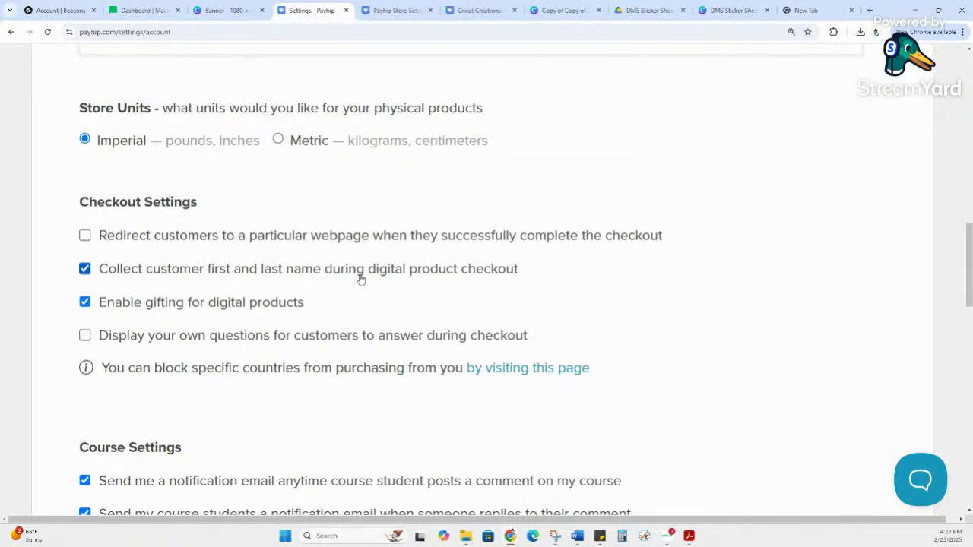
pyautogui.scroll(12, 361, 280)
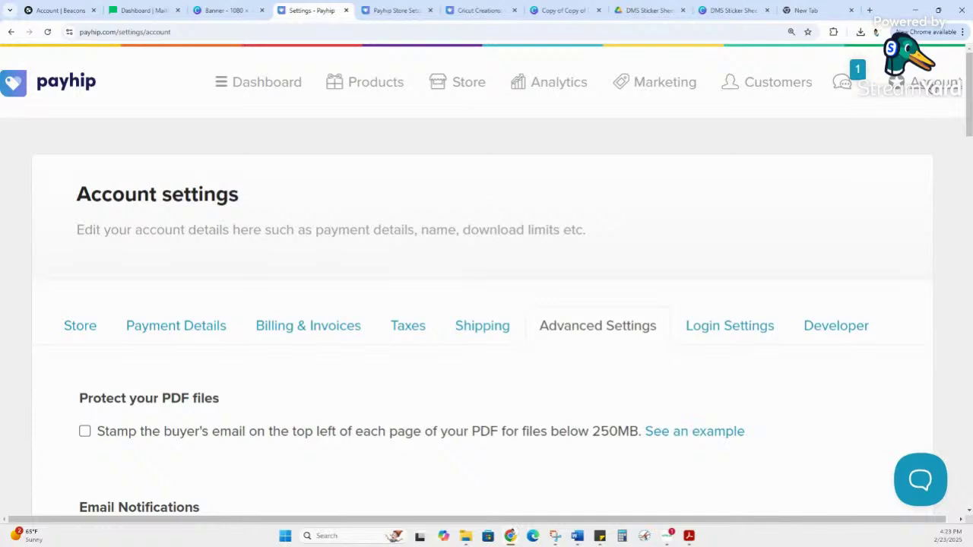
pyautogui.scroll(-1, 934, 89)
pyautogui.scroll(1, 933, 89)
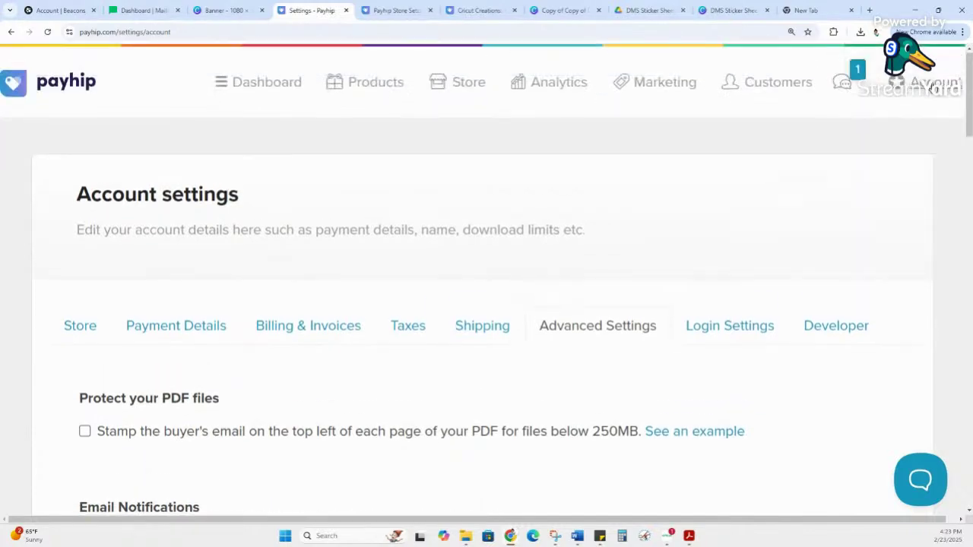
# Step: Review the Store Name field in the Store settings
pyautogui.click(175, 332)
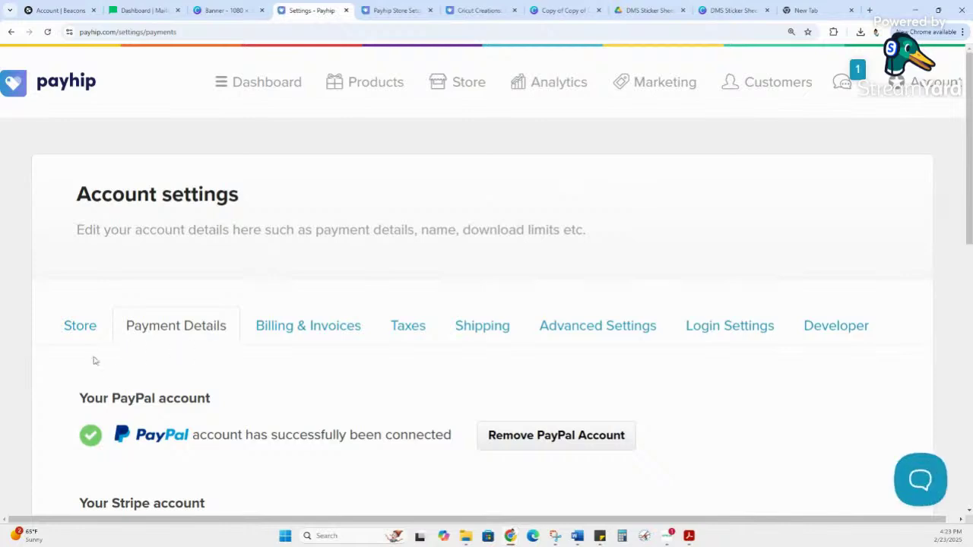
pyautogui.click(80, 325)
pyautogui.scroll(-4, 363, 329)
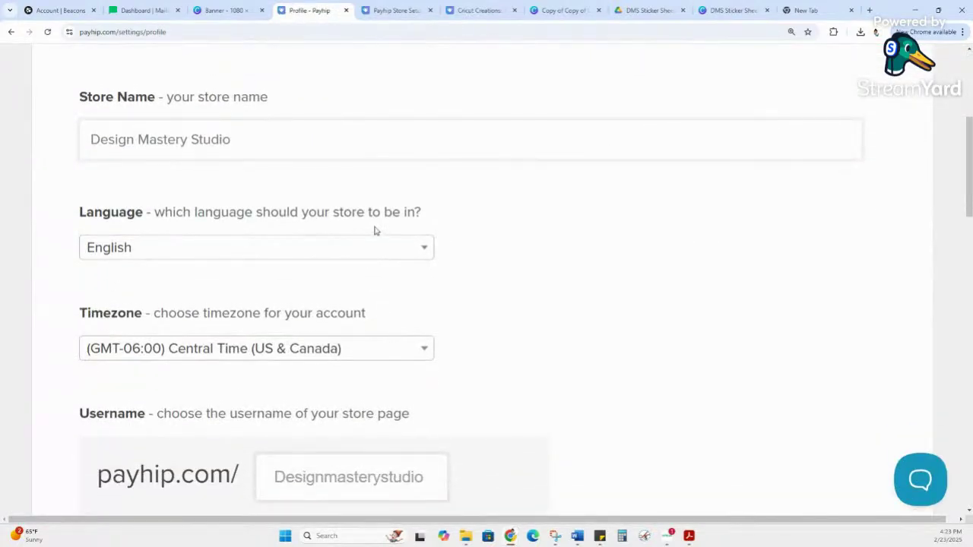
pyautogui.scroll(2, 373, 231)
pyautogui.click(238, 289)
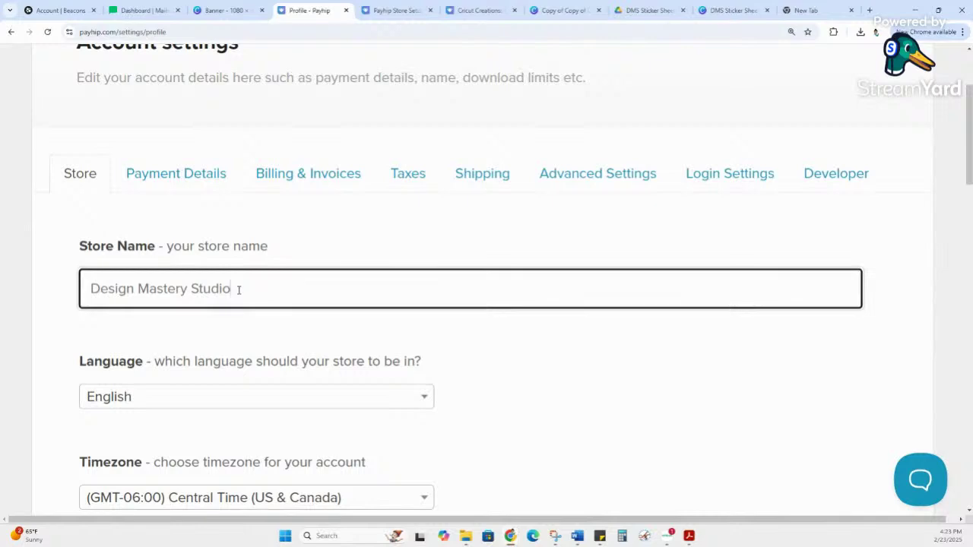
pyautogui.scroll(-1, 269, 306)
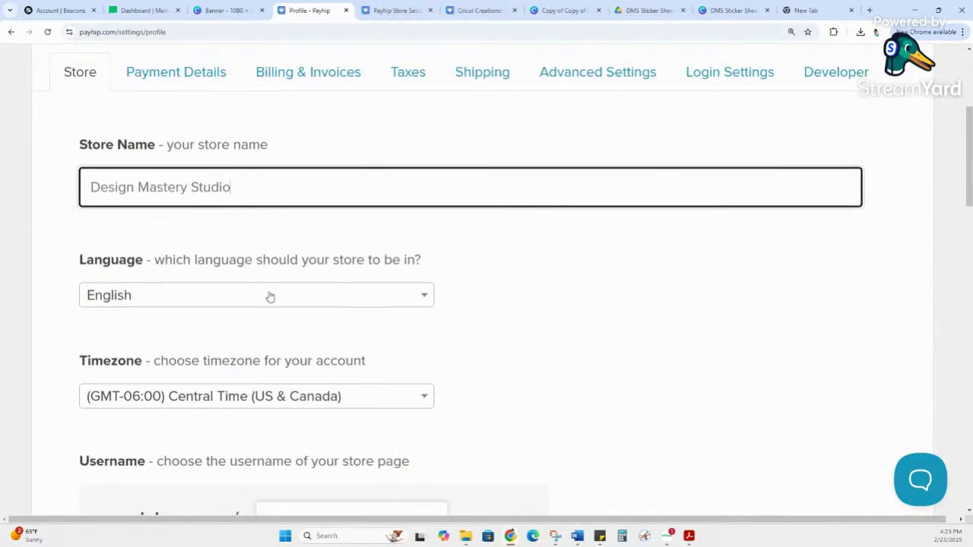
pyautogui.scroll(-2, 269, 297)
pyautogui.scroll(-2, 403, 256)
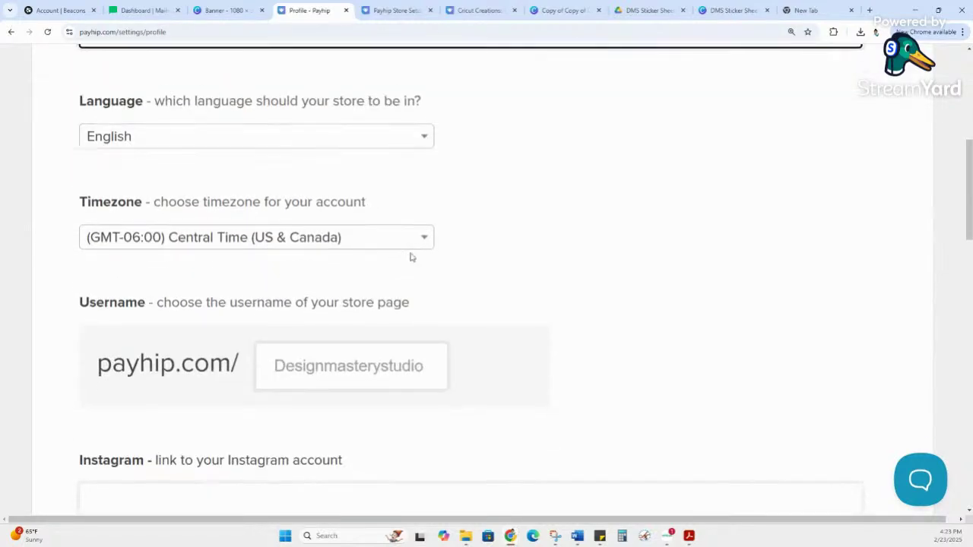
# Step: Check the store username, then return to Payment Details showing PayPal connected
pyautogui.click(304, 220)
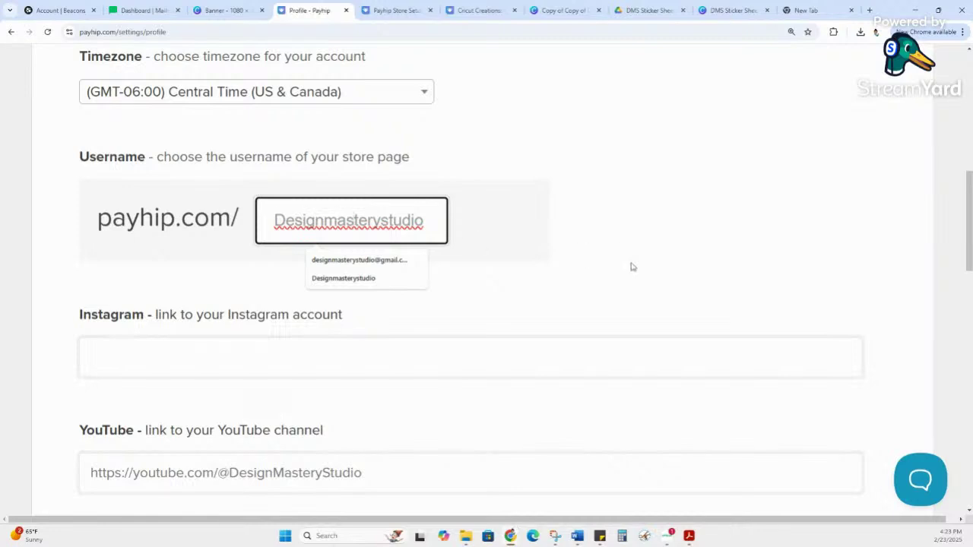
pyautogui.scroll(-3, 616, 276)
pyautogui.scroll(-5, 349, 258)
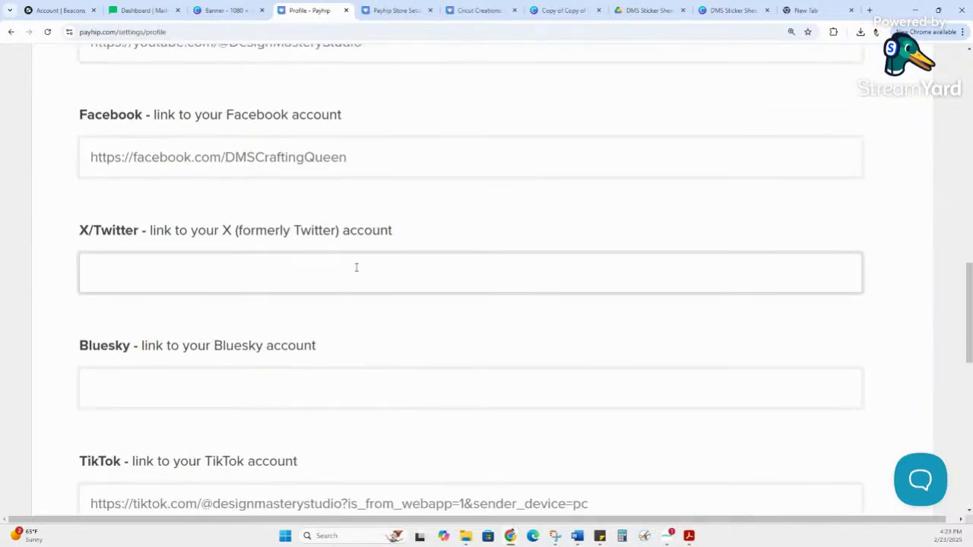
pyautogui.scroll(15, 358, 294)
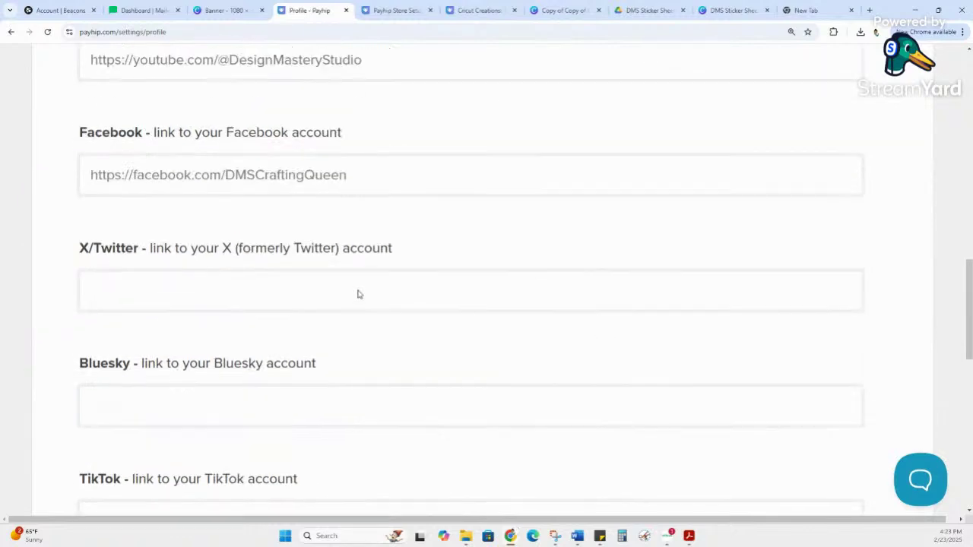
pyautogui.scroll(-1, 357, 294)
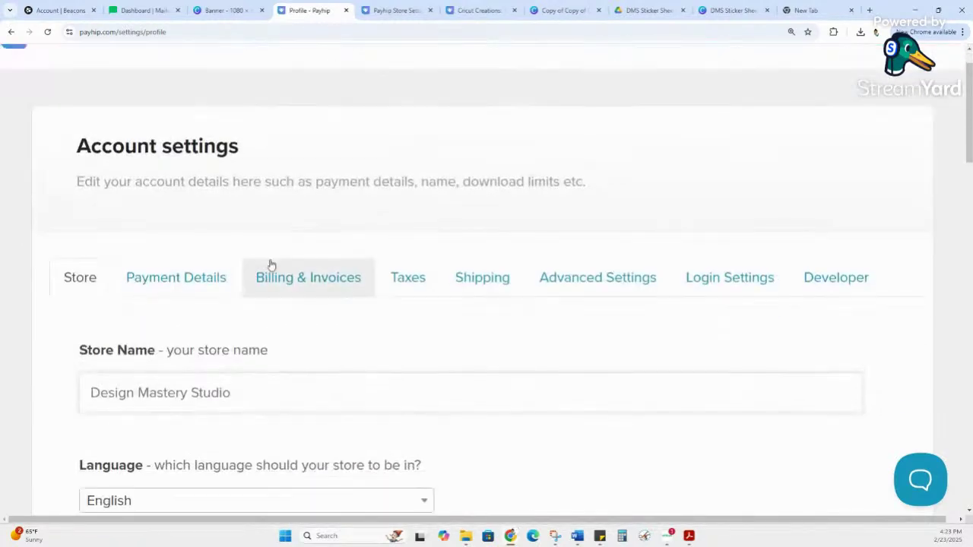
pyautogui.click(237, 276)
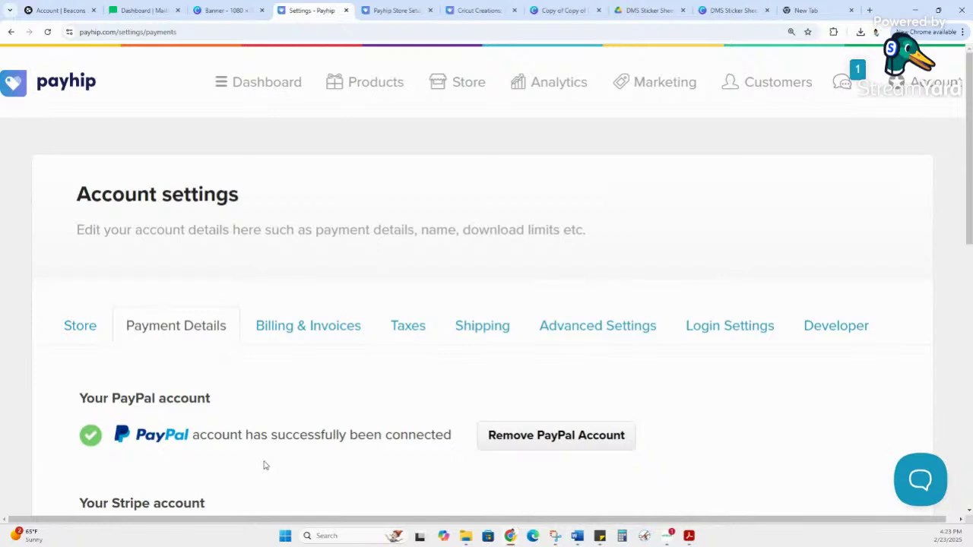
# Step: Compare plan transaction fees in Billing & Invoices: Free Forever 5%, Plus, and Pro with none
pyautogui.click(310, 338)
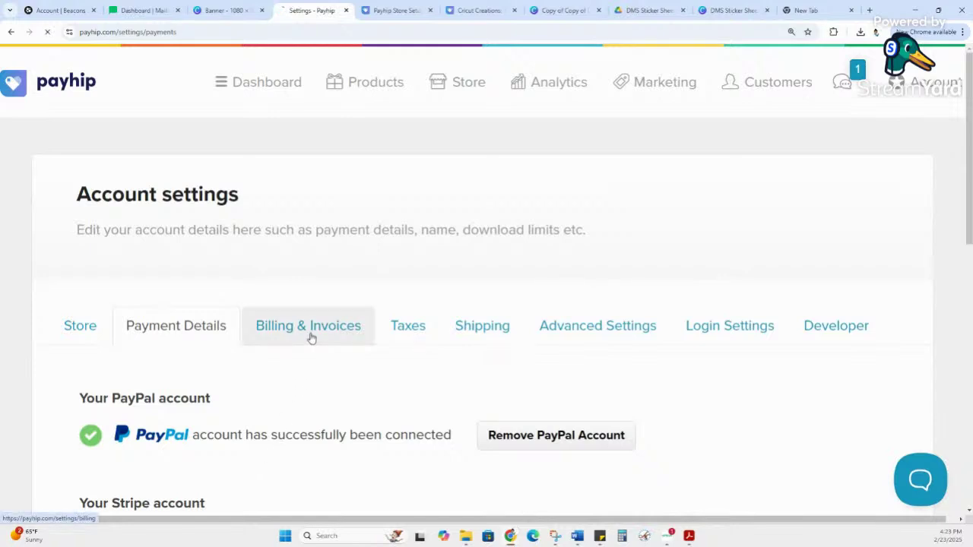
pyautogui.scroll(-1, 316, 335)
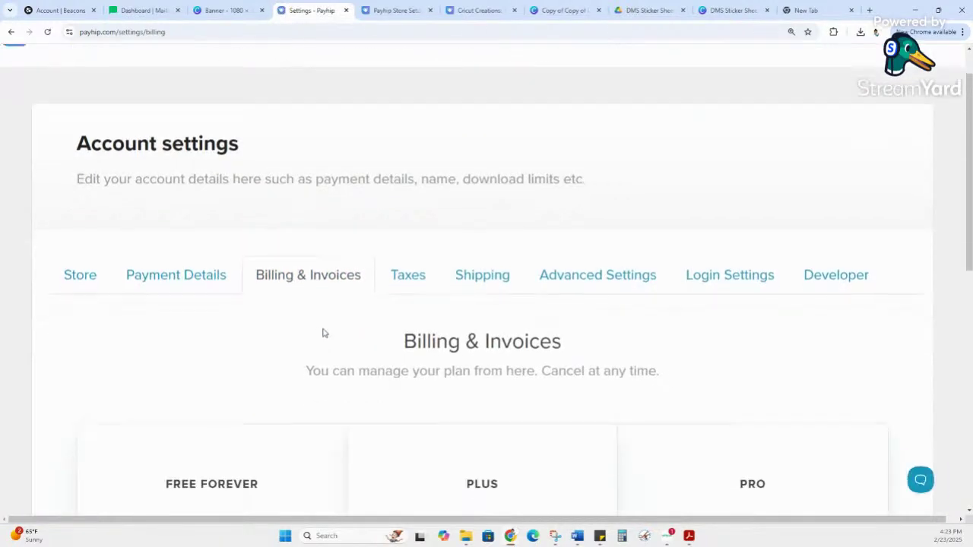
pyautogui.scroll(-5, 322, 333)
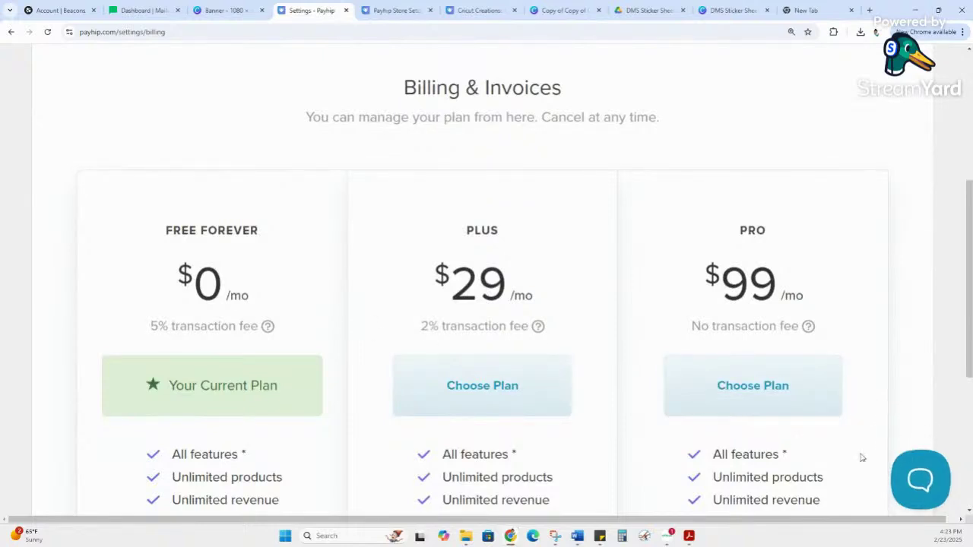
pyautogui.moveTo(149, 325); pyautogui.dragTo(265, 329)
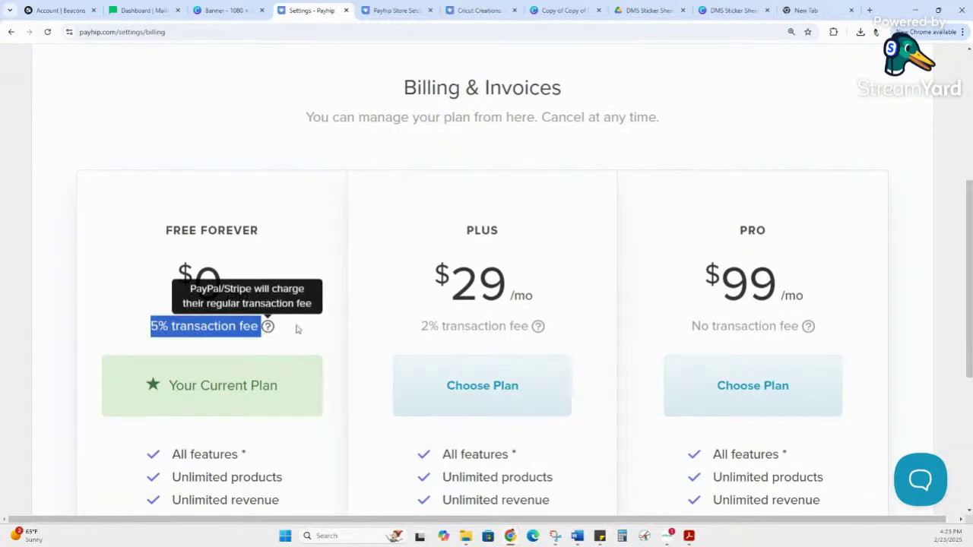
pyautogui.moveTo(428, 326); pyautogui.dragTo(523, 327)
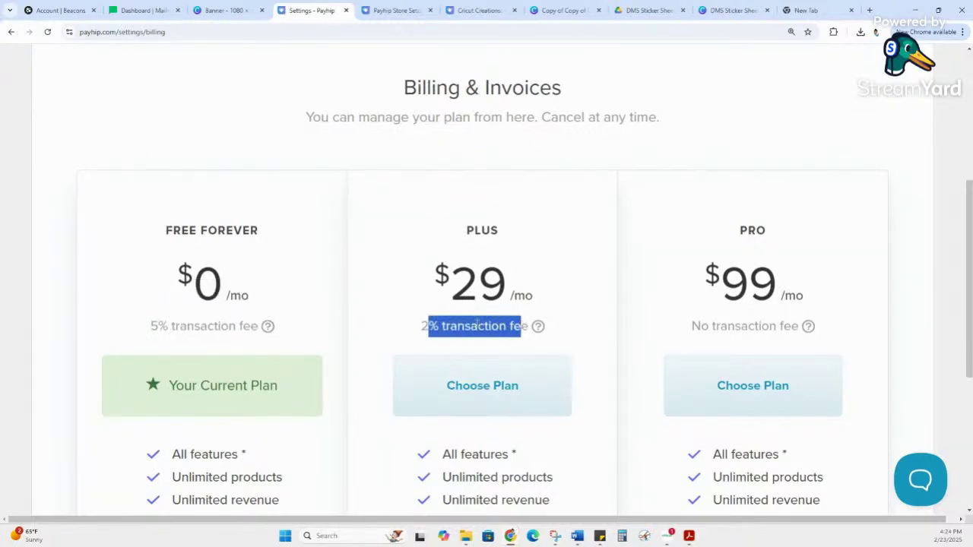
pyautogui.click(431, 329)
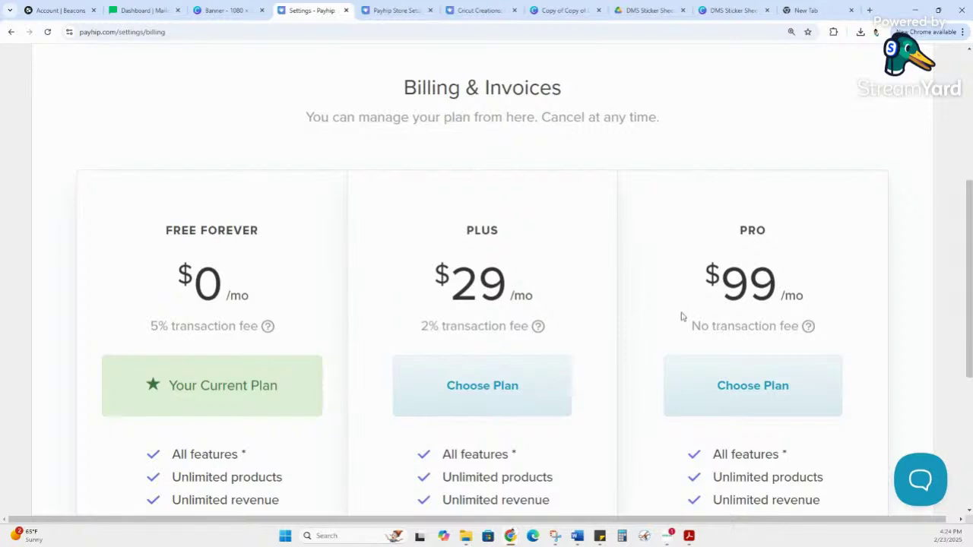
pyautogui.moveTo(691, 323); pyautogui.dragTo(717, 323)
pyautogui.scroll(-2, 686, 290)
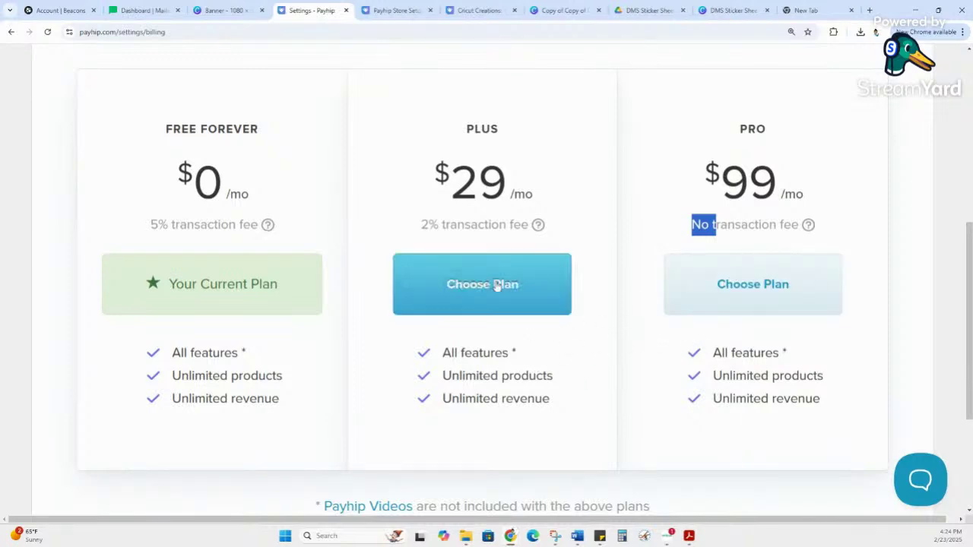
pyautogui.scroll(1, 654, 211)
pyautogui.scroll(7, 653, 212)
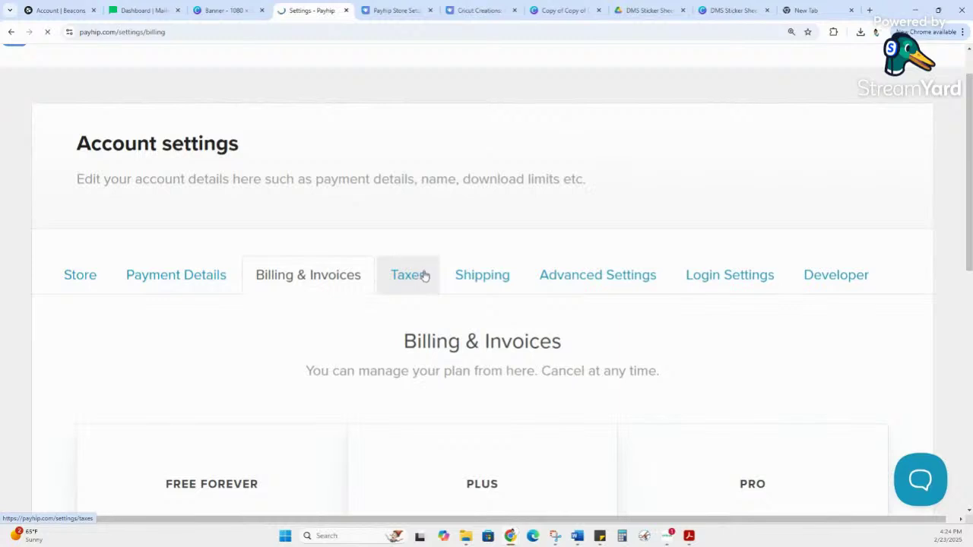
# Step: Check the Taxes settings, then Shipping, where the General profile has no rates
pyautogui.click(422, 277)
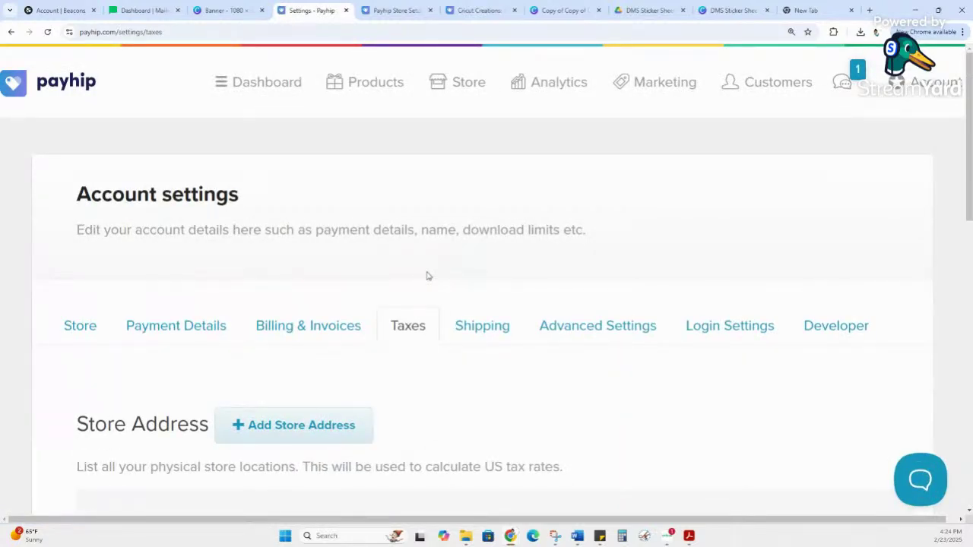
pyautogui.click(504, 331)
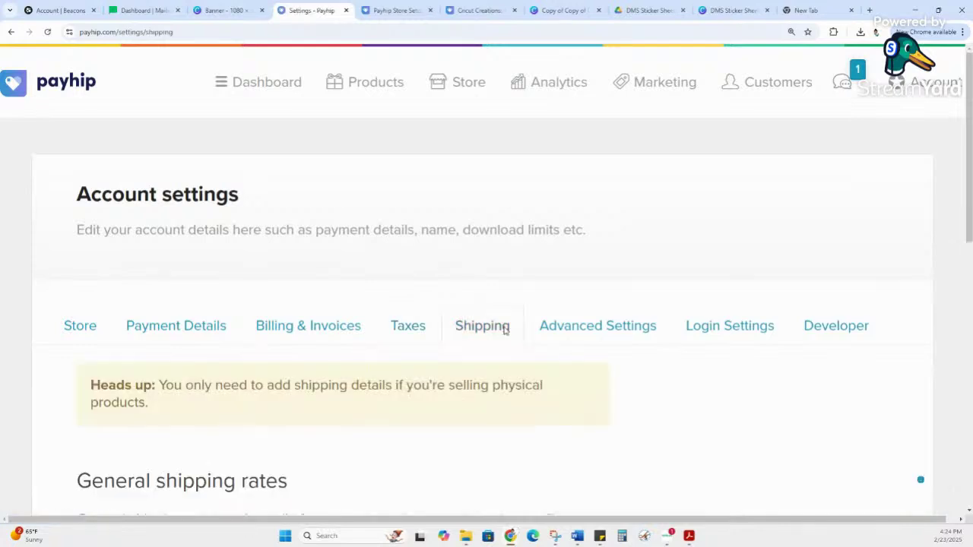
pyautogui.scroll(-1, 504, 330)
pyautogui.scroll(-2, 506, 329)
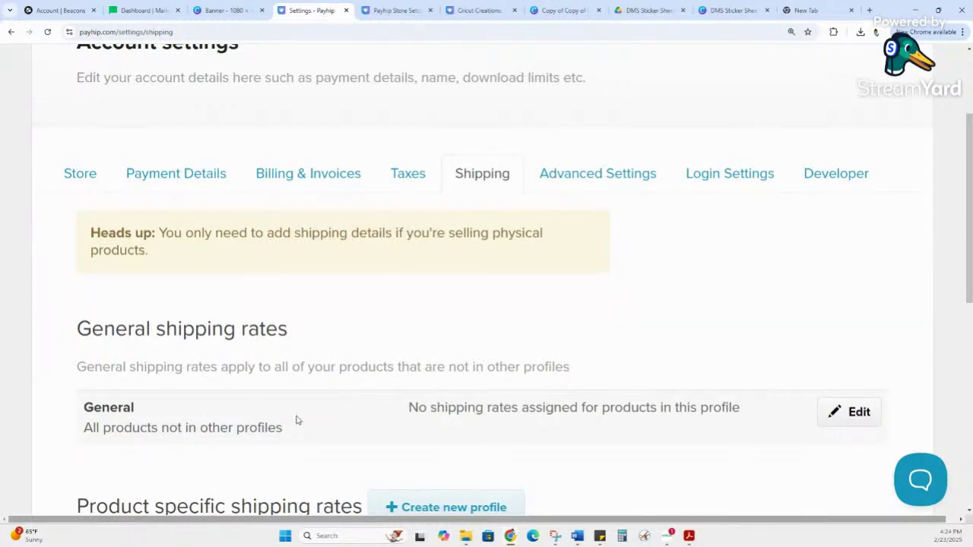
pyautogui.scroll(1, 529, 333)
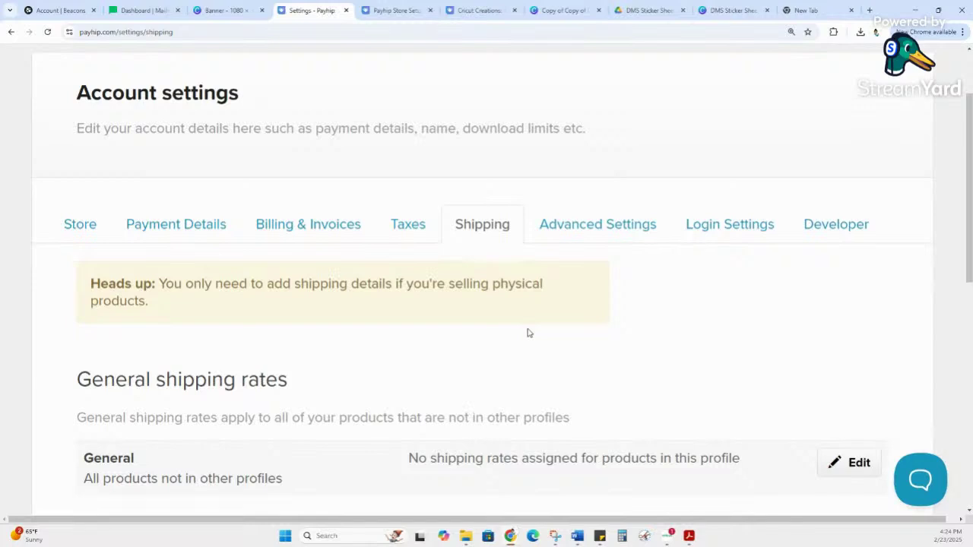
pyautogui.click(596, 227)
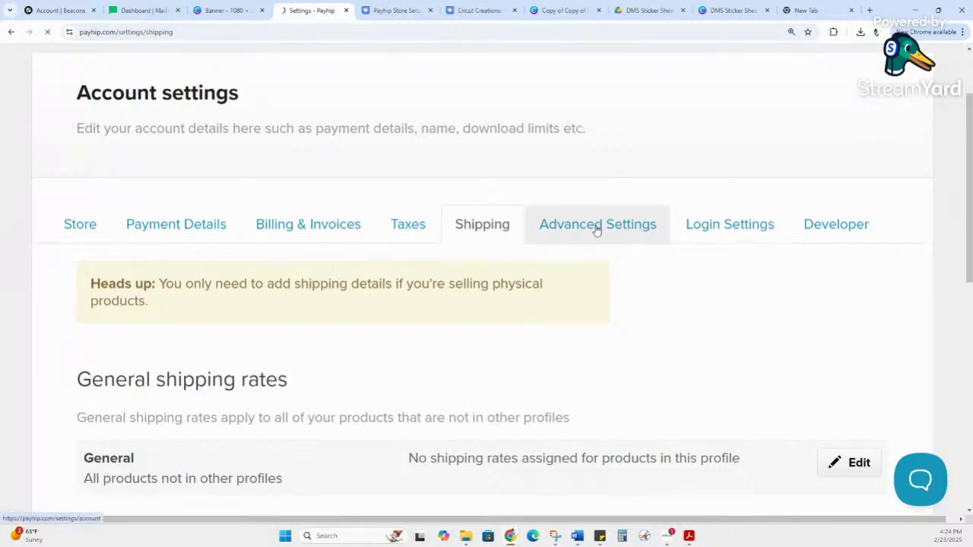
# Step: Leave Inventory Notifications unchecked so no low-inventory emails are sent for physical products
pyautogui.scroll(-2, 475, 315)
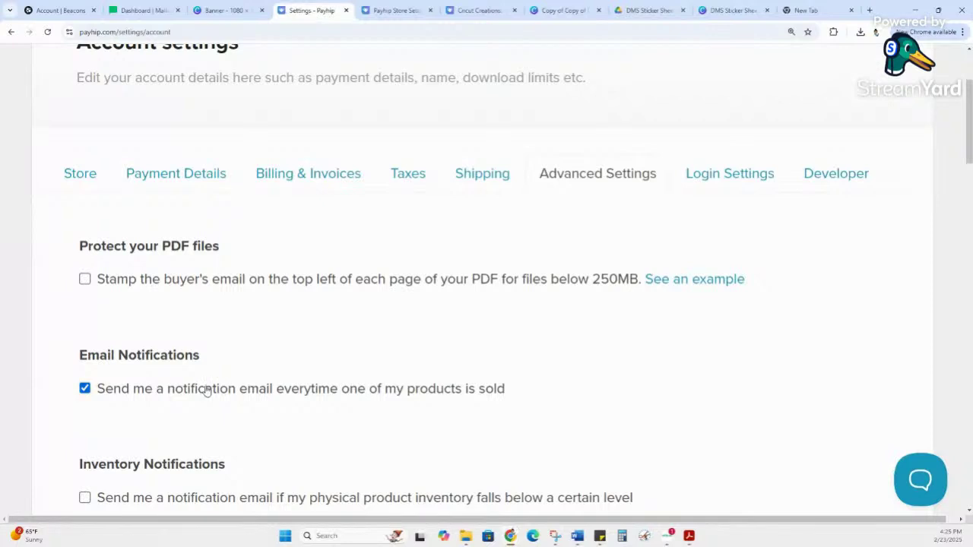
pyautogui.scroll(-2, 215, 389)
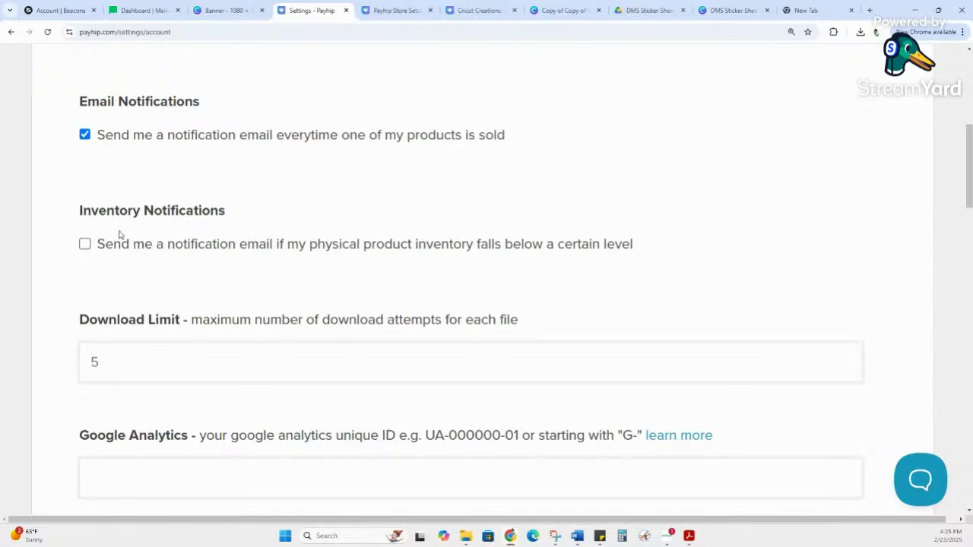
pyautogui.click(118, 243)
pyautogui.click(658, 258)
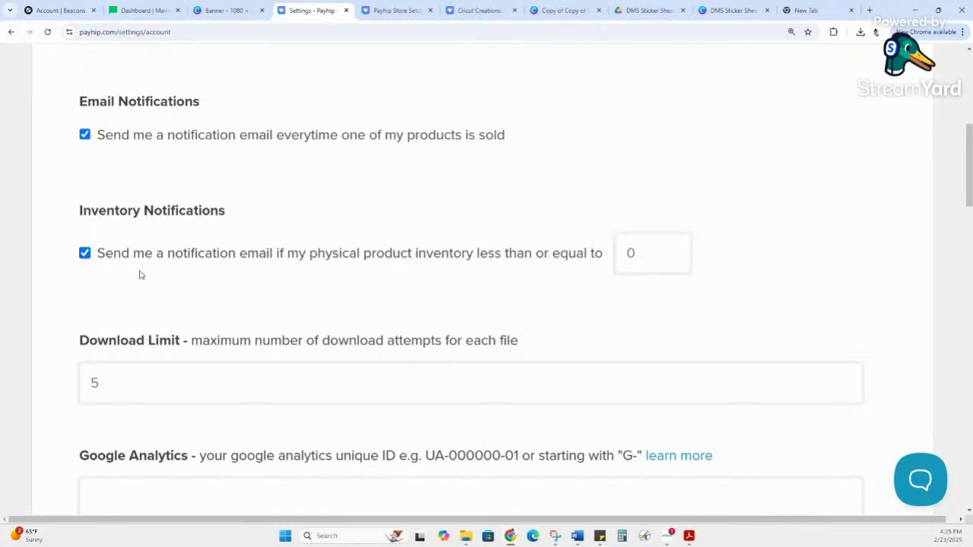
pyautogui.click(85, 253)
# Step: Minimize the browser with Win+D so the Windows desktop shows
pyautogui.scroll(-2, 86, 259)
pyautogui.scroll(-1, 87, 260)
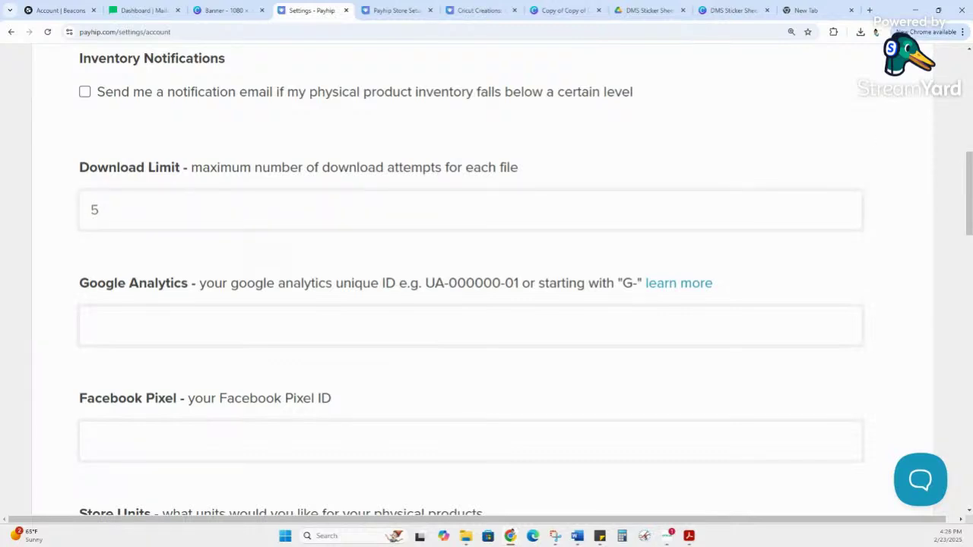
pyautogui.press('super+d')
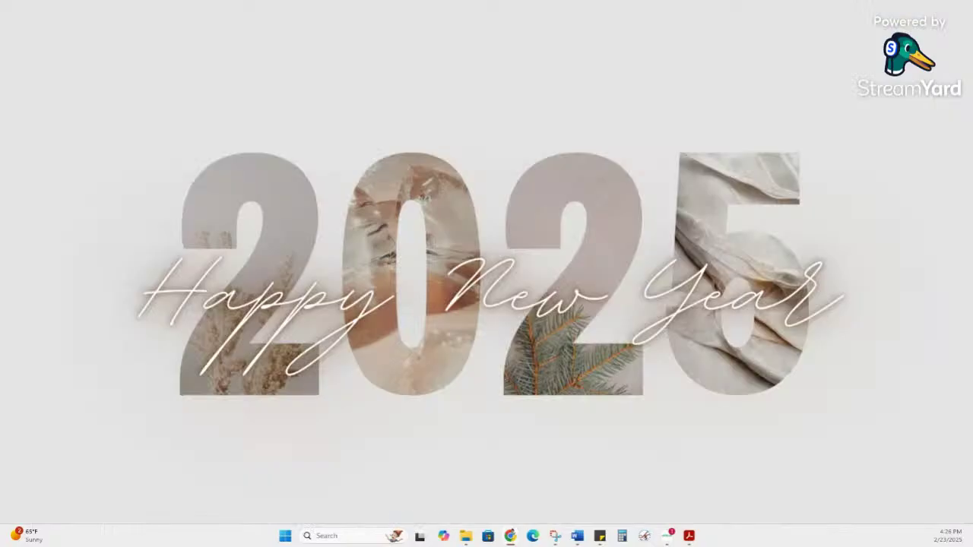
# Step: Restore Chrome over the desktop, showing Payhip's advanced settings with download limit 5
pyautogui.press('super+d')
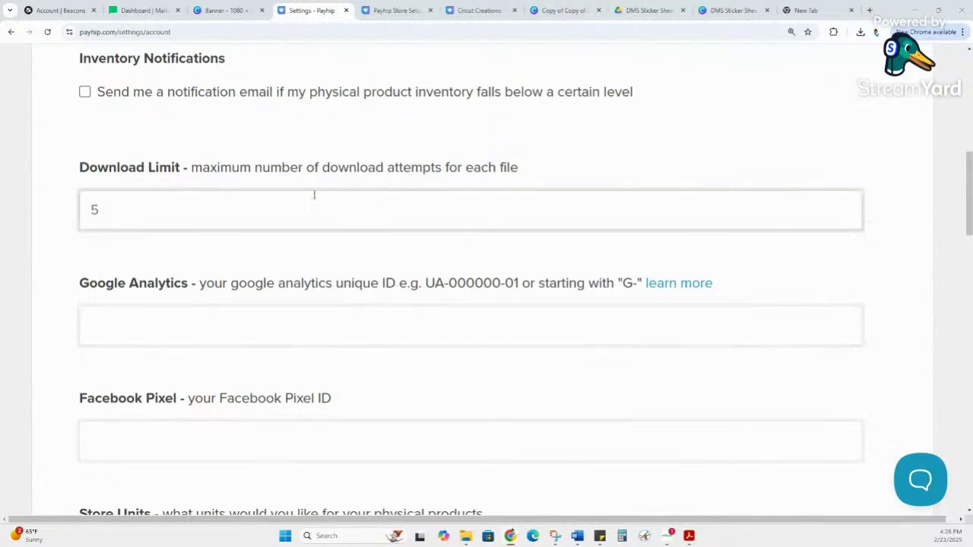
# Step: Scroll through Advanced Settings, reviewing the Imperial units (pounds) option
pyautogui.scroll(-3, 195, 198)
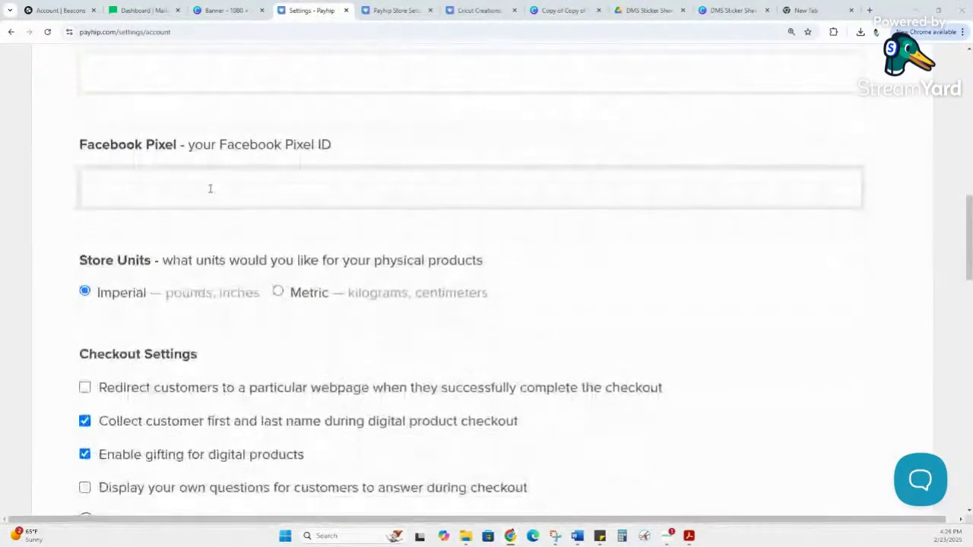
pyautogui.scroll(3, 138, 305)
pyautogui.scroll(-4, 291, 226)
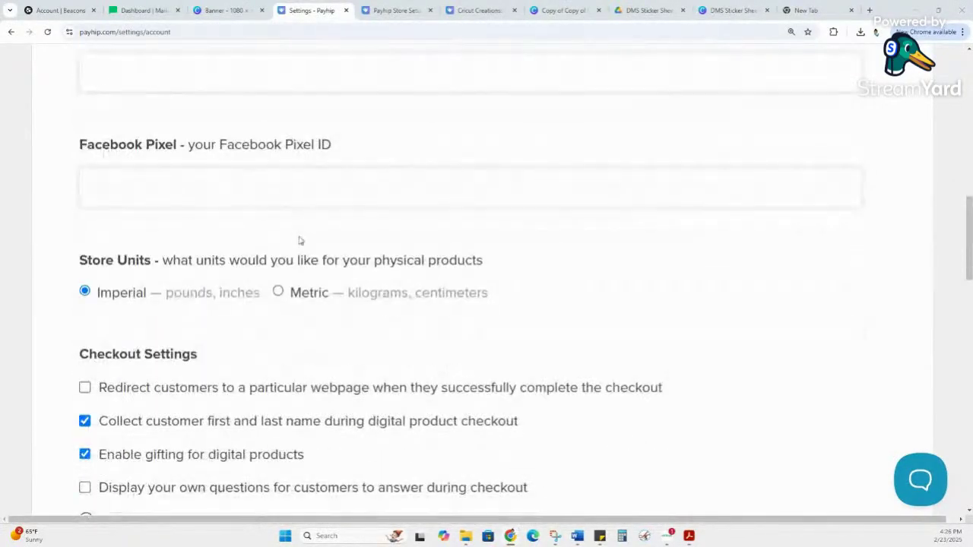
pyautogui.moveTo(173, 196); pyautogui.dragTo(221, 196)
pyautogui.click(221, 196)
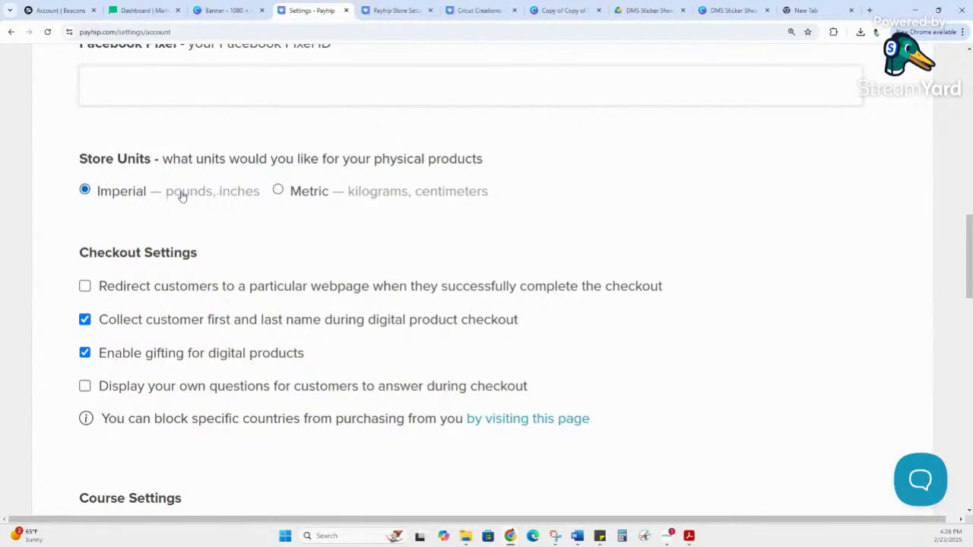
pyautogui.scroll(-1, 180, 347)
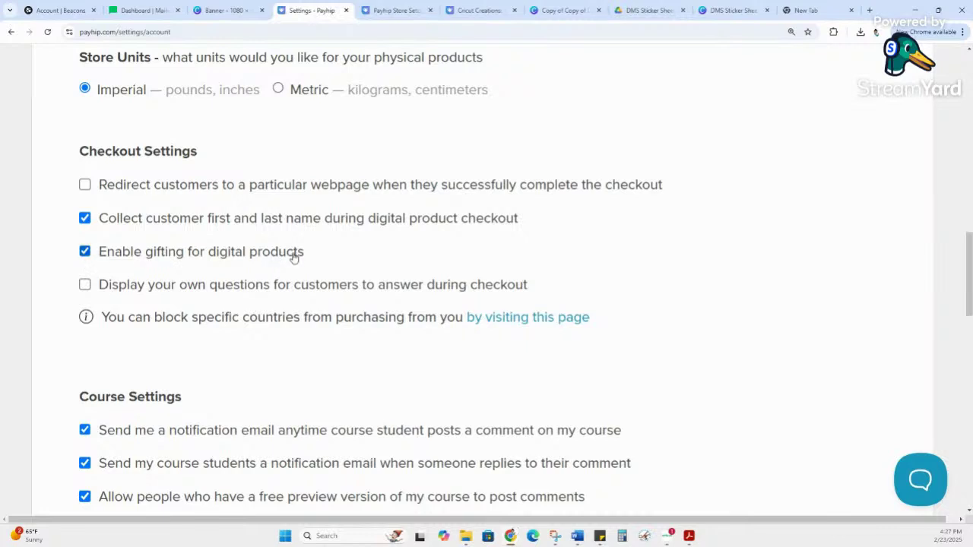
# Step: Tick then untick 'Display your own questions', leaving custom checkout questions off
pyautogui.click(236, 286)
pyautogui.scroll(-2, 174, 298)
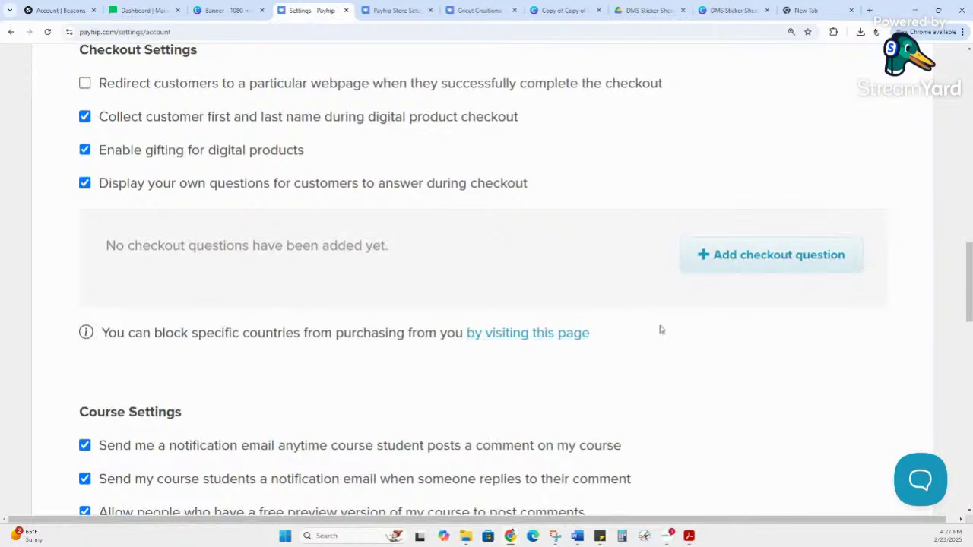
pyautogui.click(85, 183)
# Step: Review the email receipt subject line, scroll back to the top, and switch to the New Tab
pyautogui.scroll(-2, 217, 303)
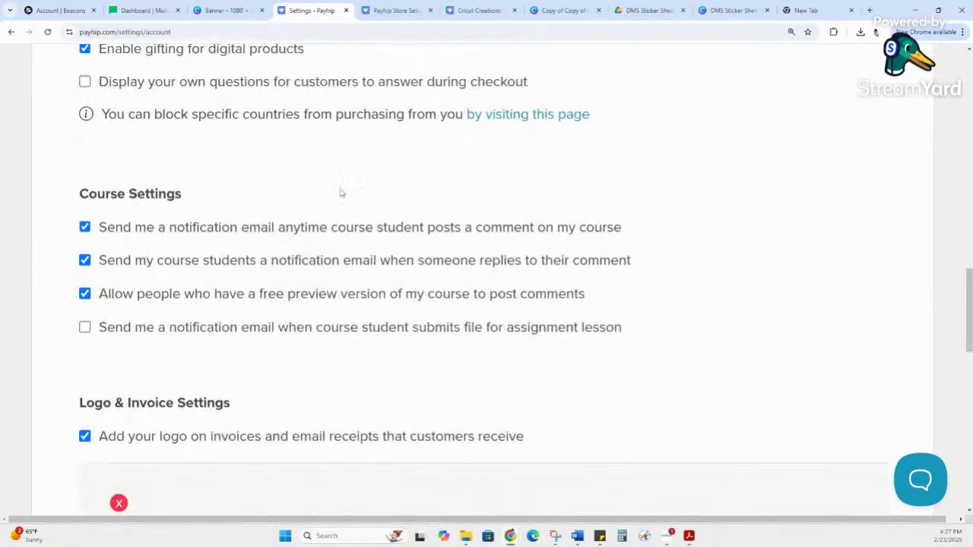
pyautogui.scroll(-1, 352, 257)
pyautogui.scroll(-4, 393, 267)
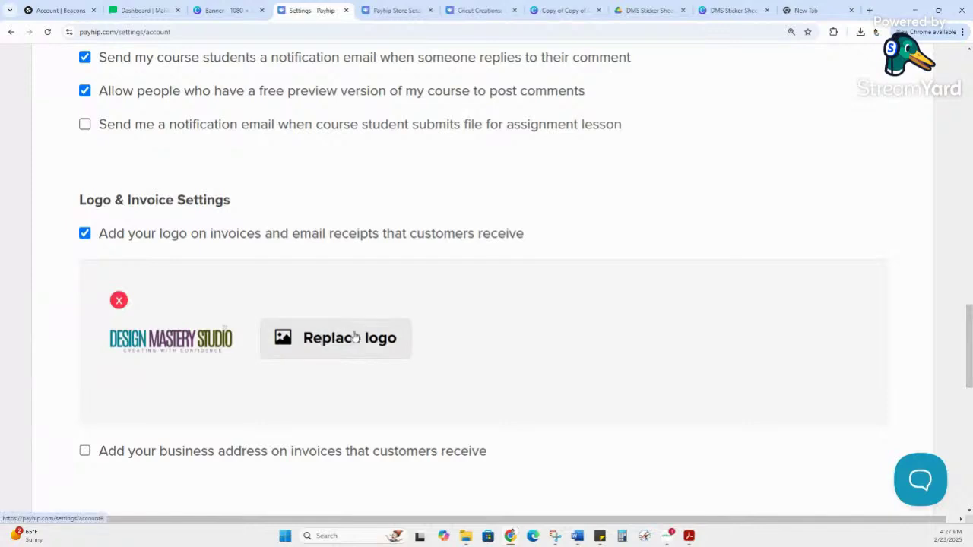
pyautogui.scroll(-4, 423, 348)
pyautogui.scroll(-5, 438, 348)
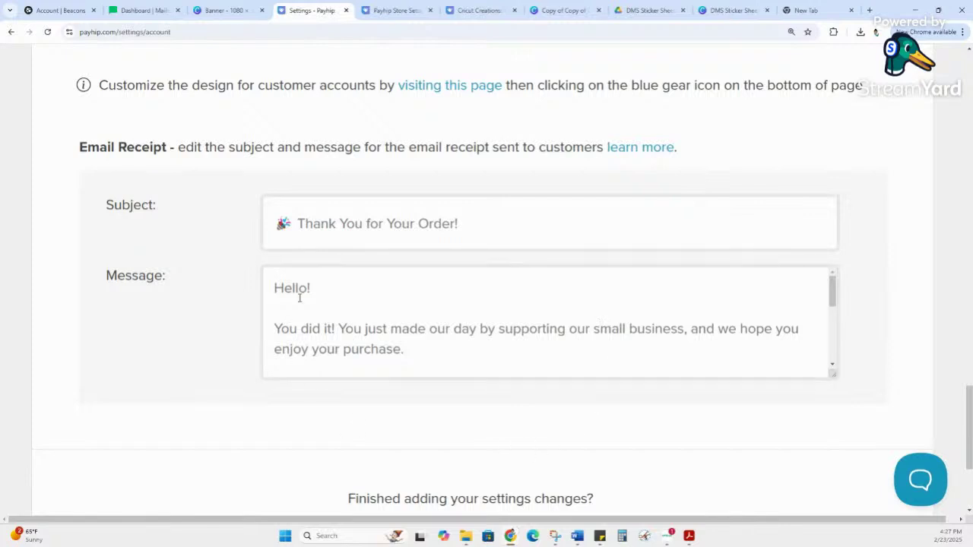
pyautogui.moveTo(493, 219); pyautogui.dragTo(245, 226)
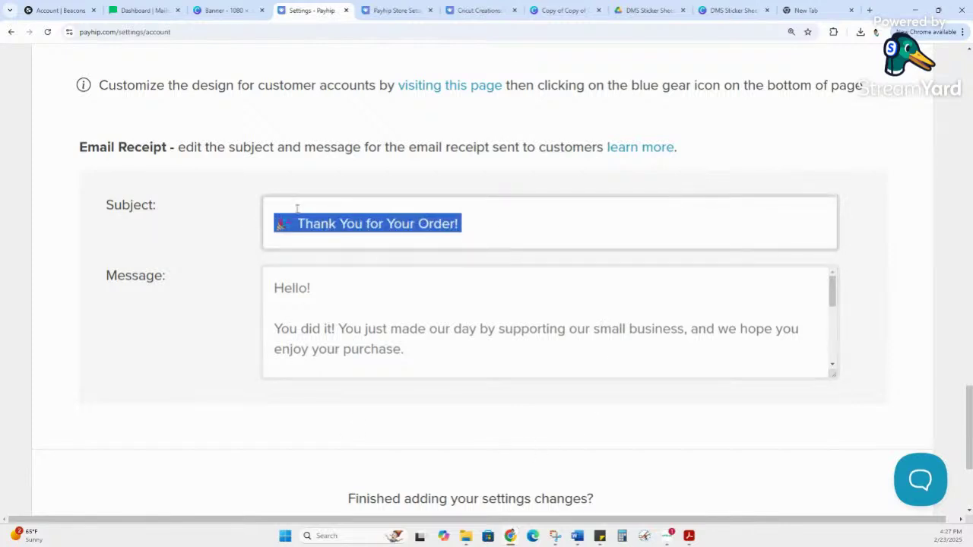
pyautogui.scroll(1, 445, 232)
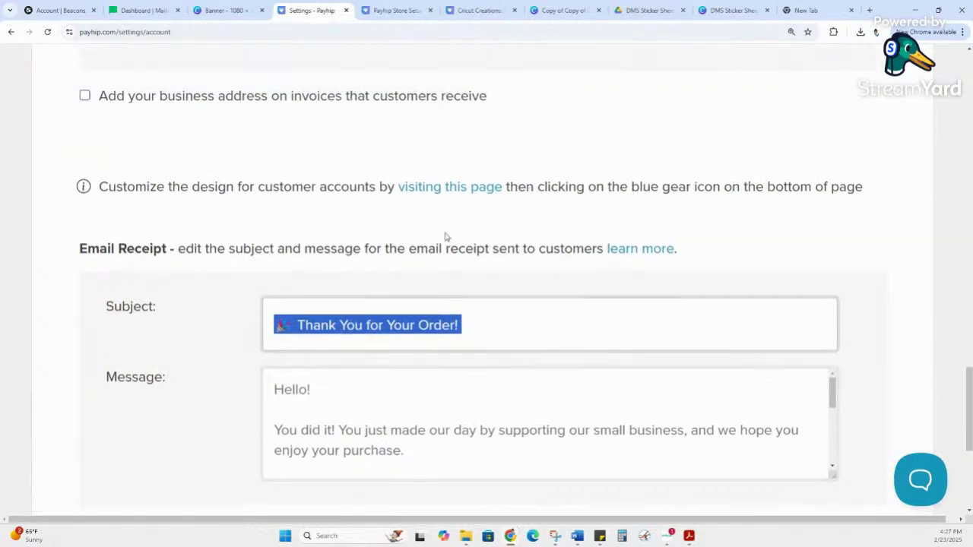
pyautogui.scroll(-1, 413, 239)
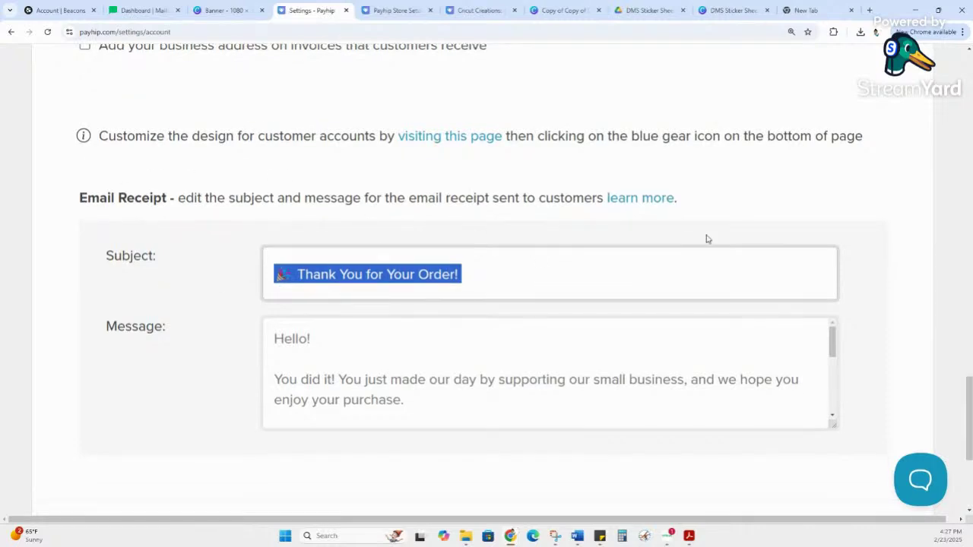
pyautogui.scroll(5, 588, 278)
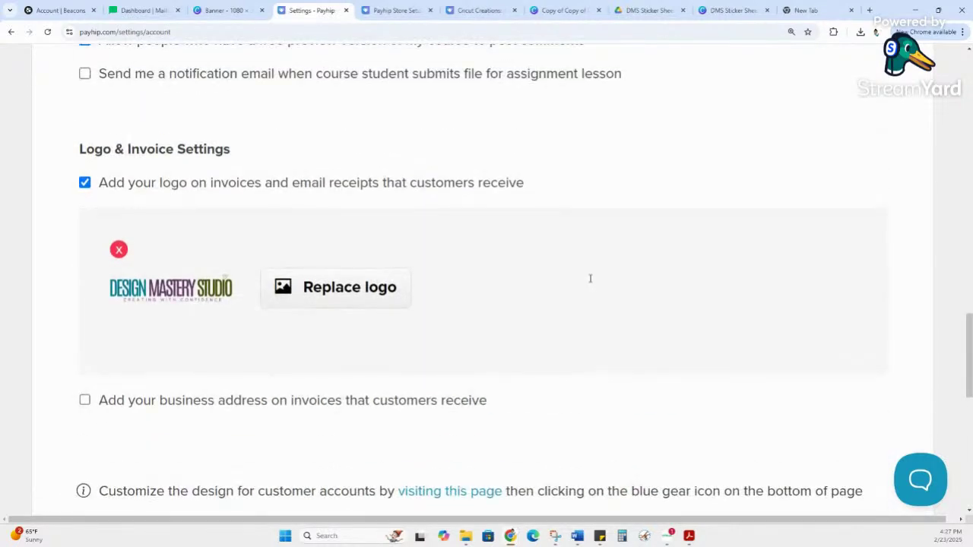
pyautogui.scroll(5, 590, 278)
pyautogui.scroll(1, 590, 282)
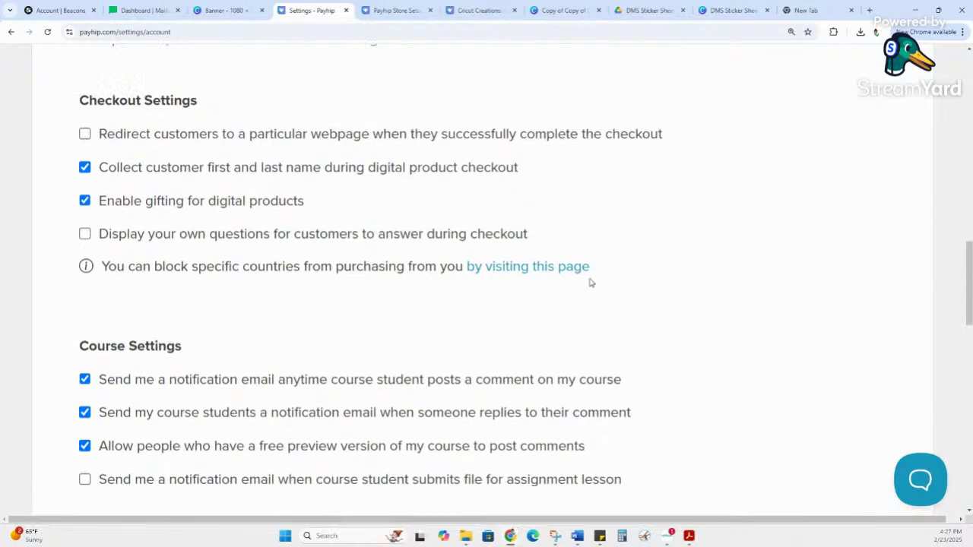
pyautogui.scroll(3, 590, 282)
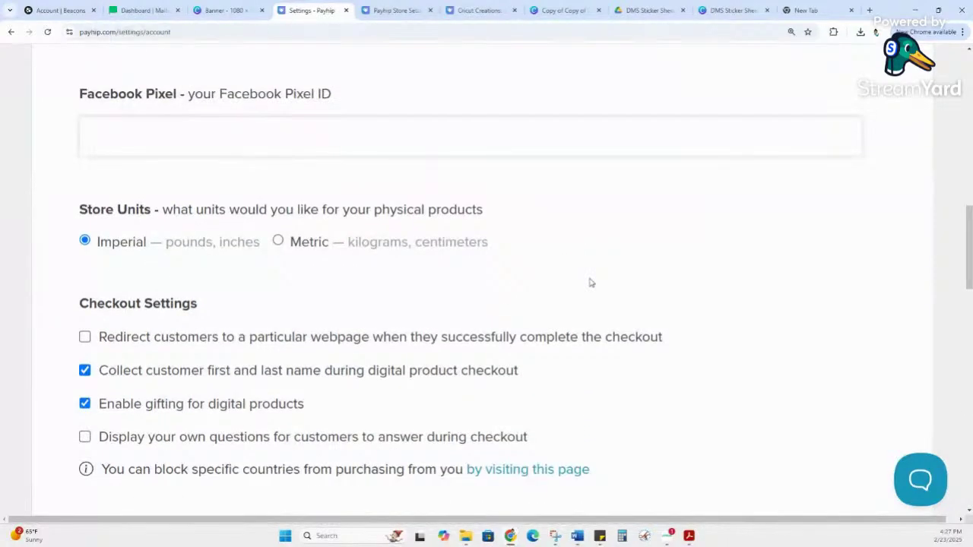
pyautogui.scroll(4, 590, 282)
pyautogui.scroll(-5, 589, 278)
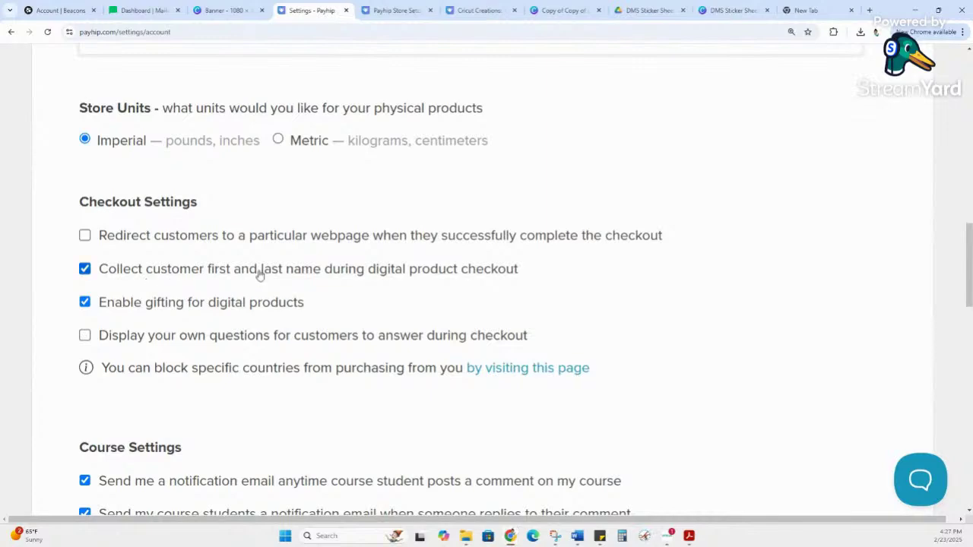
pyautogui.scroll(10, 706, 265)
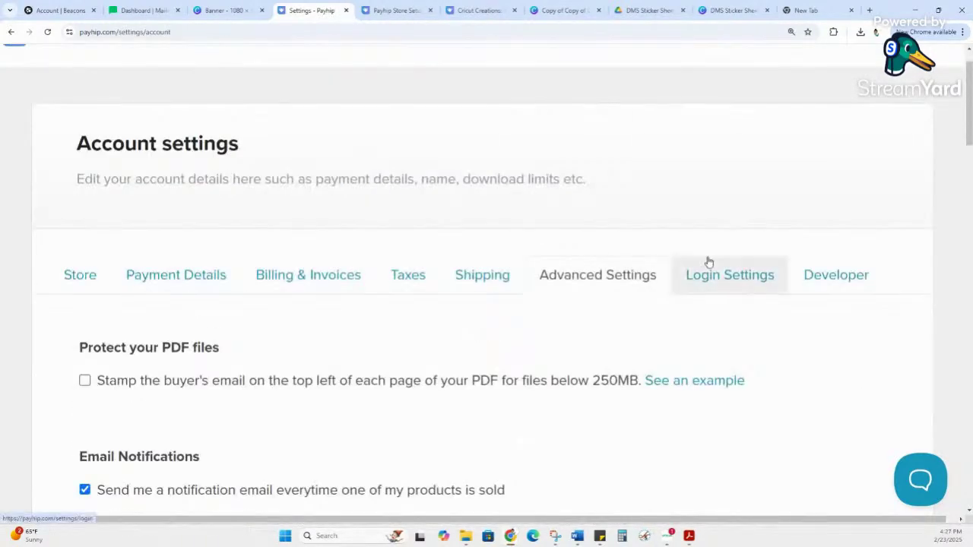
pyautogui.scroll(1, 810, 256)
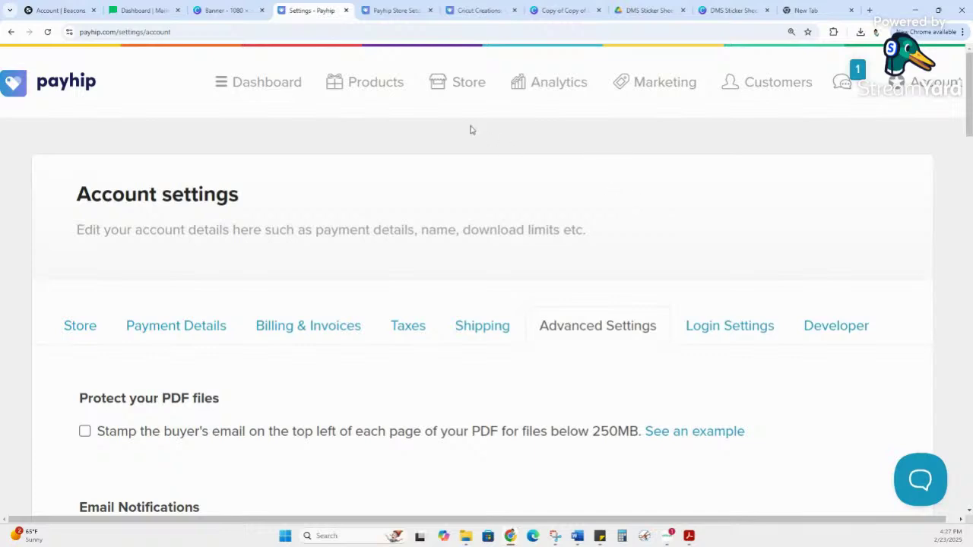
pyautogui.click(800, 8)
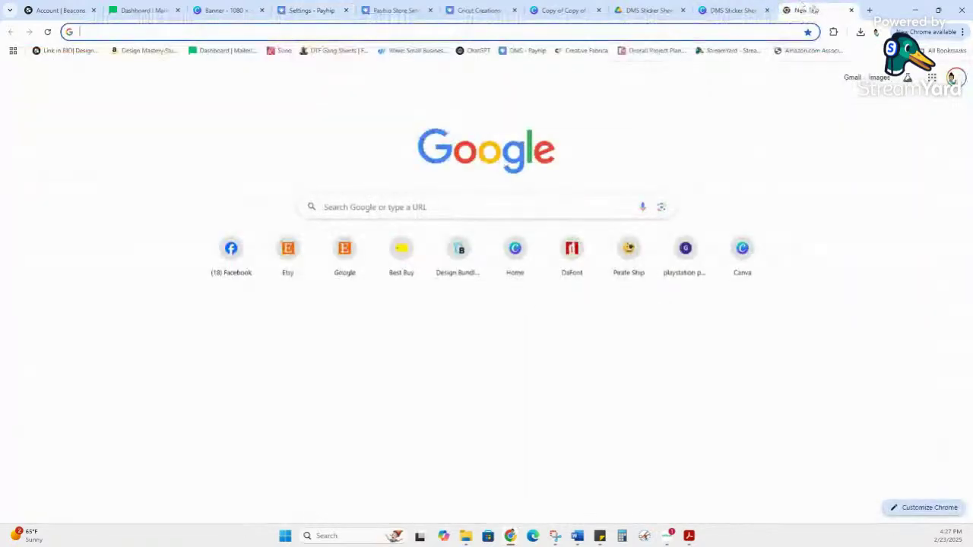
# Step: Open a new incognito window and load the pasted Store Setup Checklist product link
pyautogui.click(962, 34)
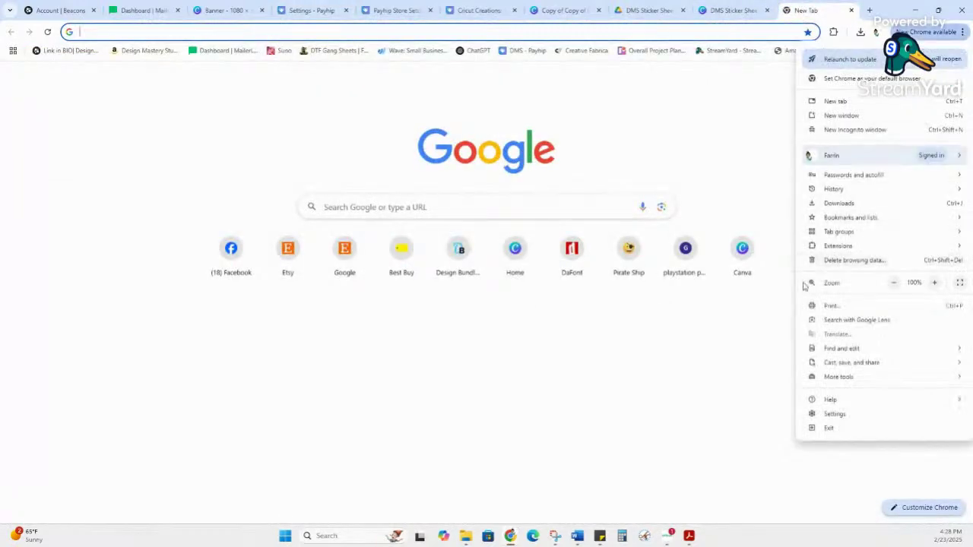
pyautogui.click(838, 130)
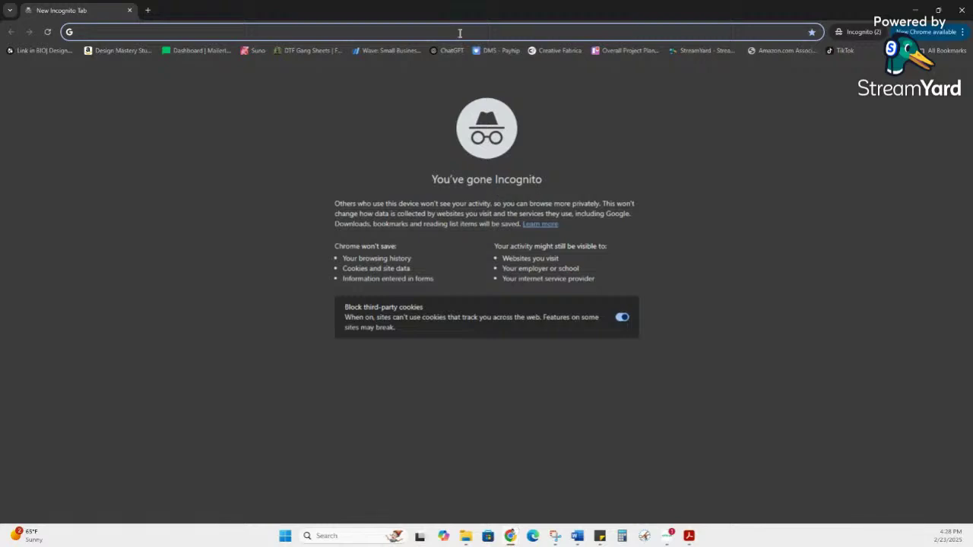
pyautogui.write('https://payhip.com/b/vwn')
pyautogui.press('Return')
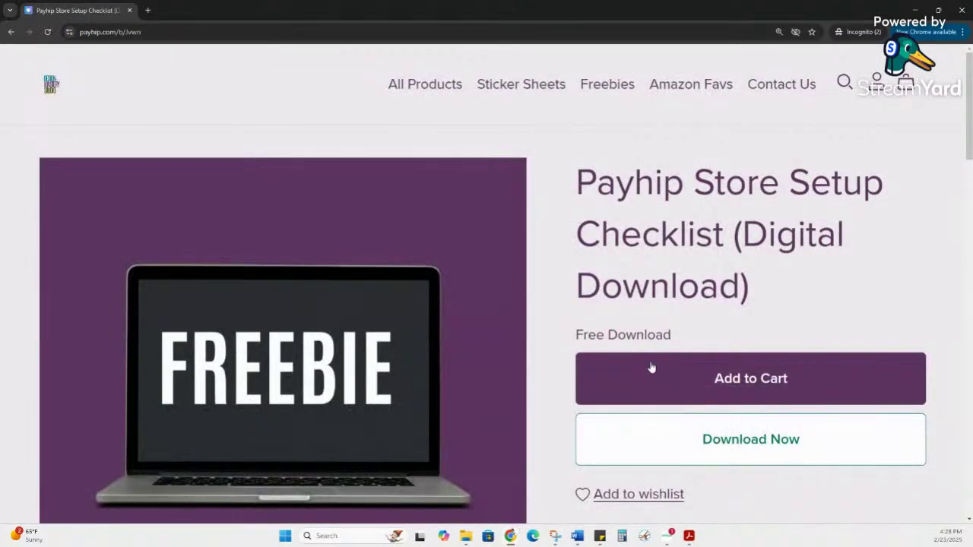
# Step: Claim the free checklist with a saved e-mail and saved first/last name, then request the download
pyautogui.click(698, 428)
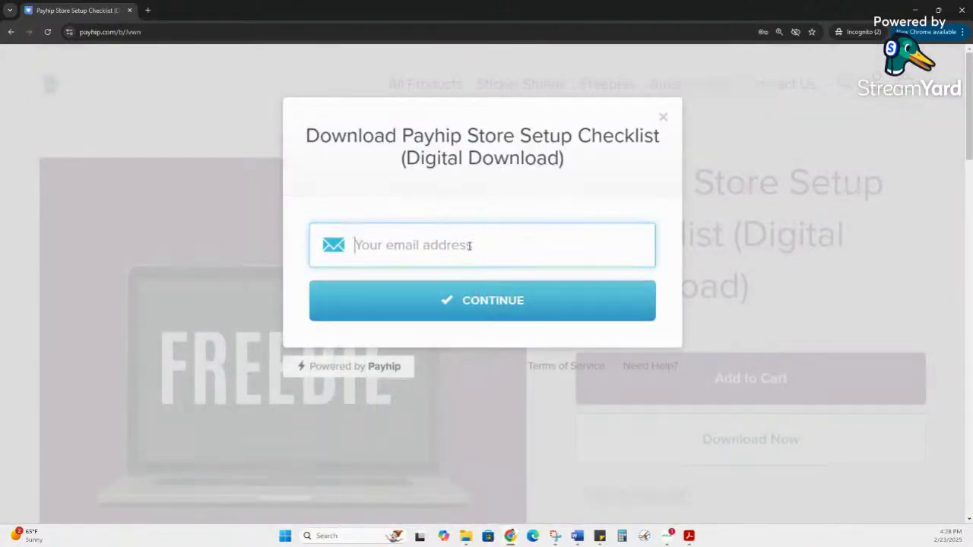
pyautogui.click(460, 258)
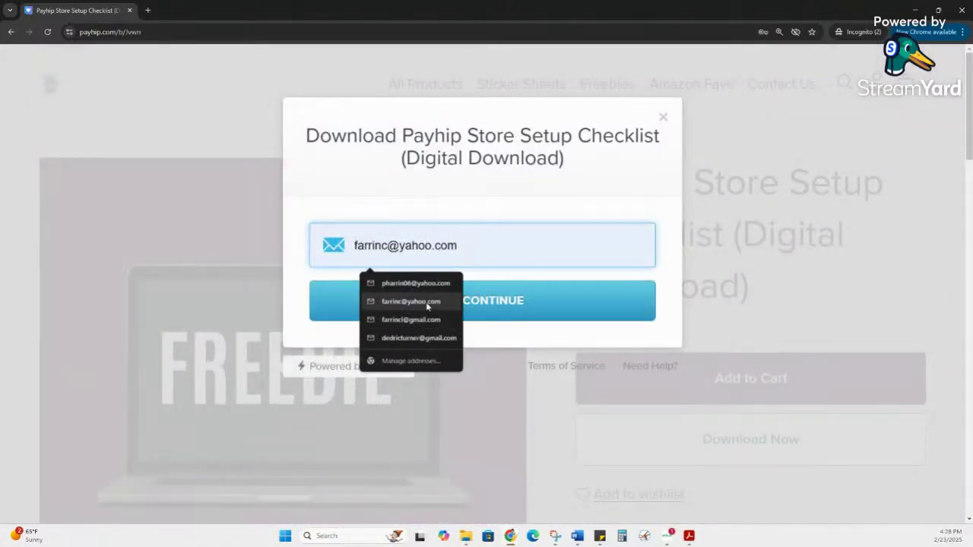
pyautogui.click(420, 336)
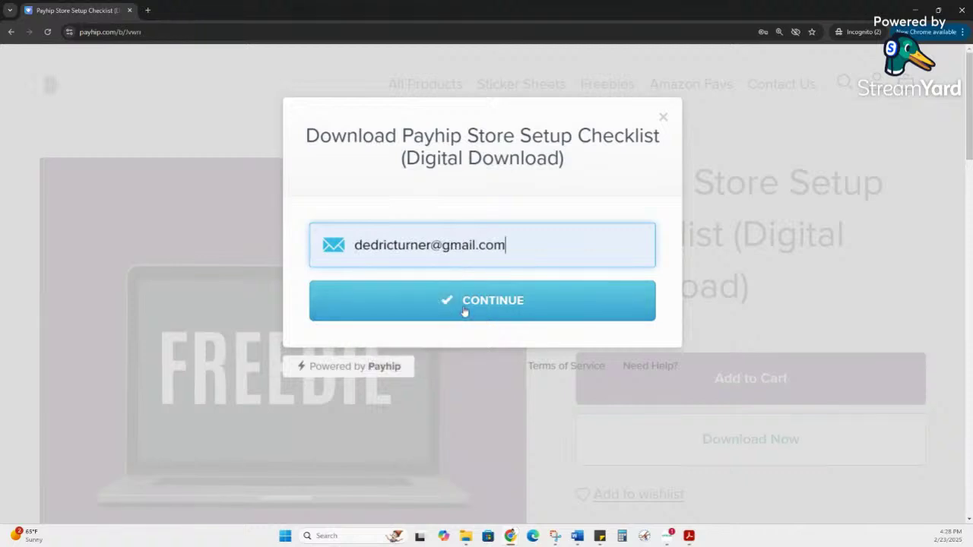
pyautogui.click(464, 304)
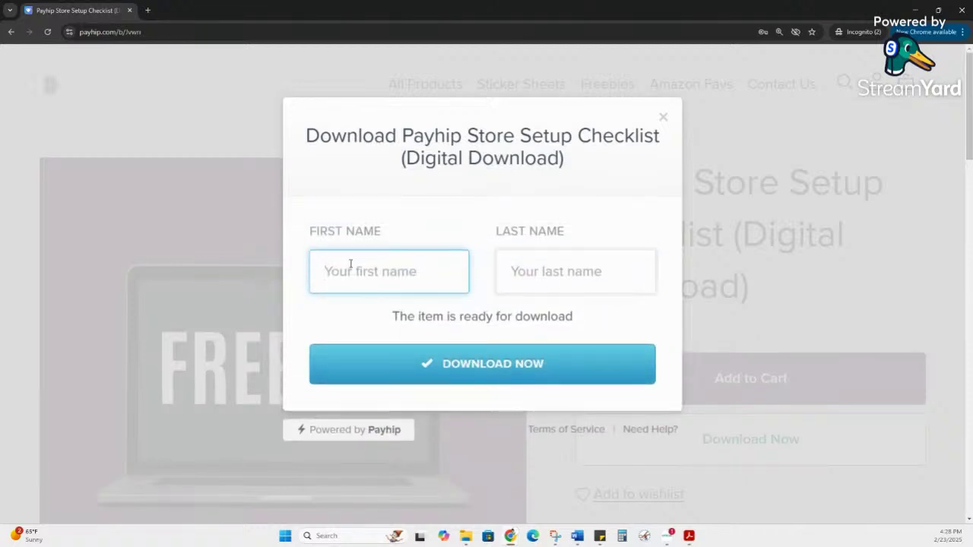
pyautogui.click(354, 264)
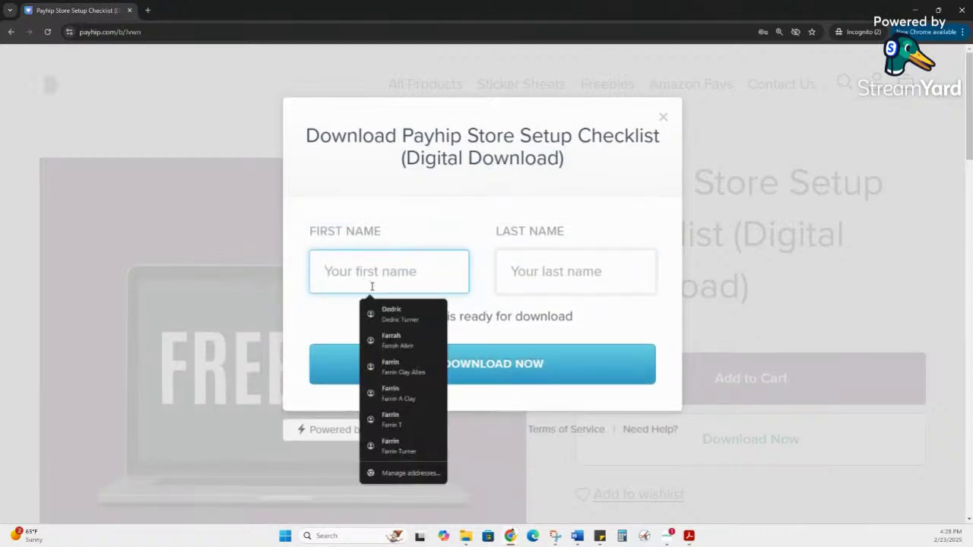
pyautogui.click(415, 313)
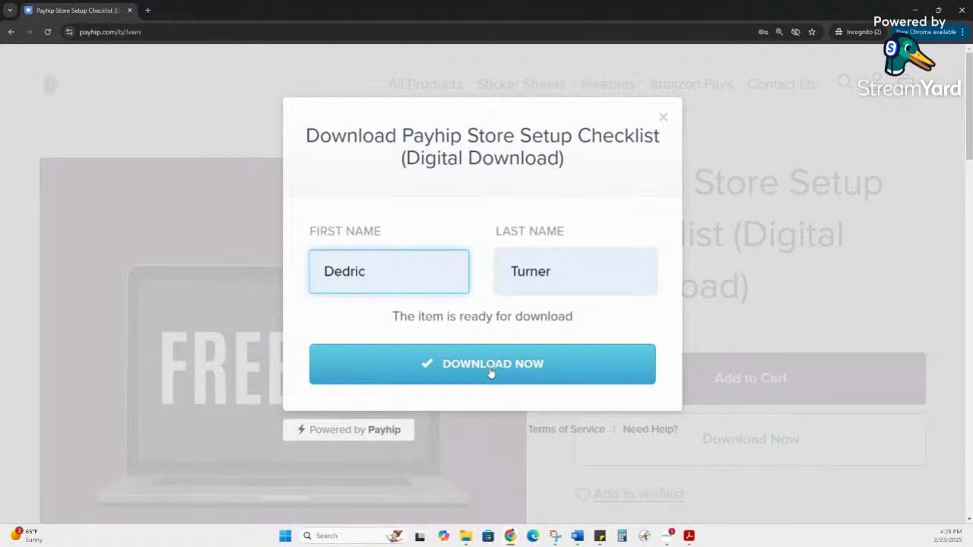
pyautogui.click(490, 371)
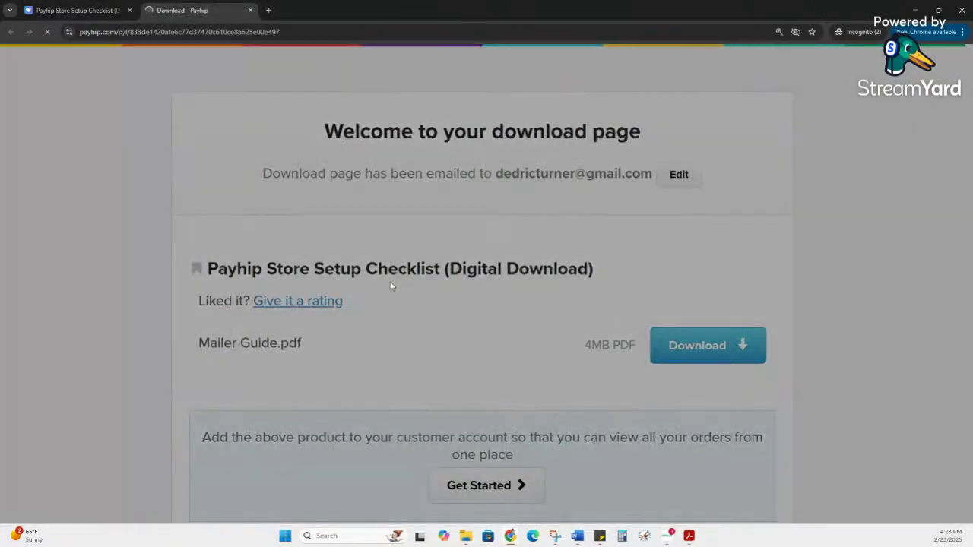
# Step: Dismiss the product rating form without rating and return to the checklist tab
pyautogui.click(392, 297)
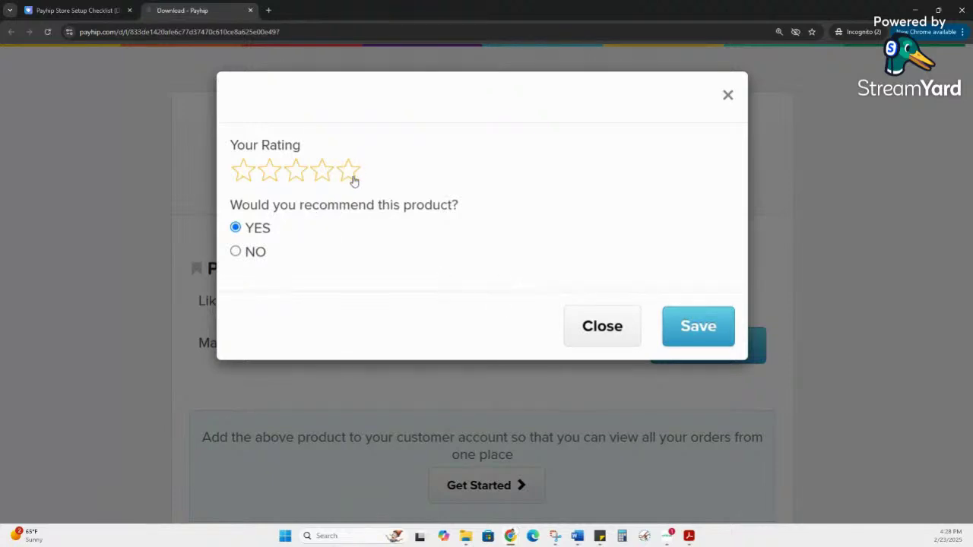
pyautogui.click(601, 337)
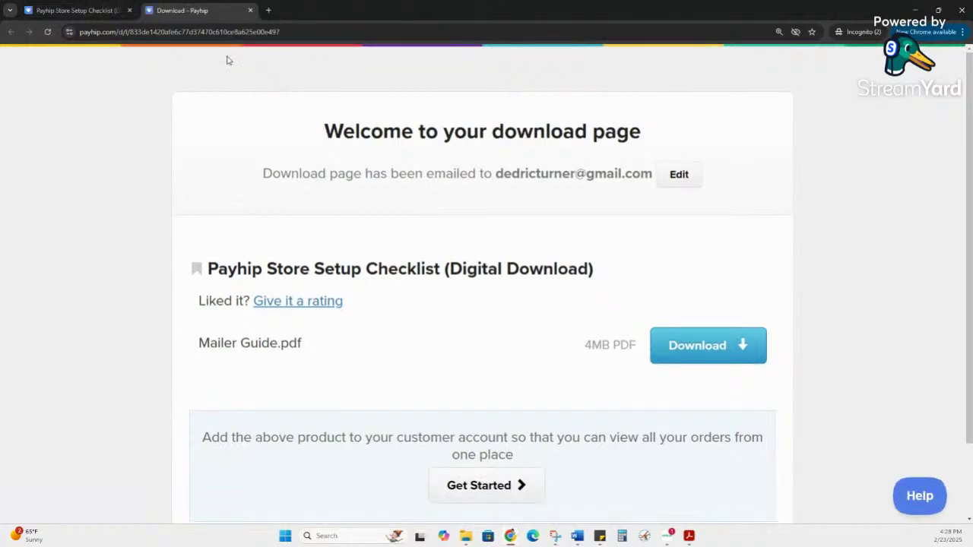
pyautogui.click(101, 17)
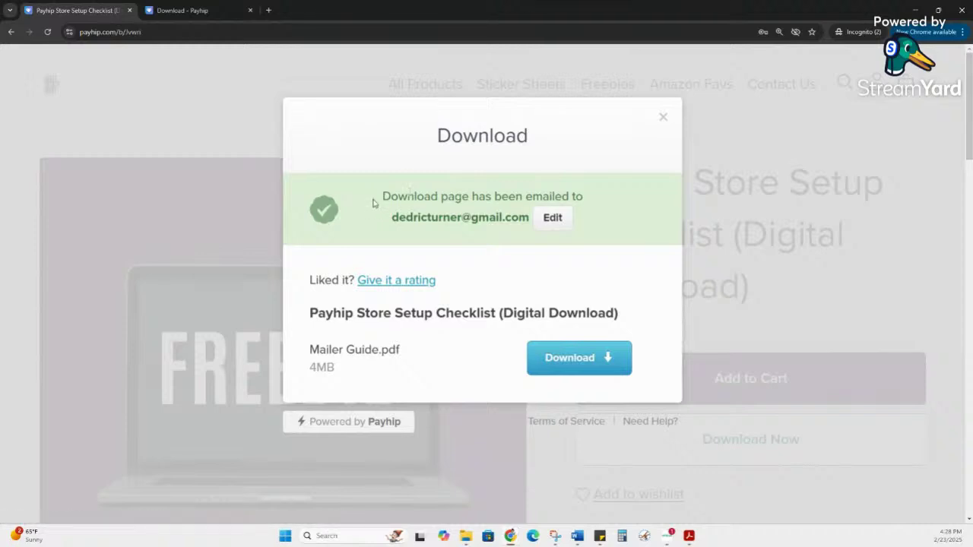
# Step: Save Mailer Guide.pdf into the Downloads folder
pyautogui.moveTo(373, 200); pyautogui.dragTo(566, 214)
pyautogui.click(584, 368)
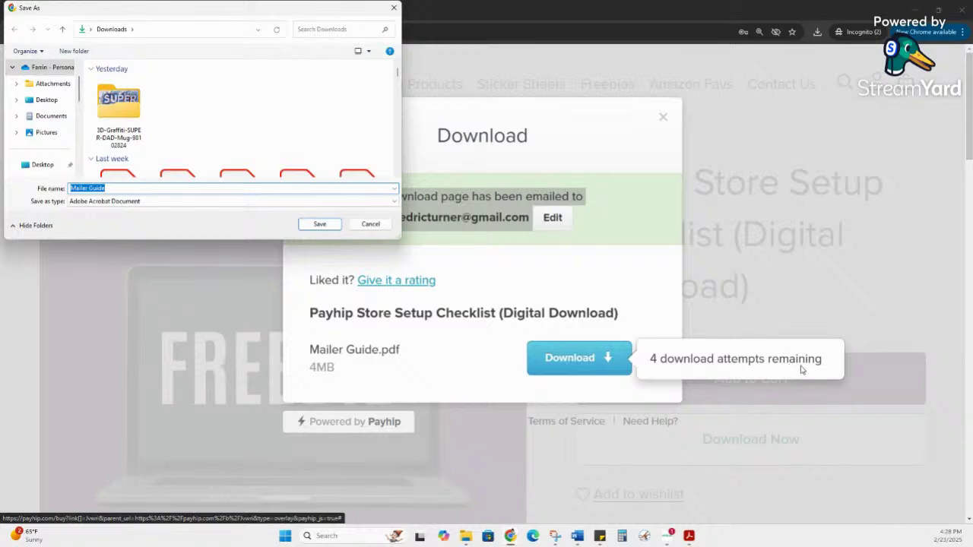
pyautogui.scroll(-4, 43, 113)
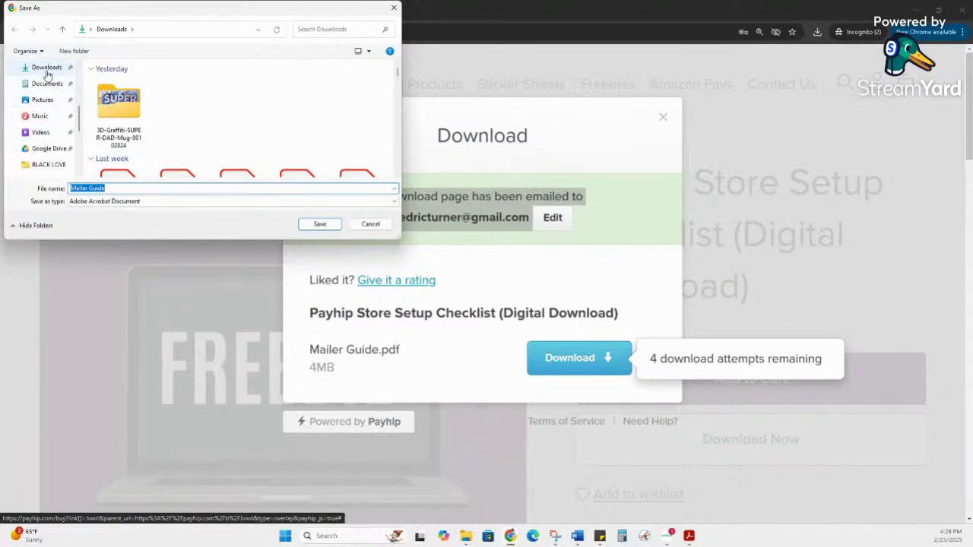
pyautogui.click(46, 70)
pyautogui.click(319, 224)
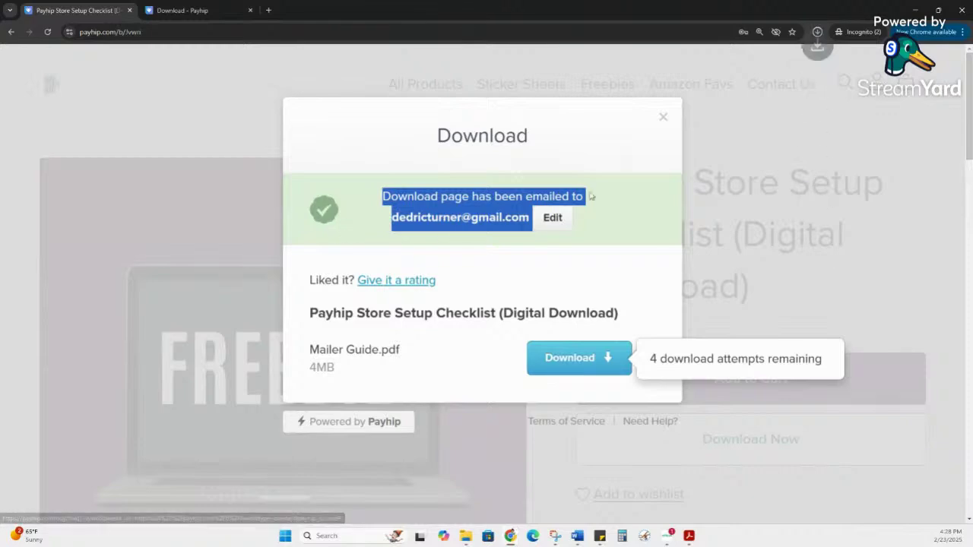
pyautogui.click(729, 87)
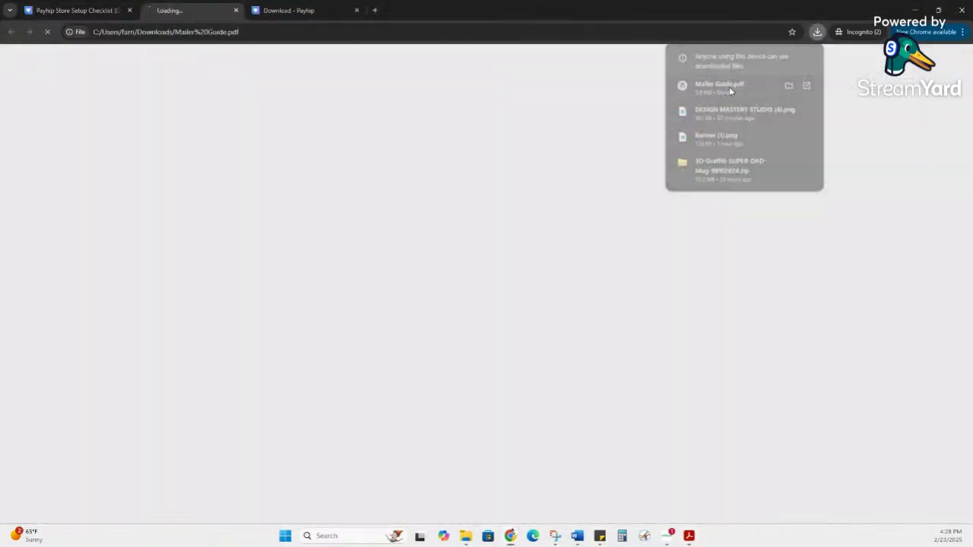
pyautogui.scroll(-10, 671, 287)
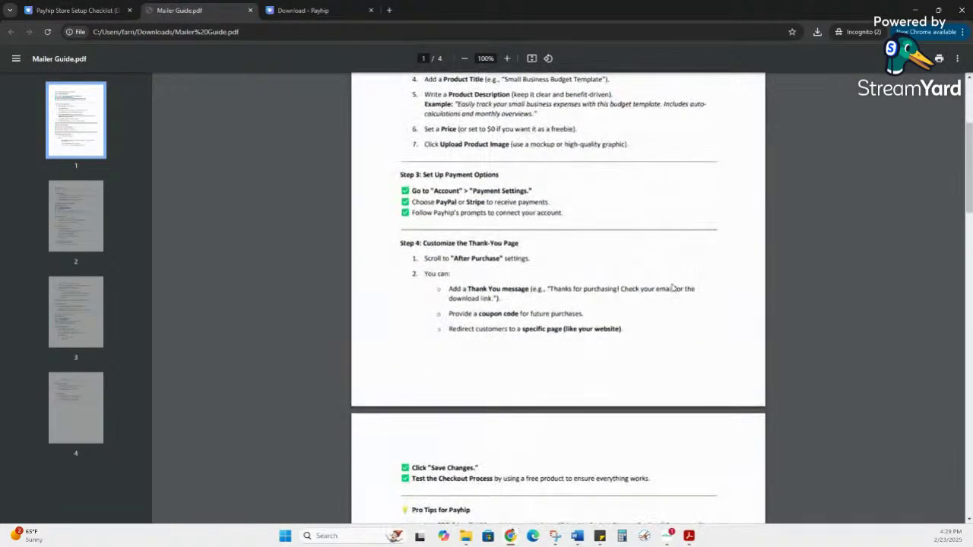
pyautogui.scroll(-15, 672, 287)
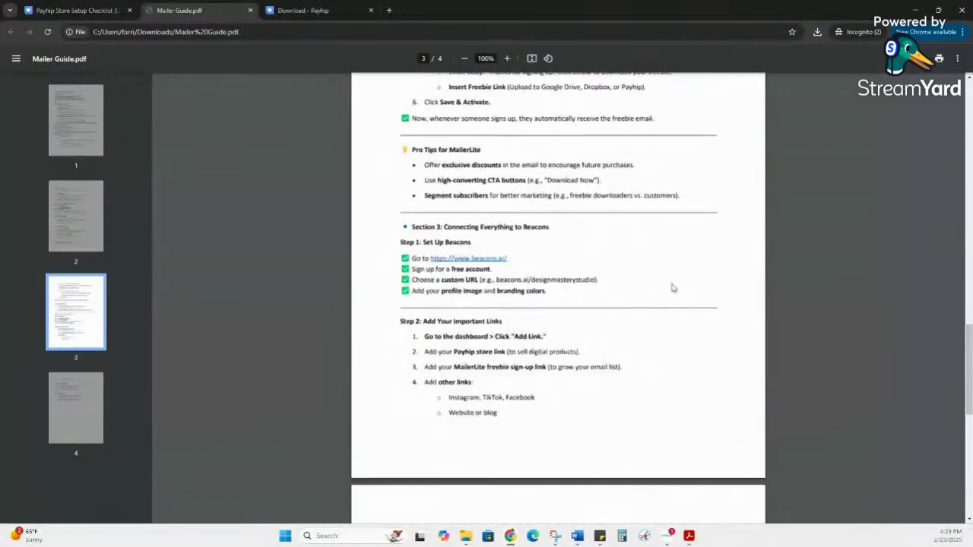
pyautogui.scroll(12, 671, 287)
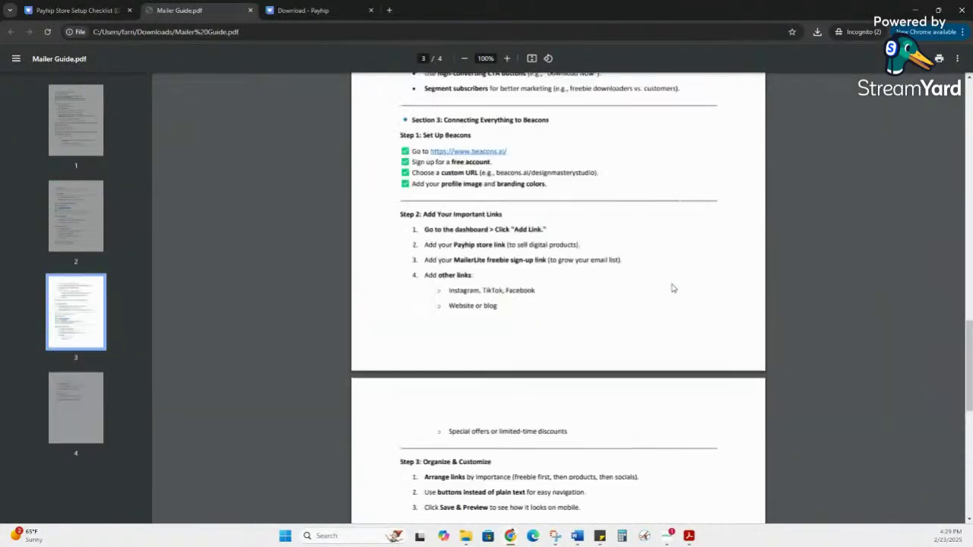
pyautogui.scroll(10, 672, 287)
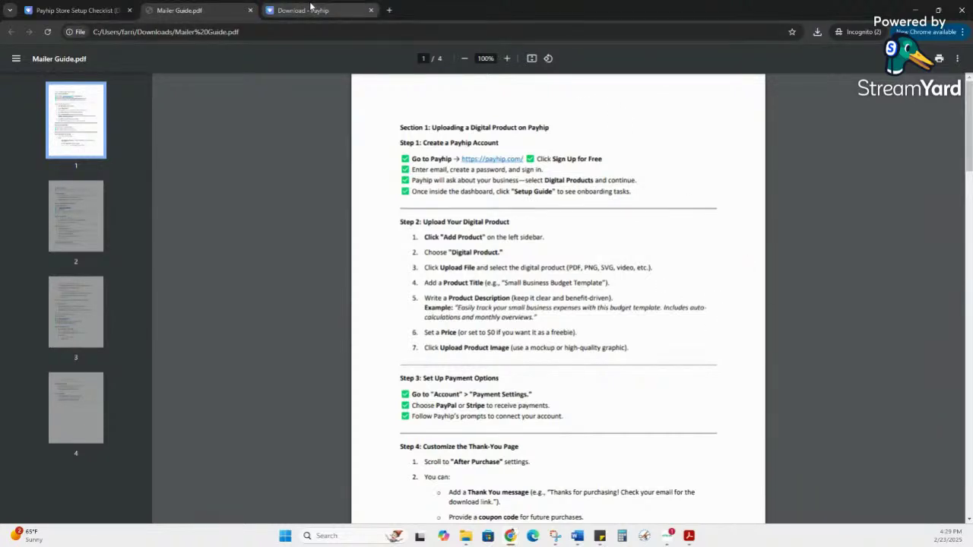
pyautogui.click(250, 9)
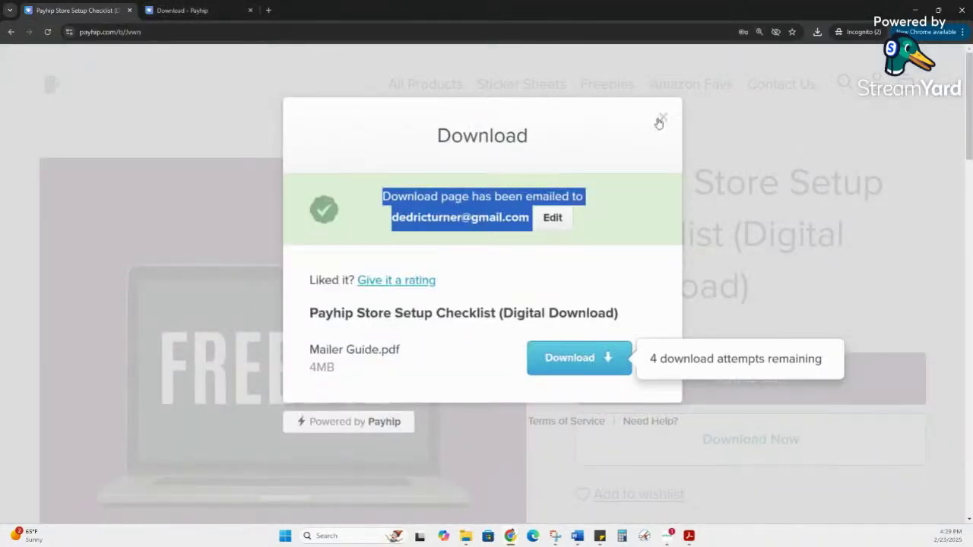
# Step: Close the download dialog, the incognito window and the Drive sticker sheet freebie tab
pyautogui.click(662, 117)
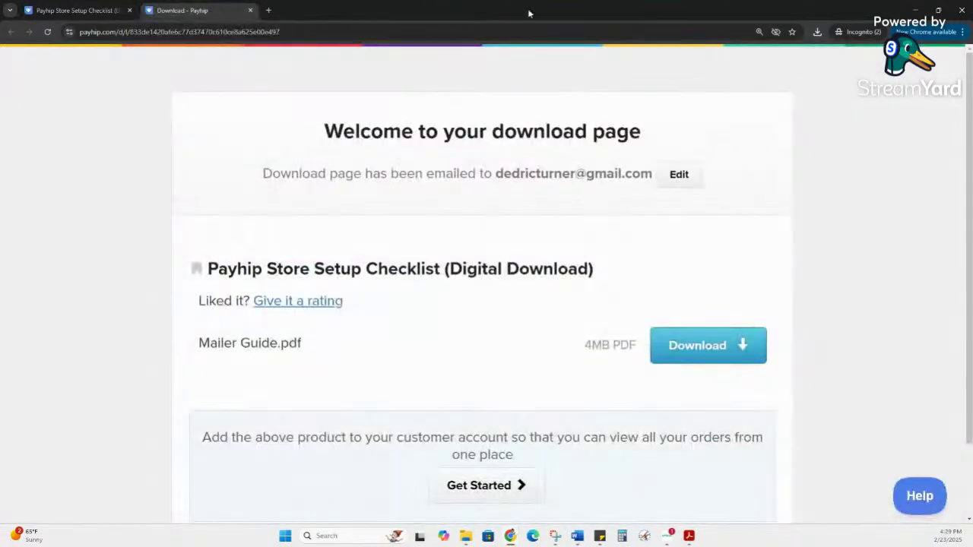
pyautogui.click(961, 10)
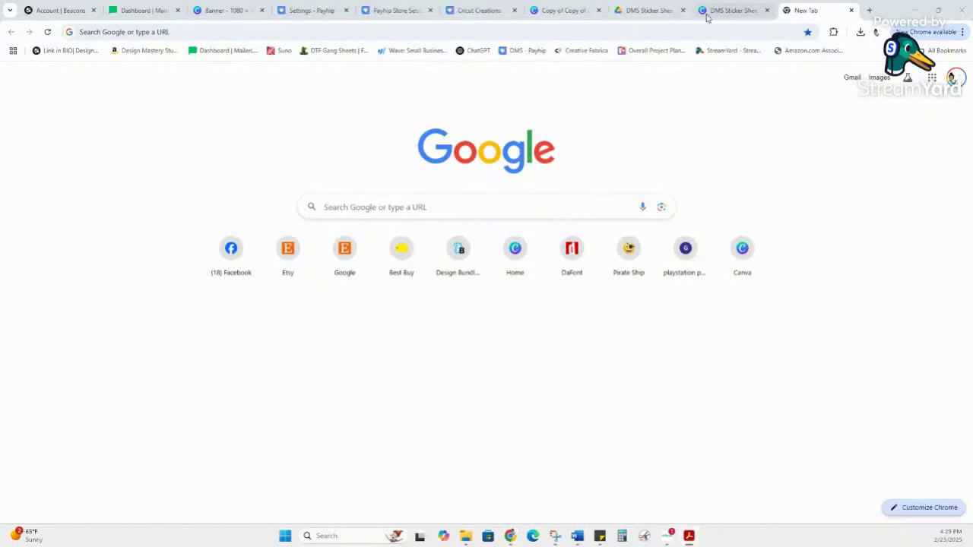
pyautogui.click(718, 10)
pyautogui.click(644, 11)
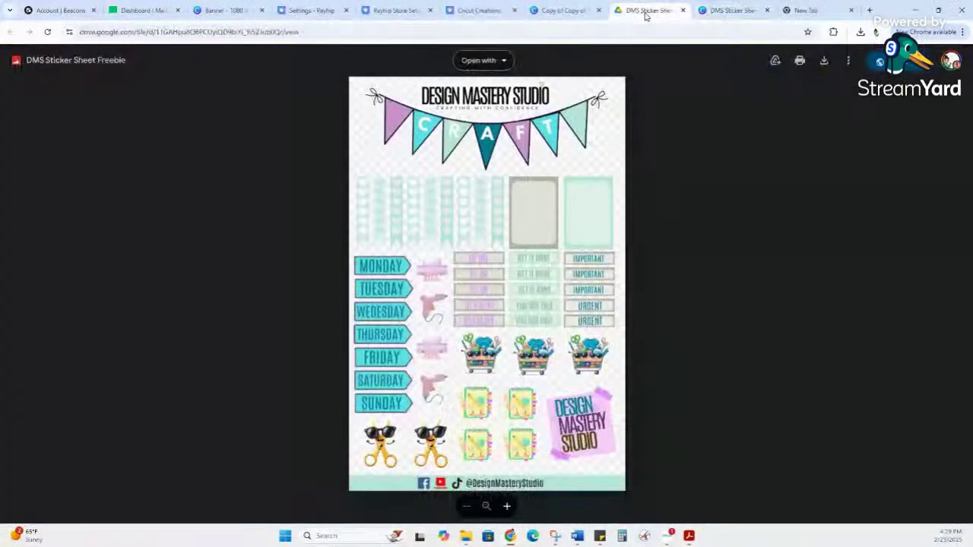
pyautogui.click(682, 10)
# Step: Close the Cricut Creations product tab and return to the Settings - Payhip tab
pyautogui.click(490, 10)
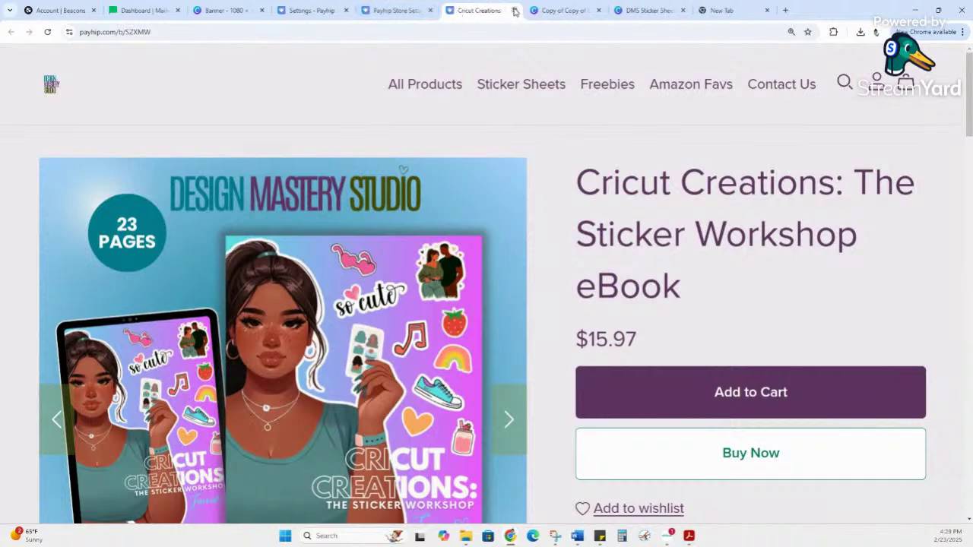
pyautogui.click(513, 10)
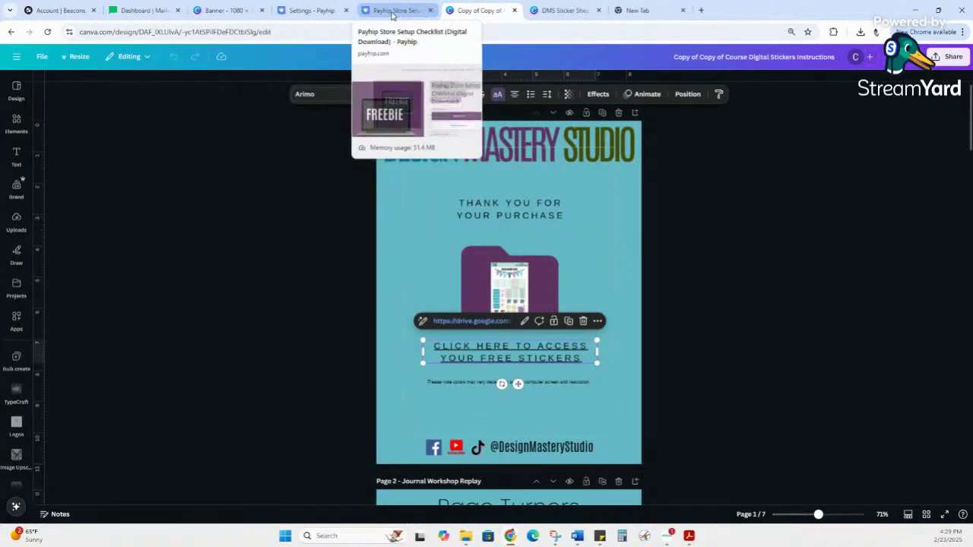
pyautogui.click(402, 11)
pyautogui.click(309, 11)
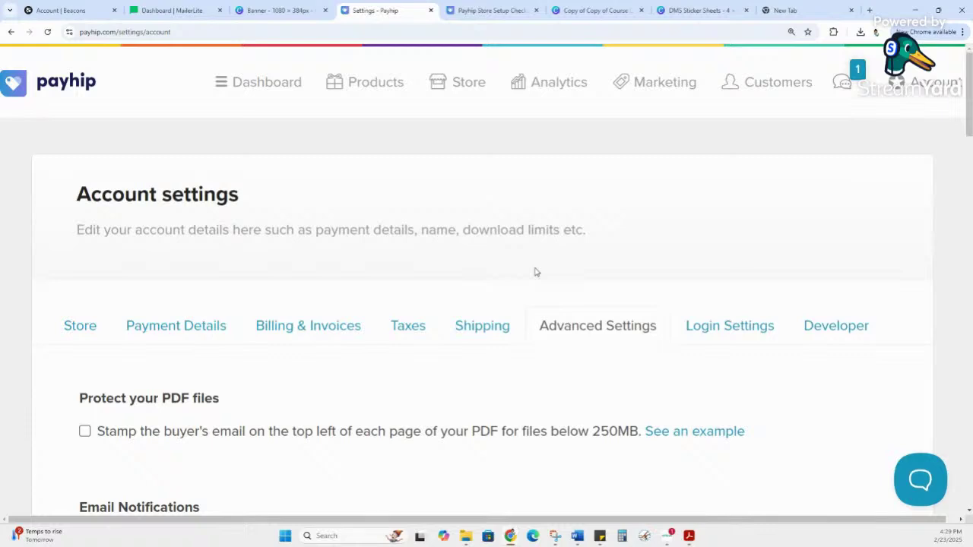
# Step: Open the Resting in Love sticker's edit page and scroll through its price and details
pyautogui.click(380, 83)
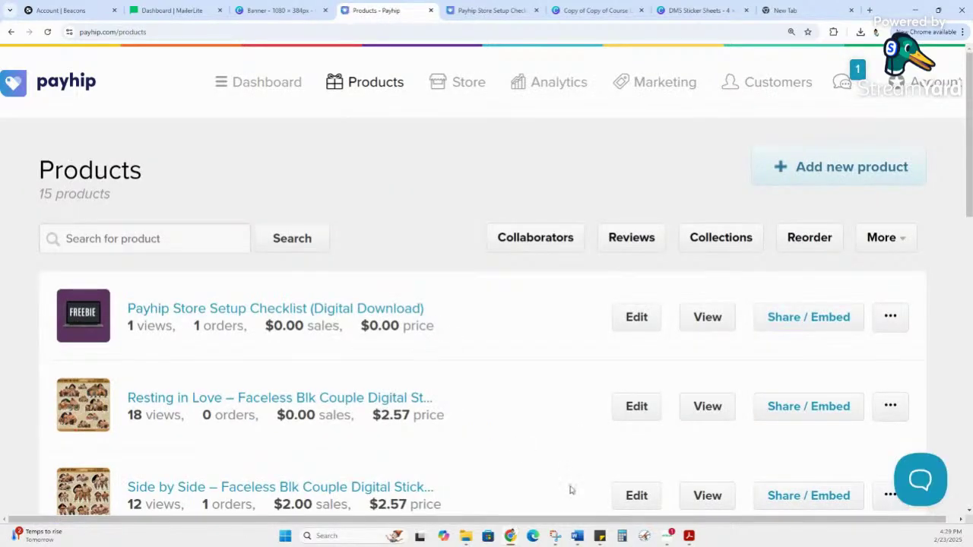
pyautogui.click(637, 408)
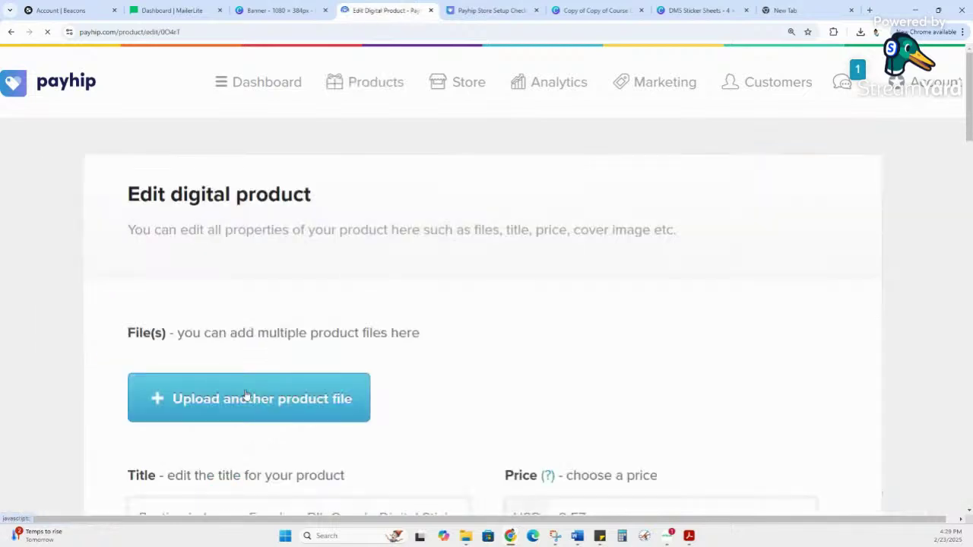
pyautogui.scroll(-1, 355, 359)
pyautogui.scroll(-2, 355, 359)
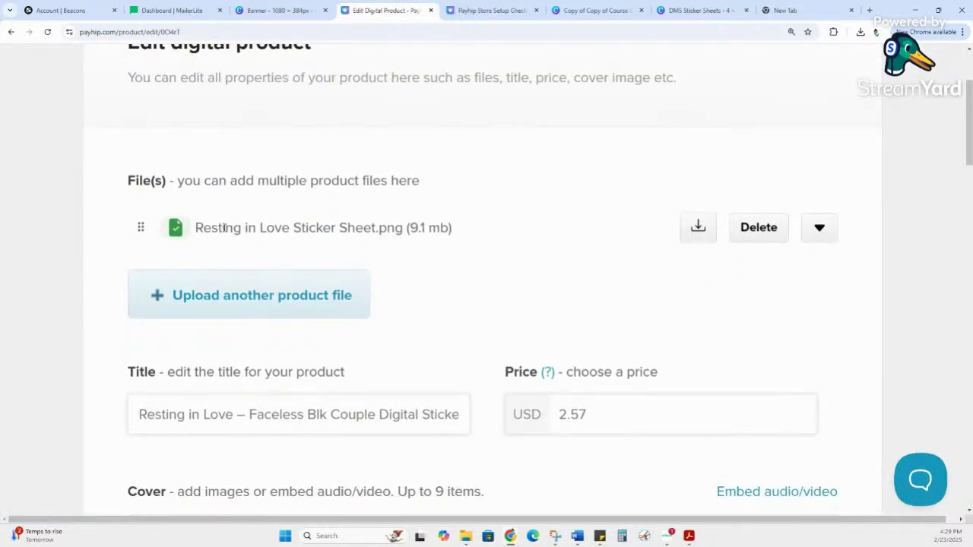
pyautogui.scroll(-2, 304, 296)
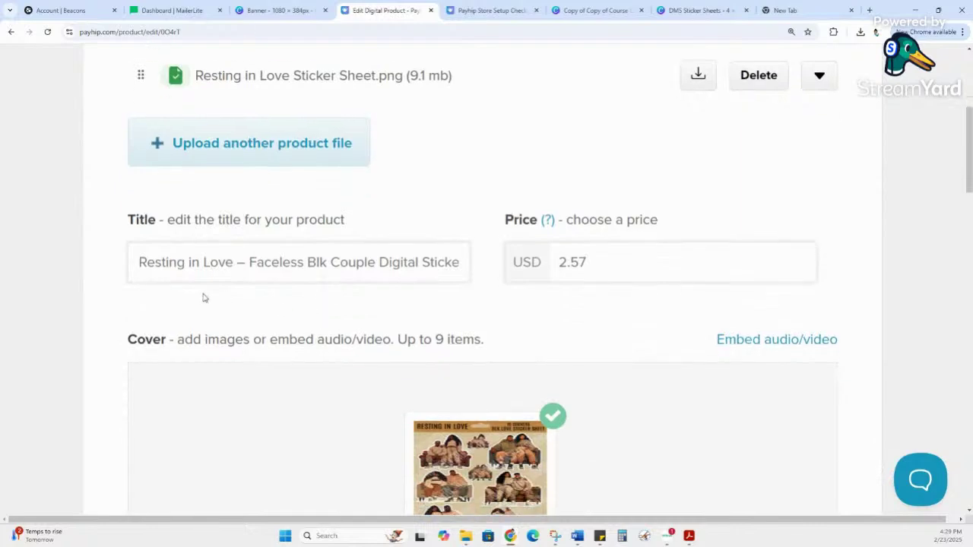
pyautogui.click(561, 265)
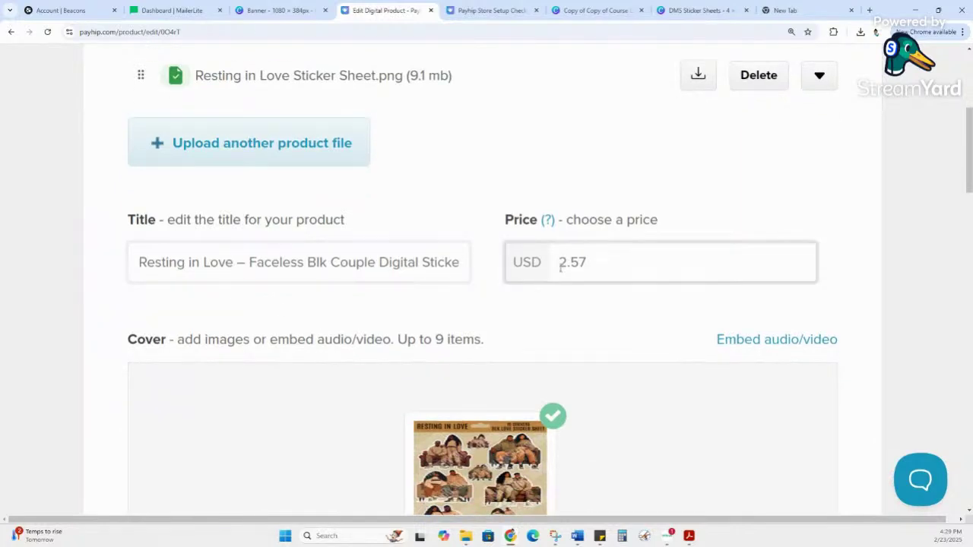
pyautogui.scroll(-3, 537, 297)
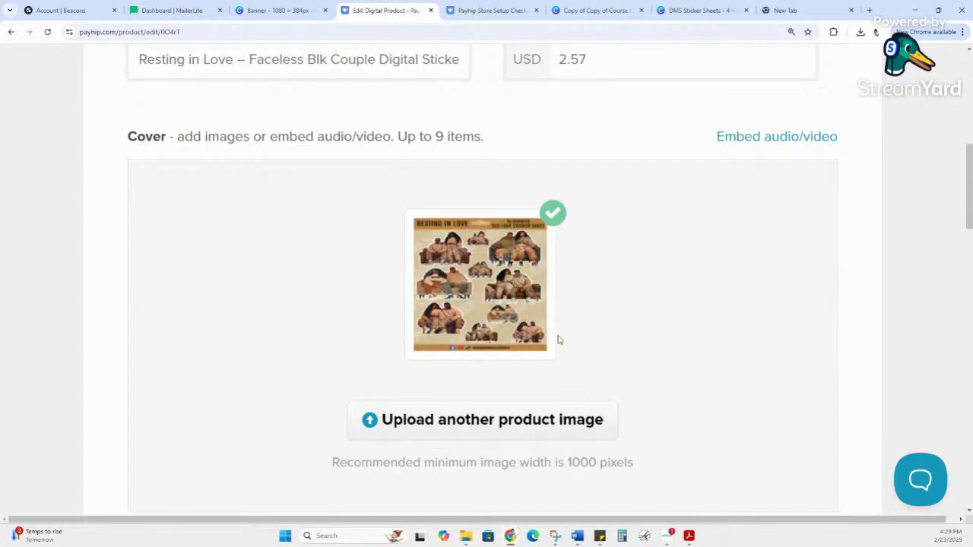
pyautogui.scroll(-7, 559, 340)
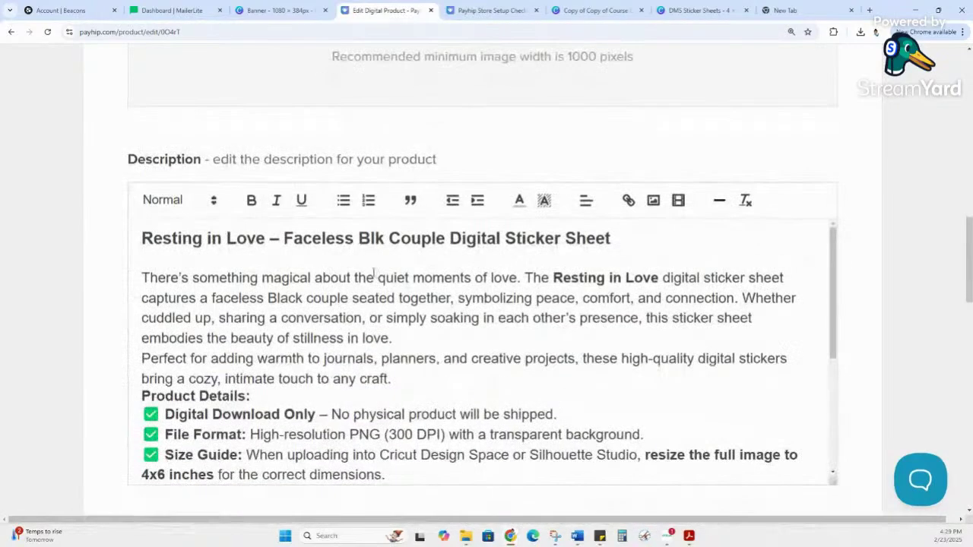
pyautogui.scroll(-1, 395, 129)
pyautogui.scroll(1, 439, 248)
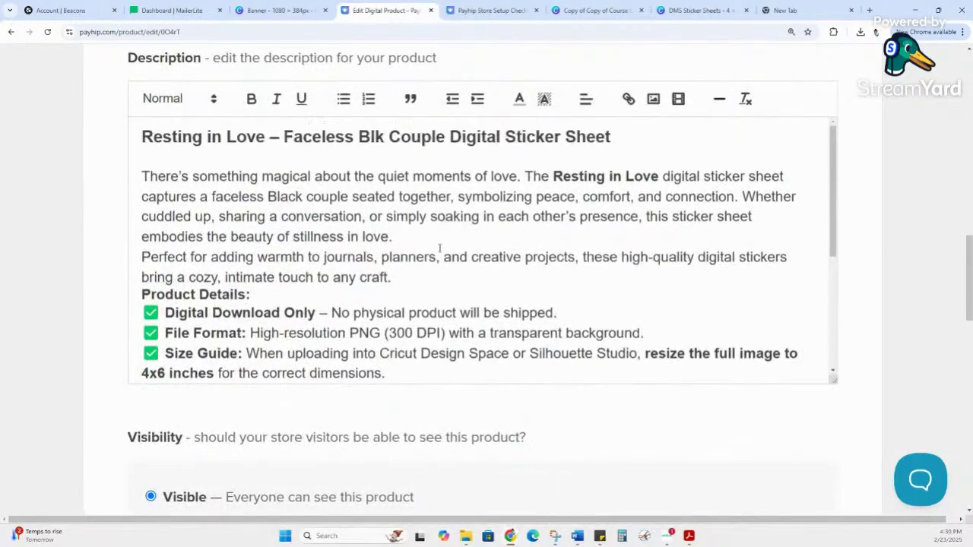
pyautogui.scroll(-5, 439, 247)
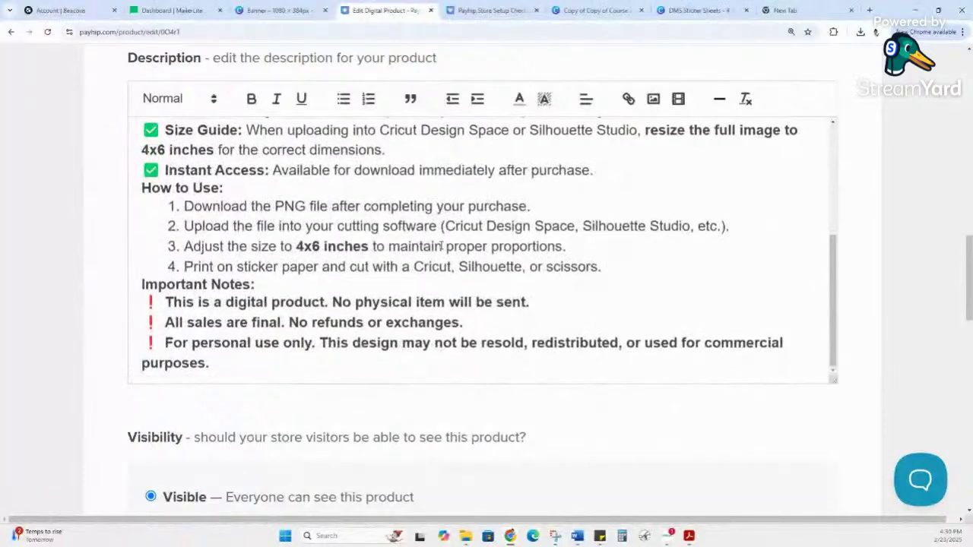
pyautogui.scroll(-3, 474, 214)
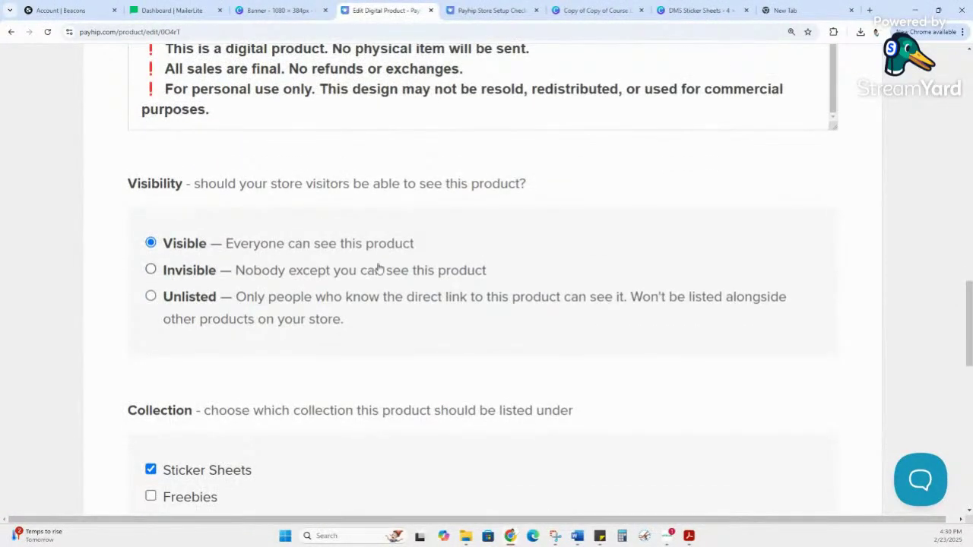
pyautogui.scroll(-2, 375, 270)
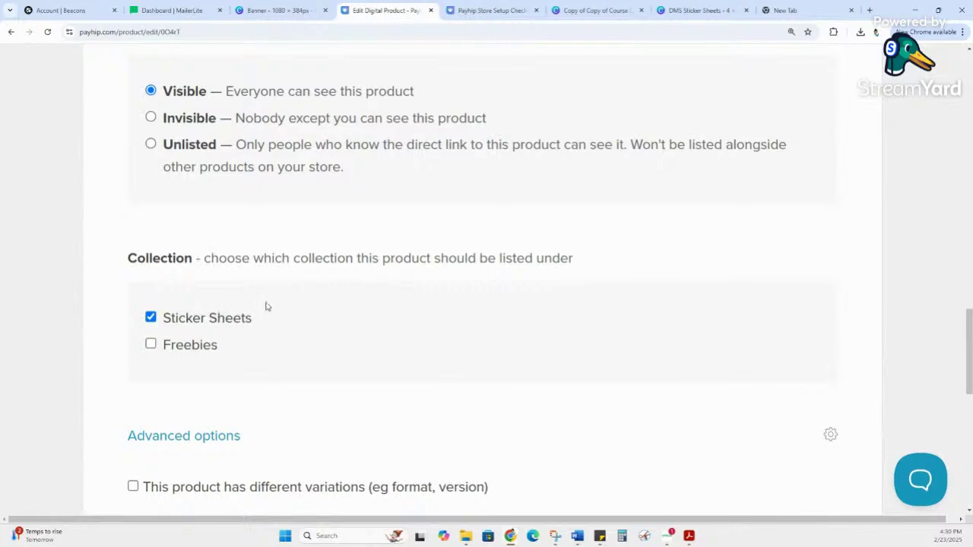
pyautogui.scroll(-5, 311, 294)
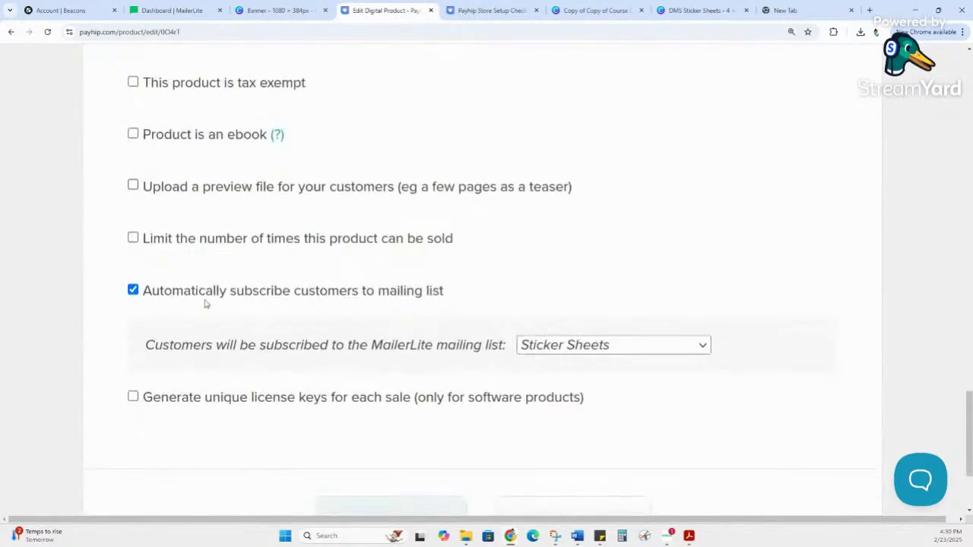
pyautogui.scroll(-2, 525, 330)
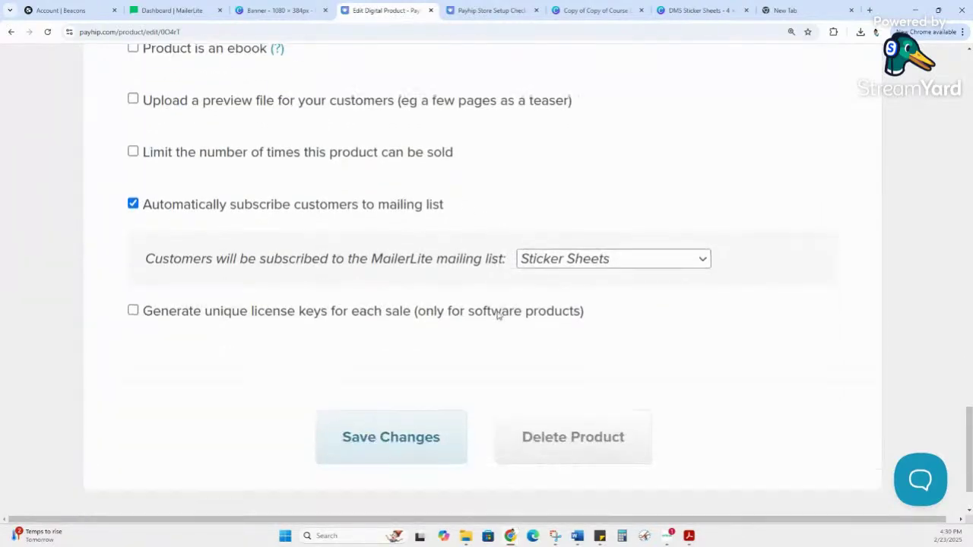
pyautogui.scroll(8, 469, 311)
pyautogui.scroll(12, 448, 275)
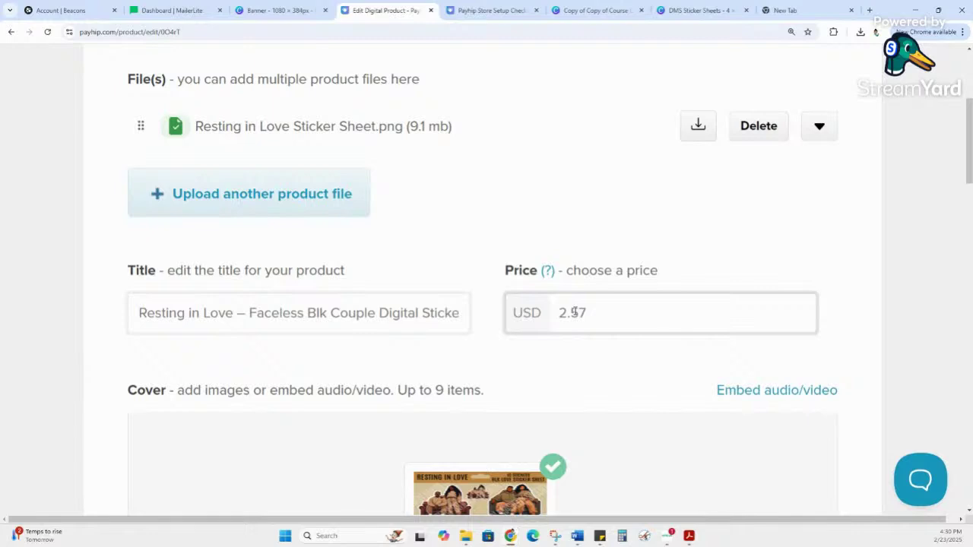
pyautogui.scroll(3, 574, 311)
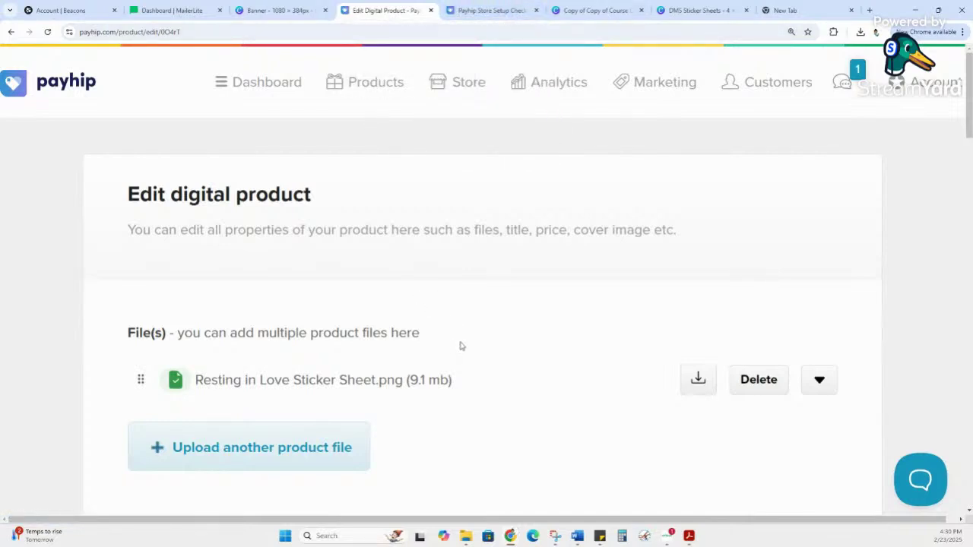
# Step: Go to Products and show page 2 of the products list
pyautogui.click(373, 82)
pyautogui.scroll(-3, 378, 203)
pyautogui.scroll(-6, 379, 206)
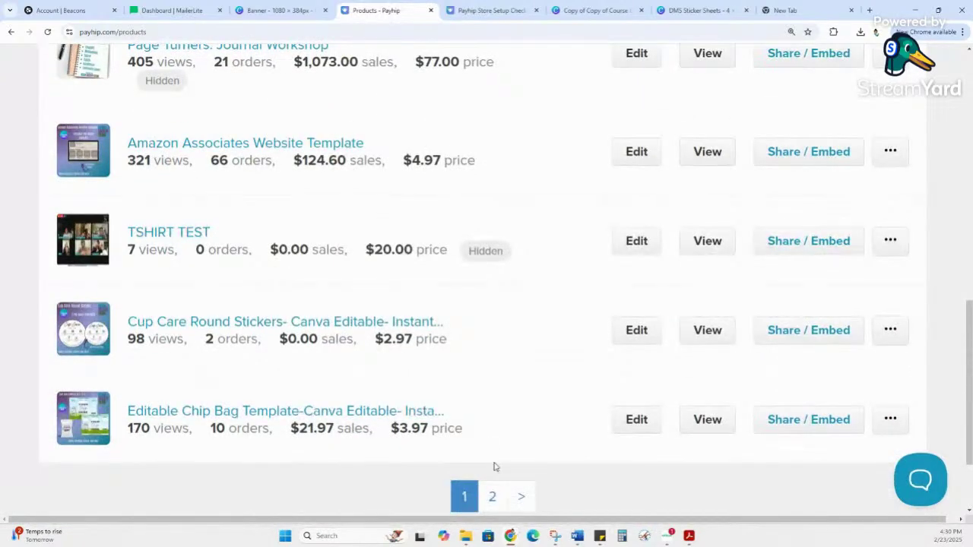
pyautogui.click(492, 496)
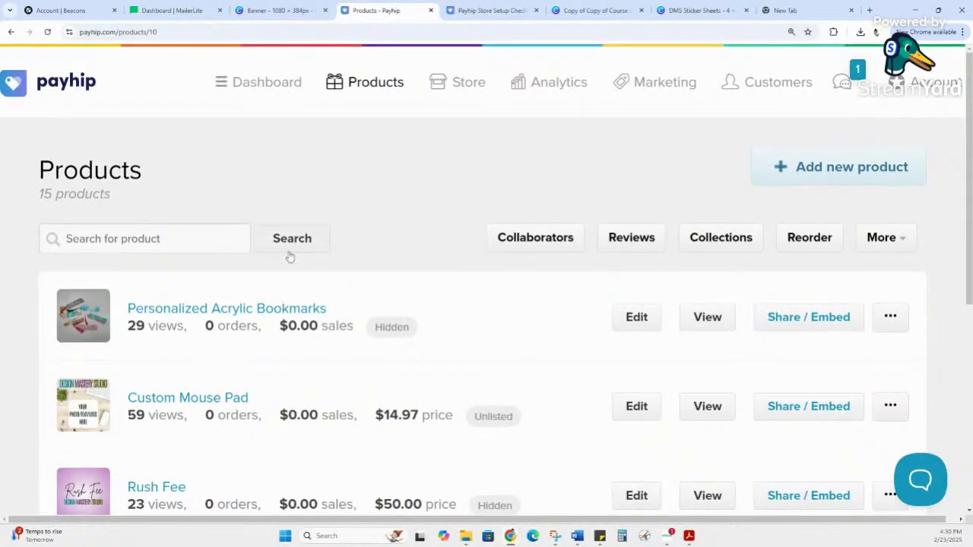
# Step: Open the Personalized Acrylic Bookmarks public page and read its owner-only visibility notice and title
pyautogui.click(261, 311)
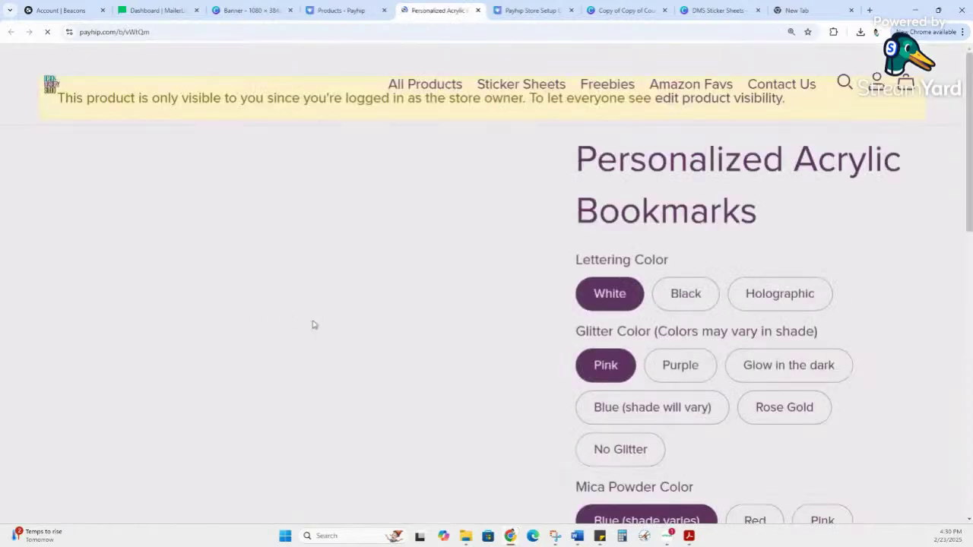
pyautogui.scroll(-1, 645, 361)
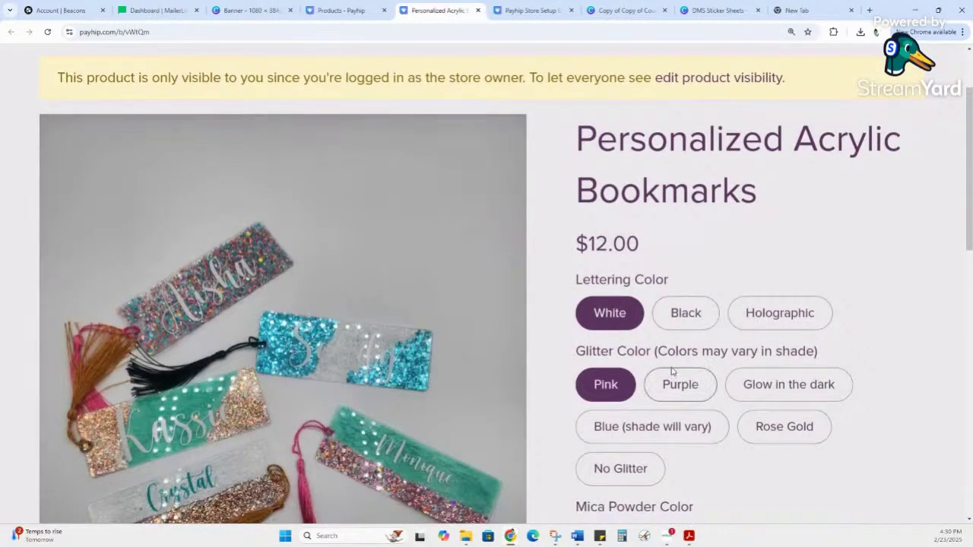
pyautogui.scroll(-1, 668, 372)
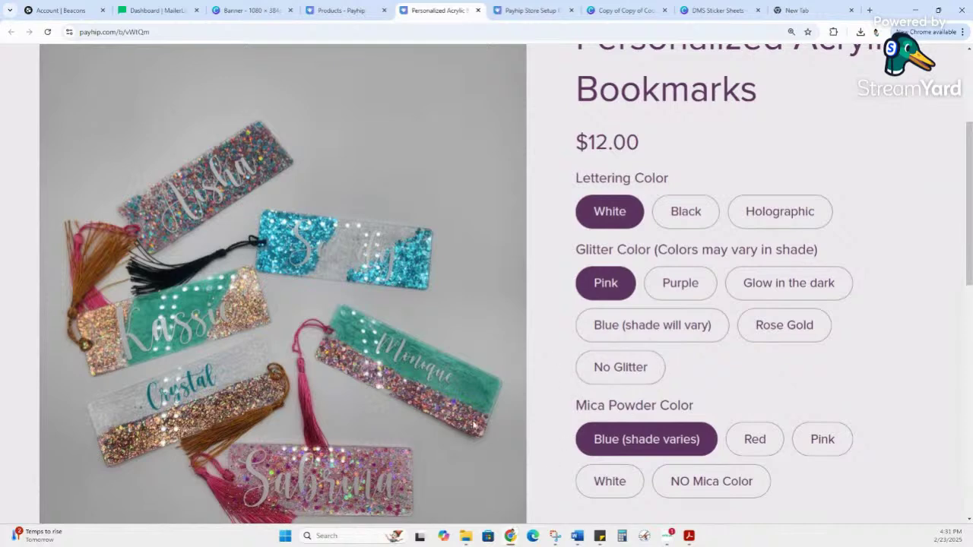
pyautogui.scroll(2, 627, 396)
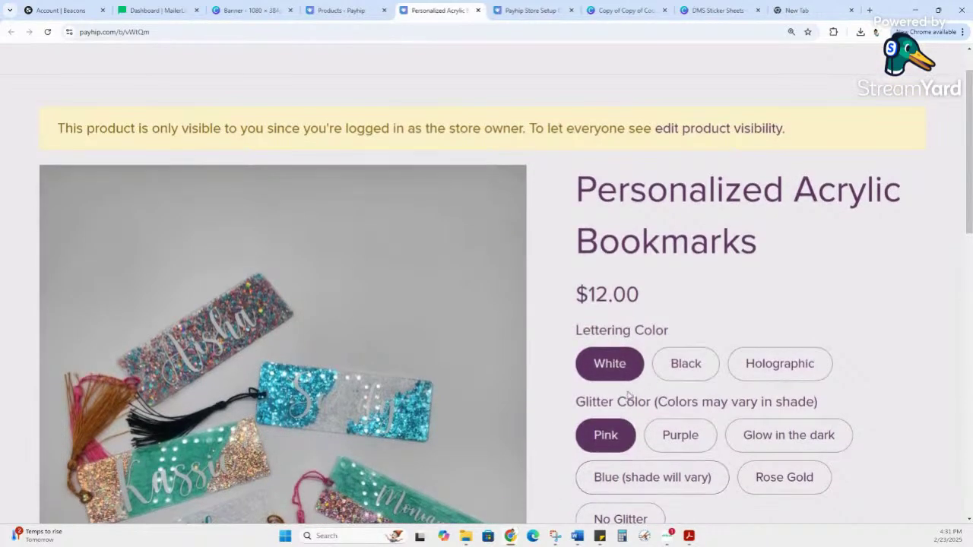
pyautogui.scroll(-1, 628, 395)
pyautogui.moveTo(84, 85); pyautogui.dragTo(501, 91)
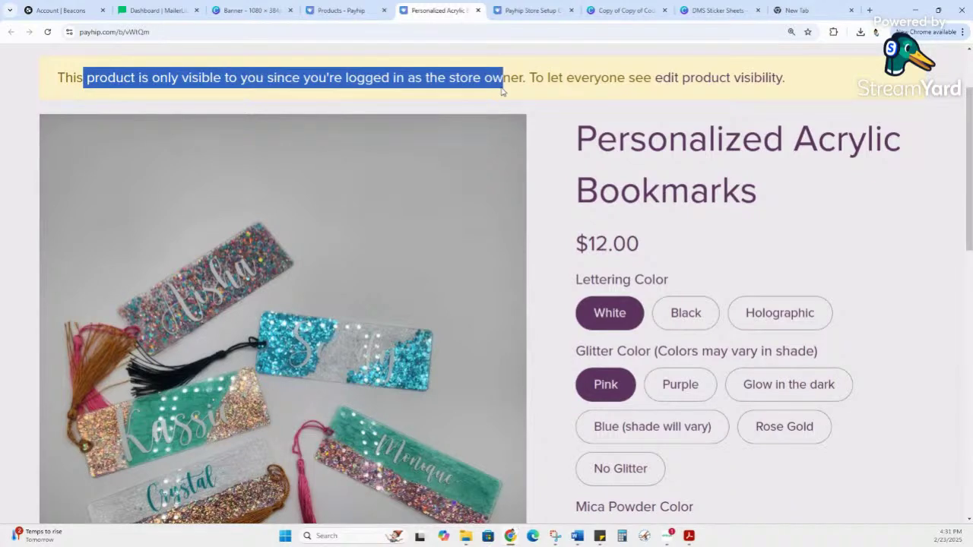
pyautogui.click(629, 155)
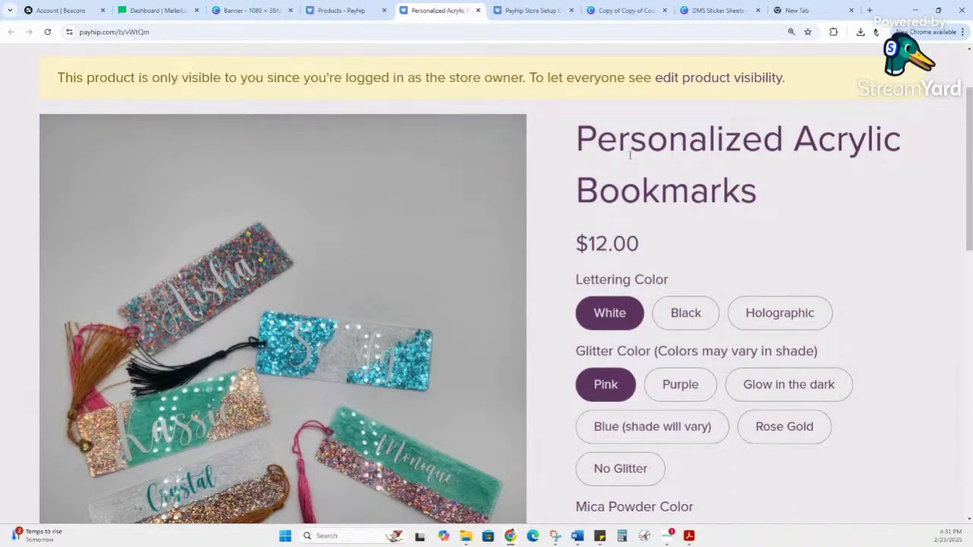
pyautogui.moveTo(600, 145); pyautogui.dragTo(864, 174)
pyautogui.click(864, 174)
# Step: Scroll through the $12.00 bookmark's lettering, glitter and mica powder colour options
pyautogui.scroll(-1, 836, 197)
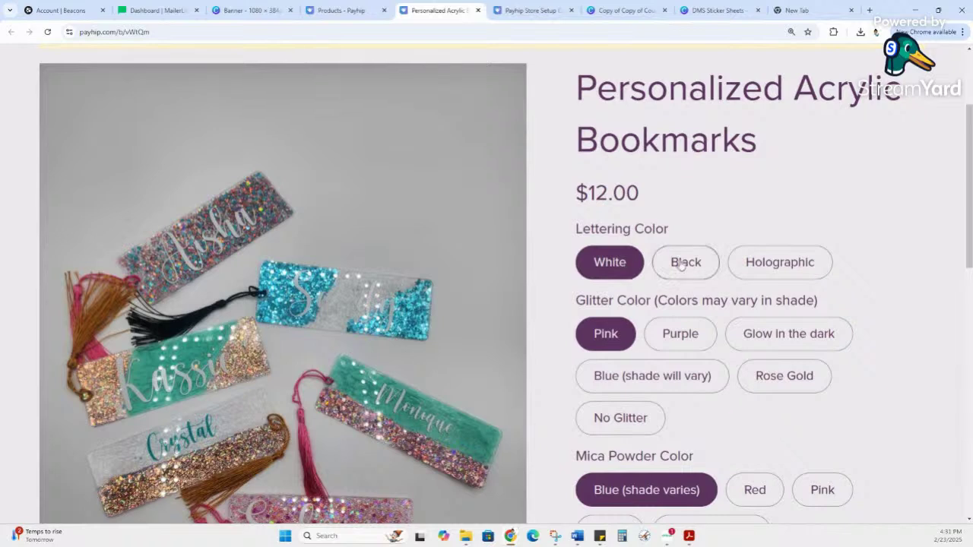
pyautogui.scroll(-2, 623, 276)
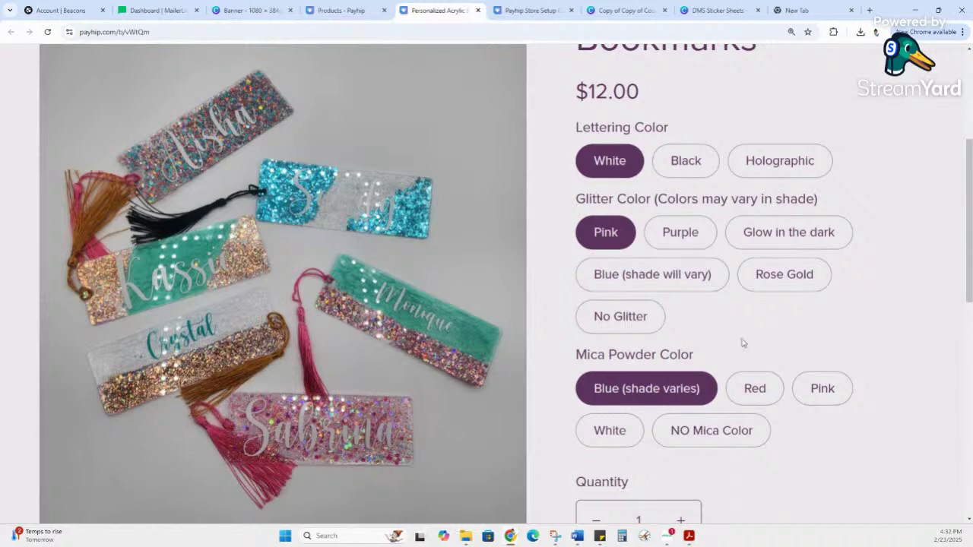
pyautogui.scroll(2, 461, 255)
pyautogui.scroll(-1, 468, 254)
pyautogui.scroll(2, 810, 180)
pyautogui.scroll(-2, 810, 180)
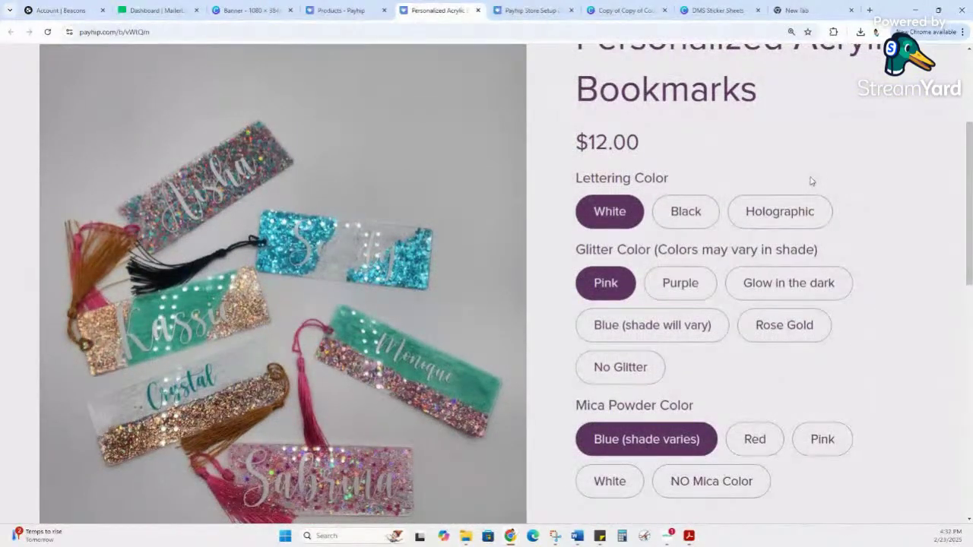
pyautogui.scroll(1, 810, 180)
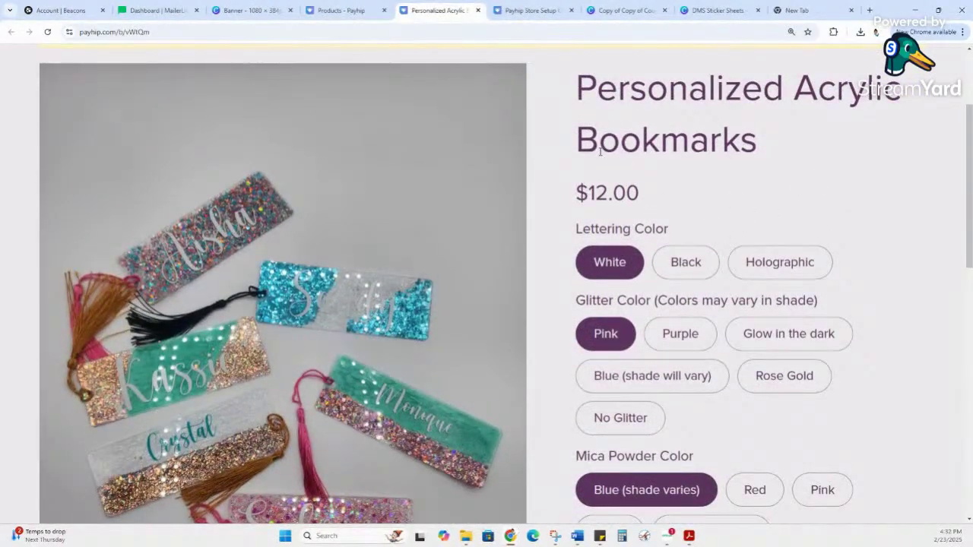
pyautogui.scroll(-3, 664, 180)
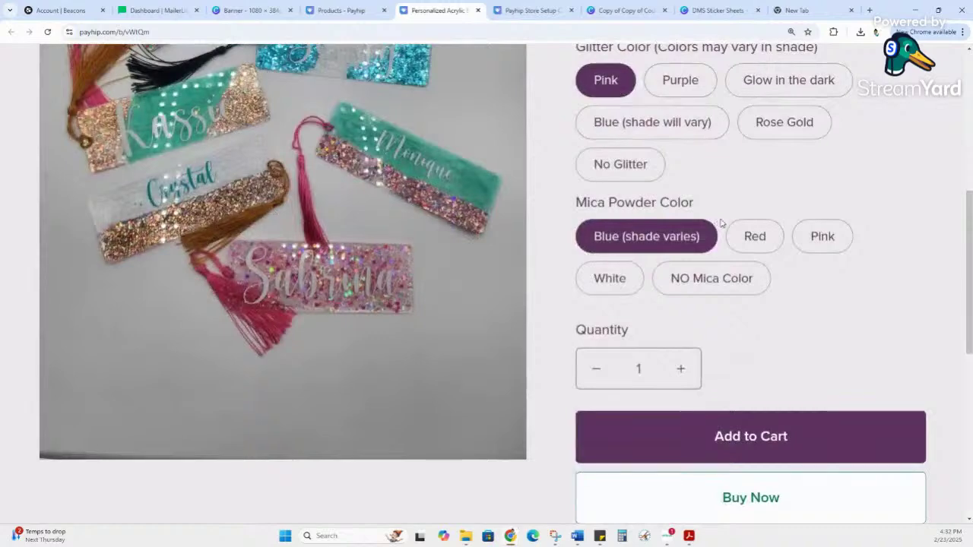
pyautogui.scroll(2, 722, 221)
pyautogui.scroll(1, 722, 221)
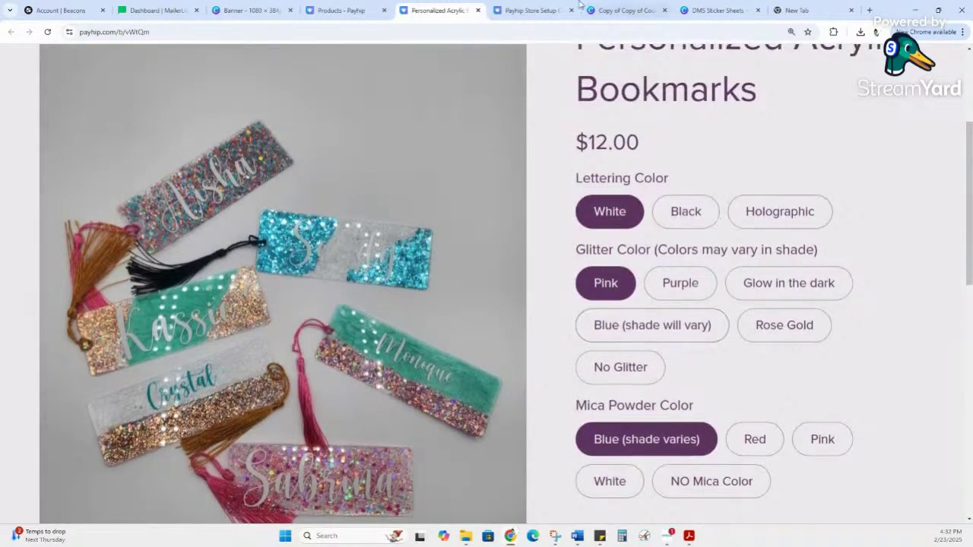
# Step: Close the bookmarks preview tab and go from Store back to Products
pyautogui.click(478, 10)
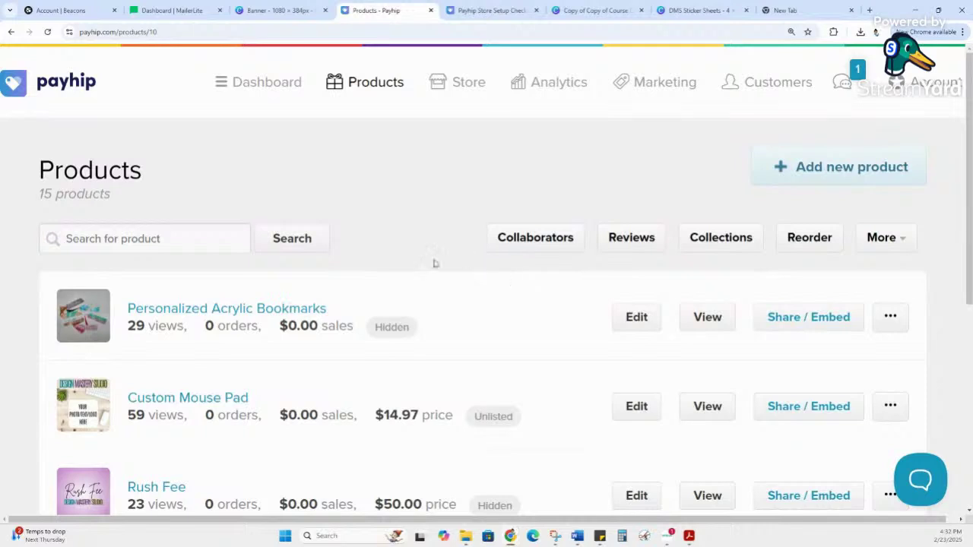
pyautogui.click(468, 86)
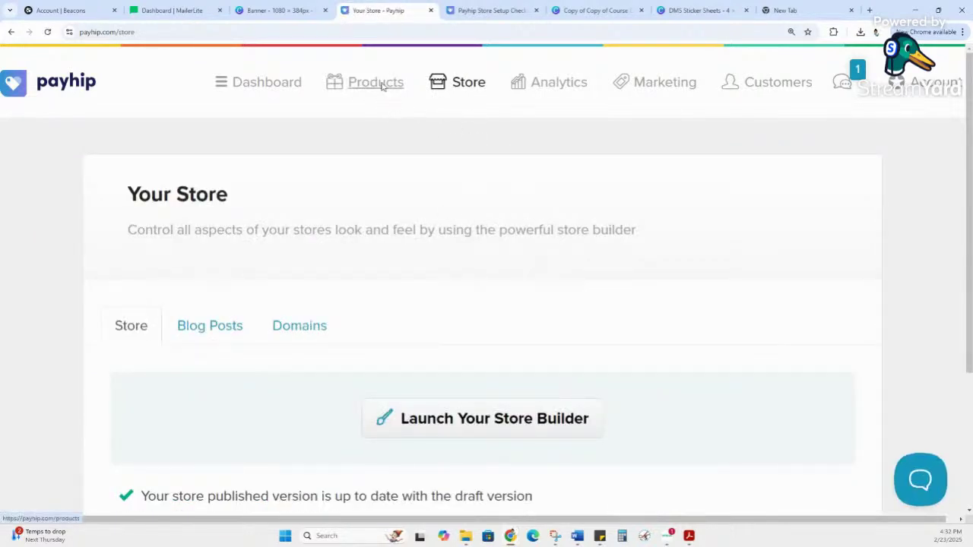
pyautogui.click(382, 89)
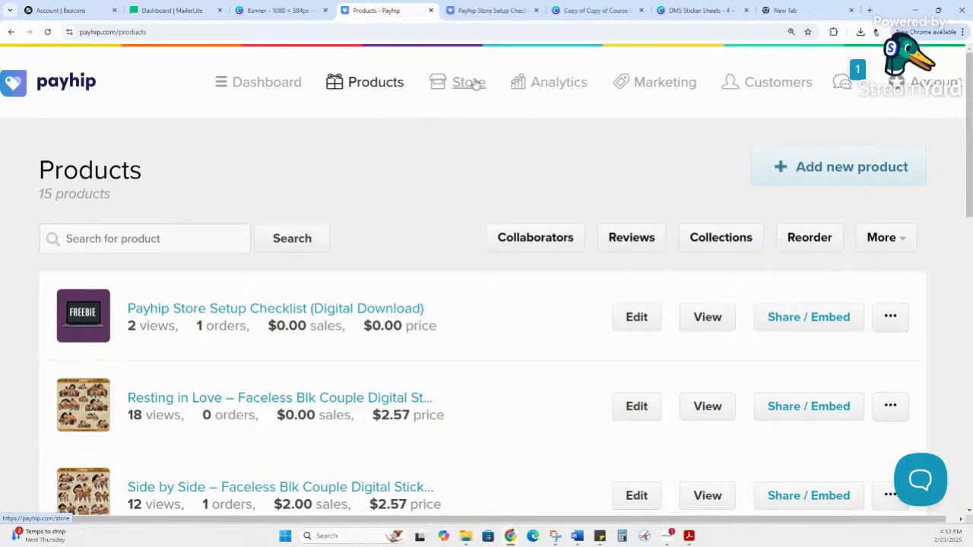
# Step: Open the Payhip Store Setup Checklist's storefront page, browse it, then return to the Products tab
pyautogui.click(342, 310)
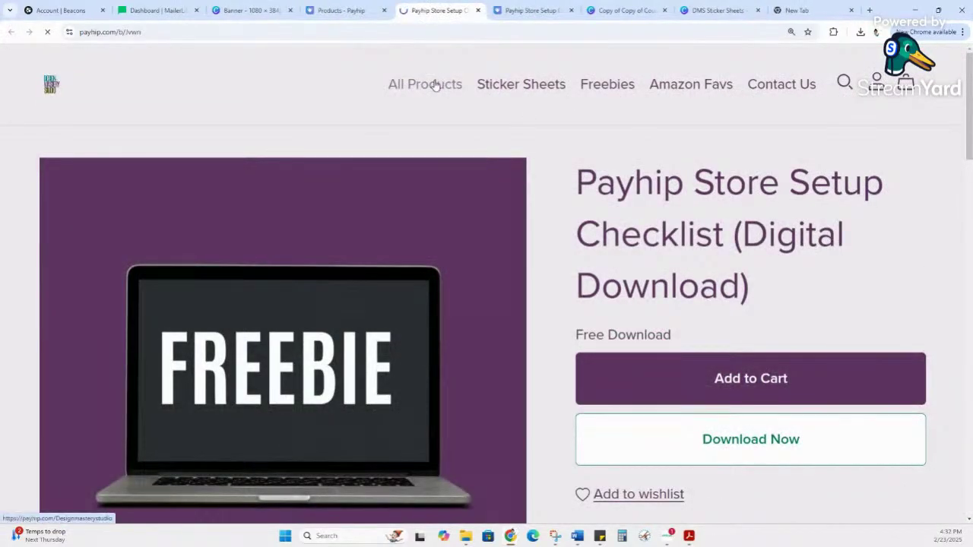
pyautogui.scroll(-2, 621, 185)
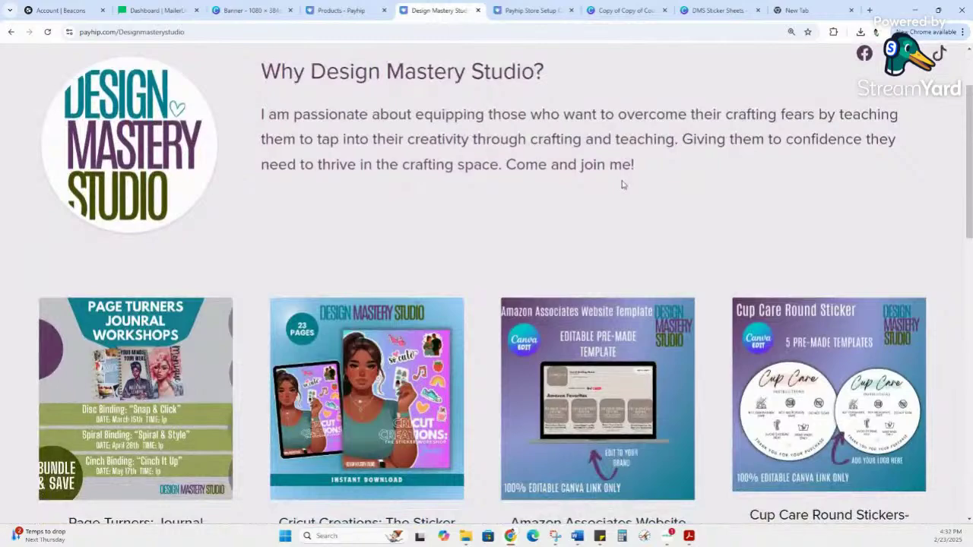
pyautogui.scroll(-4, 627, 184)
pyautogui.scroll(-3, 628, 184)
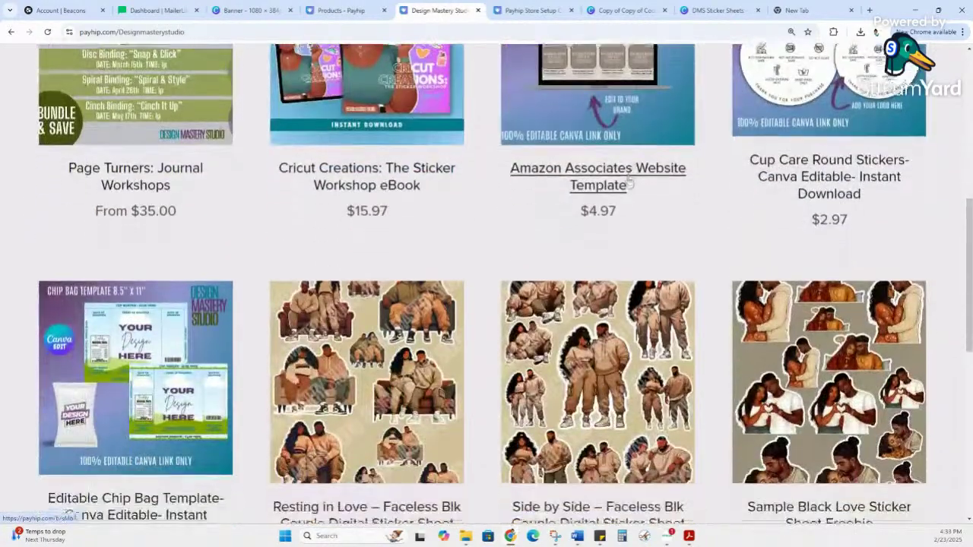
pyautogui.scroll(-2, 663, 382)
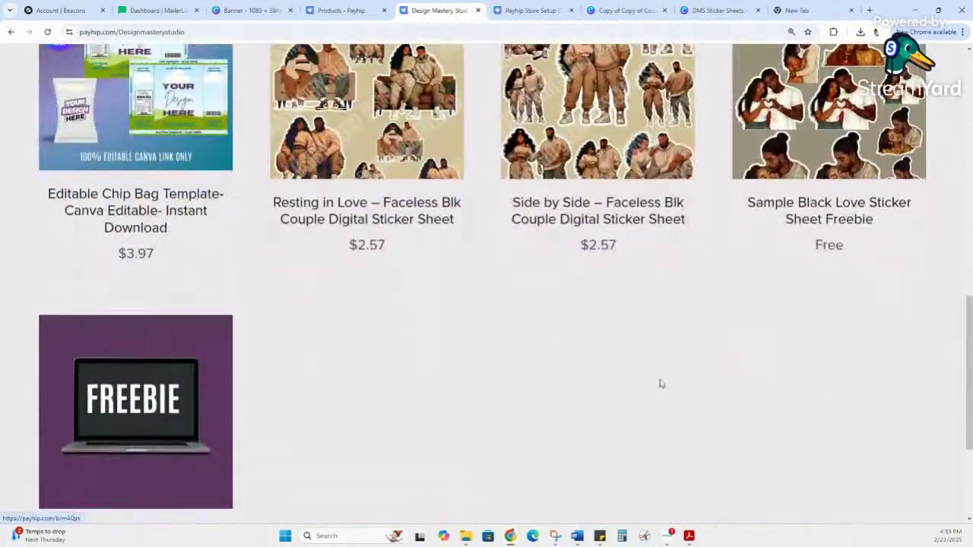
pyautogui.scroll(-1, 666, 371)
pyautogui.scroll(2, 678, 360)
pyautogui.scroll(8, 677, 360)
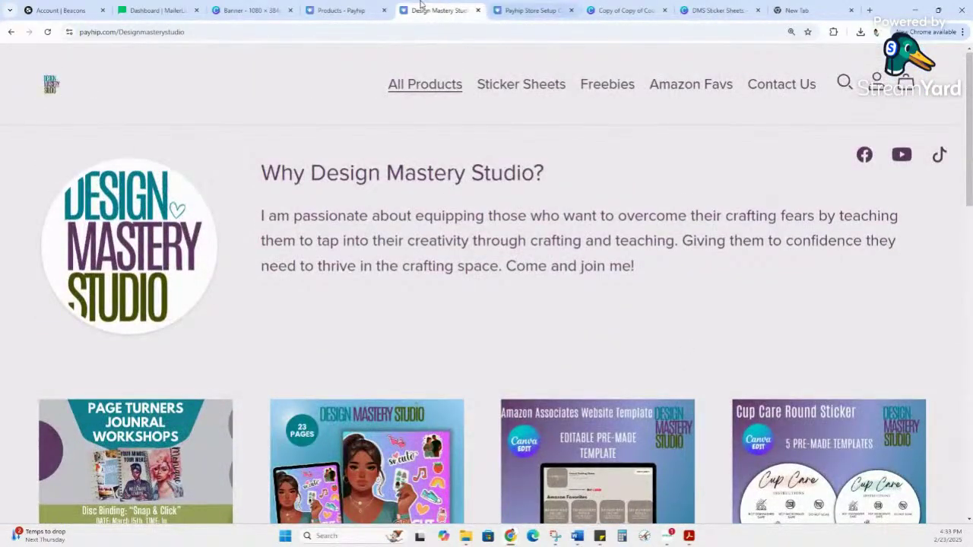
pyautogui.click(12, 32)
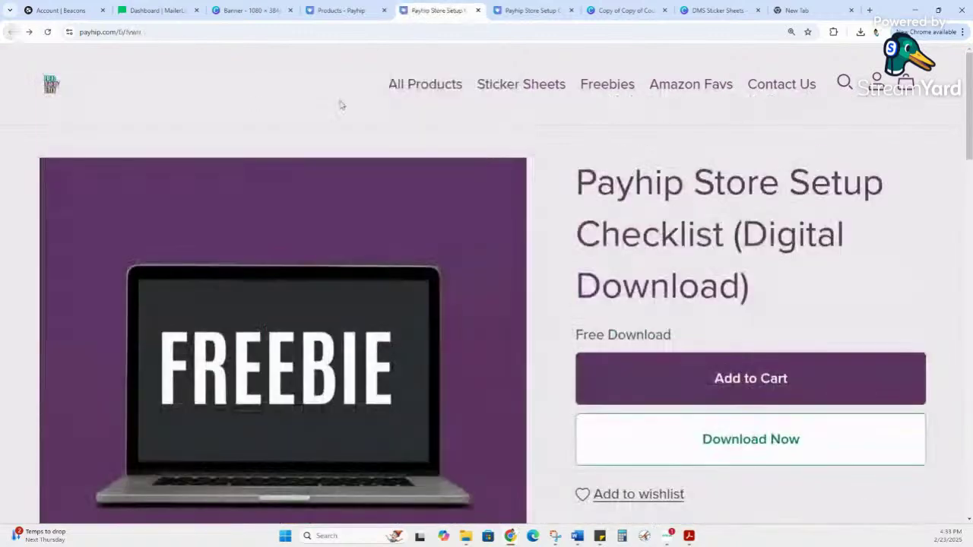
pyautogui.click(346, 10)
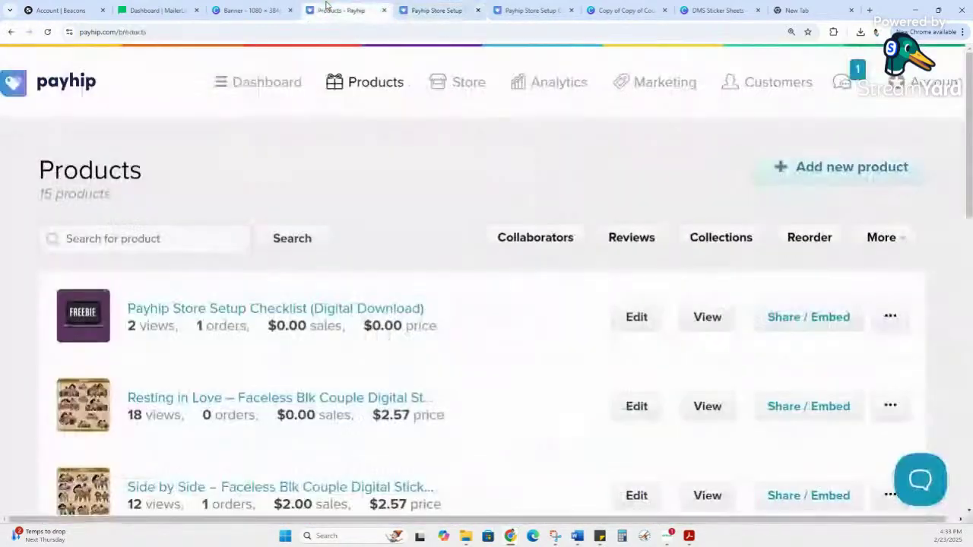
# Step: Launch the store builder from the Store overview, landing on the All Products collection page
pyautogui.click(458, 90)
pyautogui.scroll(-1, 541, 378)
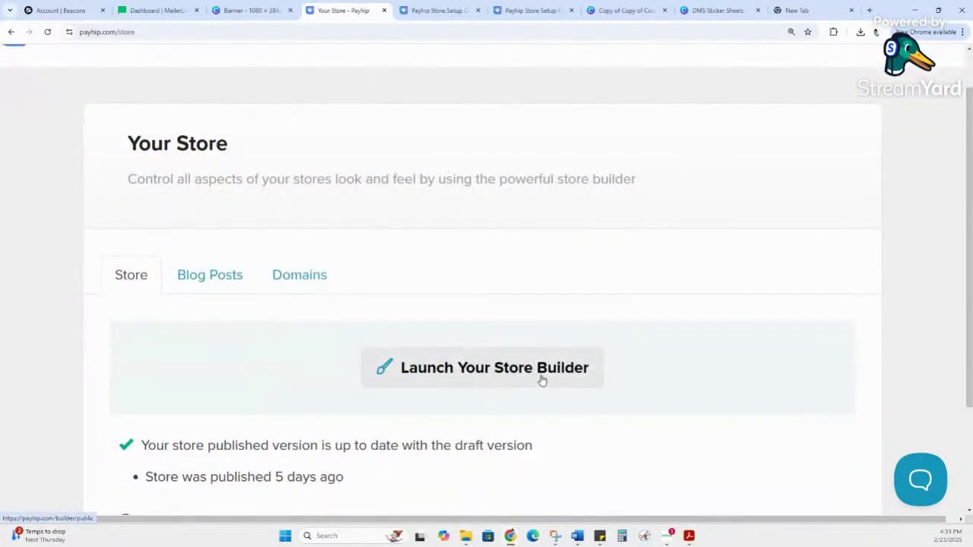
pyautogui.scroll(-3, 542, 379)
pyautogui.scroll(2, 494, 258)
pyautogui.click(504, 281)
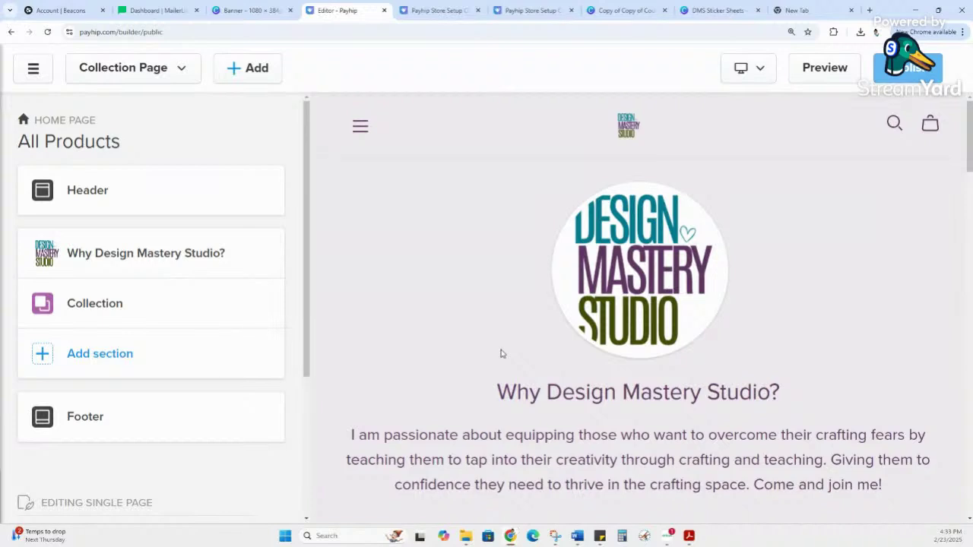
# Step: Check the header section's Store Logo settings
pyautogui.click(102, 191)
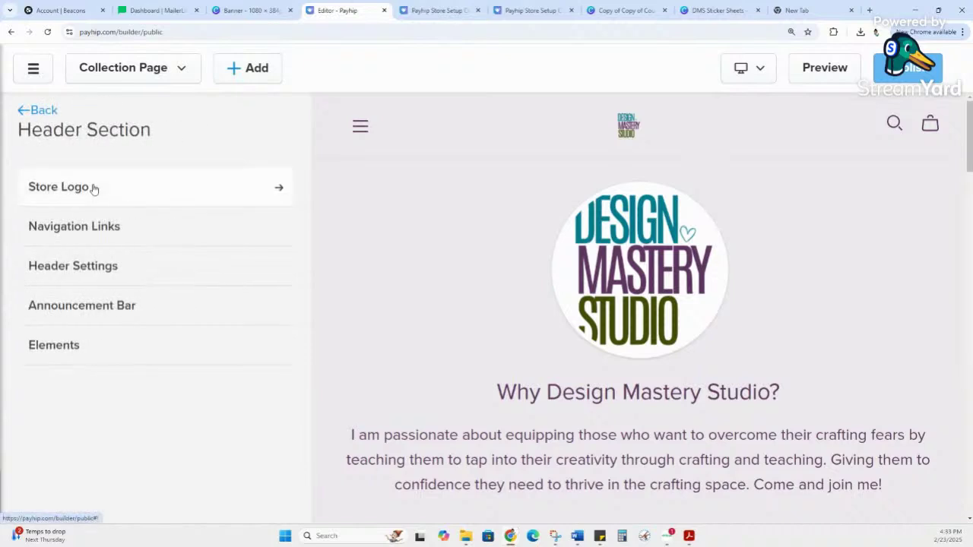
pyautogui.click(94, 187)
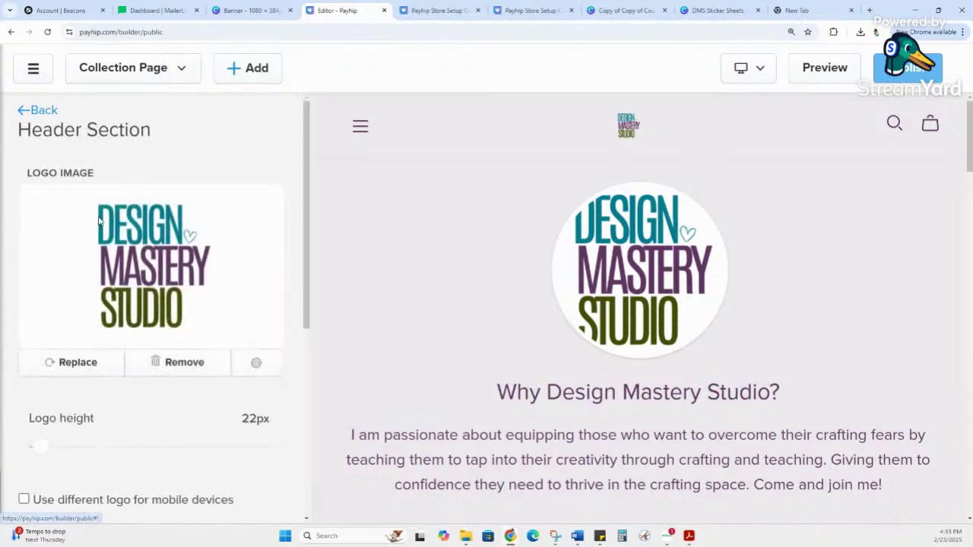
pyautogui.click(34, 110)
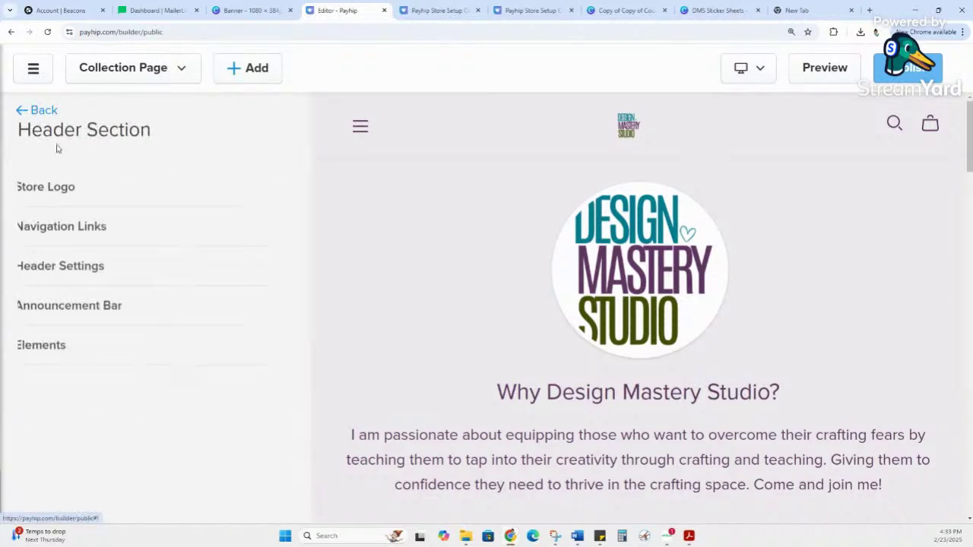
# Step: Review the header's navigation links in their editor, then view them on the live store page
pyautogui.click(97, 228)
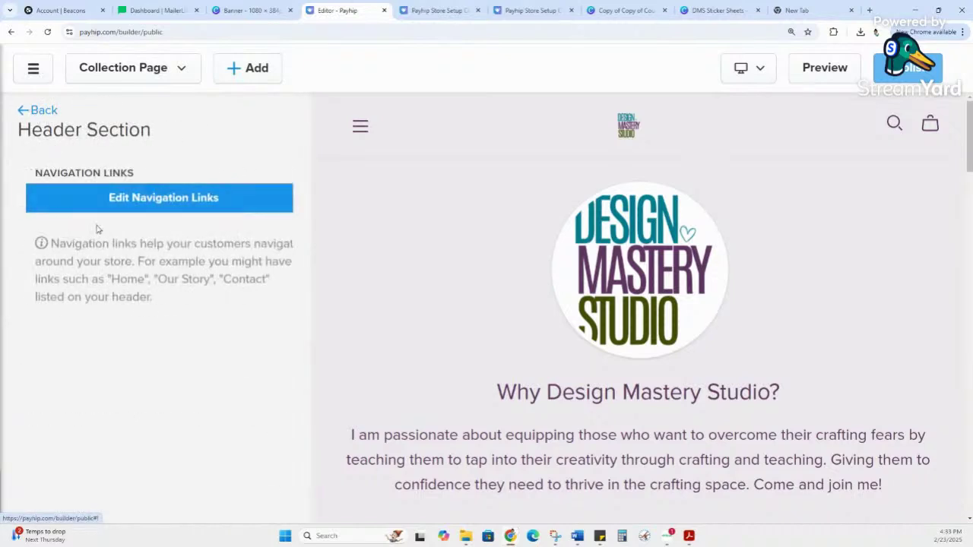
pyautogui.click(208, 213)
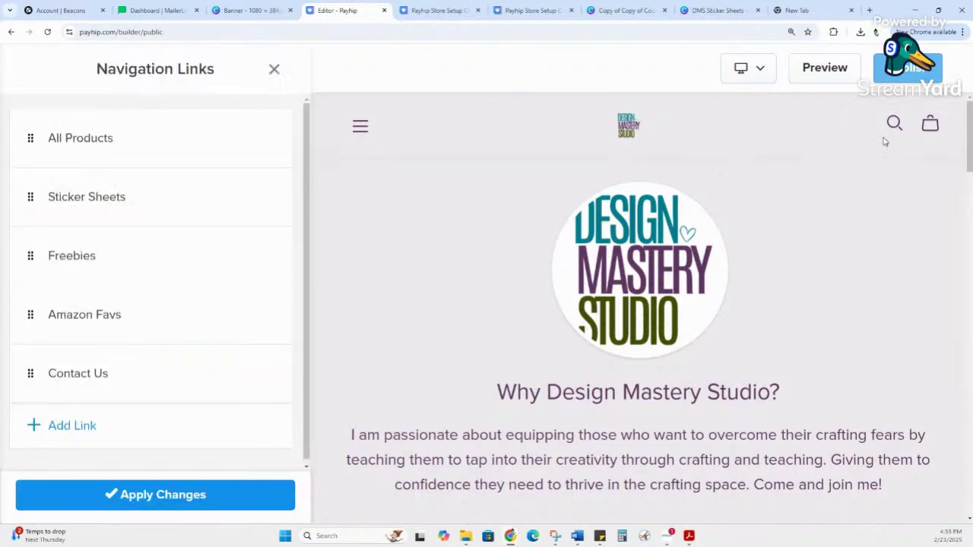
pyautogui.scroll(-2, 857, 136)
pyautogui.scroll(2, 856, 135)
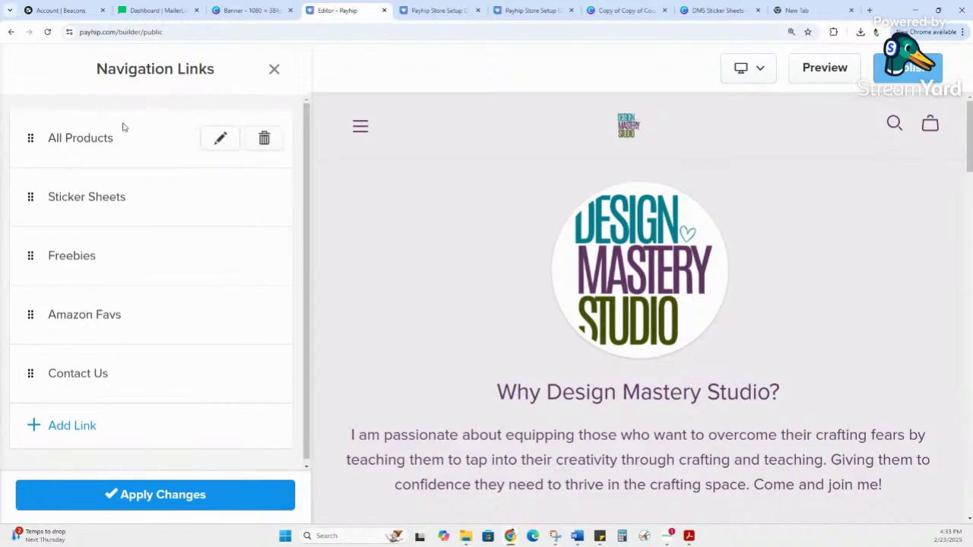
pyautogui.click(275, 68)
pyautogui.click(430, 9)
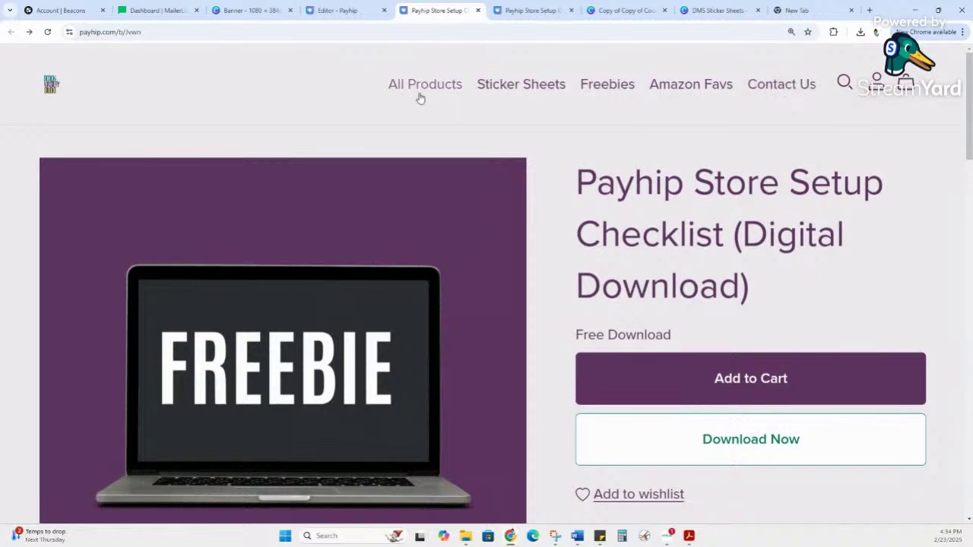
# Step: Return to the Editor tab and go back to the Header Section's list of settings
pyautogui.click(339, 15)
pyautogui.click(34, 110)
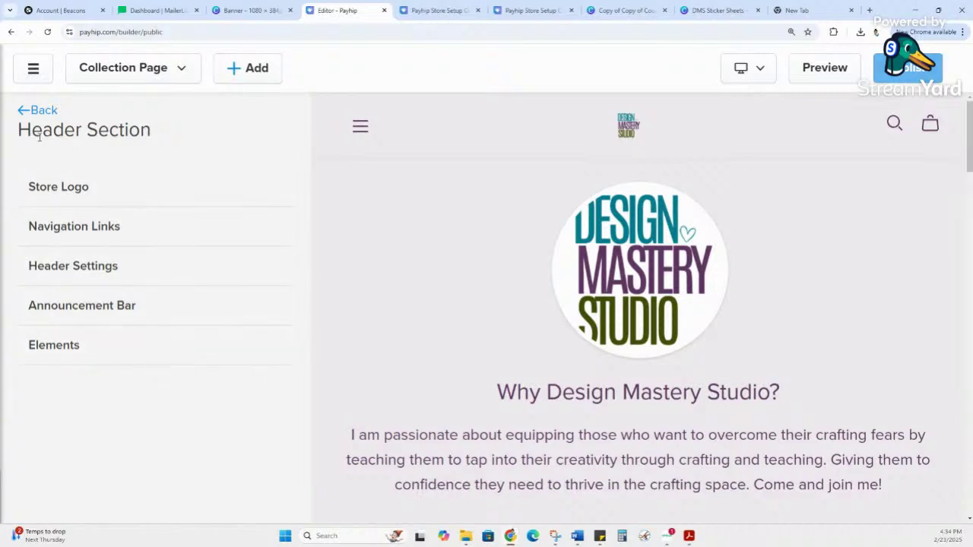
# Step: Open the 'Why Design Mastery Studio?' About Me section and look through its settings
pyautogui.click(38, 111)
pyautogui.scroll(-2, 499, 310)
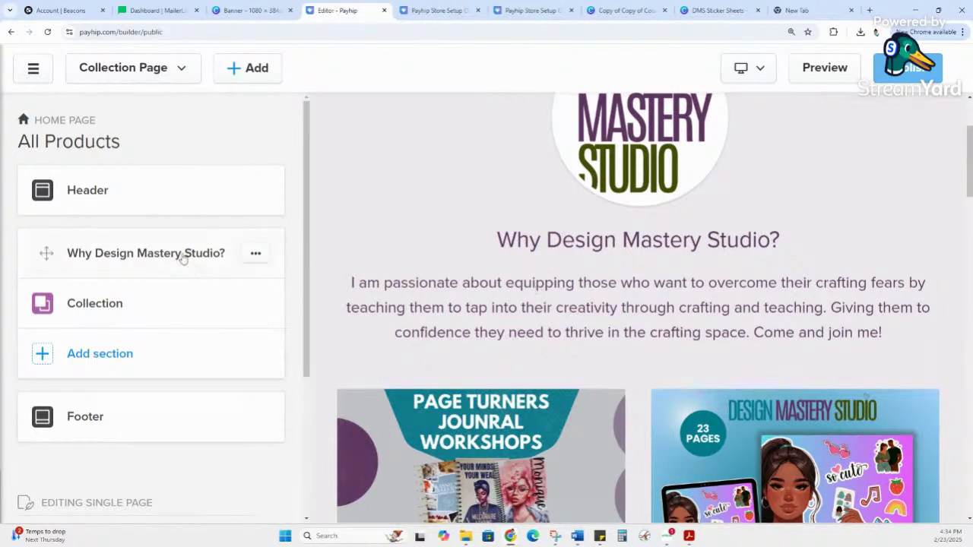
pyautogui.click(228, 247)
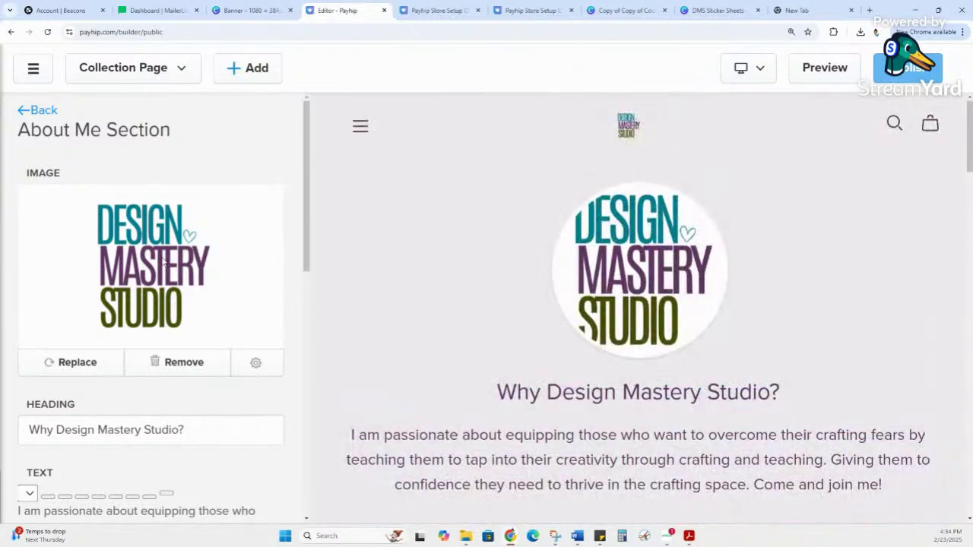
pyautogui.scroll(-2, 154, 221)
pyautogui.scroll(-2, 154, 222)
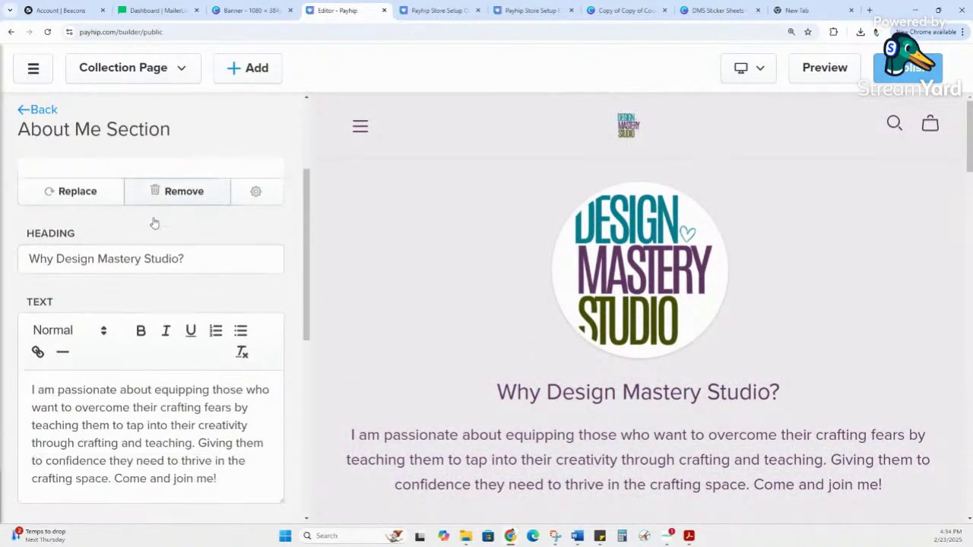
pyautogui.scroll(-5, 148, 366)
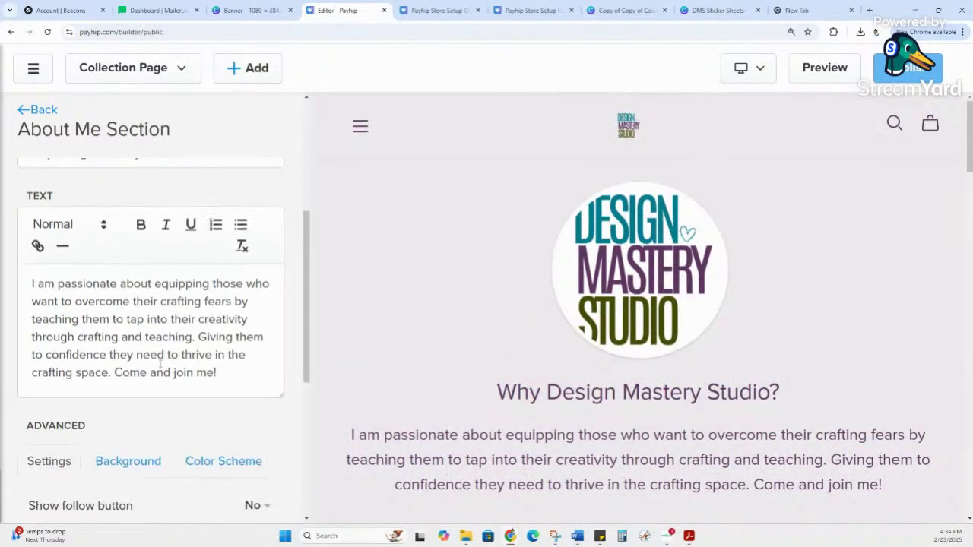
pyautogui.scroll(-3, 219, 320)
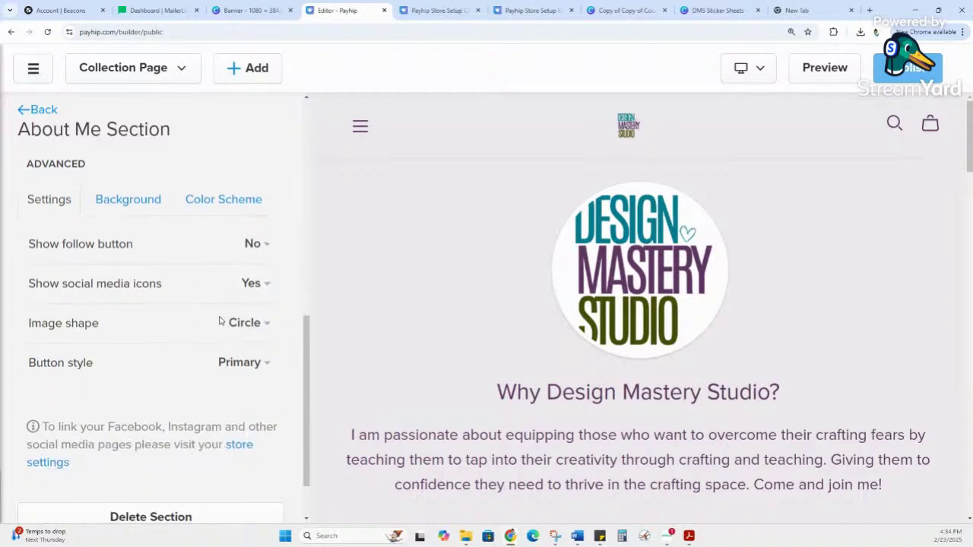
pyautogui.scroll(5, 223, 329)
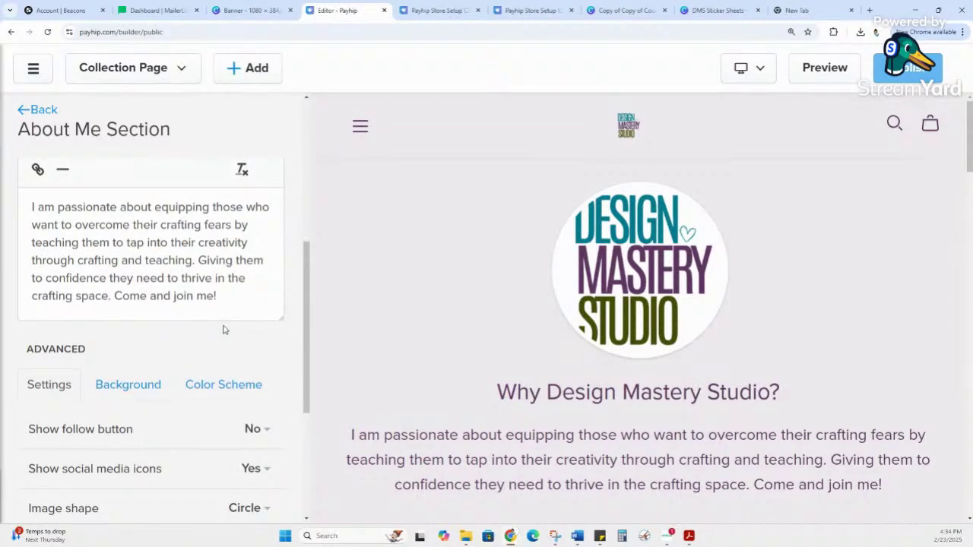
# Step: Review the section's Background and Color Scheme options (Light), then return to the section list
pyautogui.click(110, 393)
pyautogui.scroll(-2, 152, 361)
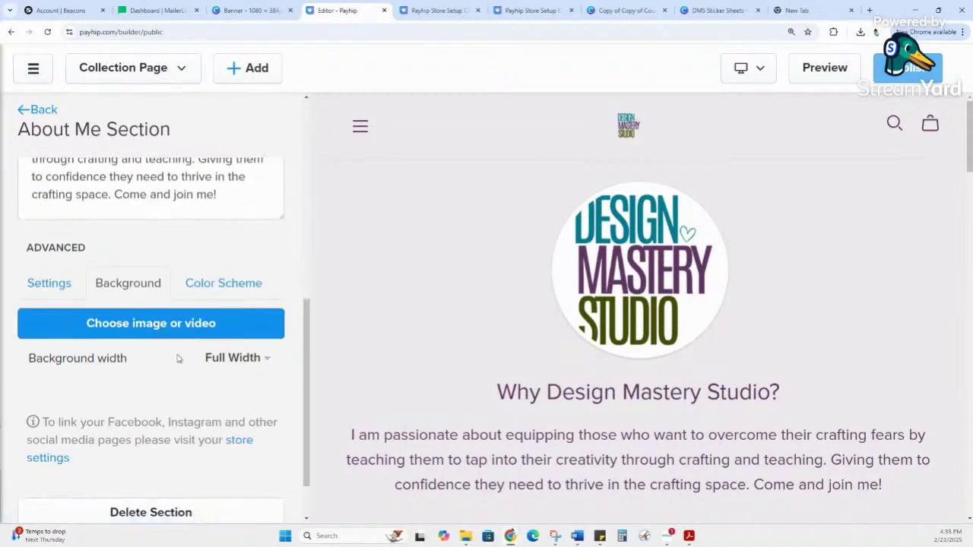
pyautogui.scroll(-1, 177, 359)
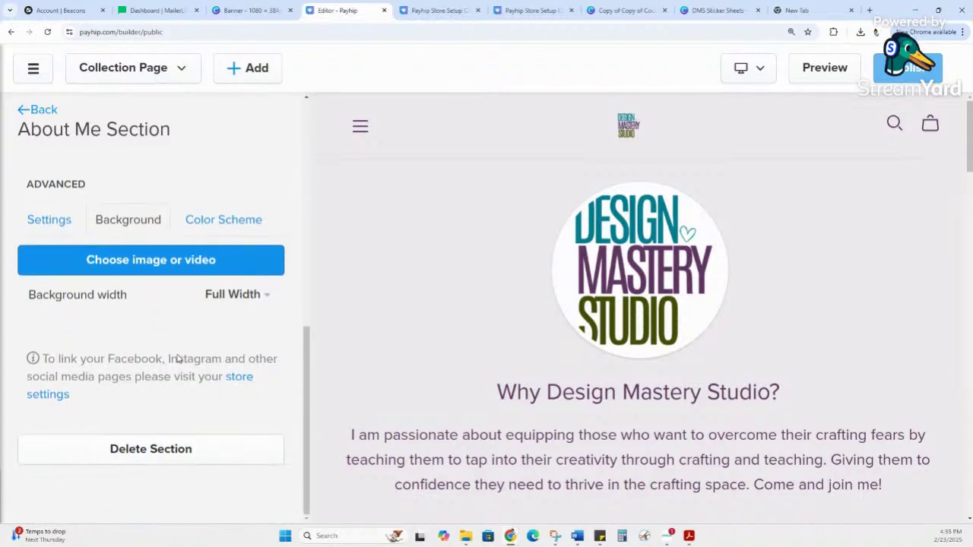
pyautogui.click(240, 222)
pyautogui.scroll(-4, 178, 326)
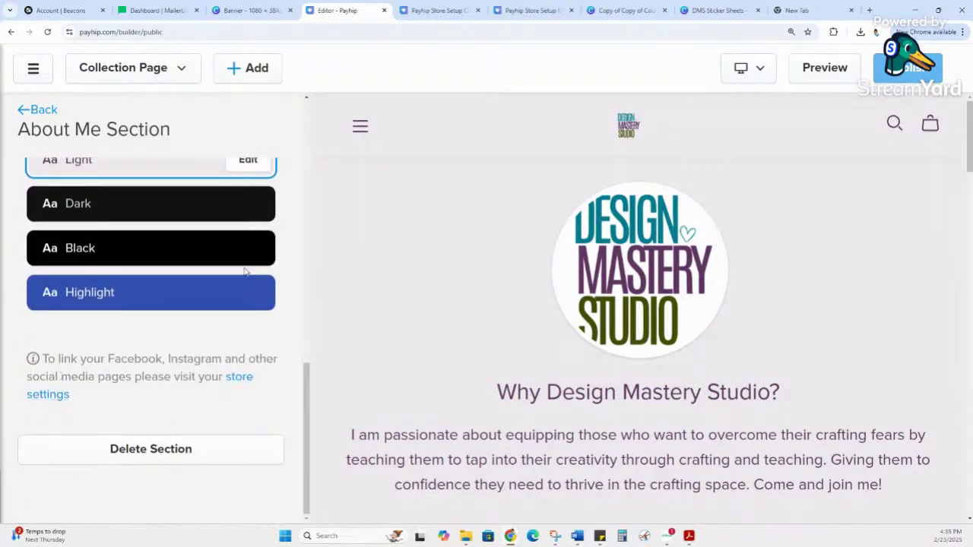
pyautogui.scroll(2, 228, 274)
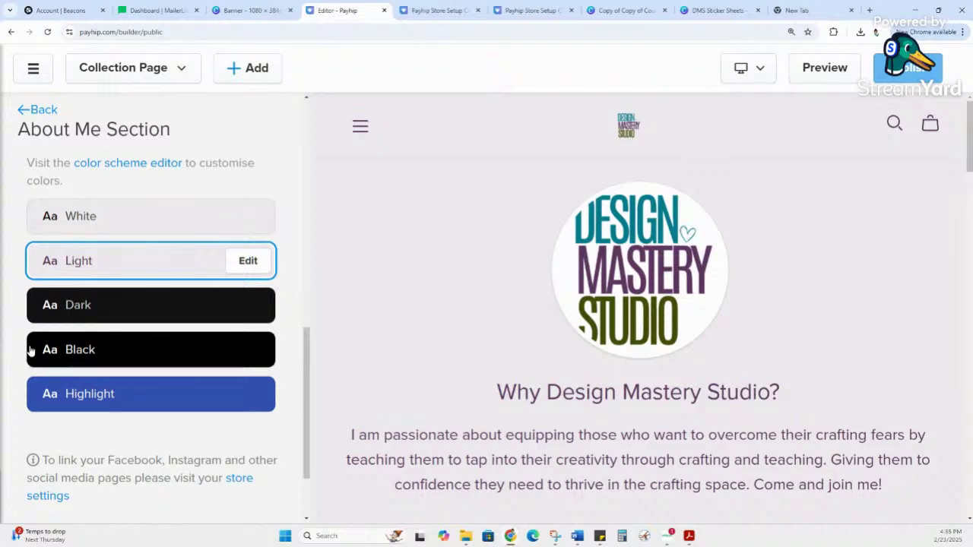
pyautogui.scroll(7, 114, 322)
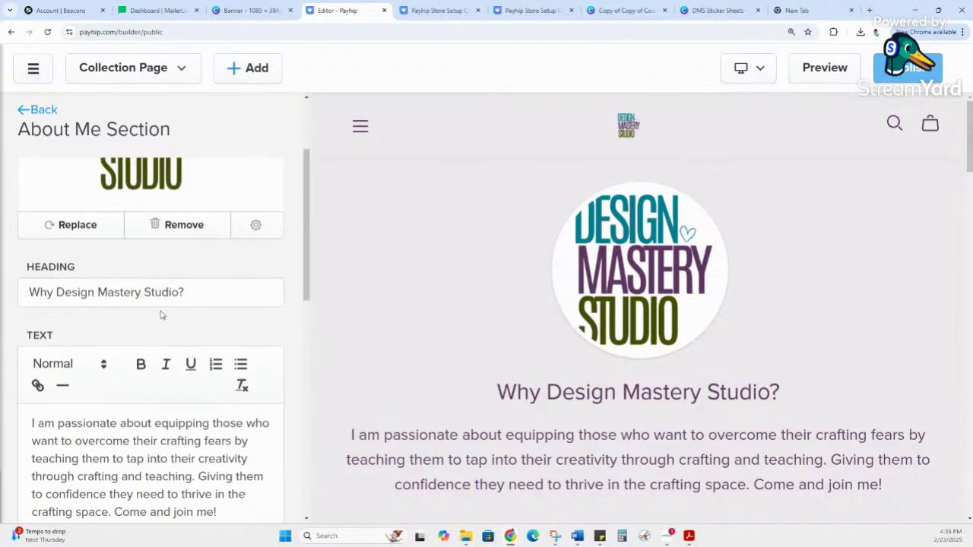
pyautogui.scroll(2, 148, 216)
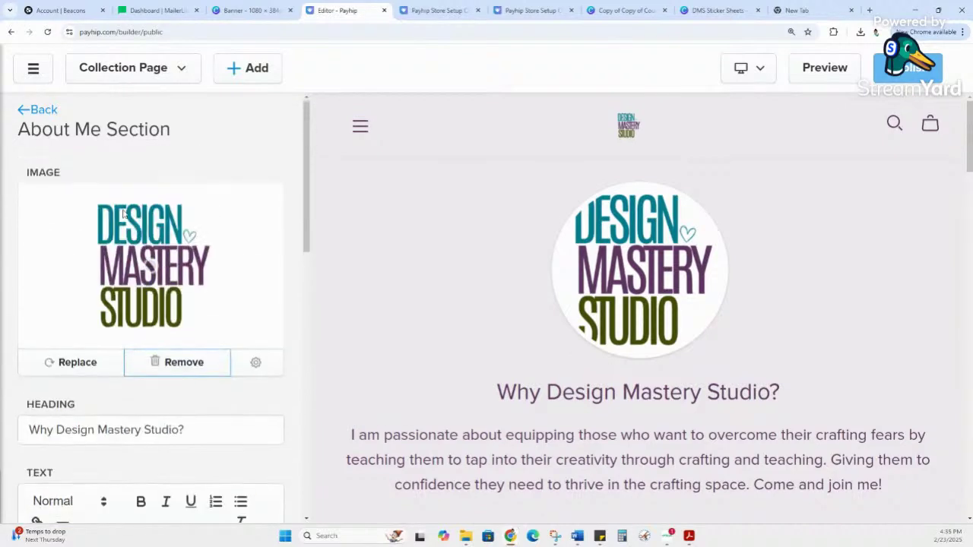
pyautogui.click(43, 110)
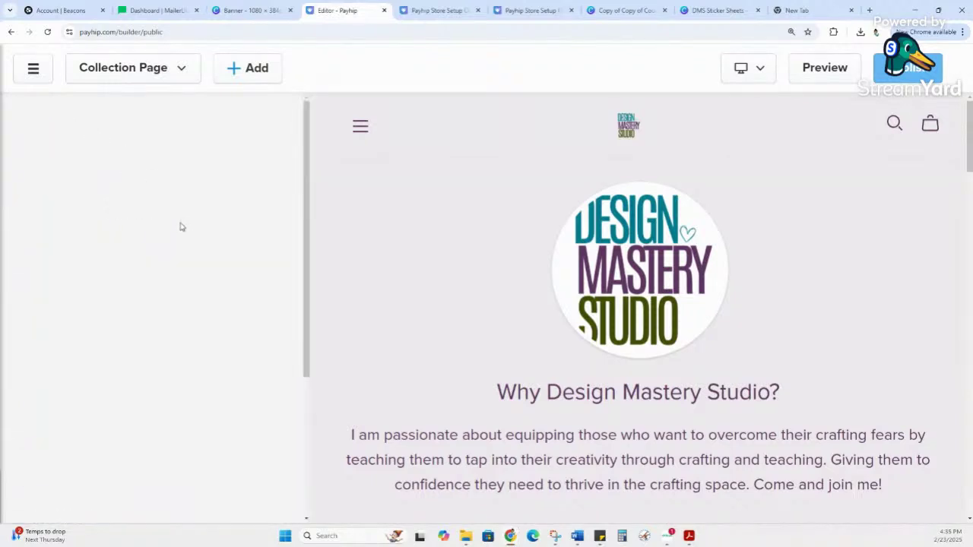
# Step: Open the Footer settings, showing a Simple footer with small text and no payment or social icons
pyautogui.scroll(-2, 187, 335)
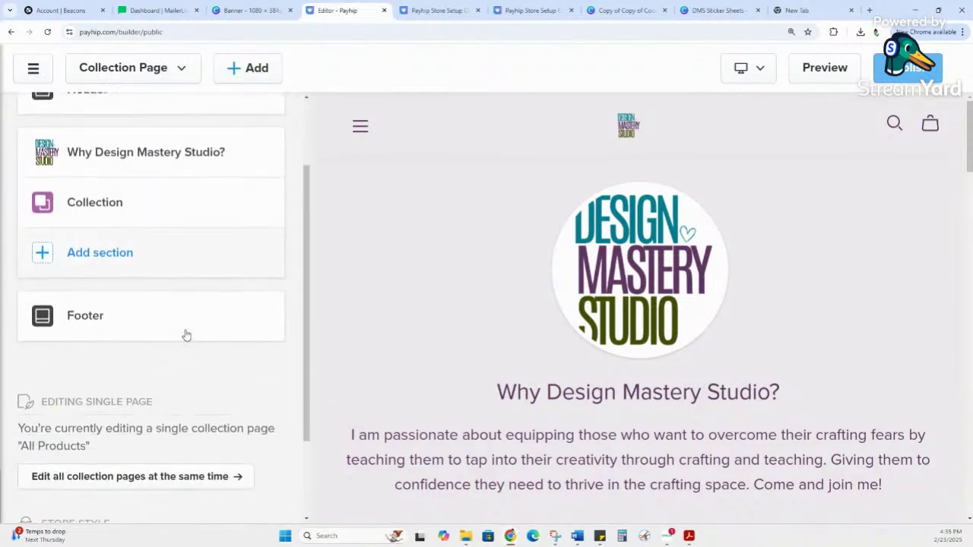
pyautogui.scroll(3, 185, 335)
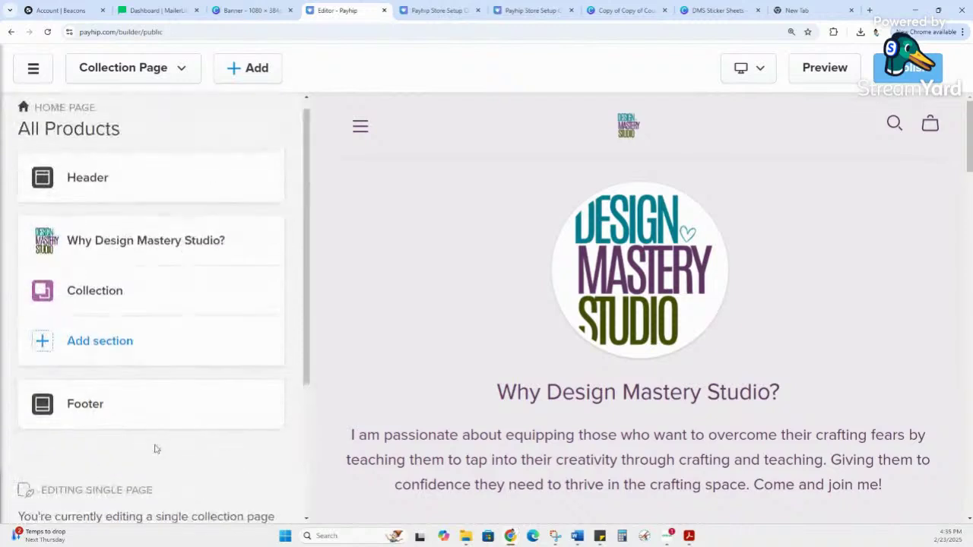
pyautogui.moveTo(202, 243)
pyautogui.scroll(-3, 143, 408)
pyautogui.scroll(-10, 582, 423)
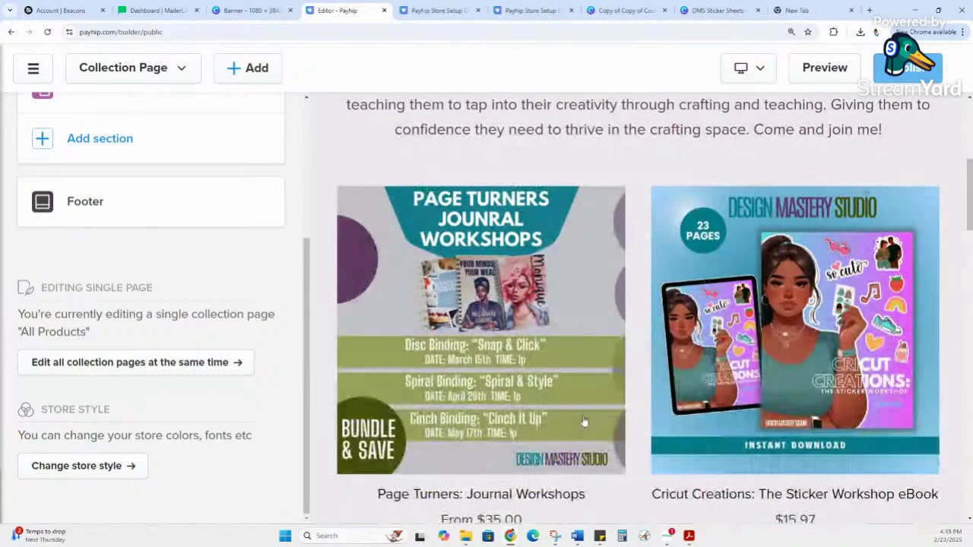
pyautogui.scroll(-10, 624, 394)
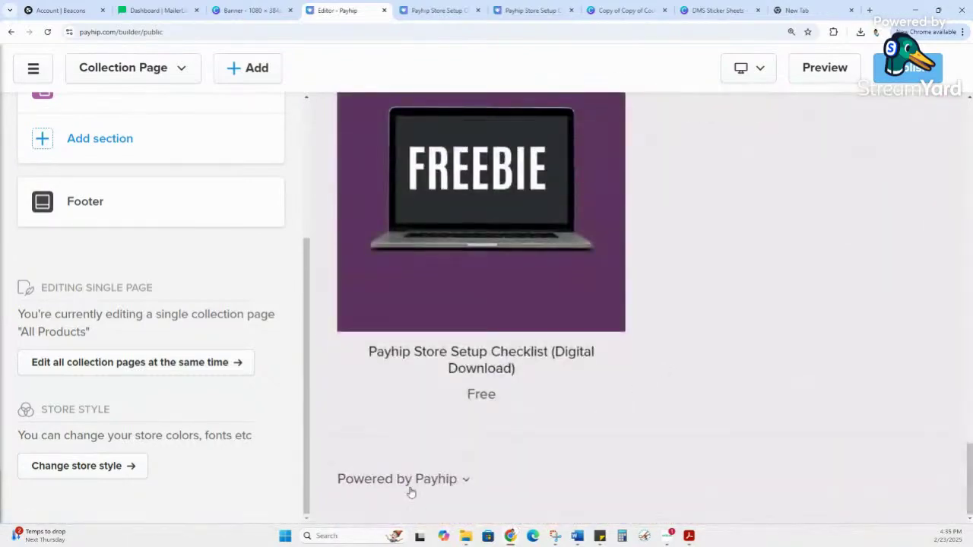
pyautogui.click(91, 200)
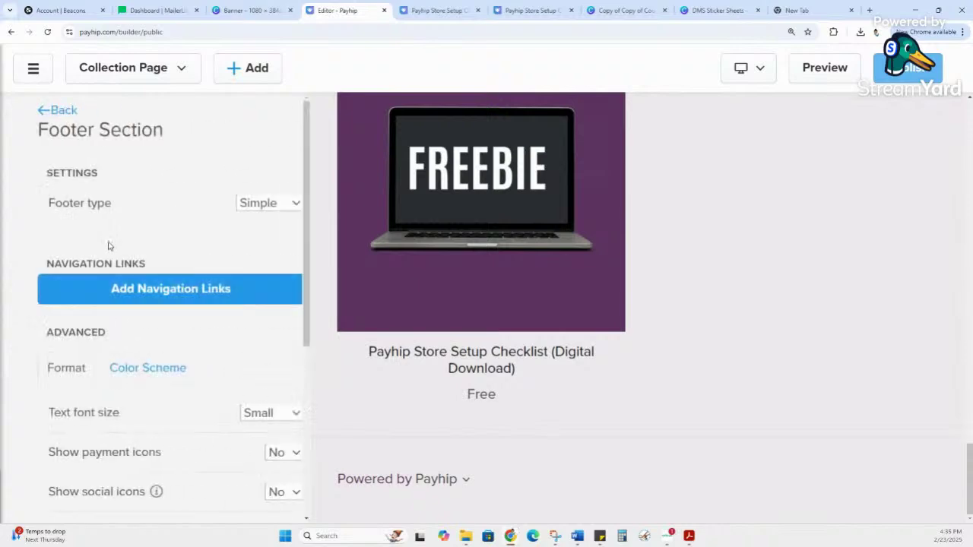
pyautogui.scroll(-2, 130, 245)
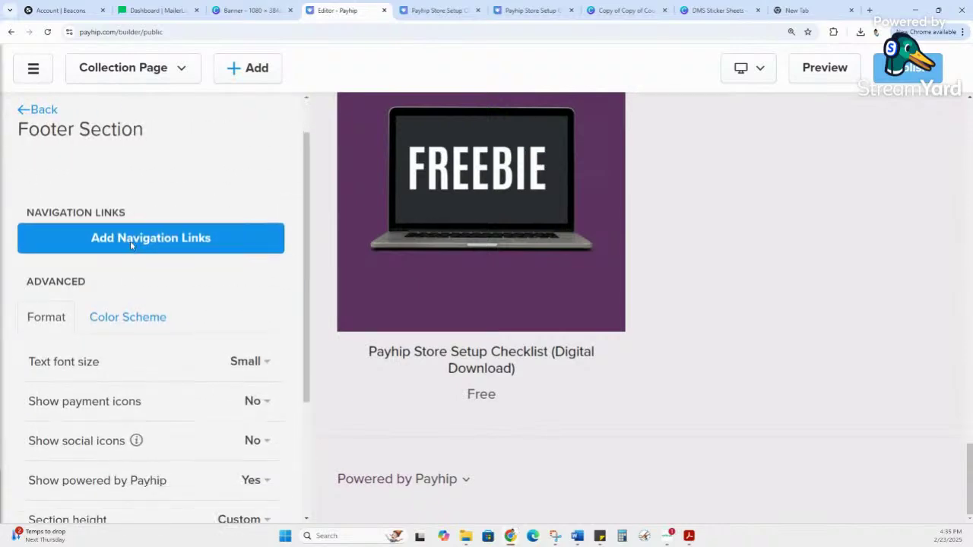
pyautogui.scroll(-1, 130, 245)
pyautogui.scroll(3, 130, 245)
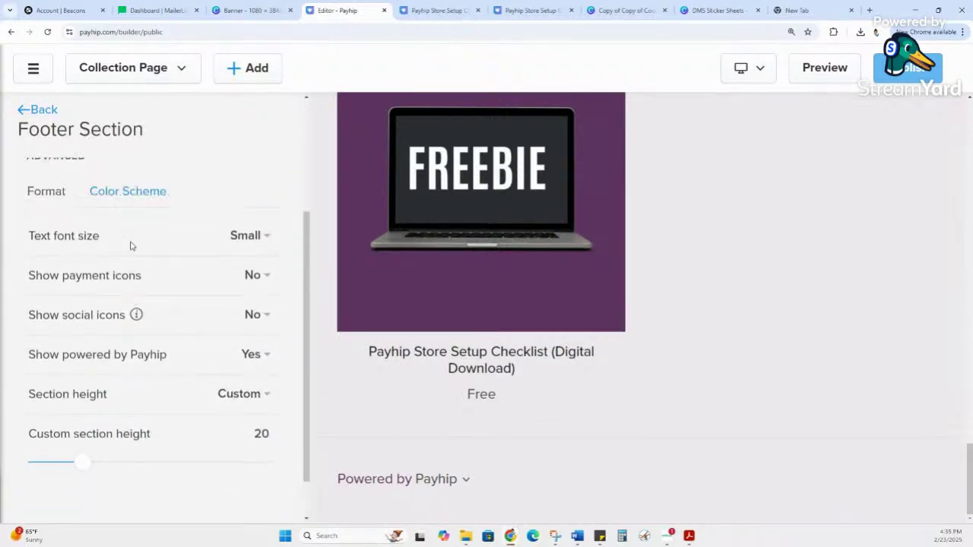
# Step: Leave the footer settings and launch a draft Preview of the storefront in a new tab
pyautogui.click(23, 111)
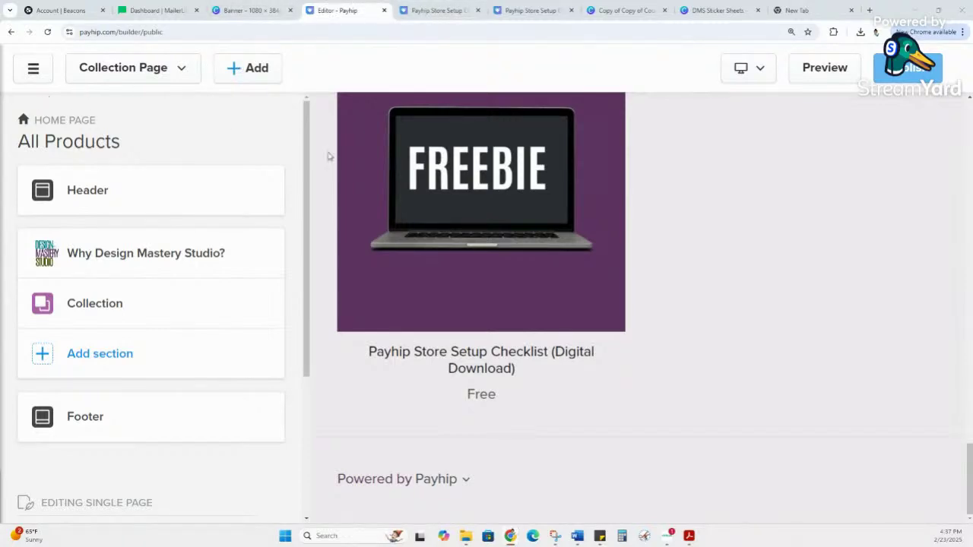
pyautogui.scroll(15, 355, 366)
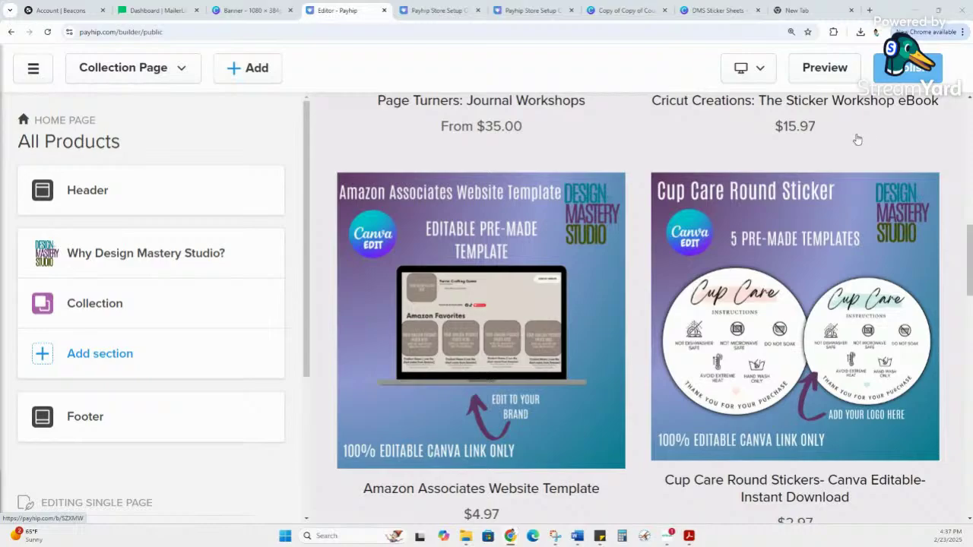
pyautogui.scroll(3, 855, 137)
pyautogui.click(836, 70)
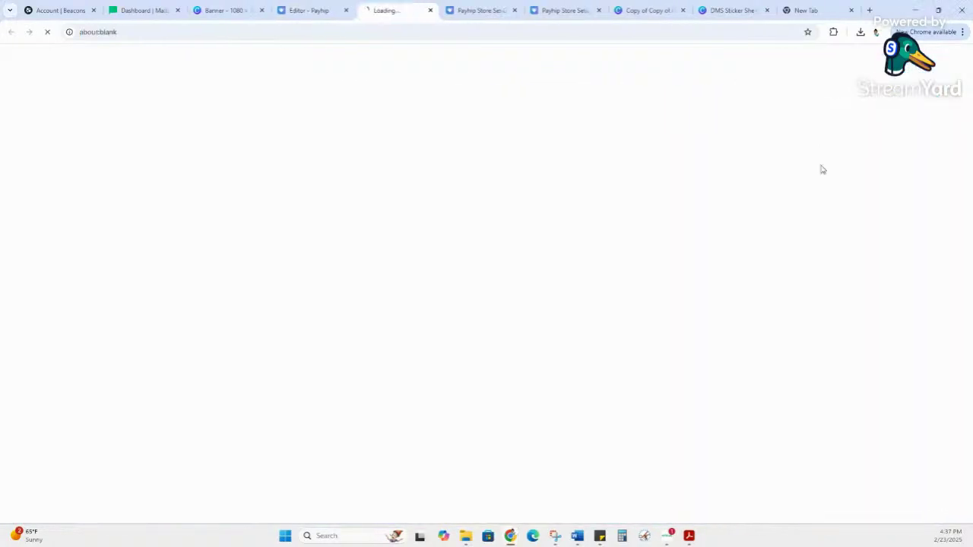
# Step: Scroll through the draft storefront's intro and product grid
pyautogui.scroll(-8, 742, 254)
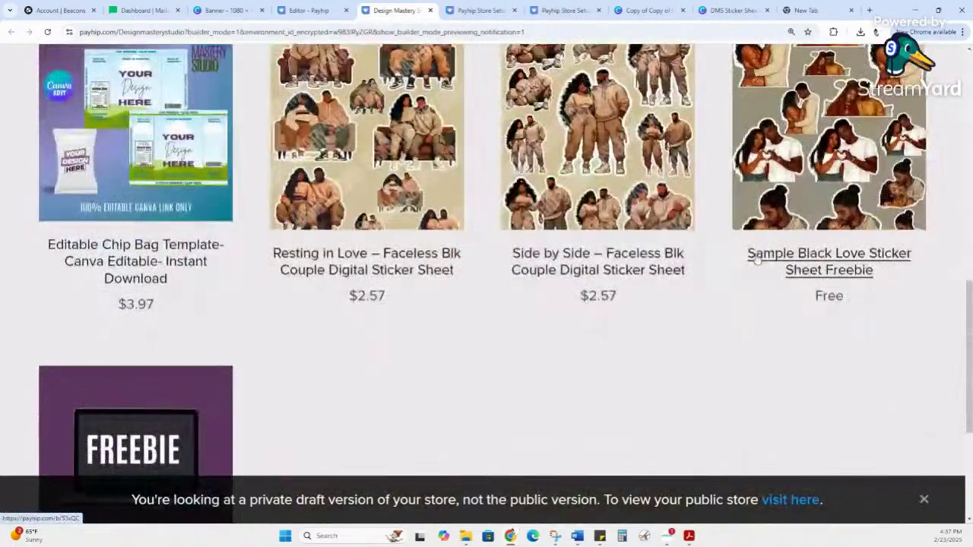
pyautogui.scroll(5, 719, 311)
pyautogui.scroll(5, 721, 307)
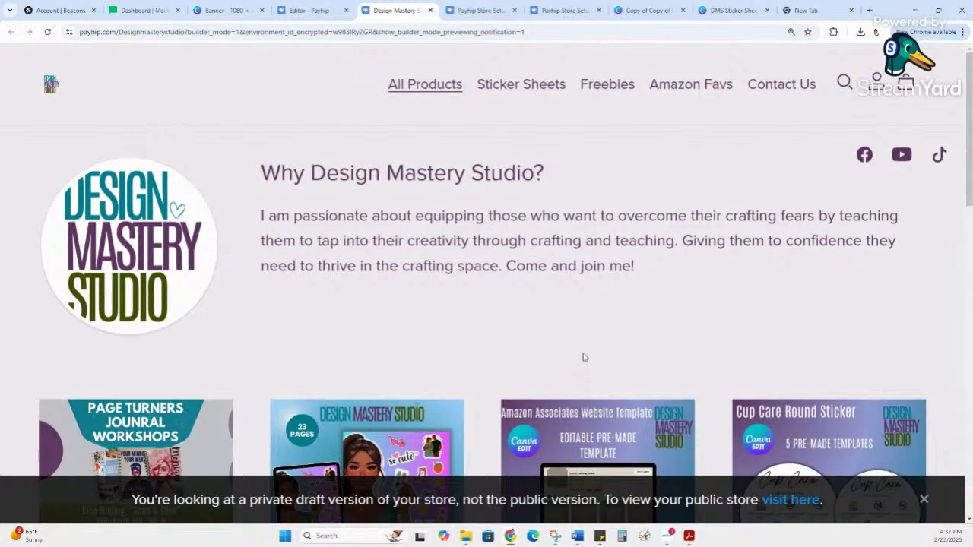
pyautogui.scroll(-2, 583, 345)
pyautogui.scroll(-1, 590, 343)
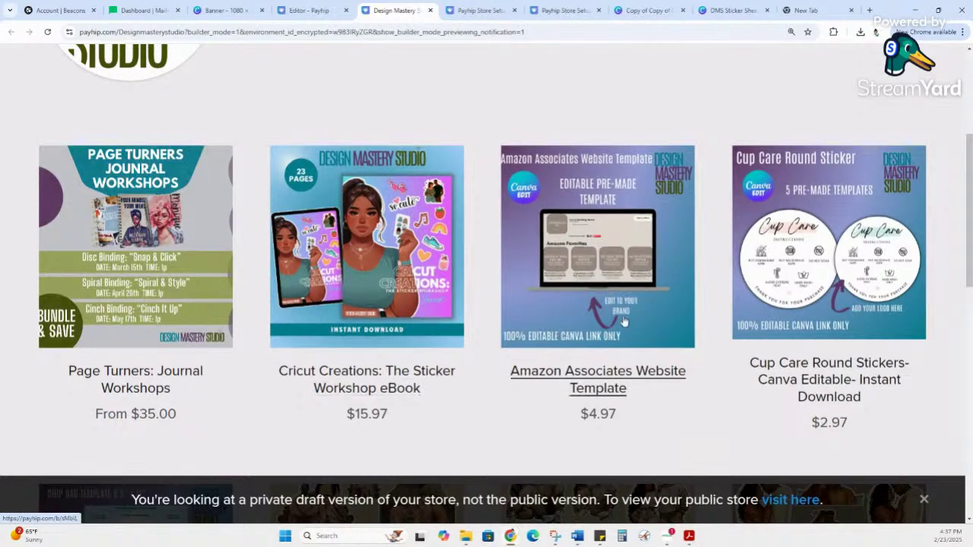
pyautogui.scroll(-5, 612, 319)
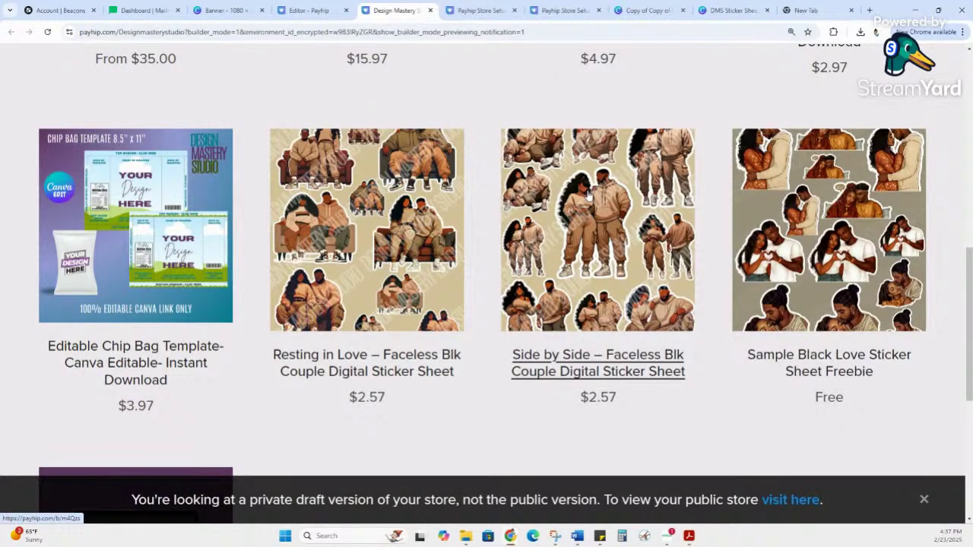
# Step: Look at the Side by Side sticker sheet product page, then go back to the listing
pyautogui.click(560, 218)
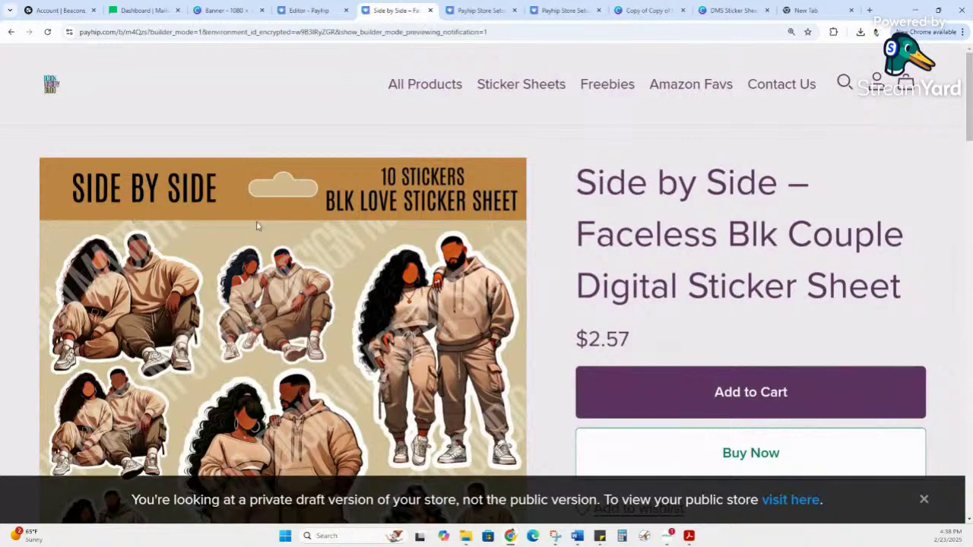
pyautogui.scroll(-3, 285, 229)
pyautogui.scroll(3, 322, 243)
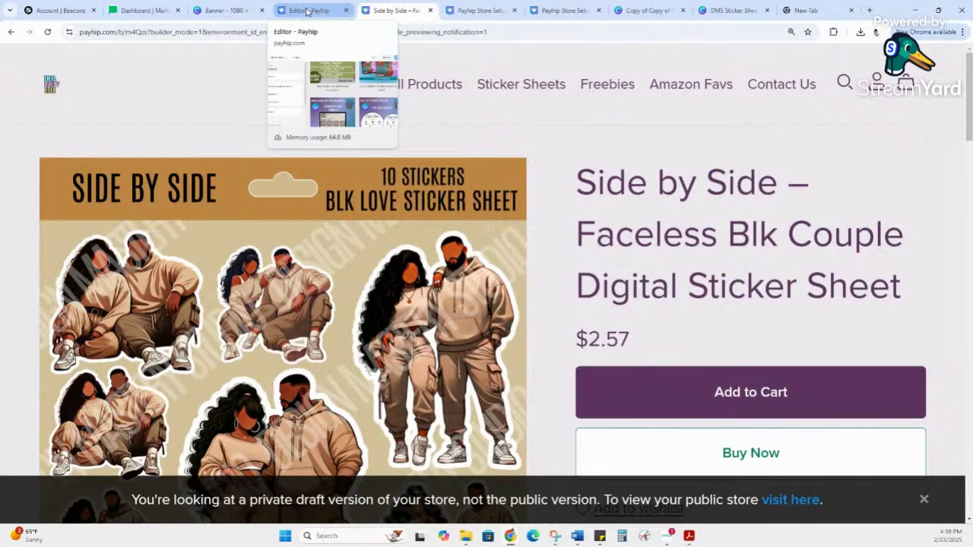
pyautogui.click(10, 31)
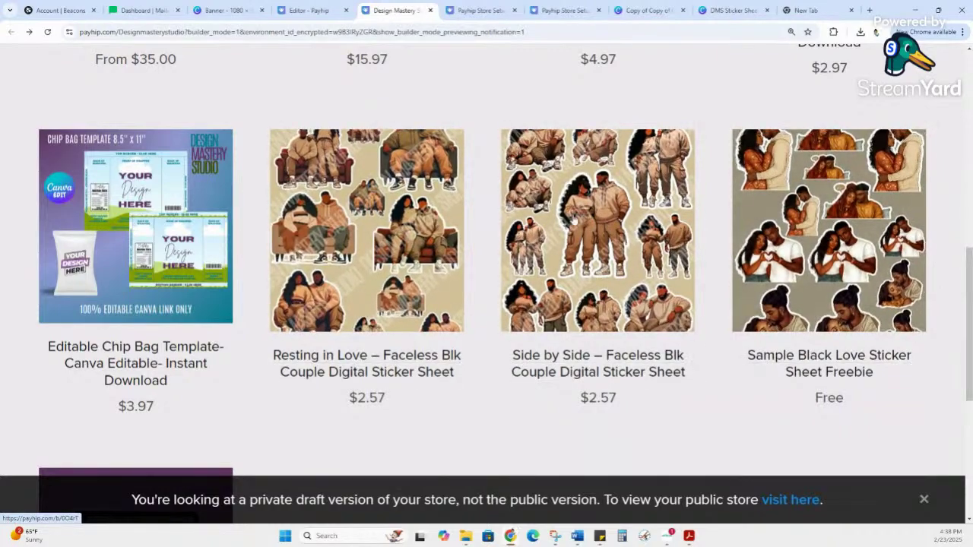
# Step: Glance at the Store Setup Checklist page, then return to the store builder editor
pyautogui.scroll(8, 790, 237)
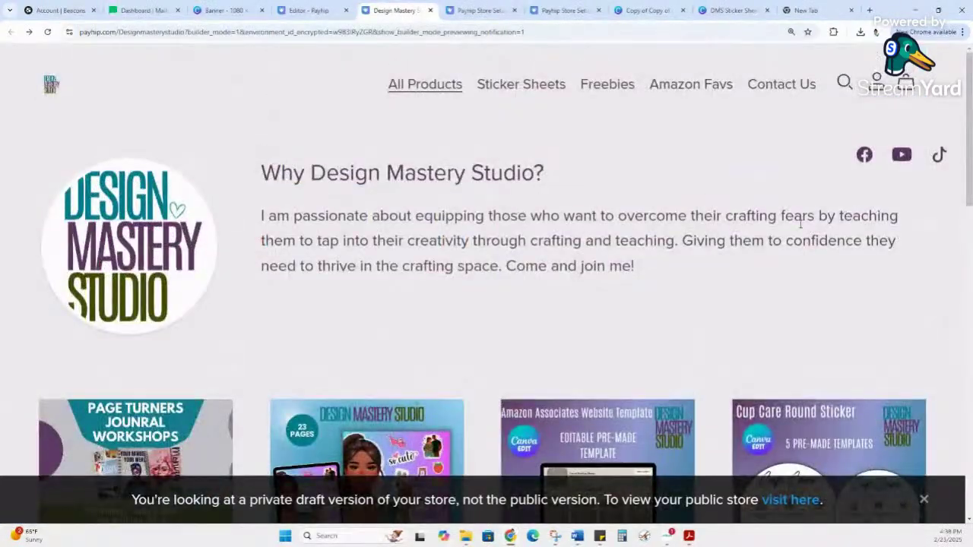
pyautogui.click(481, 10)
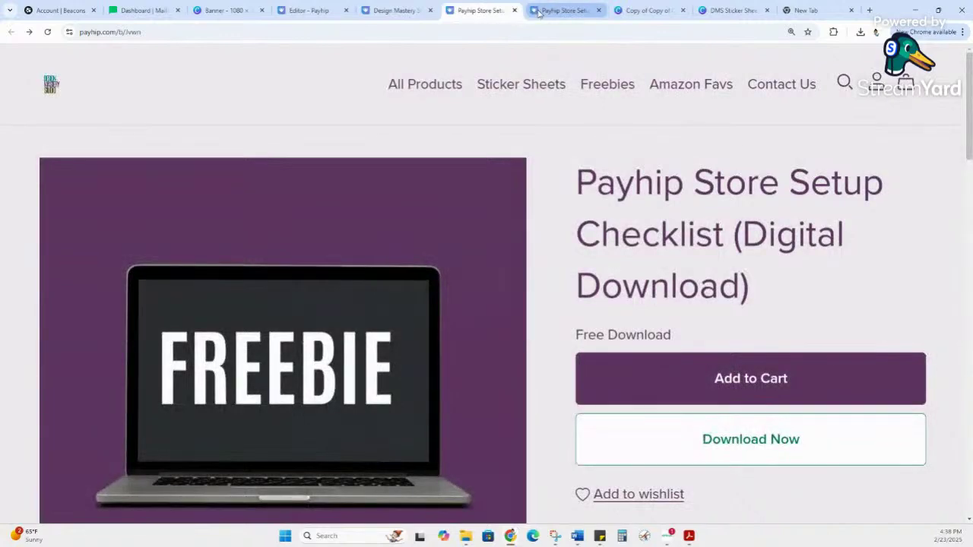
pyautogui.click(391, 11)
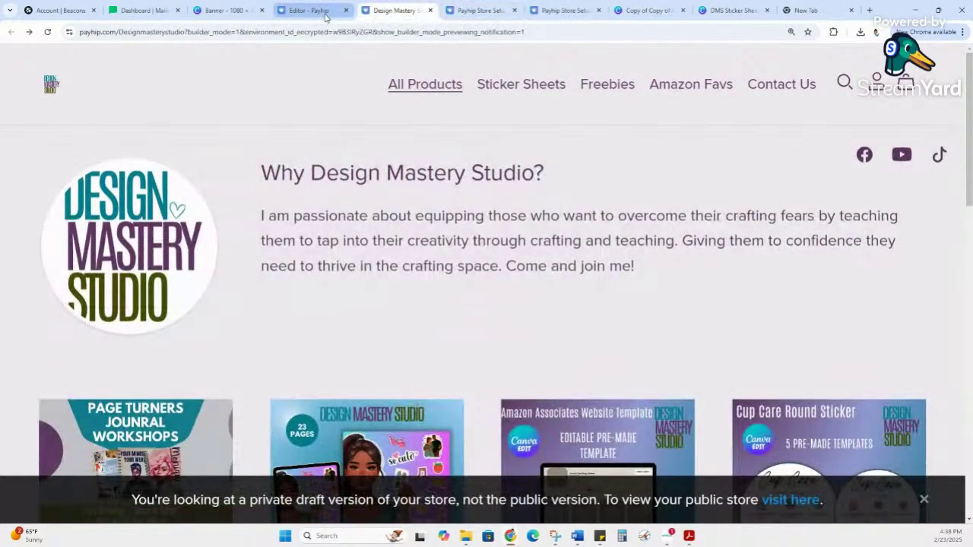
pyautogui.click(311, 11)
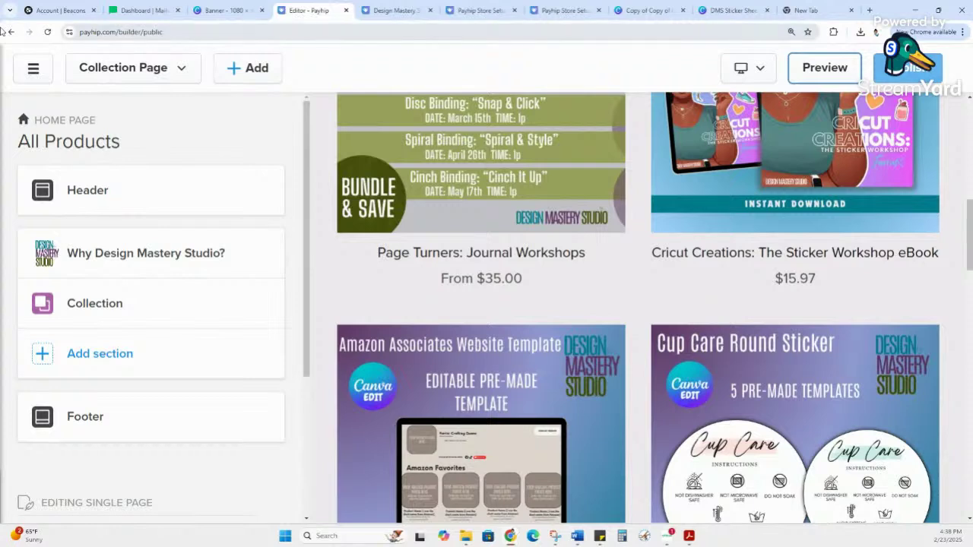
# Step: Dismiss the device view options unchanged and exit the store builder to the Dashboard
pyautogui.click(760, 69)
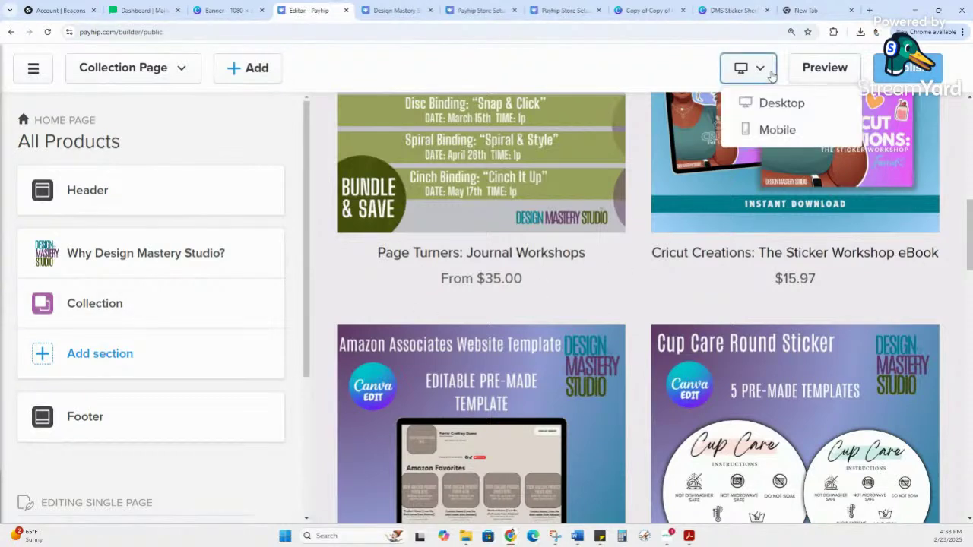
pyautogui.click(771, 74)
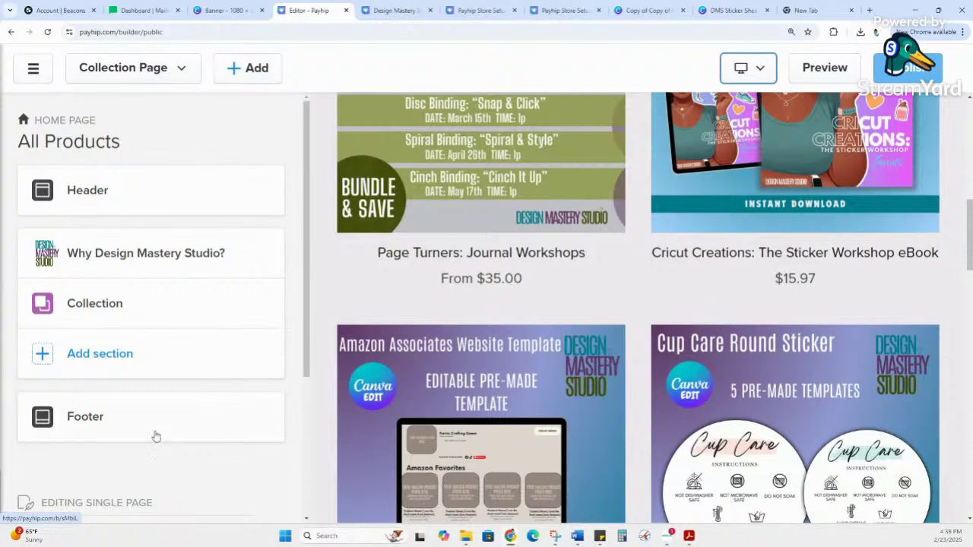
pyautogui.click(34, 70)
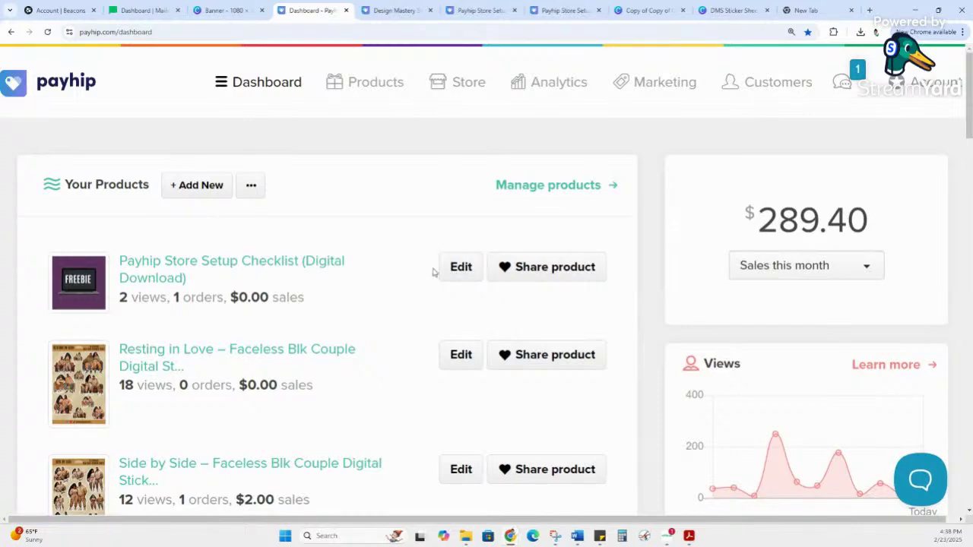
# Step: View the Payhip Store Setup Checklist's product share link, then close the share window
pyautogui.scroll(-3, 432, 272)
pyautogui.scroll(4, 434, 273)
pyautogui.scroll(2, 437, 272)
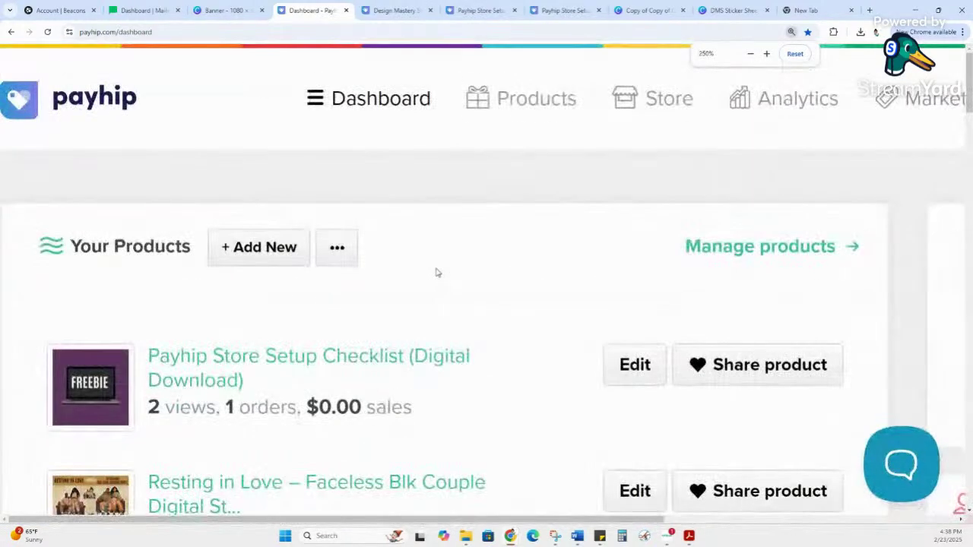
pyautogui.scroll(-3, 437, 272)
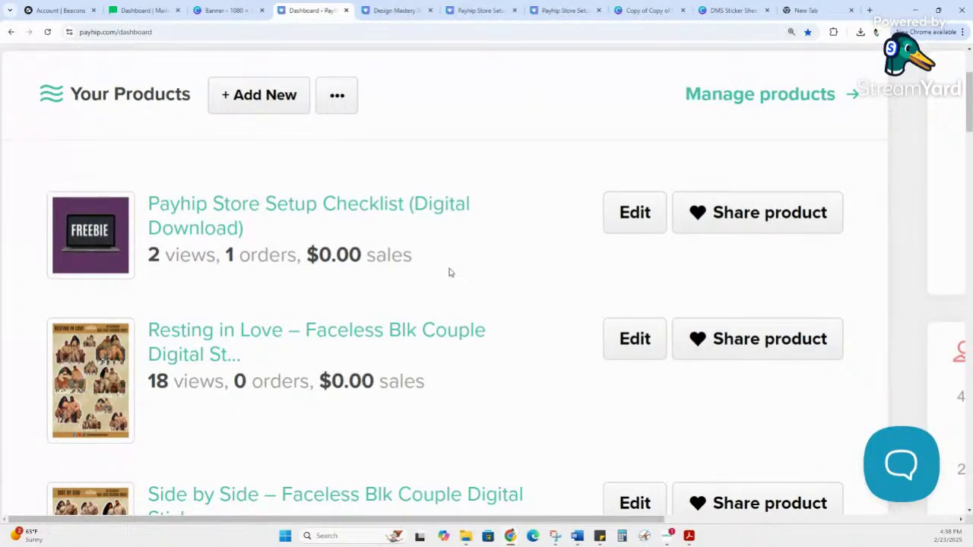
pyautogui.scroll(-1, 500, 252)
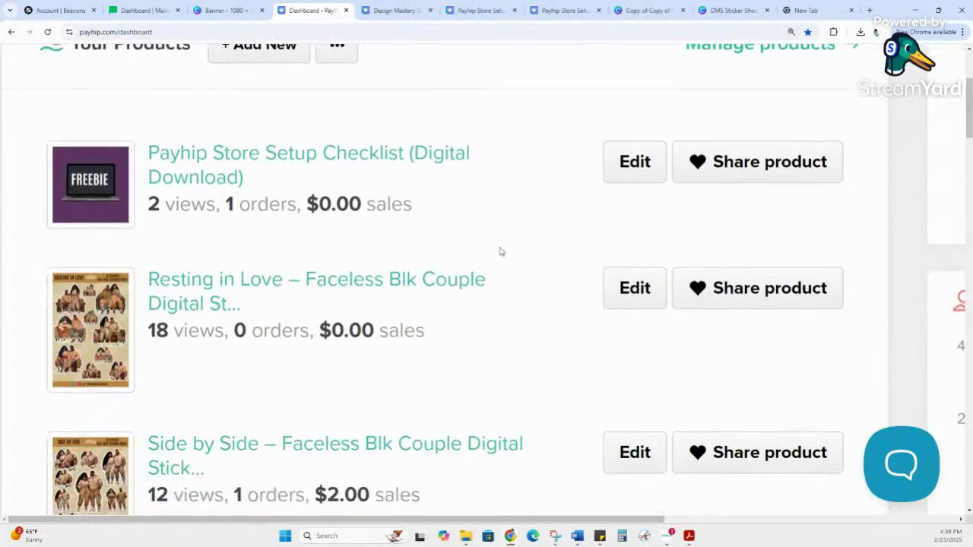
pyautogui.click(755, 162)
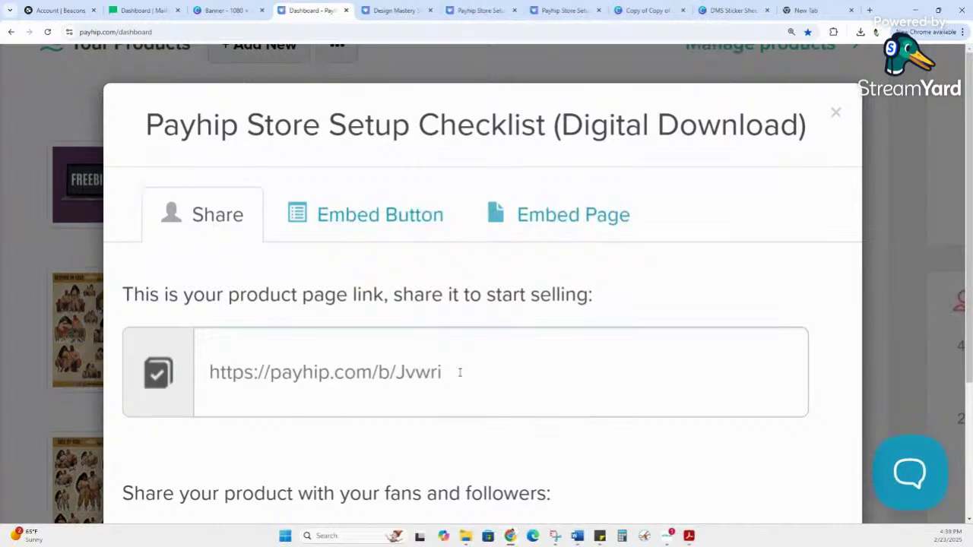
pyautogui.click(833, 114)
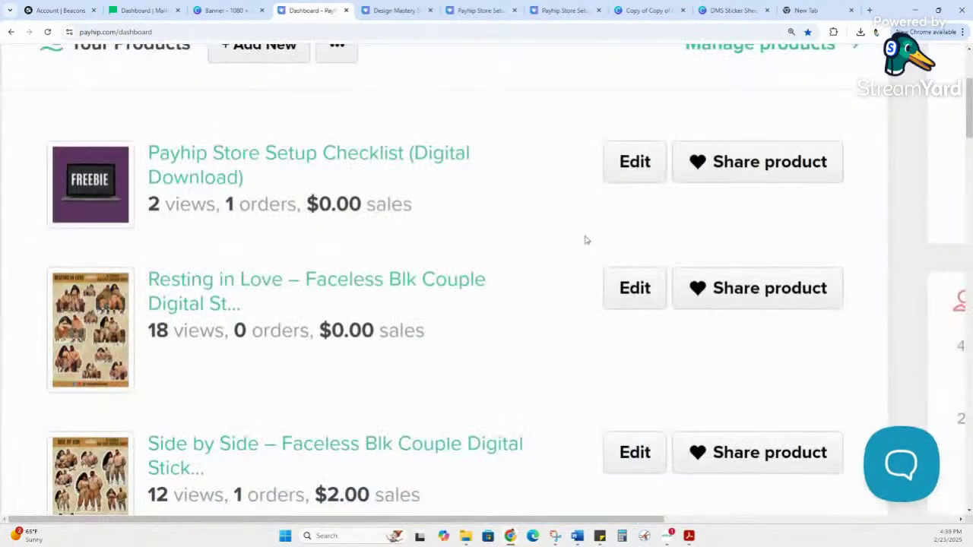
# Step: Switch to the MailerLite dashboard showing 384 active subscribers
pyautogui.scroll(-1, 503, 269)
pyautogui.scroll(2, 503, 270)
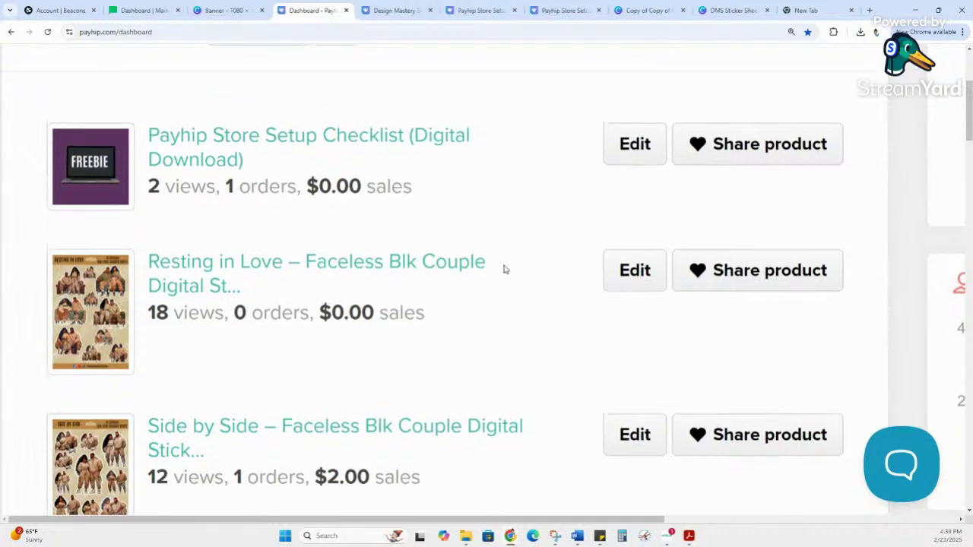
pyautogui.scroll(2, 503, 270)
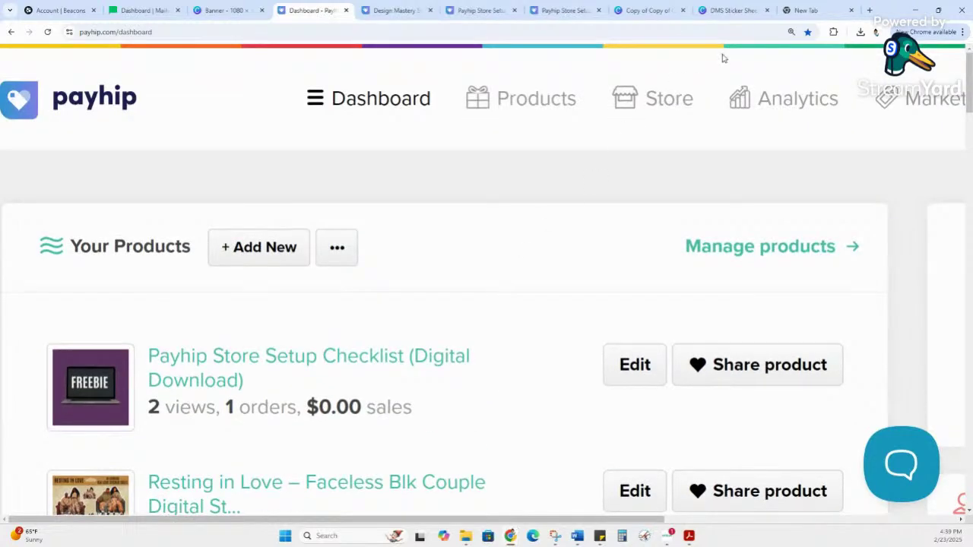
pyautogui.click(128, 9)
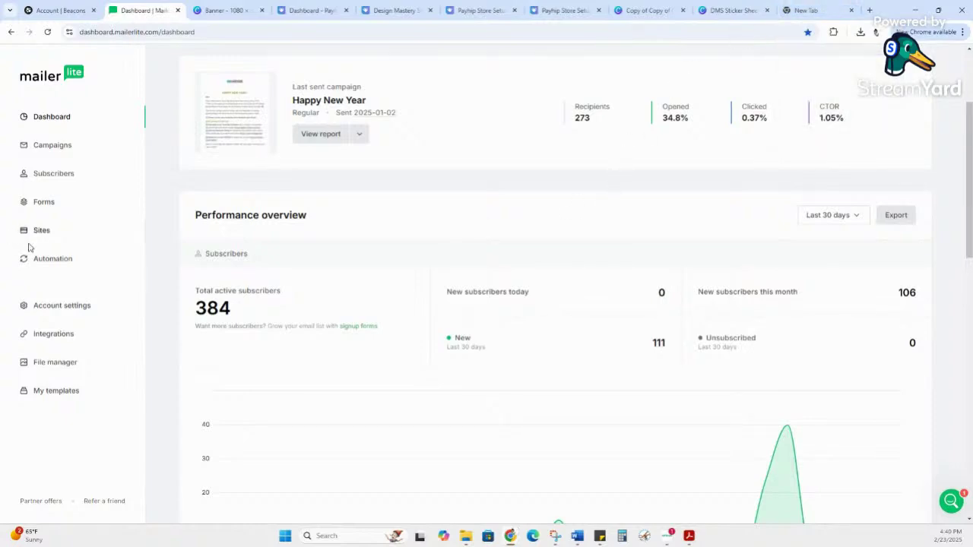
# Step: Show the Subscribers Groups list, including Sticker Sheets and Free Stickers from TIKTOK
pyautogui.click(40, 177)
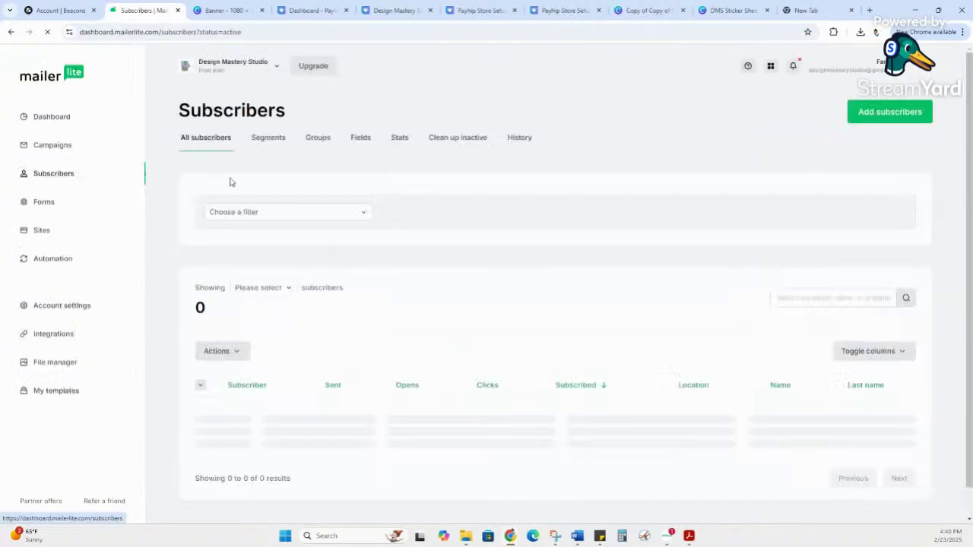
pyautogui.click(323, 142)
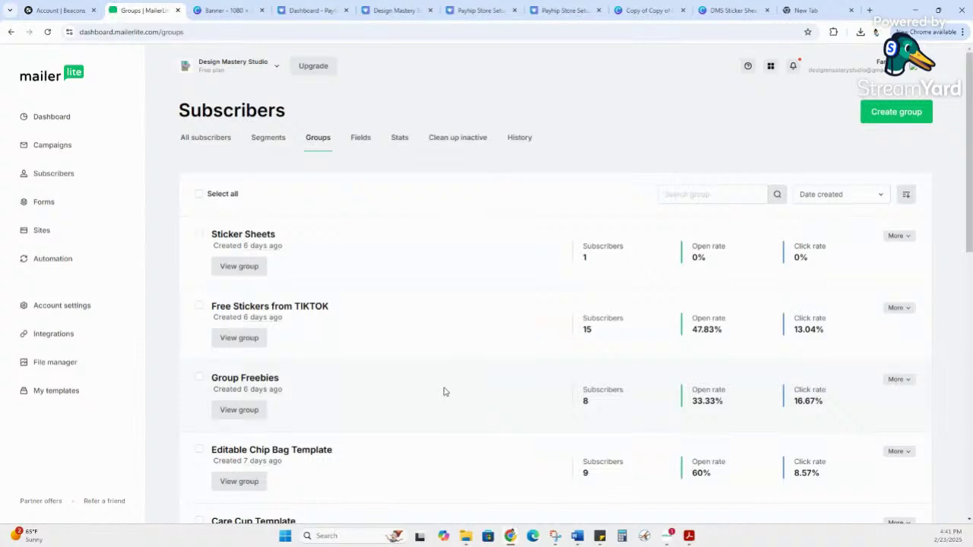
pyautogui.scroll(-1, 440, 393)
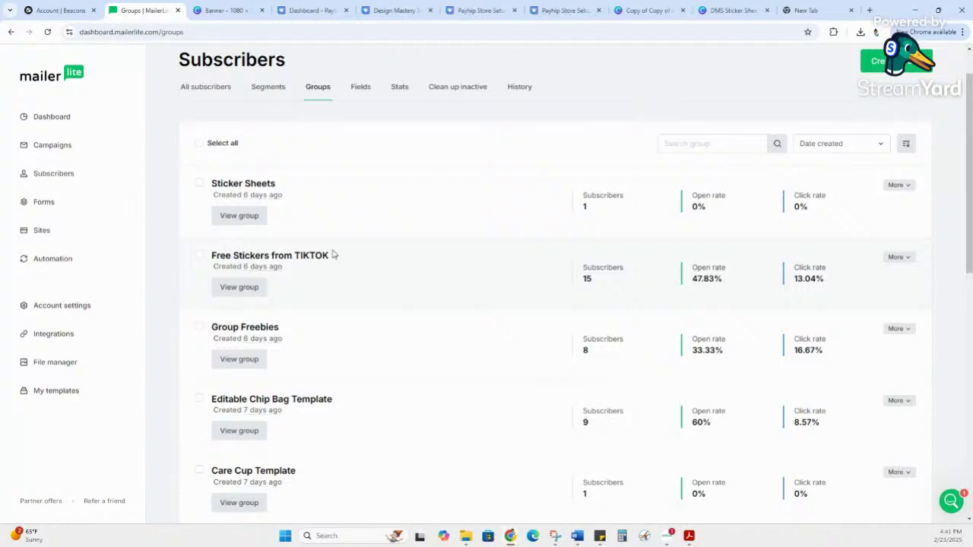
pyautogui.moveTo(332, 254); pyautogui.dragTo(193, 263)
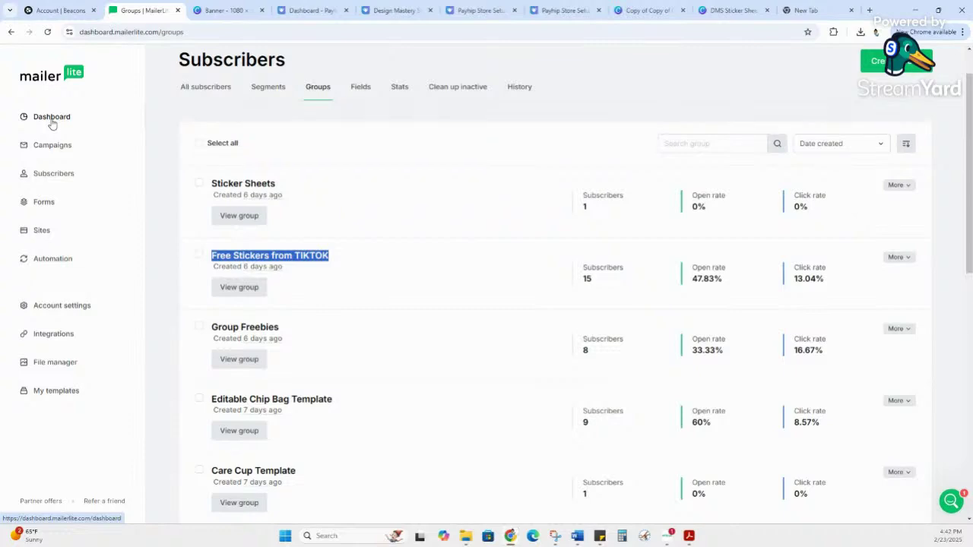
# Step: On the Dashboard, review the 30-day growth chart: 384 active subscribers, 111 new, 106 this month
pyautogui.click(52, 118)
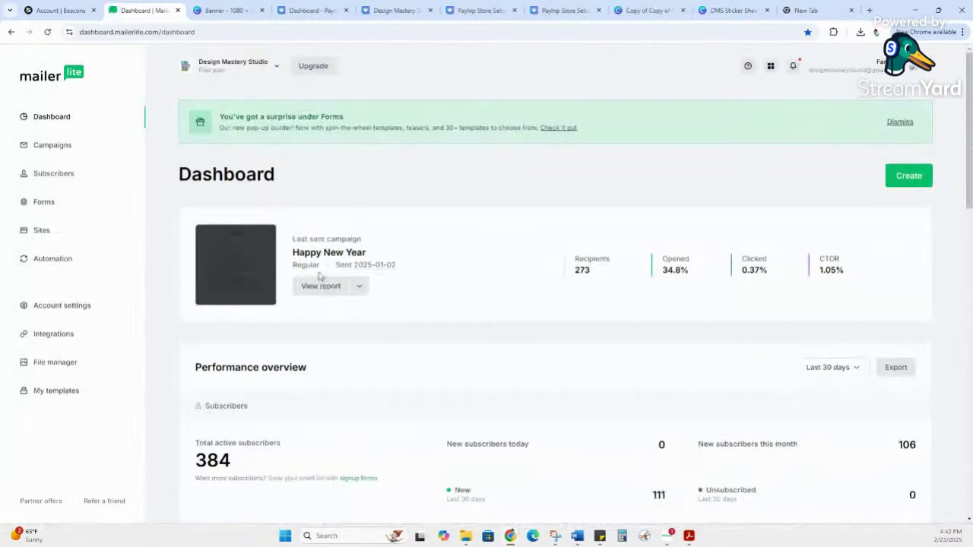
pyautogui.scroll(-3, 320, 276)
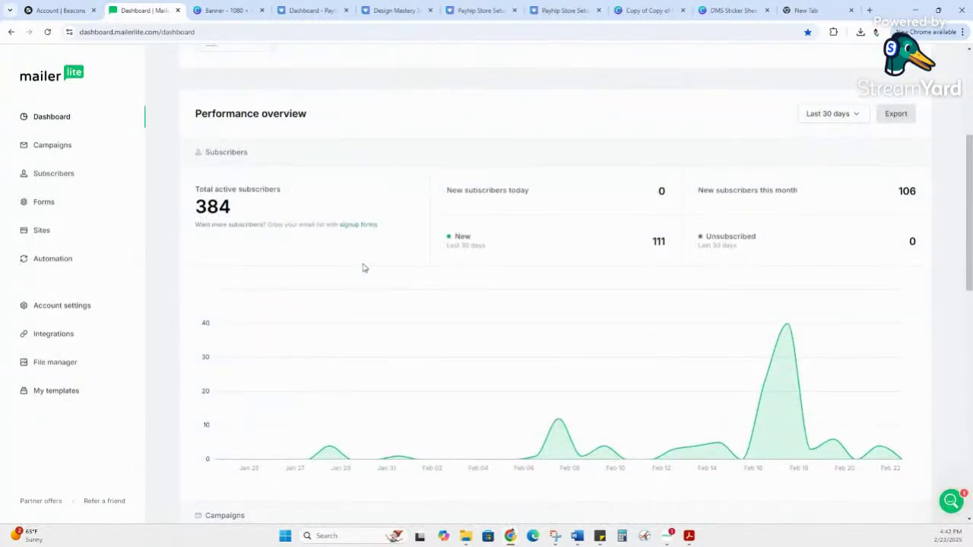
pyautogui.moveTo(637, 243); pyautogui.dragTo(687, 236)
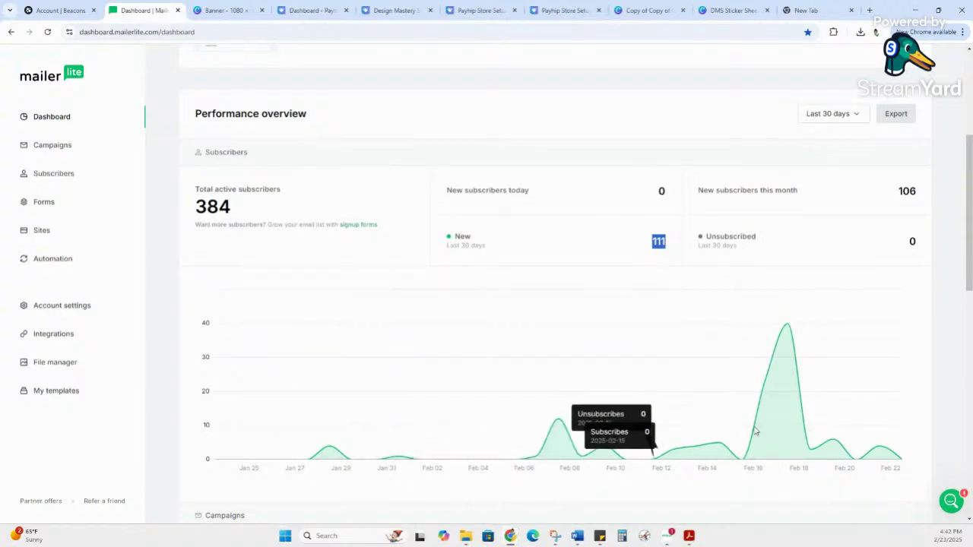
pyautogui.moveTo(795, 319)
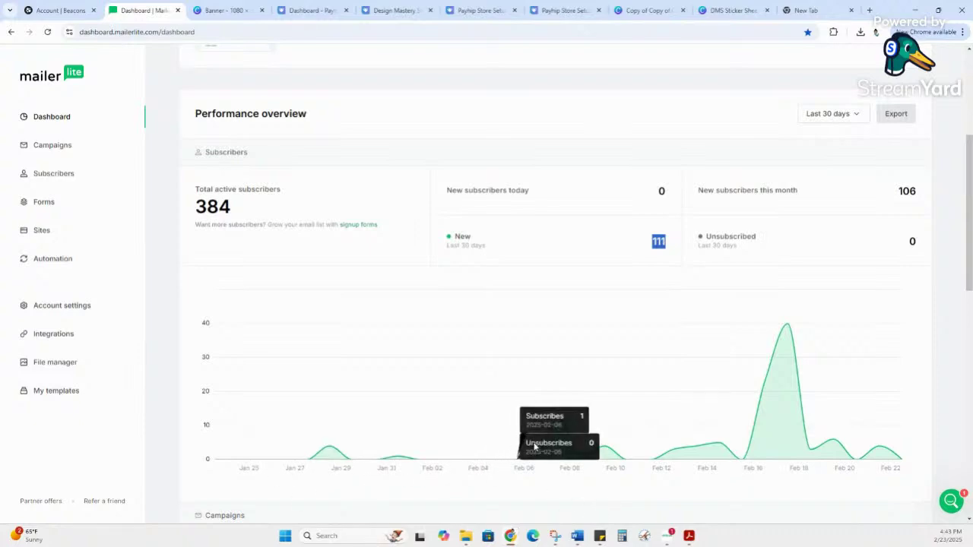
pyautogui.moveTo(560, 424)
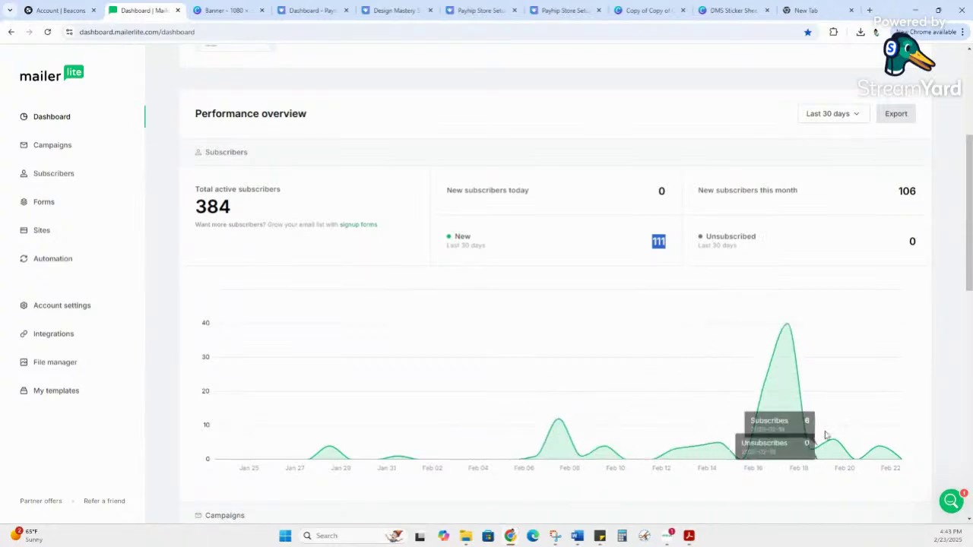
pyautogui.moveTo(889, 454)
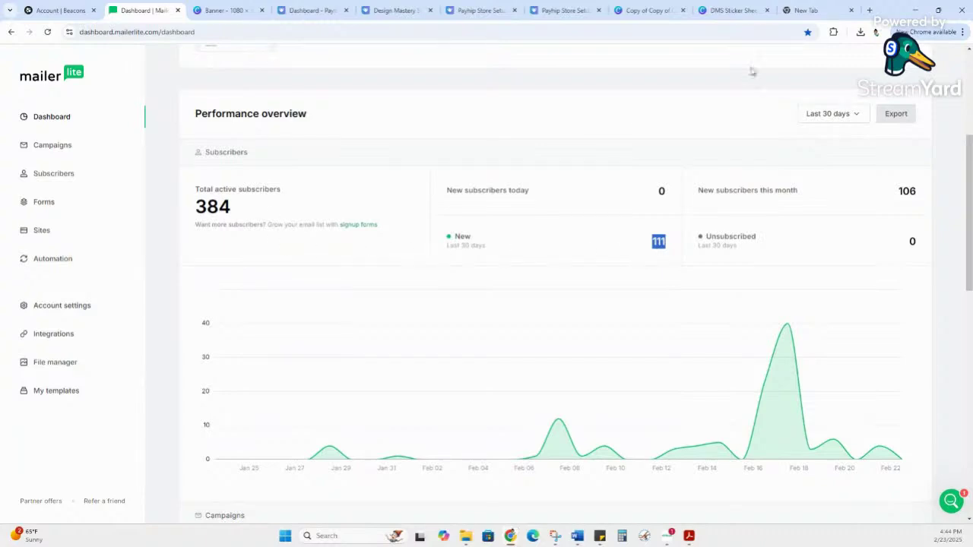
# Step: Change the subscriber stats date range to the last 7 days
pyautogui.click(840, 114)
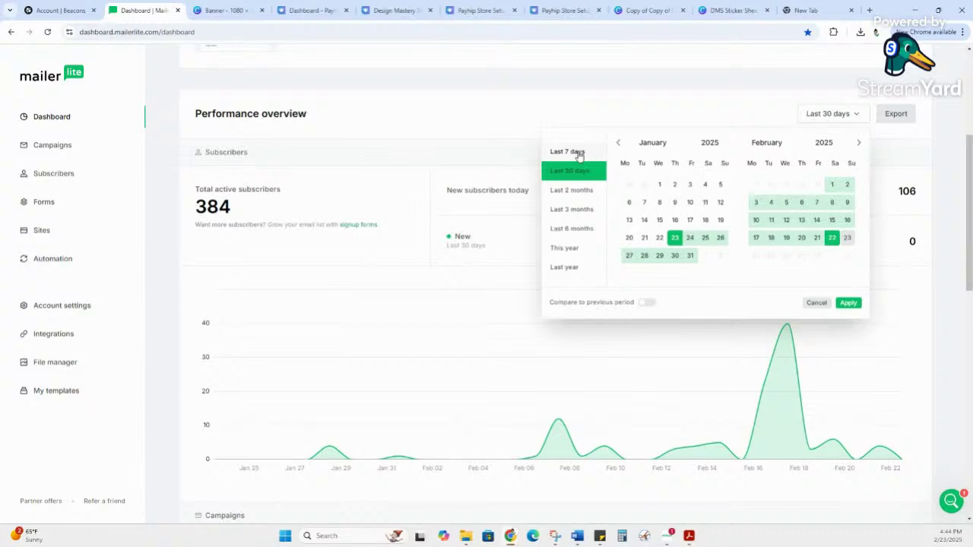
pyautogui.click(579, 155)
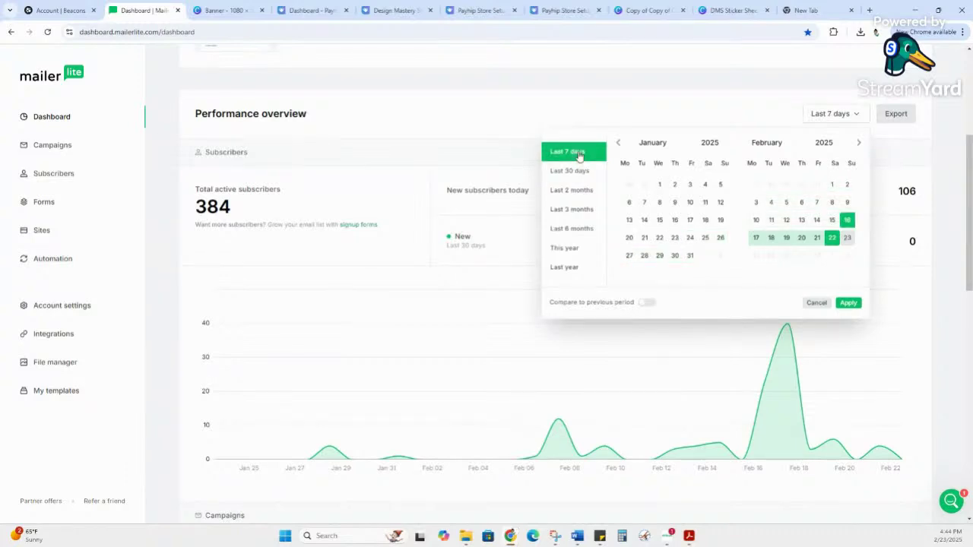
pyautogui.click(848, 302)
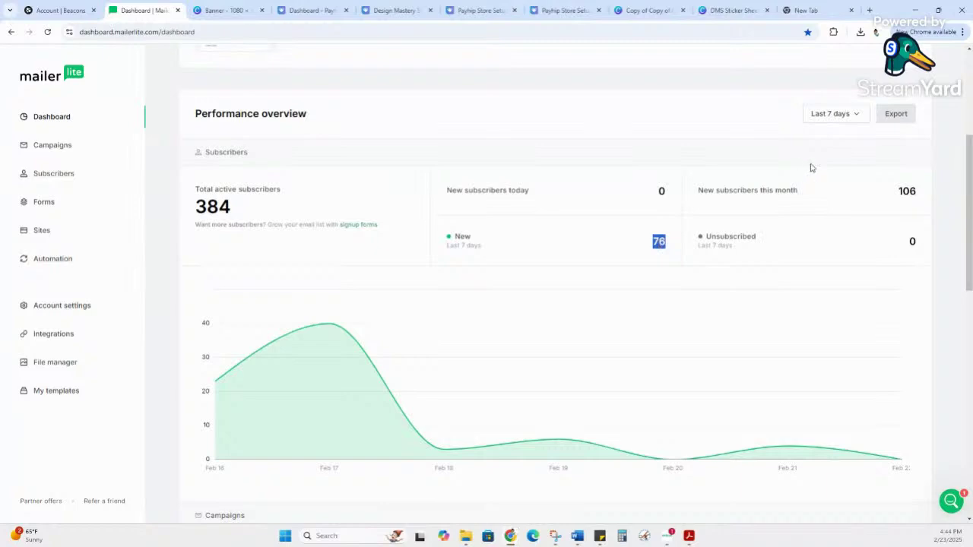
# Step: View the 20 sent campaigns, led by Happy New Year (273 recipients, 34.8% opened)
pyautogui.click(859, 117)
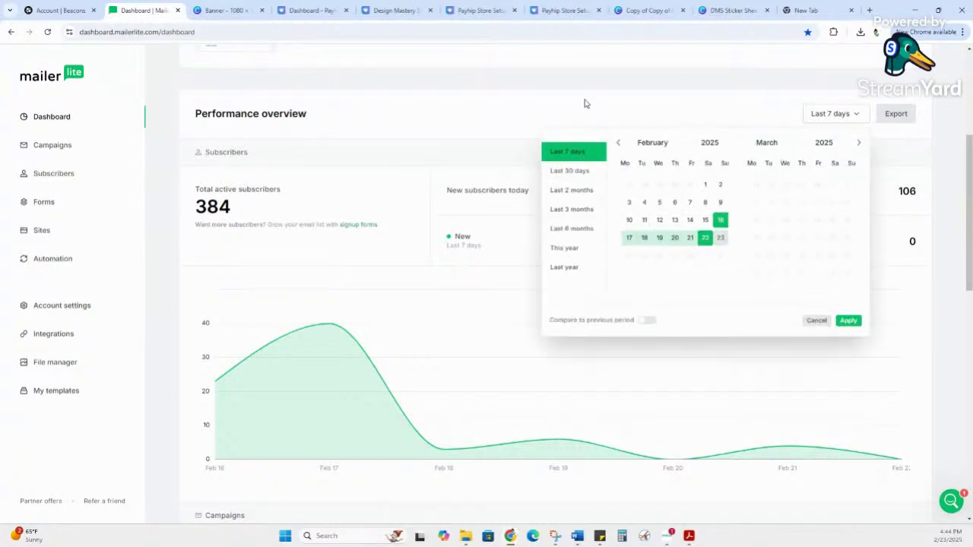
pyautogui.click(563, 112)
pyautogui.click(65, 151)
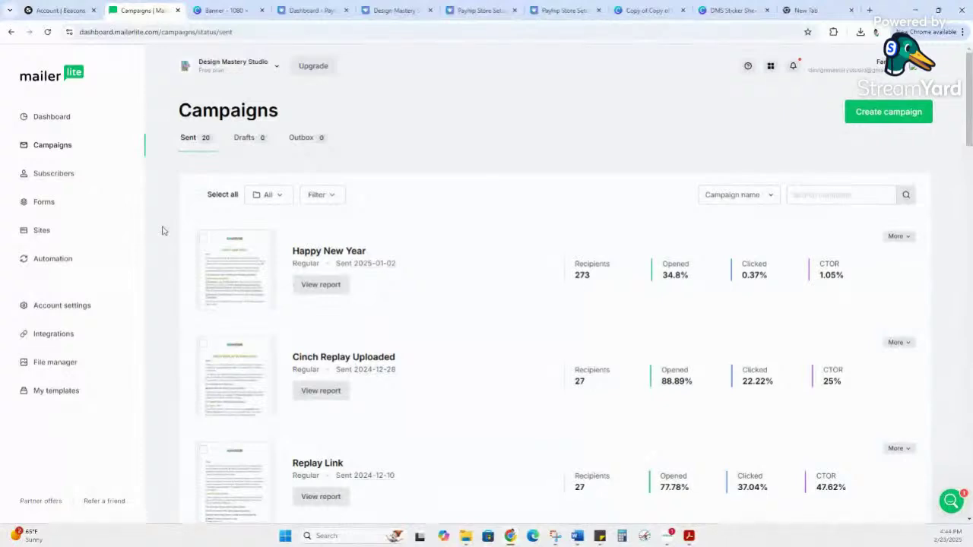
# Step: List all 384 active subscribers with sent, opens and clicks counts, adjusting the browser zoom
pyautogui.click(55, 175)
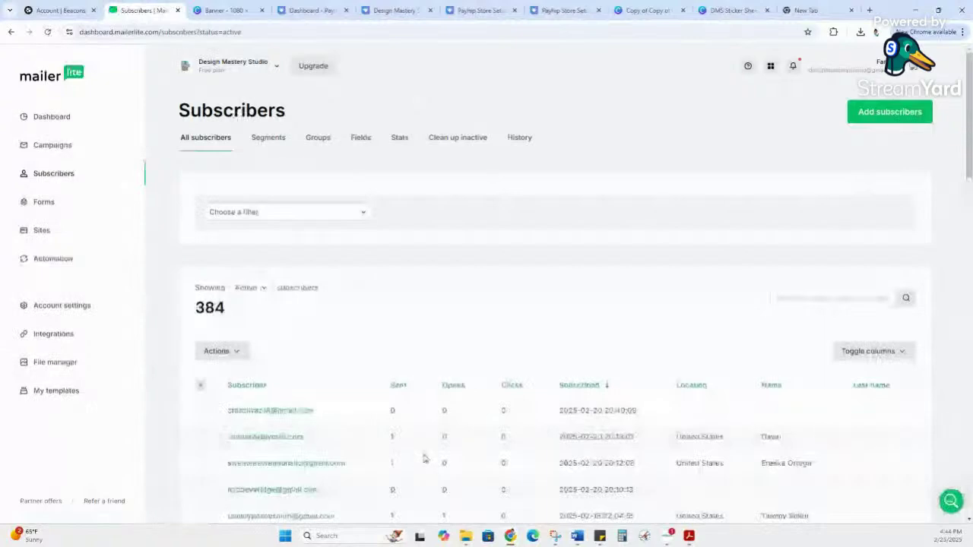
pyautogui.hotkey('ctrl', '+')
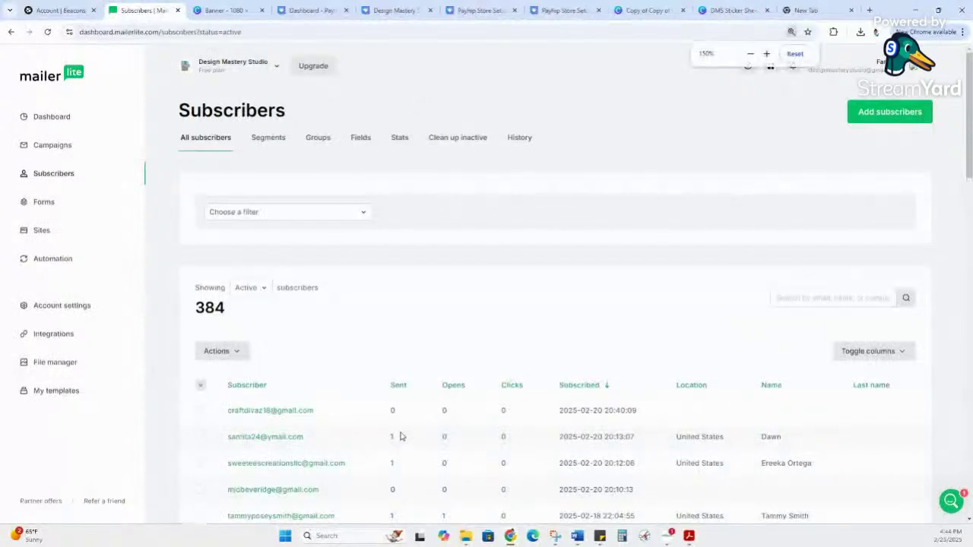
pyautogui.hotkey('ctrl', '+')
pyautogui.hotkey('ctrl', '+')
pyautogui.hotkey('ctrl', '+')
pyautogui.hotkey('ctrl', '+')
pyautogui.hotkey('ctrl', '+')
pyautogui.hotkey('ctrl', '+')
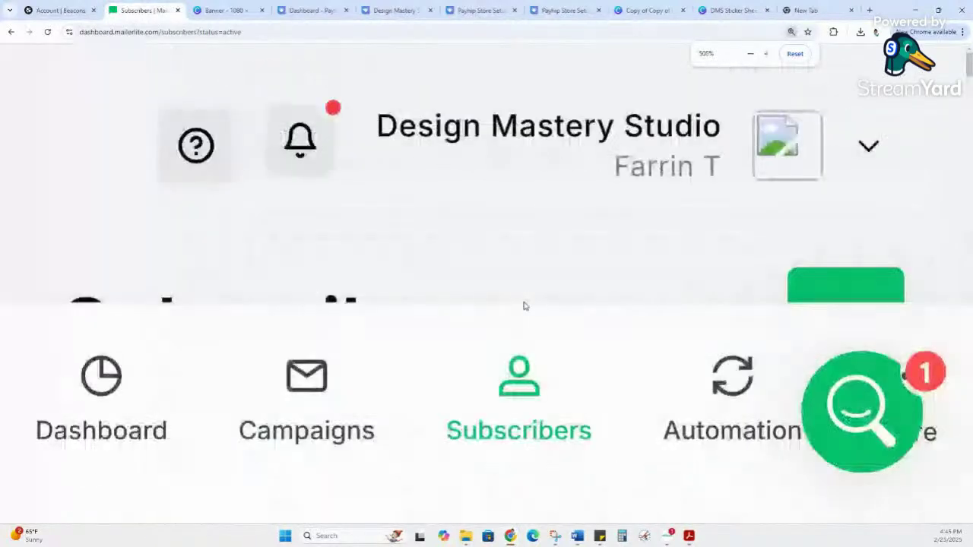
pyautogui.hotkey('ctrl', '-')
pyautogui.hotkey('ctrl', '-')
pyautogui.hotkey('ctrl', '-')
pyautogui.hotkey('ctrl', '-')
pyautogui.hotkey('ctrl', '-')
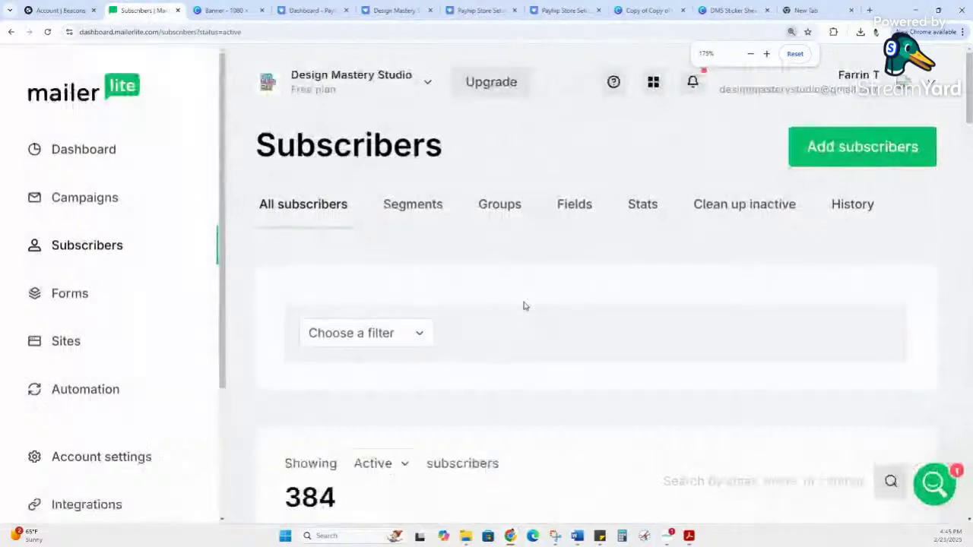
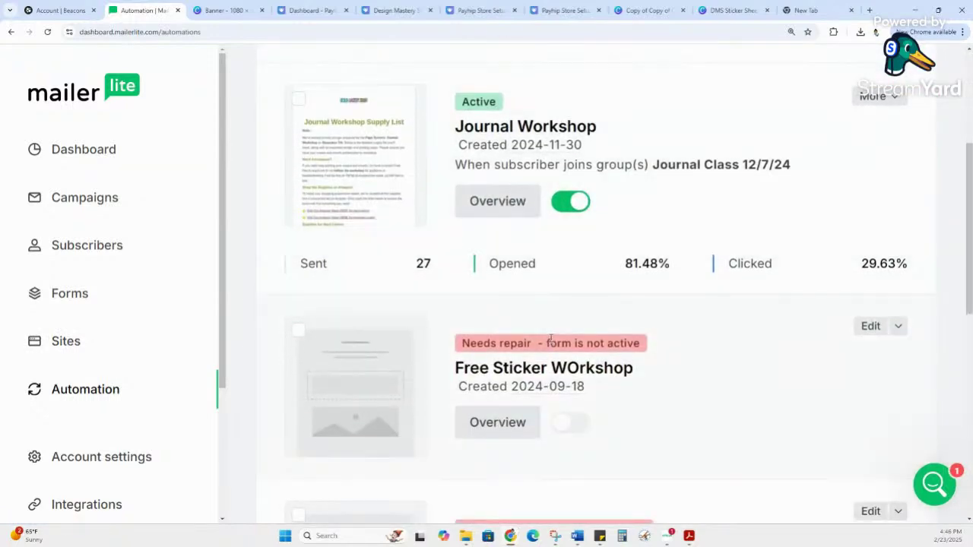
# Step: Scroll through the Freebie automation and select its title text
pyautogui.scroll(2, 550, 339)
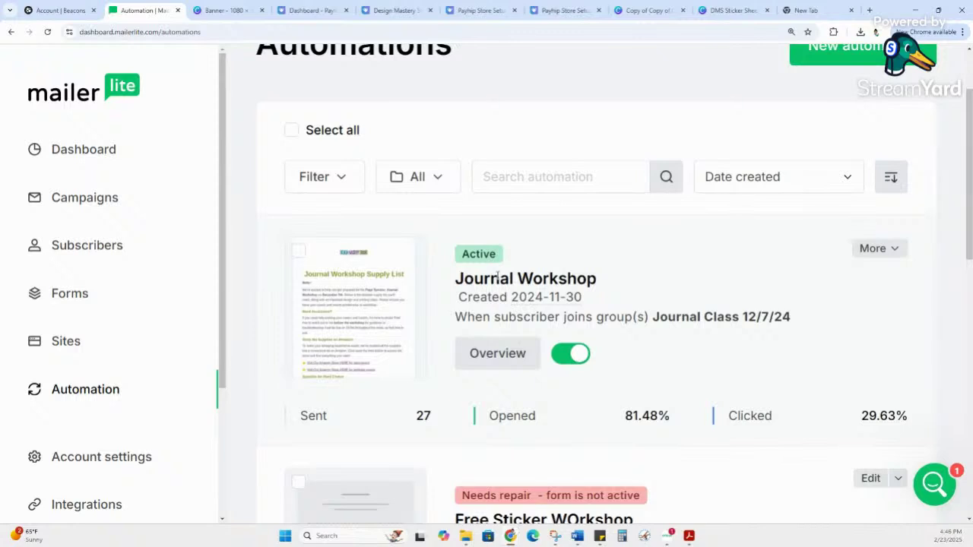
pyautogui.scroll(-1, 498, 278)
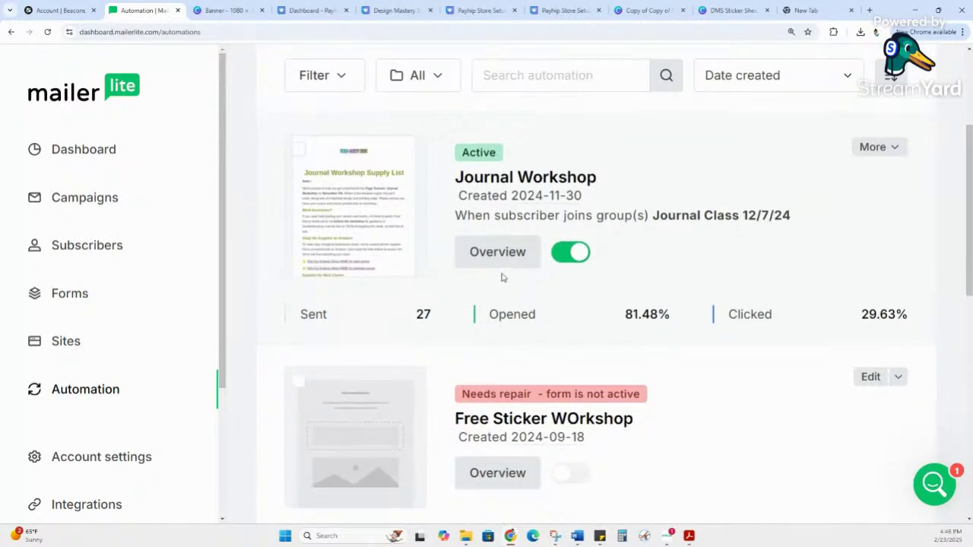
pyautogui.scroll(-6, 501, 277)
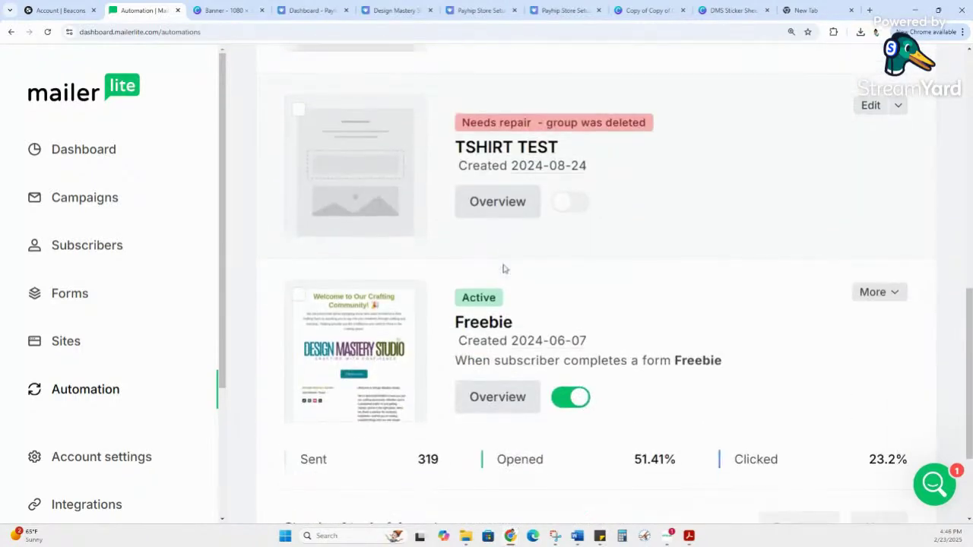
pyautogui.scroll(1, 573, 302)
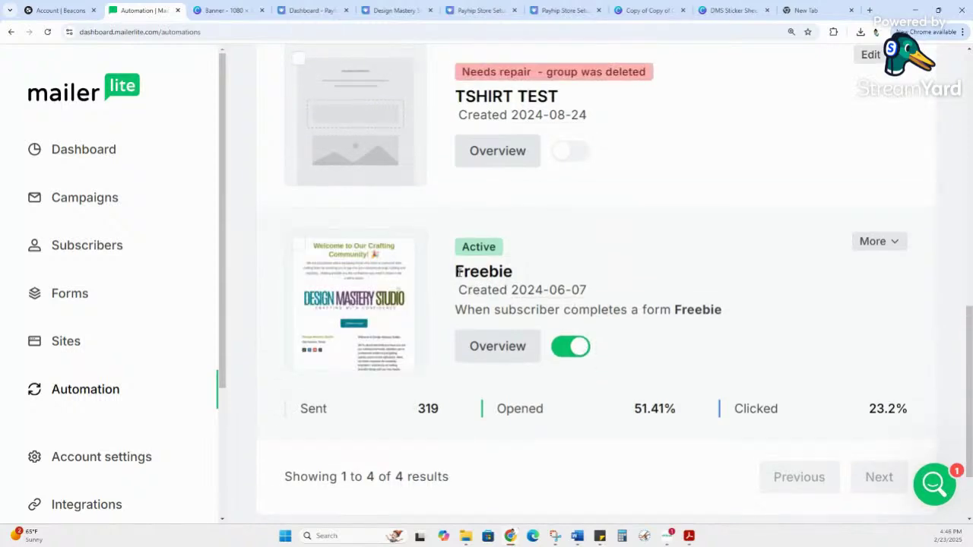
pyautogui.moveTo(457, 272); pyautogui.dragTo(532, 272)
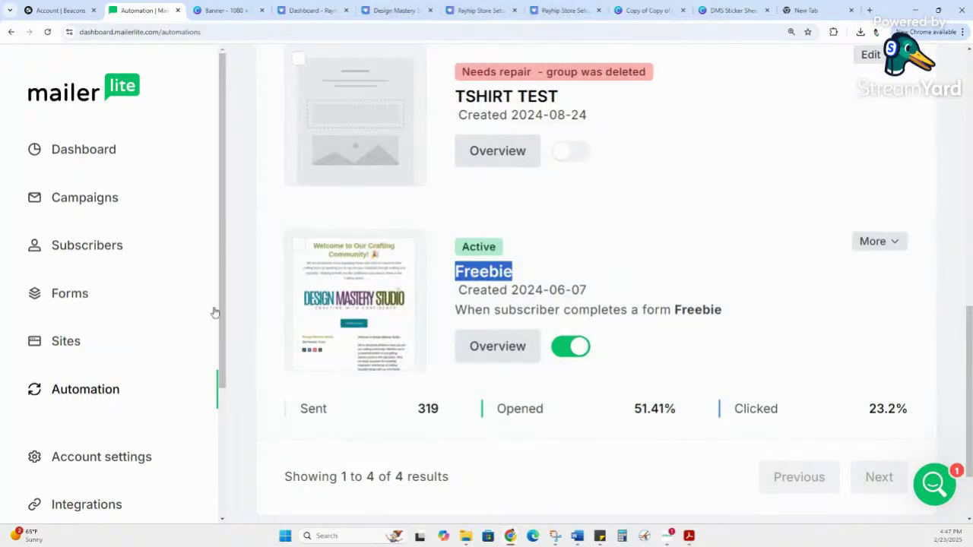
pyautogui.scroll(-1, 43, 178)
pyautogui.scroll(-3, 53, 266)
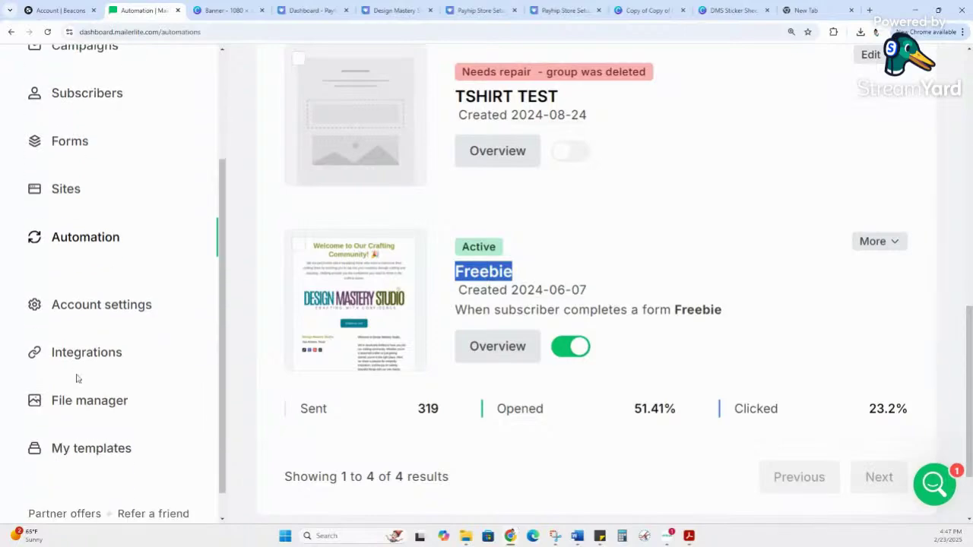
# Step: Browse the Integrations page: API, E-commerce API, Facebook Audiences, WordPress, MailerCheck and Stripe
pyautogui.click(67, 350)
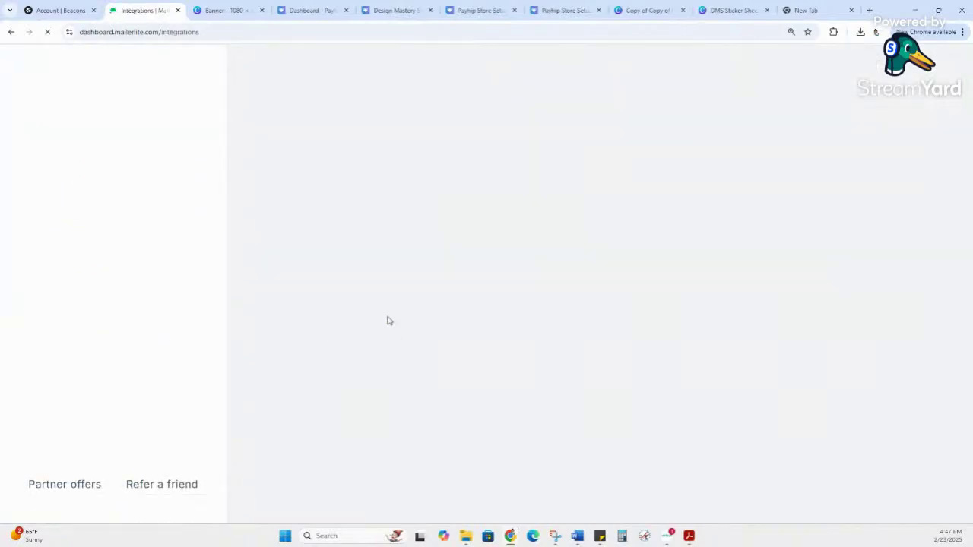
pyautogui.scroll(-3, 431, 326)
pyautogui.scroll(-10, 431, 326)
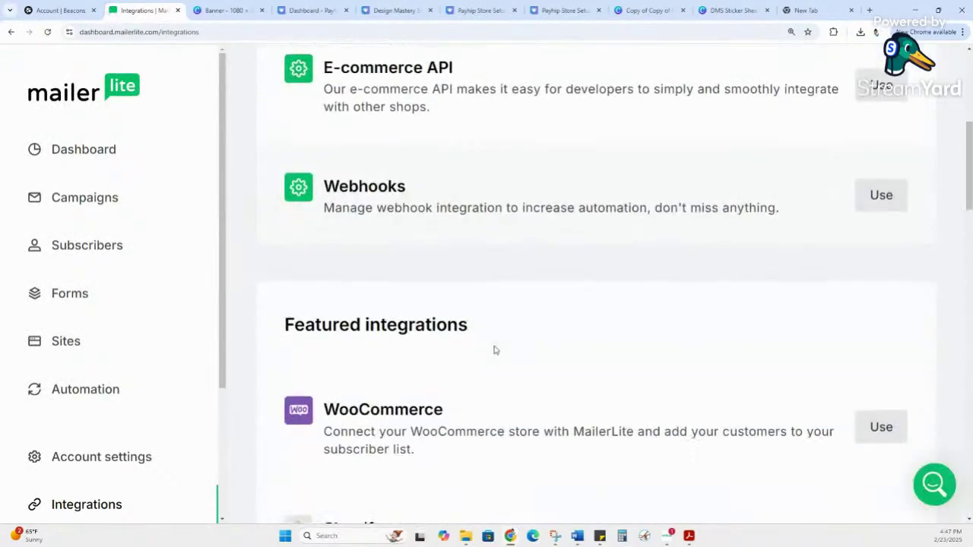
pyautogui.scroll(-6, 512, 345)
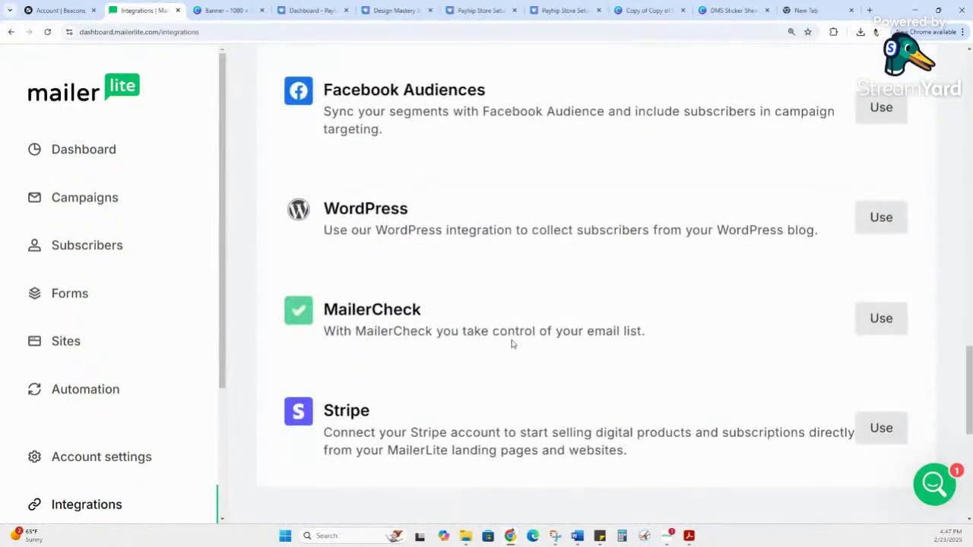
pyautogui.scroll(-3, 512, 344)
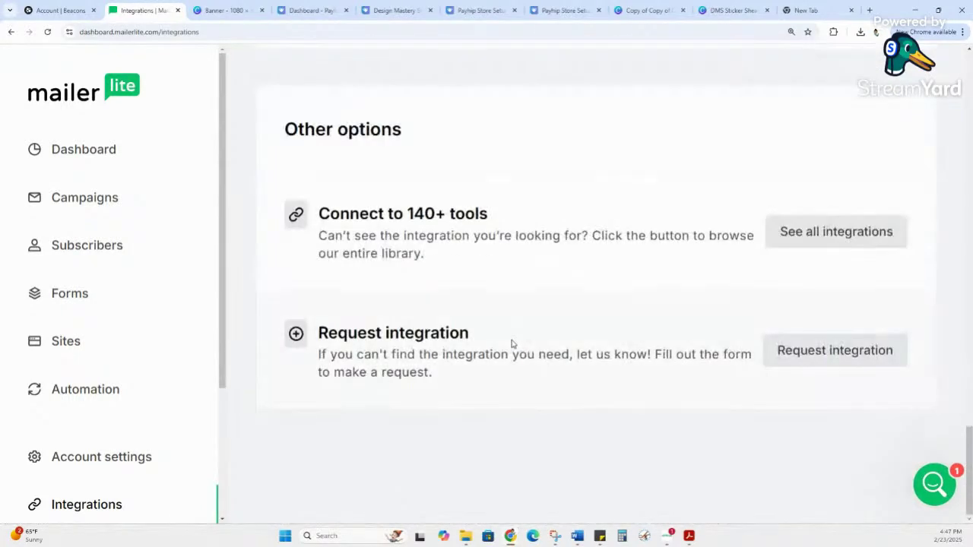
pyautogui.scroll(14, 512, 345)
pyautogui.scroll(10, 511, 344)
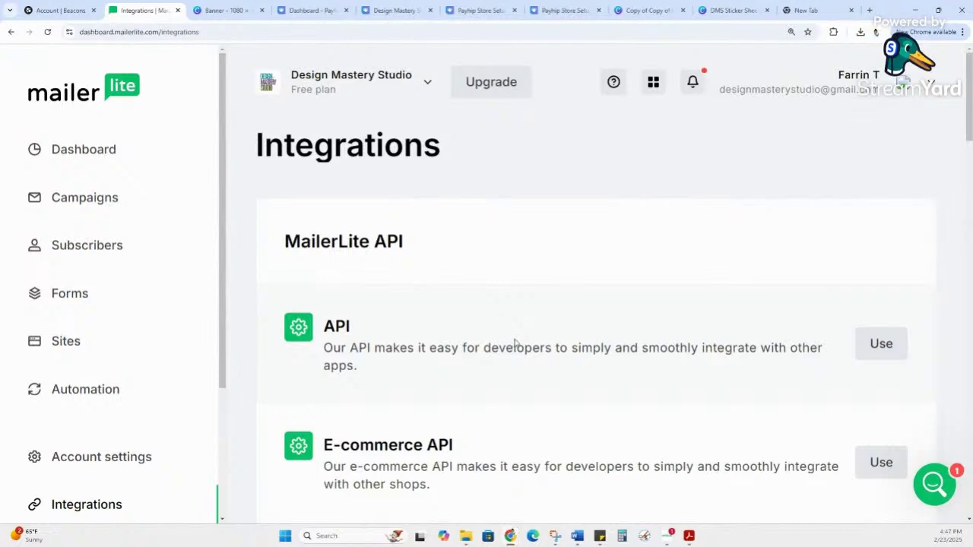
pyautogui.scroll(-3, 202, 301)
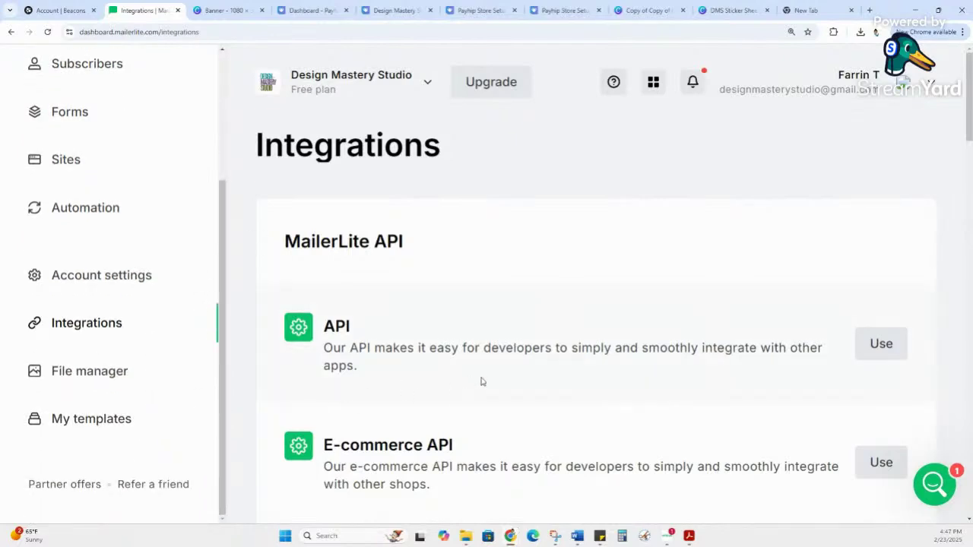
pyautogui.moveTo(480, 10)
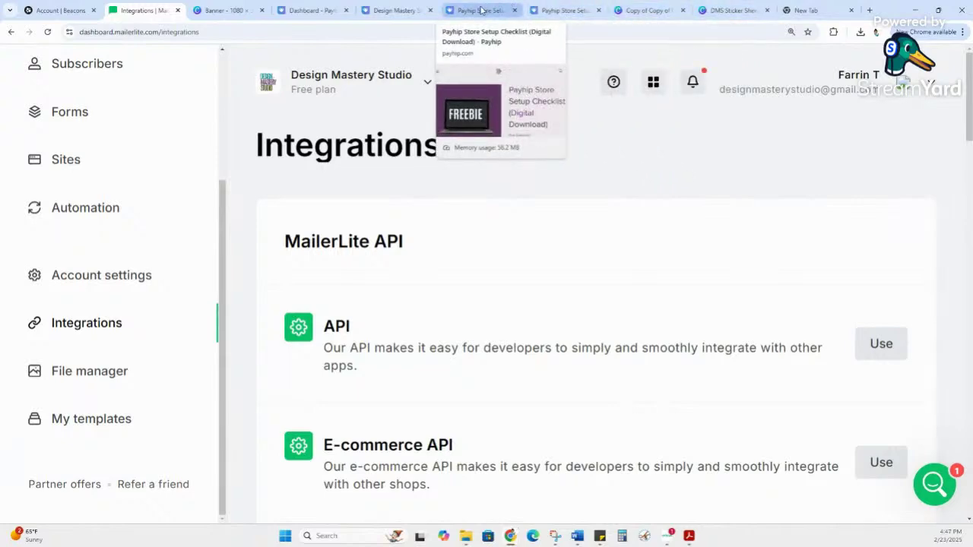
# Step: Switch to the Payhip dashboard showing $289.40 in sales this month
pyautogui.click(481, 10)
pyautogui.click(394, 9)
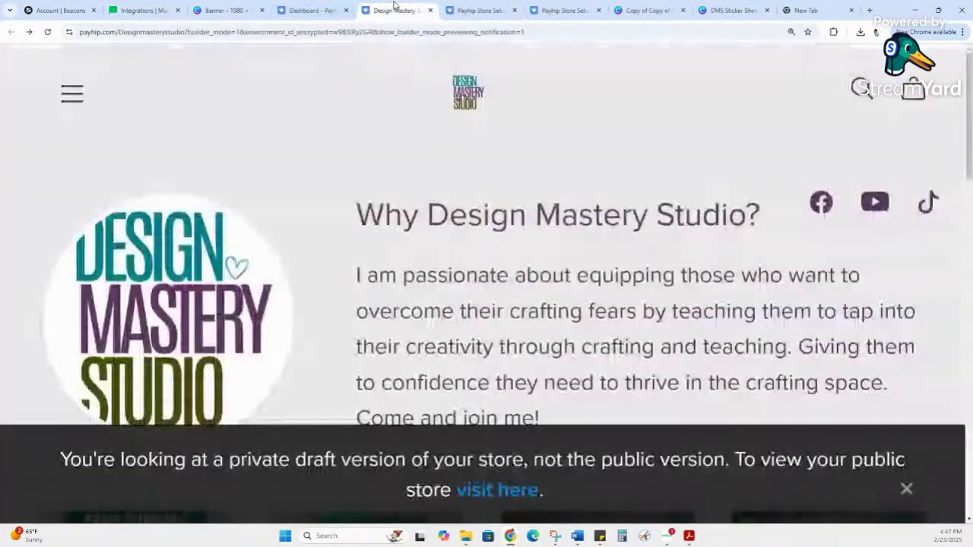
pyautogui.click(308, 10)
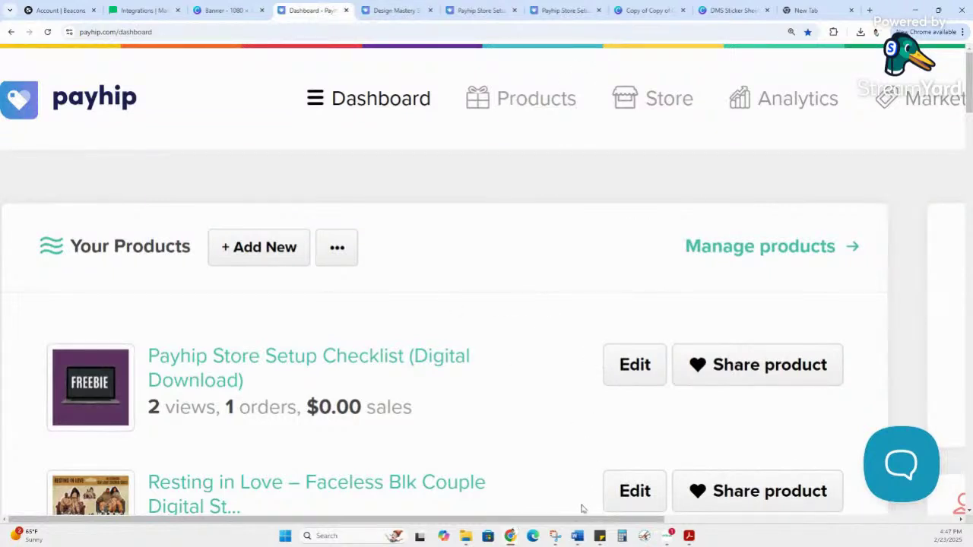
pyautogui.moveTo(583, 519); pyautogui.dragTo(874, 519)
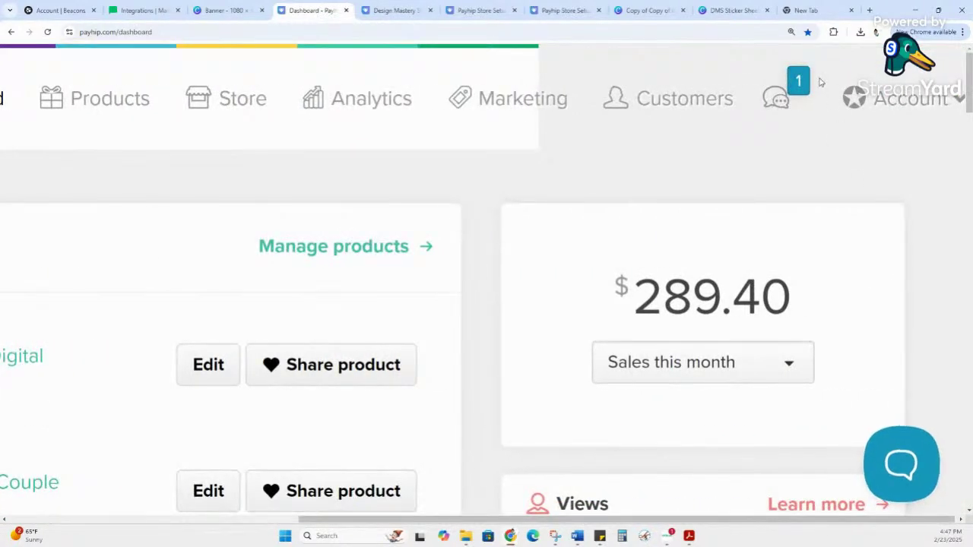
pyautogui.click(904, 99)
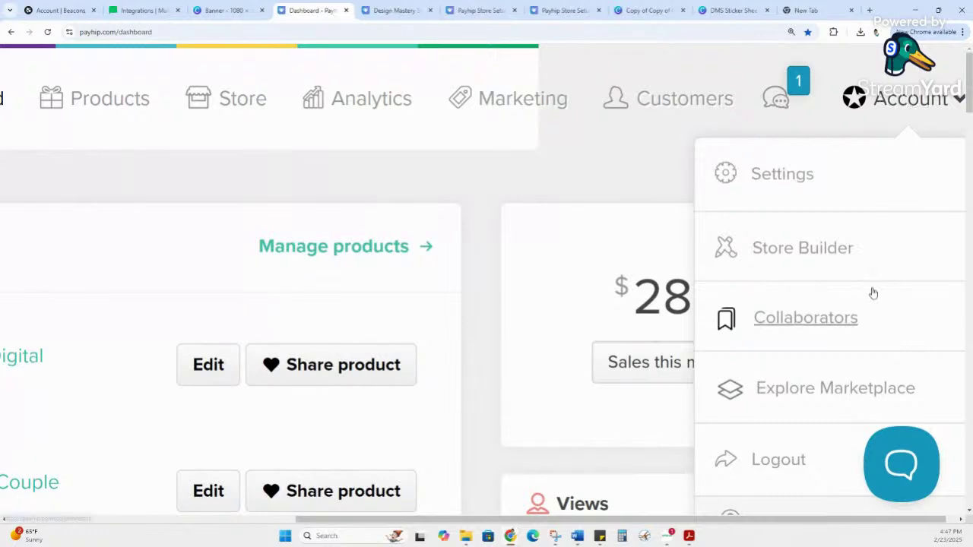
pyautogui.scroll(-2, 873, 292)
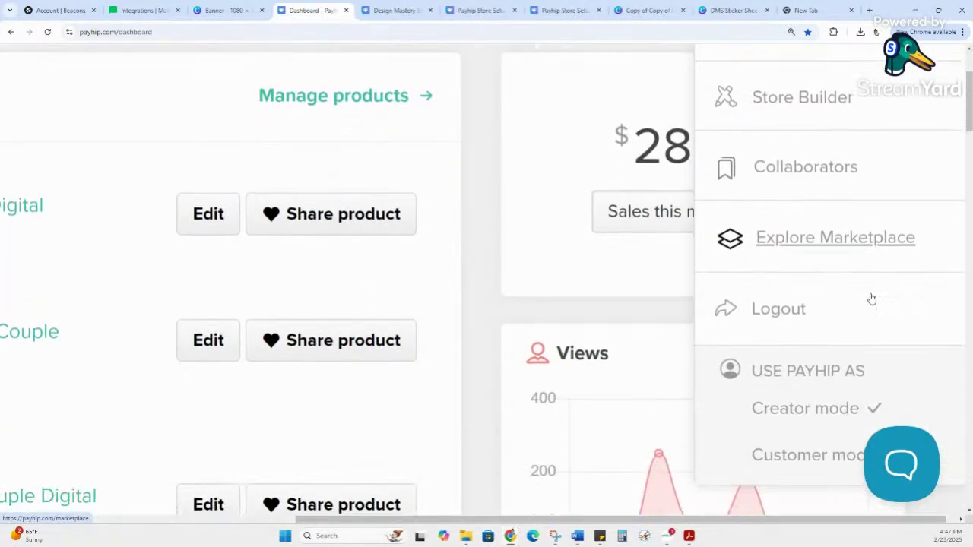
pyautogui.scroll(-1, 872, 299)
pyautogui.scroll(2, 872, 299)
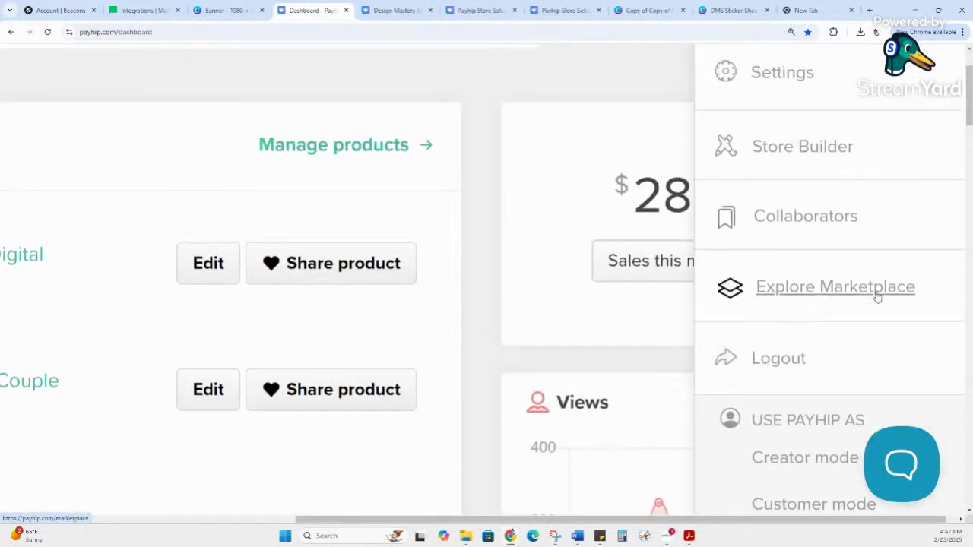
pyautogui.scroll(2, 876, 297)
pyautogui.click(781, 184)
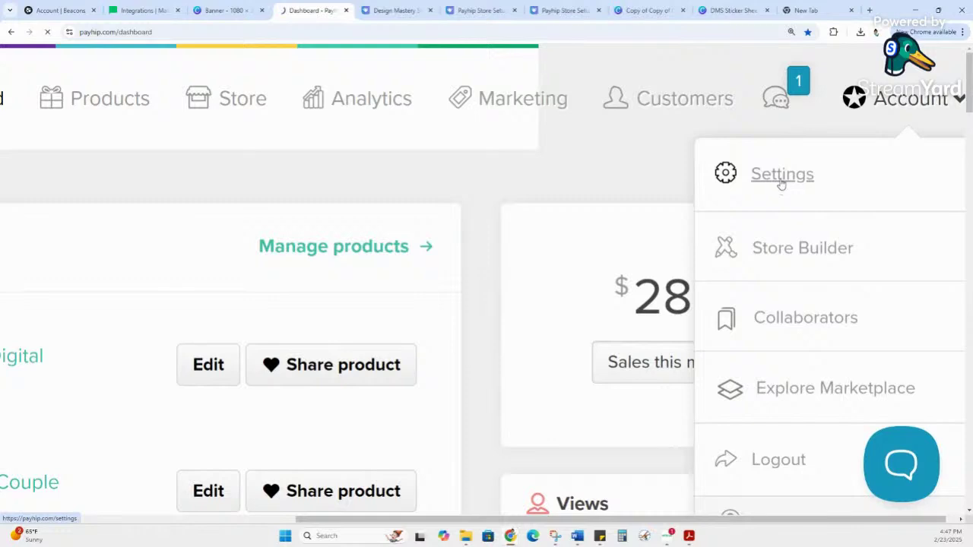
# Step: Review Payhip's Advanced Settings for email notification and checkout options
pyautogui.scroll(-1, 502, 247)
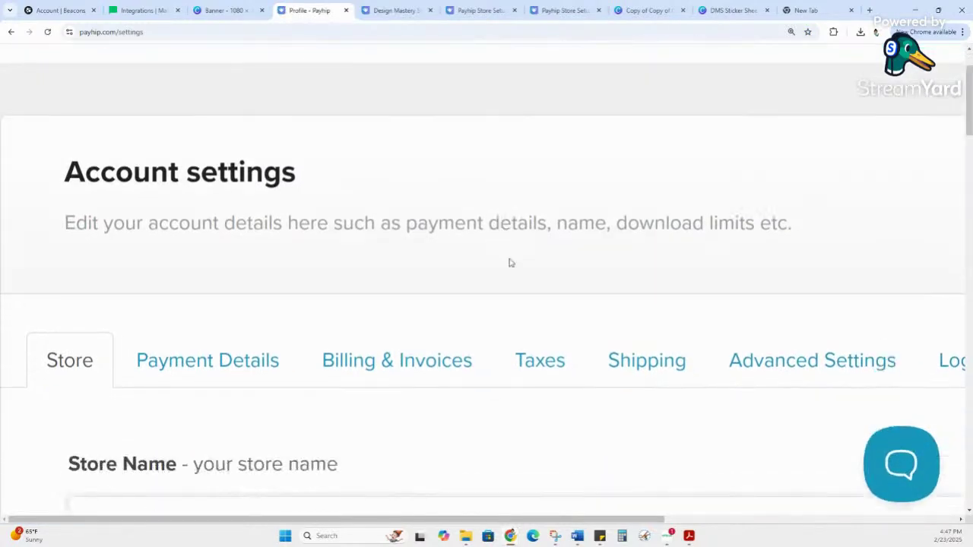
pyautogui.moveTo(526, 519); pyautogui.dragTo(641, 498)
pyautogui.click(619, 337)
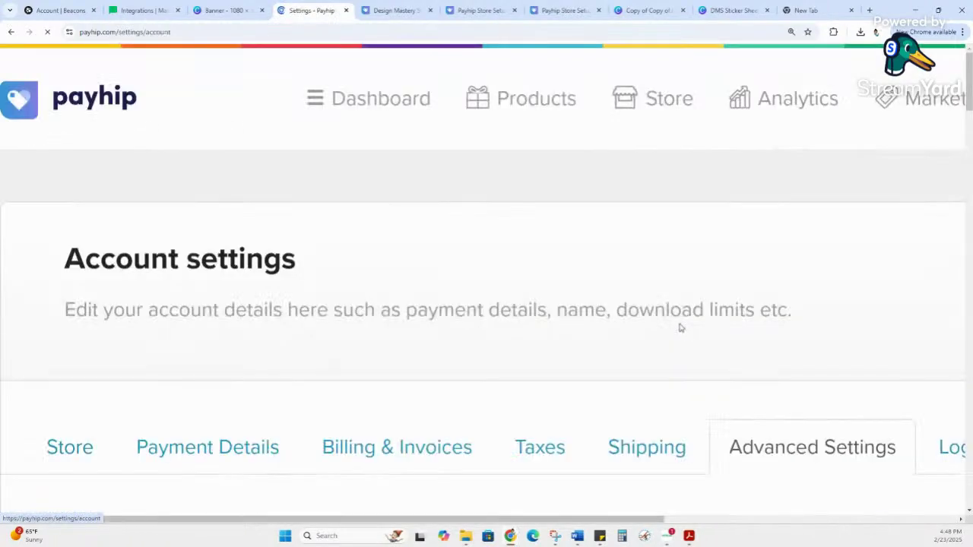
pyautogui.scroll(-2, 532, 332)
pyautogui.scroll(-9, 473, 334)
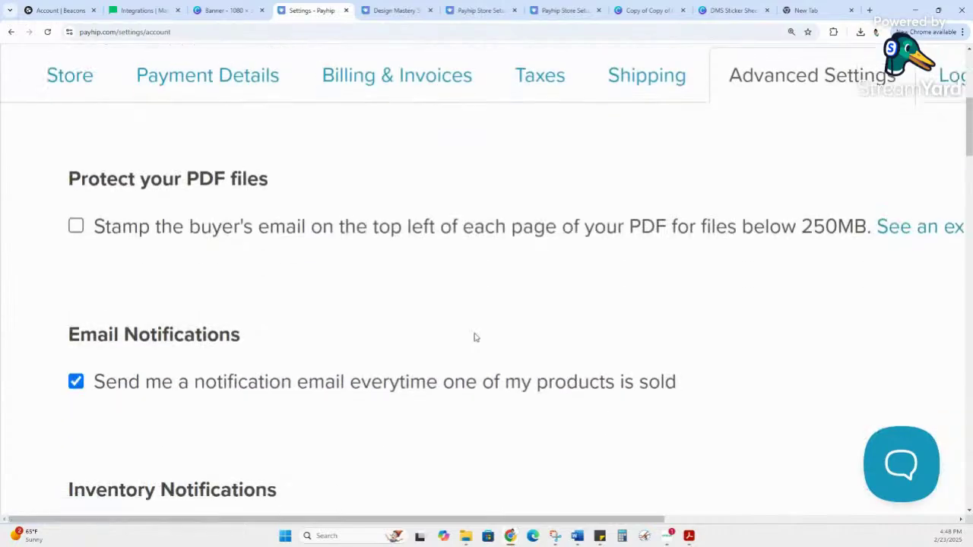
pyautogui.scroll(-10, 474, 337)
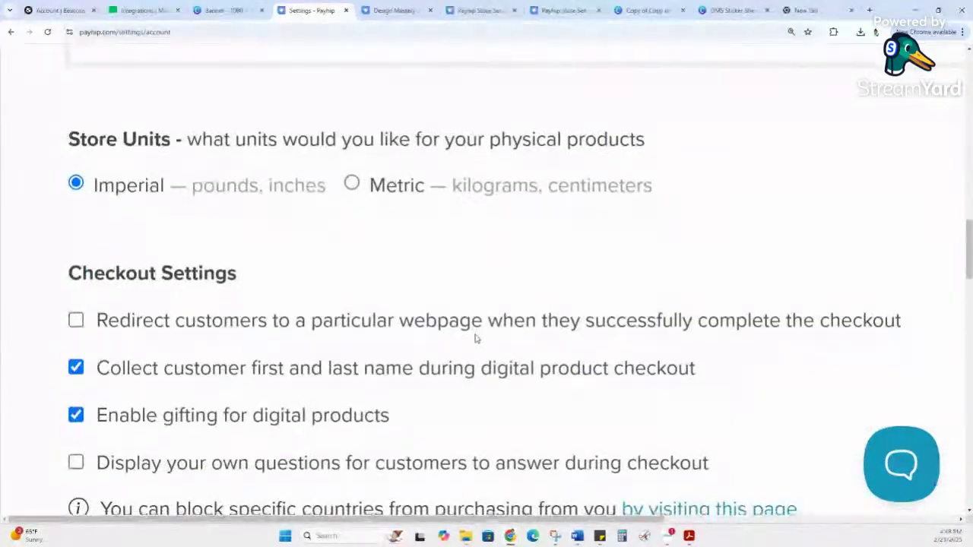
pyautogui.scroll(11, 475, 338)
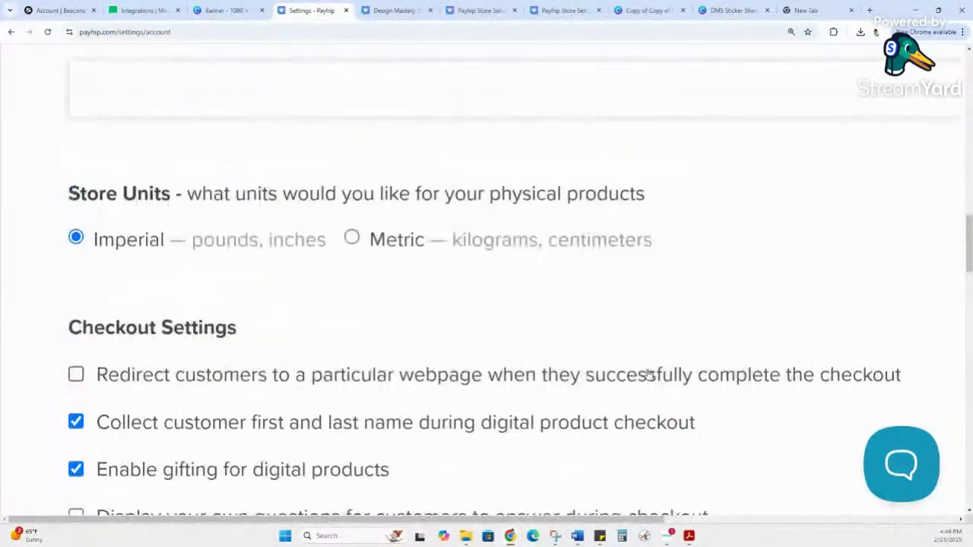
pyautogui.scroll(8, 718, 421)
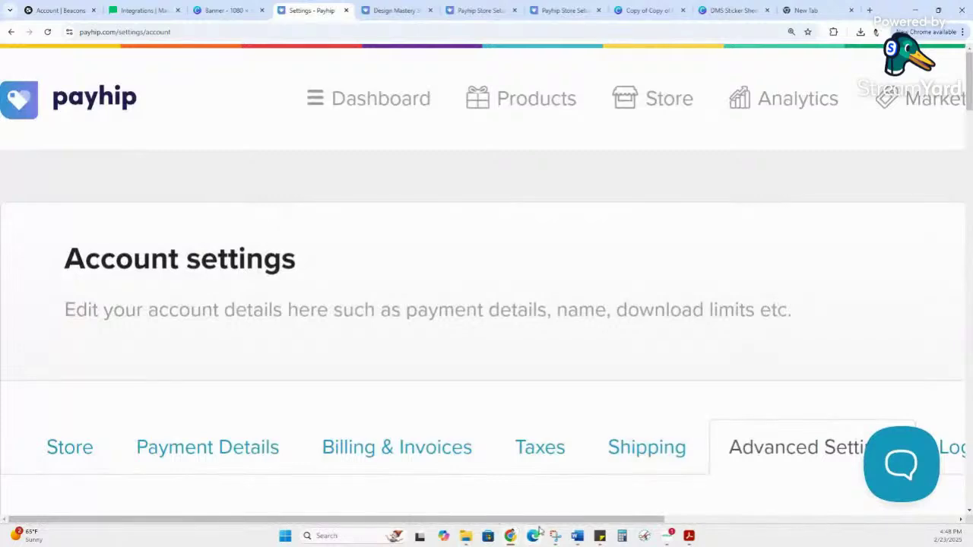
pyautogui.moveTo(538, 521); pyautogui.dragTo(703, 522)
pyautogui.scroll(-2, 744, 464)
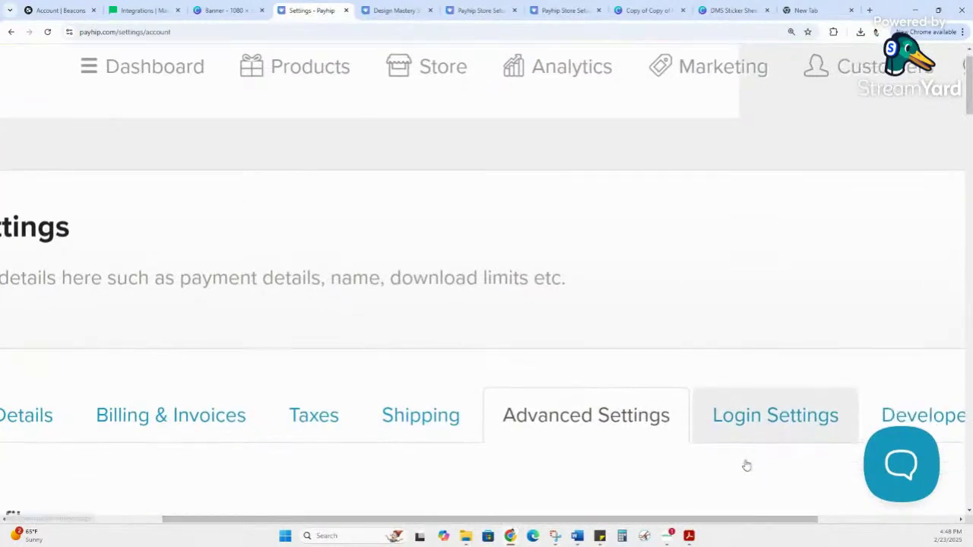
pyautogui.scroll(2, 749, 448)
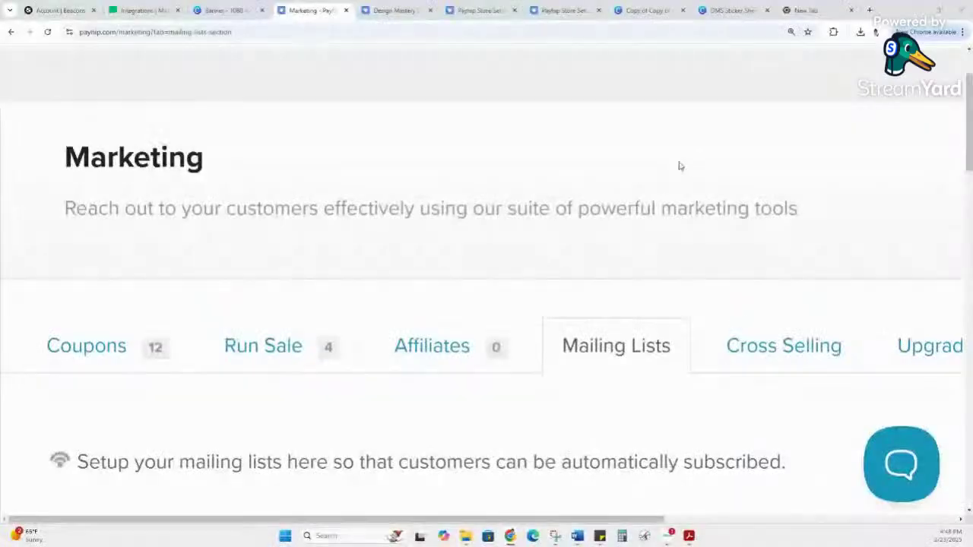
# Step: Zoom Payhip's Mailing Lists page to 150% to check the connected MailerLite lists
pyautogui.scroll(1, 679, 167)
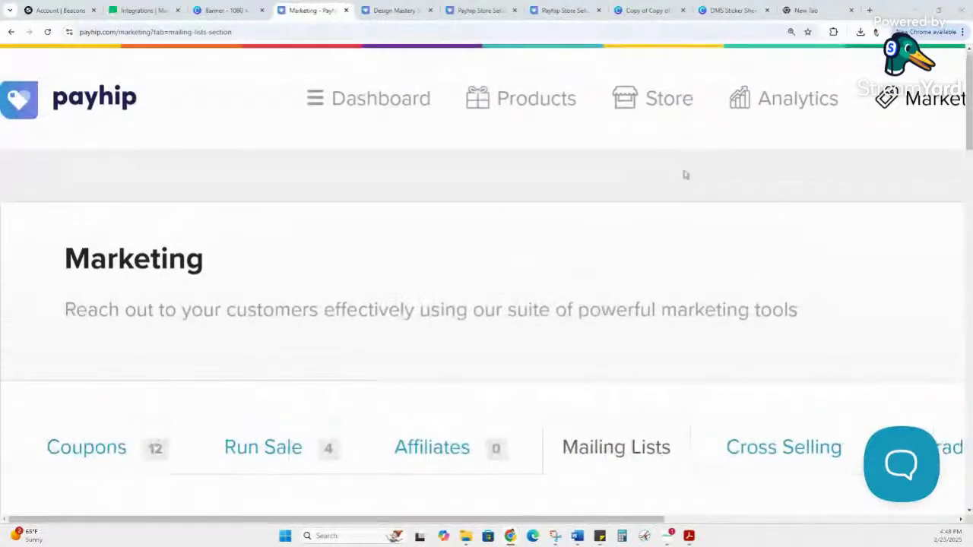
pyautogui.hotkey('ctrl', '-')
pyautogui.hotkey('ctrl', '-')
pyautogui.hotkey('ctrl', '-')
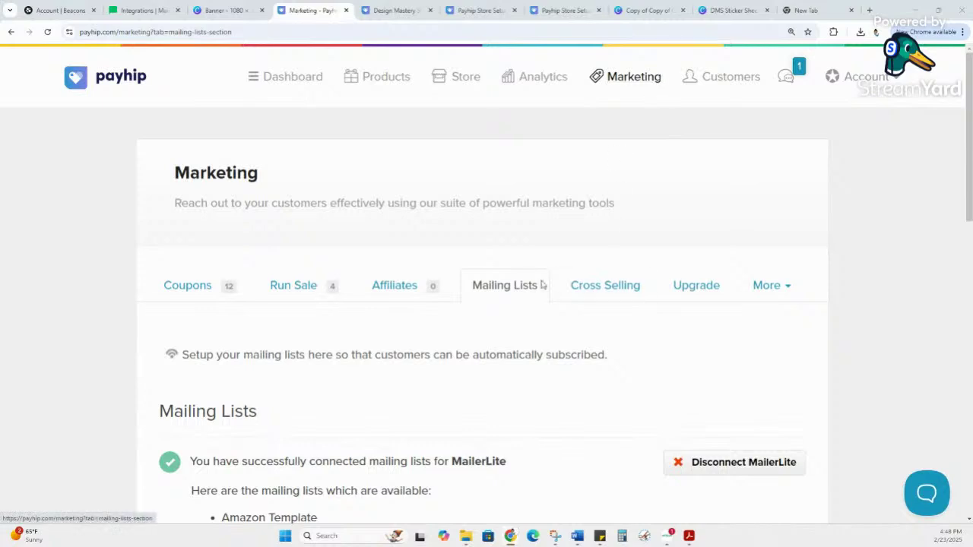
pyautogui.scroll(-4, 513, 287)
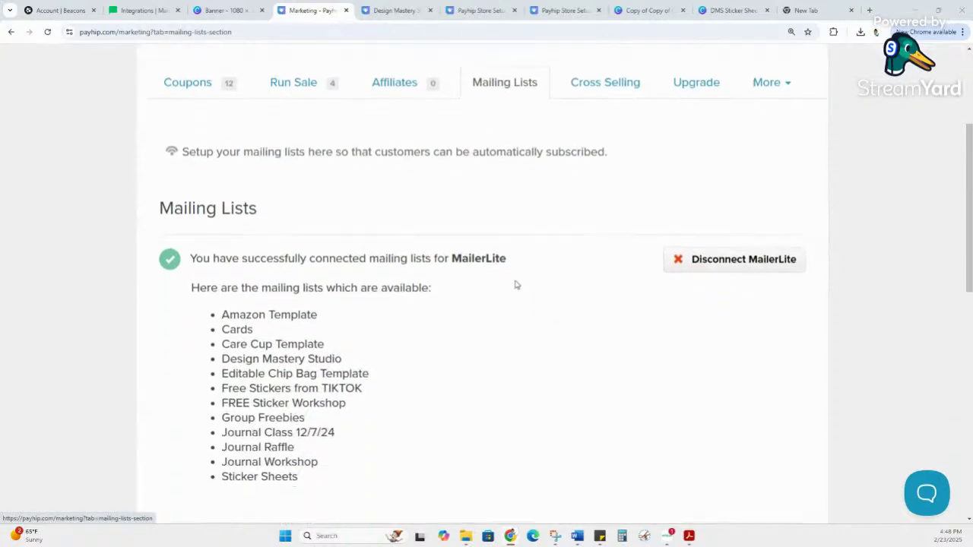
pyautogui.scroll(-1, 502, 285)
pyautogui.scroll(2, 493, 291)
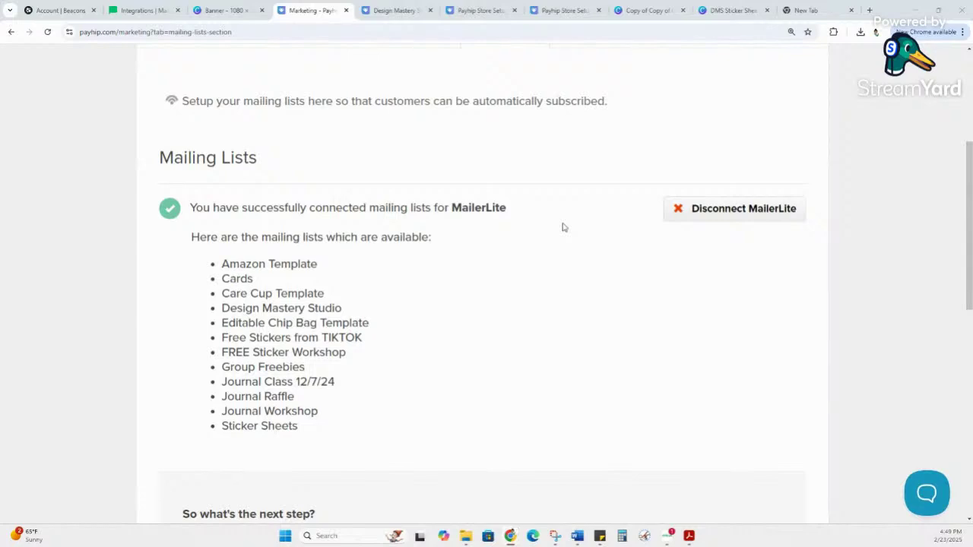
pyautogui.click(136, 10)
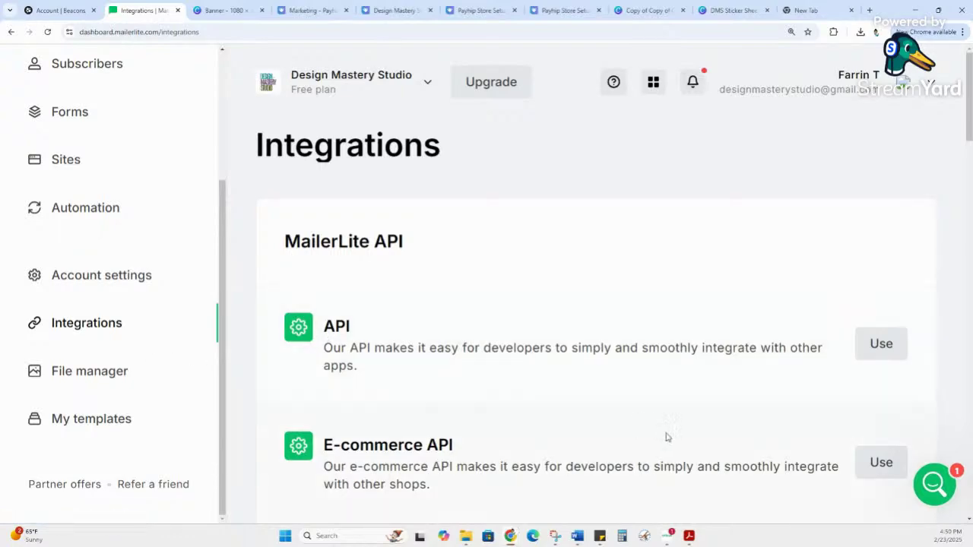
# Step: Return to Payhip's Mailing Lists, confirming 12 MailerLite lists including Sticker Sheets
pyautogui.scroll(-5, 469, 408)
pyautogui.scroll(5, 527, 430)
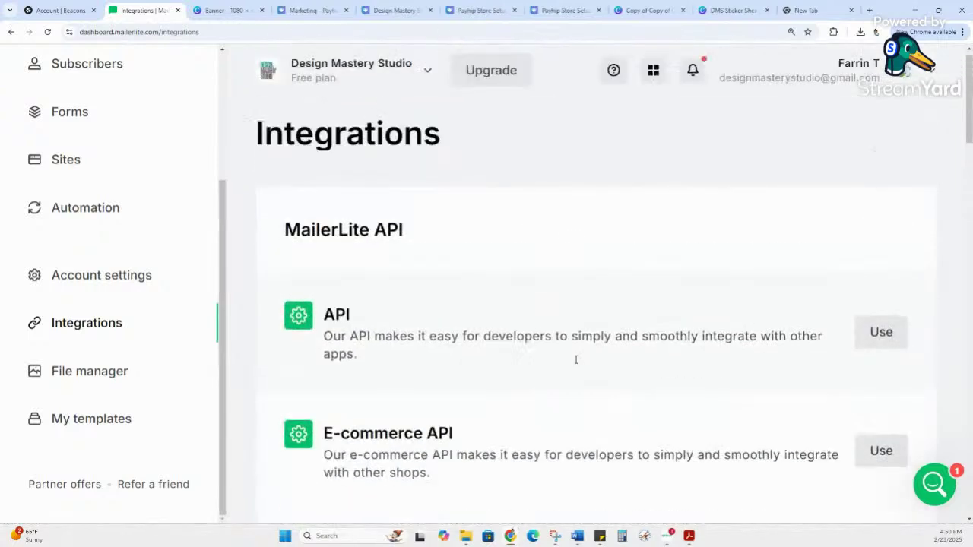
pyautogui.scroll(-1, 575, 360)
pyautogui.click(311, 10)
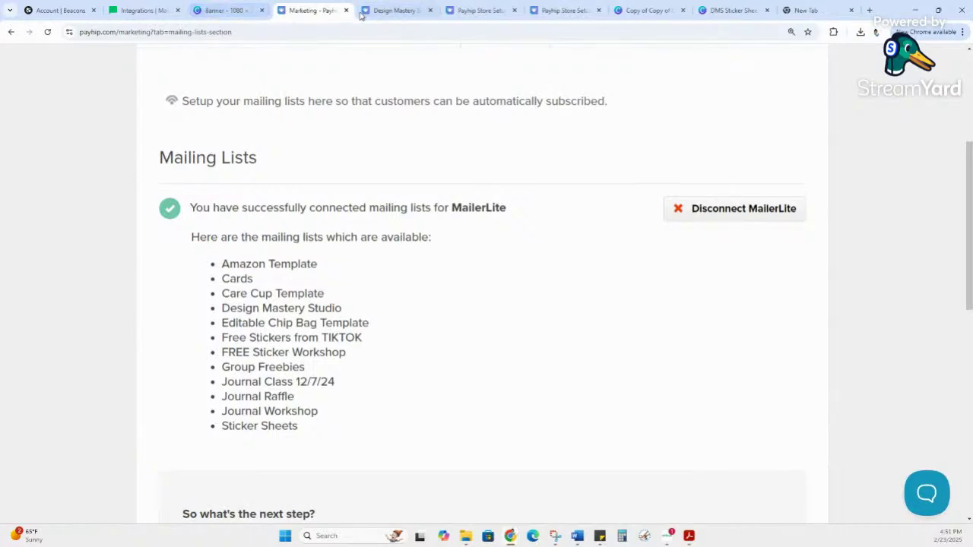
pyautogui.scroll(2, 427, 206)
pyautogui.scroll(-1, 428, 206)
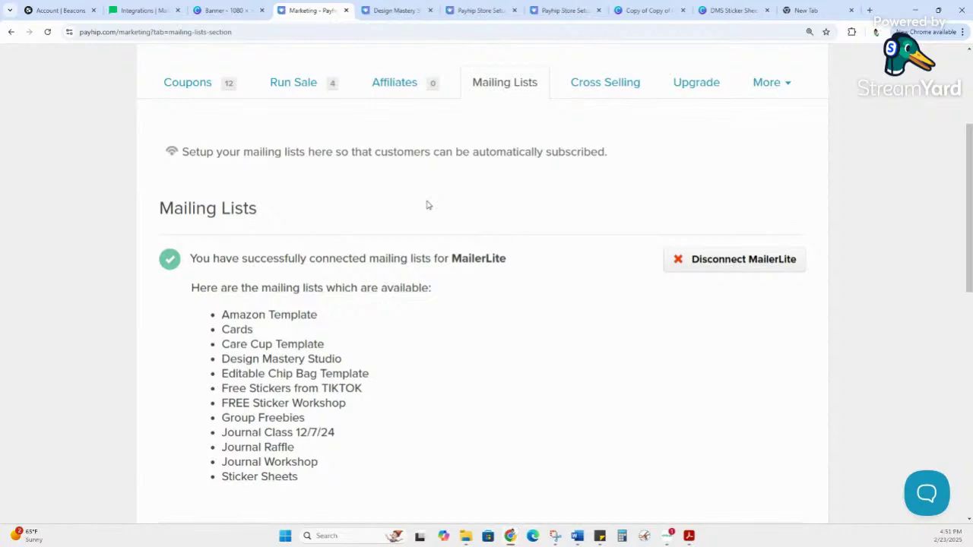
# Step: Go from MailerLite Integrations to the Campaigns list of 20 sent campaigns
pyautogui.click(144, 10)
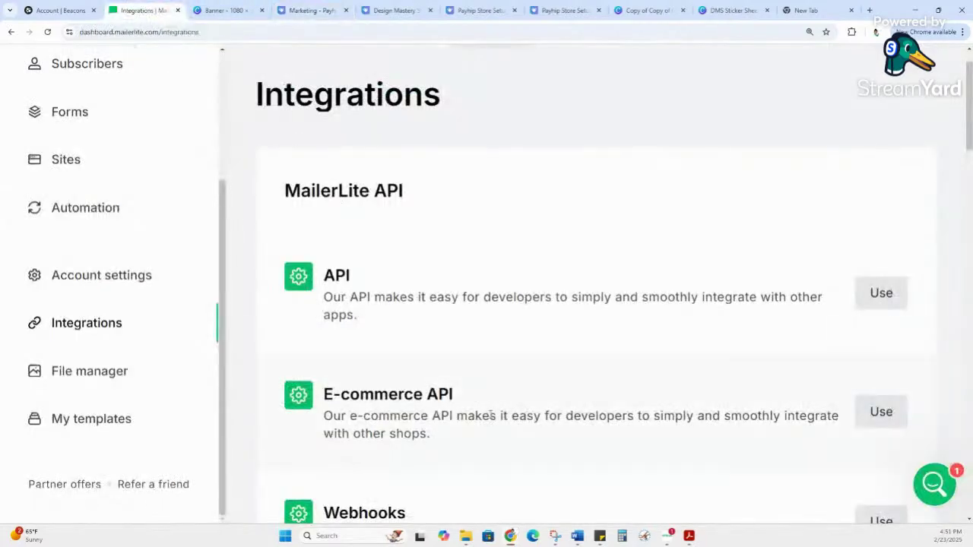
pyautogui.scroll(2, 127, 271)
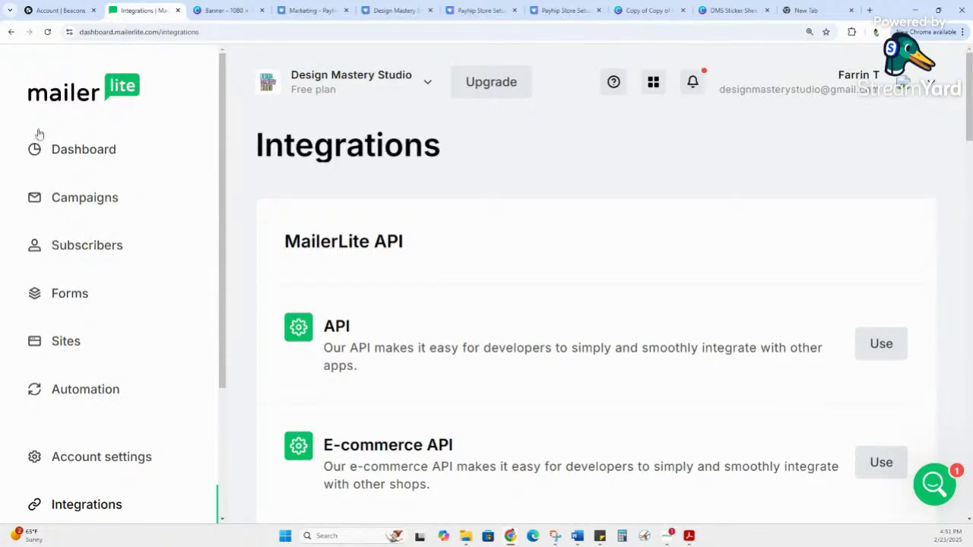
pyautogui.click(89, 200)
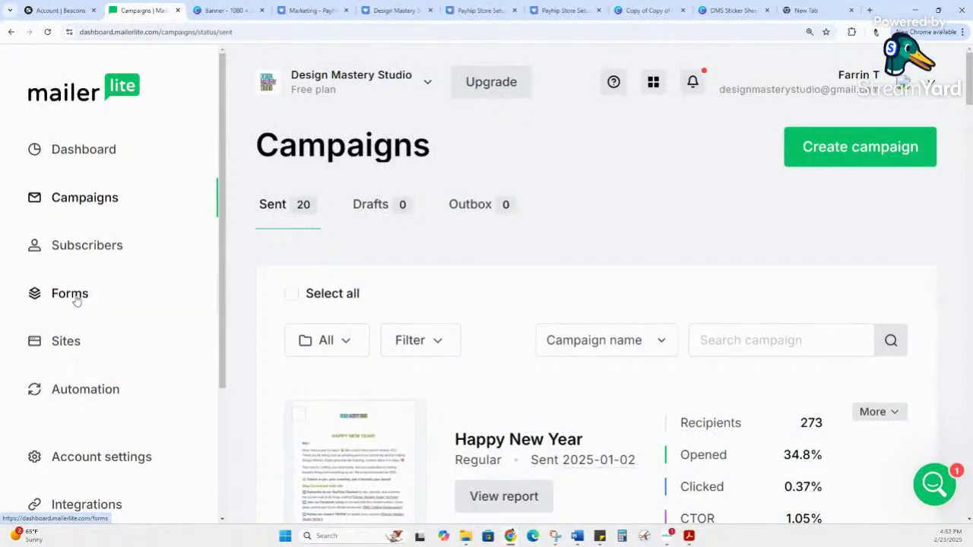
# Step: Look through the four pop-up forms, with Freebie active at 319 subscribers
pyautogui.click(76, 300)
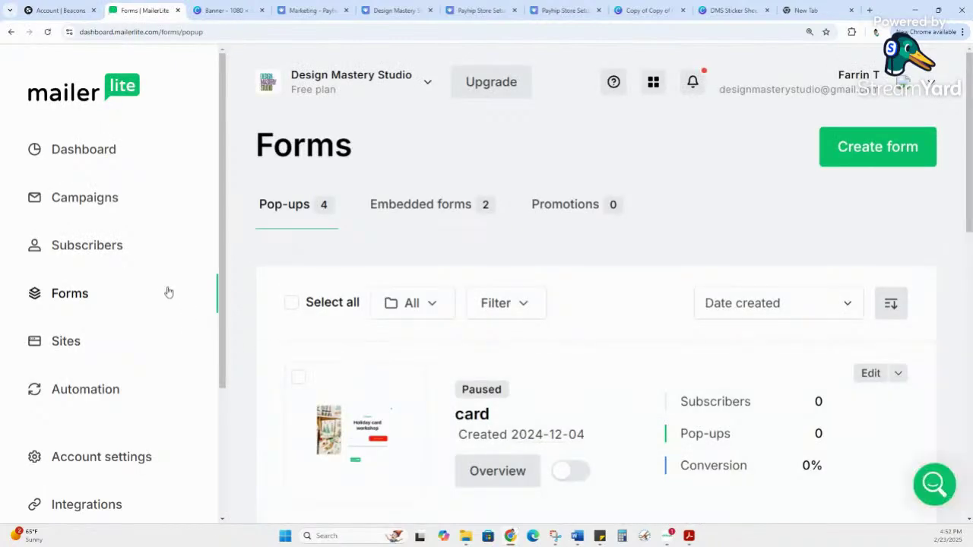
pyautogui.scroll(-3, 691, 380)
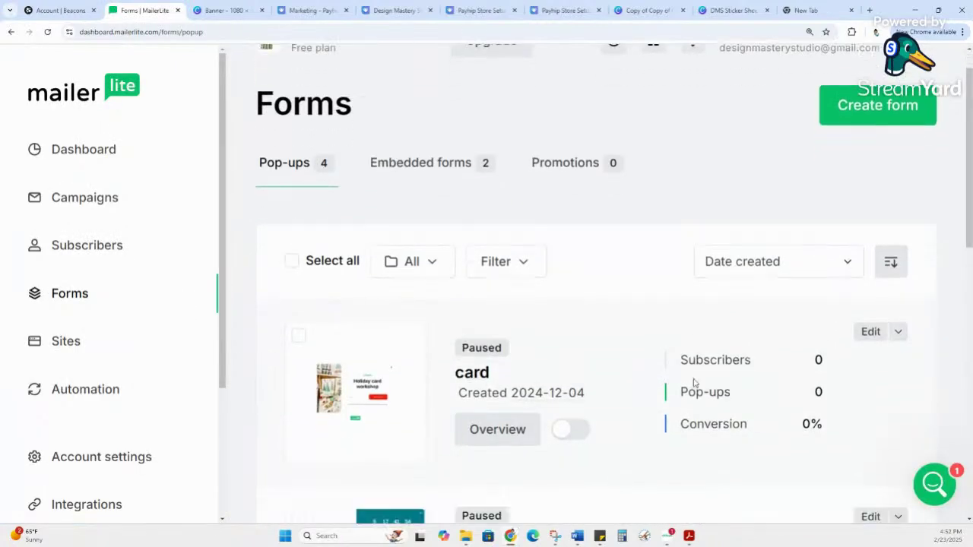
pyautogui.scroll(-4, 671, 373)
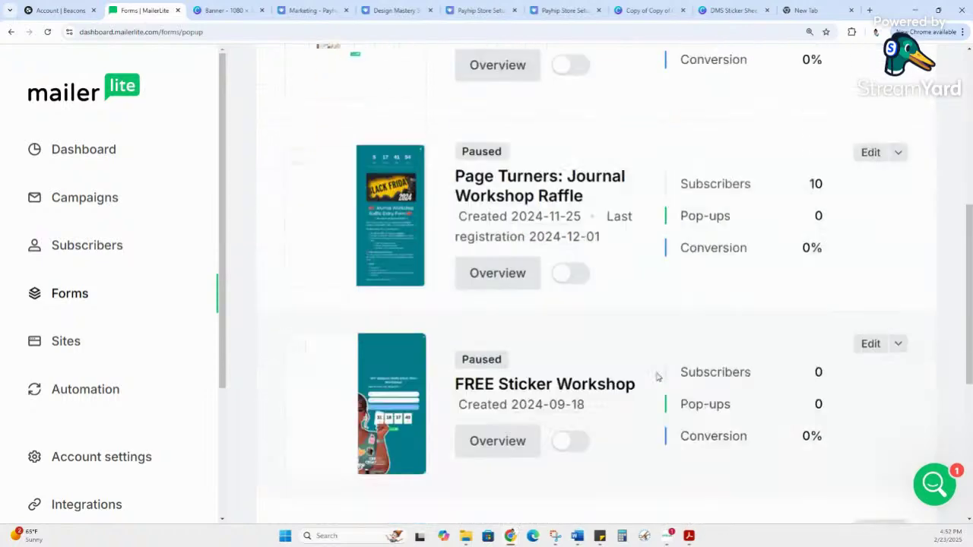
pyautogui.scroll(-2, 657, 376)
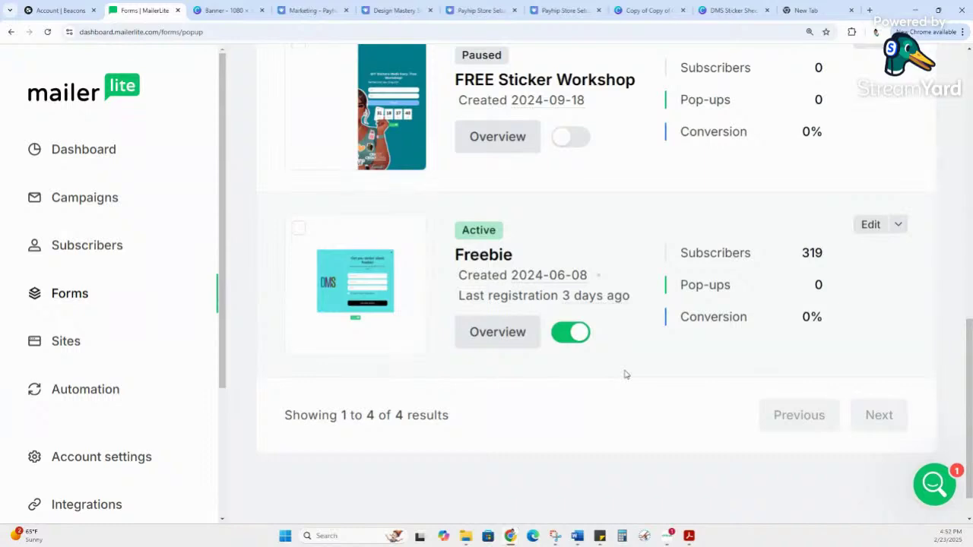
pyautogui.scroll(-2, 152, 367)
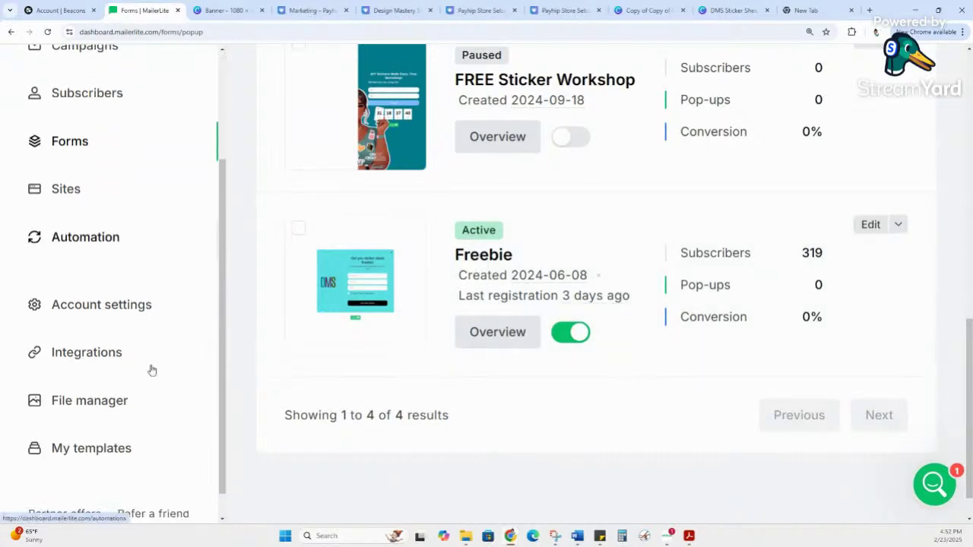
pyautogui.click(113, 352)
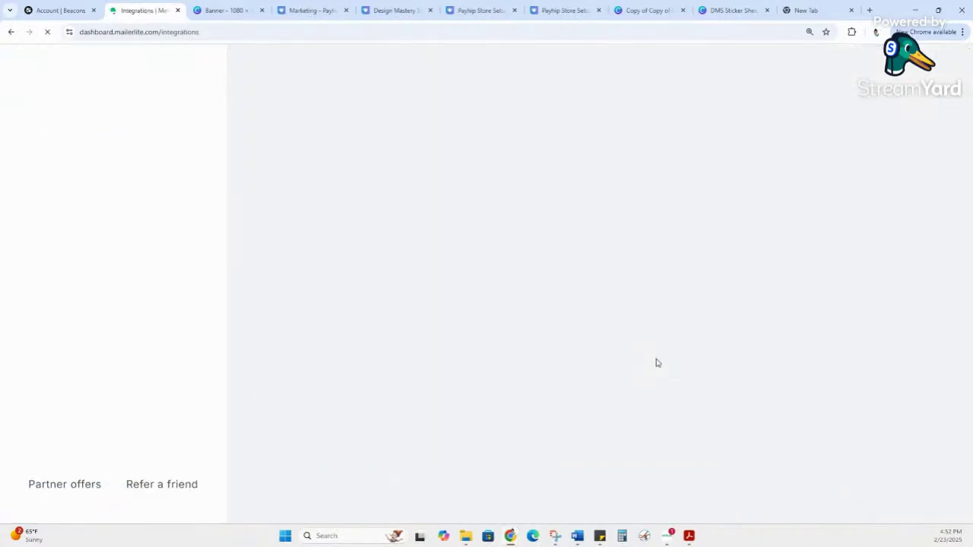
# Step: Return to the Forms list and start a new pop-up form
pyautogui.scroll(-5, 655, 364)
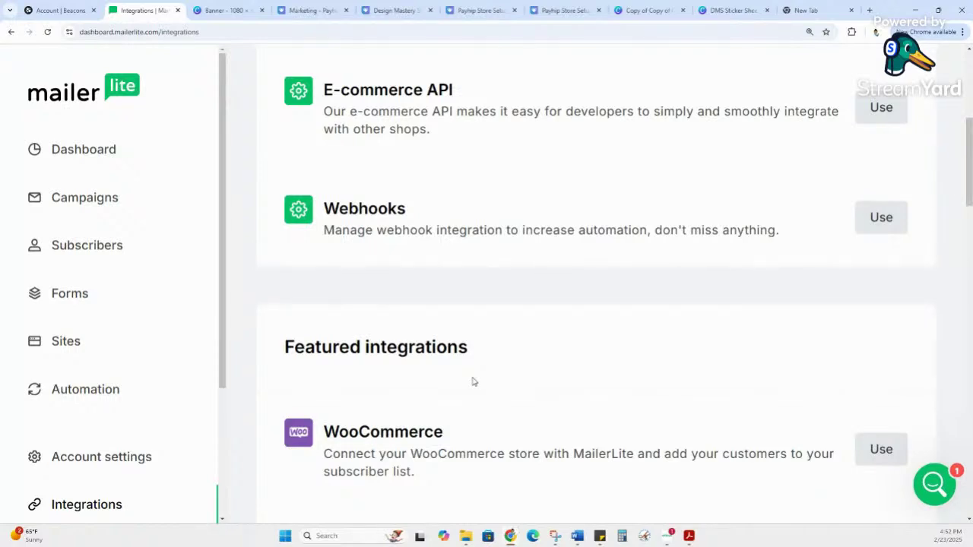
pyautogui.scroll(3, 471, 380)
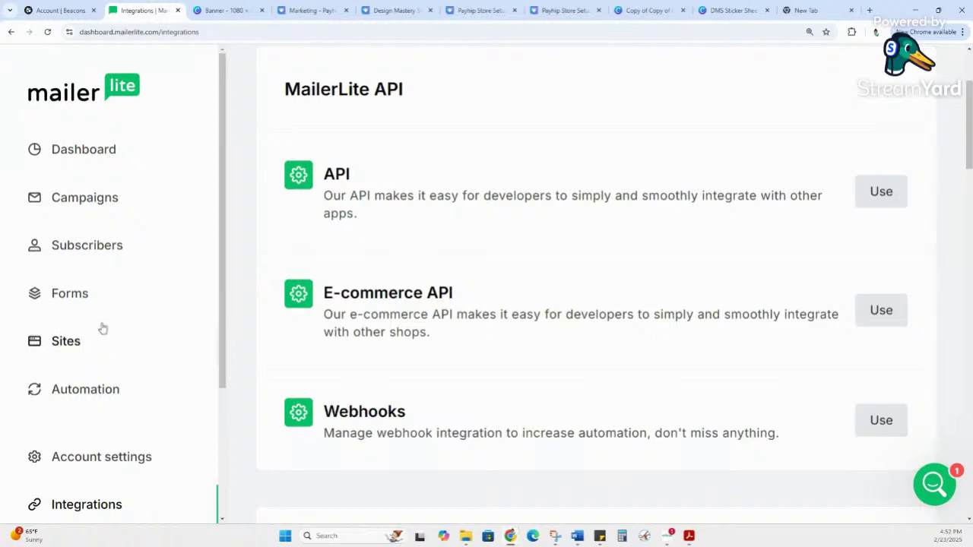
pyautogui.click(86, 300)
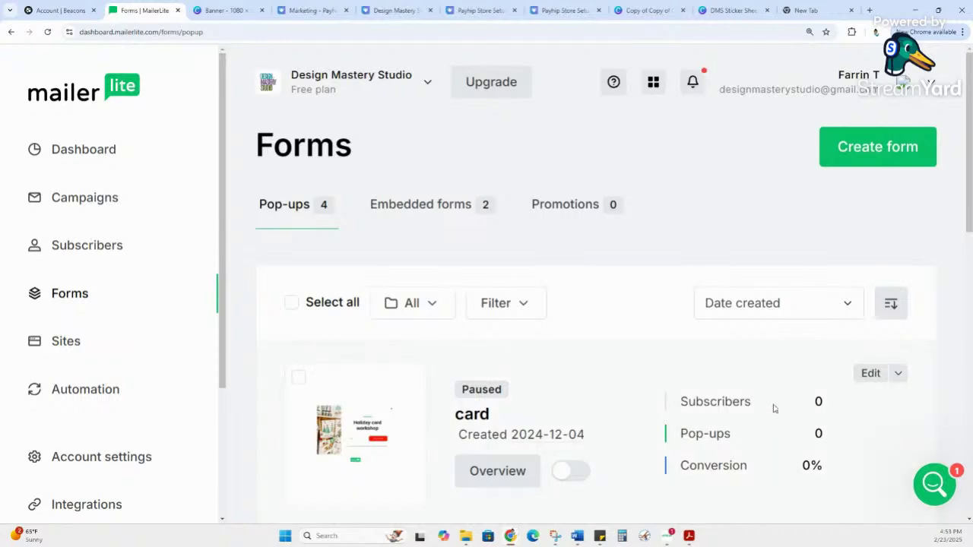
pyautogui.scroll(-2, 536, 298)
pyautogui.scroll(-5, 535, 298)
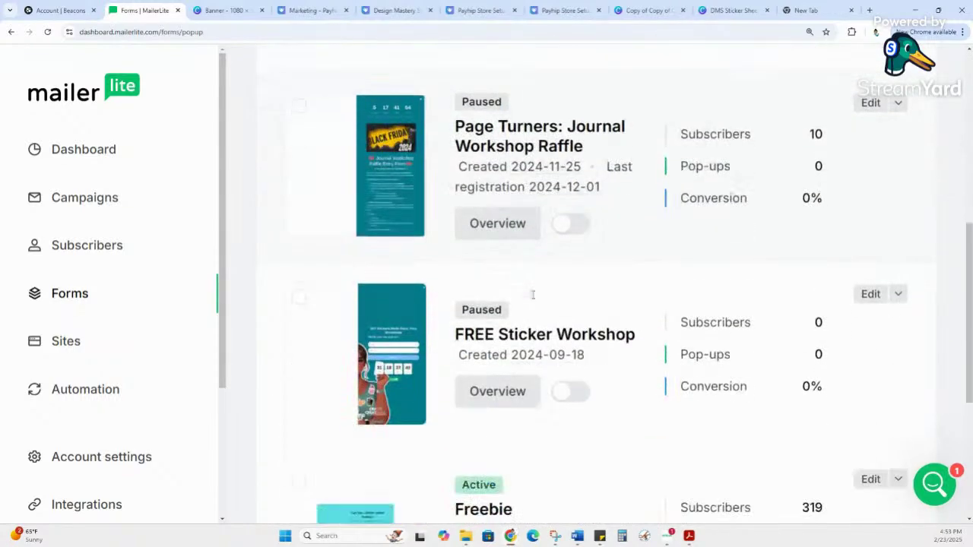
pyautogui.scroll(7, 803, 220)
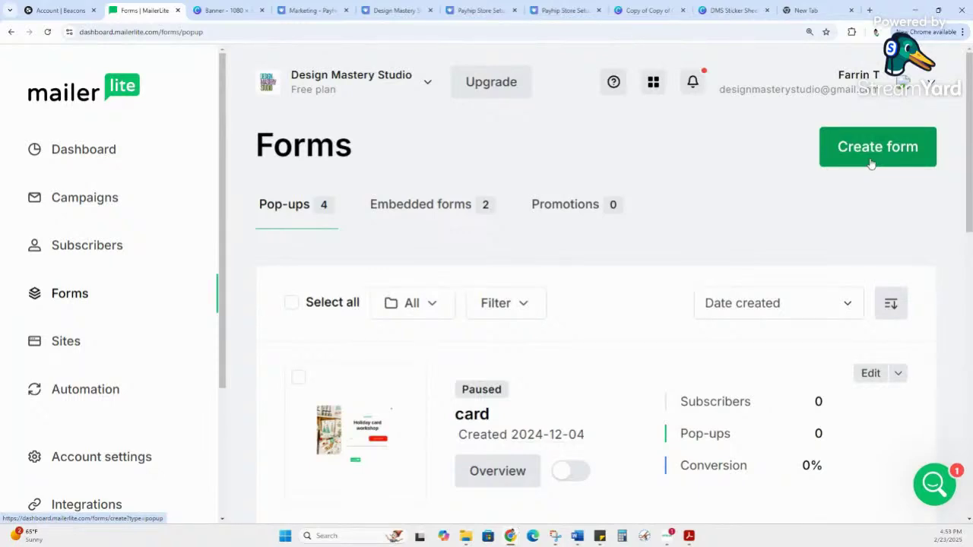
pyautogui.click(871, 163)
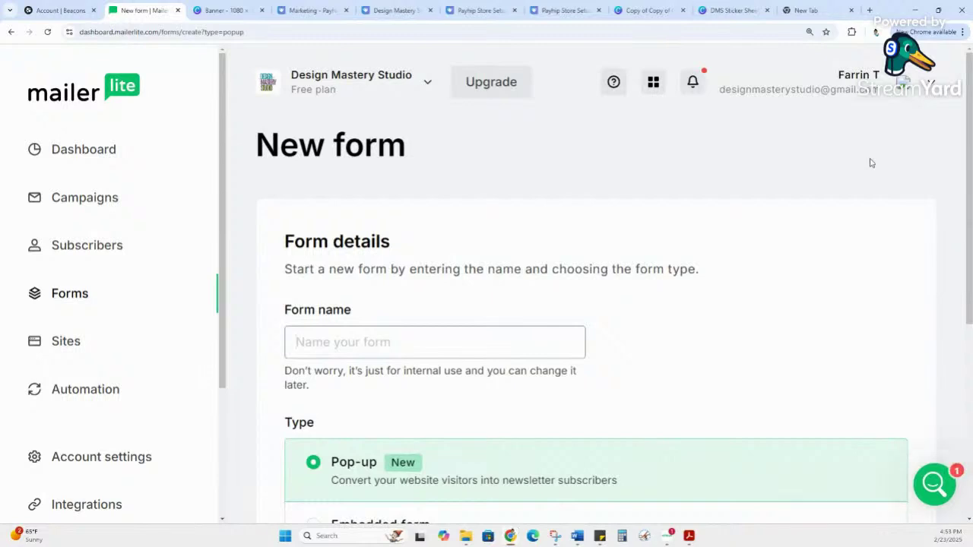
# Step: Name the new pop-up form 'Payhip Store Setup Checklist', pasting the full name
pyautogui.write('Tes')
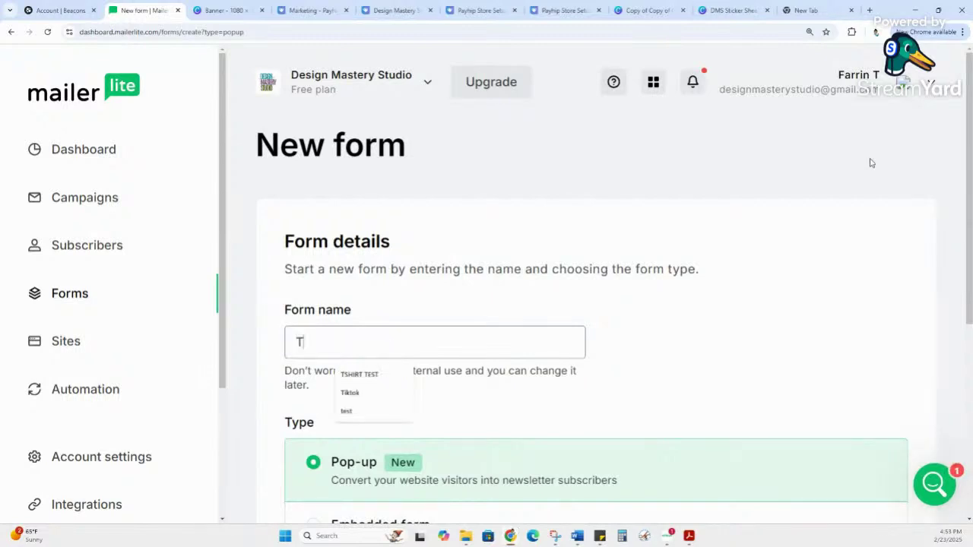
pyautogui.press('BackSpace')
pyautogui.press('BackSpace')
pyautogui.press('BackSpace')
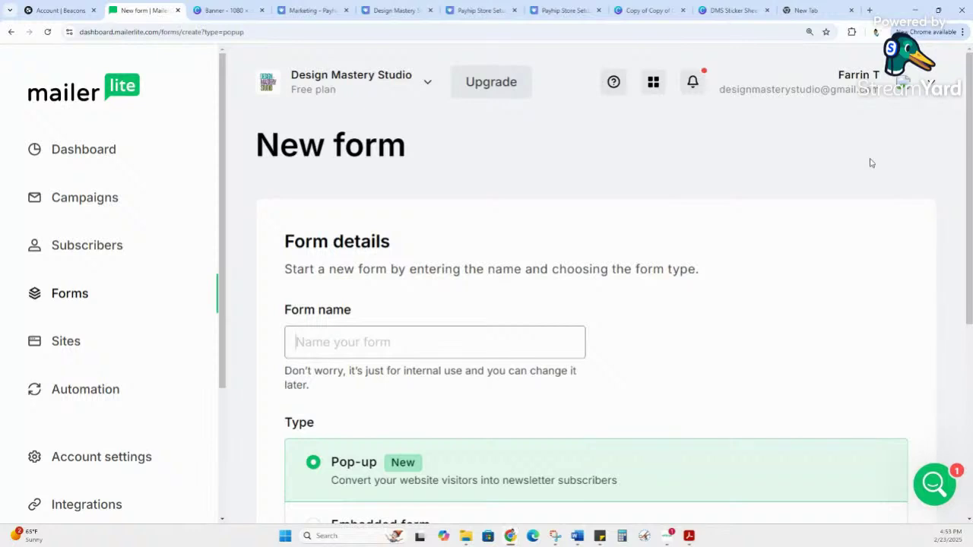
pyautogui.write('Mailer')
pyautogui.press('BackSpace')
pyautogui.press('BackSpace')
pyautogui.press('BackSpace')
pyautogui.press('BackSpace')
pyautogui.press('BackSpace')
pyautogui.press('BackSpace')
pyautogui.write('pay')
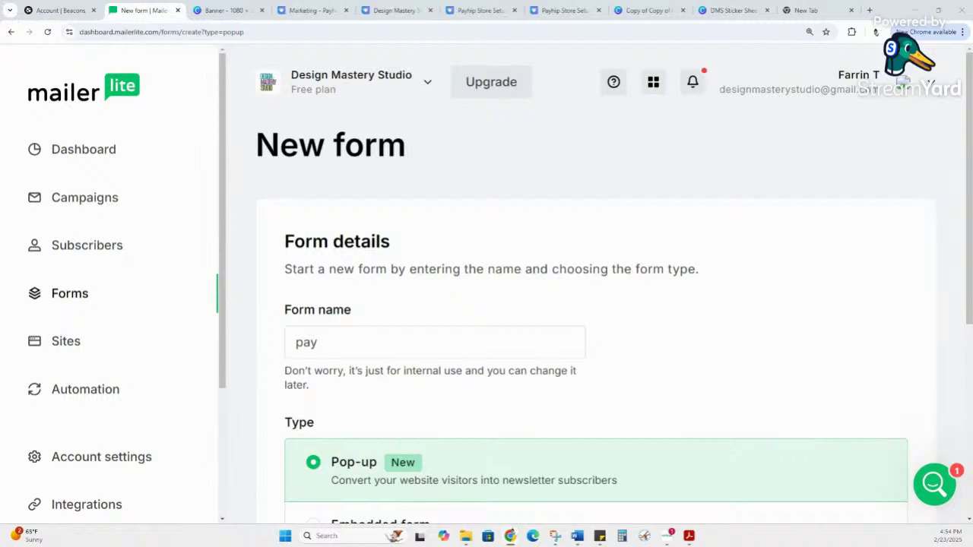
pyautogui.doubleClick(402, 342)
pyautogui.write('Payhip Store Setup Checklist')
pyautogui.scroll(-2, 563, 297)
pyautogui.scroll(-2, 575, 296)
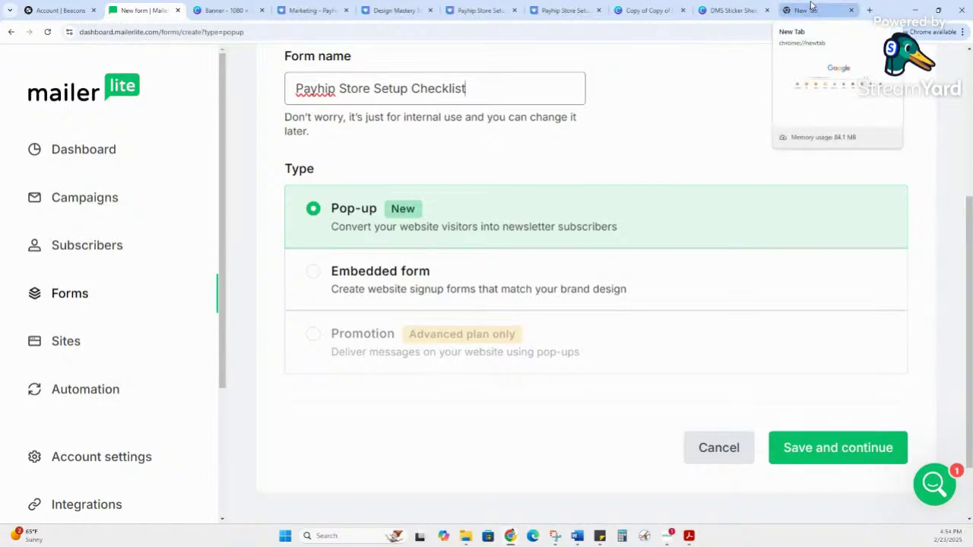
pyautogui.click(810, 6)
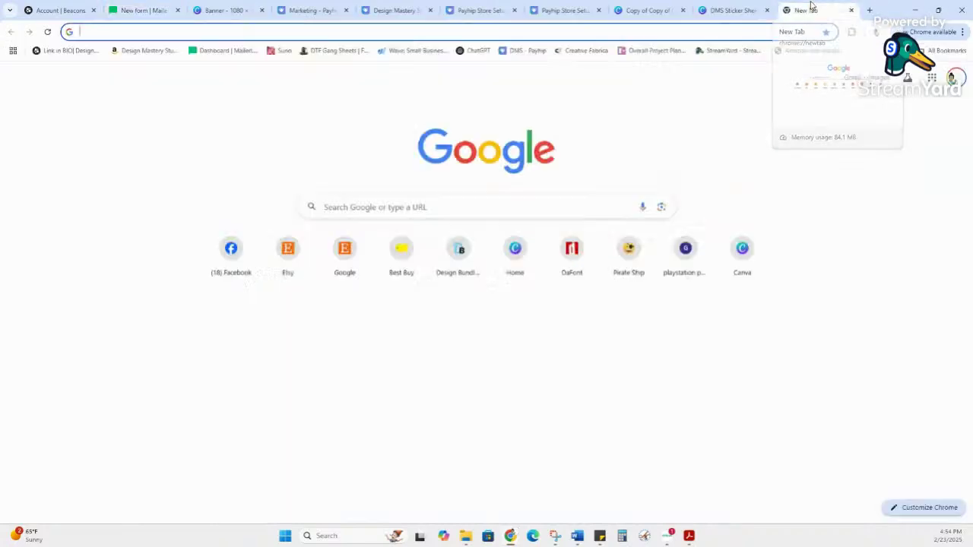
# Step: Open a new Incognito window and load TikTok
pyautogui.click(962, 31)
pyautogui.click(901, 131)
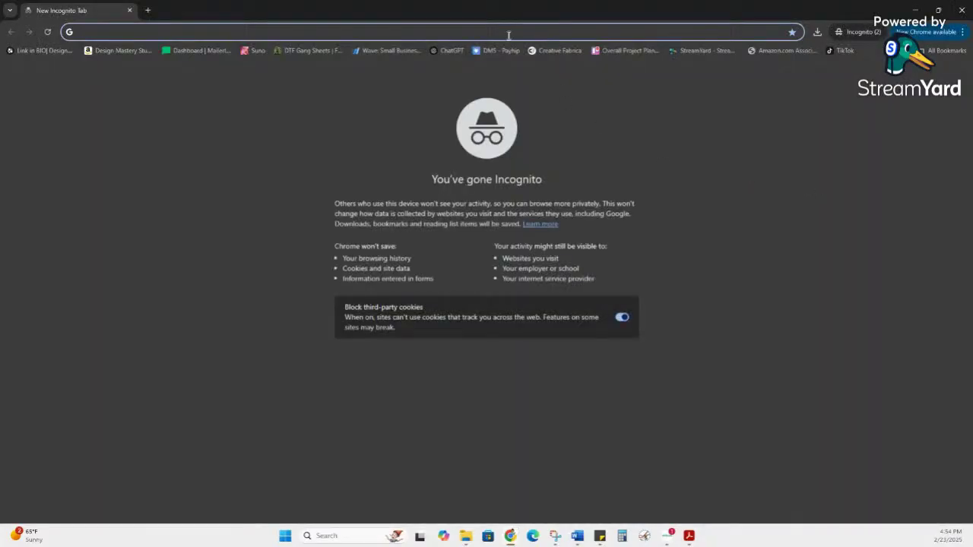
pyautogui.write('tiktok.com')
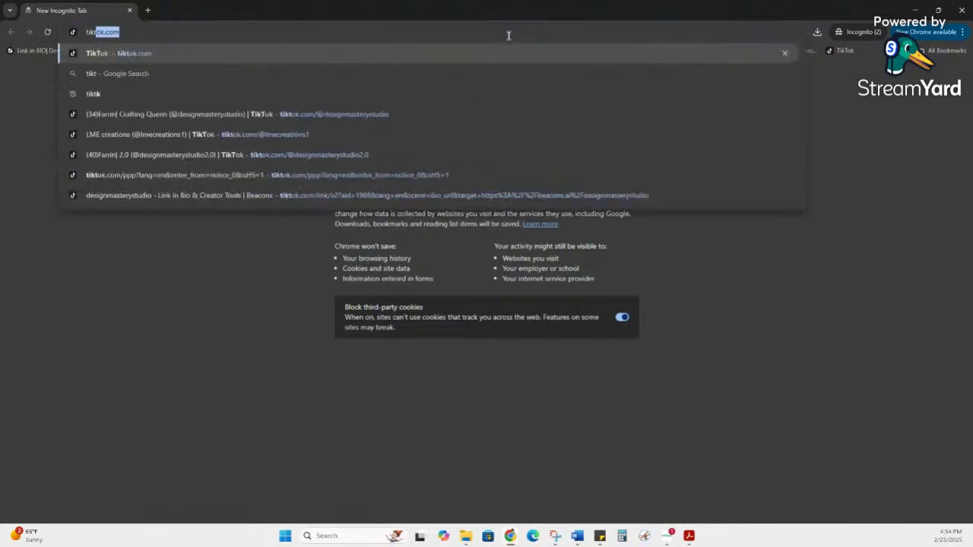
pyautogui.press('Return')
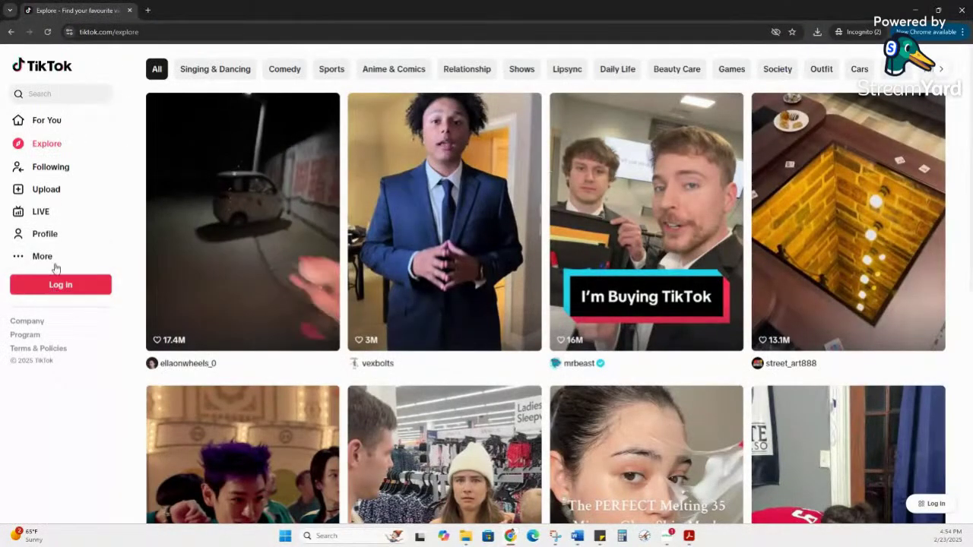
# Step: Search TikTok for 'design mastery studio' and open the designmasterystudio profile
pyautogui.click(60, 95)
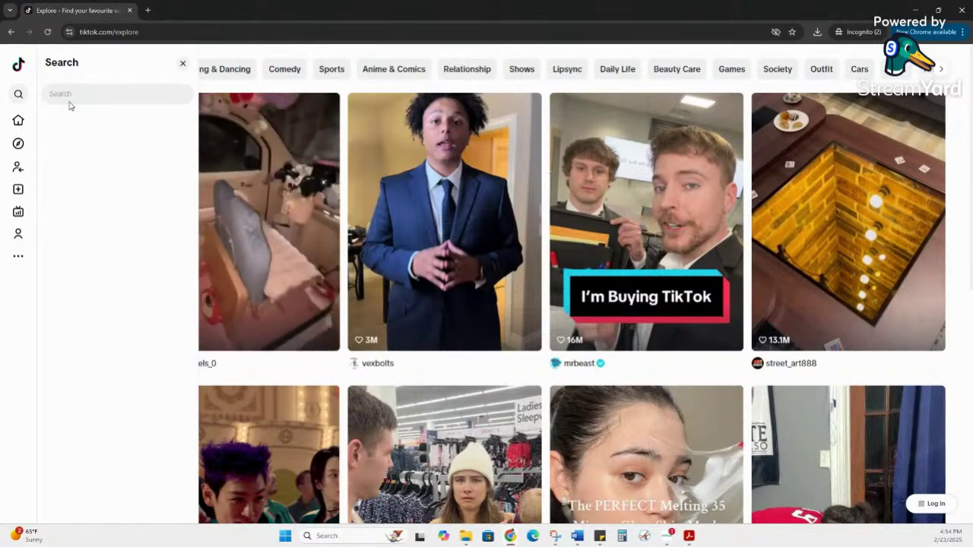
pyautogui.click(66, 97)
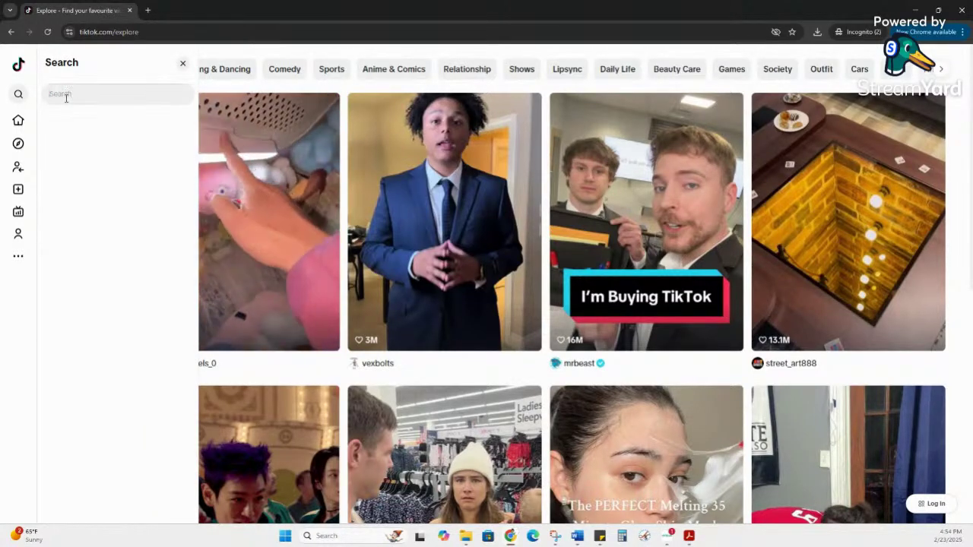
pyautogui.write('design')
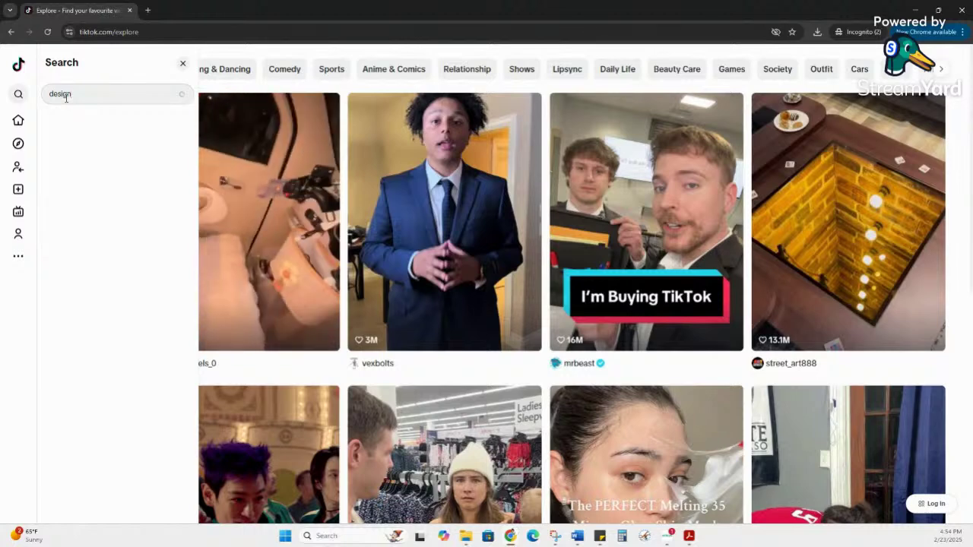
pyautogui.write(' mastery stuid')
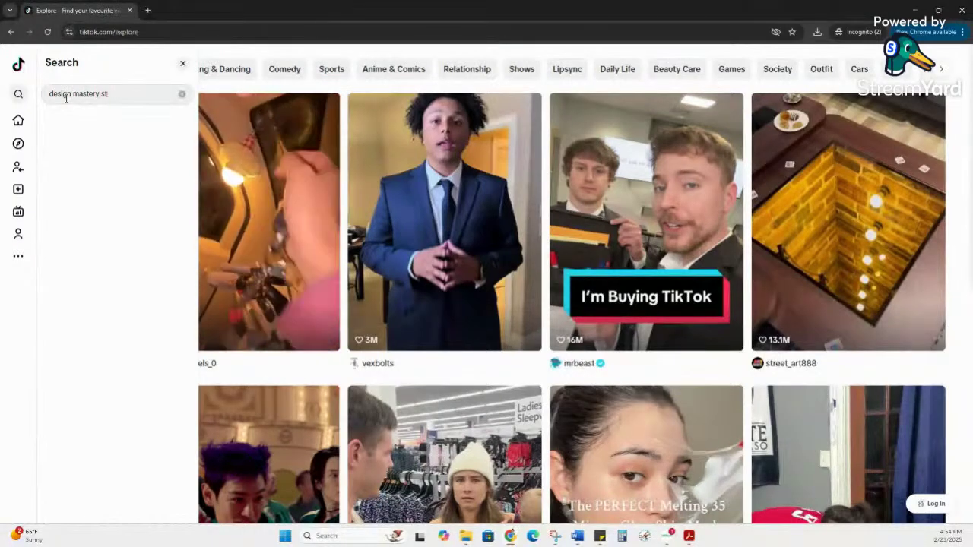
pyautogui.press('BackSpace')
pyautogui.press('BackSpace')
pyautogui.press('BackSpace')
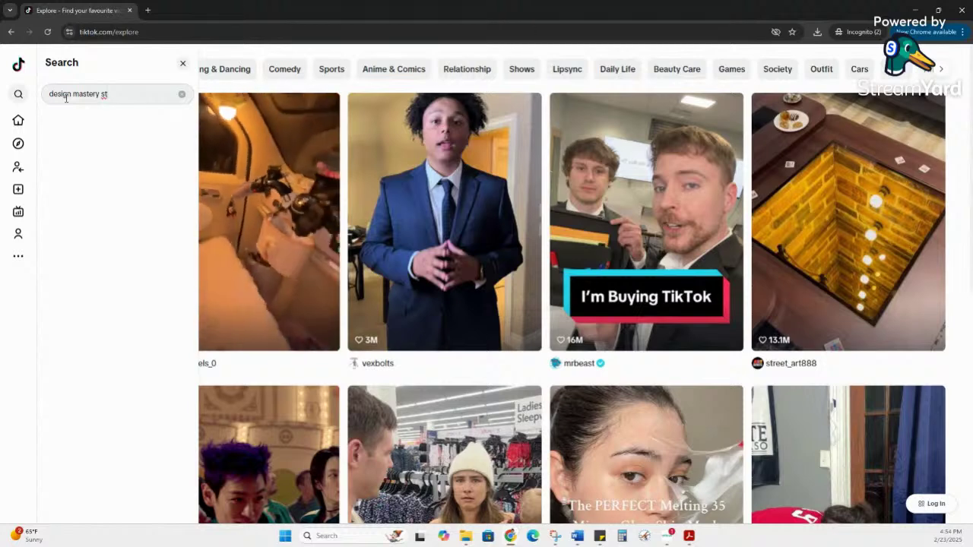
pyautogui.write('udio')
pyautogui.press('Return')
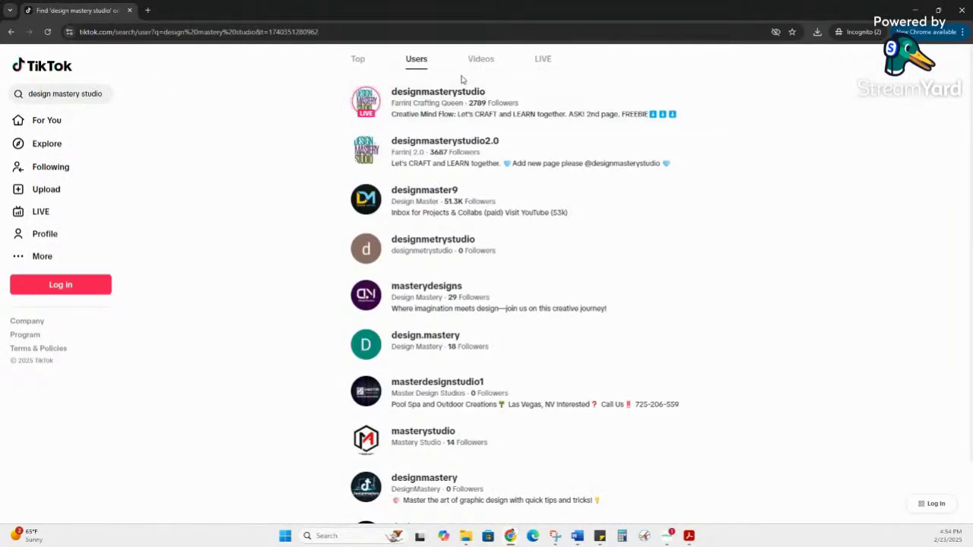
pyautogui.click(455, 94)
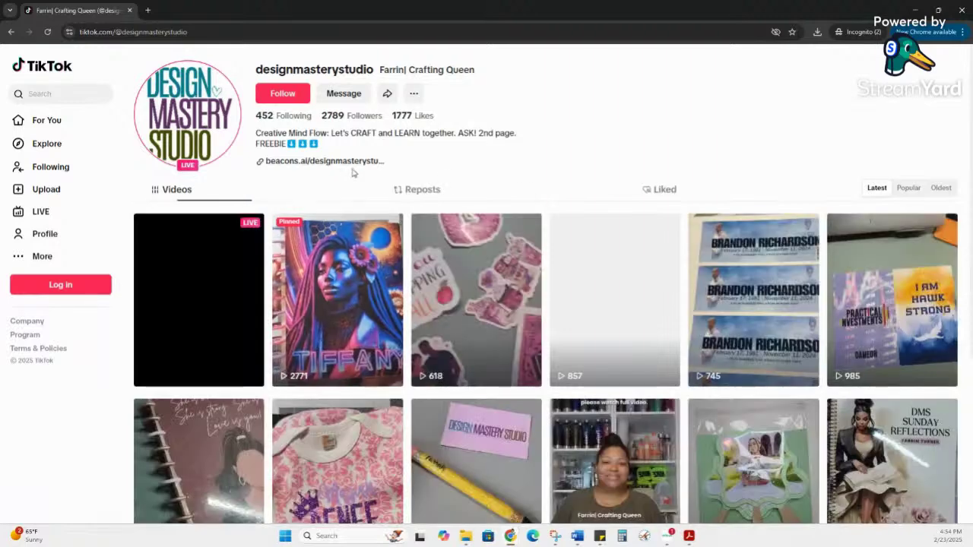
# Step: From the Beacons bio link, open the external page and follow GET YOUR FREEBIE!! to the sticker sheet pop-up
pyautogui.click(353, 165)
pyautogui.click(484, 285)
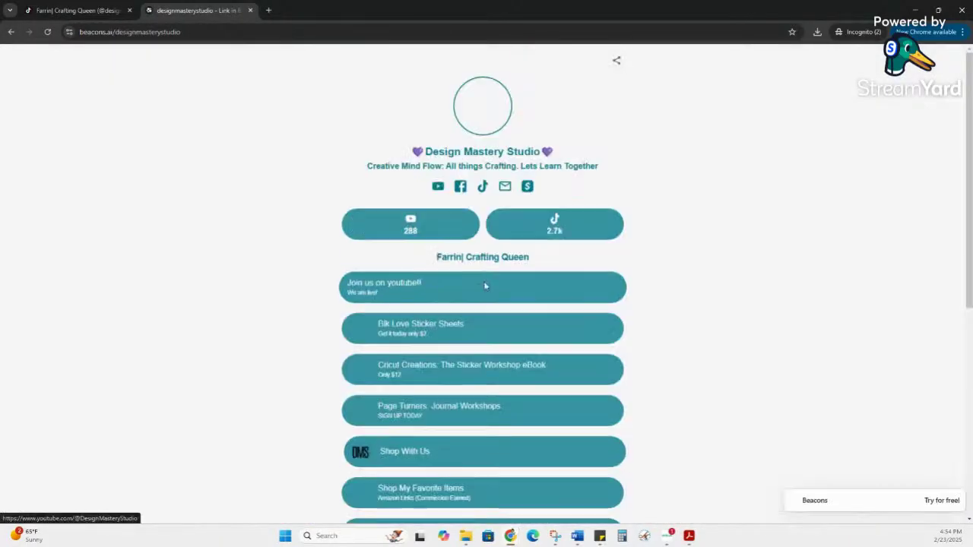
pyautogui.scroll(-3, 475, 273)
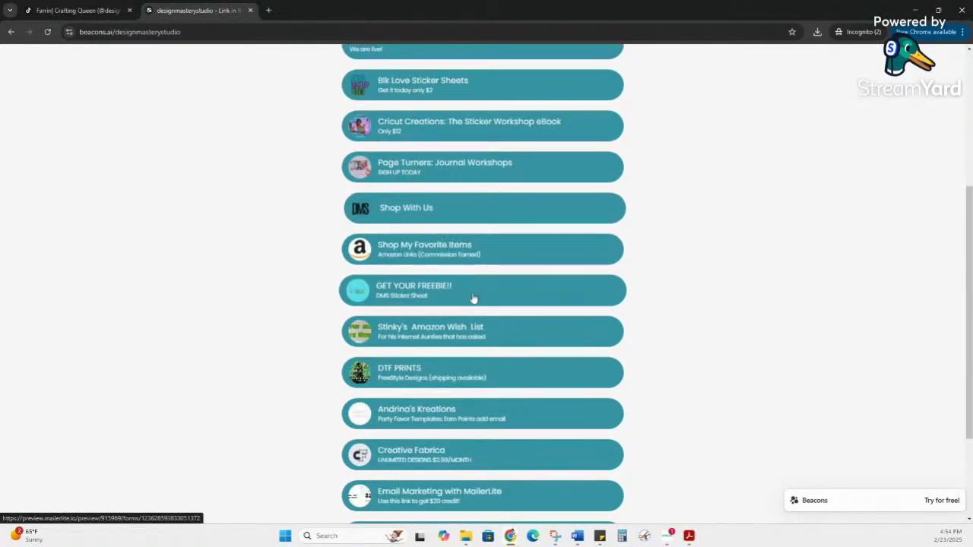
pyautogui.scroll(2, 473, 251)
pyautogui.scroll(-2, 448, 257)
pyautogui.click(423, 294)
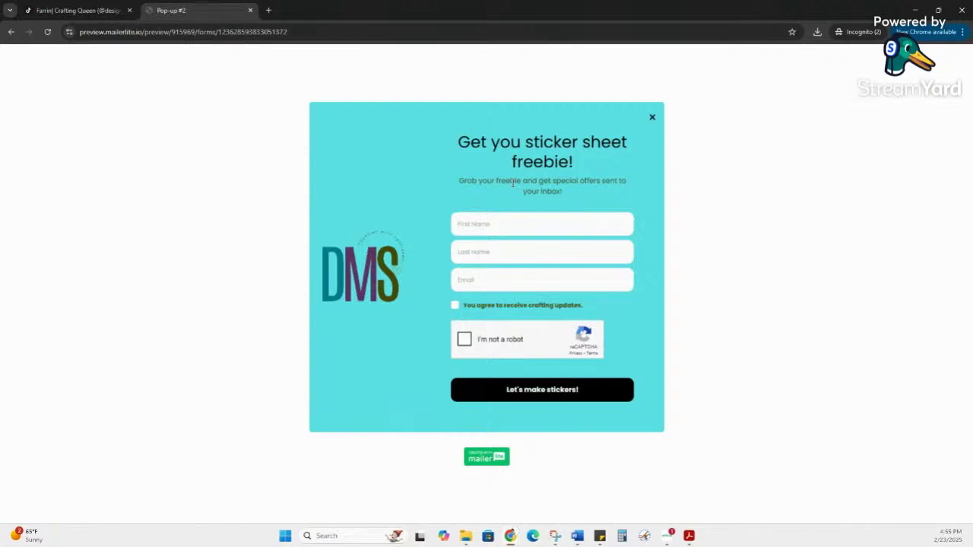
# Step: Test the pop-up's First name field, then minimize the incognito preview window
pyautogui.click(496, 226)
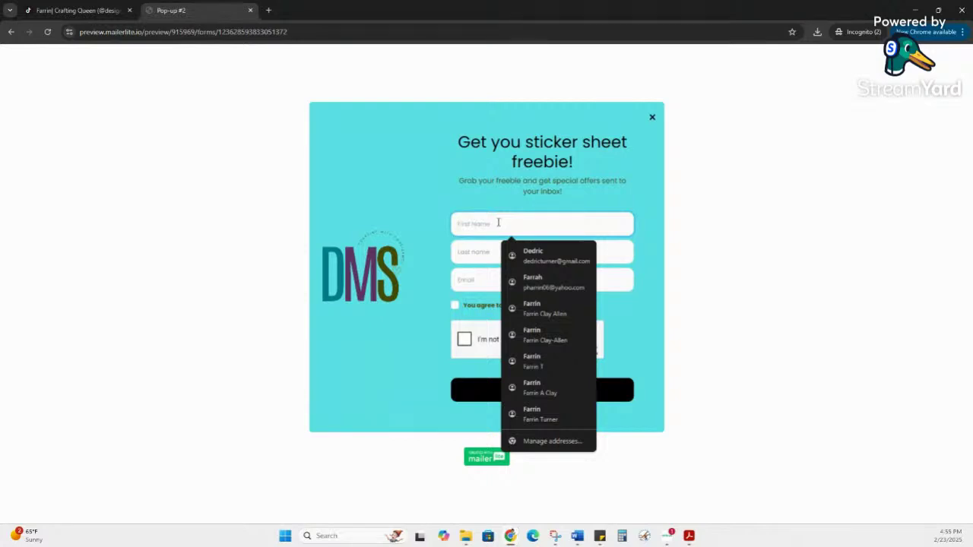
pyautogui.click(910, 8)
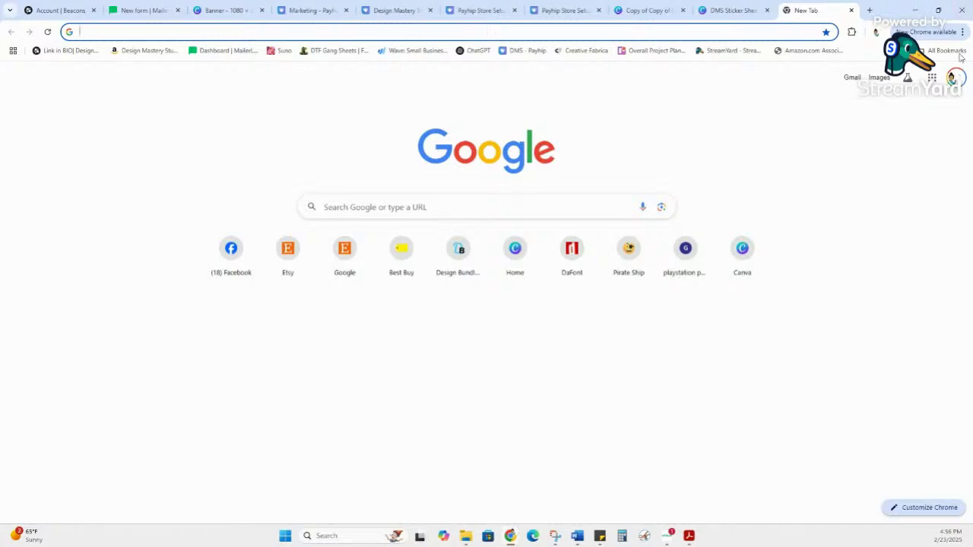
# Step: Review the Payhip checklist product, storefront and Mailing Lists, then return to the MailerLite New form tab
pyautogui.click(480, 11)
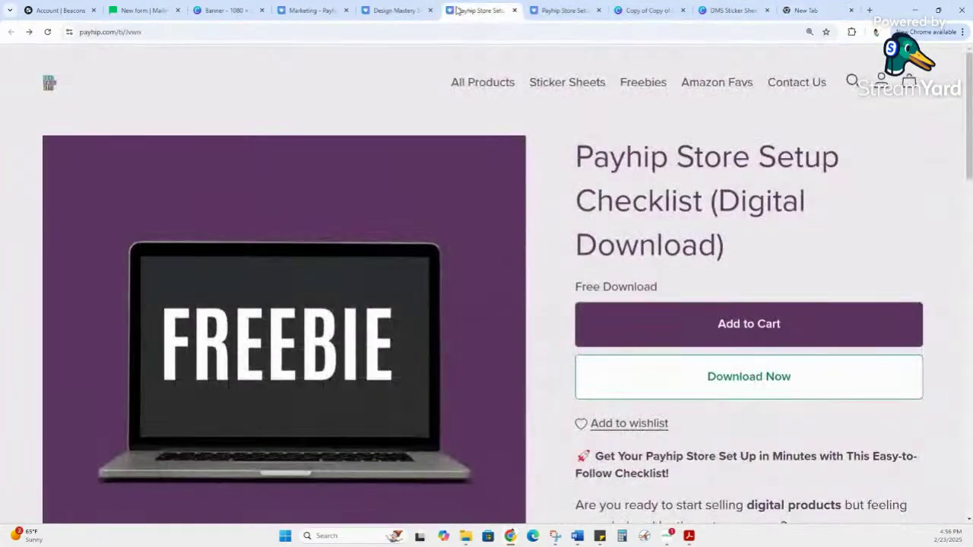
pyautogui.click(396, 10)
pyautogui.click(303, 10)
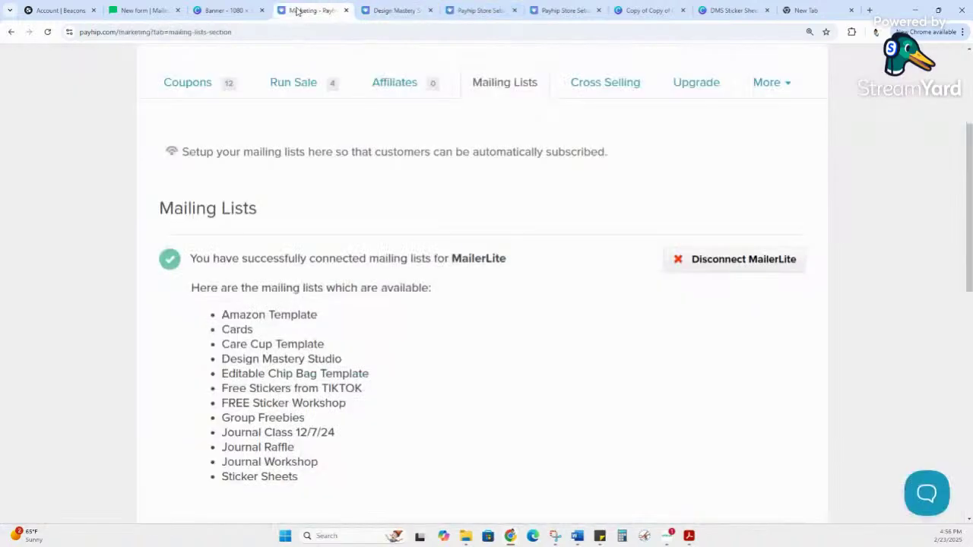
pyautogui.click(228, 9)
pyautogui.click(145, 10)
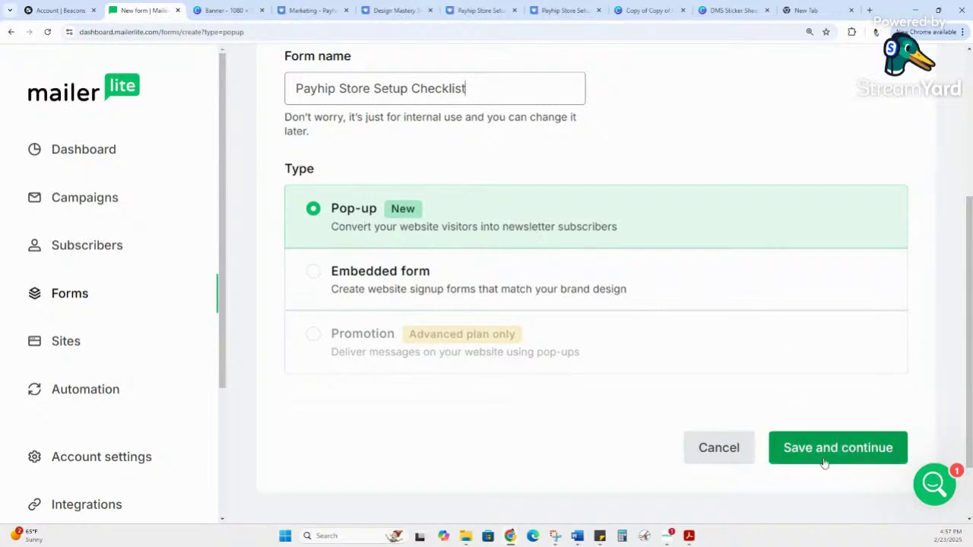
pyautogui.moveTo(488, 91)
pyautogui.mouseDown()
pyautogui.moveTo(317, 89)
pyautogui.moveTo(486, 92)
pyautogui.mouseUp()
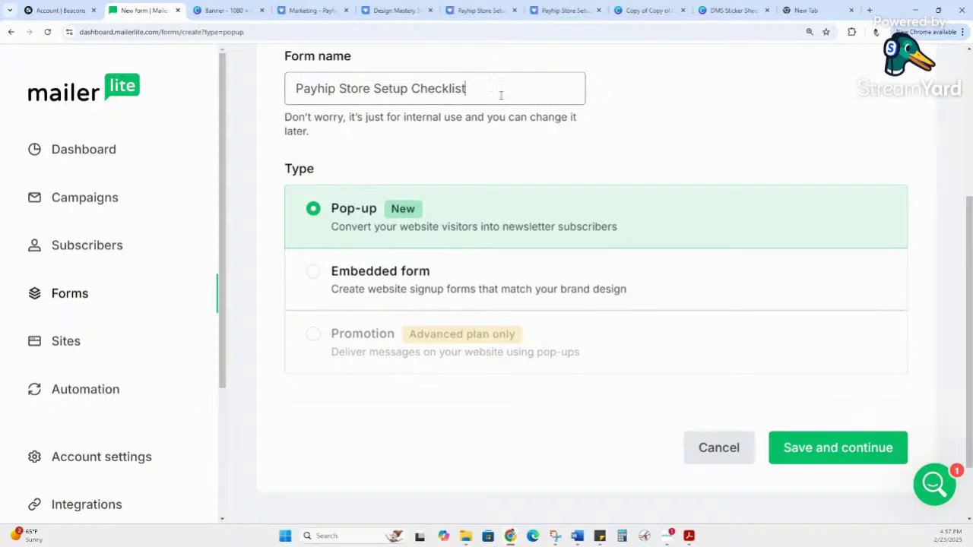
# Step: Save the 'Payhip Store Setup Checklist' pop-up name and type, and start adding a new subscriber group
pyautogui.click(851, 454)
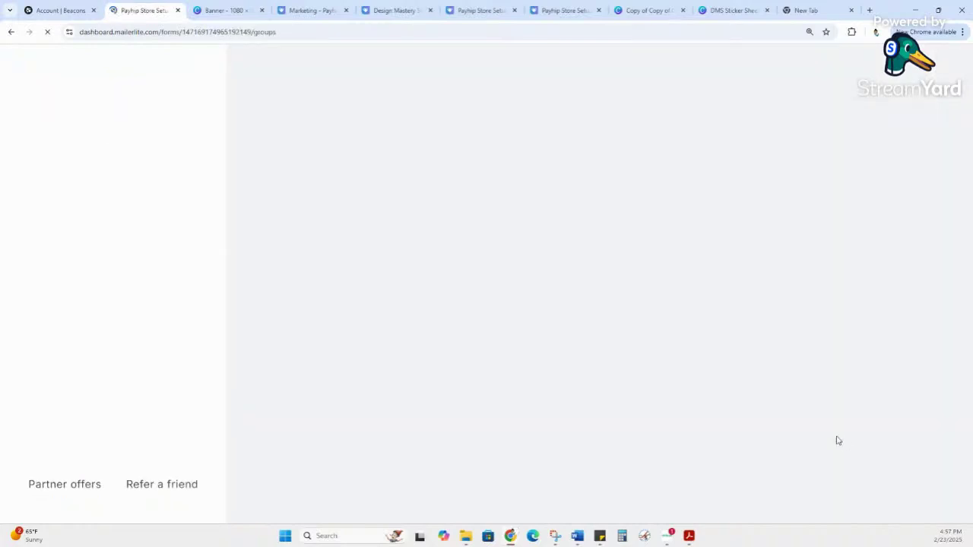
pyautogui.scroll(-3, 761, 349)
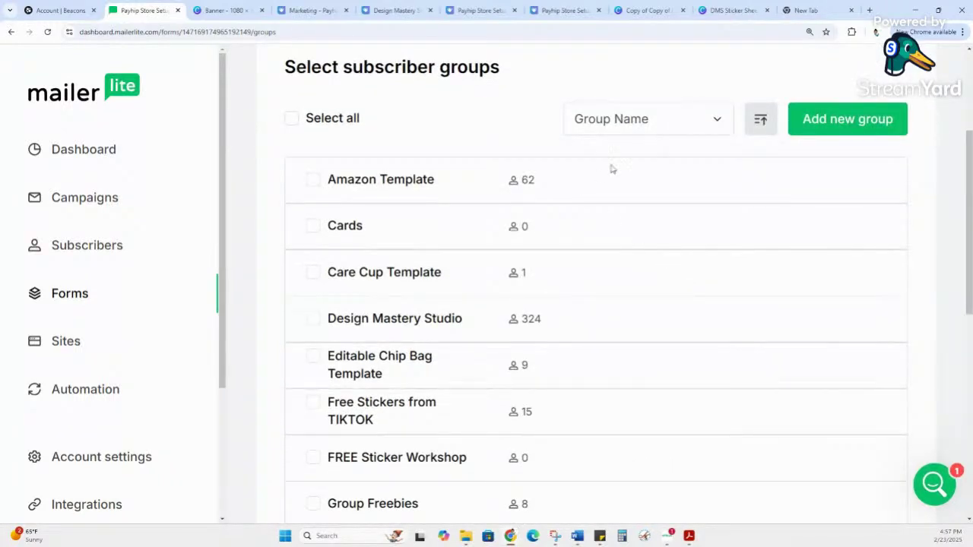
pyautogui.scroll(2, 658, 227)
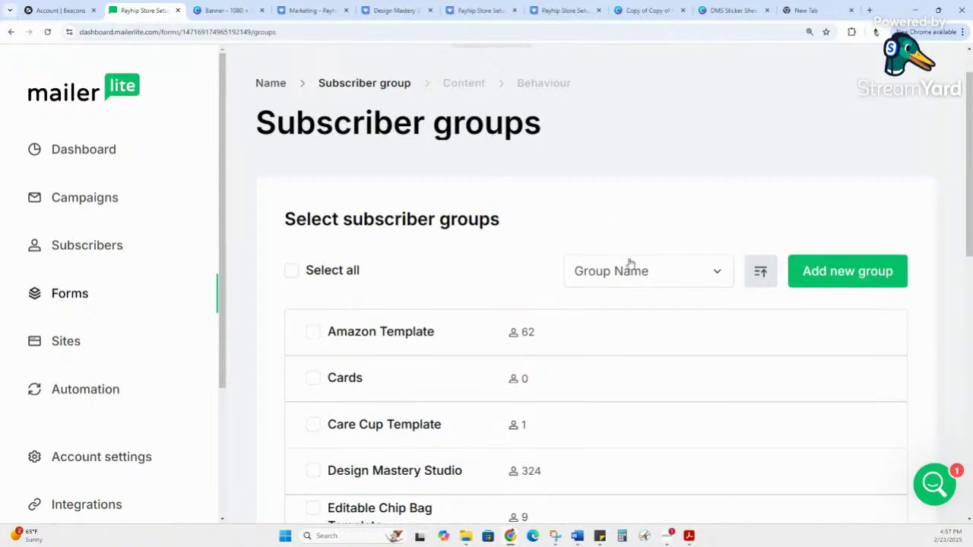
pyautogui.scroll(-2, 658, 216)
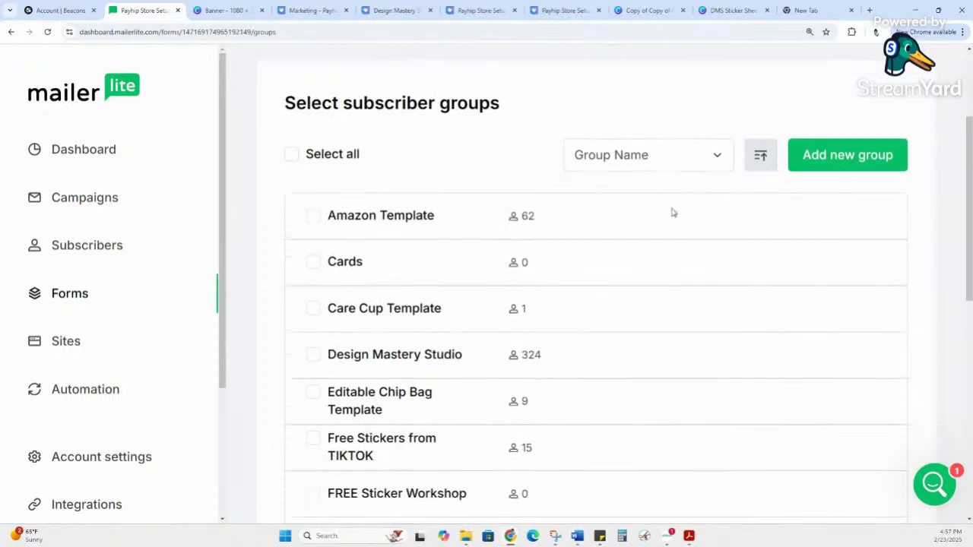
pyautogui.scroll(-1, 769, 193)
pyautogui.scroll(2, 822, 176)
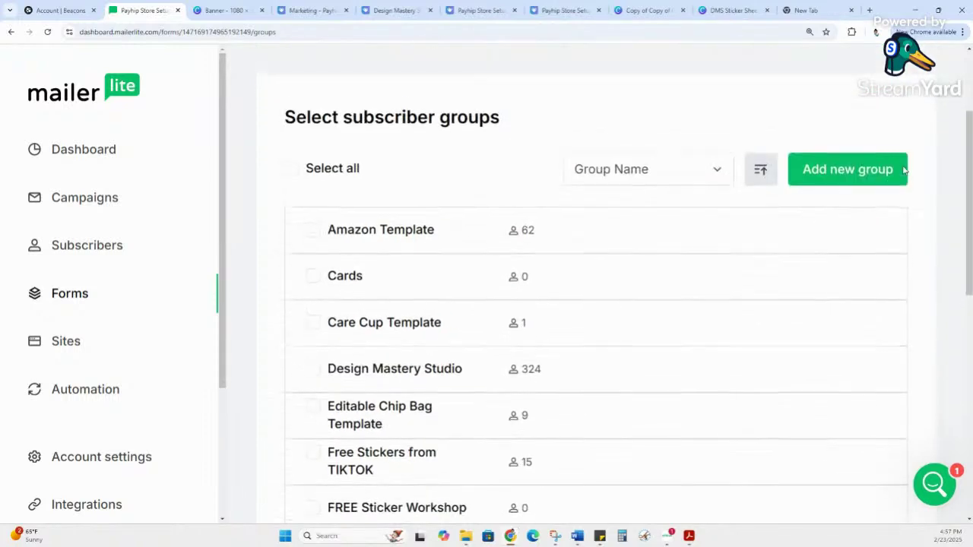
pyautogui.click(854, 181)
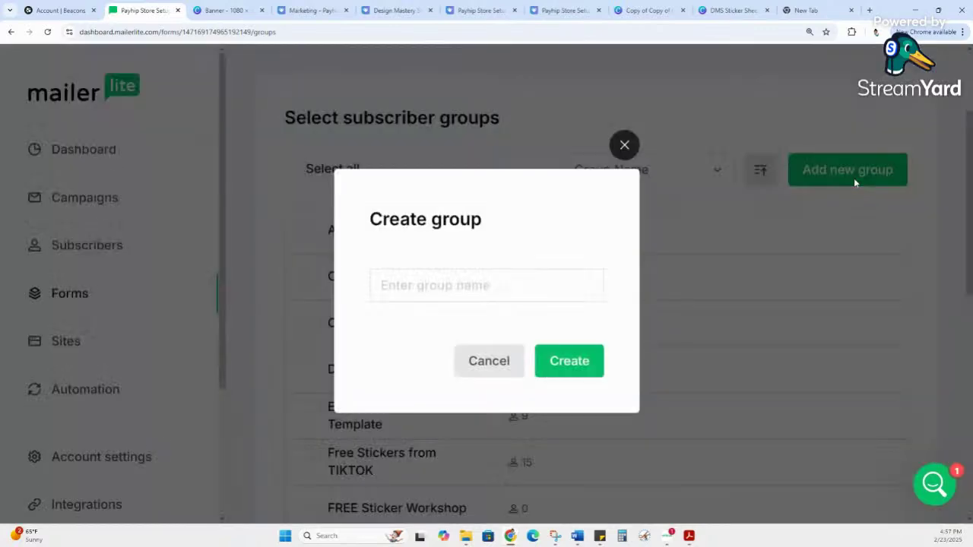
# Step: Create the 'Payhip Store Setup Checklist' group from the pasted title and keep it ticked for the form
pyautogui.click(457, 296)
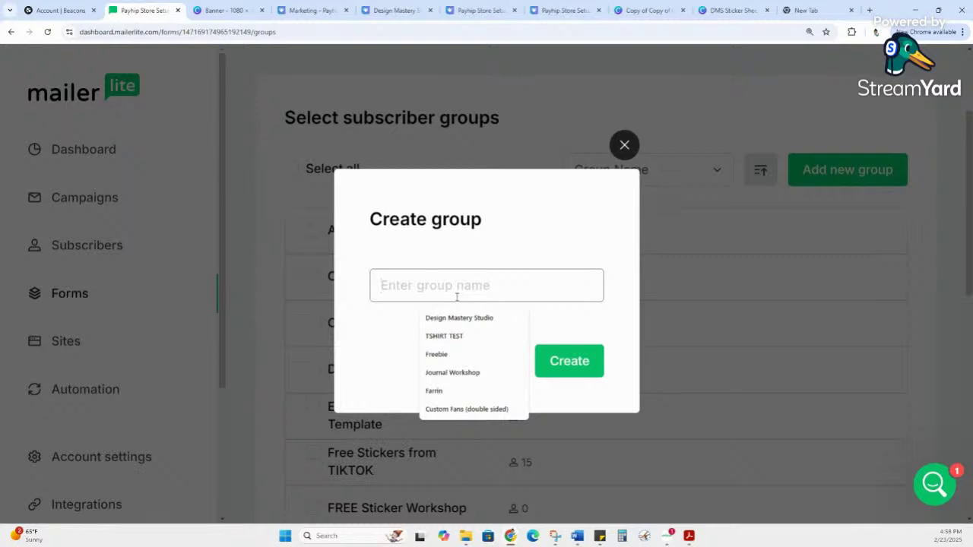
pyautogui.write('Payhip Store Setup Checklist')
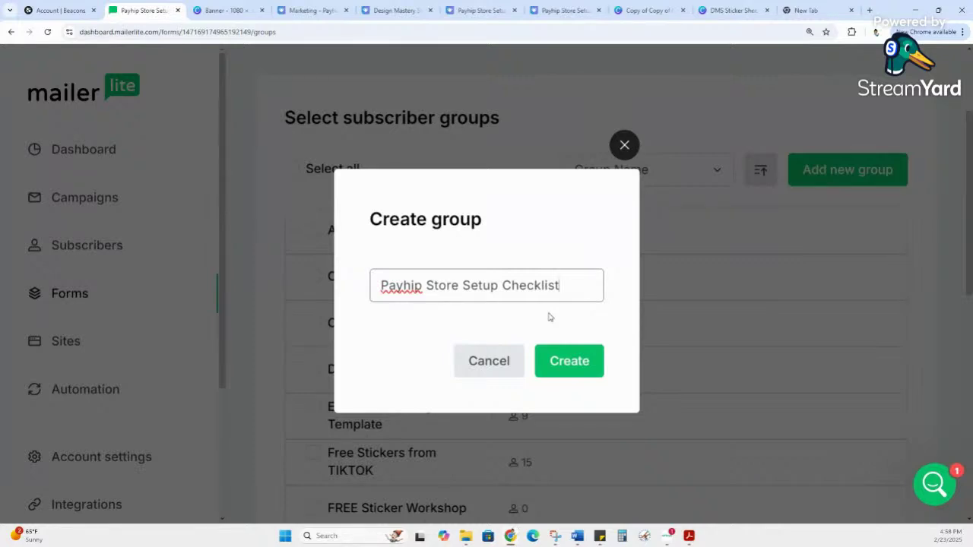
pyautogui.click(555, 371)
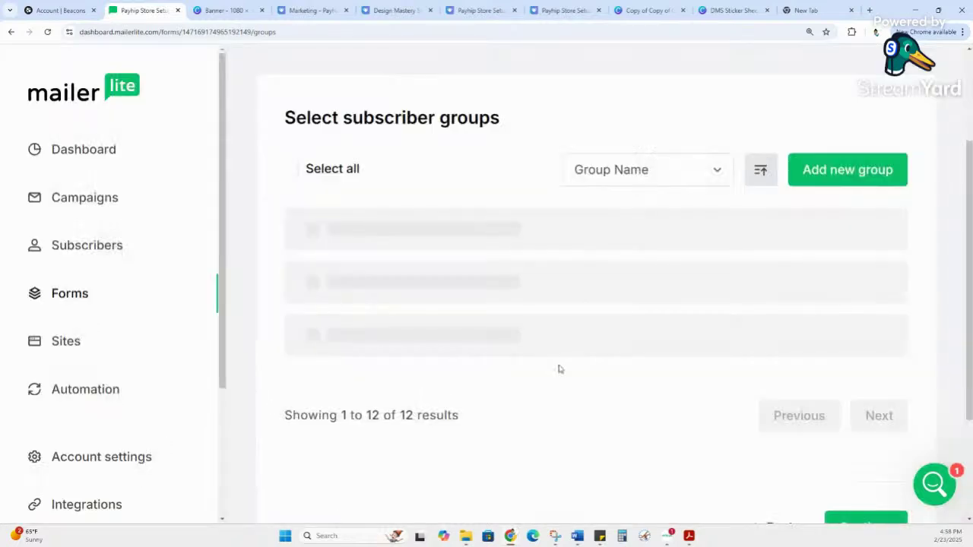
pyautogui.scroll(-5, 477, 276)
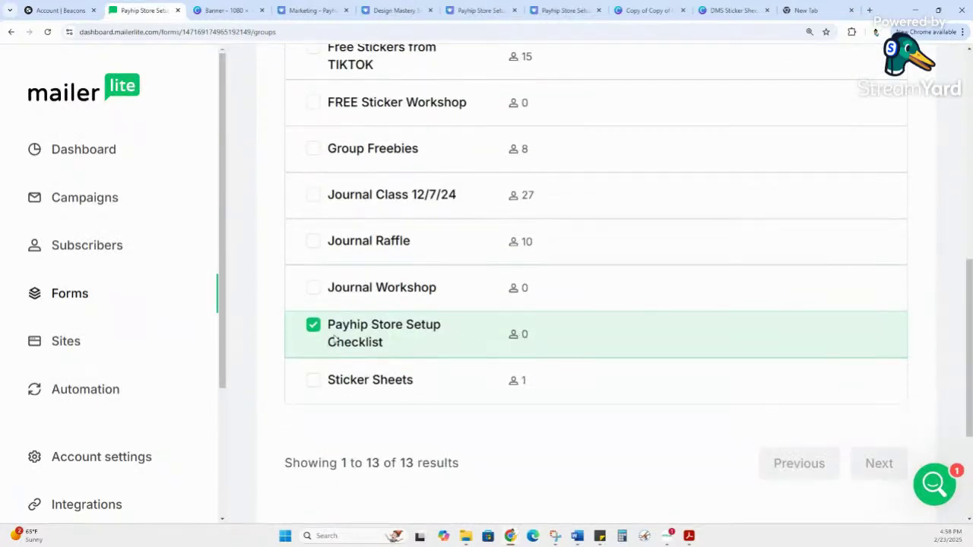
pyautogui.scroll(5, 651, 342)
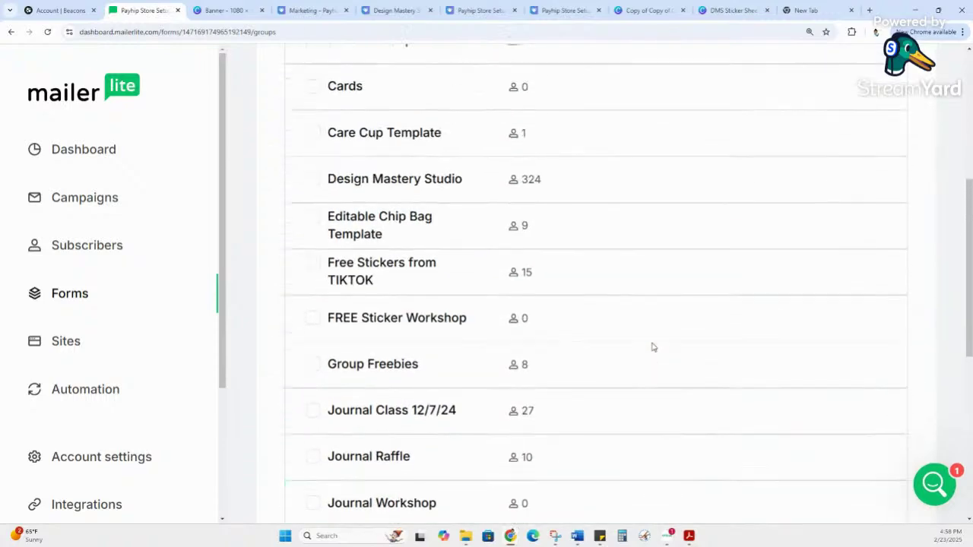
pyautogui.scroll(-5, 665, 342)
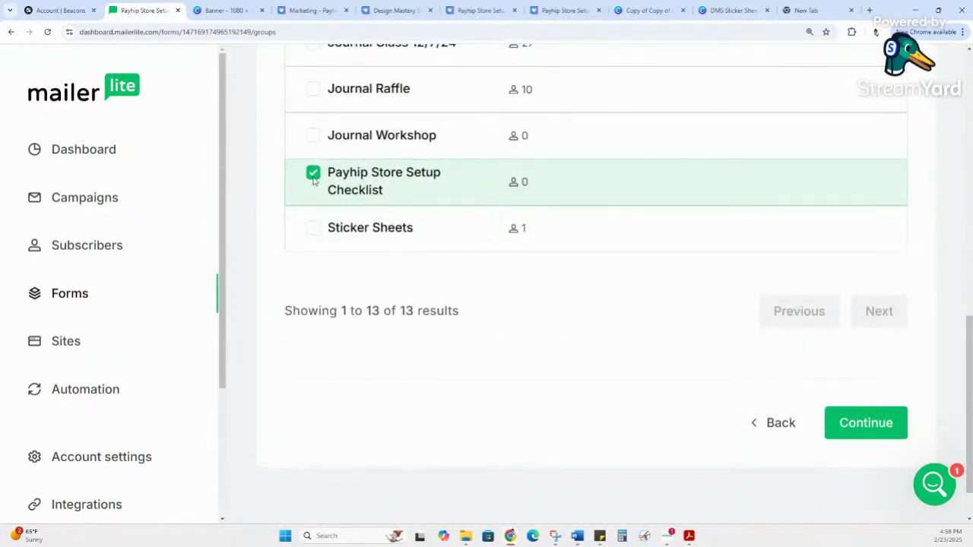
pyautogui.click(314, 178)
pyautogui.click(314, 178)
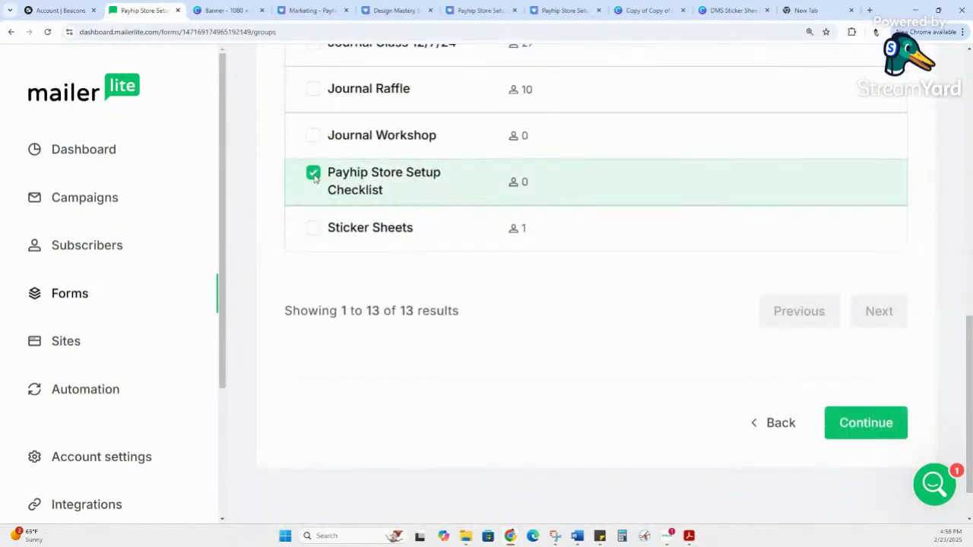
pyautogui.click(868, 424)
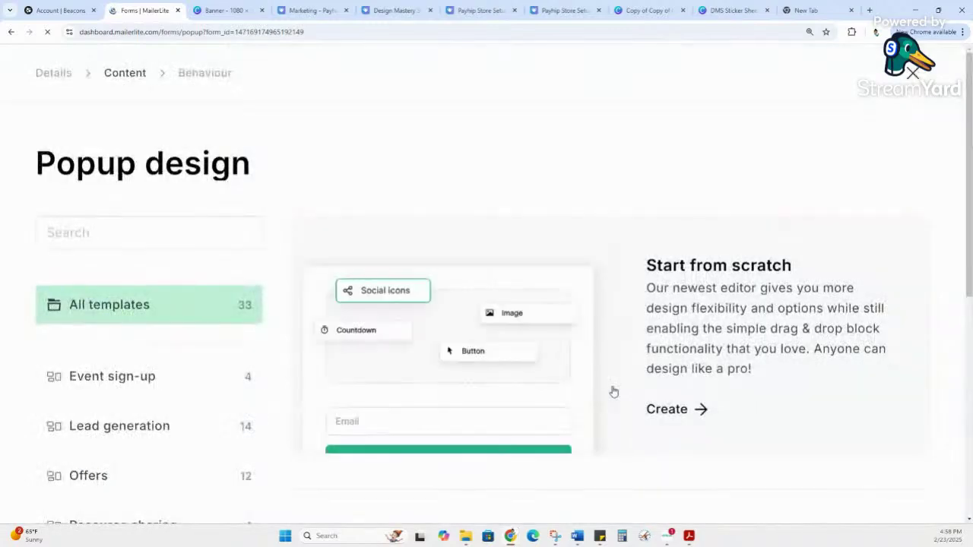
pyautogui.scroll(-2, 612, 391)
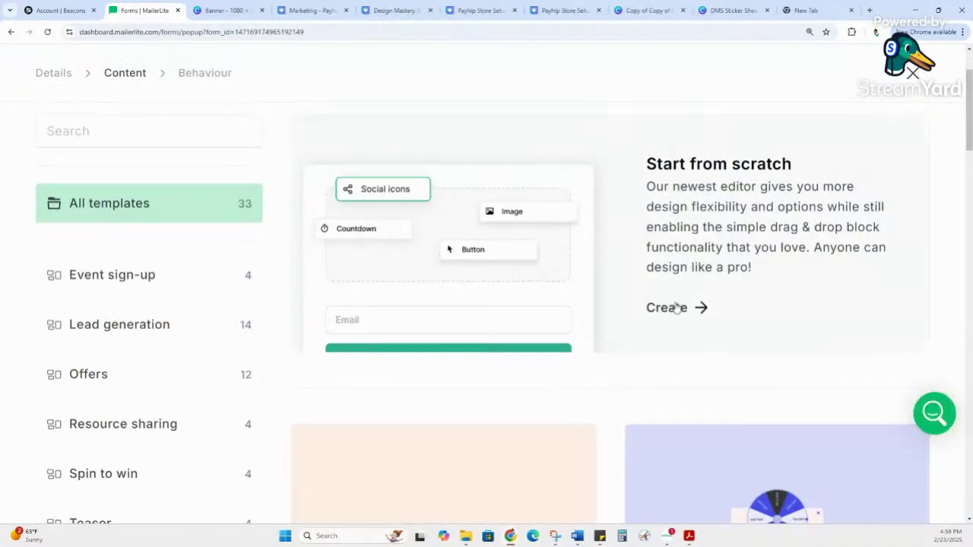
pyautogui.scroll(-3, 632, 380)
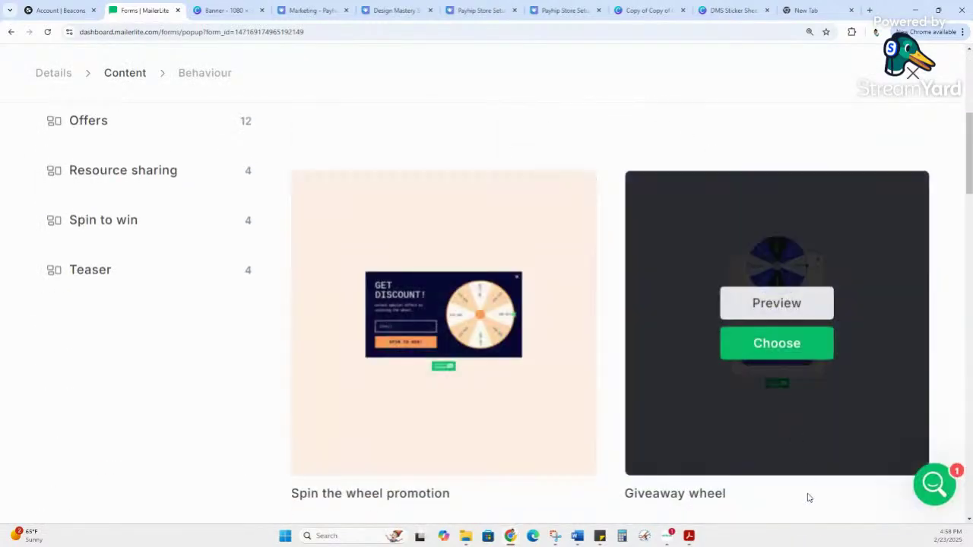
pyautogui.scroll(-1, 706, 479)
pyautogui.scroll(-2, 705, 479)
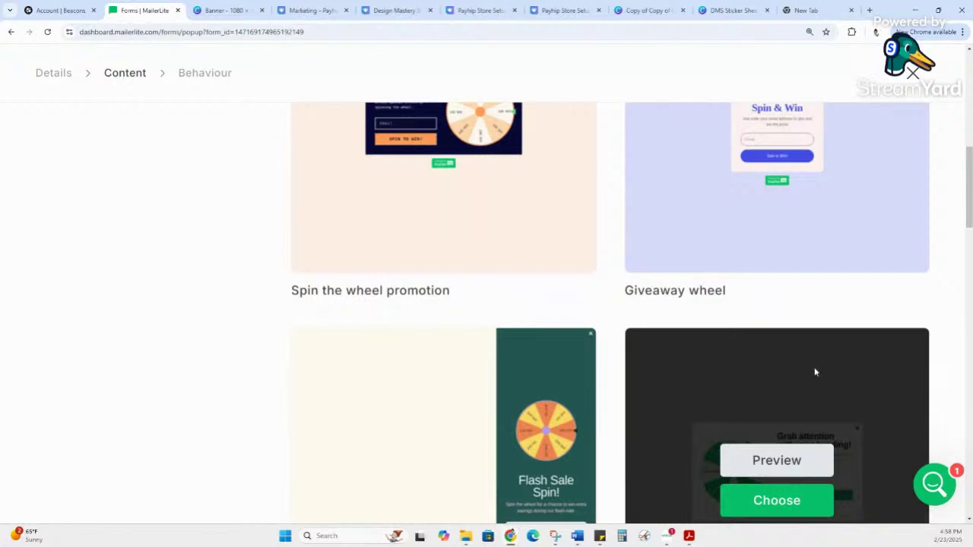
pyautogui.scroll(-1, 814, 371)
pyautogui.scroll(-3, 814, 371)
pyautogui.scroll(6, 814, 372)
pyautogui.scroll(3, 814, 371)
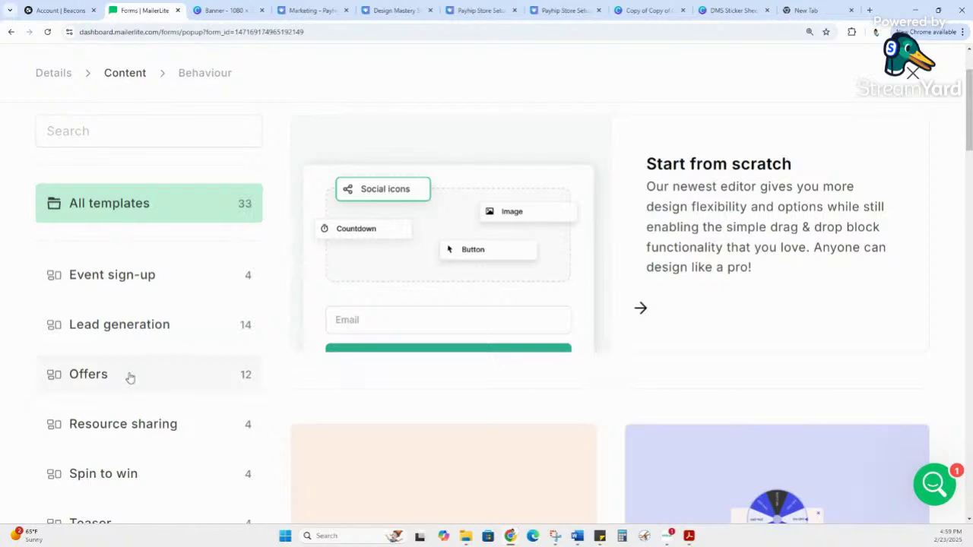
pyautogui.scroll(-1, 130, 378)
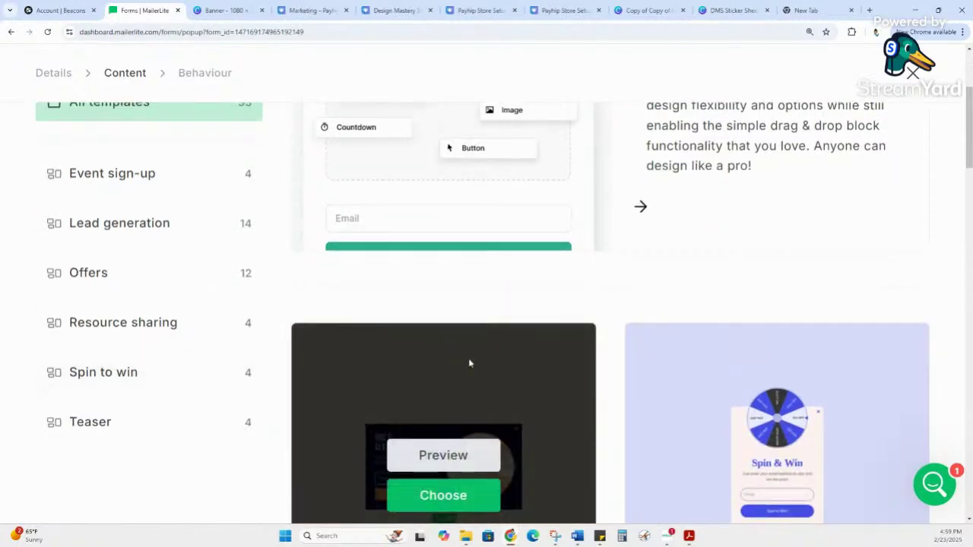
pyautogui.scroll(-2, 836, 246)
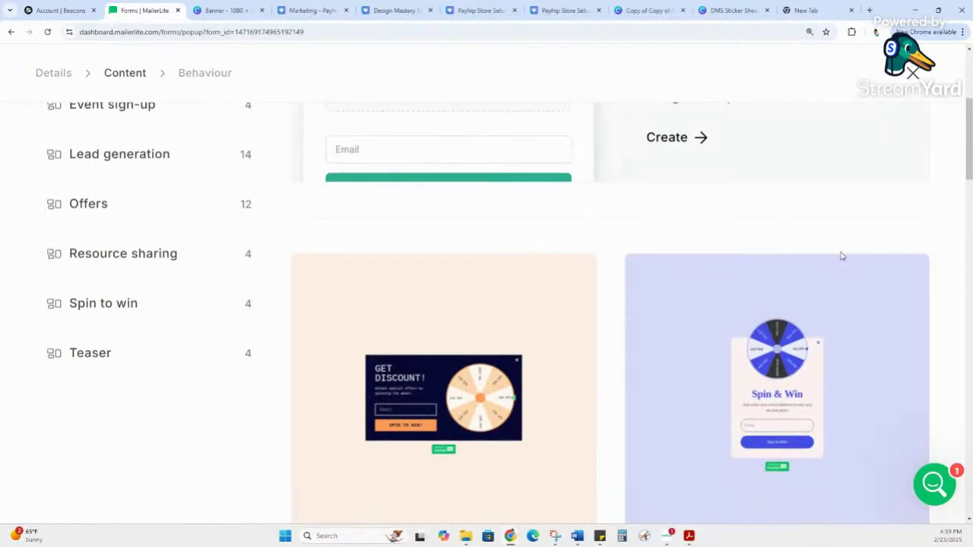
pyautogui.scroll(-4, 941, 367)
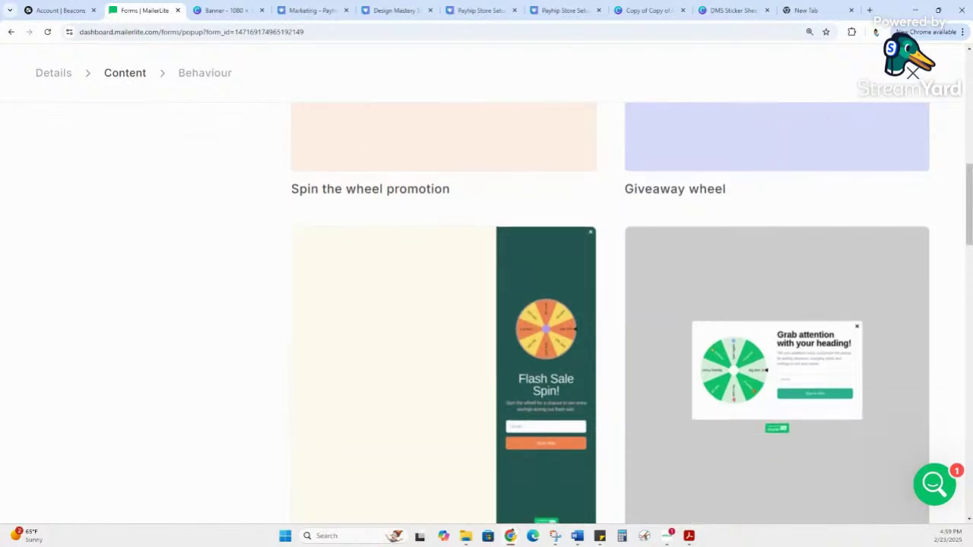
pyautogui.scroll(-3, 859, 415)
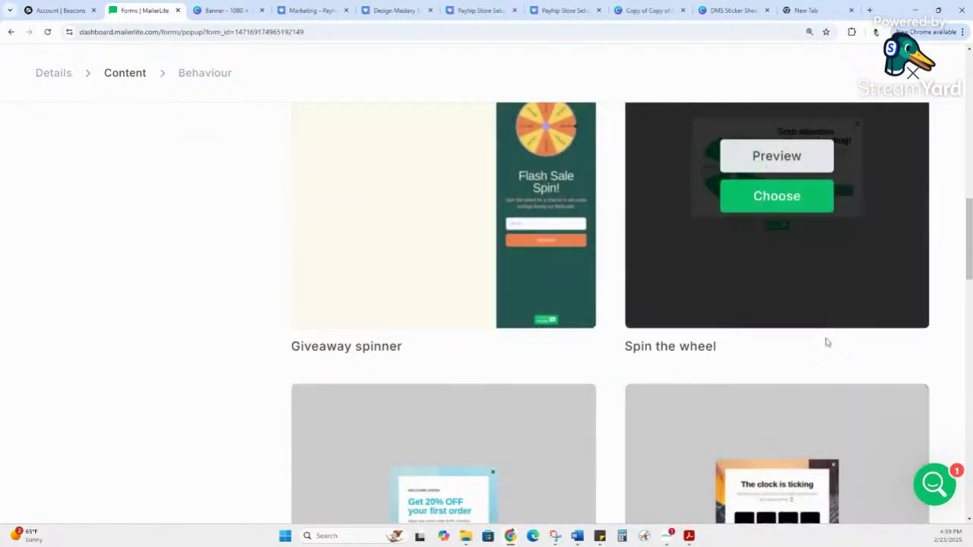
pyautogui.scroll(-2, 577, 422)
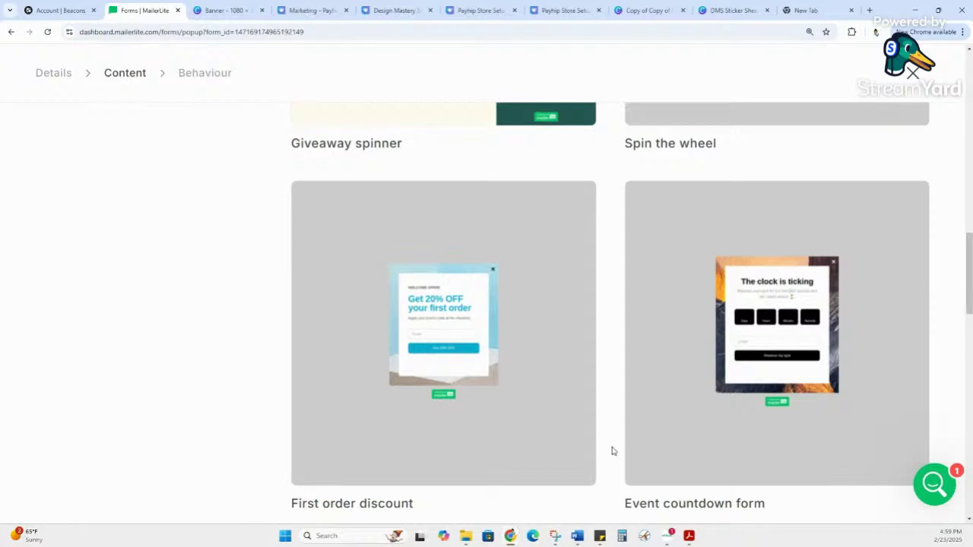
pyautogui.moveTo(680, 433)
pyautogui.scroll(-1, 818, 277)
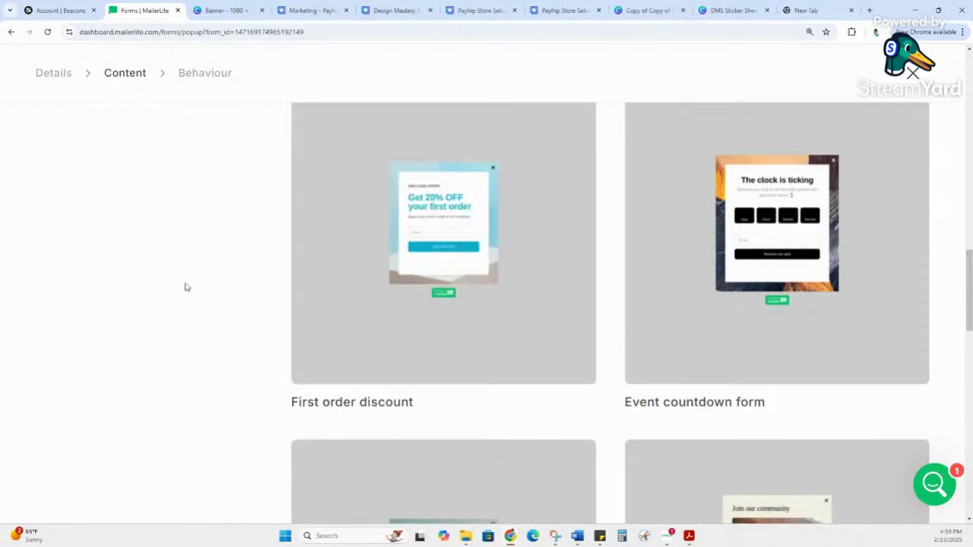
pyautogui.moveTo(472, 304)
pyautogui.scroll(-3, 135, 288)
pyautogui.scroll(-1, 228, 266)
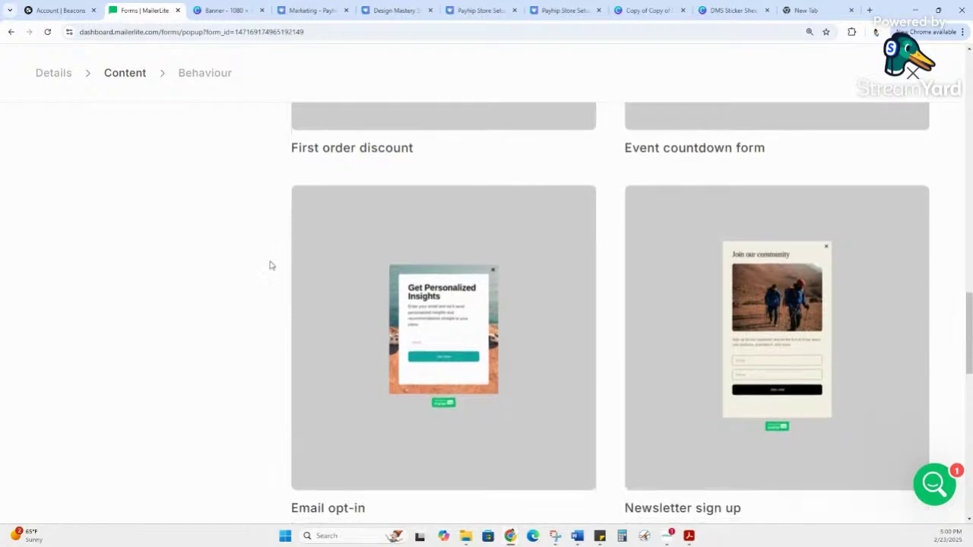
pyautogui.scroll(-2, 258, 264)
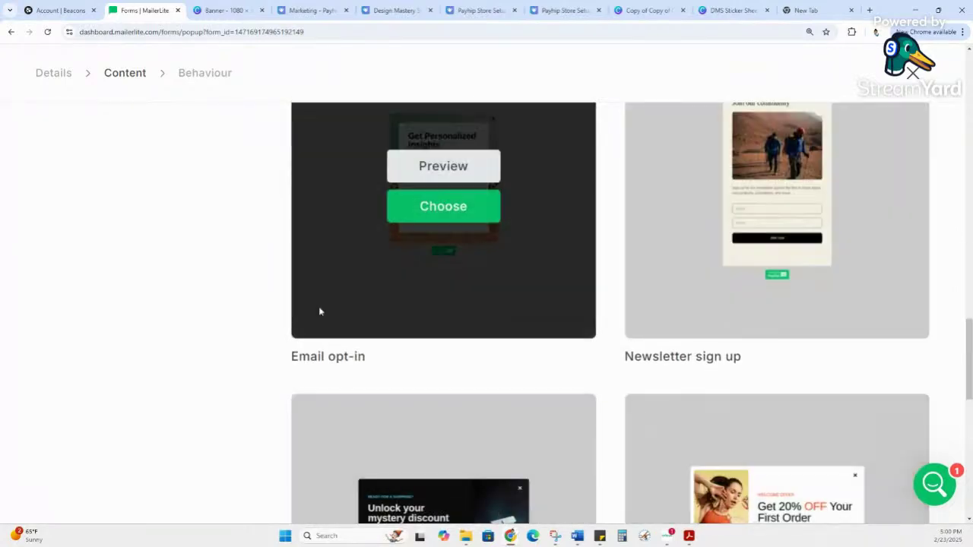
pyautogui.scroll(-2, 228, 464)
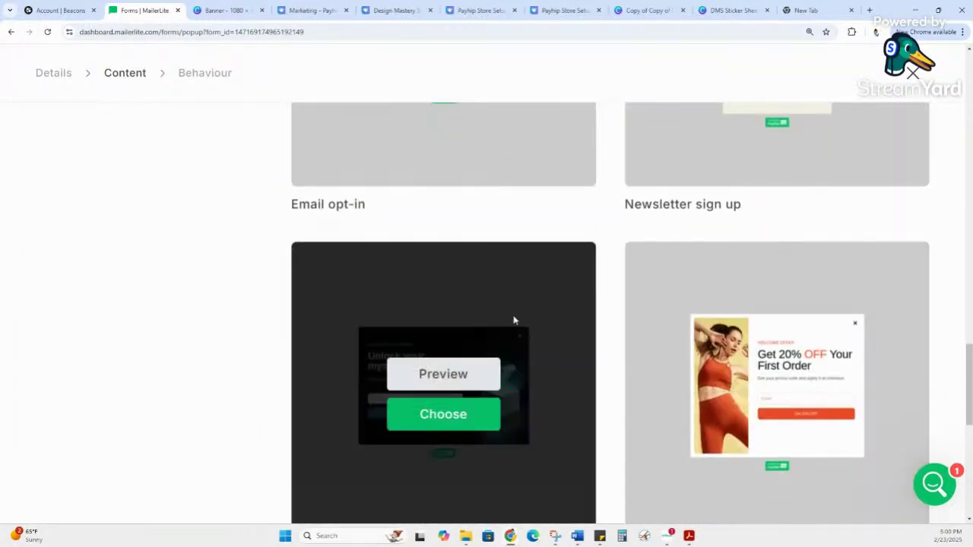
pyautogui.scroll(3, 788, 280)
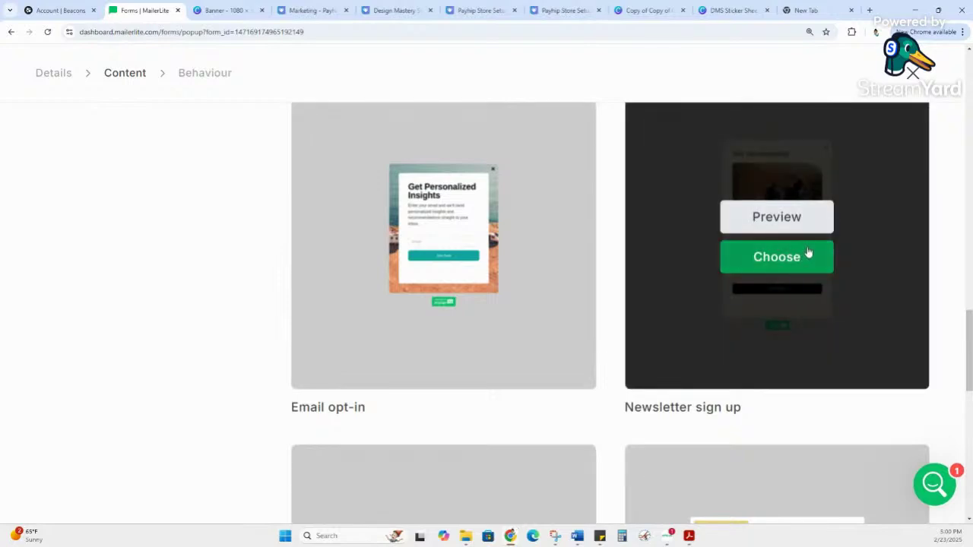
pyautogui.scroll(-2, 924, 318)
pyautogui.scroll(-1, 224, 343)
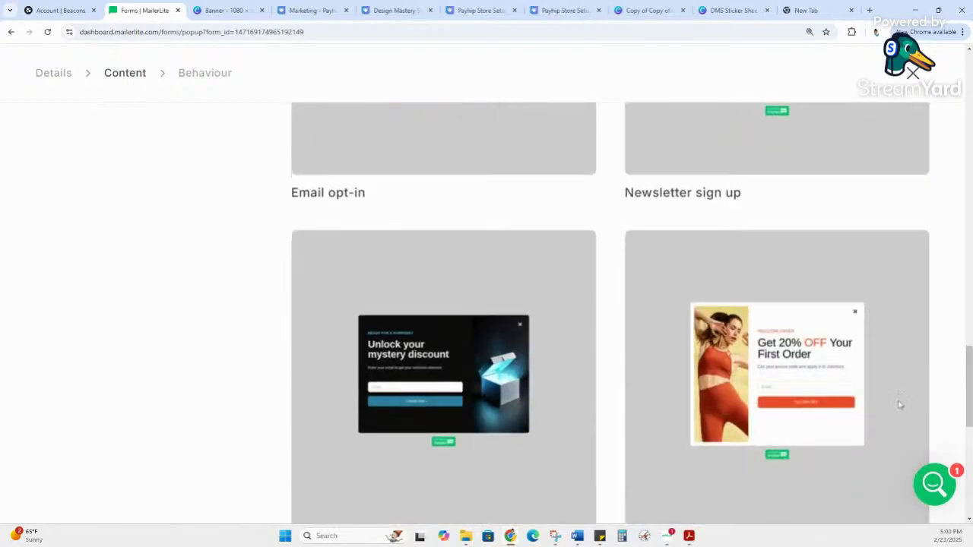
pyautogui.scroll(-4, 224, 343)
pyautogui.scroll(-3, 224, 341)
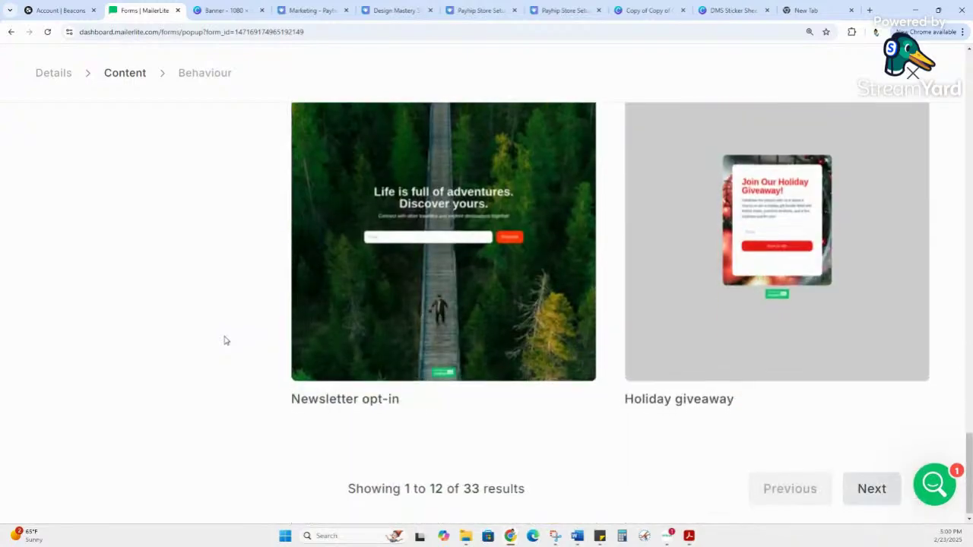
pyautogui.scroll(10, 222, 341)
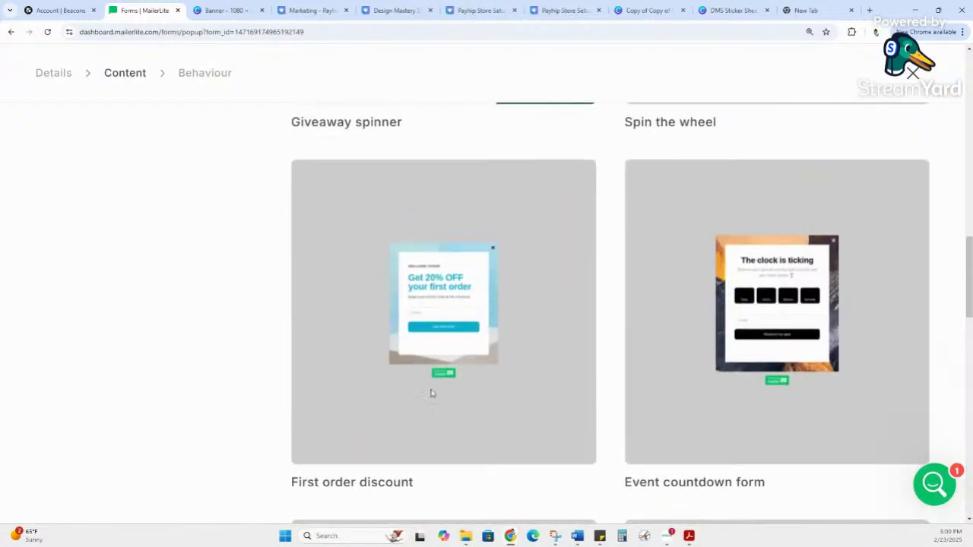
pyautogui.moveTo(510, 383)
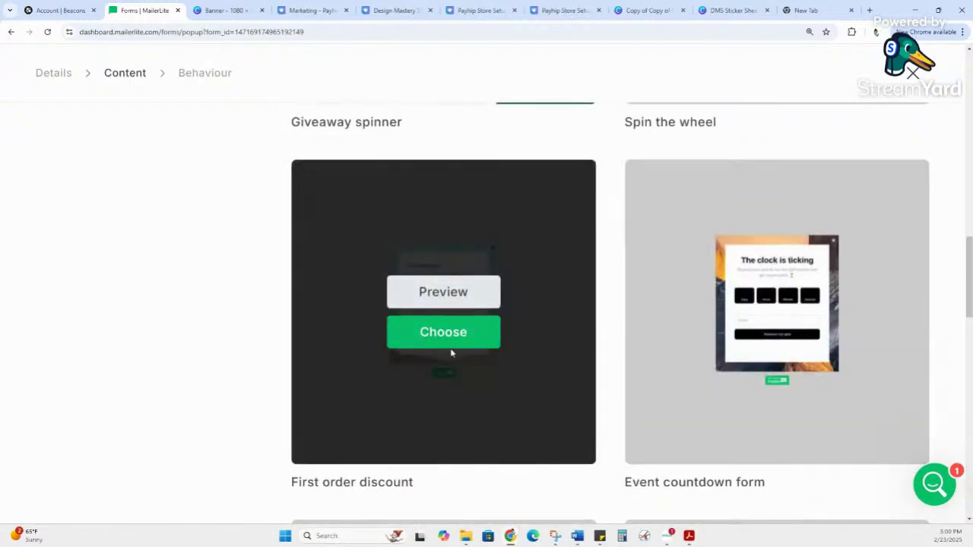
# Step: Choose the First order discount template and select its 'Get 20% OFF your first order' heading text
pyautogui.click(452, 336)
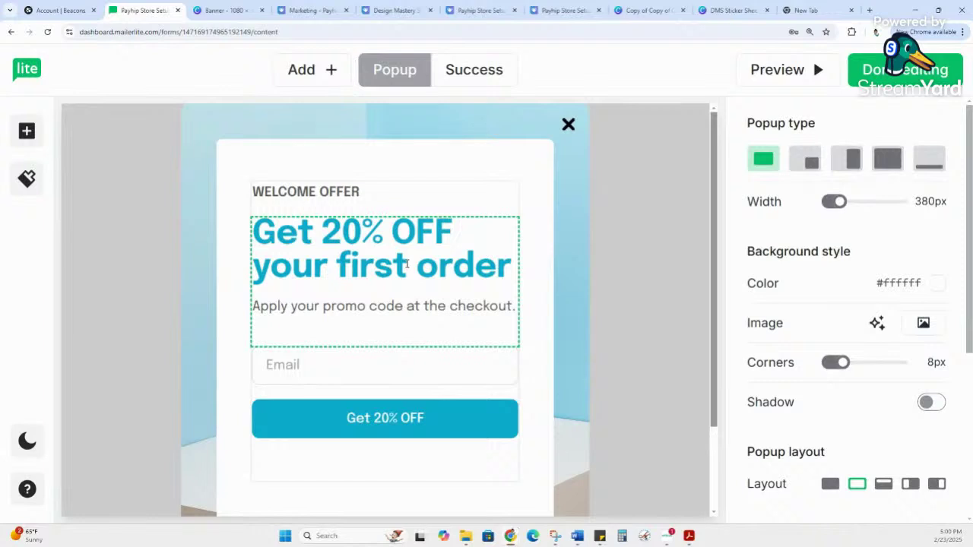
pyautogui.scroll(-1, 407, 264)
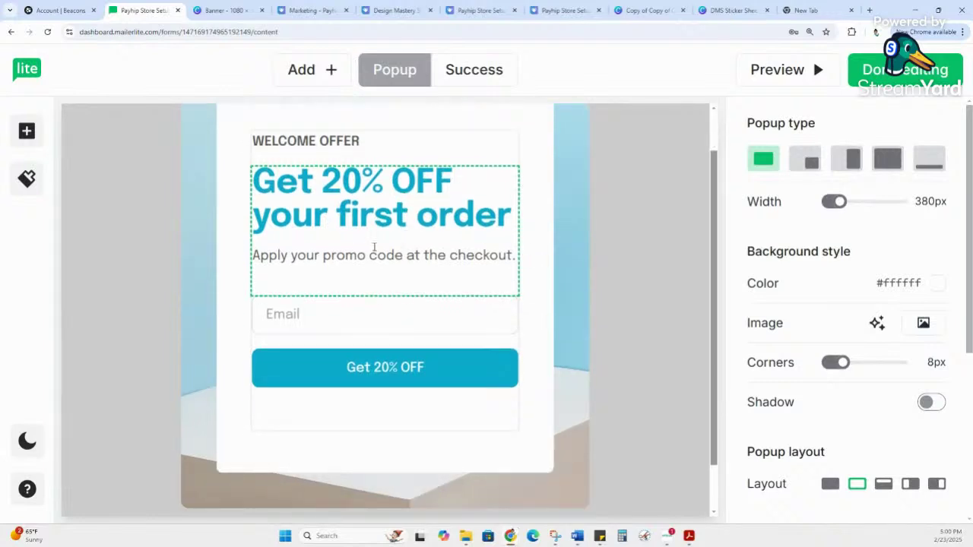
pyautogui.click(371, 199)
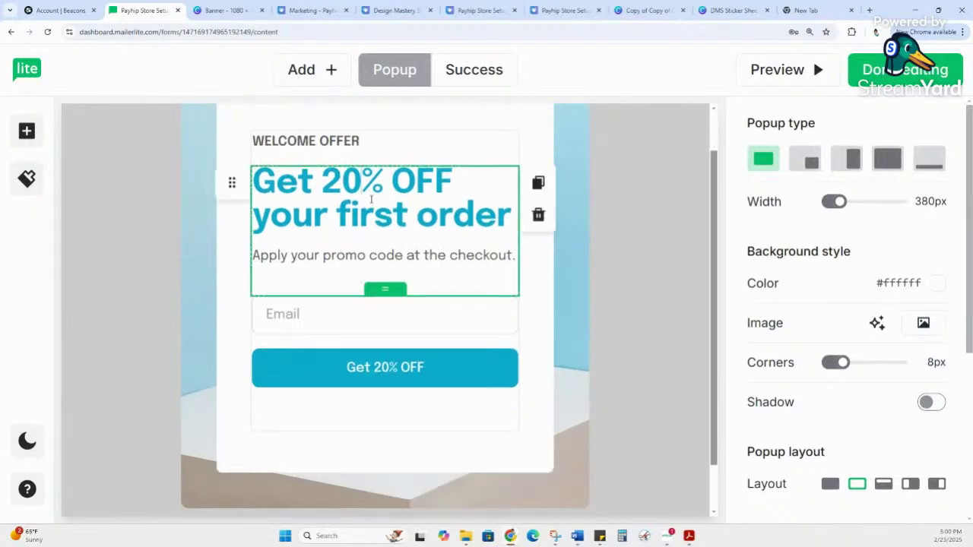
pyautogui.tripleClick(371, 199)
pyautogui.press('Escape')
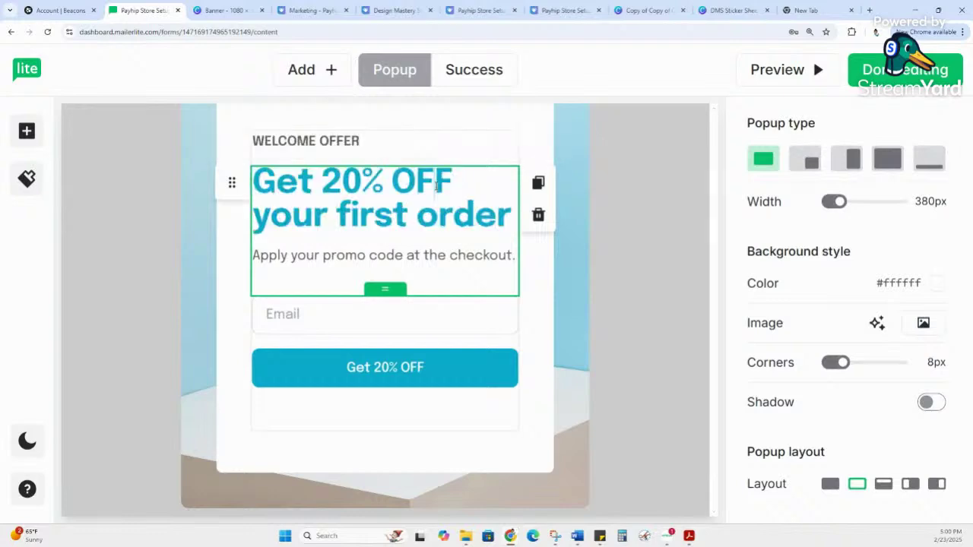
pyautogui.click(12, 32)
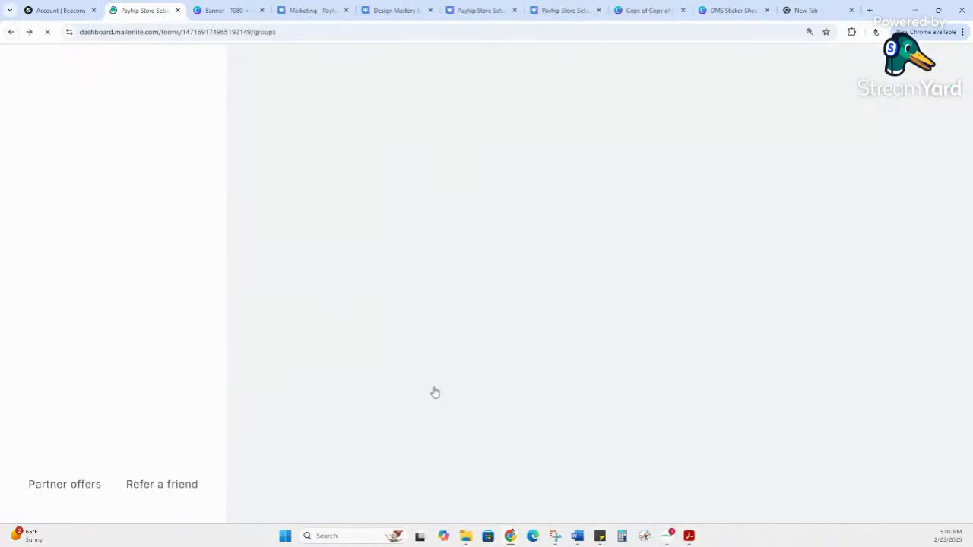
pyautogui.scroll(-5, 441, 373)
pyautogui.scroll(-4, 766, 415)
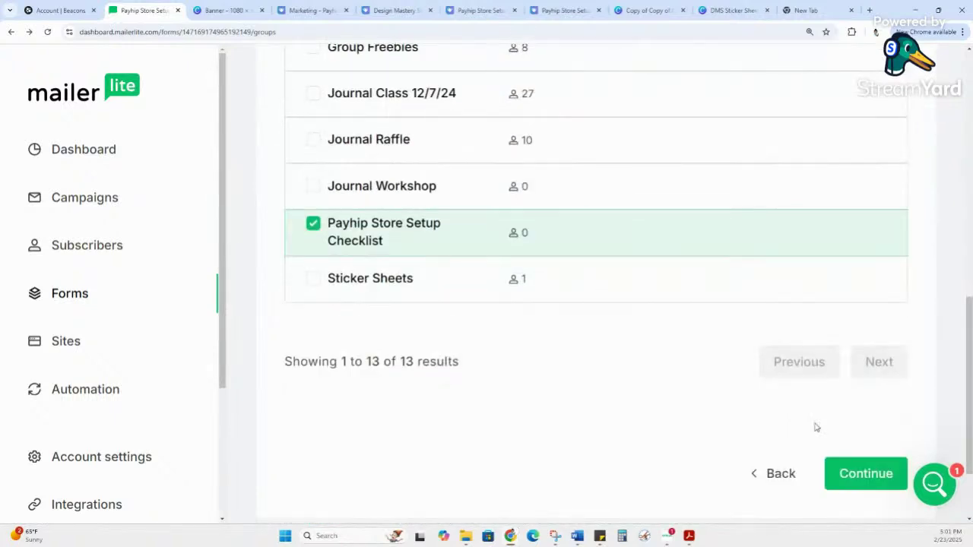
pyautogui.click(866, 473)
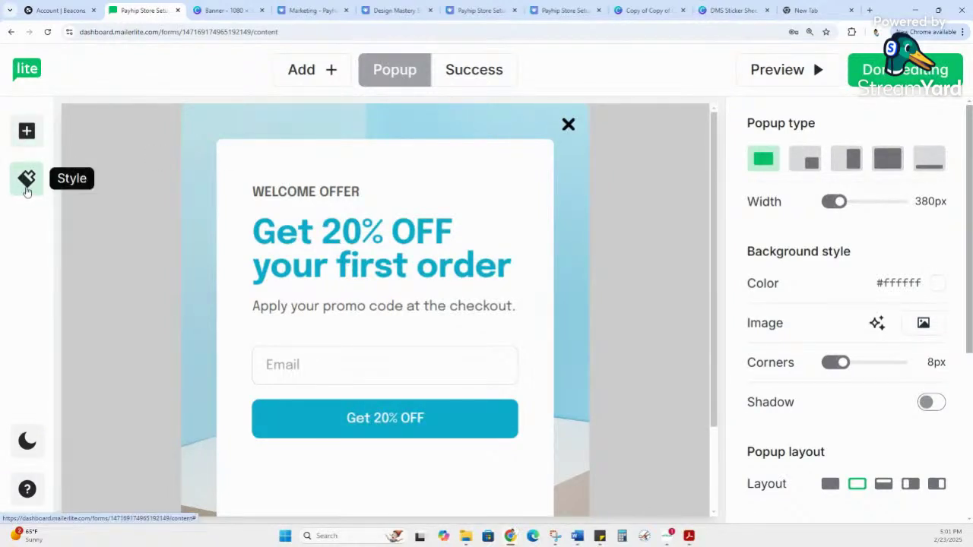
# Step: Replace the WELCOME OFFER label at the top of the popup with 'Freebie'
pyautogui.click(357, 191)
pyautogui.moveTo(359, 191); pyautogui.dragTo(174, 182)
pyautogui.write('Freebie')
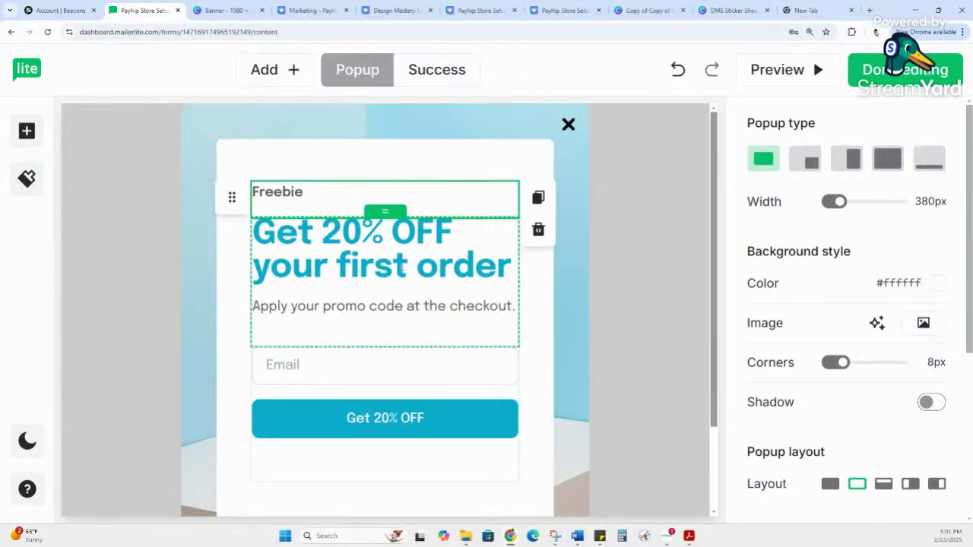
pyautogui.click(473, 267)
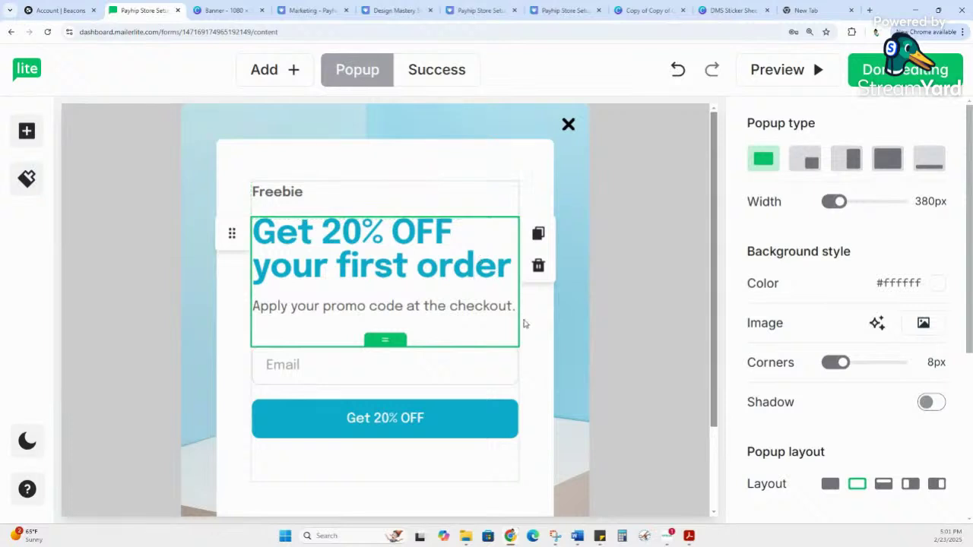
pyautogui.click(523, 326)
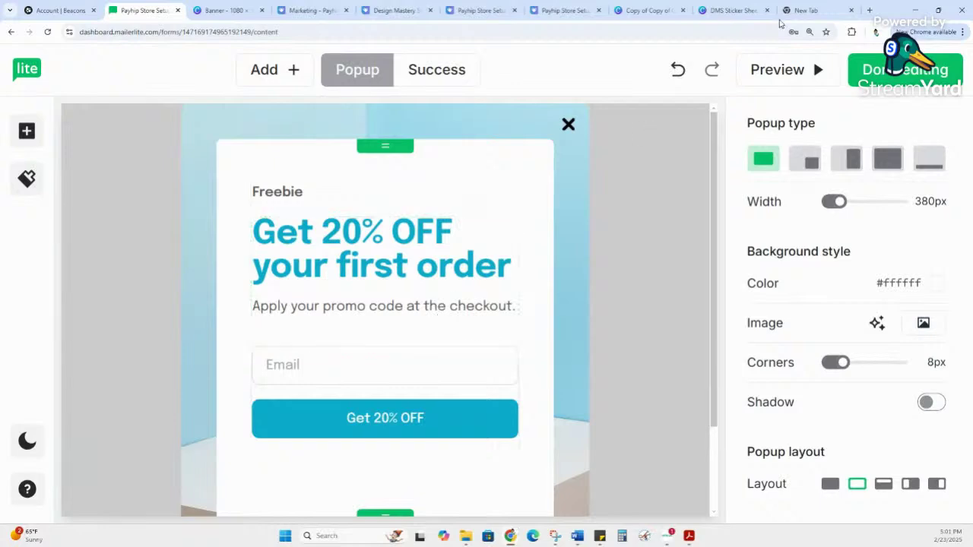
# Step: Check the Canva sticker sheet tab, then return to the MailerLite editor's heading block
pyautogui.click(808, 10)
pyautogui.click(711, 10)
pyautogui.click(804, 10)
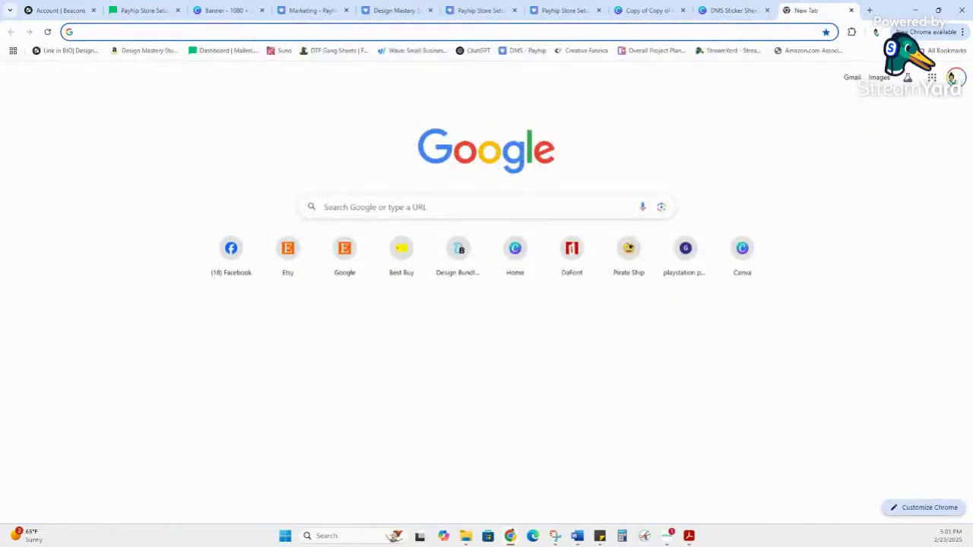
pyautogui.click(142, 11)
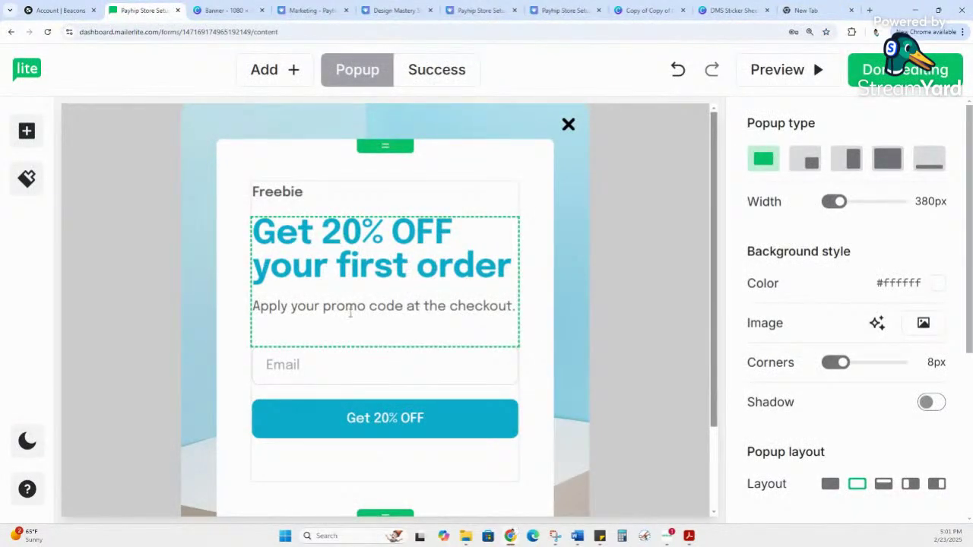
pyautogui.click(351, 266)
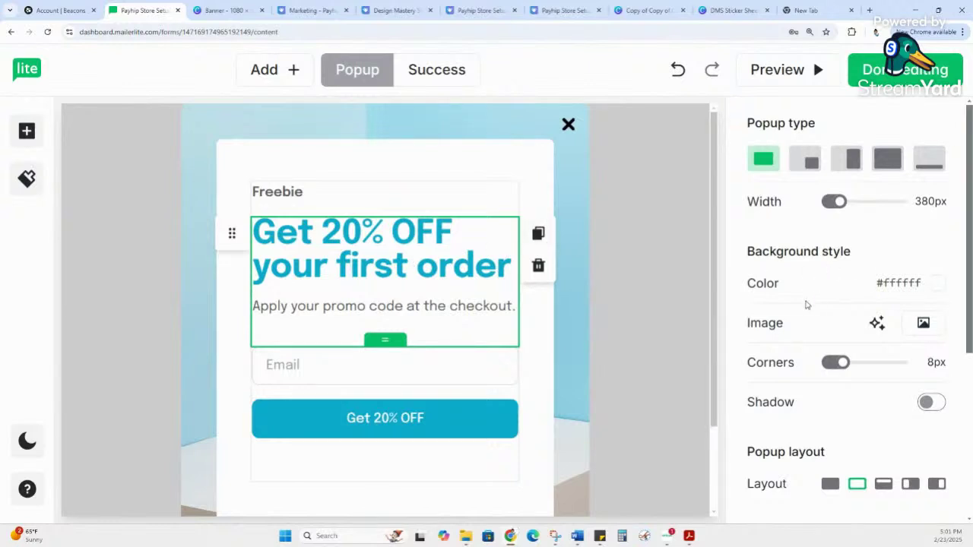
pyautogui.scroll(-1, 813, 334)
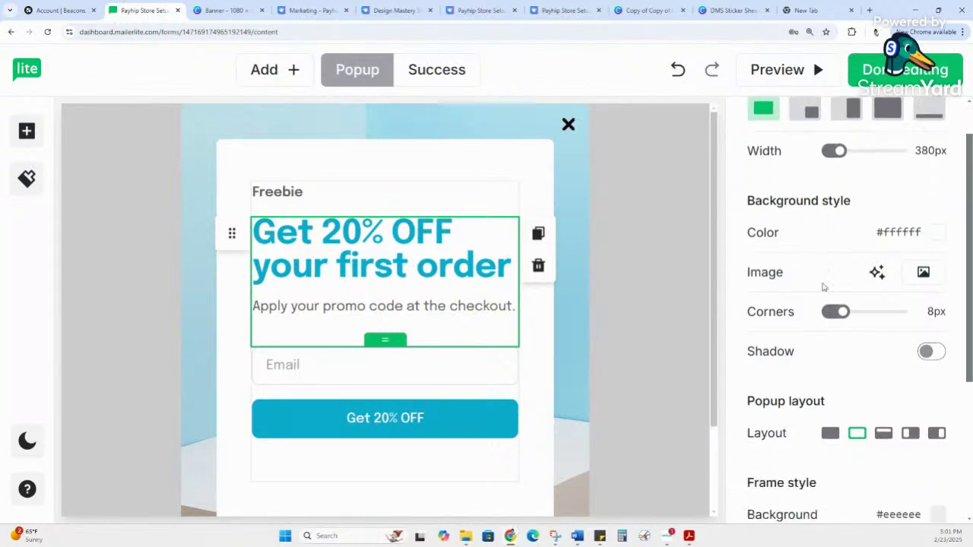
pyautogui.click(888, 233)
pyautogui.click(756, 247)
pyautogui.scroll(-4, 798, 376)
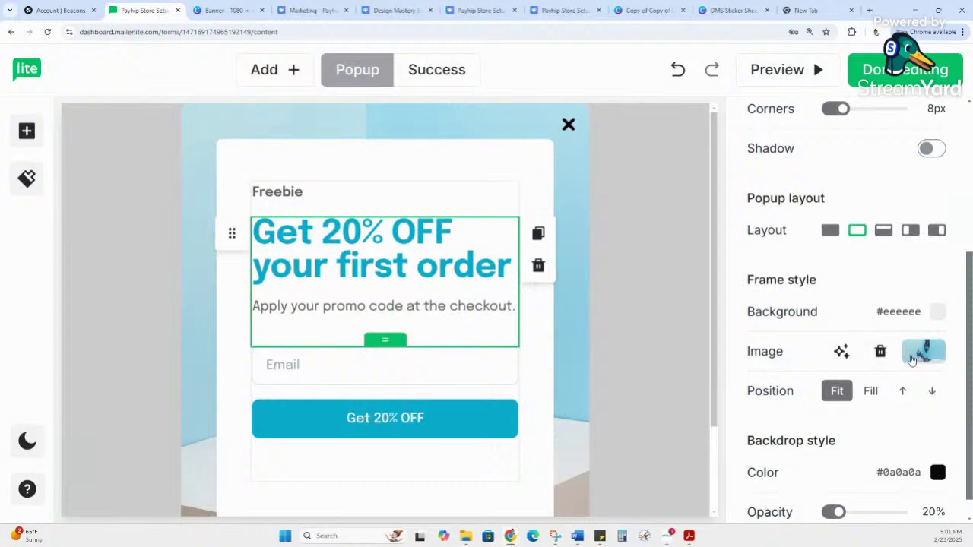
pyautogui.scroll(-2, 419, 493)
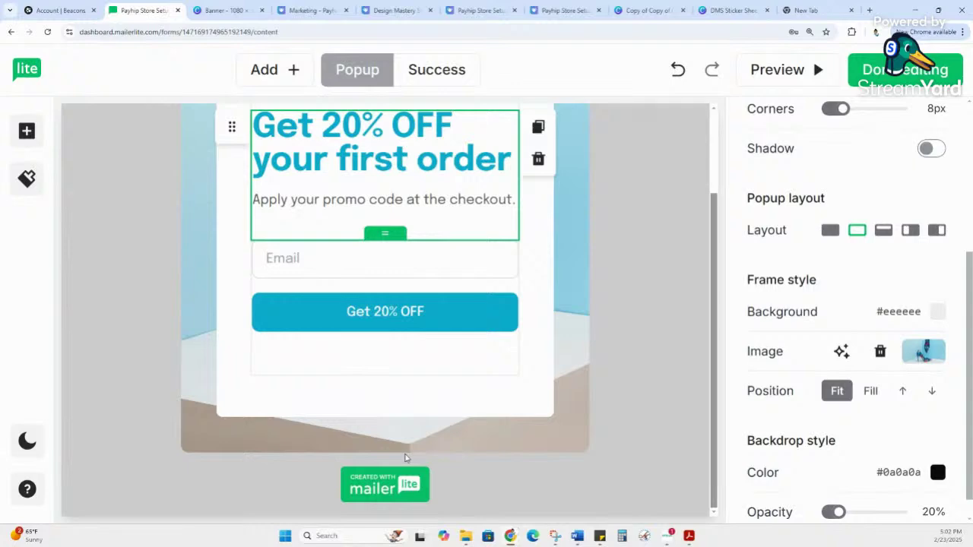
pyautogui.click(922, 356)
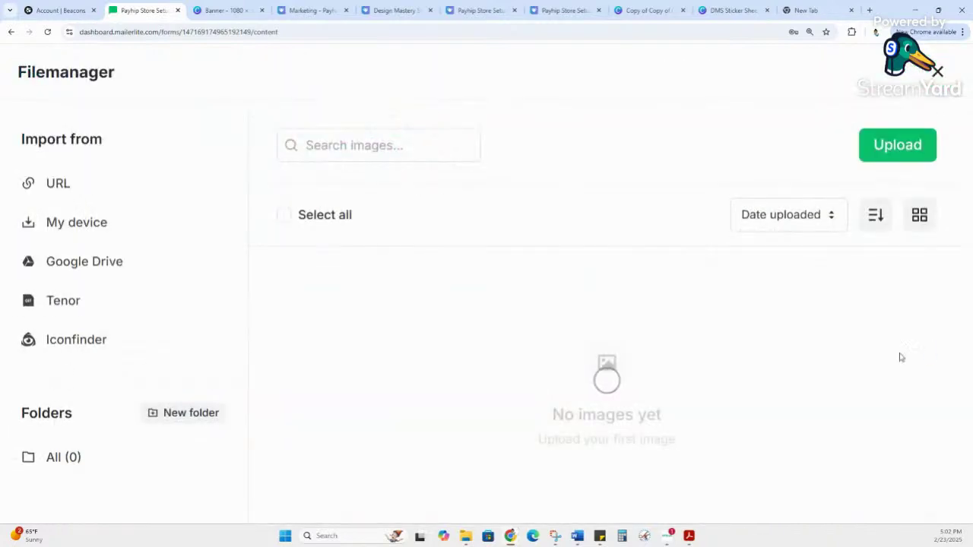
pyautogui.scroll(-2, 604, 353)
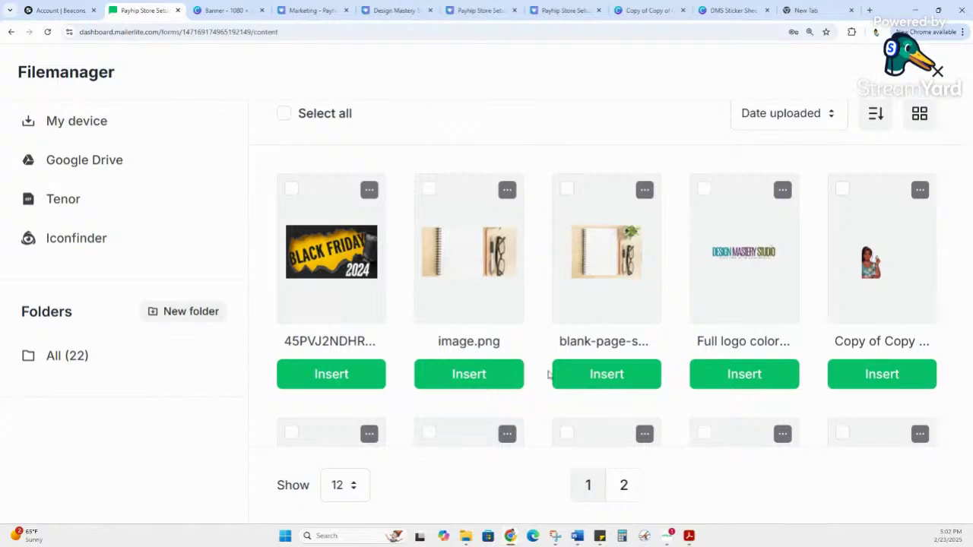
pyautogui.click(339, 383)
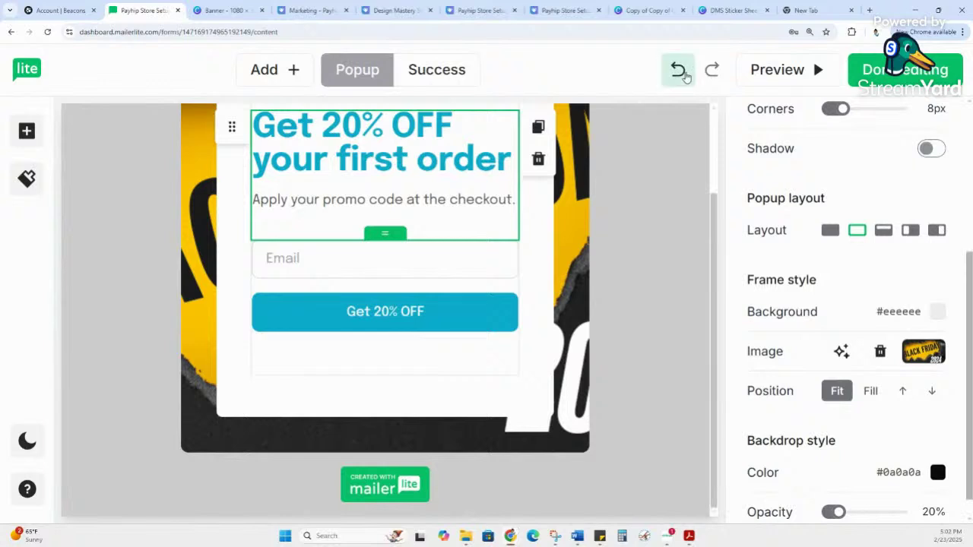
pyautogui.click(679, 70)
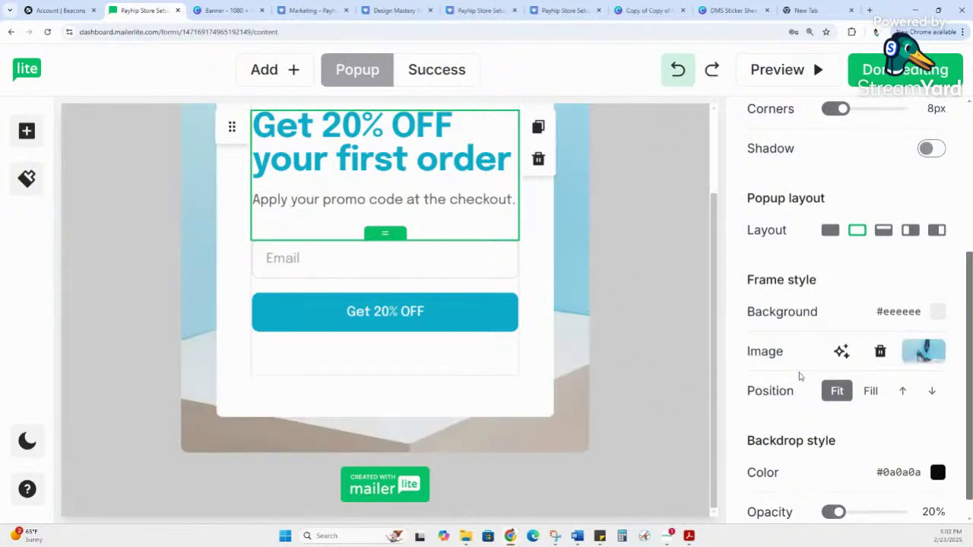
pyautogui.scroll(-1, 798, 375)
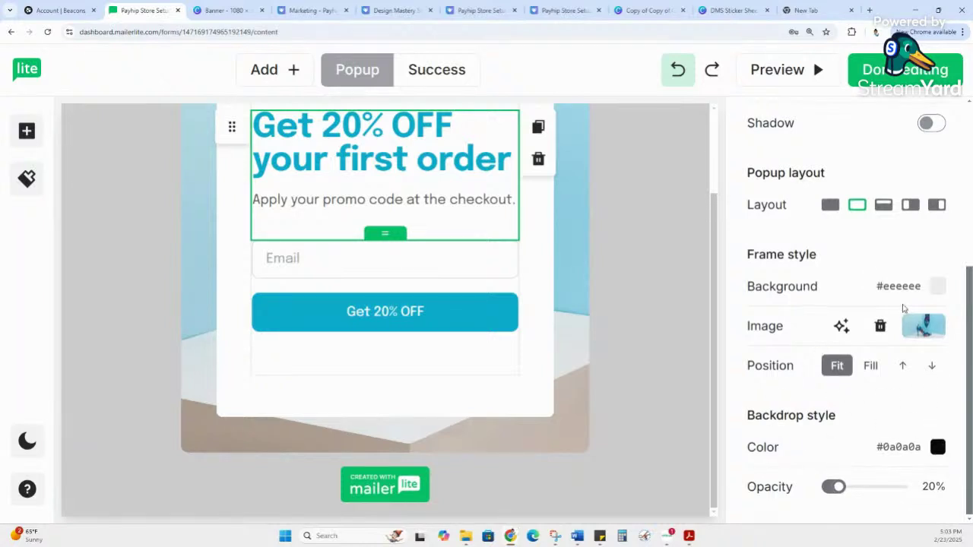
pyautogui.scroll(4, 891, 368)
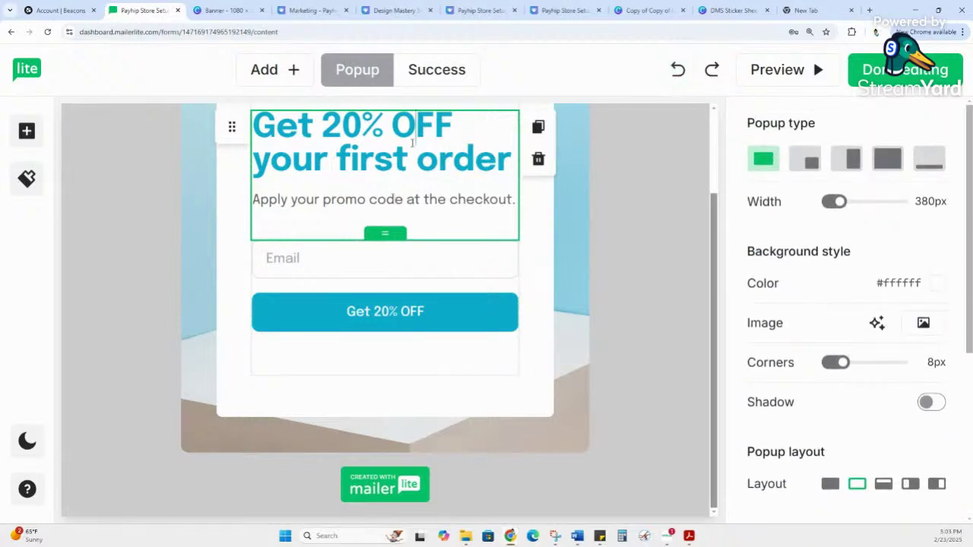
pyautogui.scroll(-1, 849, 392)
pyautogui.scroll(-1, 848, 392)
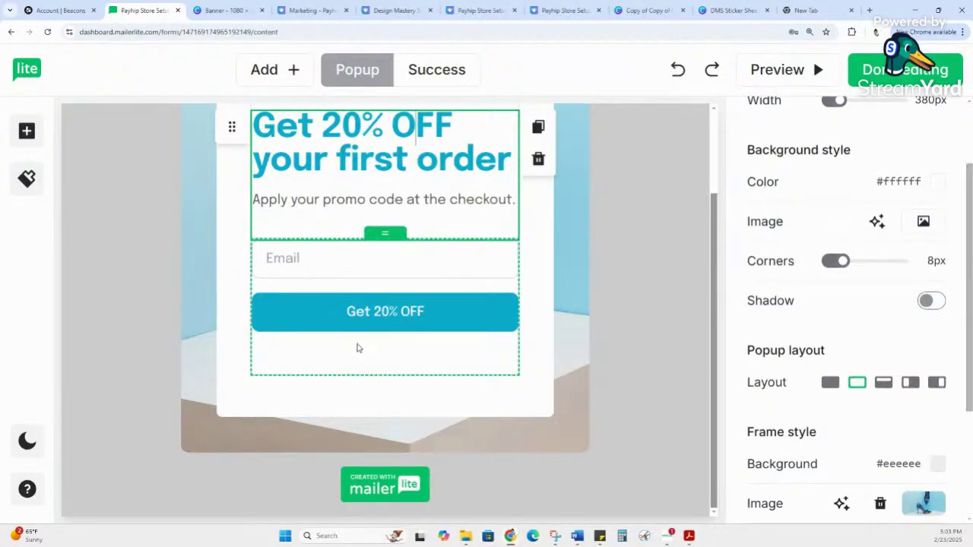
pyautogui.scroll(2, 413, 328)
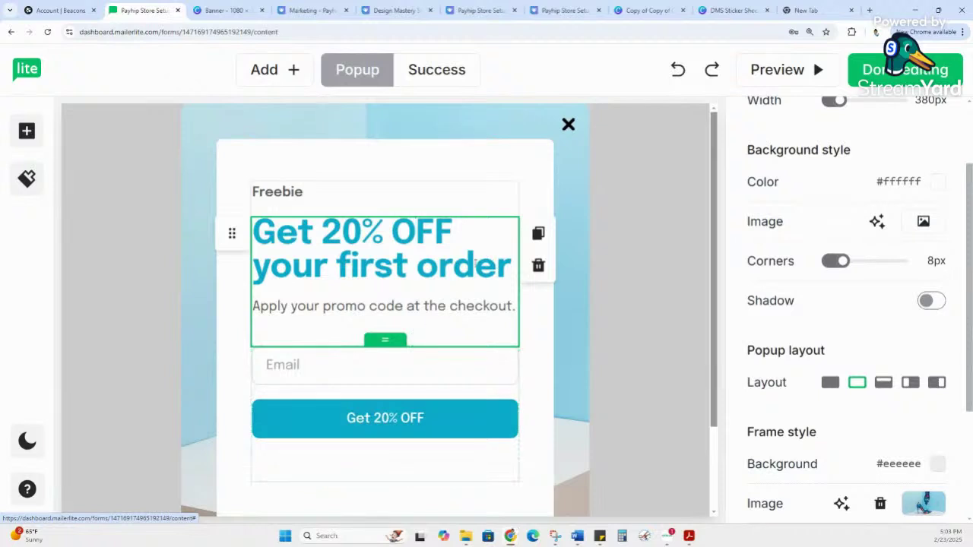
pyautogui.scroll(-2, 552, 238)
pyautogui.scroll(2, 532, 190)
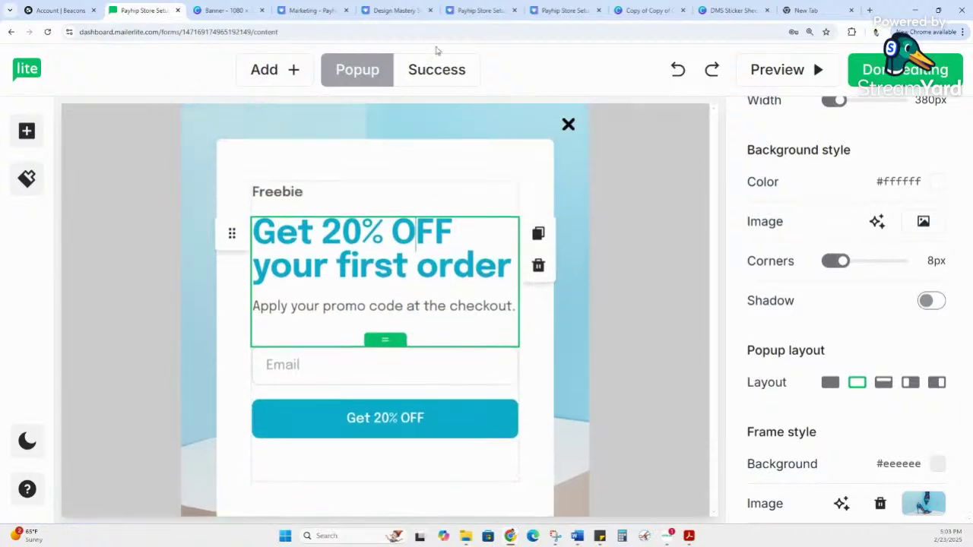
pyautogui.click(455, 84)
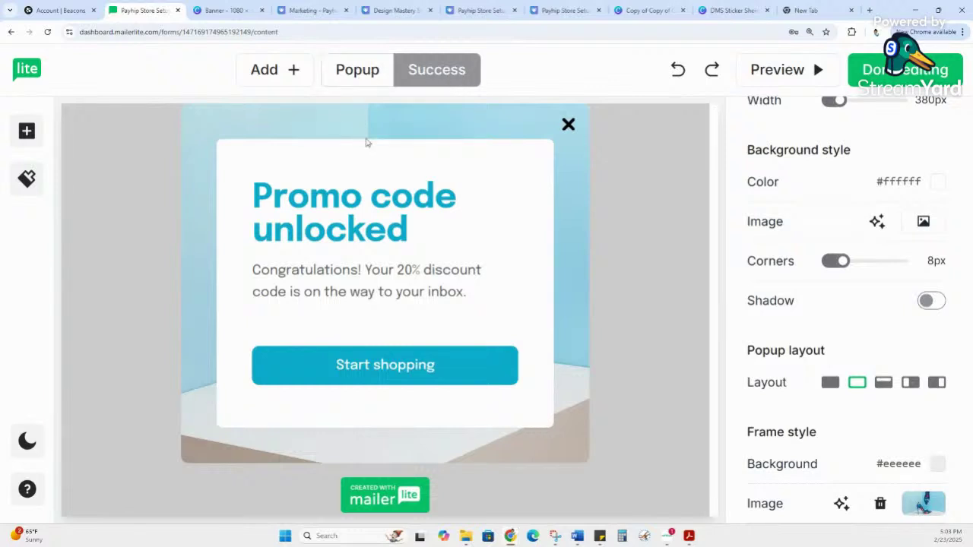
pyautogui.click(357, 70)
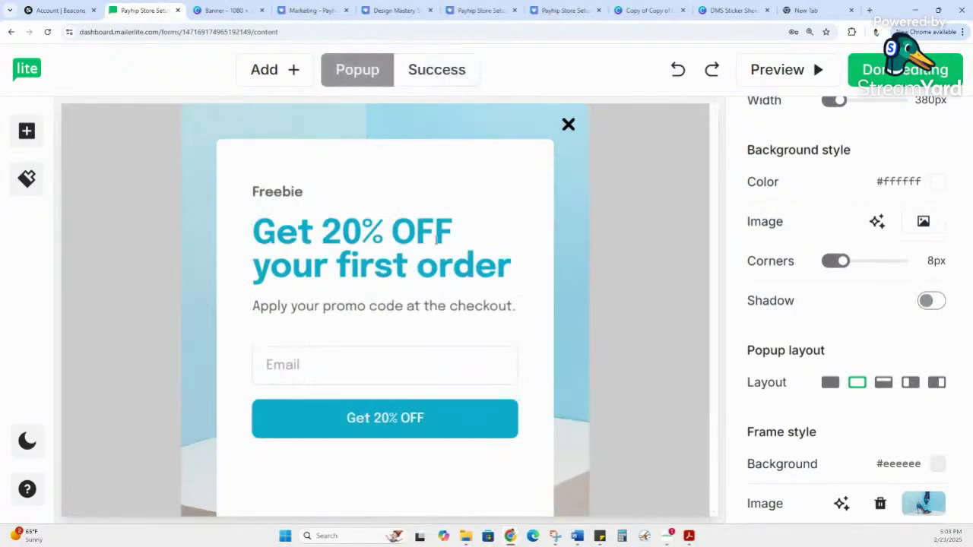
# Step: Add a Name field below Email in the signup form, discarding an extra Last name field
pyautogui.click(372, 374)
pyautogui.click(471, 343)
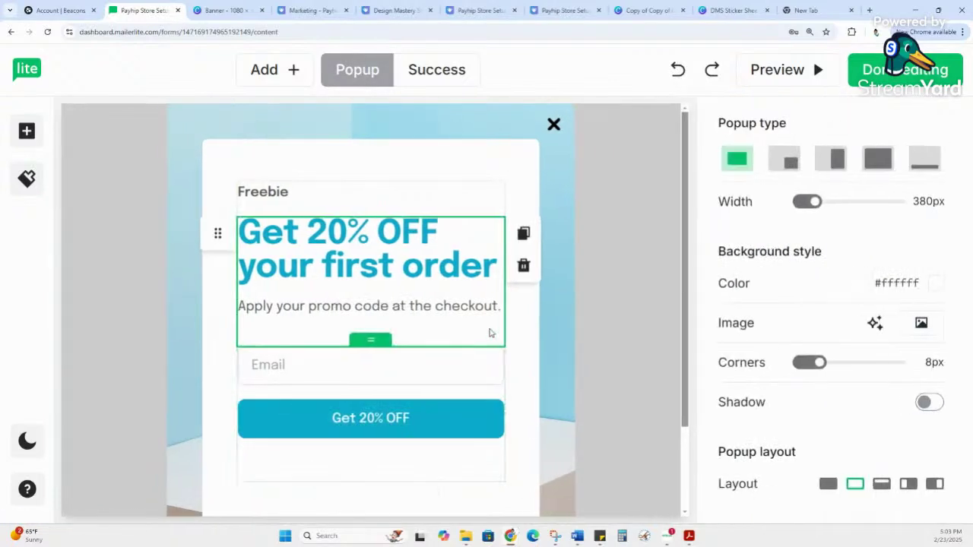
pyautogui.click(264, 375)
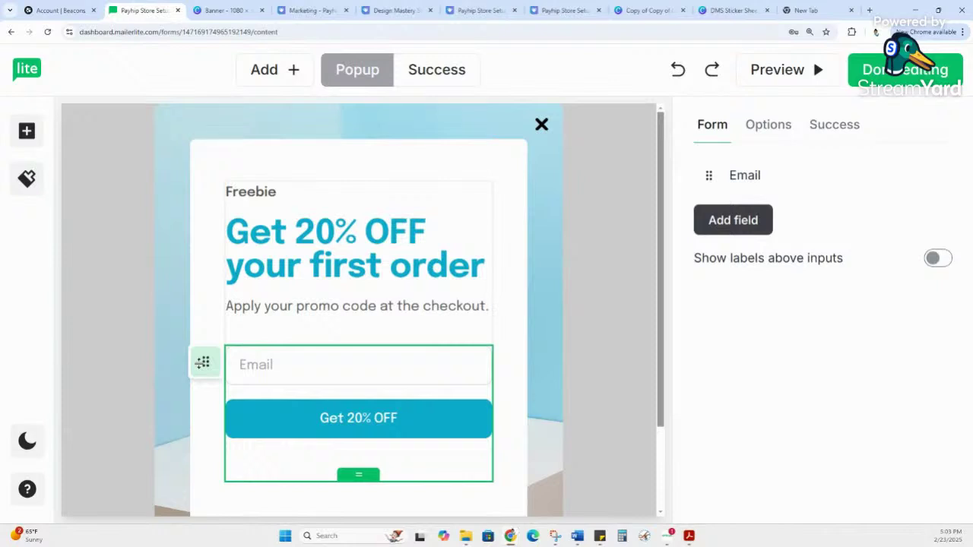
pyautogui.click(732, 232)
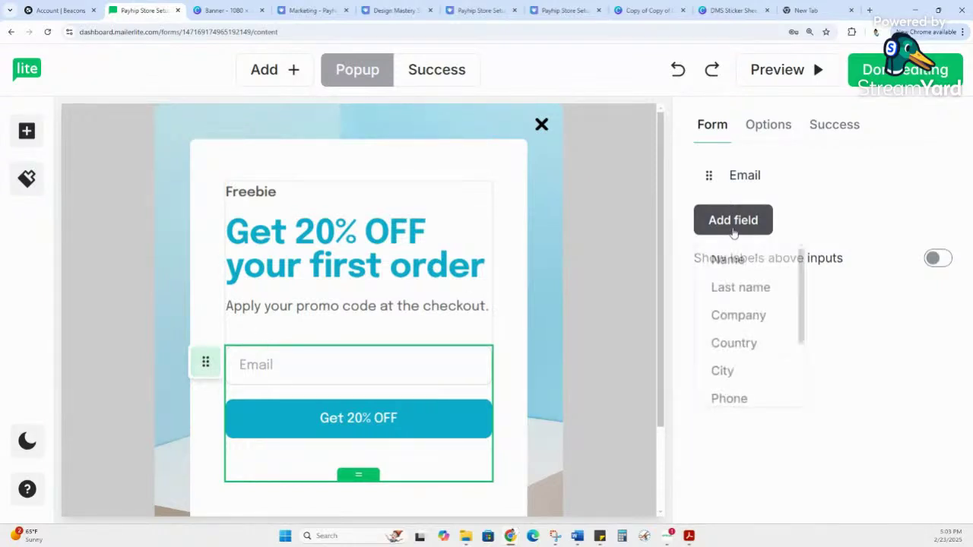
pyautogui.click(729, 261)
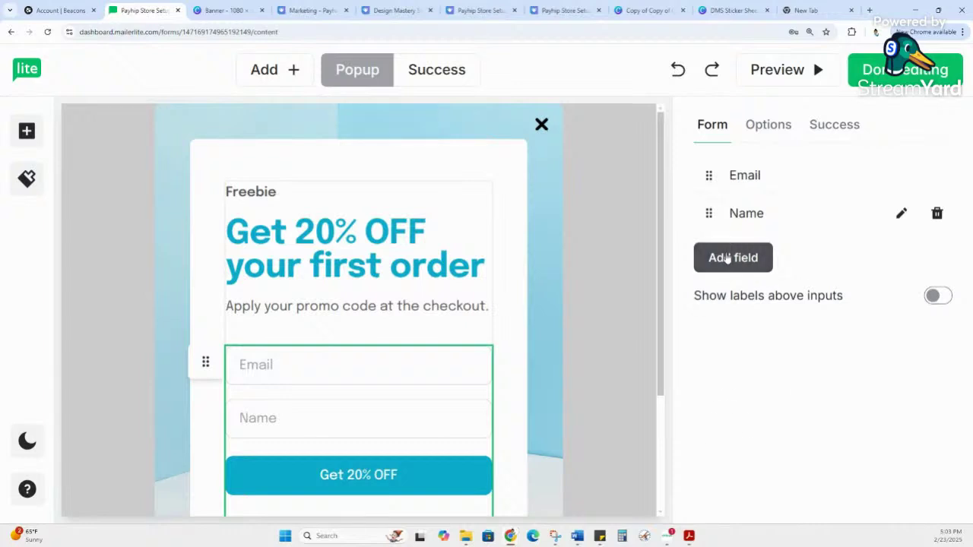
pyautogui.click(725, 257)
pyautogui.click(730, 303)
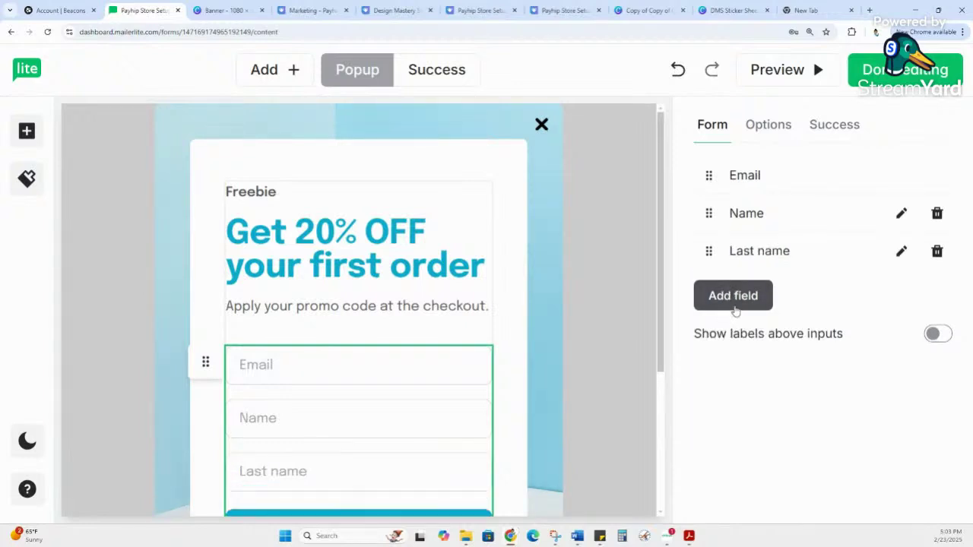
pyautogui.click(936, 252)
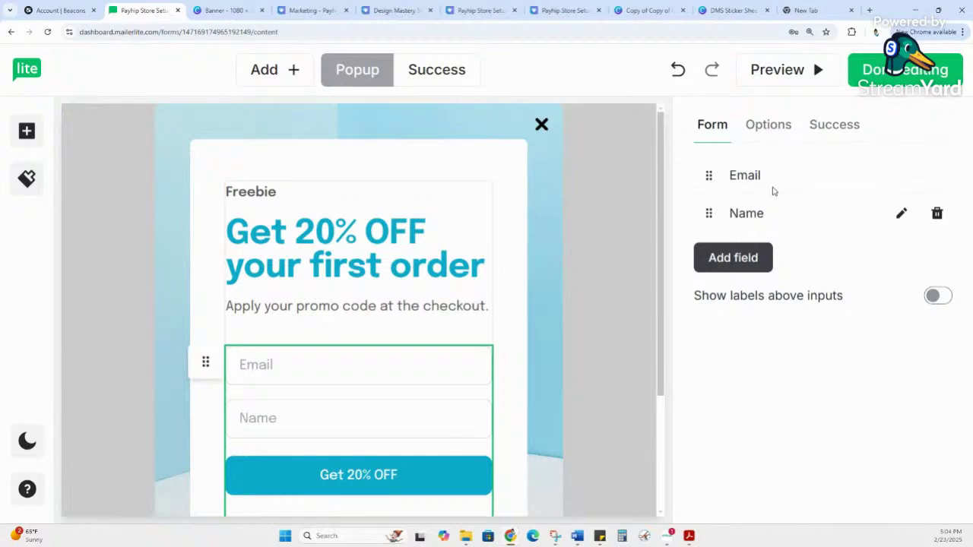
pyautogui.click(327, 291)
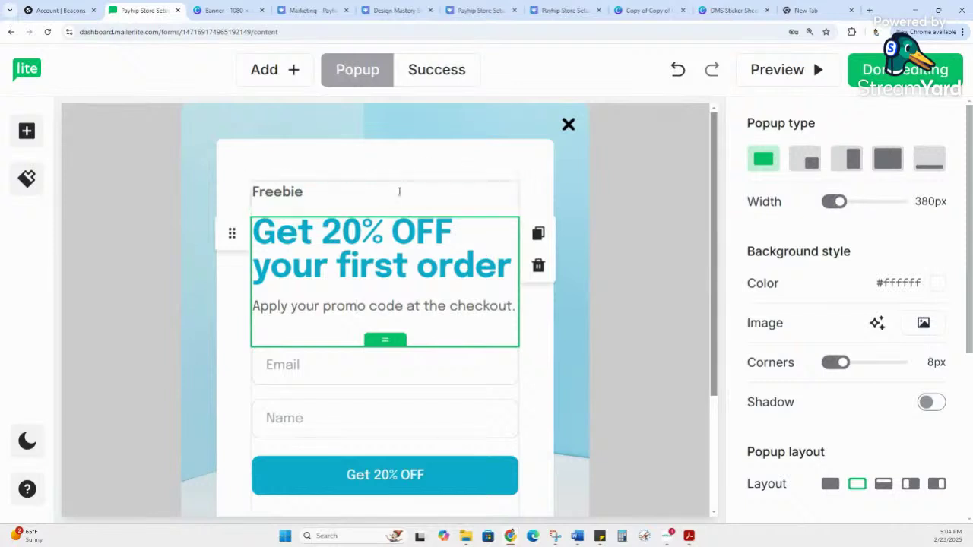
# Step: Relabel the 'Get 20% OFF' button to 'Ready To shop!' and view the success screen
pyautogui.click(403, 189)
pyautogui.click(396, 286)
pyautogui.click(415, 356)
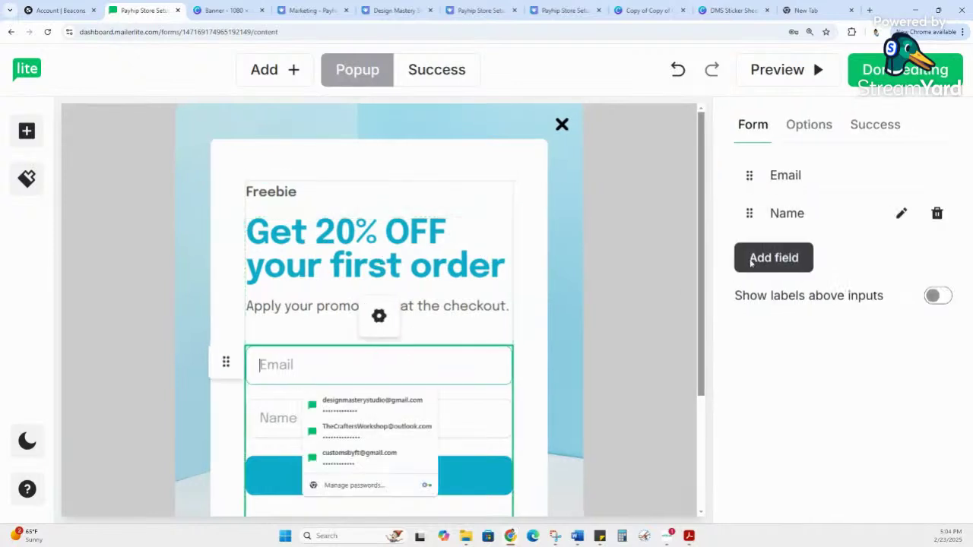
pyautogui.scroll(-2, 512, 365)
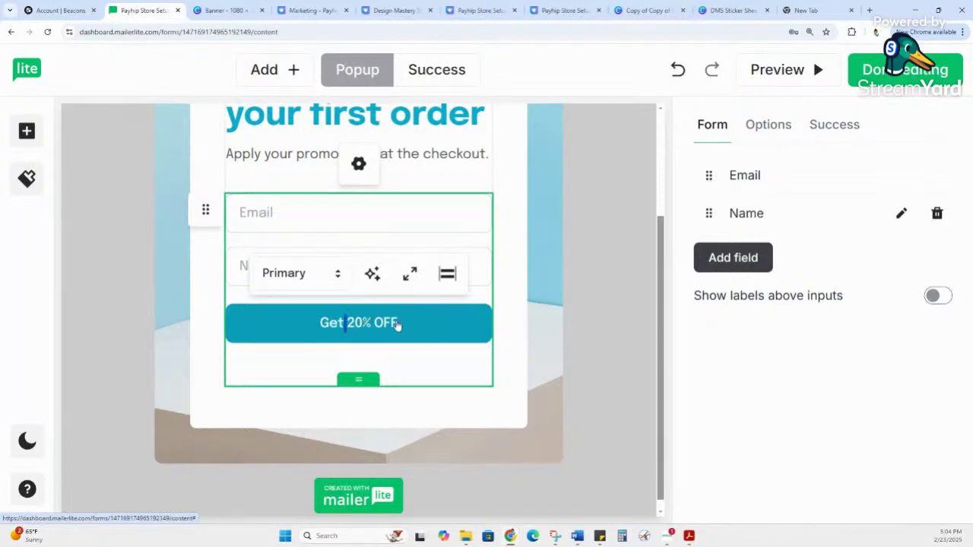
pyautogui.tripleClick(332, 326)
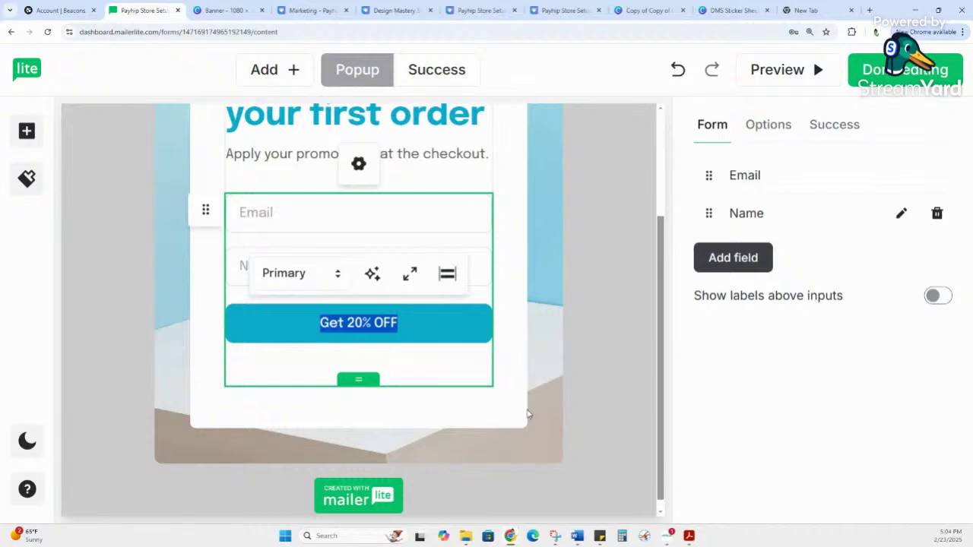
pyautogui.write('Rea')
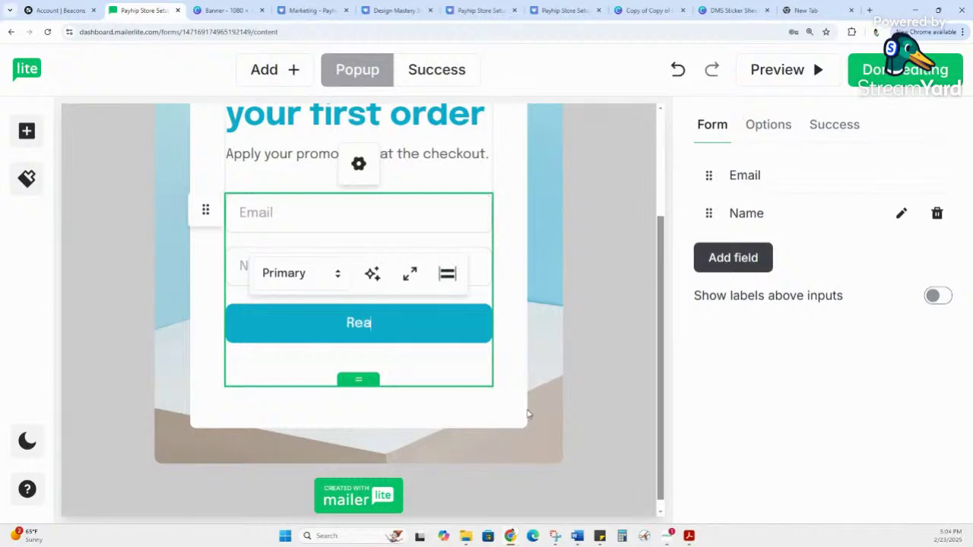
pyautogui.write('dy To shop!')
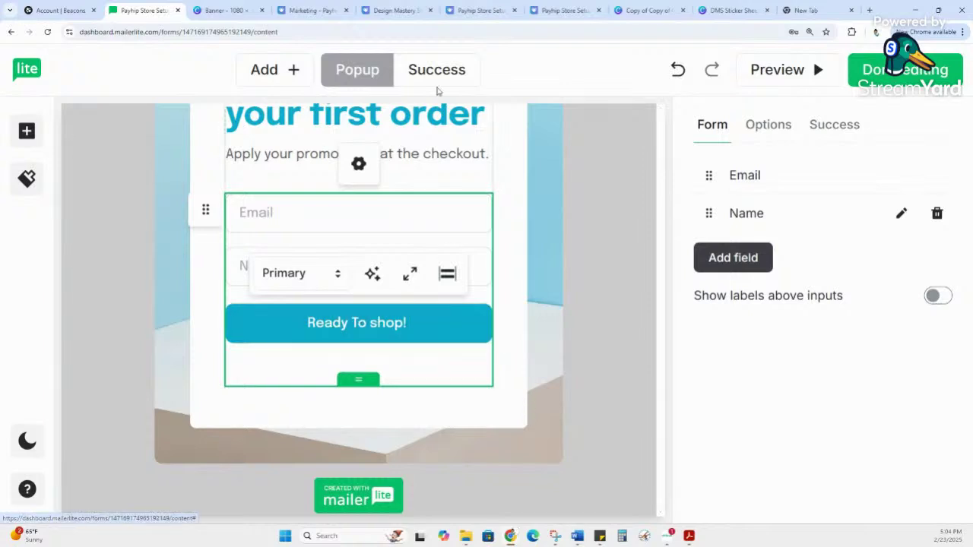
pyautogui.click(242, 264)
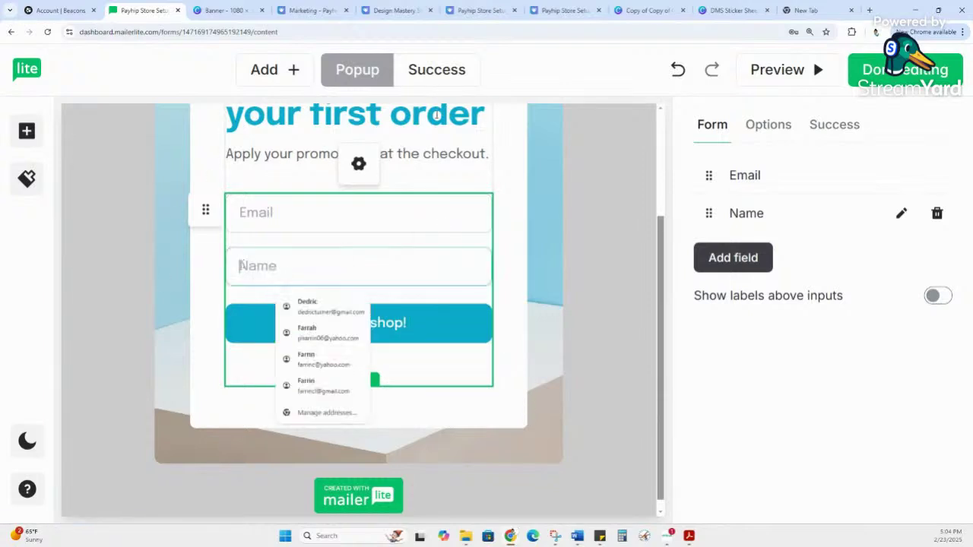
pyautogui.click(439, 71)
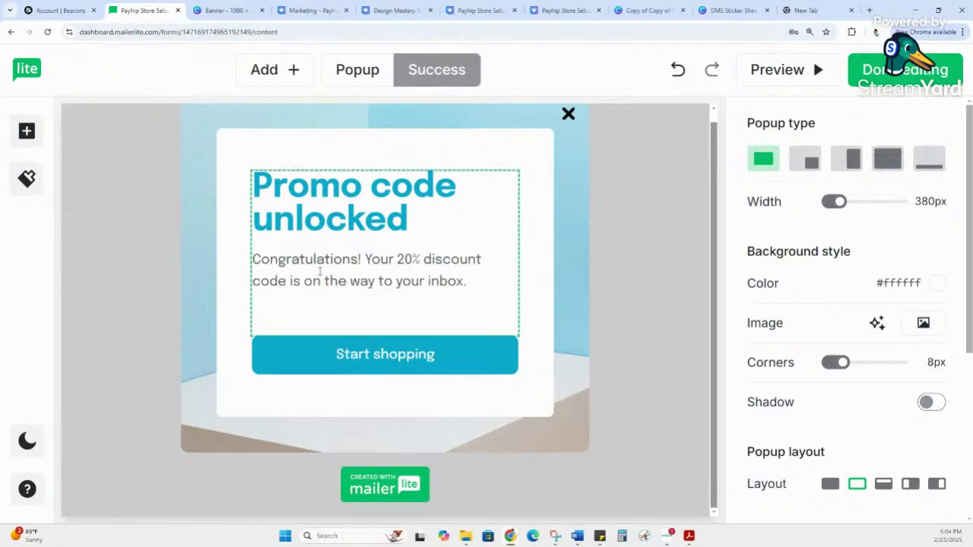
pyautogui.moveTo(294, 281); pyautogui.dragTo(477, 288)
pyautogui.click(483, 314)
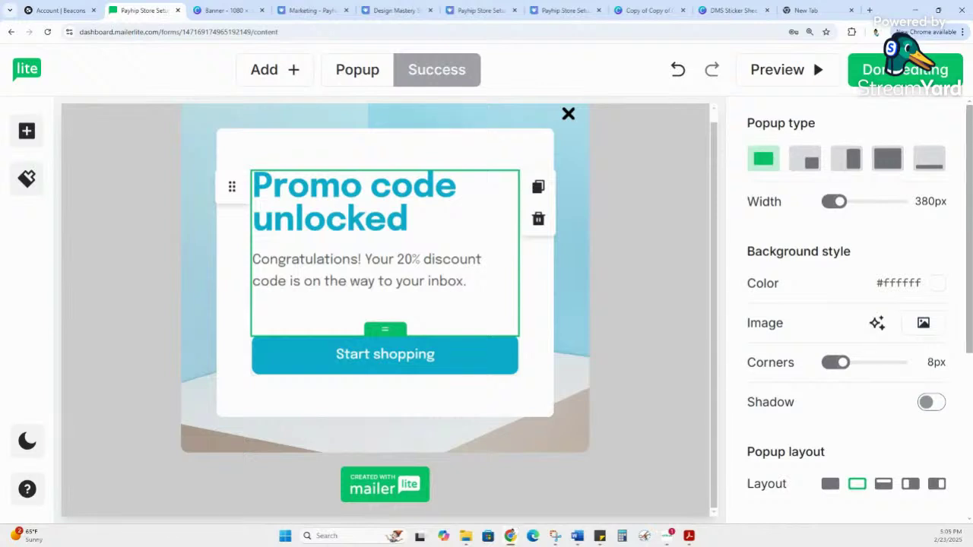
pyautogui.click(603, 308)
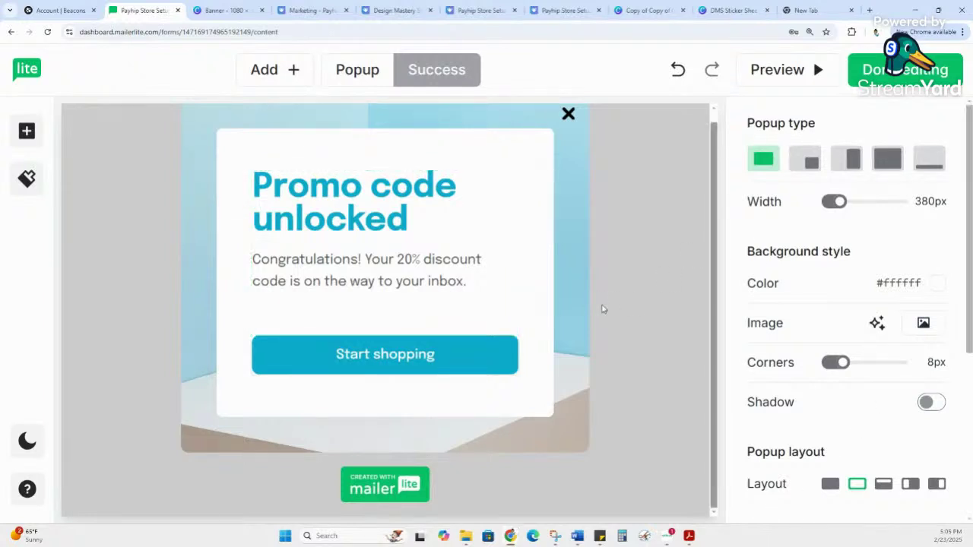
pyautogui.click(357, 69)
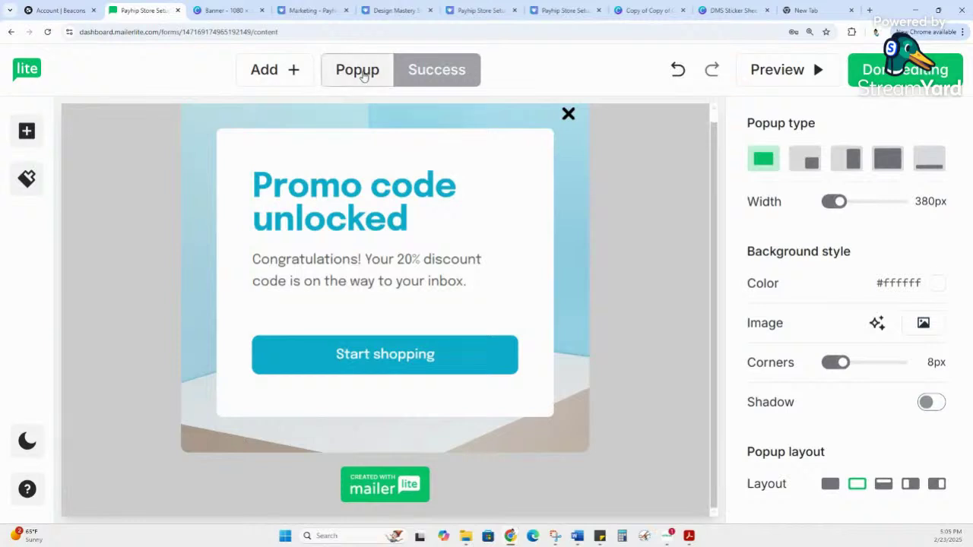
# Step: Scroll through the popup's Desktop preview and copy its preview URL
pyautogui.scroll(-2, 542, 240)
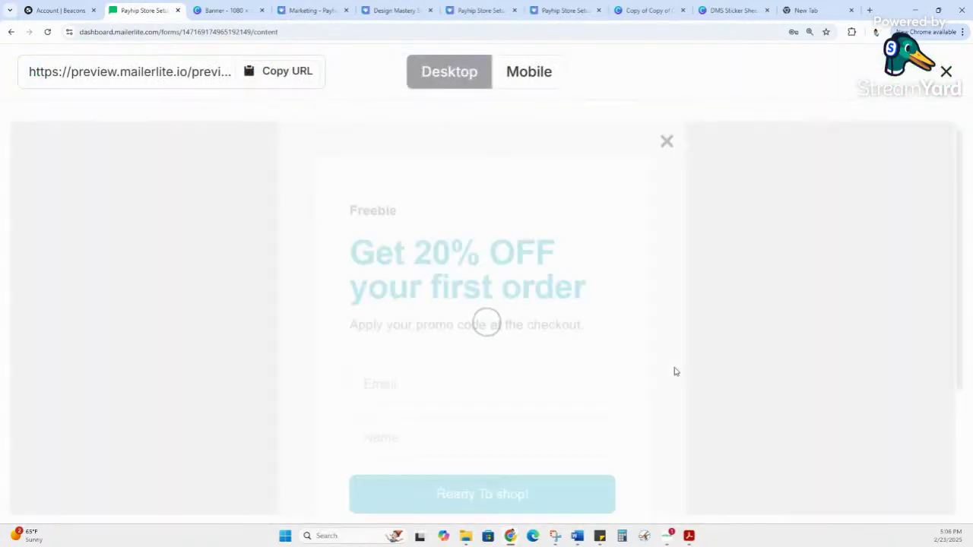
pyautogui.scroll(-2, 560, 251)
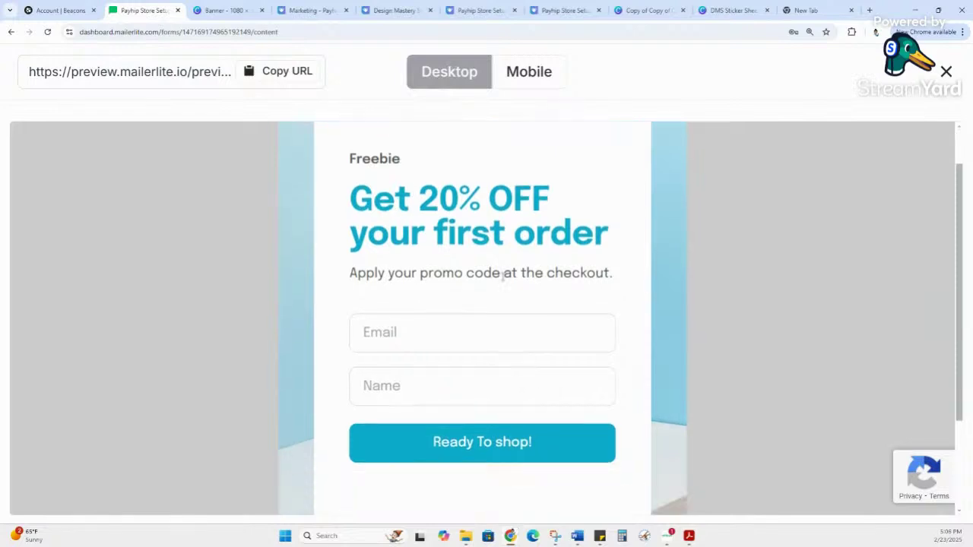
pyautogui.scroll(1, 699, 390)
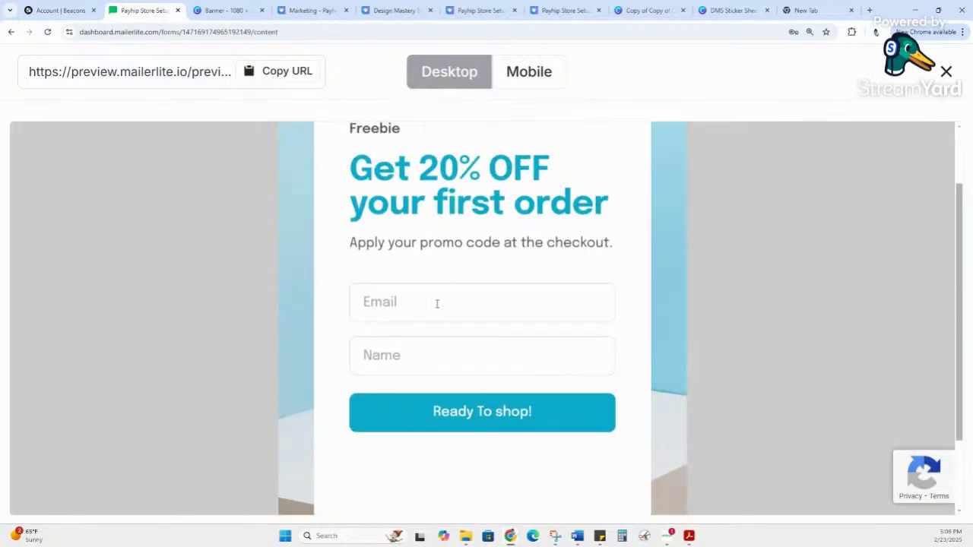
pyautogui.click(266, 78)
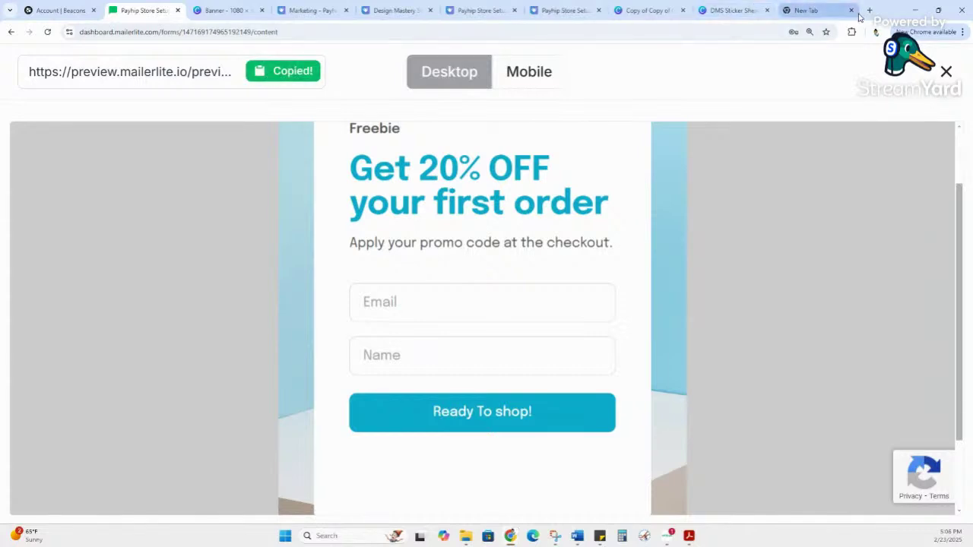
pyautogui.click(962, 32)
pyautogui.hotkey('ctrl', 'shift', 'n')
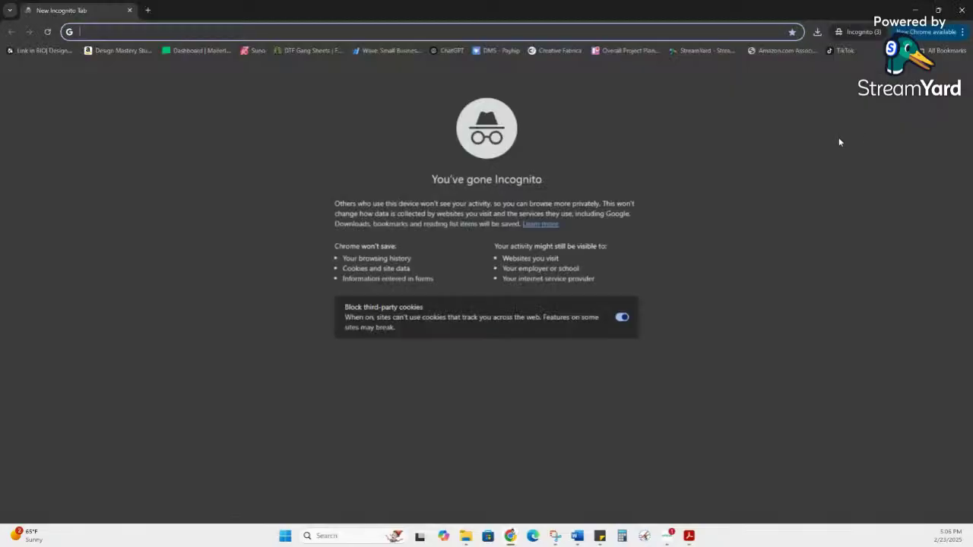
pyautogui.hotkey('ctrl', 'v')
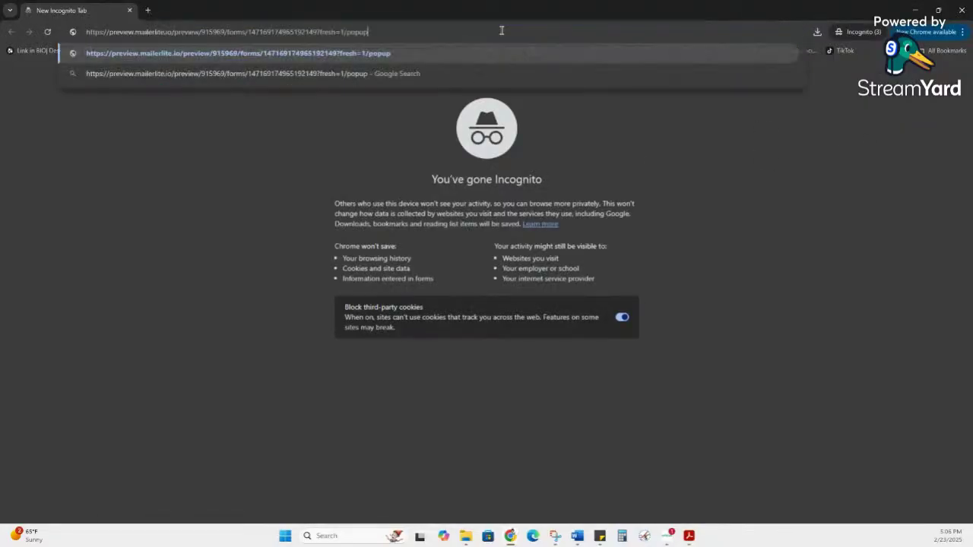
pyautogui.press('Return')
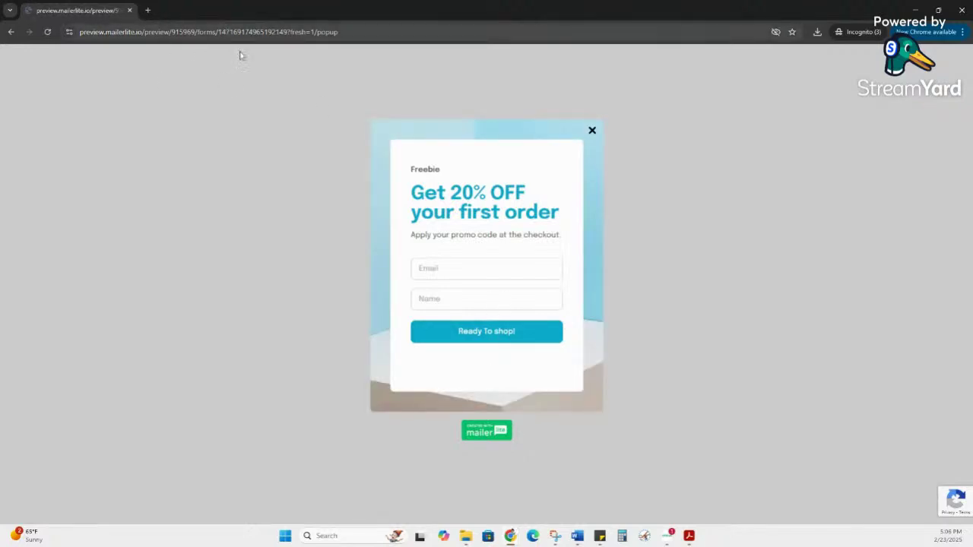
pyautogui.click(459, 267)
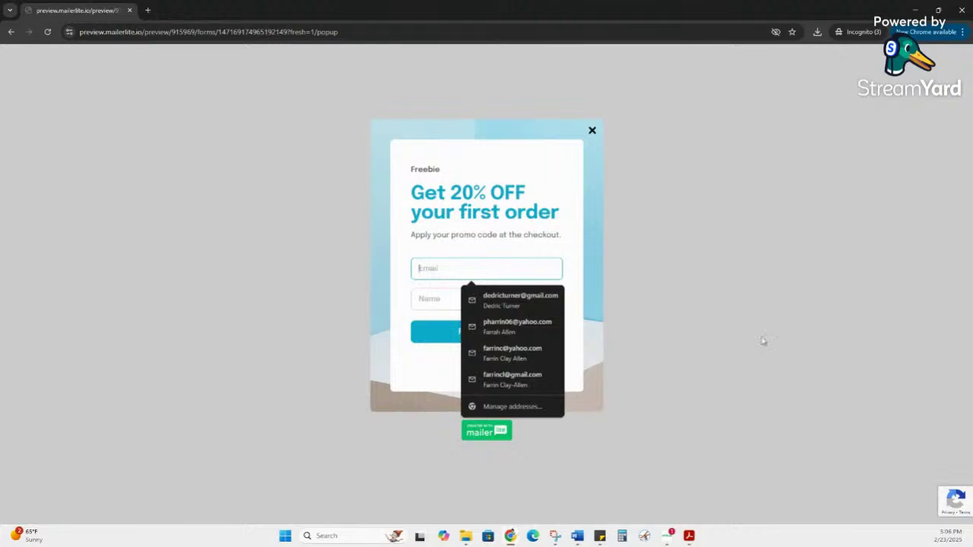
pyautogui.click(748, 319)
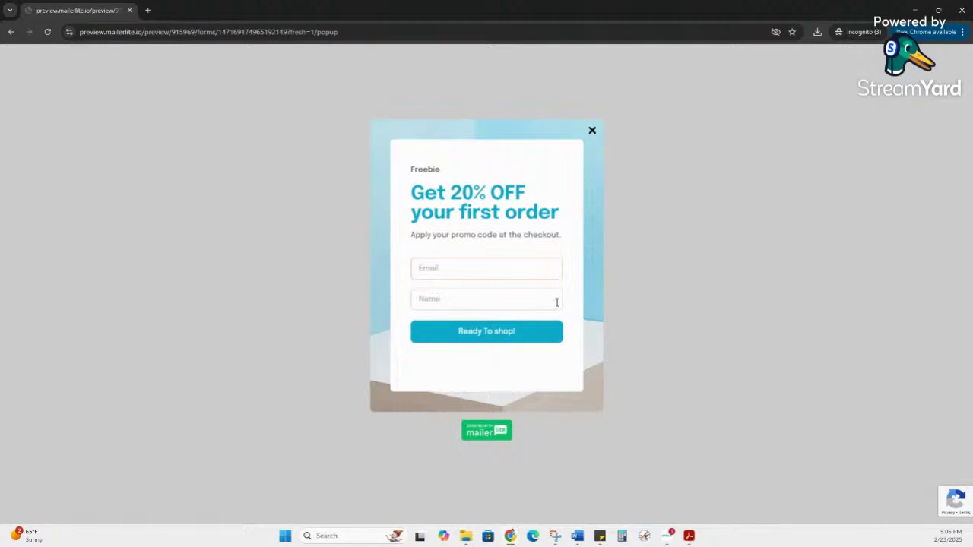
pyautogui.click(961, 9)
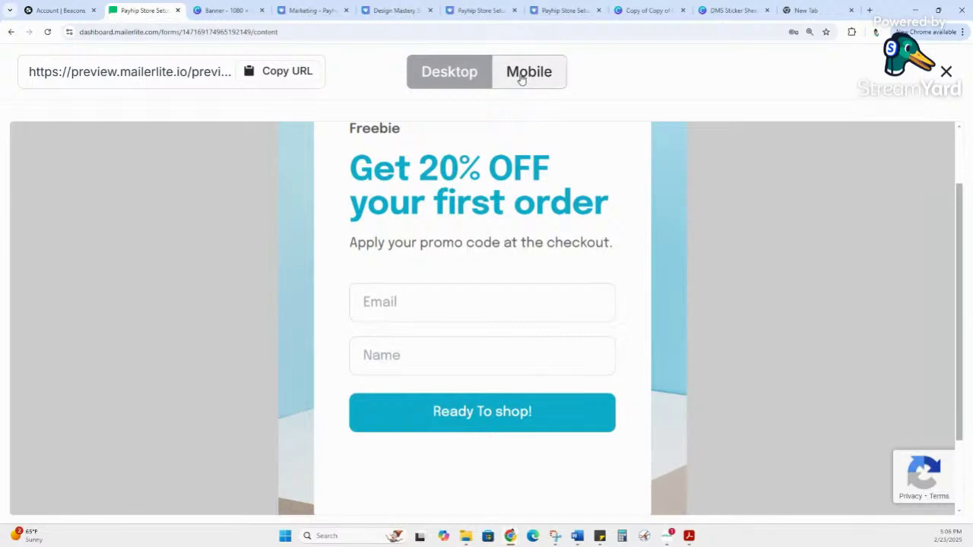
# Step: Check the pop-up in the mobile preview layout, then finish editing the design
pyautogui.click(549, 80)
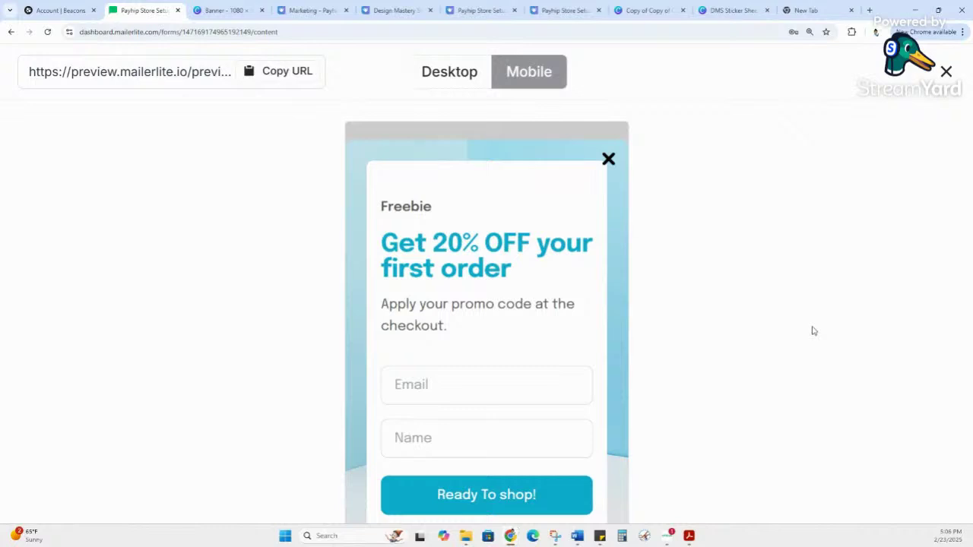
pyautogui.click(945, 71)
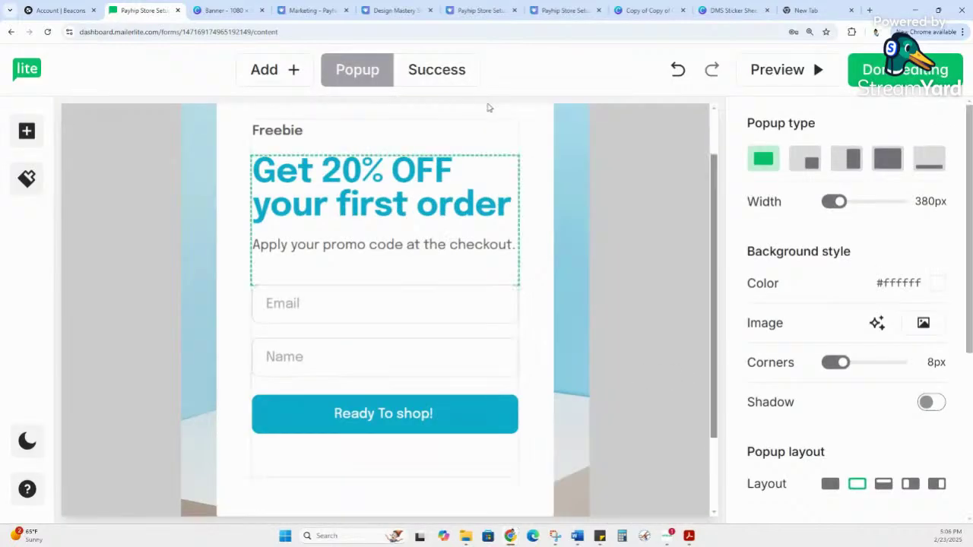
pyautogui.click(894, 78)
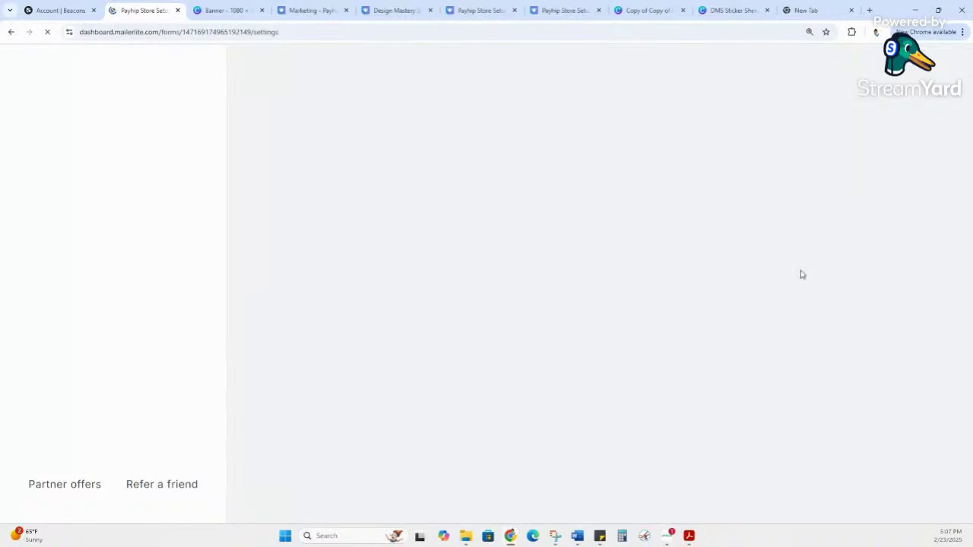
# Step: Set the pop-up's trigger to appear after a 5-second wait
pyautogui.scroll(-2, 801, 274)
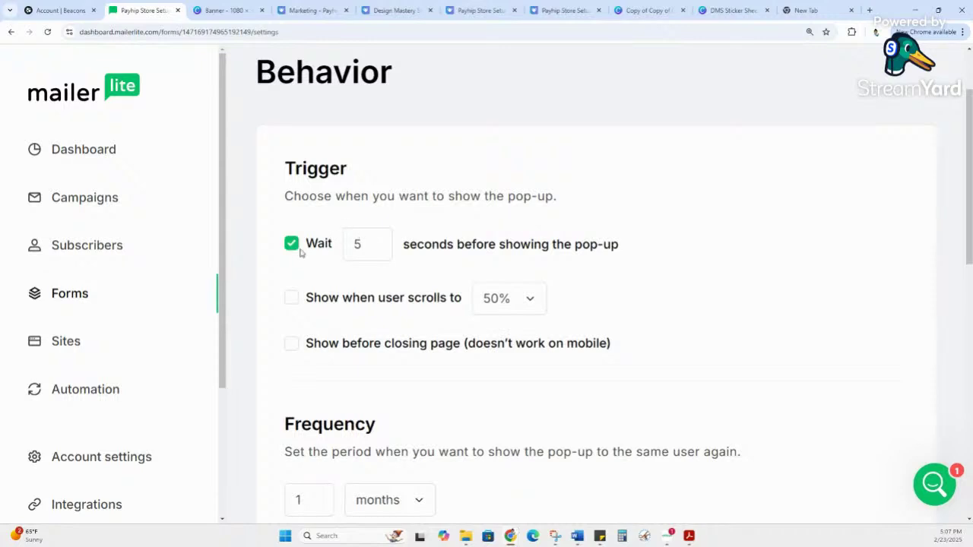
pyautogui.click(296, 243)
pyautogui.doubleClick(301, 168)
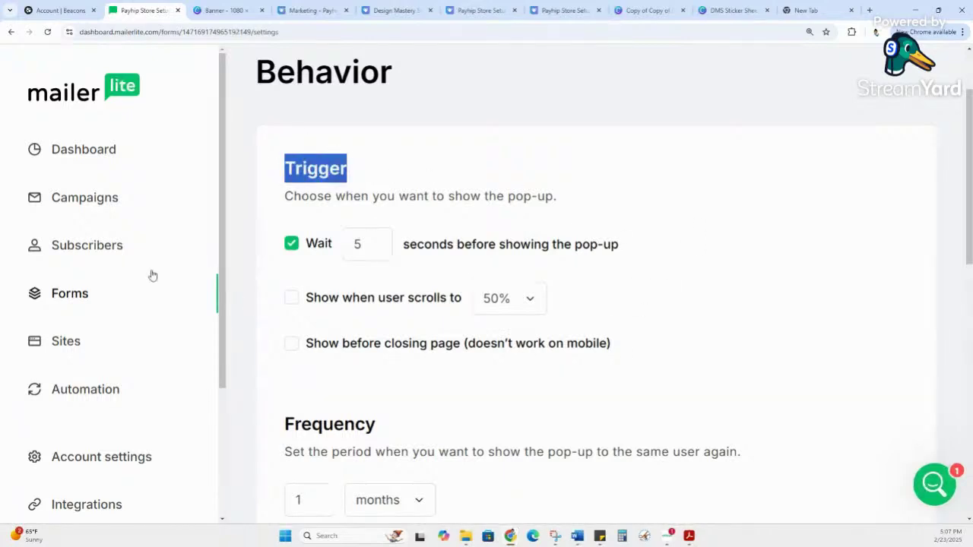
# Step: Keep the reshow frequency at 1 months for the same visitor
pyautogui.scroll(-2, 577, 182)
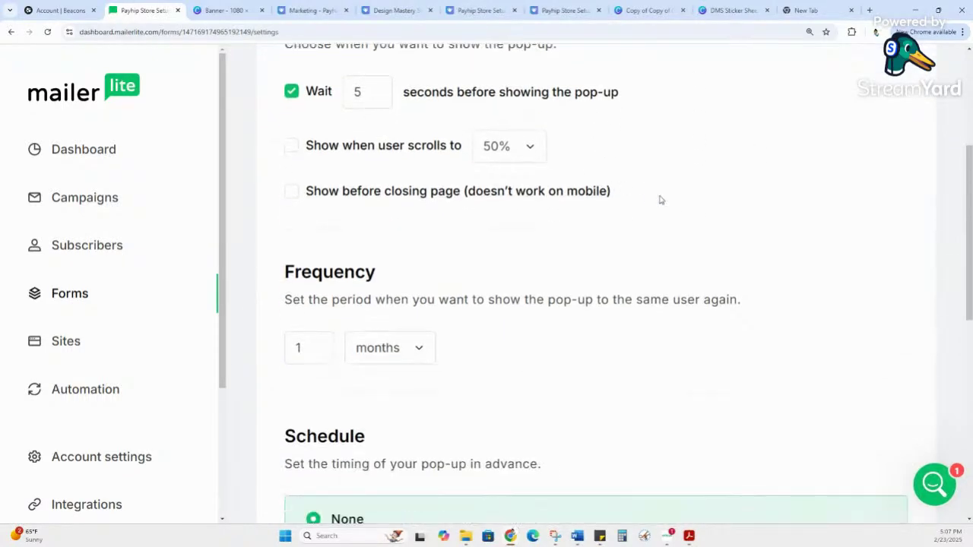
pyautogui.moveTo(320, 299); pyautogui.dragTo(805, 312)
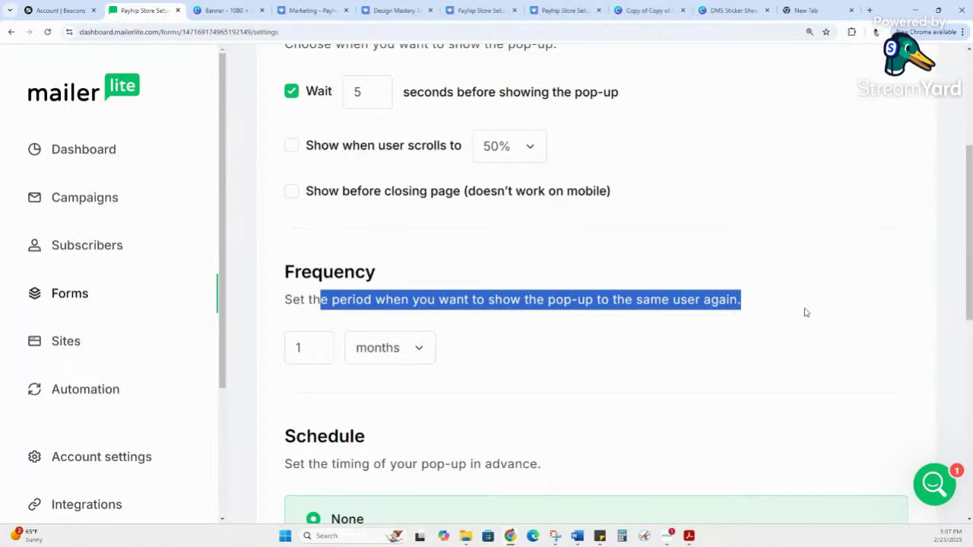
pyautogui.click(666, 320)
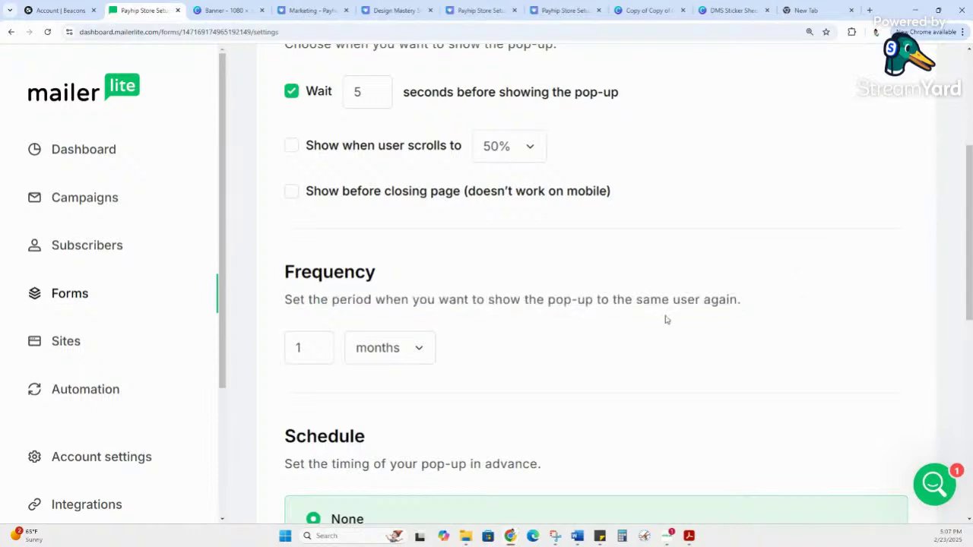
pyautogui.click(410, 361)
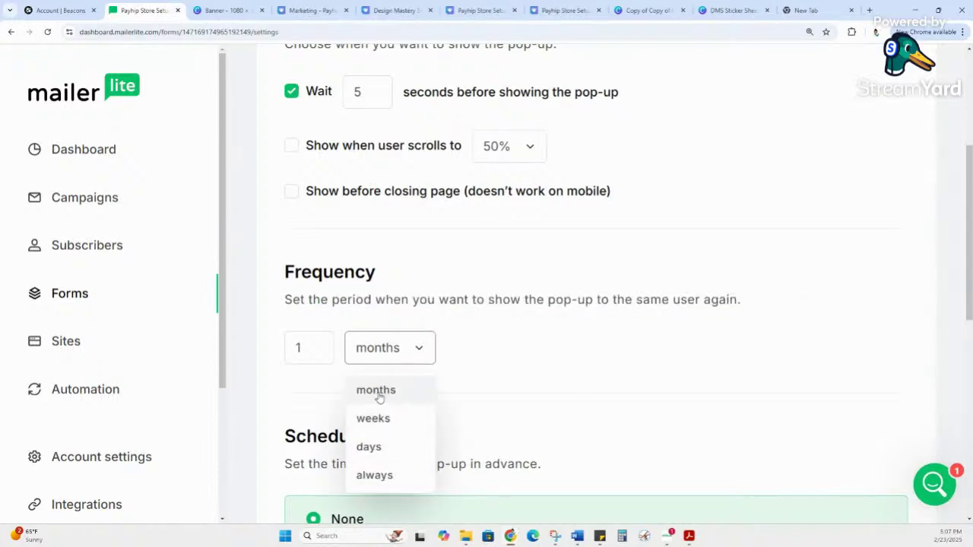
pyautogui.click(616, 311)
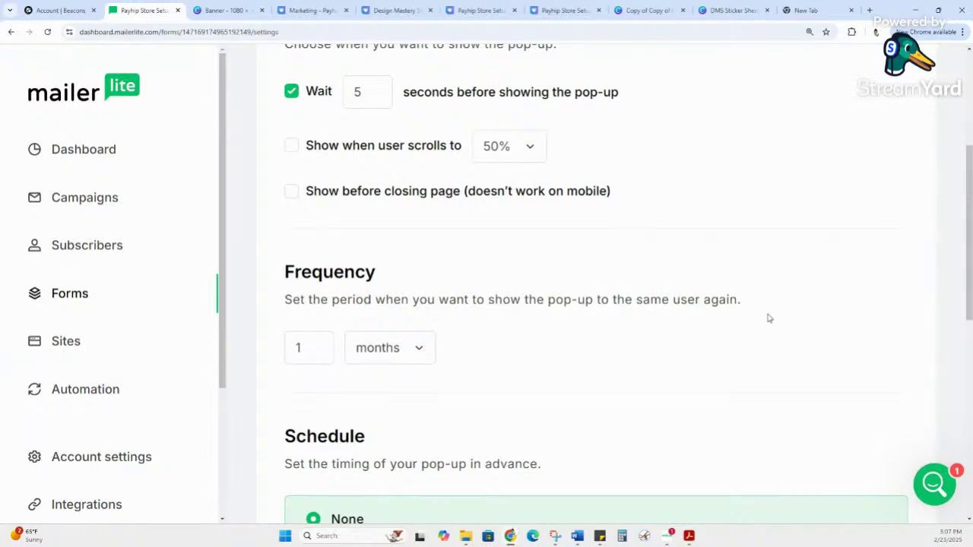
pyautogui.scroll(-3, 768, 317)
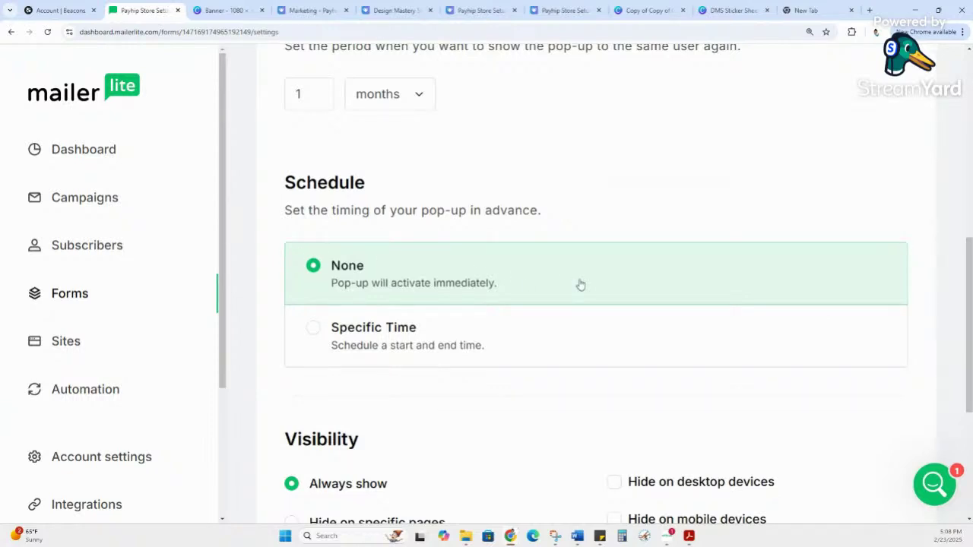
# Step: Save the behavior settings, leaving Schedule at None and visibility at Always show
pyautogui.scroll(-3, 580, 284)
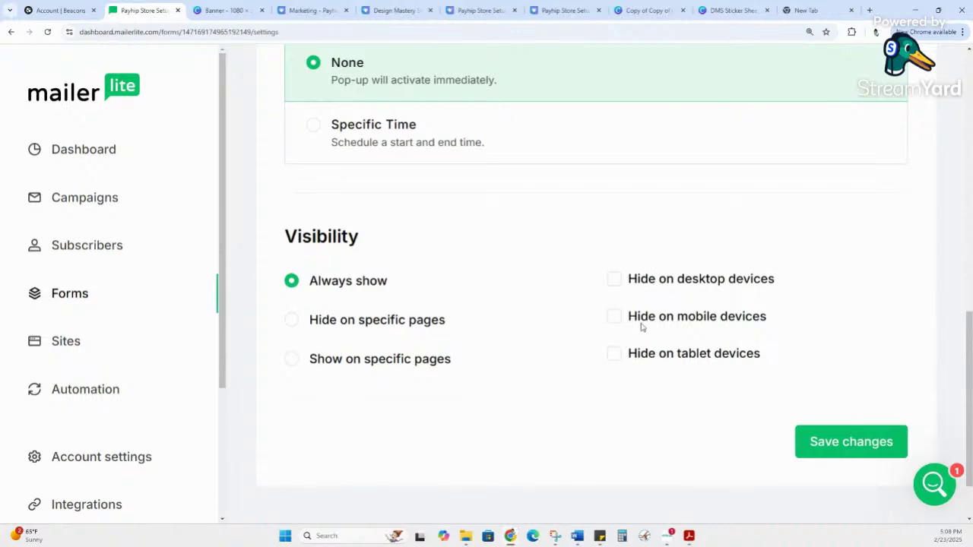
pyautogui.click(833, 448)
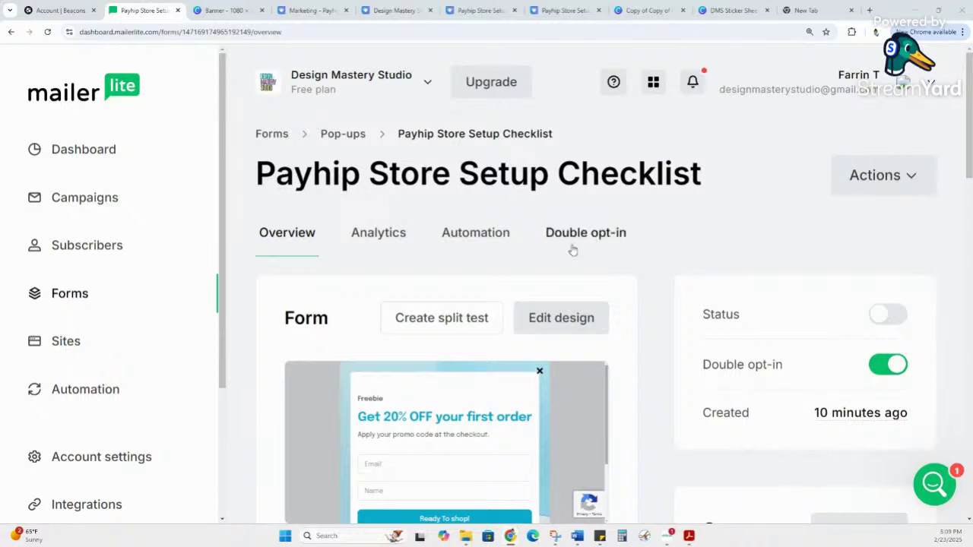
pyautogui.scroll(-2, 574, 247)
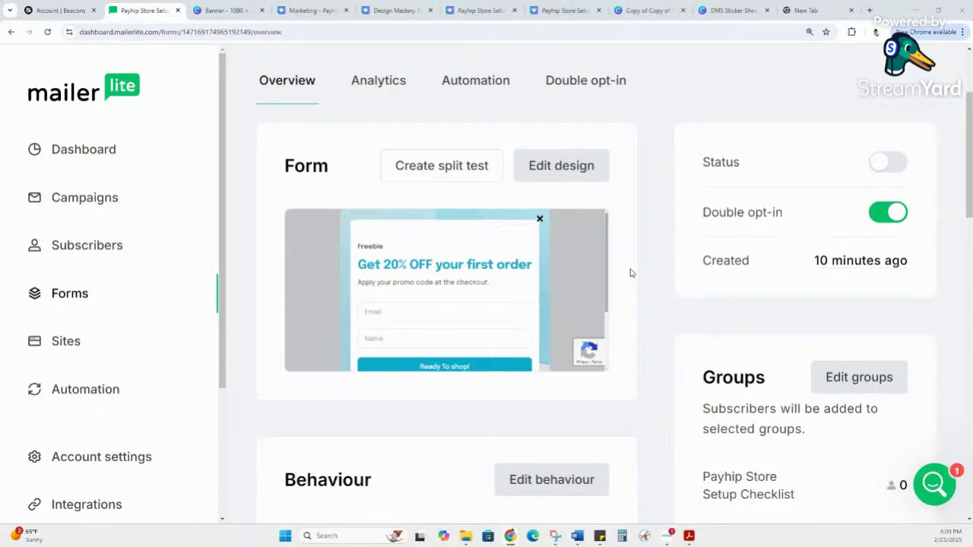
pyautogui.scroll(-1, 672, 299)
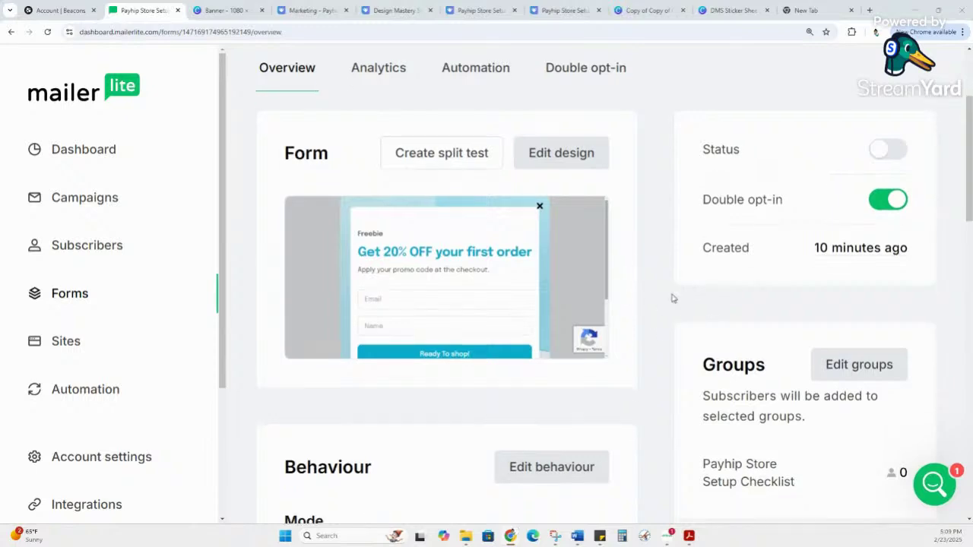
pyautogui.scroll(-1, 672, 299)
pyautogui.scroll(1, 693, 228)
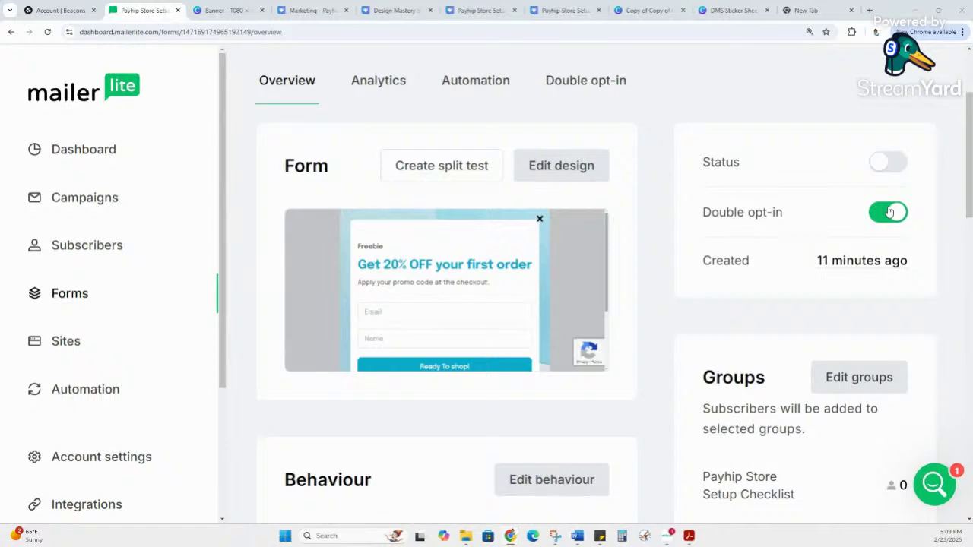
# Step: Turn off double opt-in for new subscribers on the Overview tab
pyautogui.click(889, 212)
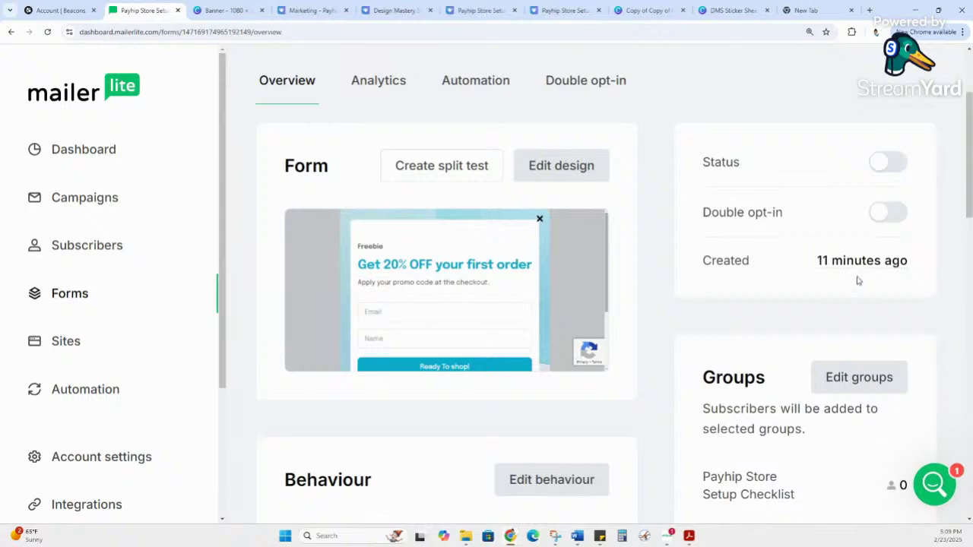
pyautogui.scroll(-2, 856, 279)
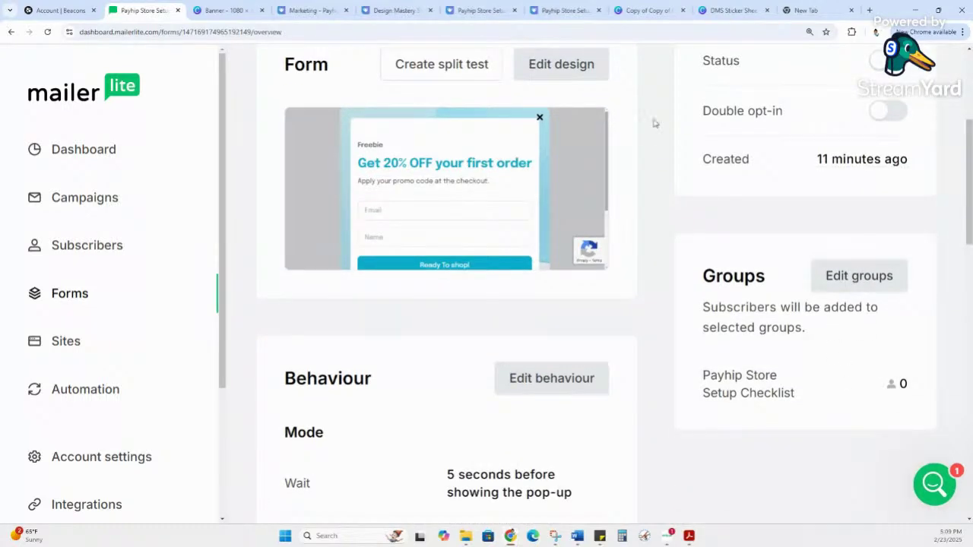
pyautogui.scroll(-2, 508, 372)
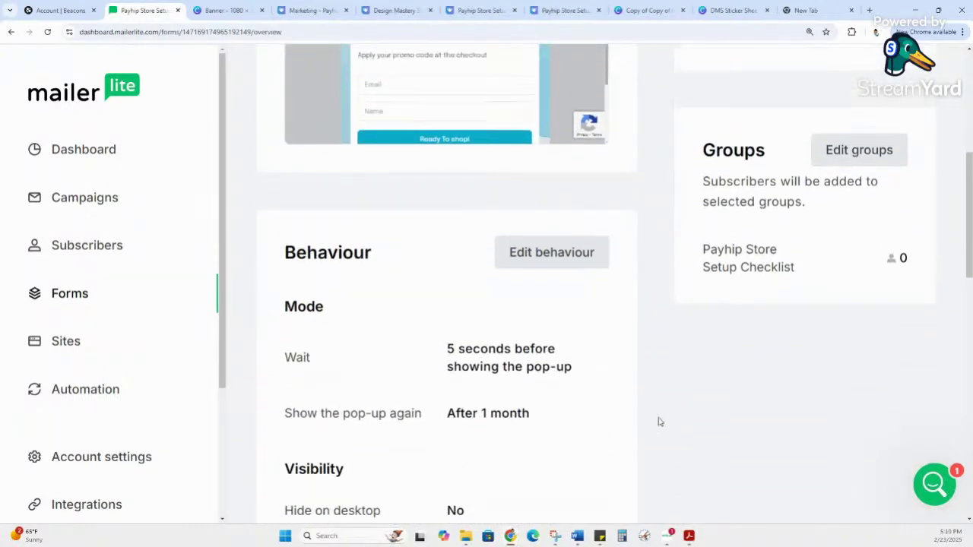
pyautogui.scroll(3, 657, 424)
# Step: Switch the Payhip Store Setup Checklist pop-up's status to active
pyautogui.moveTo(445, 321)
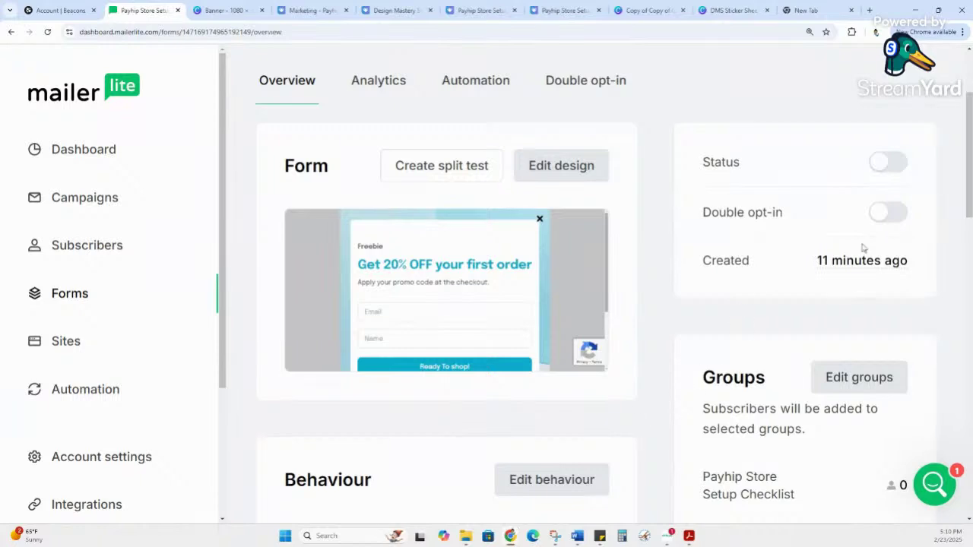
pyautogui.click(896, 171)
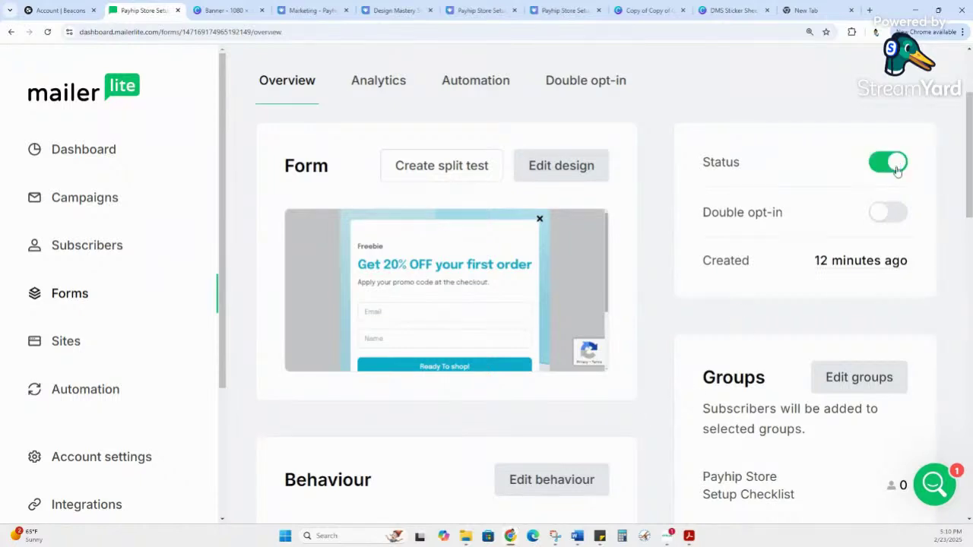
pyautogui.moveTo(427, 244)
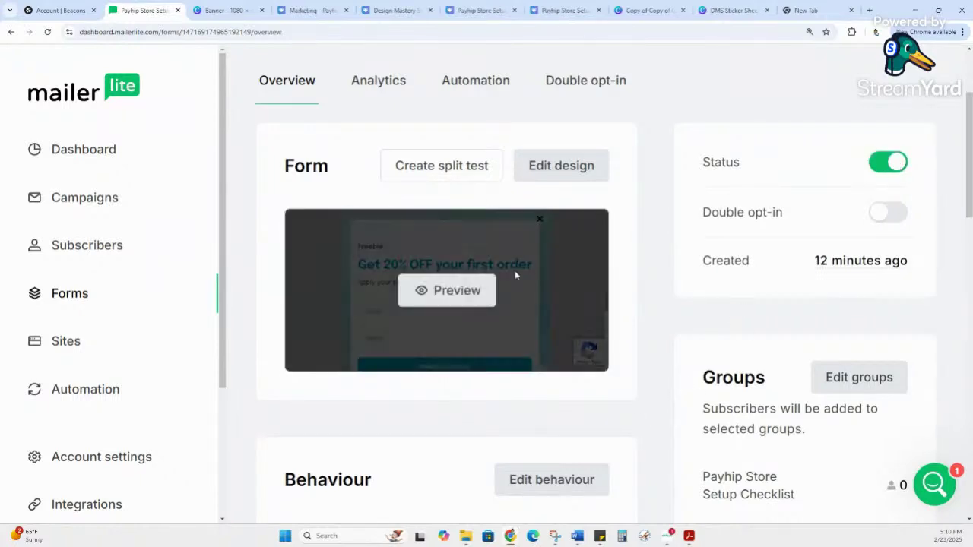
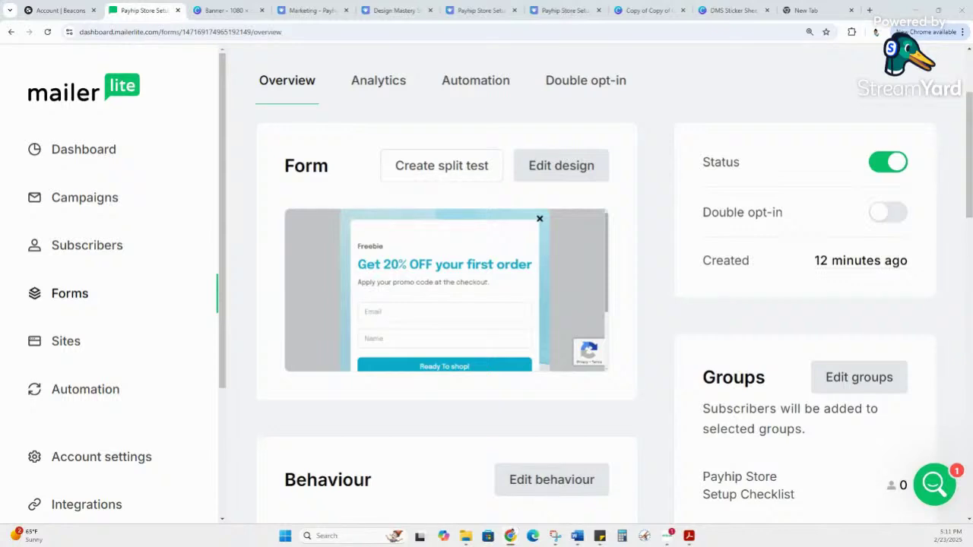
# Step: Turn off the status of the 'Get 20% OFF your first order' pop-up form
pyautogui.click(900, 163)
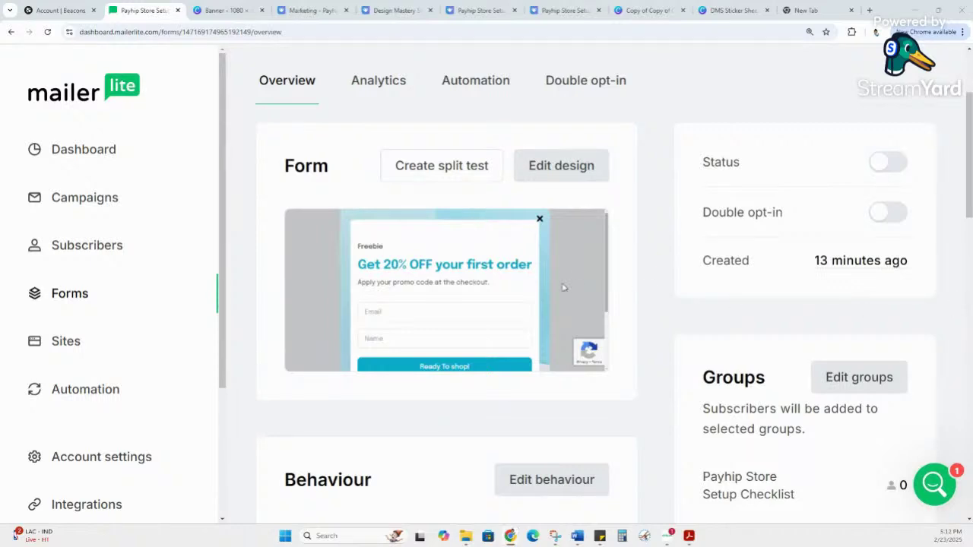
# Step: Open the Automation page and look through the four existing automations, including Journal Workshop
pyautogui.click(82, 392)
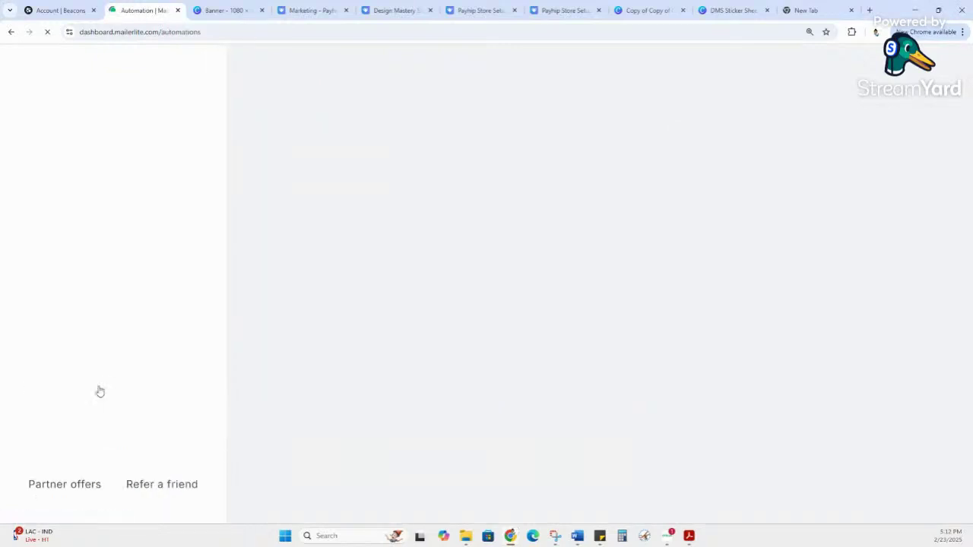
pyautogui.scroll(-3, 604, 391)
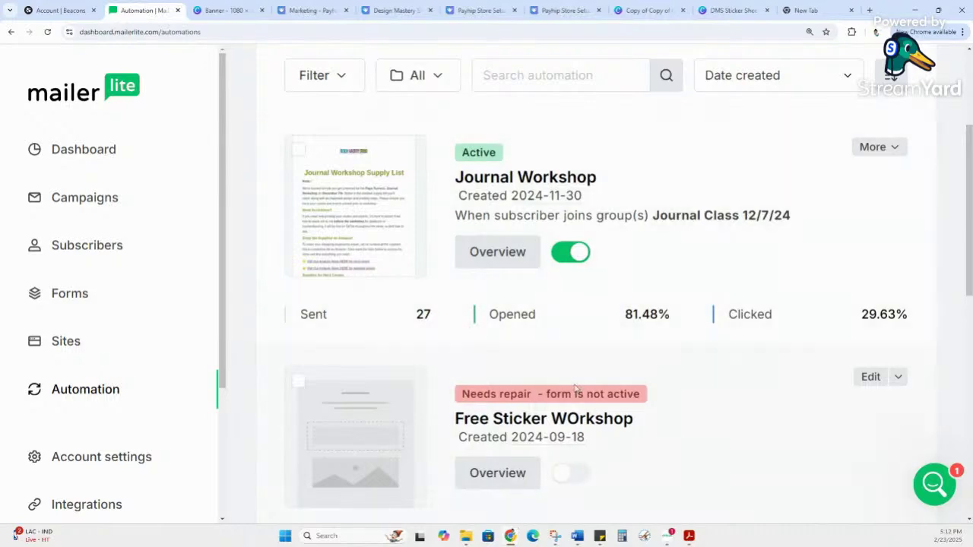
pyautogui.scroll(-8, 582, 358)
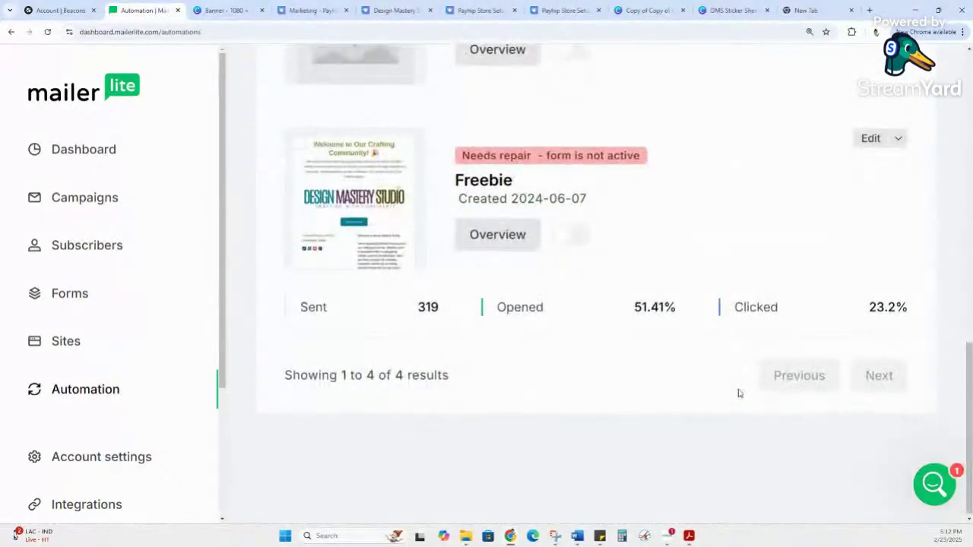
pyautogui.scroll(5, 745, 384)
pyautogui.scroll(6, 760, 372)
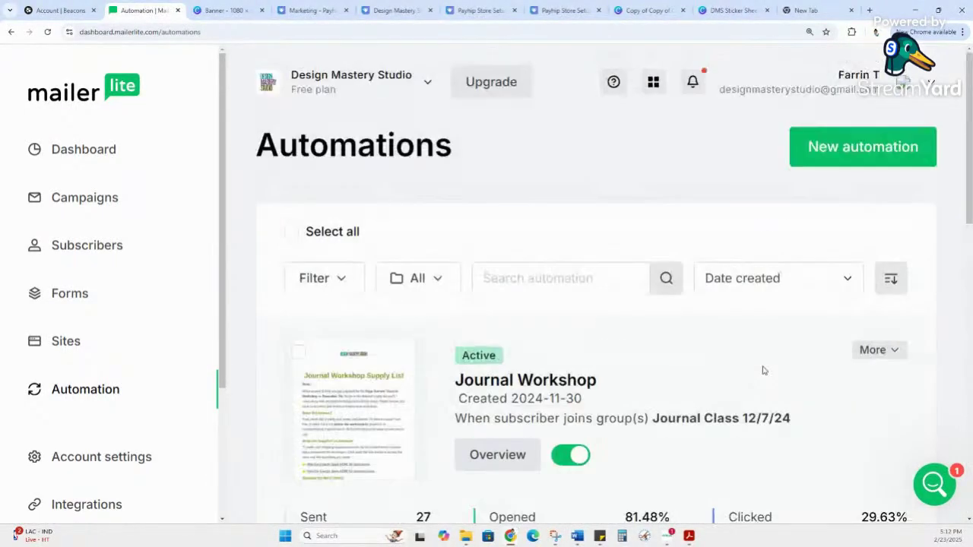
# Step: Start a new automation, browse the templates, and choose Start from scratch
pyautogui.click(854, 157)
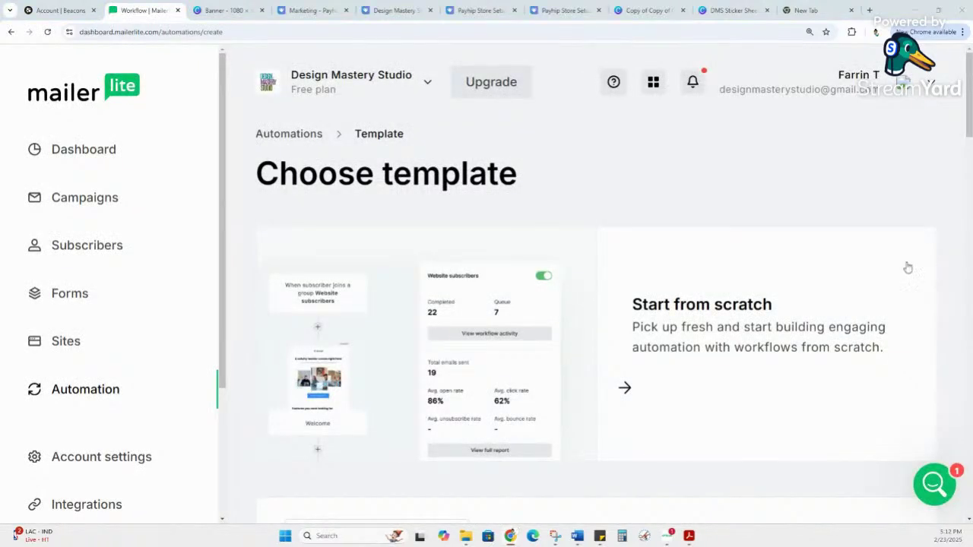
pyautogui.scroll(-1, 737, 330)
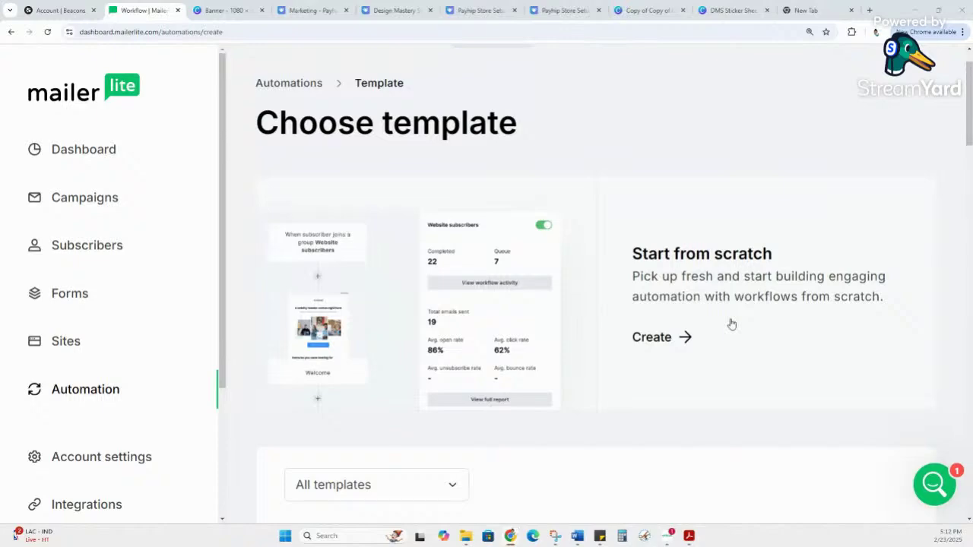
pyautogui.scroll(-4, 729, 323)
pyautogui.scroll(-3, 466, 322)
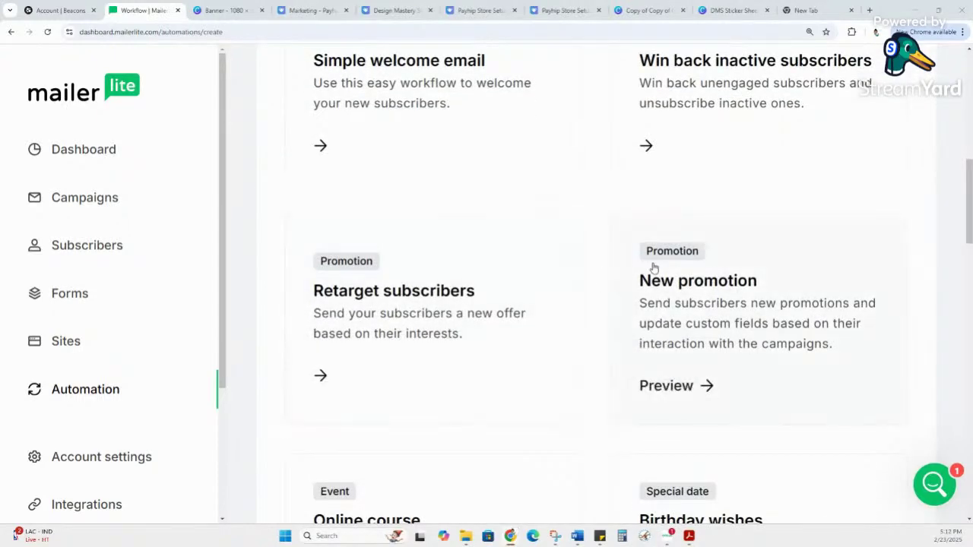
pyautogui.scroll(4, 654, 307)
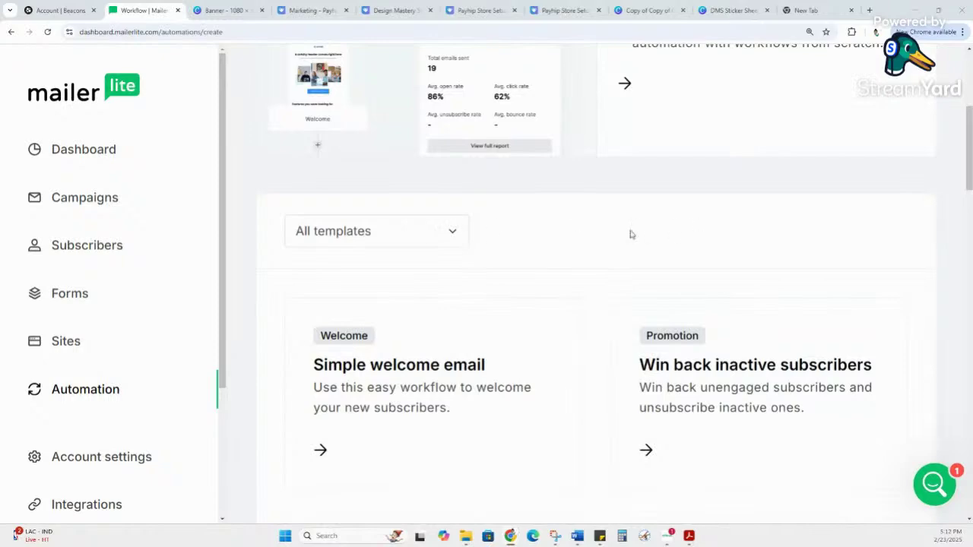
pyautogui.scroll(2, 470, 208)
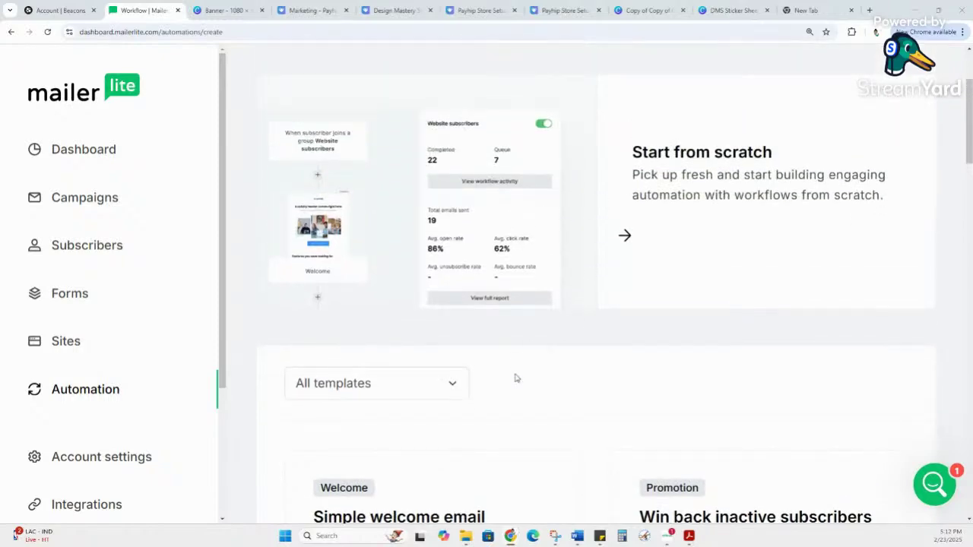
pyautogui.scroll(-9, 530, 370)
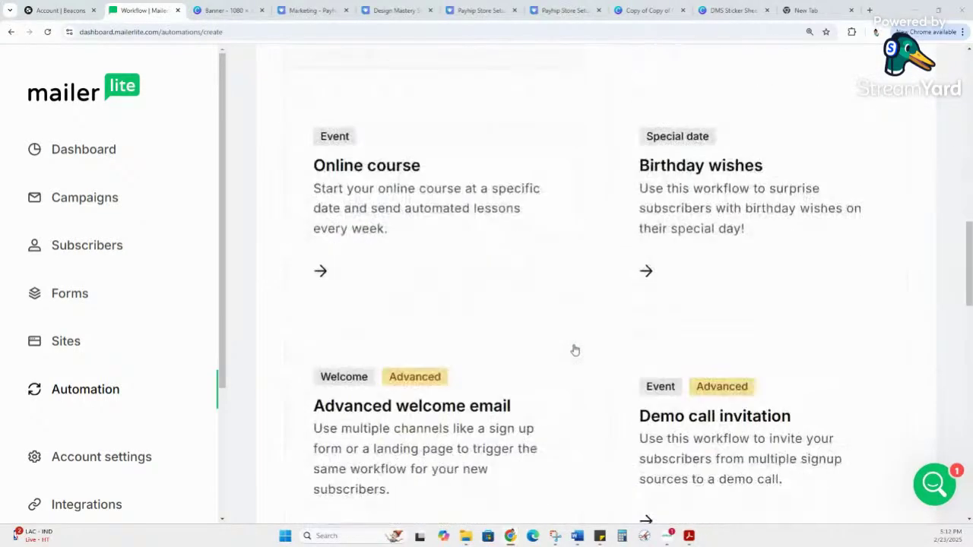
pyautogui.scroll(-4, 575, 348)
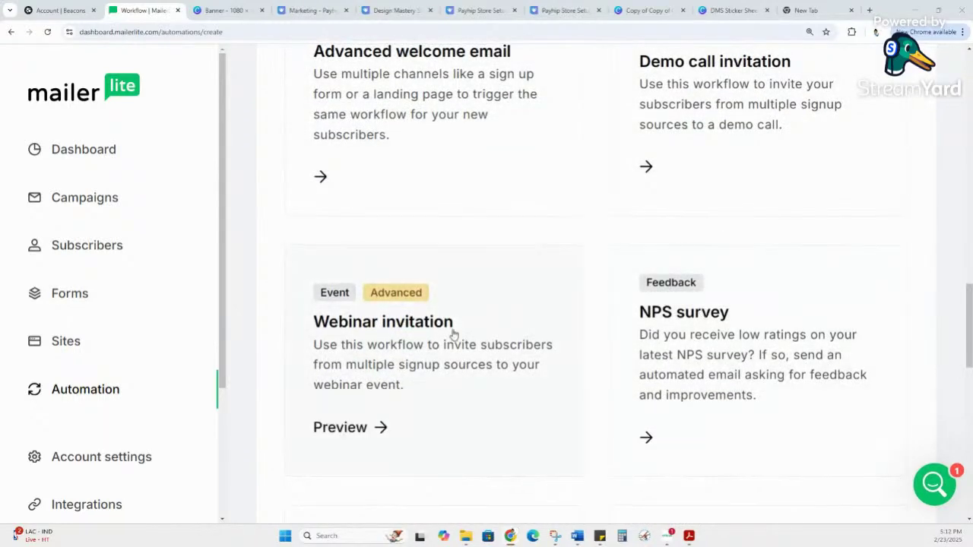
pyautogui.scroll(5, 470, 332)
pyautogui.moveTo(700, 389)
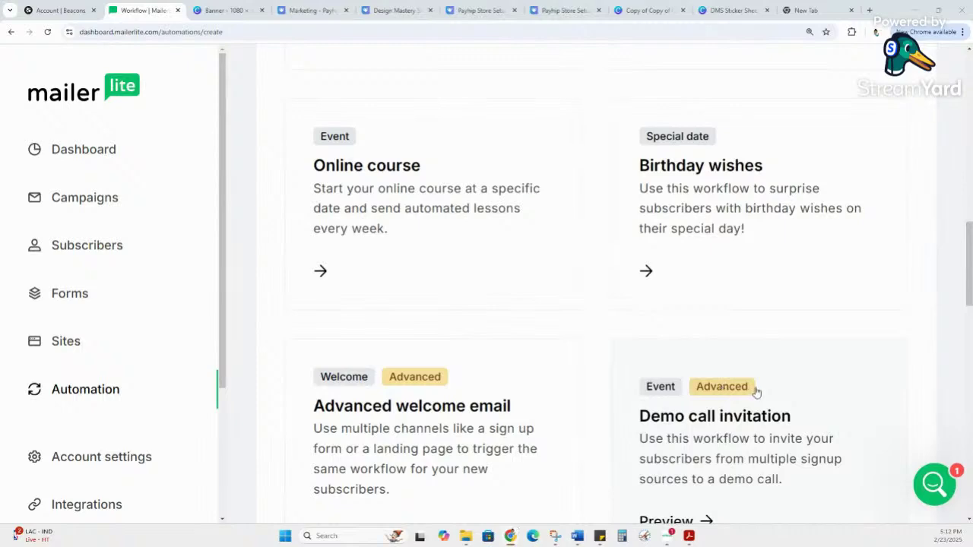
pyautogui.scroll(10, 748, 387)
pyautogui.scroll(2, 745, 380)
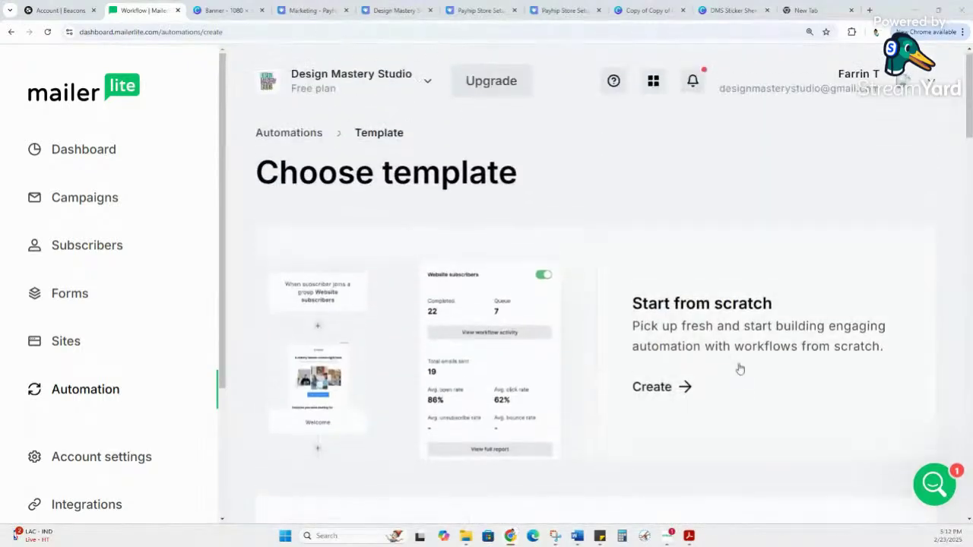
pyautogui.click(669, 388)
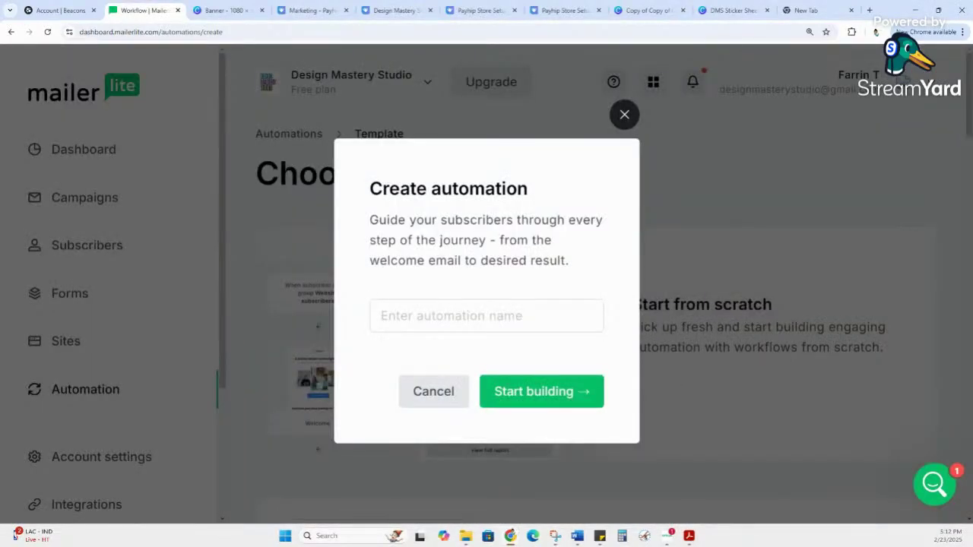
# Step: Name the new automation 'Payhip Store Setup Checklist' and start building its workflow
pyautogui.click(500, 315)
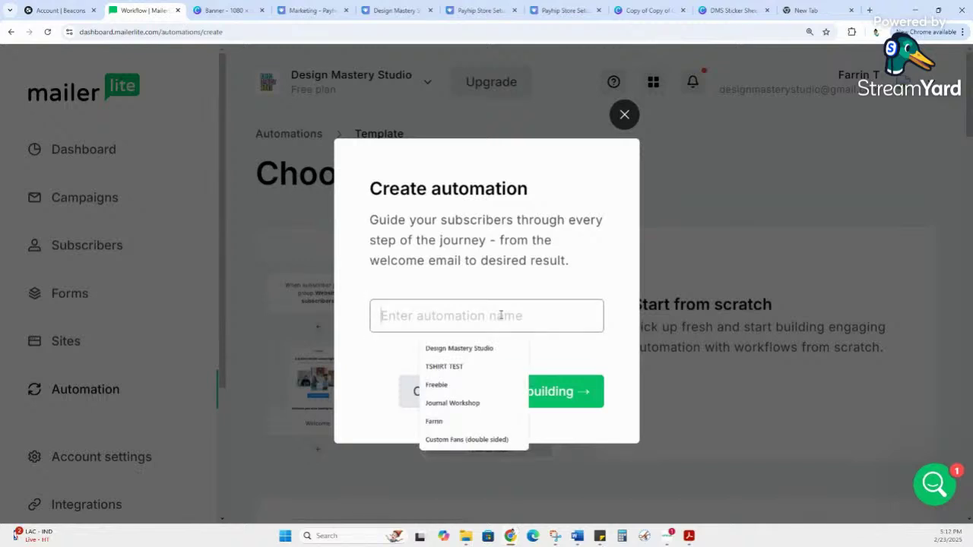
pyautogui.hotkey('ctrl', 'v')
pyautogui.press('Left')
pyautogui.press('Left')
pyautogui.press('Left')
pyautogui.press('Left')
pyautogui.press('Left')
pyautogui.press('Left')
pyautogui.press('Left')
pyautogui.press('Left')
pyautogui.press('Left')
pyautogui.press('Left')
pyautogui.press('Left')
pyautogui.press('Left')
pyautogui.press('Left')
pyautogui.press('Left')
pyautogui.press('Left')
pyautogui.press('Left')
pyautogui.press('Left')
pyautogui.press('Left')
pyautogui.press('Left')
pyautogui.press('Left')
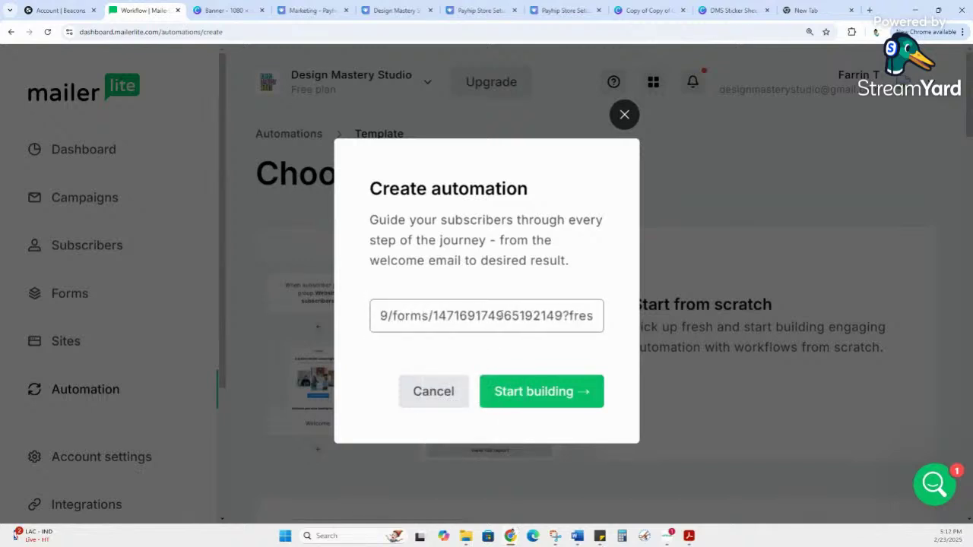
pyautogui.press('BackSpace')
pyautogui.press('BackSpace')
pyautogui.press('BackSpace')
pyautogui.press('BackSpace')
pyautogui.press('BackSpace')
pyautogui.press('BackSpace')
pyautogui.press('BackSpace')
pyautogui.press('BackSpace')
pyautogui.press('BackSpace')
pyautogui.press('BackSpace')
pyautogui.press('BackSpace')
pyautogui.press('BackSpace')
pyautogui.press('BackSpace')
pyautogui.press('BackSpace')
pyautogui.press('BackSpace')
pyautogui.press('BackSpace')
pyautogui.press('BackSpace')
pyautogui.press('BackSpace')
pyautogui.press('BackSpace')
pyautogui.press('BackSpace')
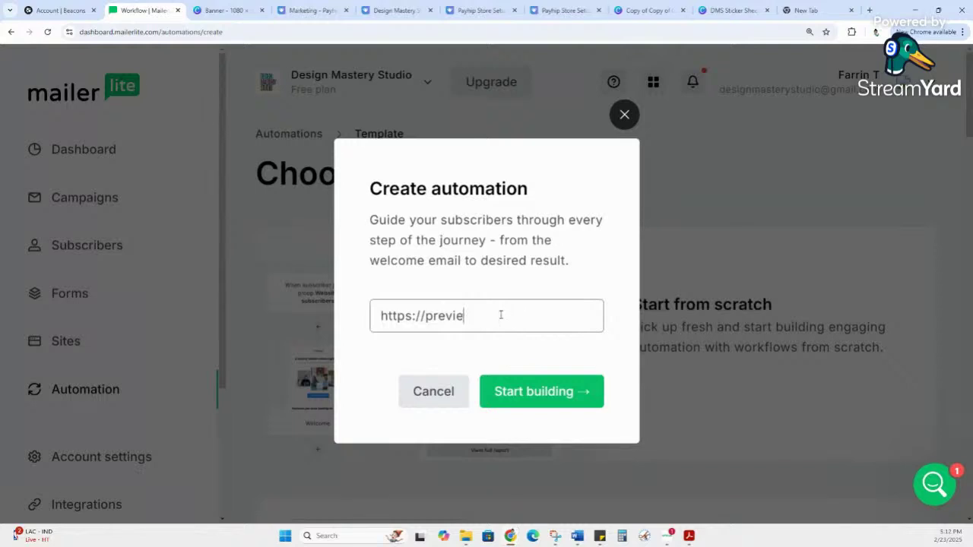
pyautogui.write('Payhip')
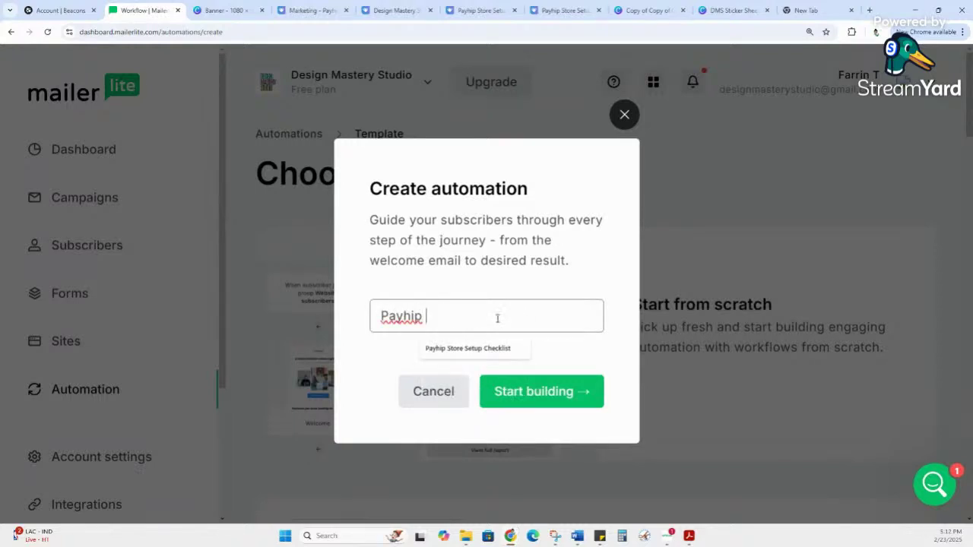
pyautogui.click(490, 353)
pyautogui.click(527, 397)
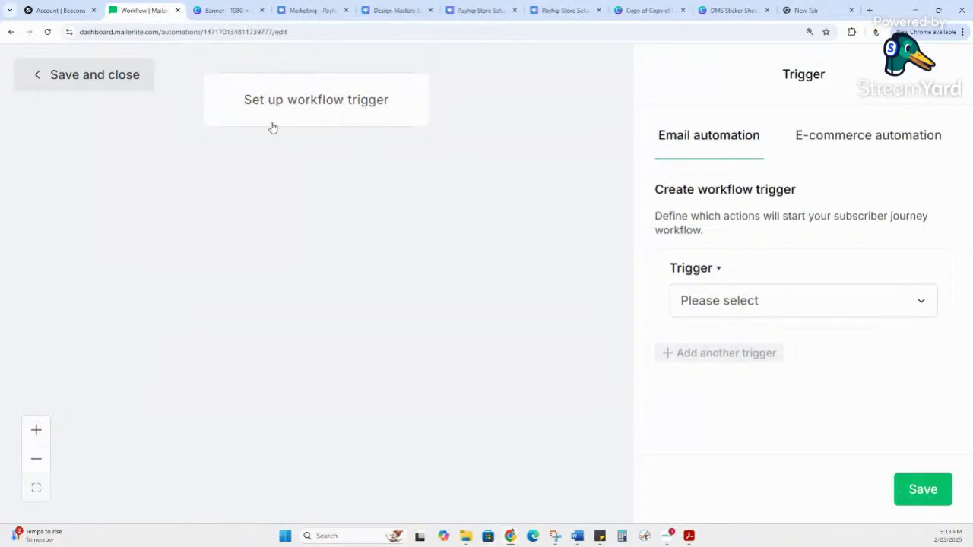
# Step: Set the trigger to 'When subscriber completes a form' using the Payhip Store Setup Checklist form
pyautogui.click(782, 301)
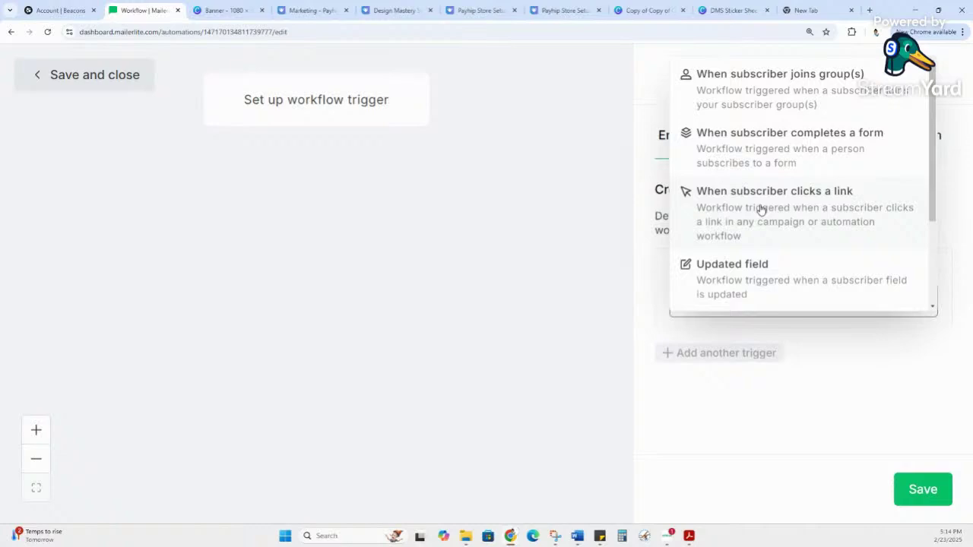
pyautogui.click(772, 145)
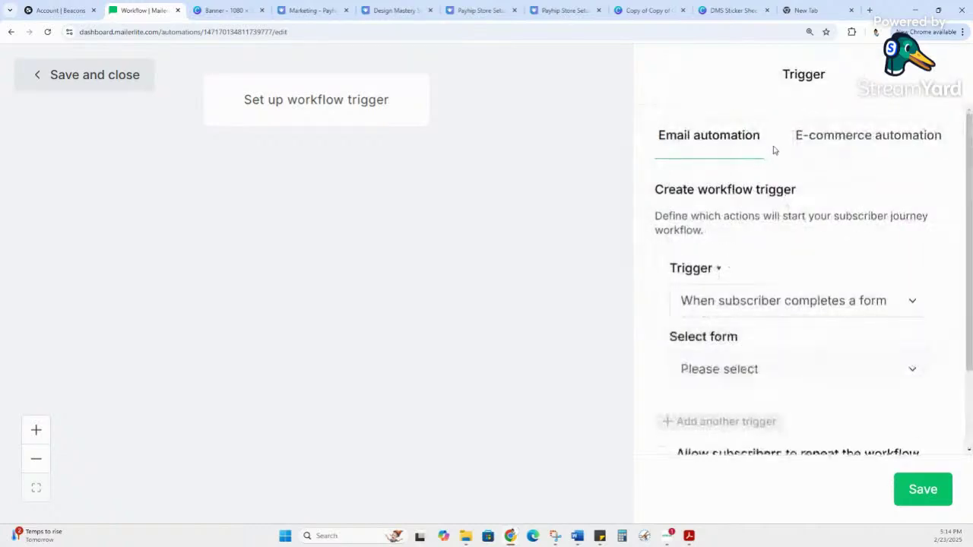
pyautogui.scroll(-2, 838, 187)
pyautogui.scroll(-2, 838, 187)
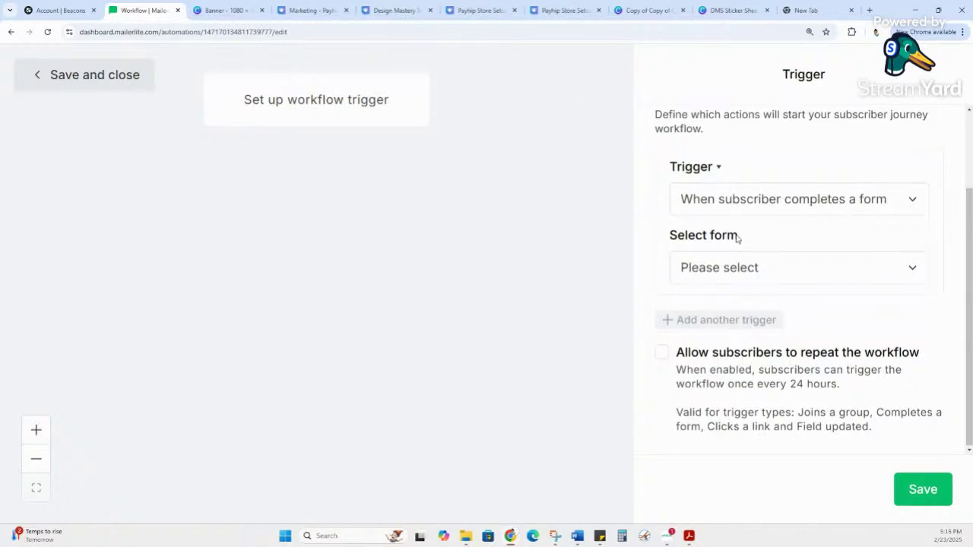
pyautogui.moveTo(749, 239); pyautogui.dragTo(683, 242)
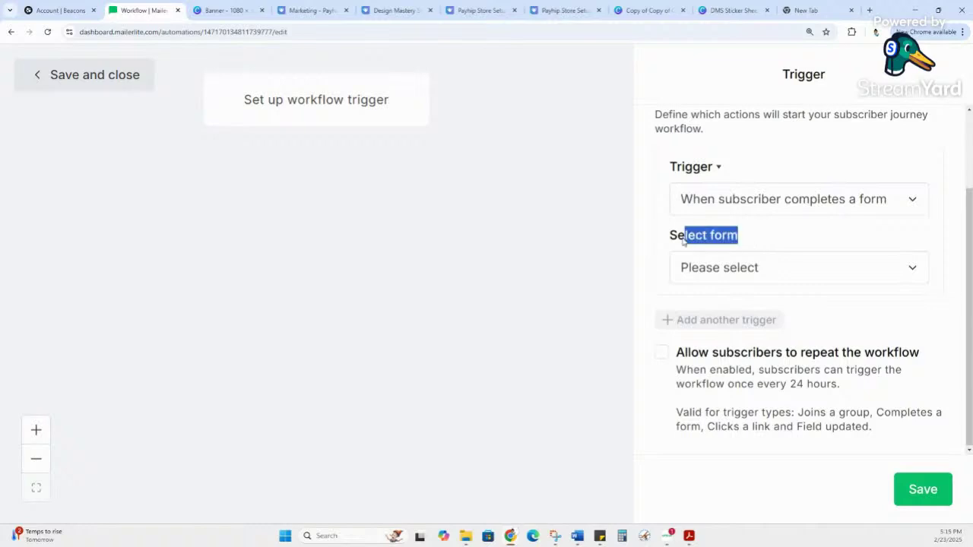
pyautogui.click(727, 265)
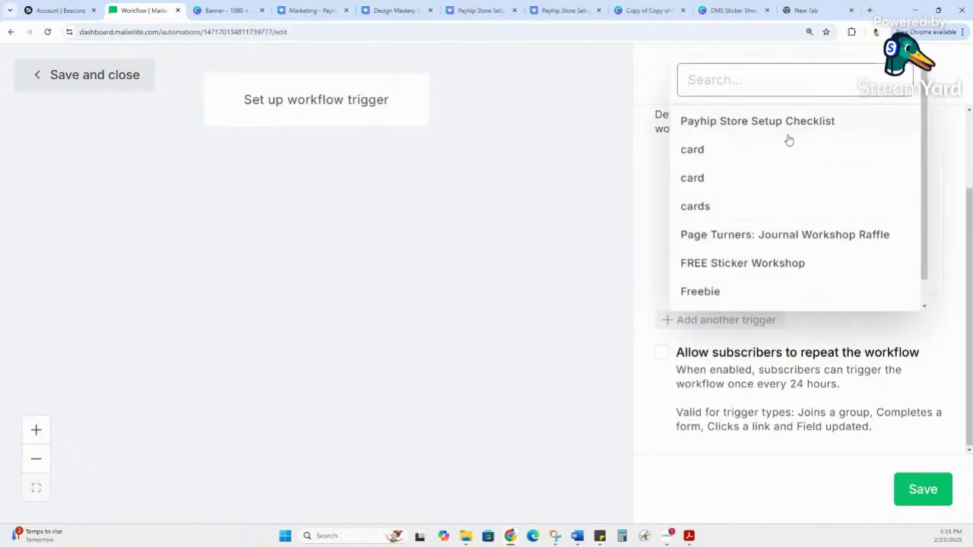
pyautogui.click(842, 123)
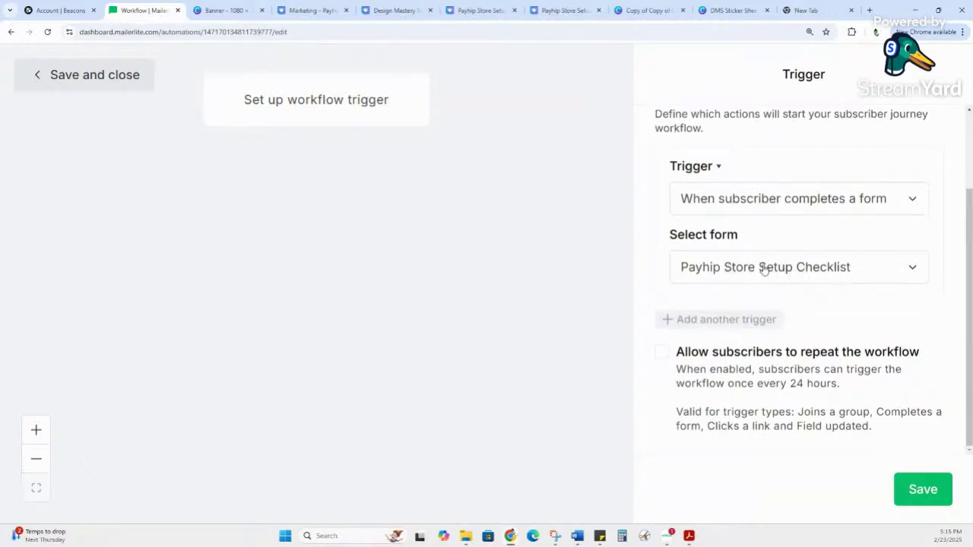
pyautogui.moveTo(677, 236); pyautogui.dragTo(786, 243)
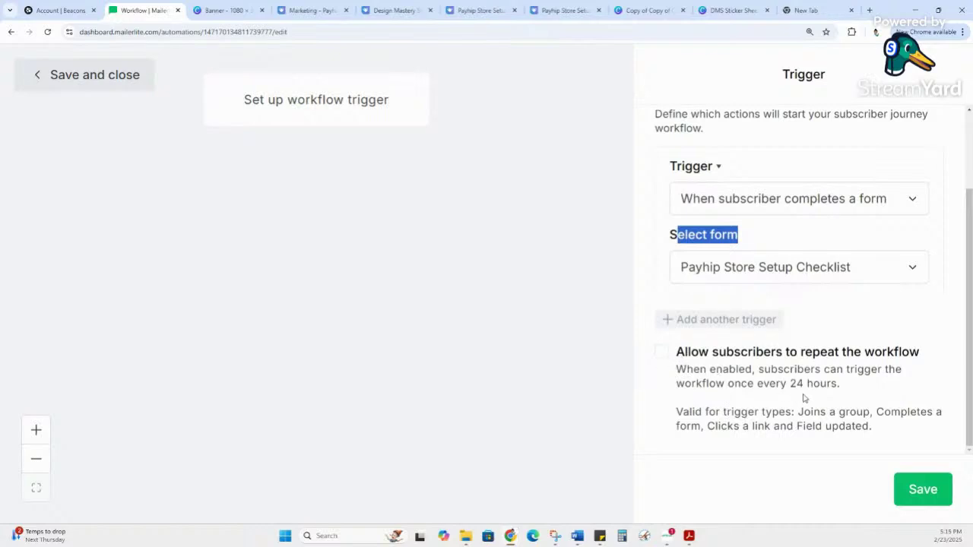
pyautogui.moveTo(795, 385)
pyautogui.mouseDown()
pyautogui.moveTo(877, 389)
pyautogui.moveTo(780, 385)
pyautogui.mouseUp()
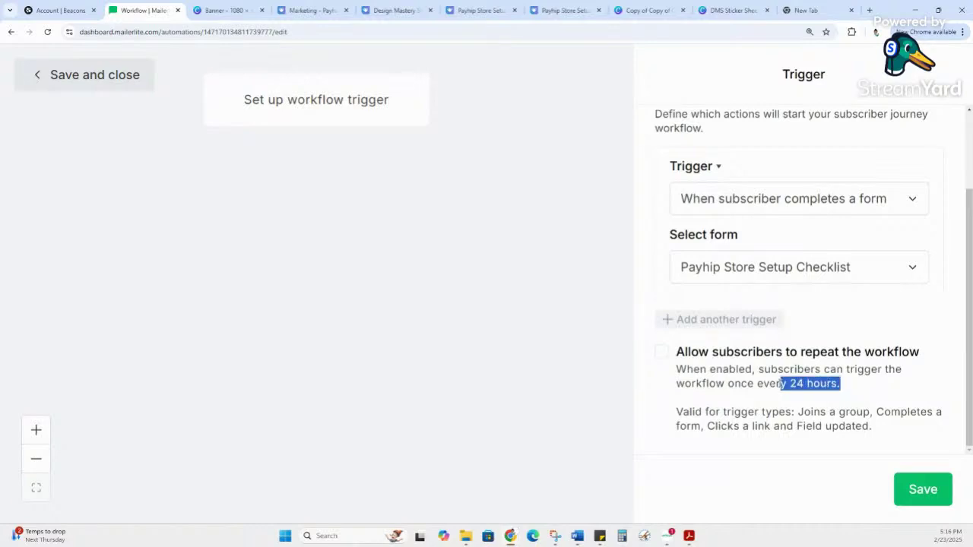
# Step: Save the form-completion trigger and add an Email step after it
pyautogui.click(915, 499)
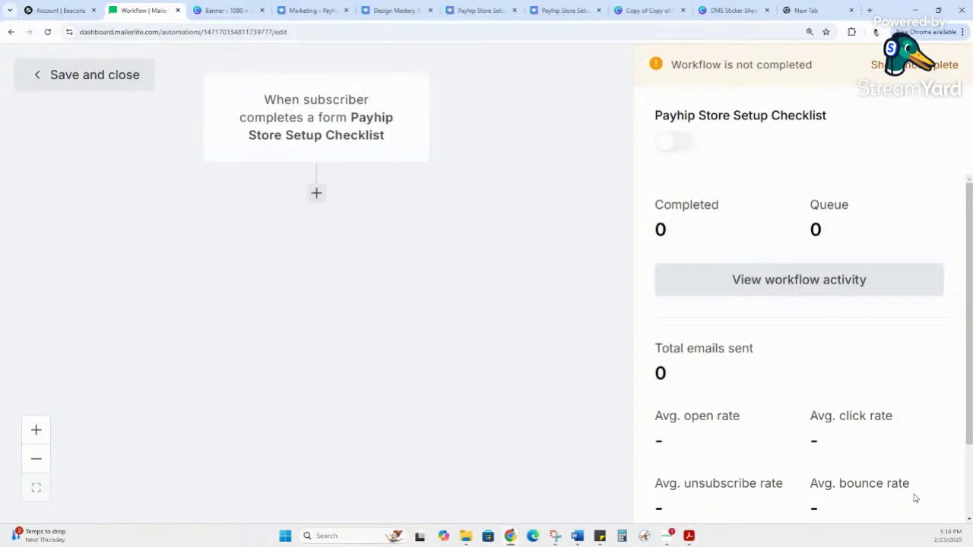
pyautogui.click(322, 197)
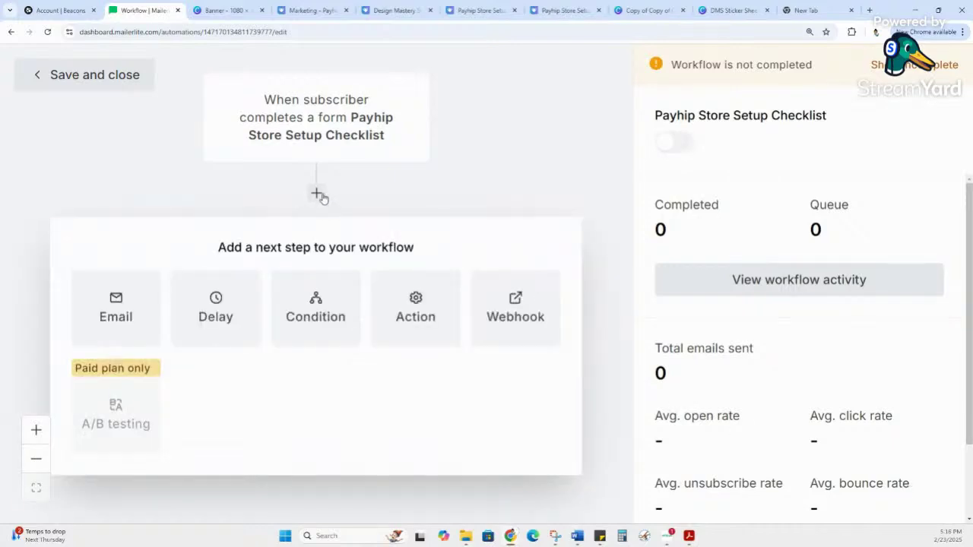
pyautogui.click(411, 166)
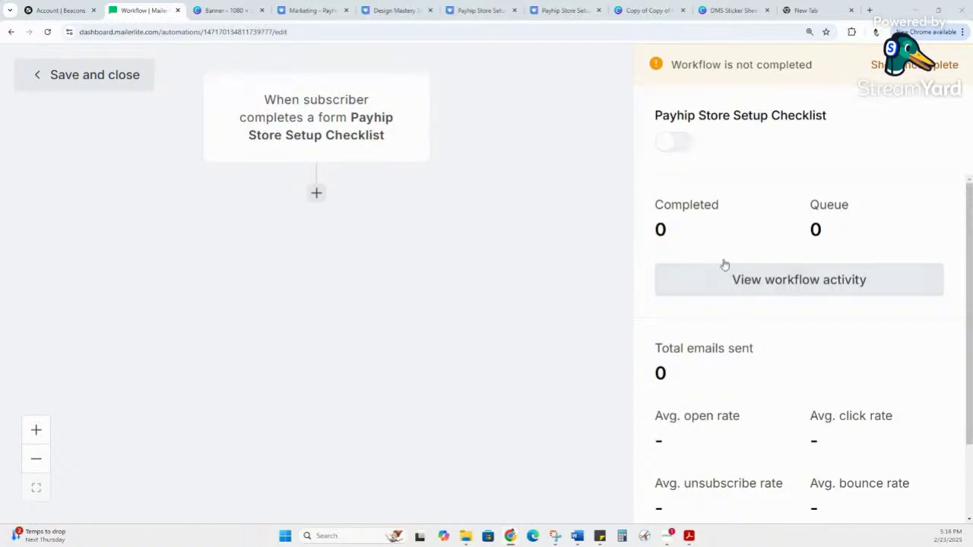
pyautogui.scroll(-2, 723, 263)
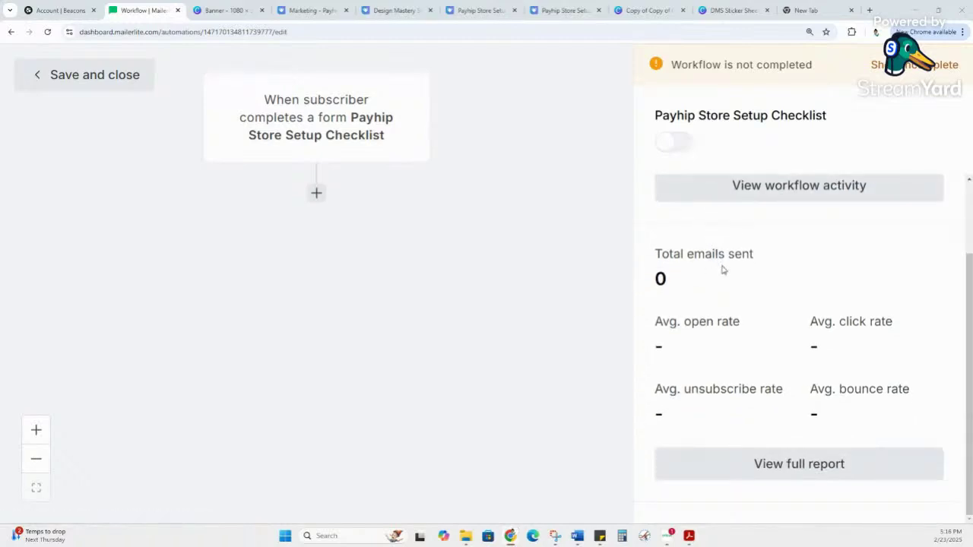
pyautogui.scroll(2, 725, 269)
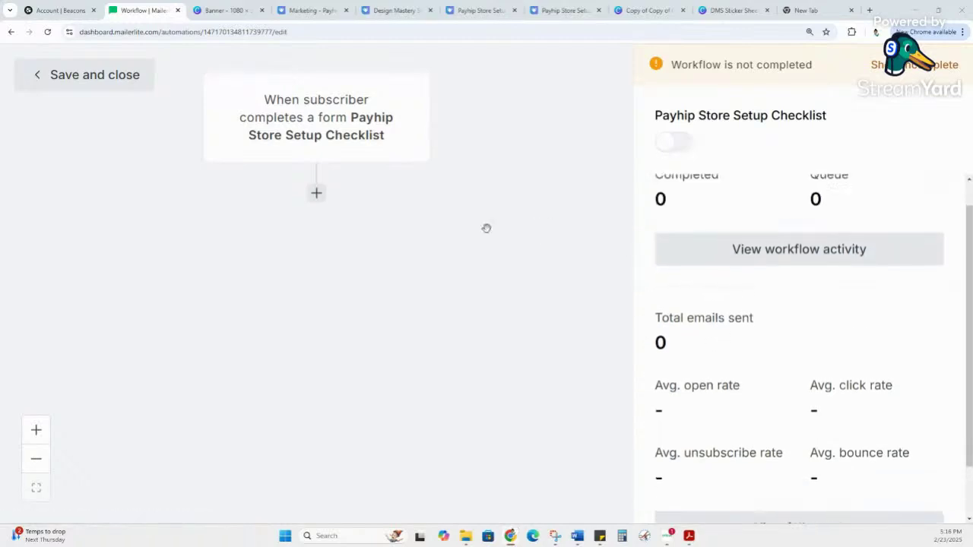
pyautogui.click(317, 196)
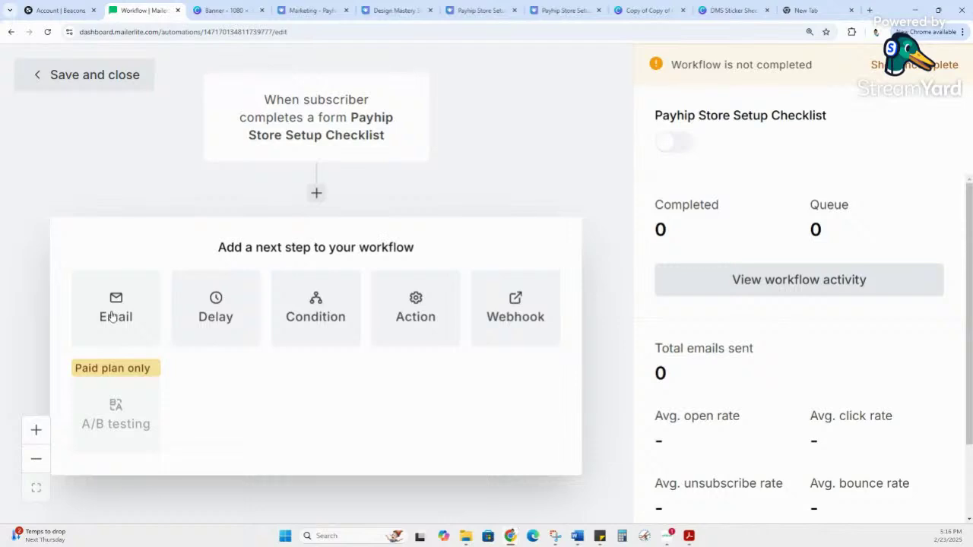
pyautogui.click(111, 316)
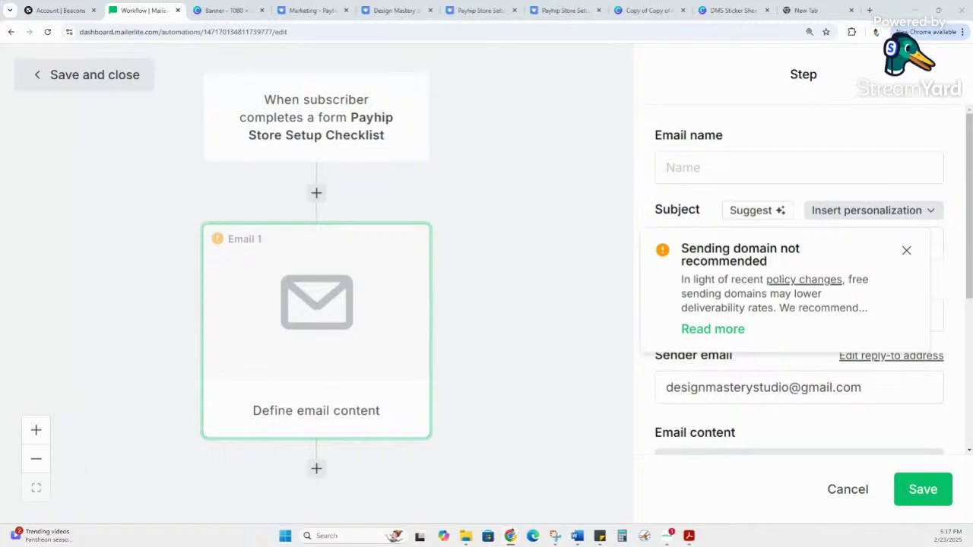
# Step: Copy the form name from the trigger card and paste it as Email 1's name
pyautogui.click(689, 168)
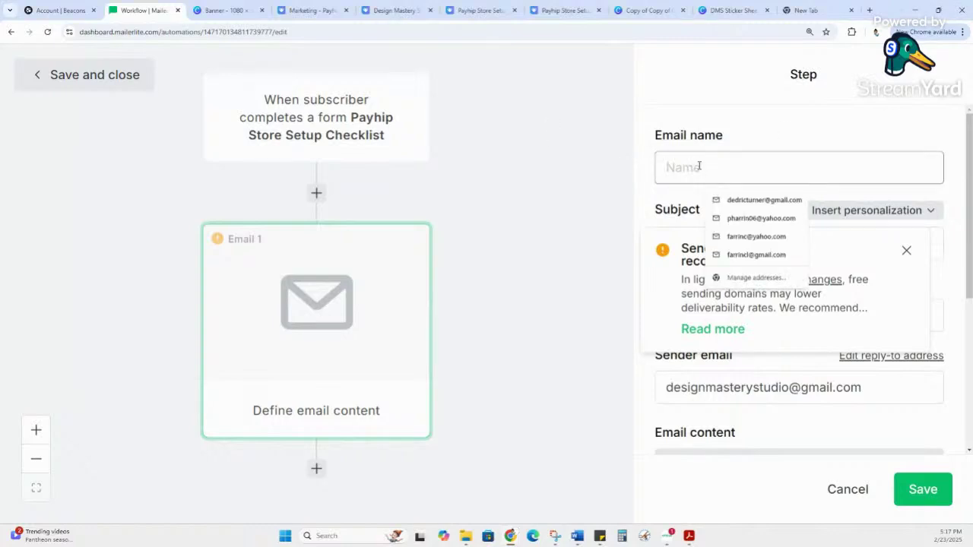
pyautogui.moveTo(351, 119); pyautogui.dragTo(401, 144)
pyautogui.hotkey('ctrl', 'c')
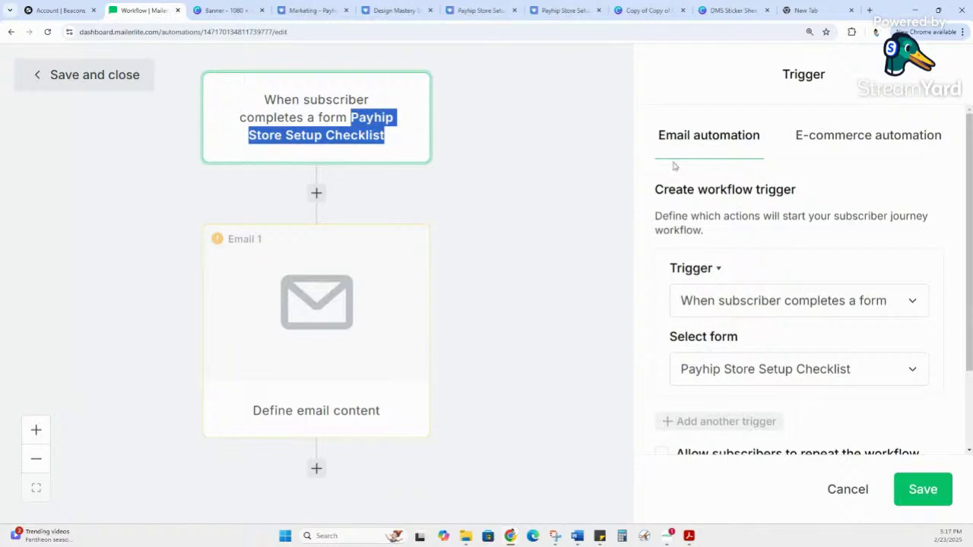
pyautogui.scroll(-2, 829, 198)
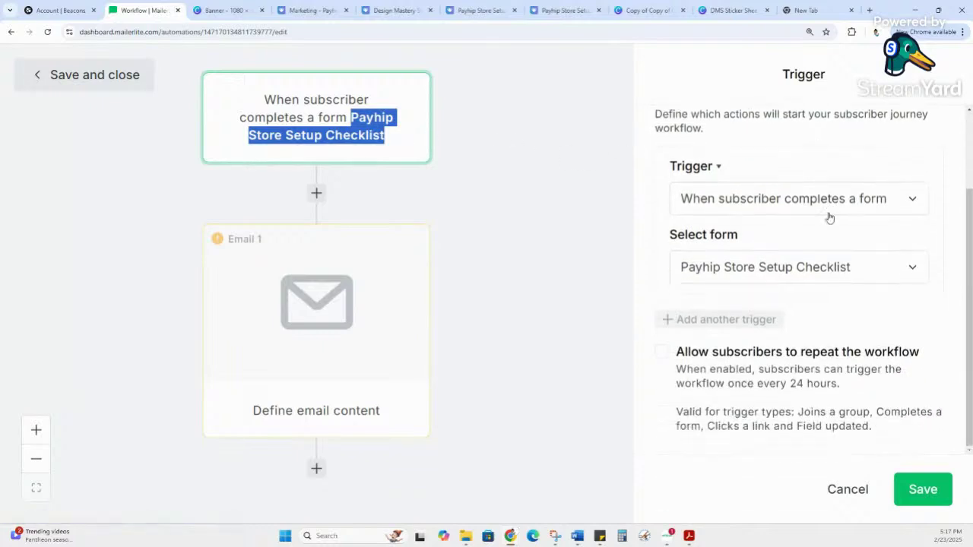
pyautogui.click(308, 281)
pyautogui.click(701, 161)
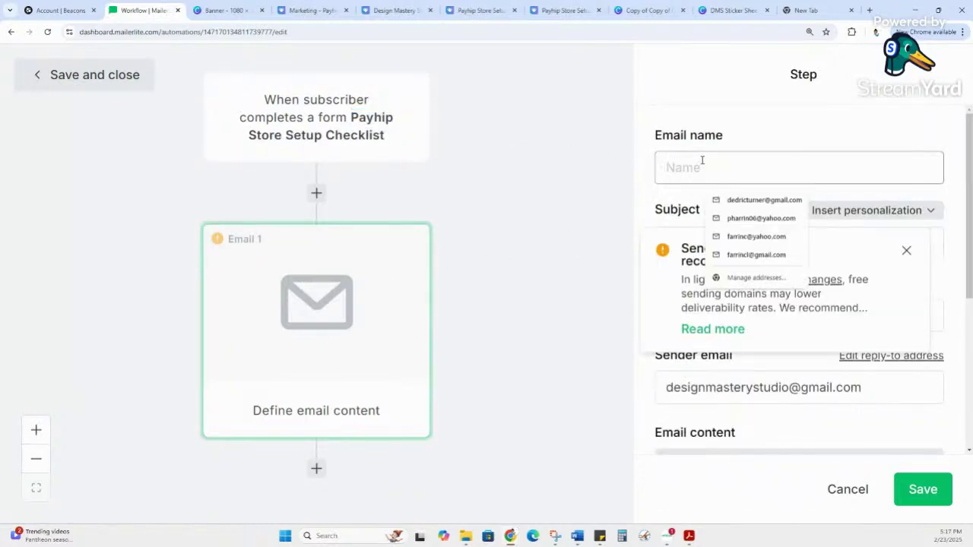
pyautogui.hotkey('ctrl', 'v')
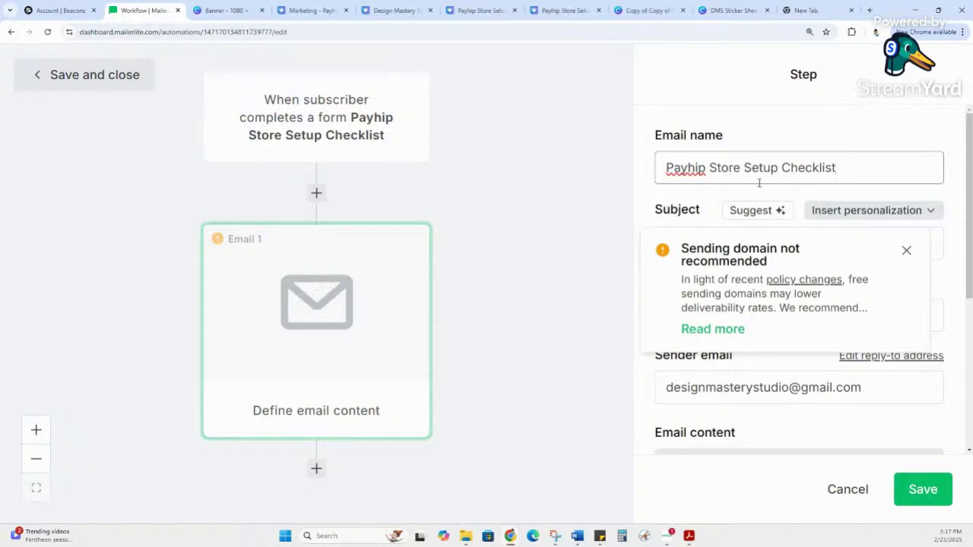
pyautogui.click(907, 254)
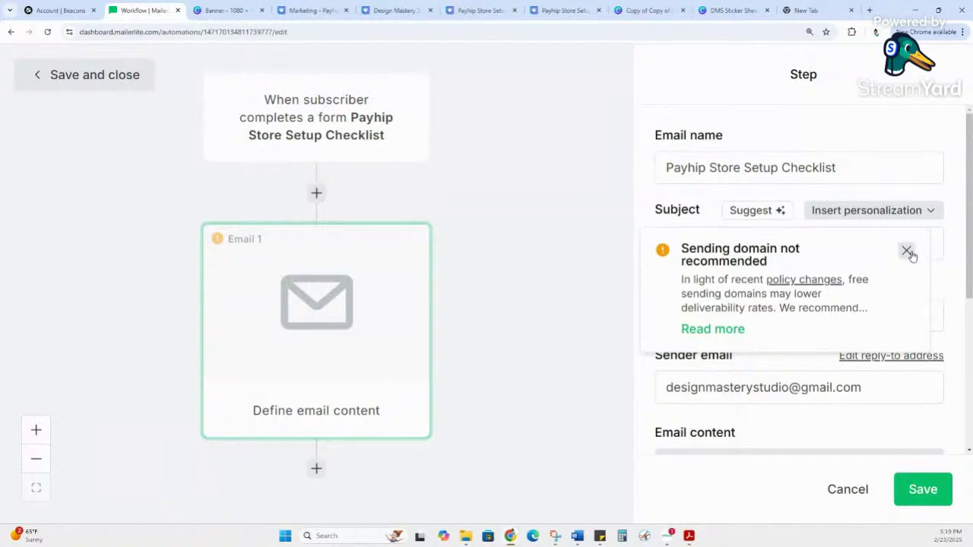
# Step: Dismiss the sending domain warning, focus the Subject field, and pull the ChatGPT tab into this window
pyautogui.click(907, 252)
pyautogui.click(745, 244)
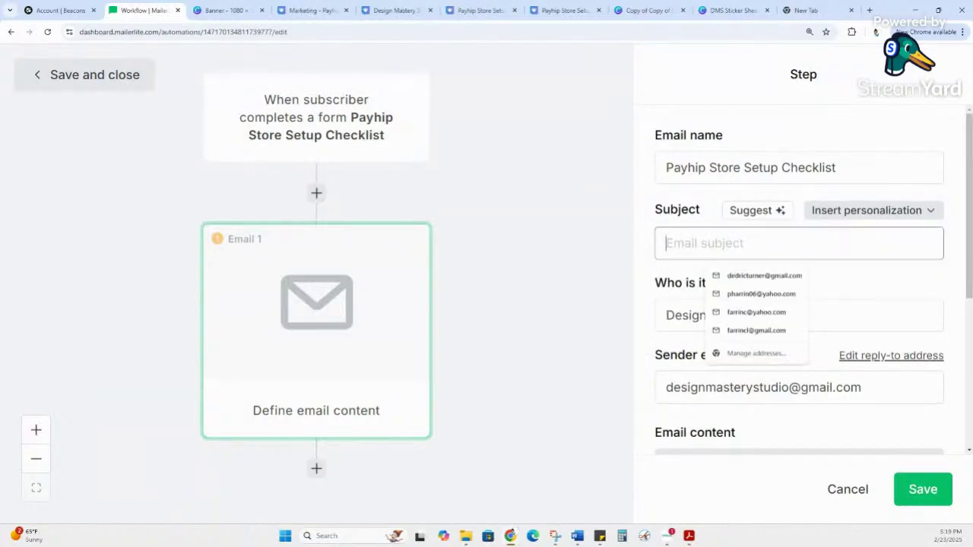
pyautogui.click(745, 243)
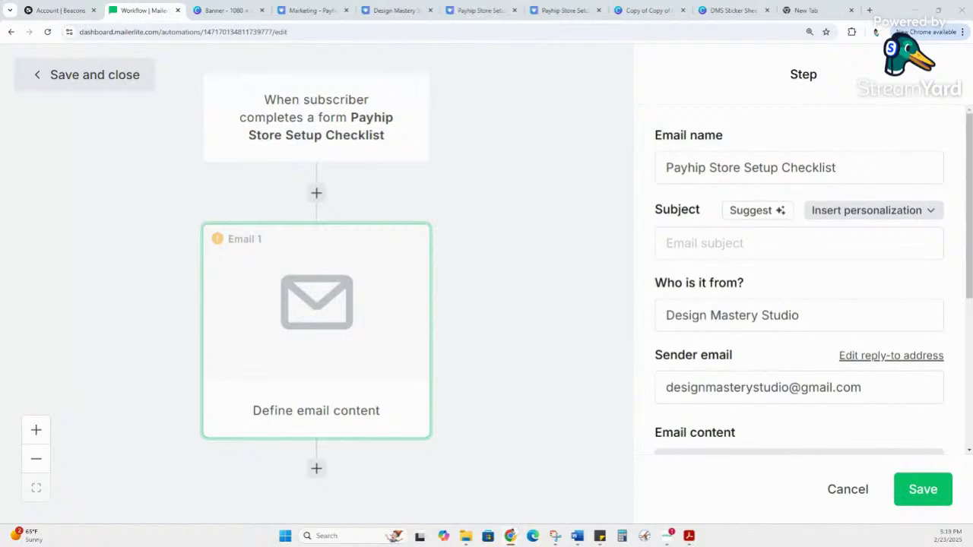
pyautogui.moveTo(972, 205); pyautogui.dragTo(760, 9)
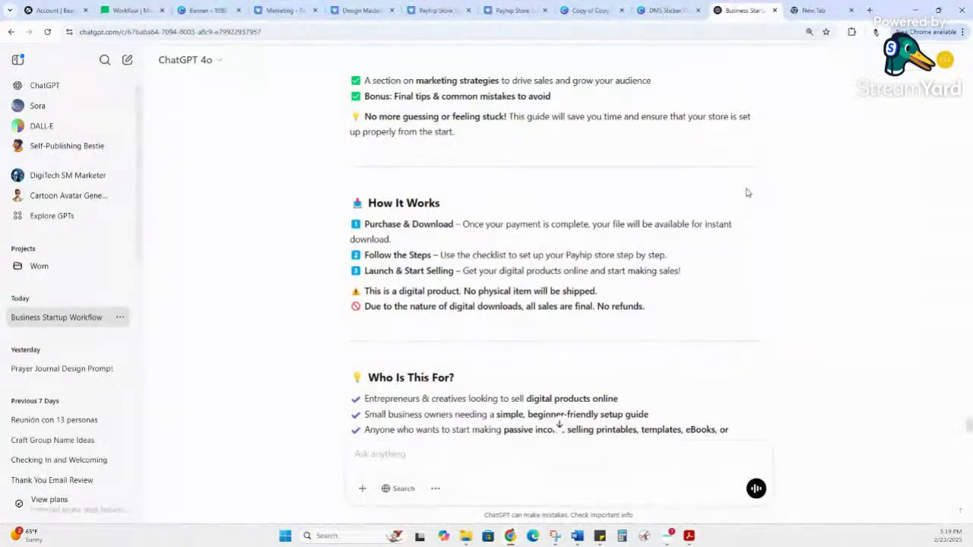
# Step: Ask ChatGPT to 'create an email for new subs'
pyautogui.scroll(10, 608, 194)
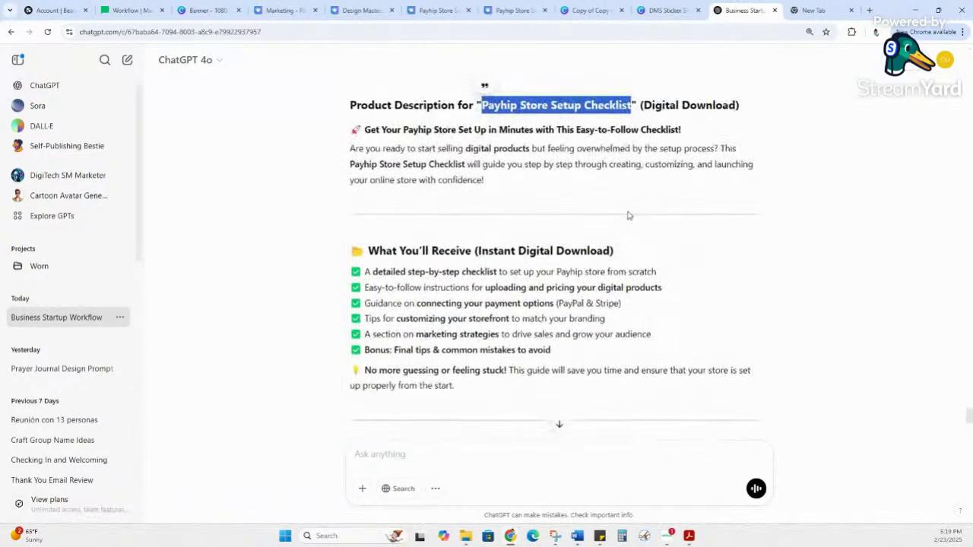
pyautogui.scroll(2, 628, 216)
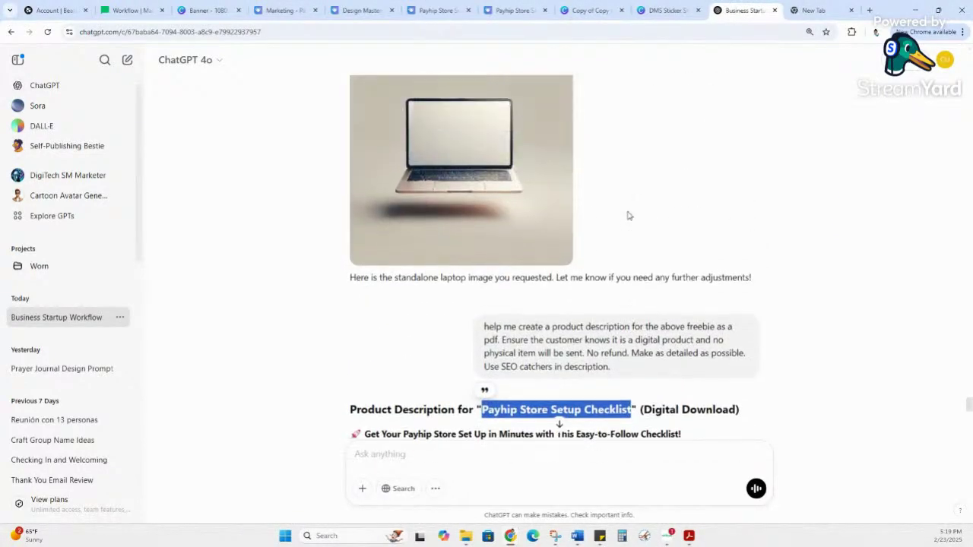
pyautogui.scroll(-5, 634, 220)
pyautogui.scroll(-1, 641, 224)
pyautogui.scroll(2, 651, 219)
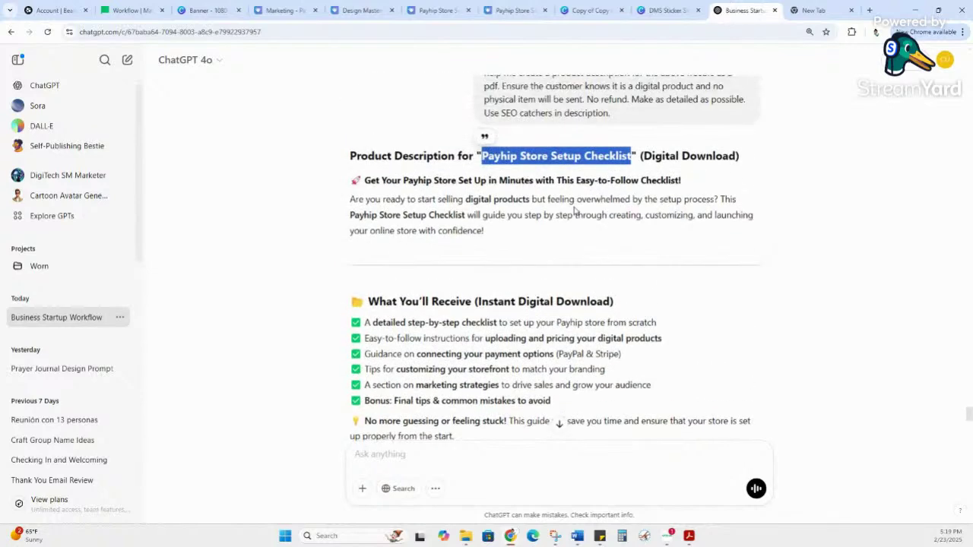
pyautogui.scroll(1, 501, 171)
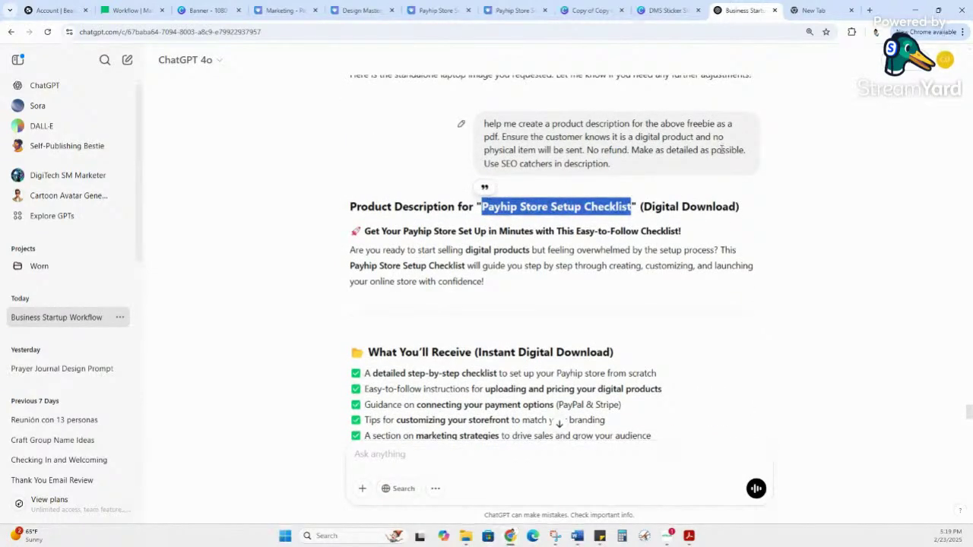
pyautogui.scroll(-4, 715, 184)
pyautogui.scroll(-2, 716, 184)
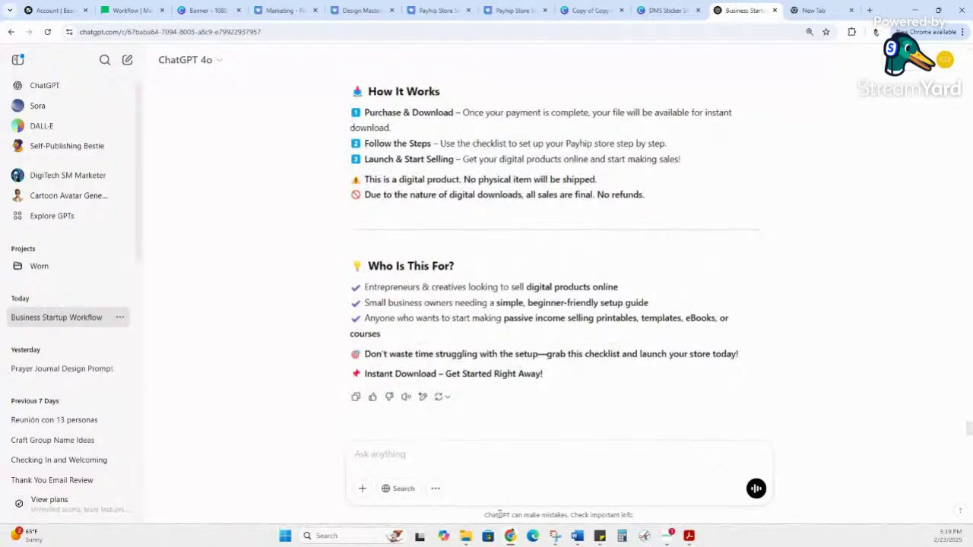
pyautogui.click(482, 457)
pyautogui.write('create a n email dfor')
pyautogui.press('BackSpace')
pyautogui.press('BackSpace')
pyautogui.press('BackSpace')
pyautogui.press('BackSpace')
pyautogui.press('BackSpace')
pyautogui.write('for new sub')
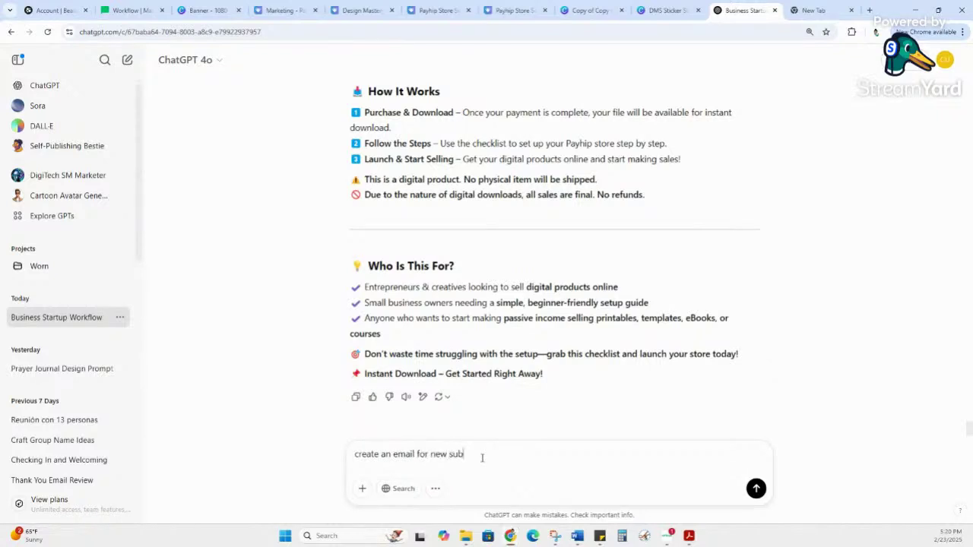
pyautogui.write('s')
pyautogui.press('Return')
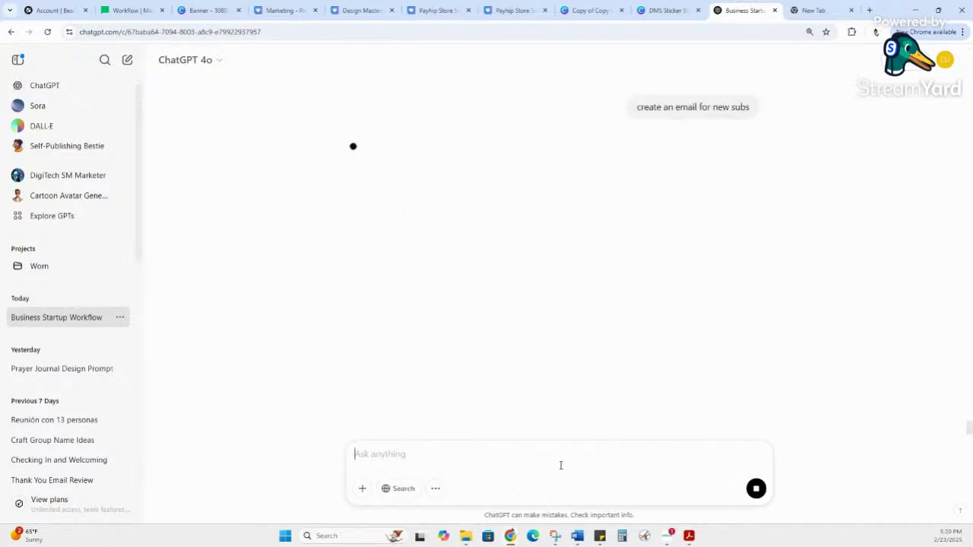
# Step: Type a follow-up asking for a friendly, kind and fun tone, then close the ChatGPT tab
pyautogui.write('tone f')
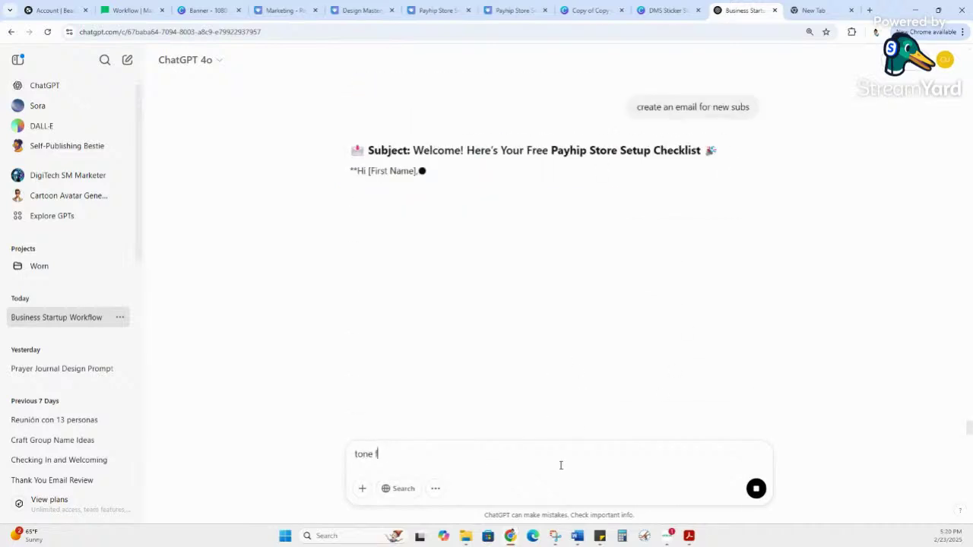
pyautogui.write('riendly and kins')
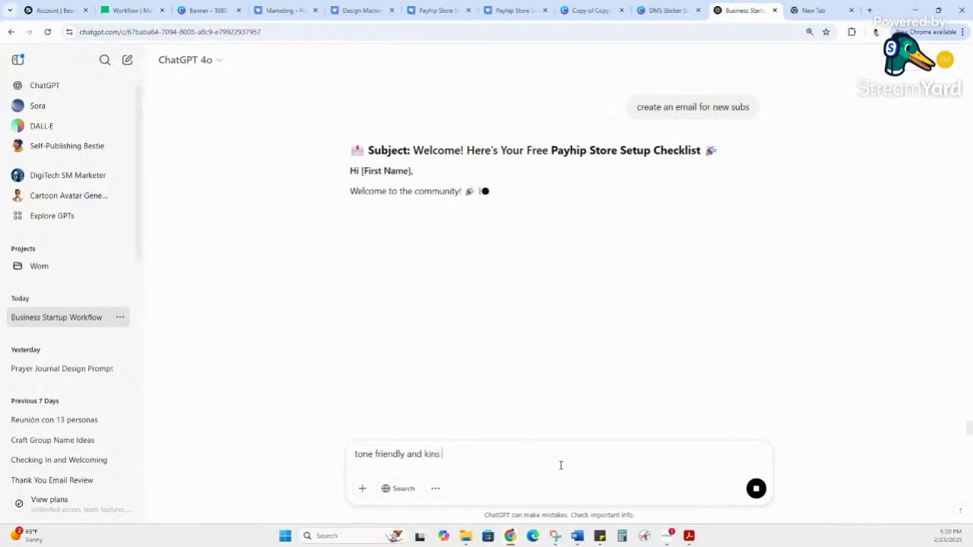
pyautogui.press('BackSpace')
pyautogui.write('d and')
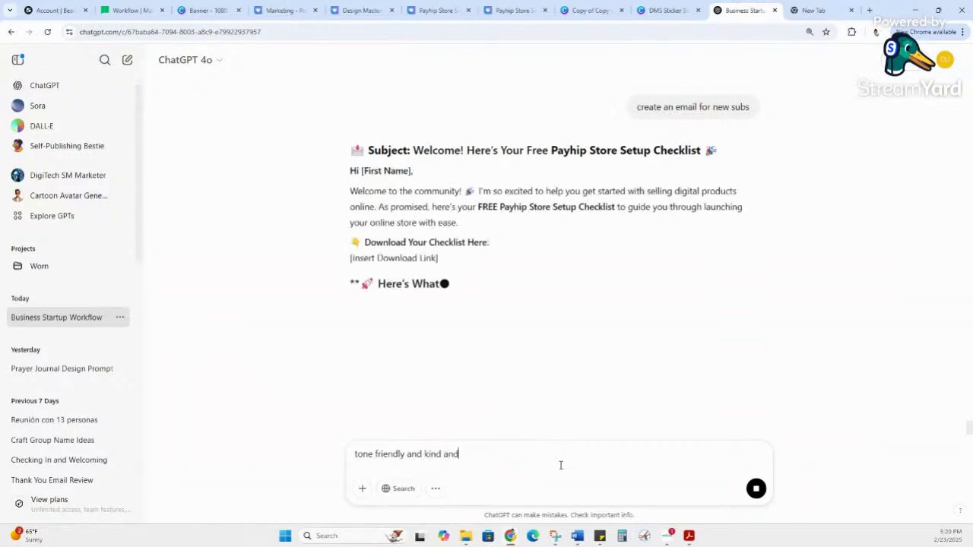
pyautogui.write(' fun')
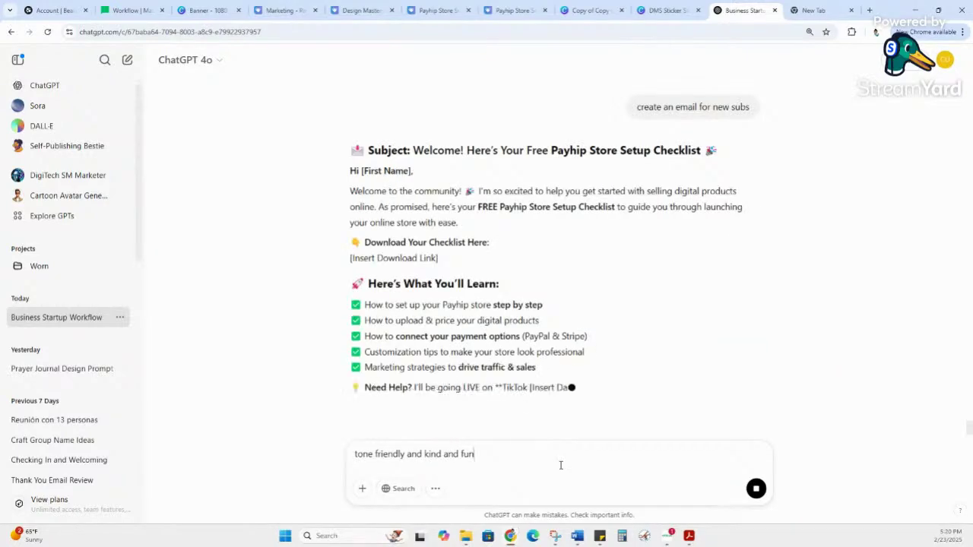
pyautogui.scroll(-1, 660, 423)
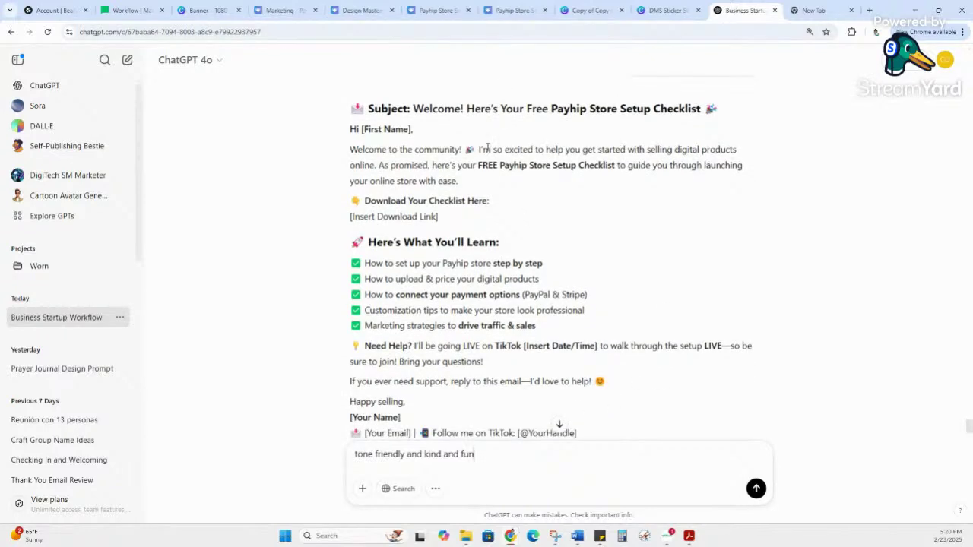
pyautogui.middleClick(737, 10)
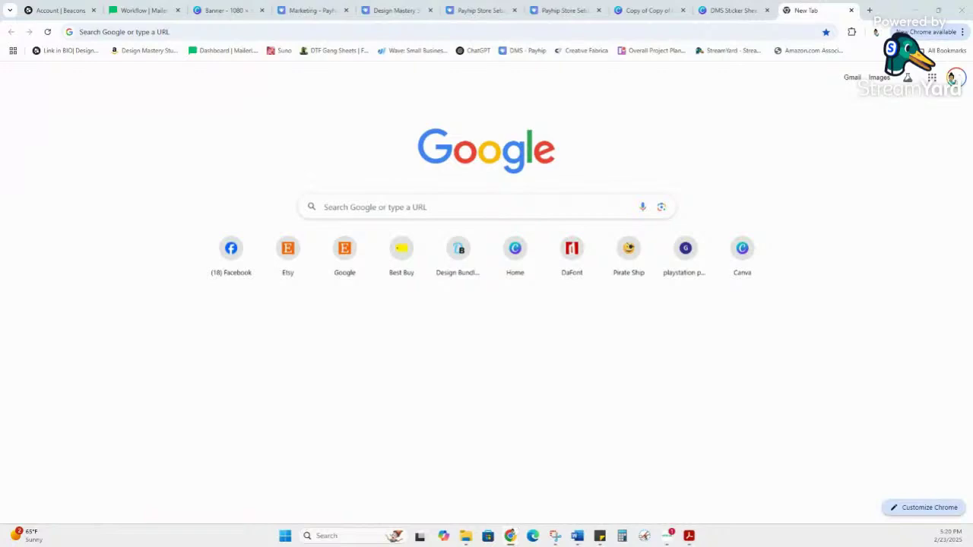
# Step: Return to the Workflow | MailerLite tab showing Email 1's settings
pyautogui.click(130, 15)
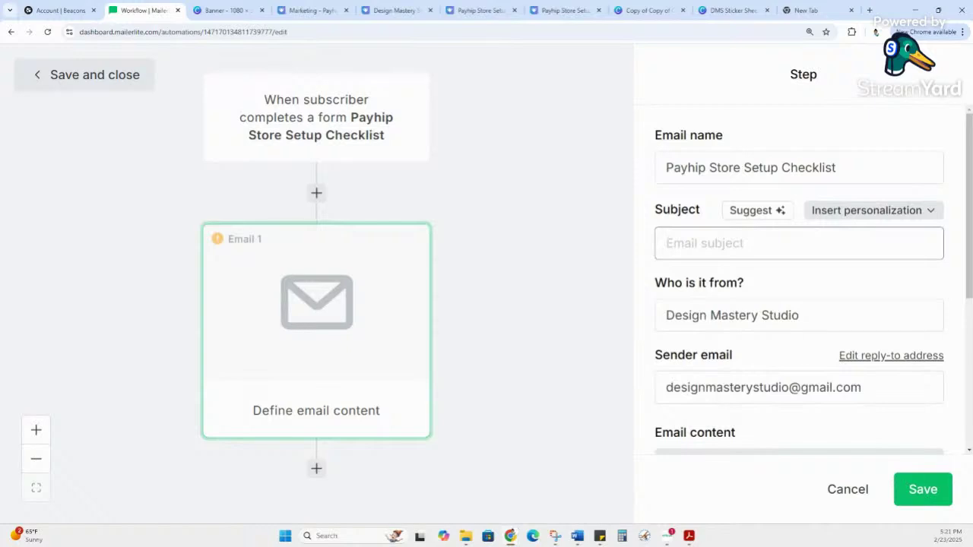
# Step: Paste 'Welcome! Here's Your Free Payhip Store Setup Checklist' as the Email 1 subject line
pyautogui.click(713, 241)
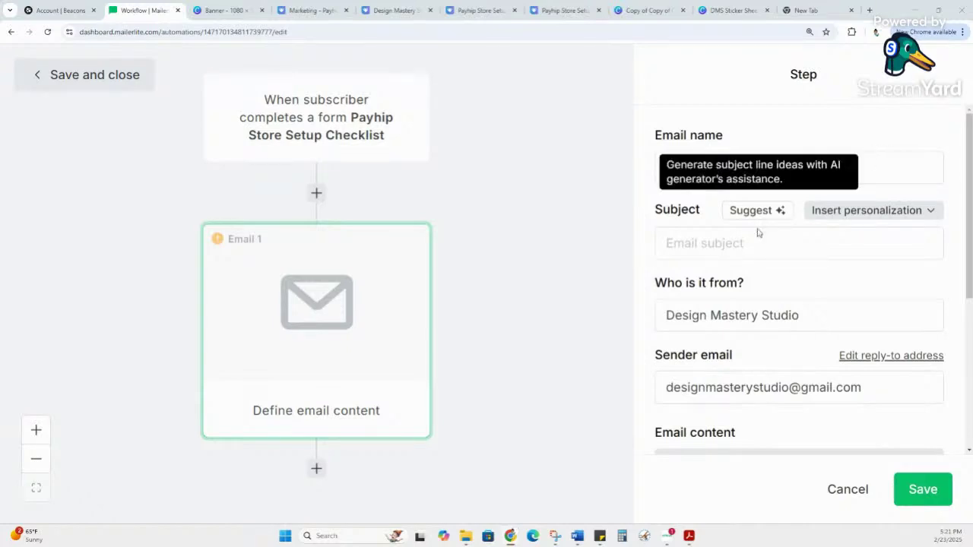
pyautogui.click(751, 243)
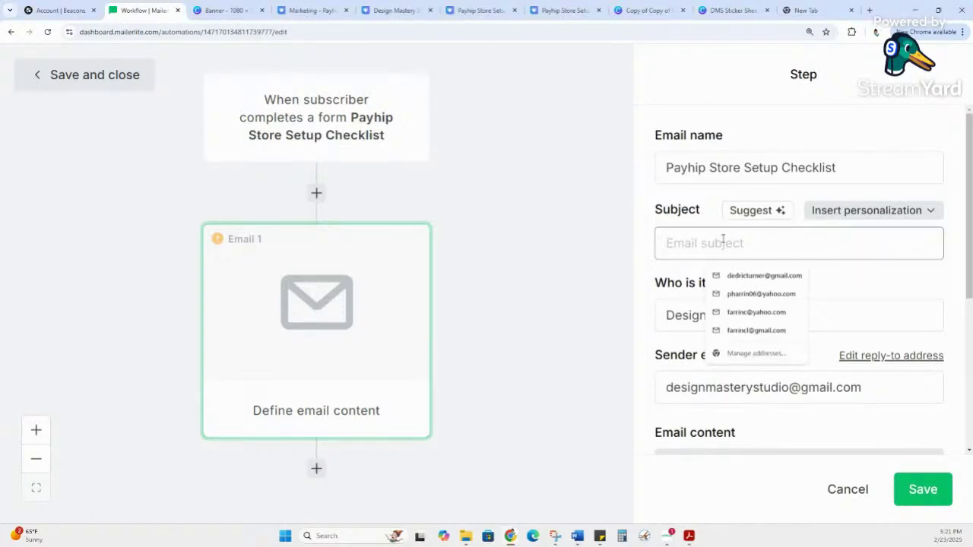
pyautogui.write("Here's Your Free Payhip Store Setup Checklist")
pyautogui.moveTo(831, 246); pyautogui.dragTo(671, 256)
pyautogui.moveTo(803, 243); pyautogui.dragTo(967, 251)
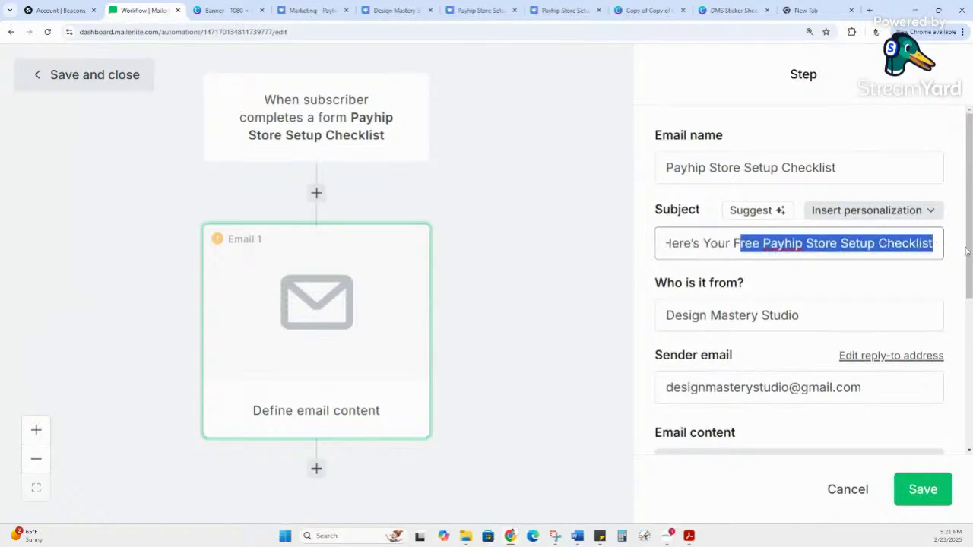
pyautogui.click(847, 251)
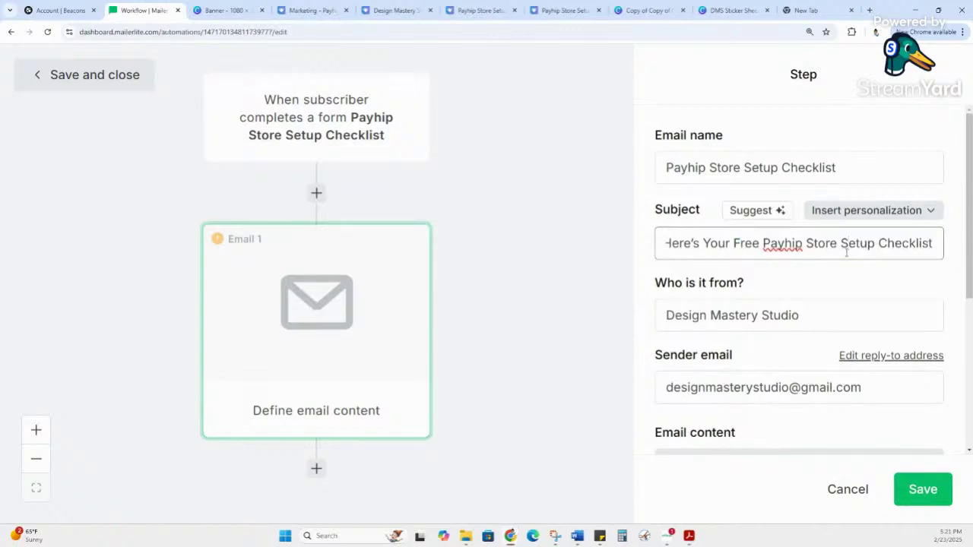
pyautogui.scroll(-2, 851, 243)
pyautogui.click(848, 215)
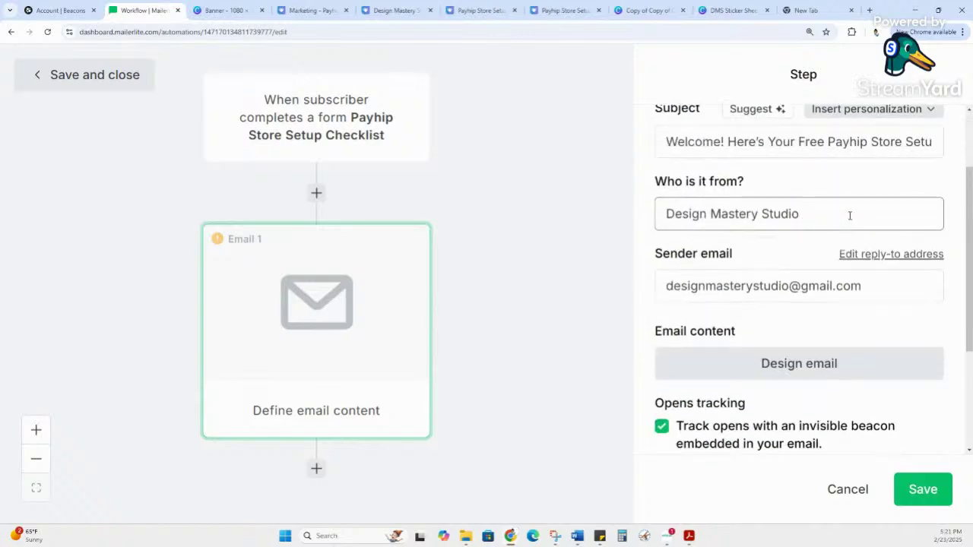
# Step: Prefix the sender name with the owner's first name and a '|' separator, then review the sender address
pyautogui.click(665, 216)
pyautogui.write('Farrin |')
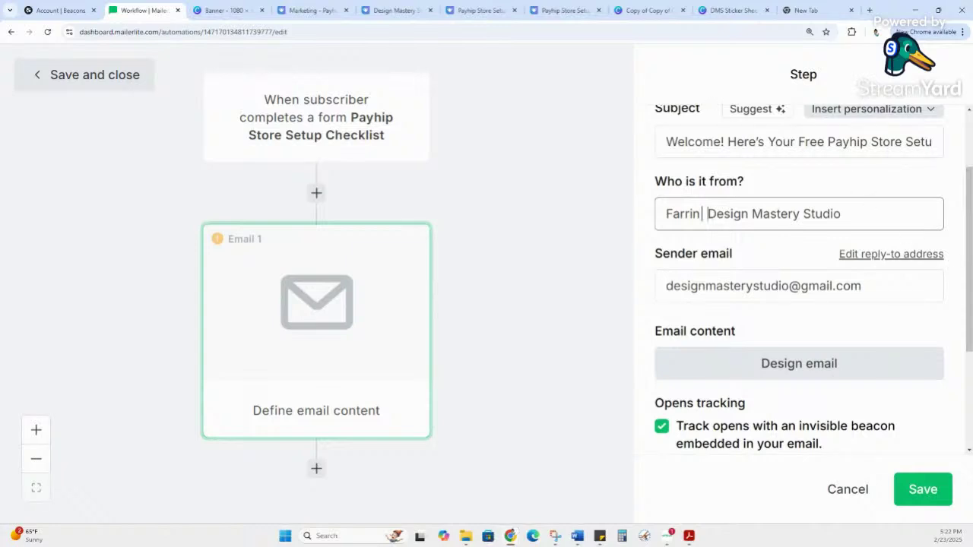
pyautogui.click(844, 213)
pyautogui.scroll(-1, 845, 213)
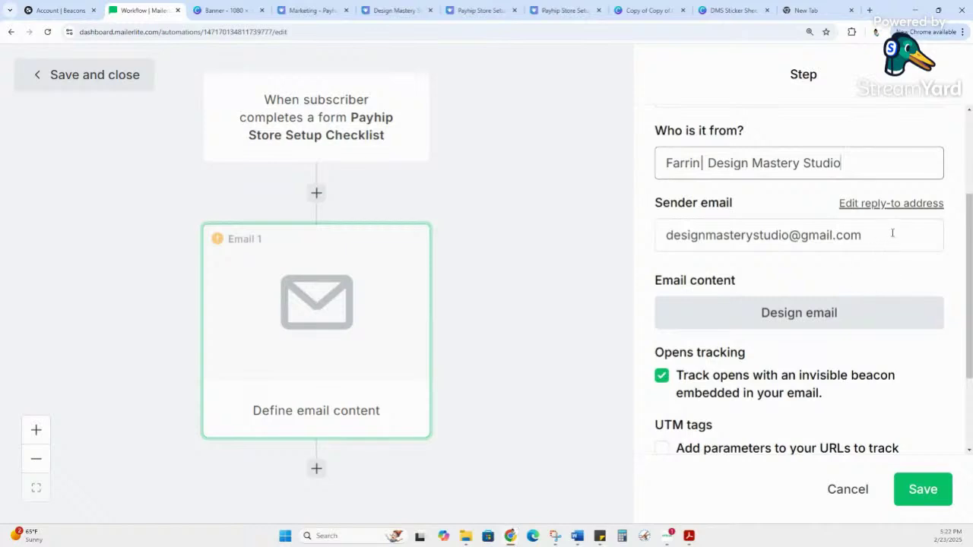
pyautogui.moveTo(892, 232); pyautogui.dragTo(656, 239)
pyautogui.click(802, 236)
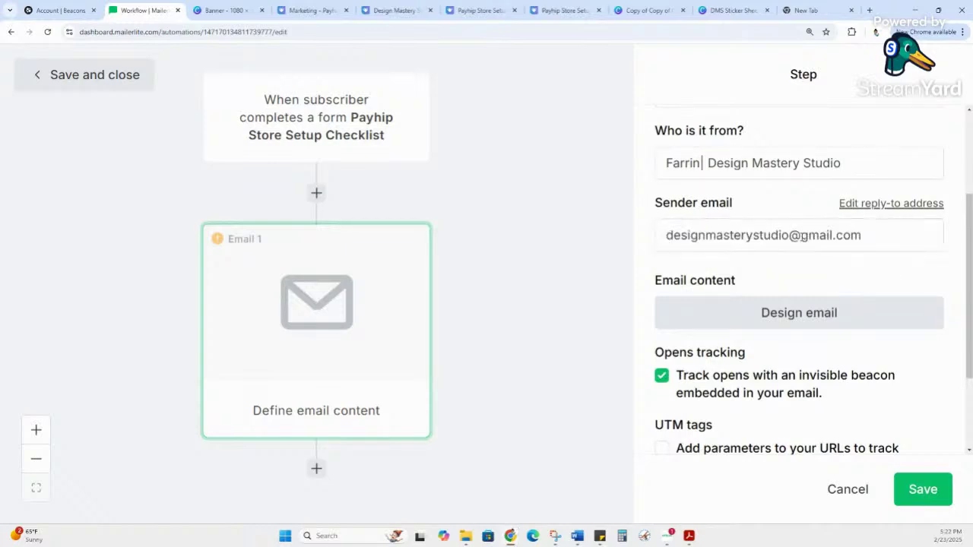
pyautogui.moveTo(801, 237); pyautogui.dragTo(834, 236)
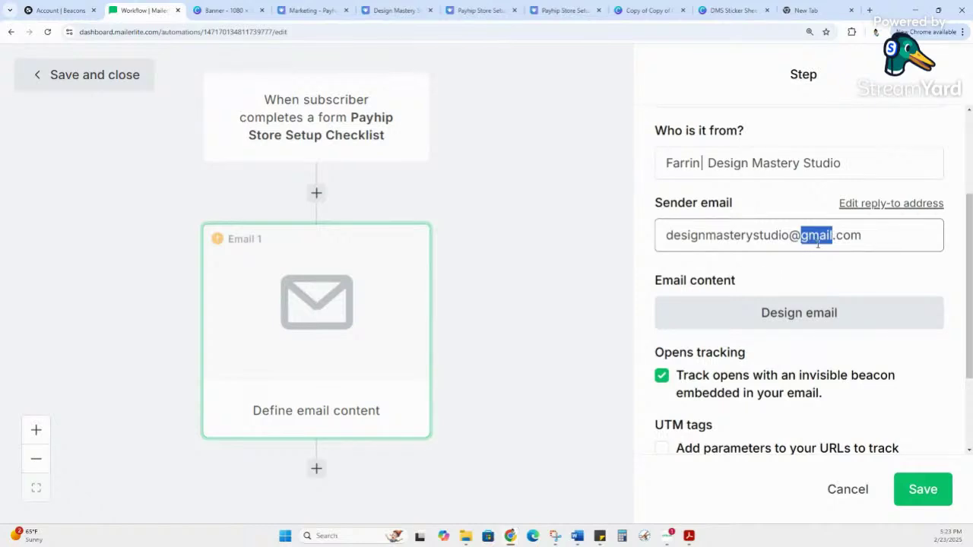
pyautogui.scroll(-1, 843, 327)
pyautogui.scroll(-3, 844, 325)
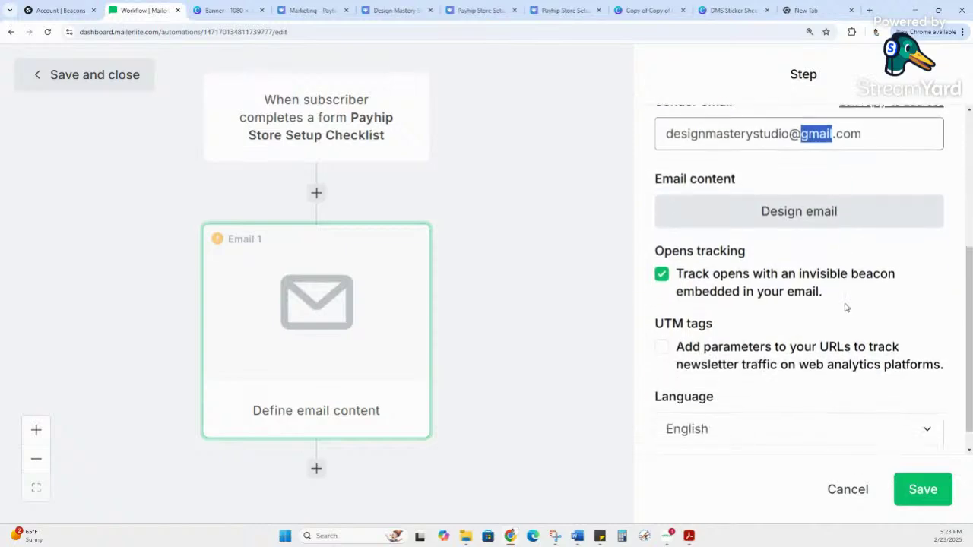
# Step: Open the email's design page, scroll to the editor choices, and show the desktop
pyautogui.click(823, 217)
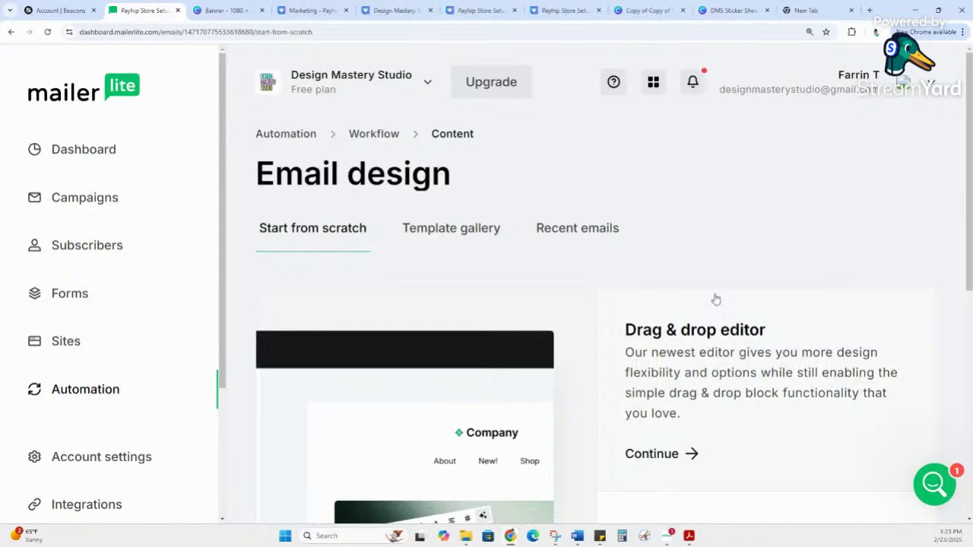
pyautogui.scroll(-2, 715, 301)
pyautogui.scroll(-1, 714, 301)
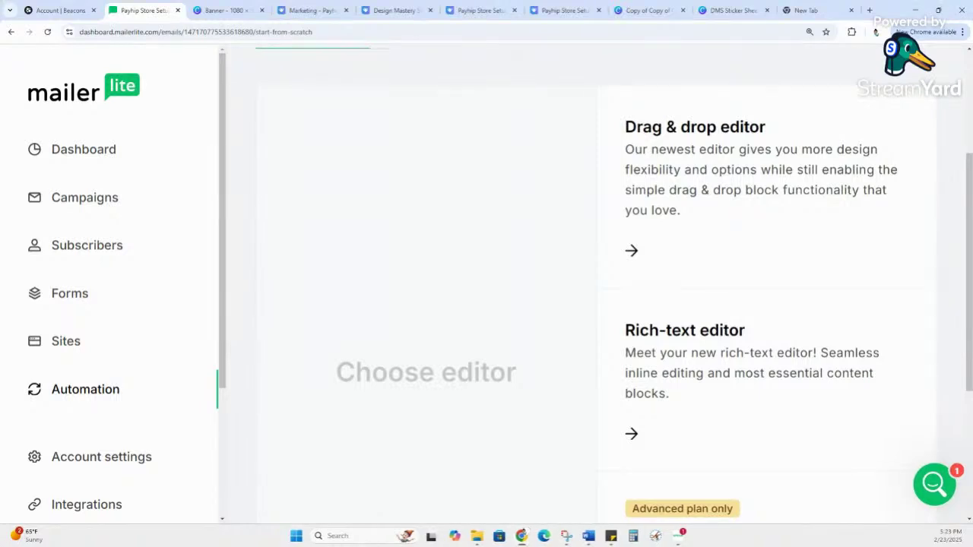
pyautogui.press('super+d')
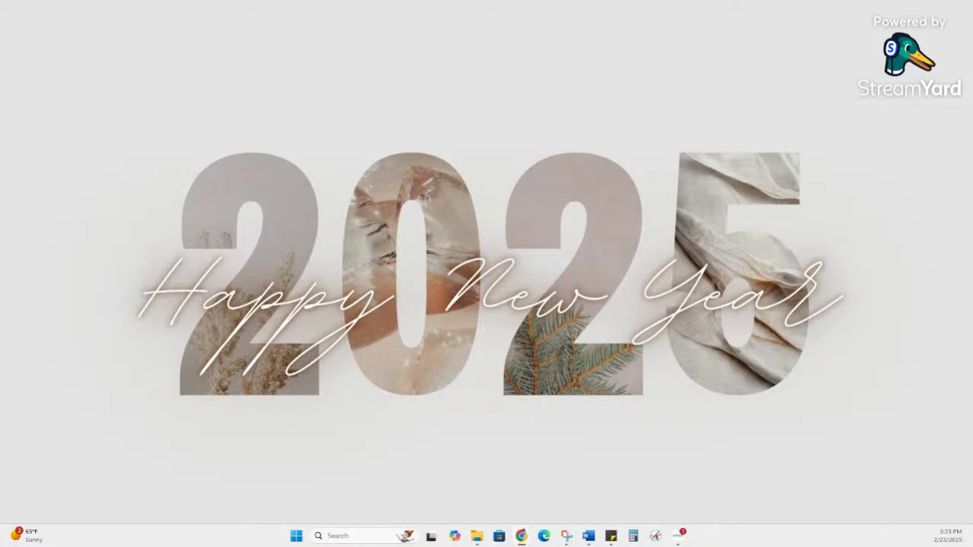
pyautogui.press('super+d')
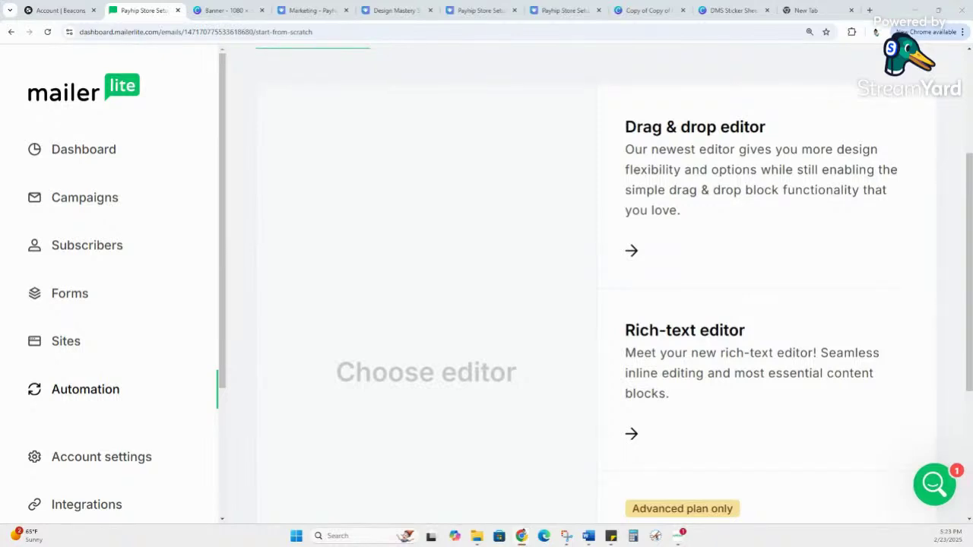
# Step: Choose the Drag & drop editor so the Design Mastery Studio template loads
pyautogui.press('super+d')
pyautogui.press('super+d')
pyautogui.press('super+d')
pyautogui.press('super+d')
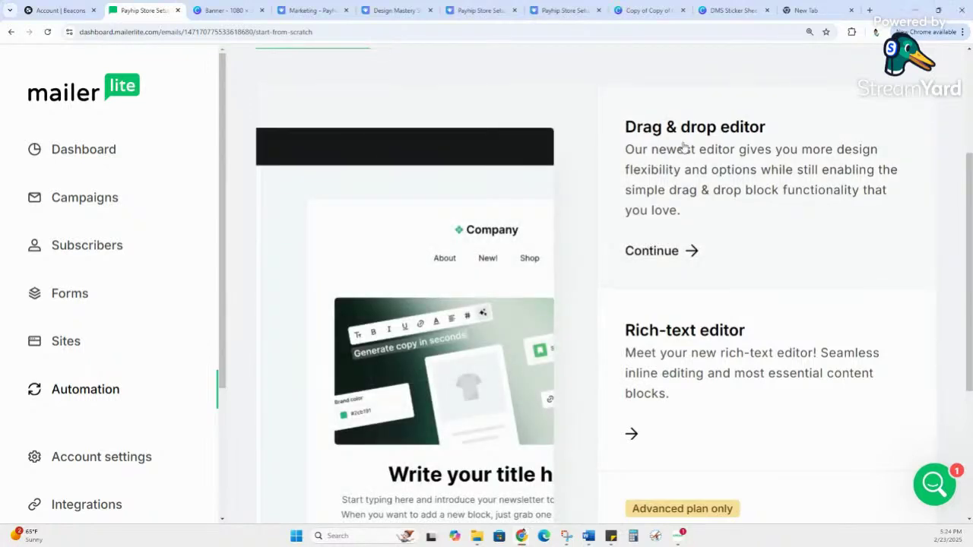
pyautogui.click(654, 257)
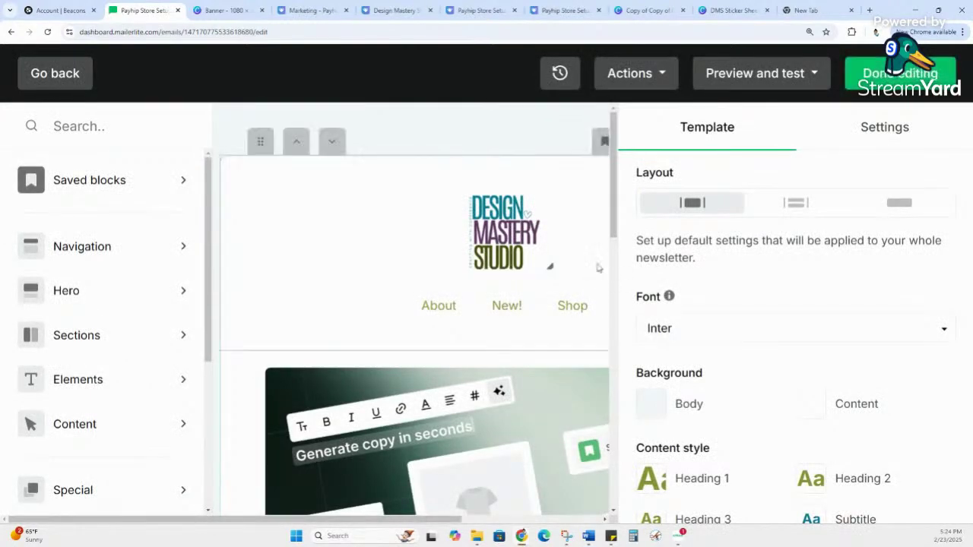
pyautogui.scroll(-1, 541, 304)
pyautogui.scroll(-2, 549, 267)
# Step: Select the header logo and zoom the page out to view more of the template
pyautogui.scroll(3, 550, 258)
pyautogui.click(545, 263)
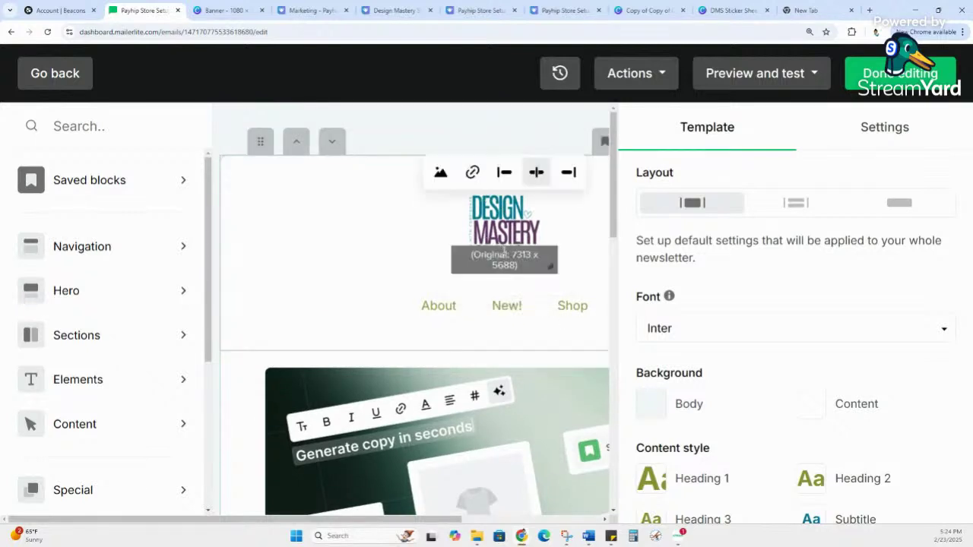
pyautogui.hotkey('ctrl', '-')
pyautogui.hotkey('ctrl', '-')
pyautogui.hotkey('ctrl', '-')
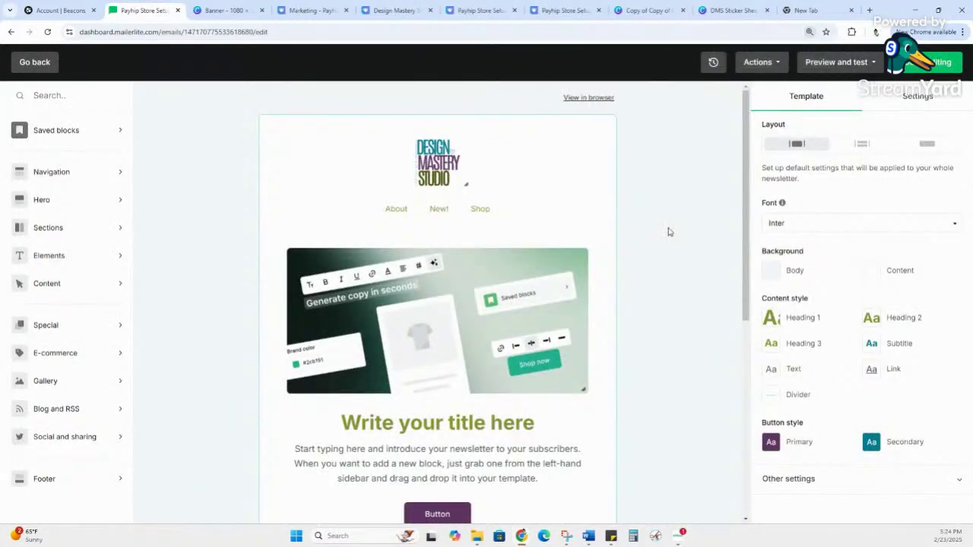
pyautogui.moveTo(385, 196)
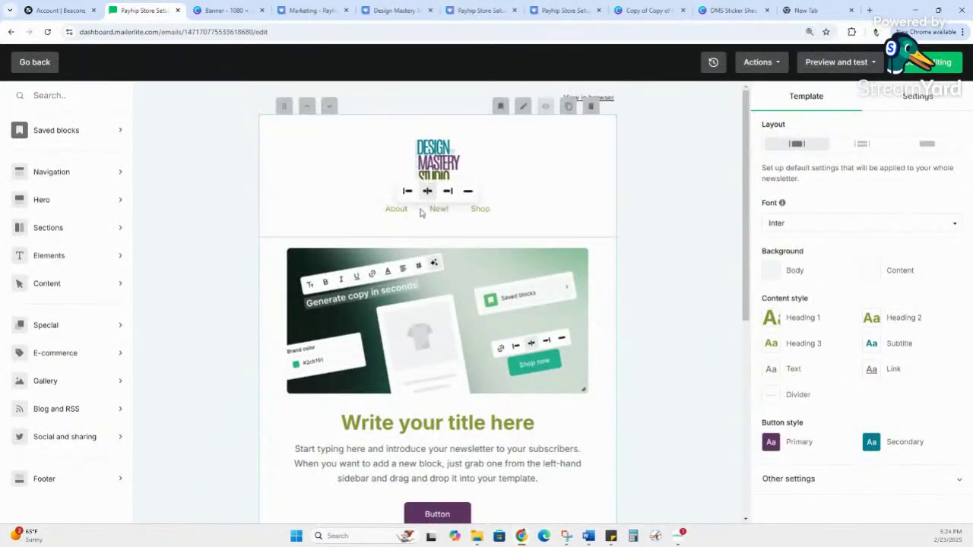
pyautogui.scroll(-1, 577, 216)
pyautogui.scroll(-5, 577, 216)
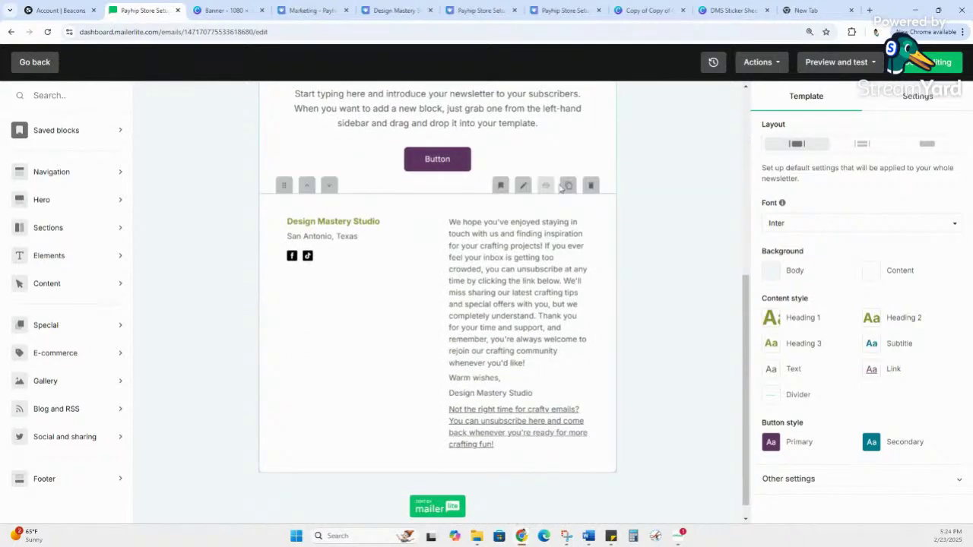
pyautogui.scroll(5, 577, 334)
pyautogui.scroll(5, 577, 334)
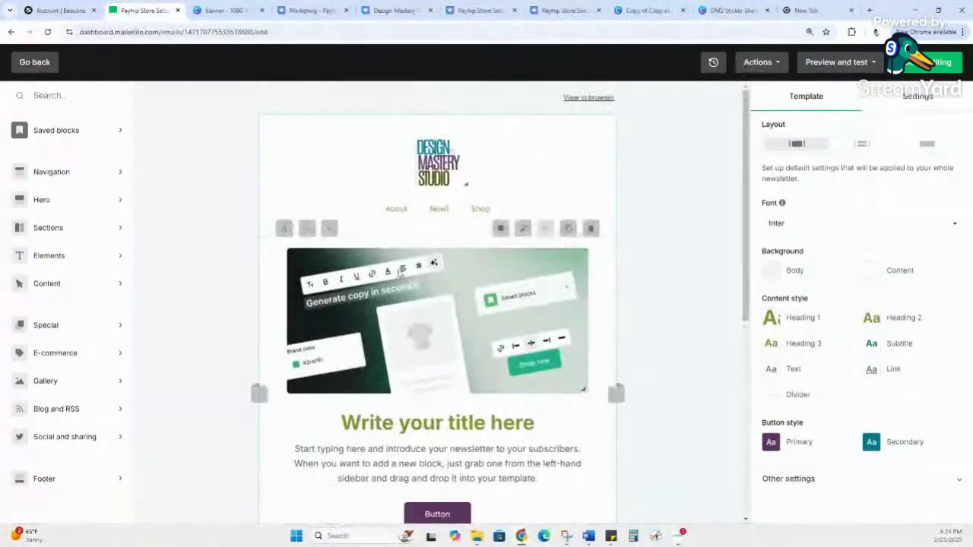
pyautogui.scroll(-3, 628, 307)
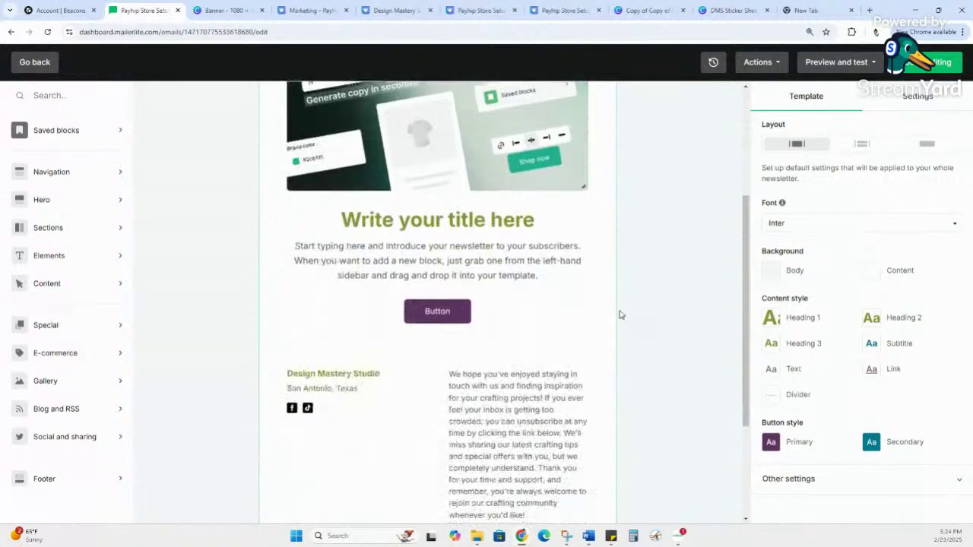
# Step: Scroll through the template and open the Standard hero block's settings
pyautogui.moveTo(414, 326)
pyautogui.scroll(-2, 414, 325)
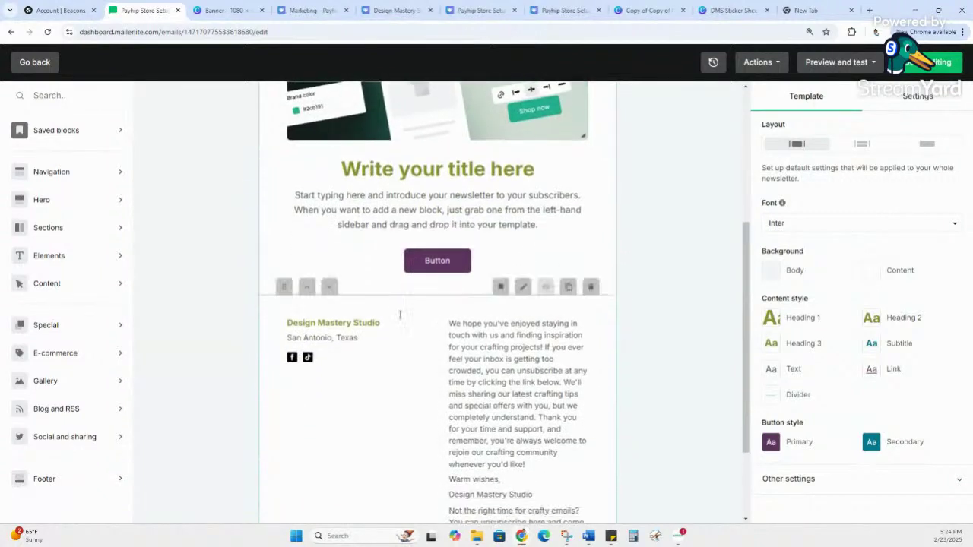
pyautogui.scroll(-4, 537, 433)
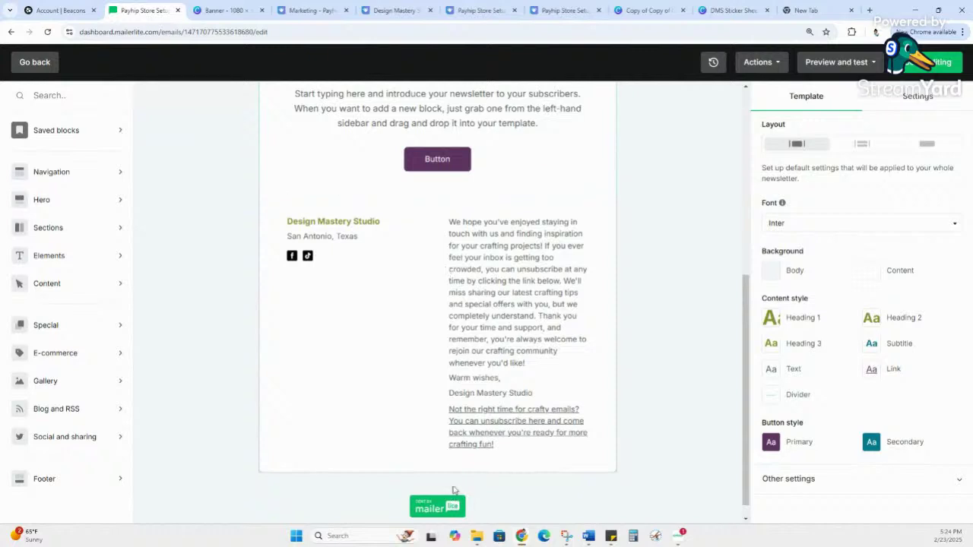
pyautogui.scroll(5, 467, 468)
pyautogui.scroll(1, 466, 468)
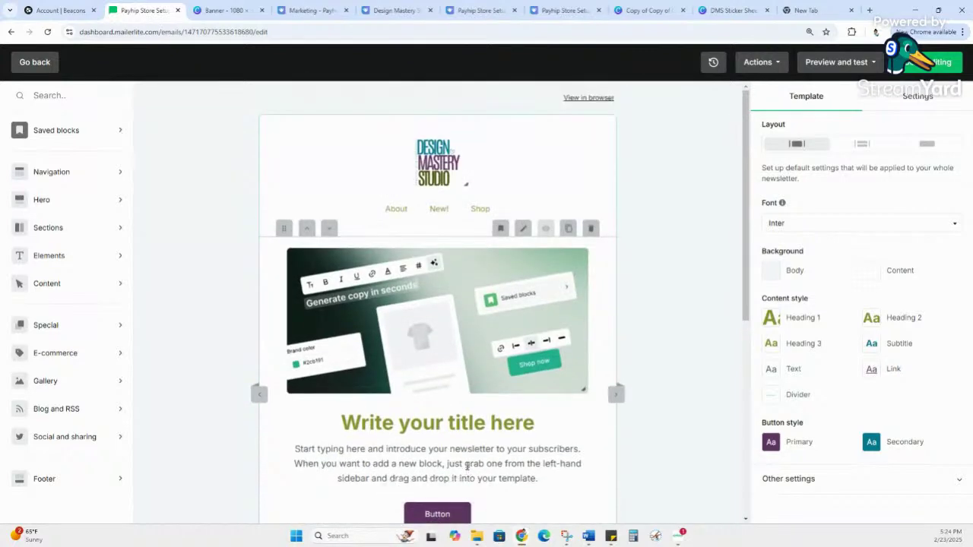
pyautogui.click(415, 356)
pyautogui.click(430, 363)
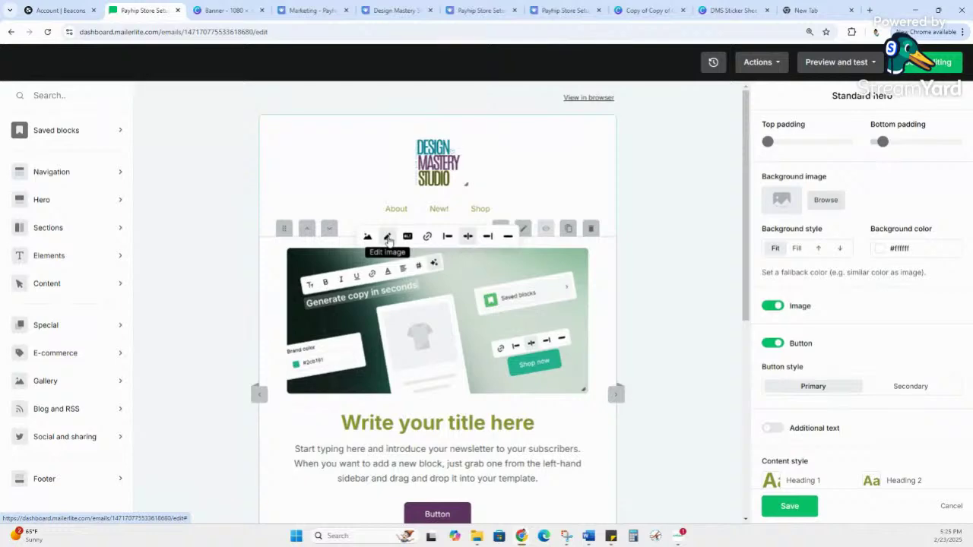
# Step: Replace the hero placeholder image with Full logo color (1).png from the File manager
pyautogui.click(387, 238)
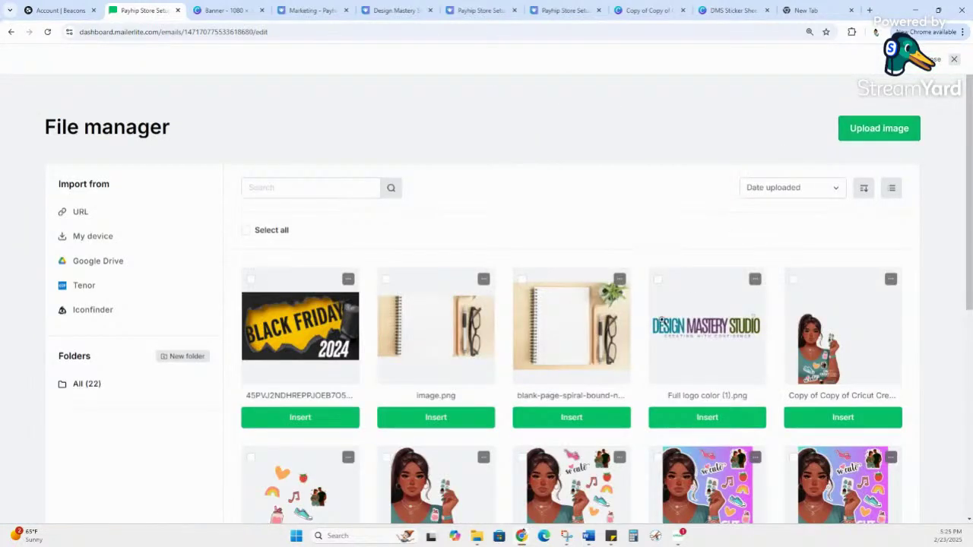
pyautogui.click(661, 327)
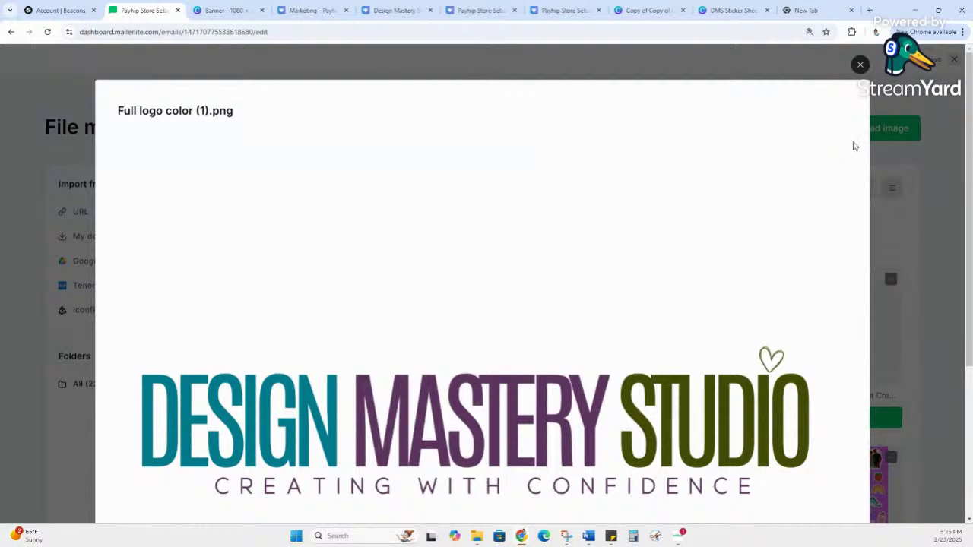
pyautogui.scroll(-3, 851, 148)
pyautogui.scroll(3, 735, 281)
pyautogui.click(858, 63)
pyautogui.click(694, 426)
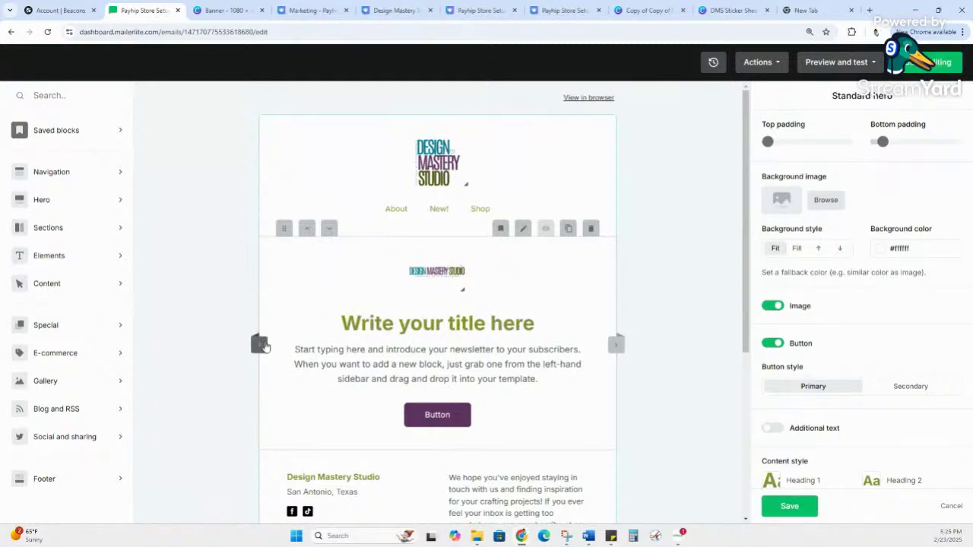
# Step: Try the logo below the body text, then put it back above the title
pyautogui.click(259, 345)
pyautogui.click(259, 344)
pyautogui.click(259, 344)
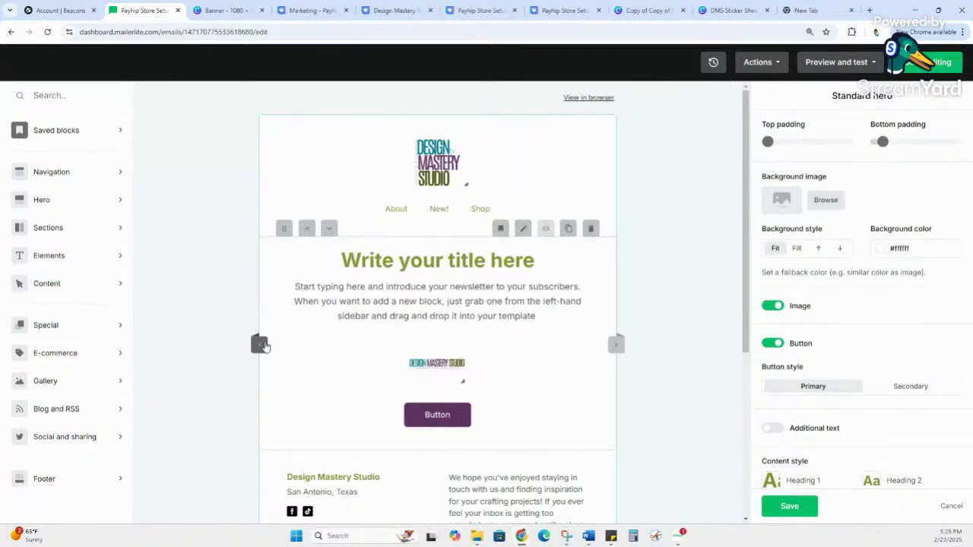
pyautogui.click(259, 344)
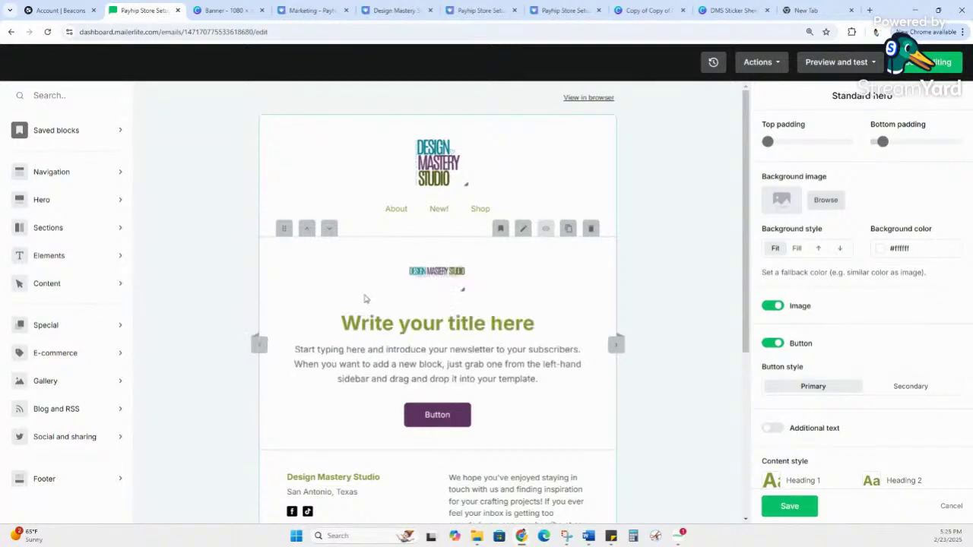
# Step: Delete the Shop, About and New! links from the header navigation menu
pyautogui.click(396, 216)
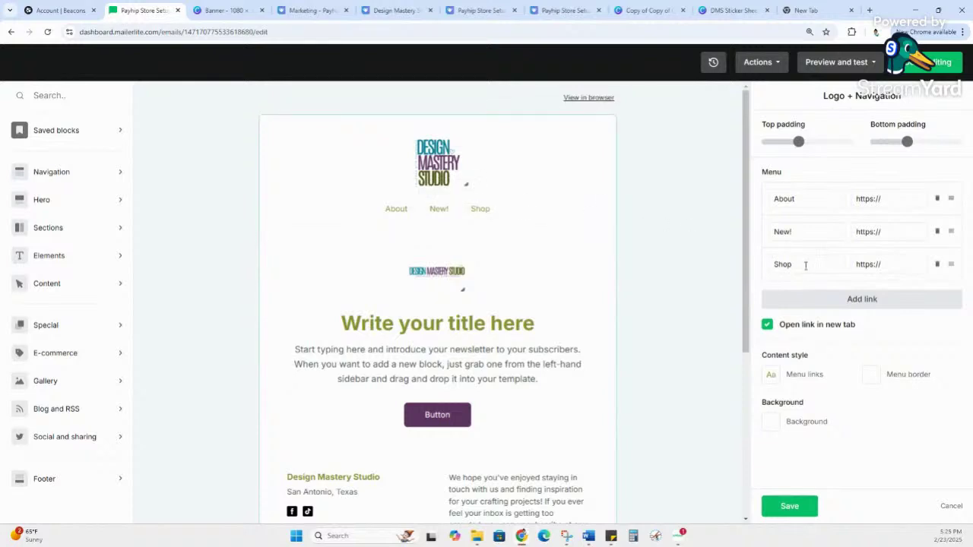
pyautogui.click(937, 264)
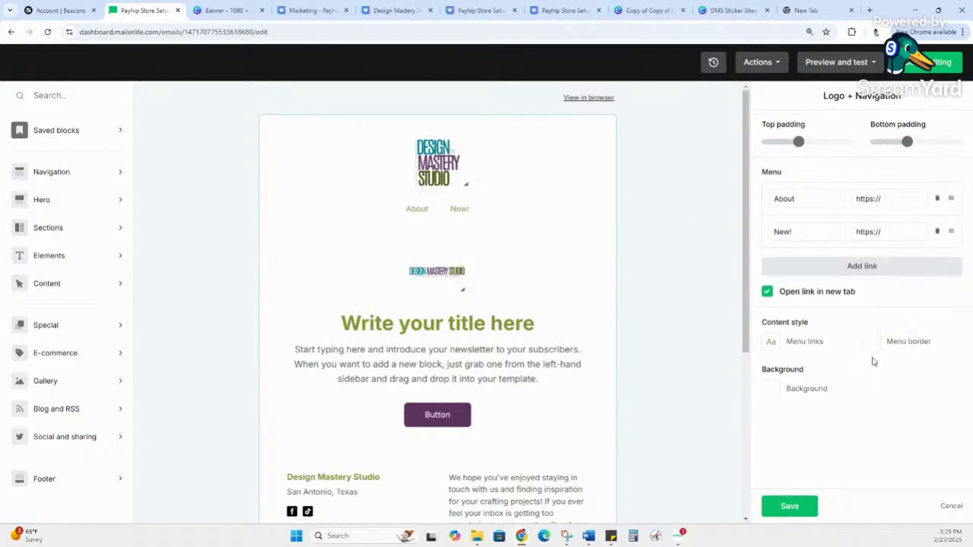
pyautogui.click(938, 199)
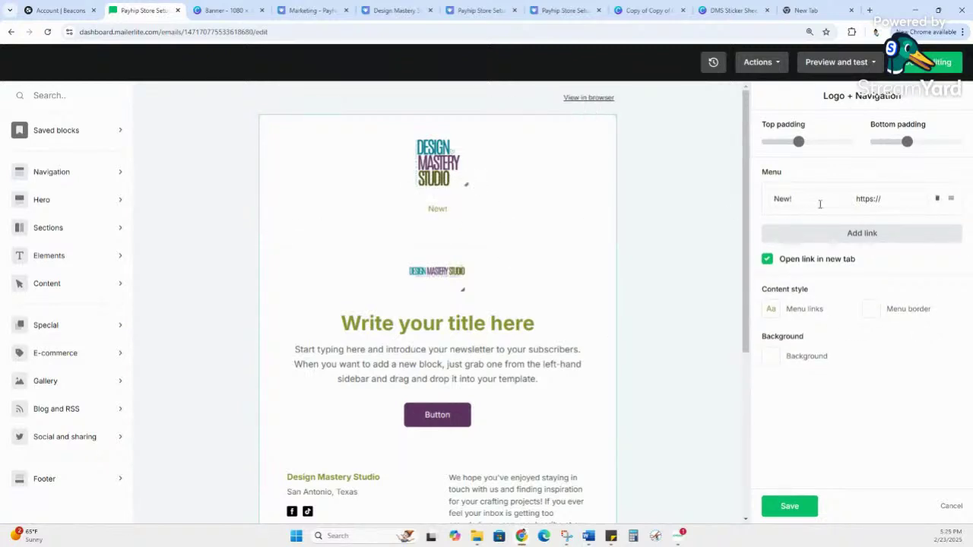
pyautogui.click(889, 199)
pyautogui.click(436, 218)
pyautogui.click(442, 217)
pyautogui.click(937, 201)
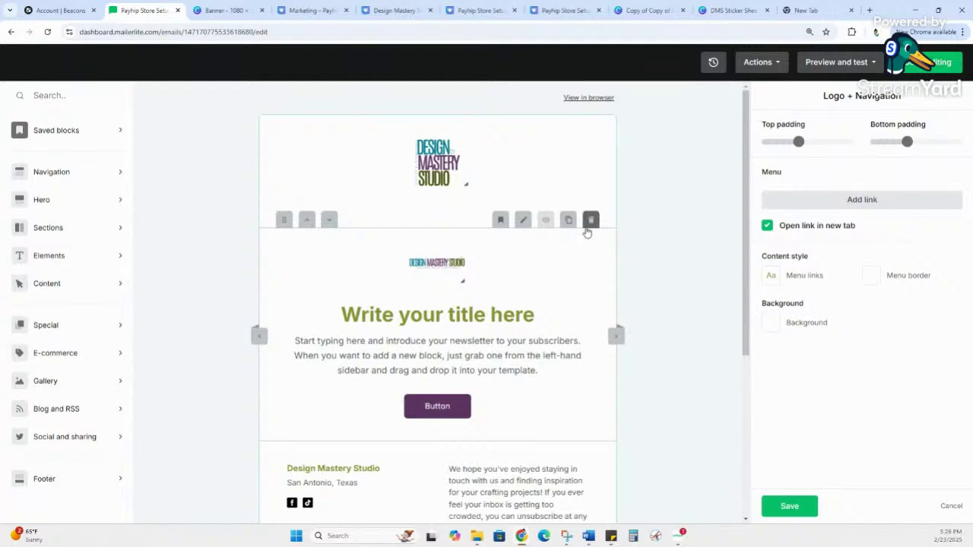
pyautogui.click(486, 280)
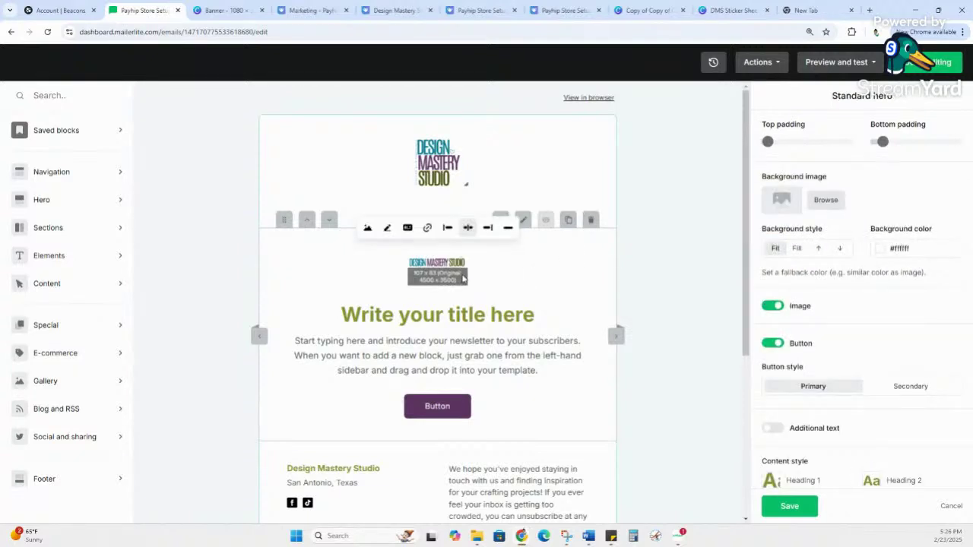
# Step: Turn off the hero image and retitle the hero 'Welcome!'
pyautogui.click(781, 306)
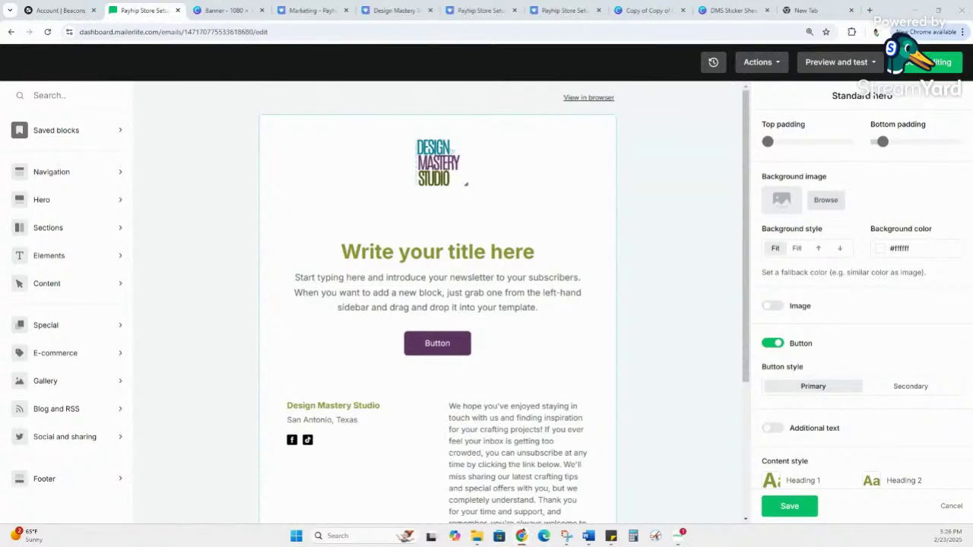
pyautogui.click(416, 275)
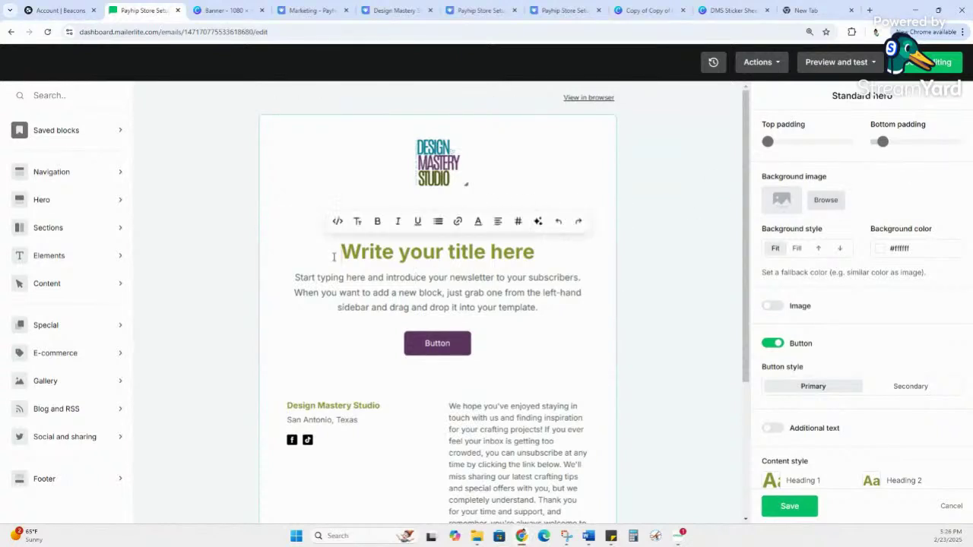
pyautogui.moveTo(333, 257); pyautogui.dragTo(564, 243)
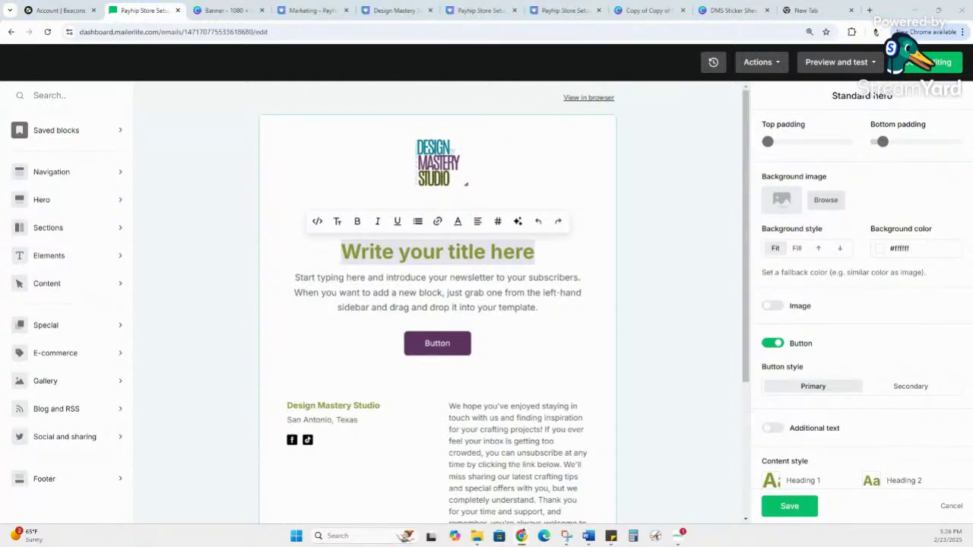
pyautogui.tripleClick(466, 261)
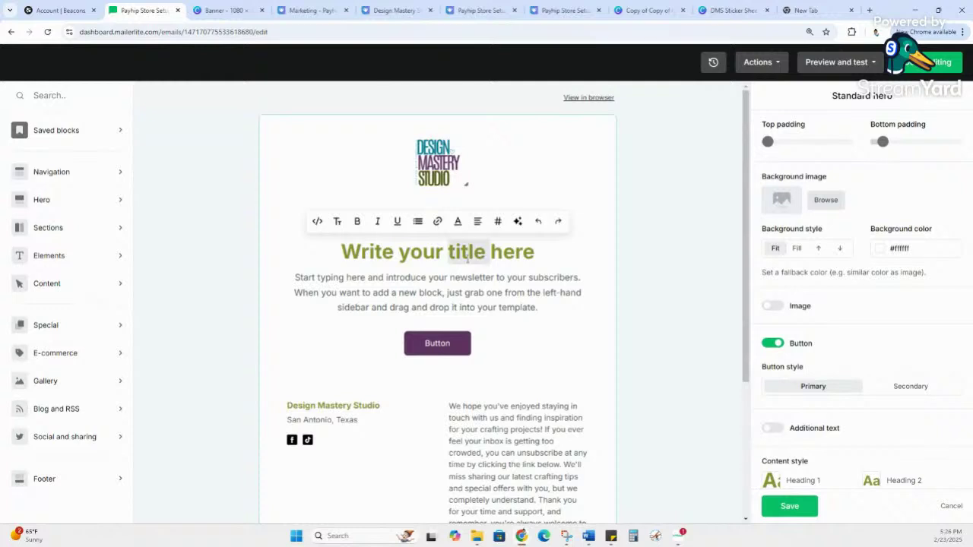
pyautogui.write('Welcome!')
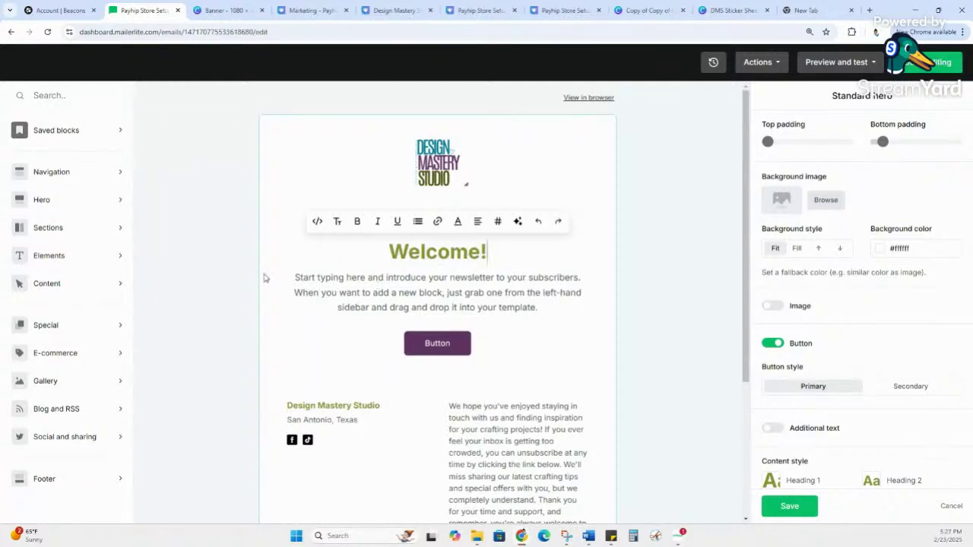
# Step: Replace the placeholder intro paragraph with the pasted welcome message and checklist
pyautogui.click(294, 277)
pyautogui.doubleClick(439, 277)
pyautogui.moveTo(295, 275); pyautogui.dragTo(584, 323)
pyautogui.hotkey('ctrl', 'v')
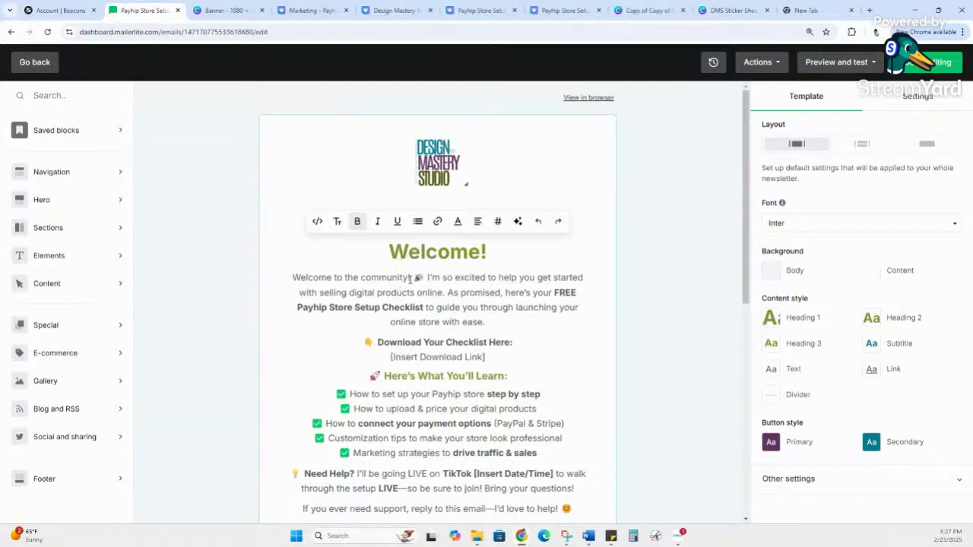
# Step: Change the heading to 'Welcome to the Community!' and delete the body's repeated welcome line
pyautogui.click(477, 256)
pyautogui.write('to the Community')
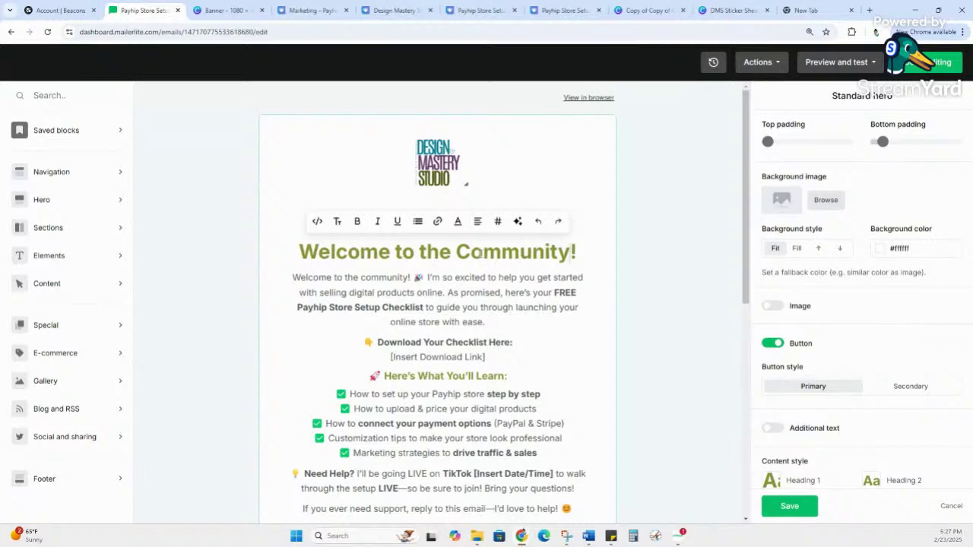
pyautogui.moveTo(423, 277); pyautogui.dragTo(287, 280)
pyautogui.press('BackSpace')
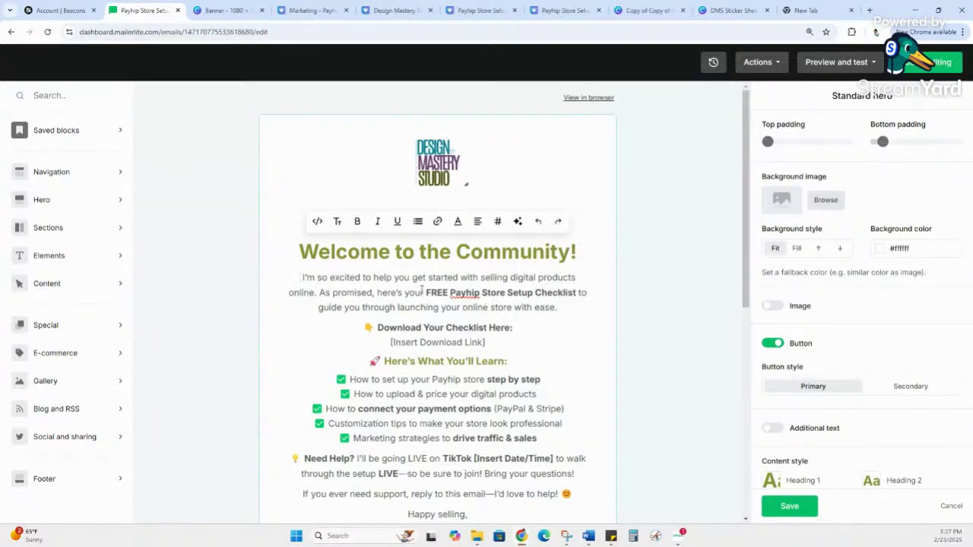
pyautogui.scroll(-3, 421, 290)
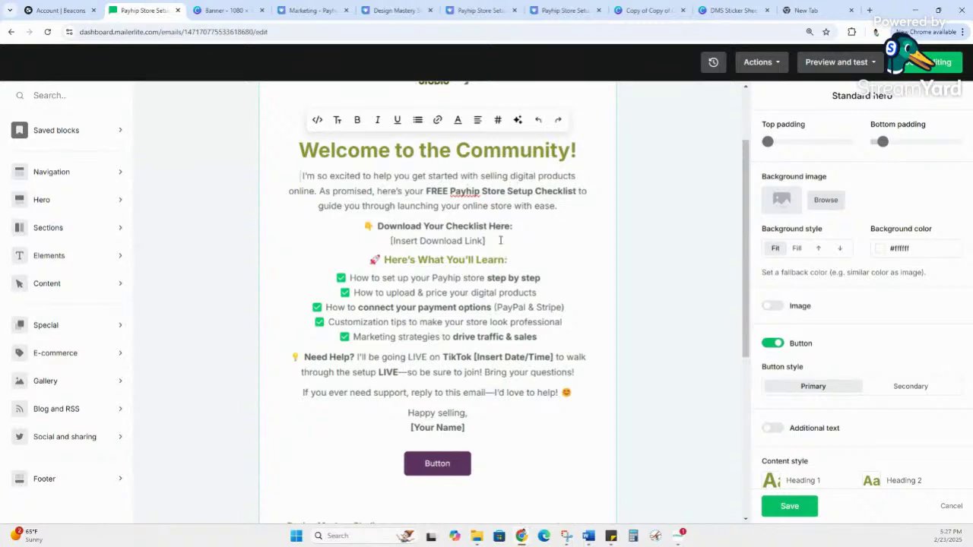
pyautogui.moveTo(487, 240); pyautogui.dragTo(389, 242)
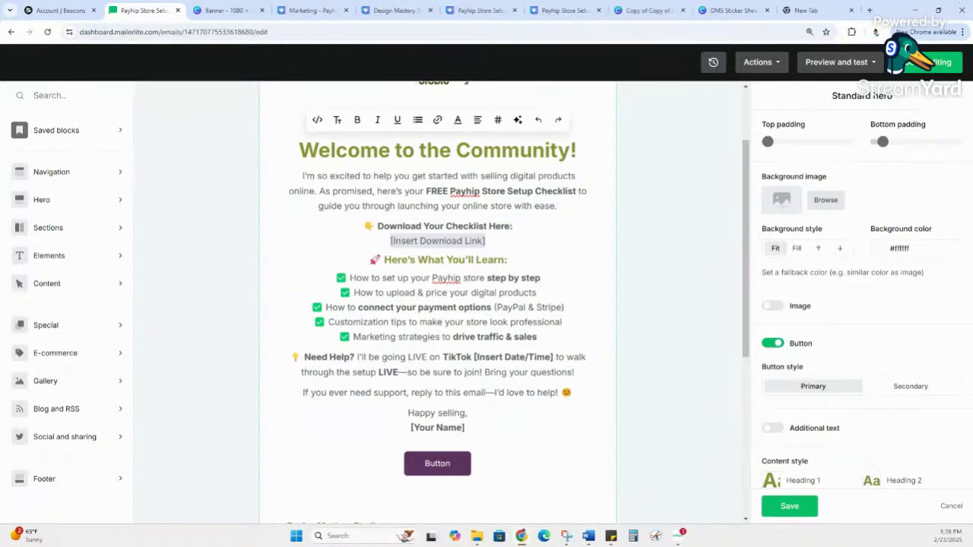
# Step: Copy the Payhip checklist product page's web address
pyautogui.press('super+d')
pyautogui.press('super+d')
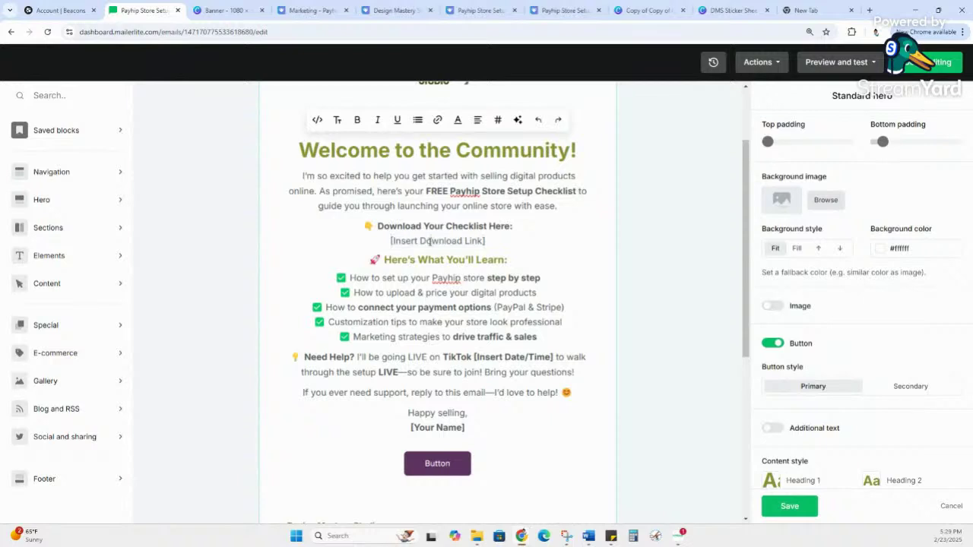
pyautogui.moveTo(515, 245); pyautogui.dragTo(385, 247)
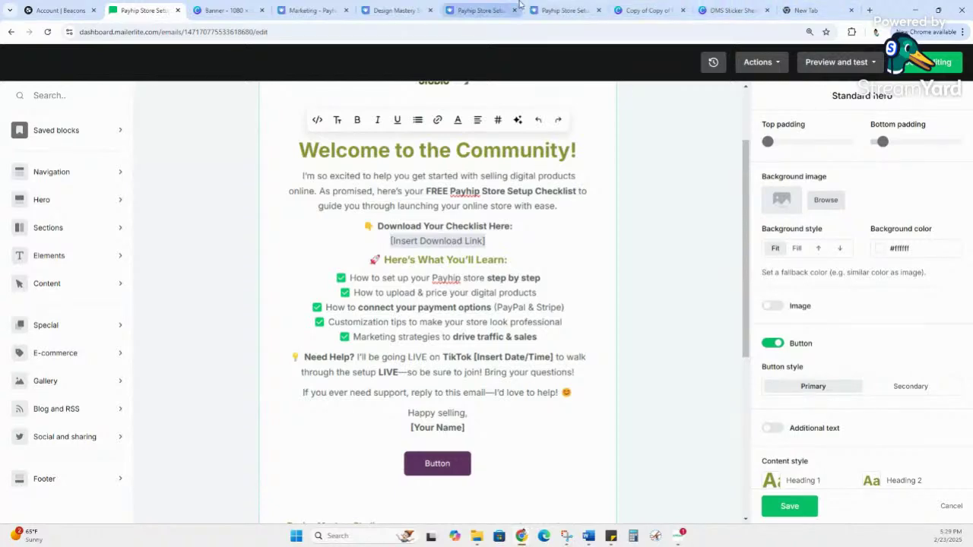
pyautogui.click(560, 10)
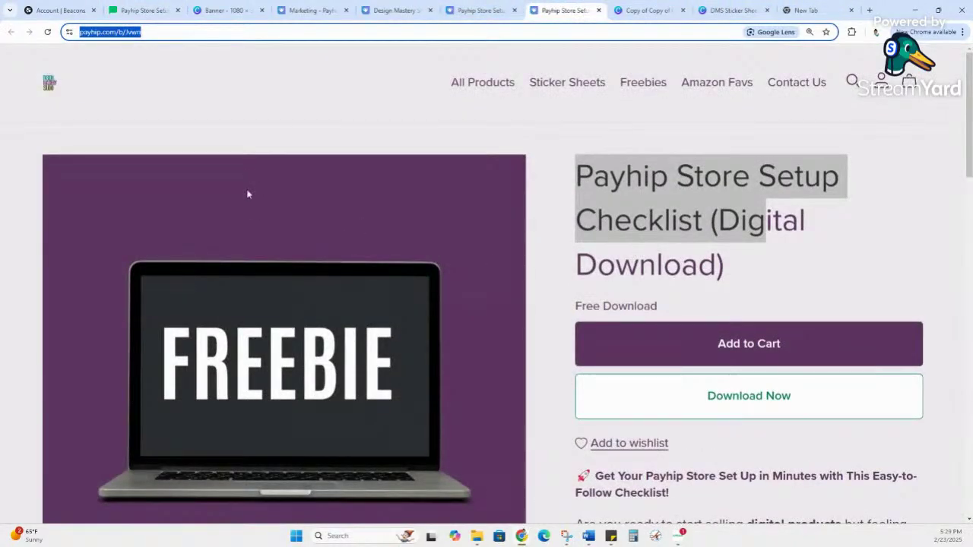
pyautogui.click(139, 31)
pyautogui.click(130, 10)
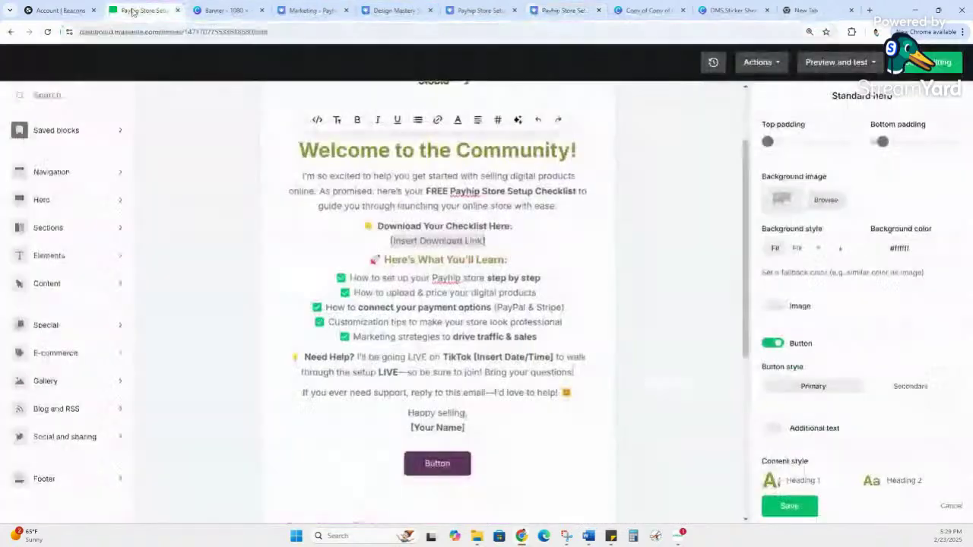
# Step: Link '[Insert Download Link]' to the Payhip product page and save the link settings
pyautogui.moveTo(486, 240); pyautogui.dragTo(387, 240)
pyautogui.hotkey('ctrl', 'v')
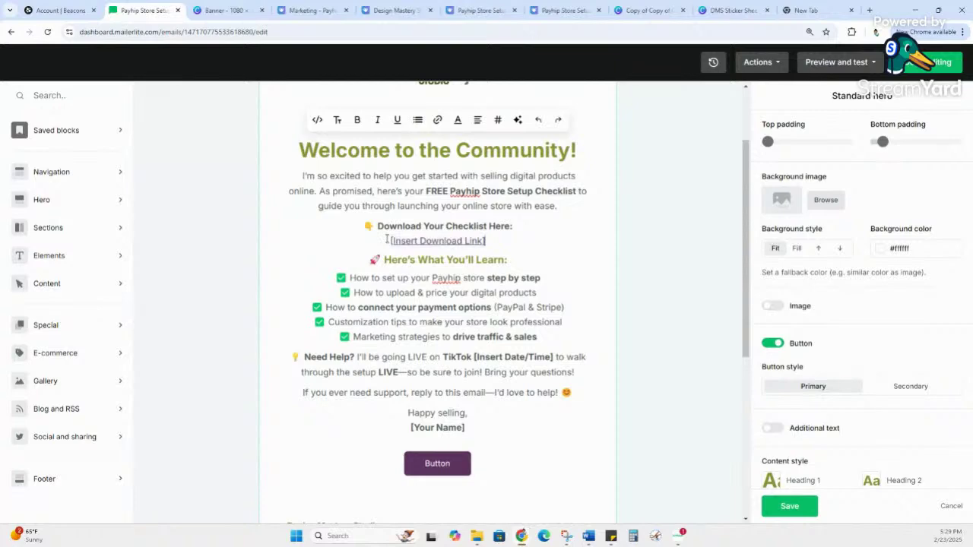
pyautogui.click(475, 241)
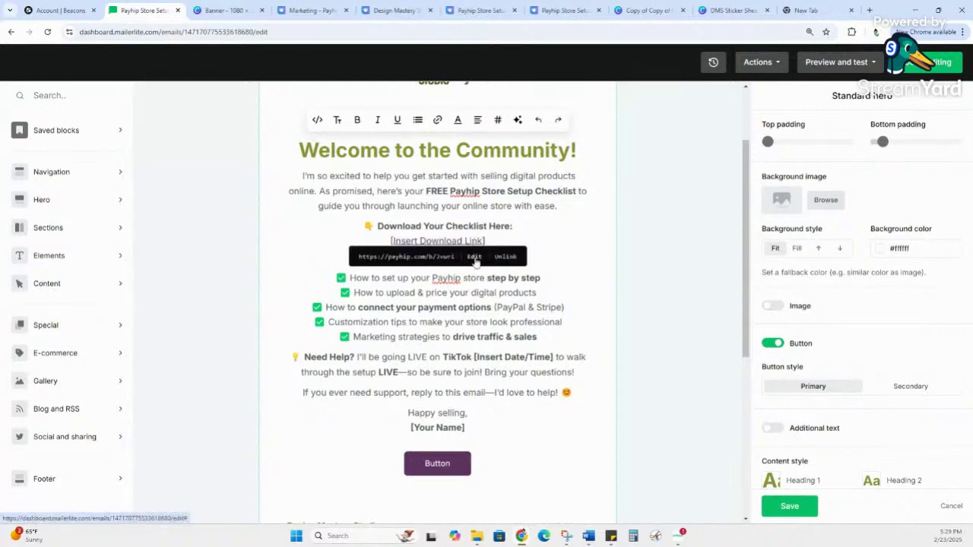
pyautogui.click(474, 257)
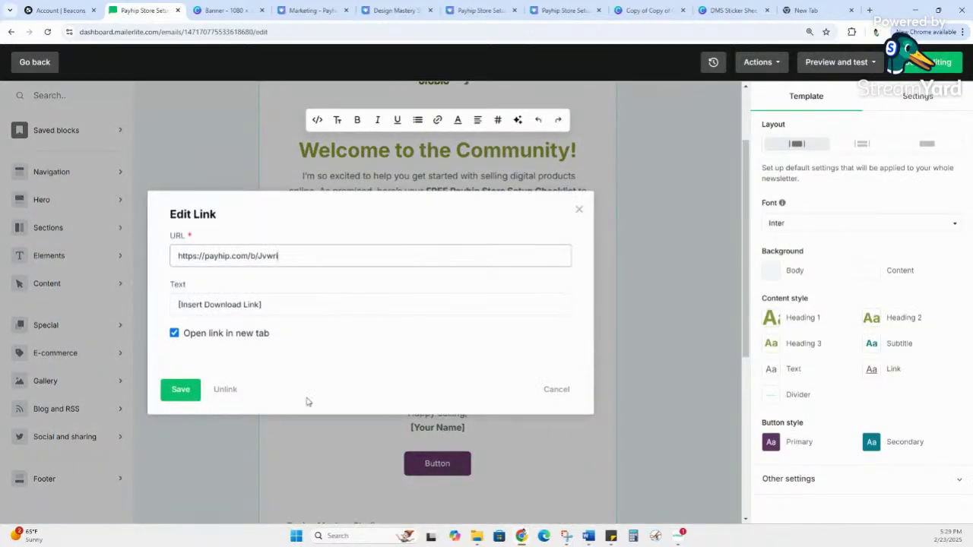
pyautogui.click(164, 390)
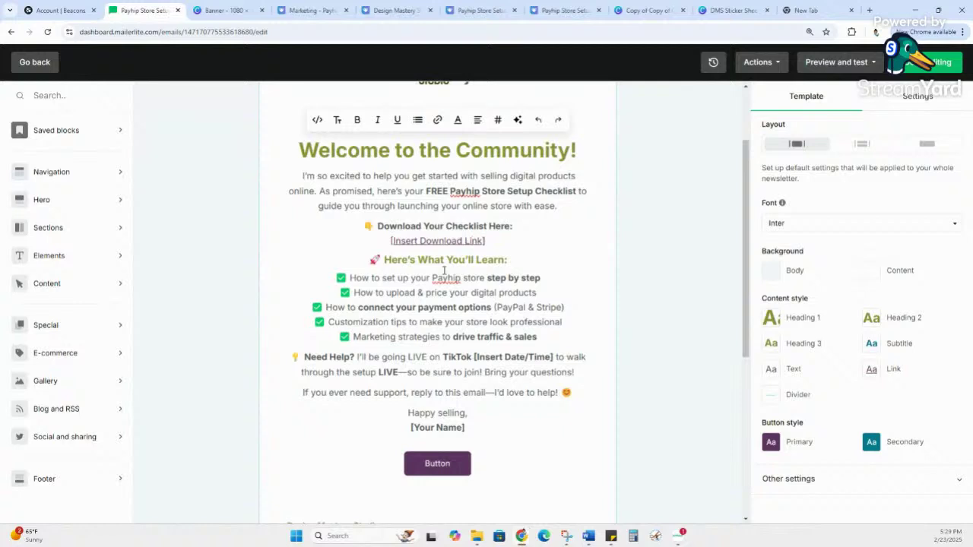
pyautogui.click(512, 241)
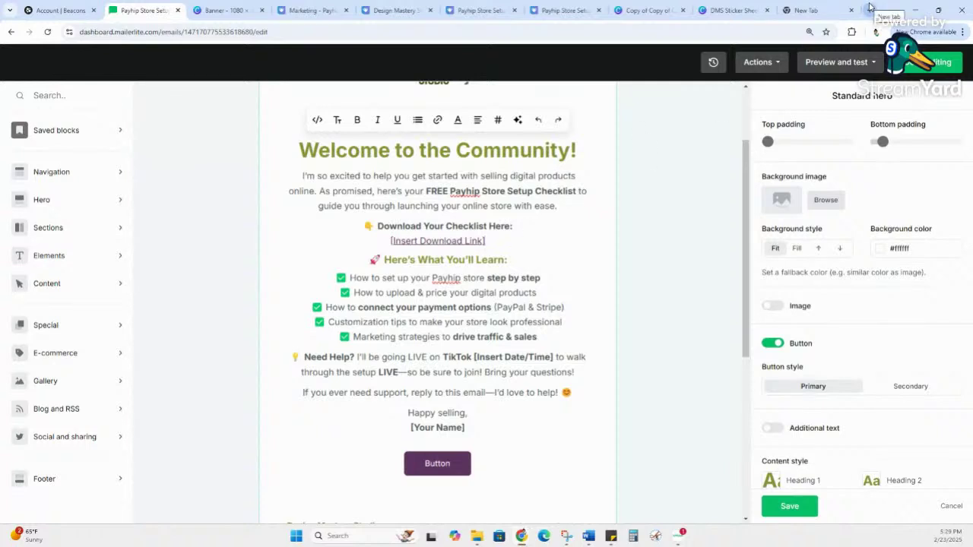
# Step: In a new Chrome tab, switch to the other Google account and go to its Google Drive
pyautogui.click(870, 9)
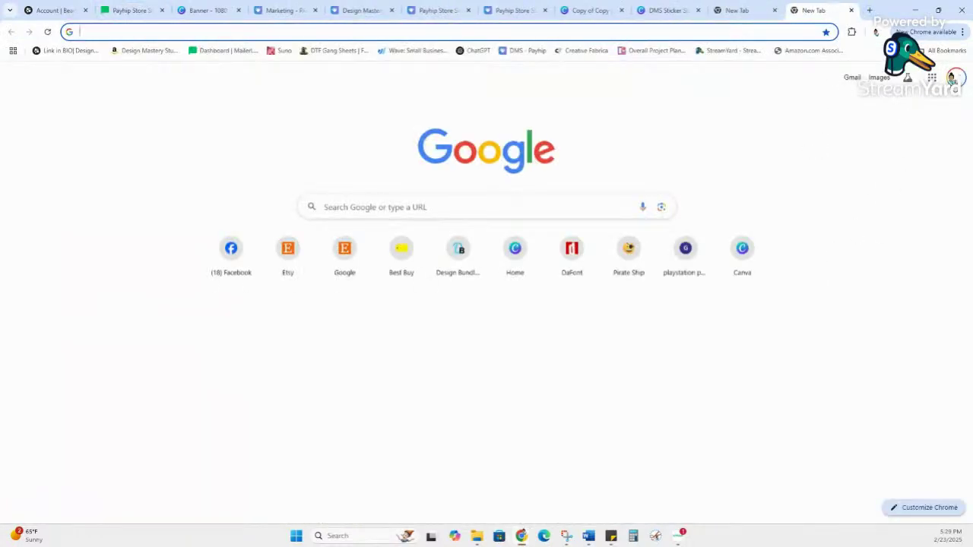
pyautogui.click(951, 79)
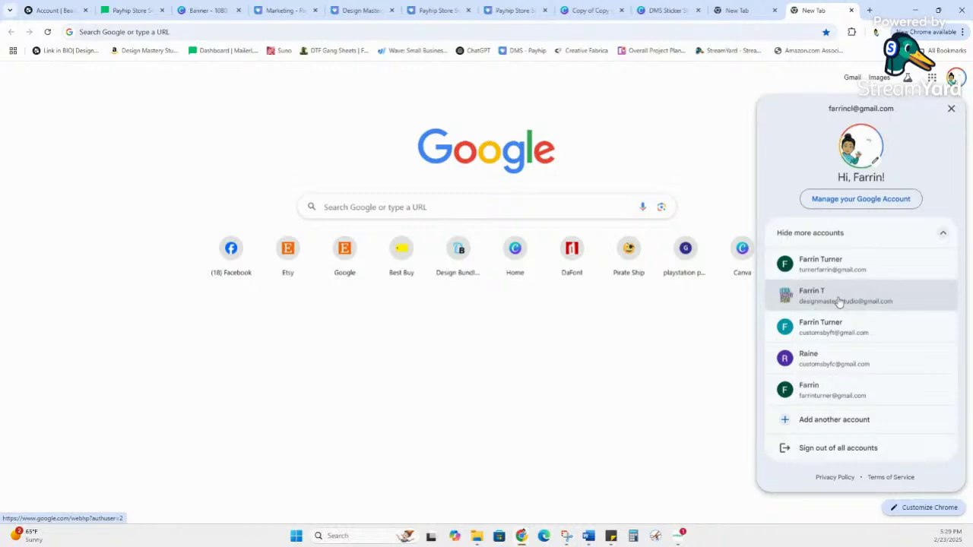
pyautogui.click(838, 301)
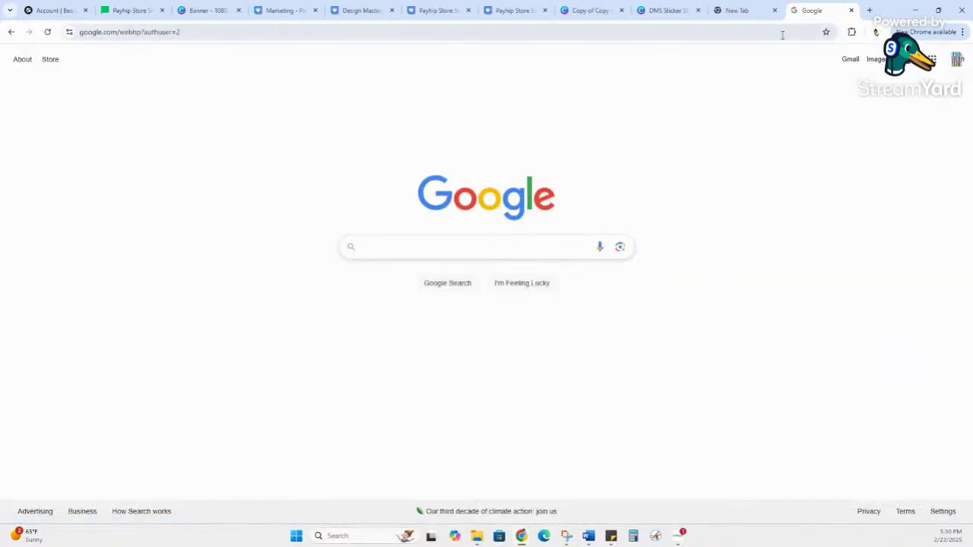
pyautogui.click(931, 59)
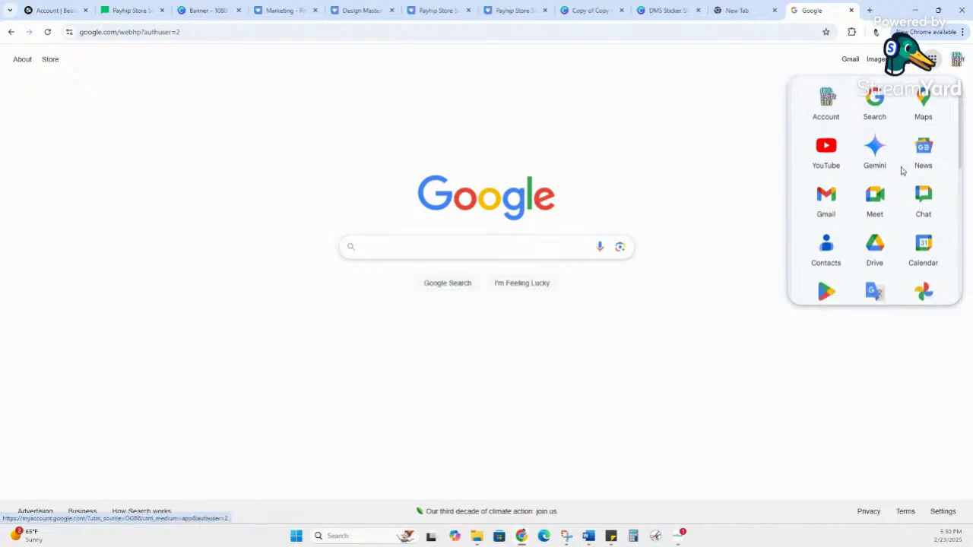
pyautogui.scroll(-3, 908, 182)
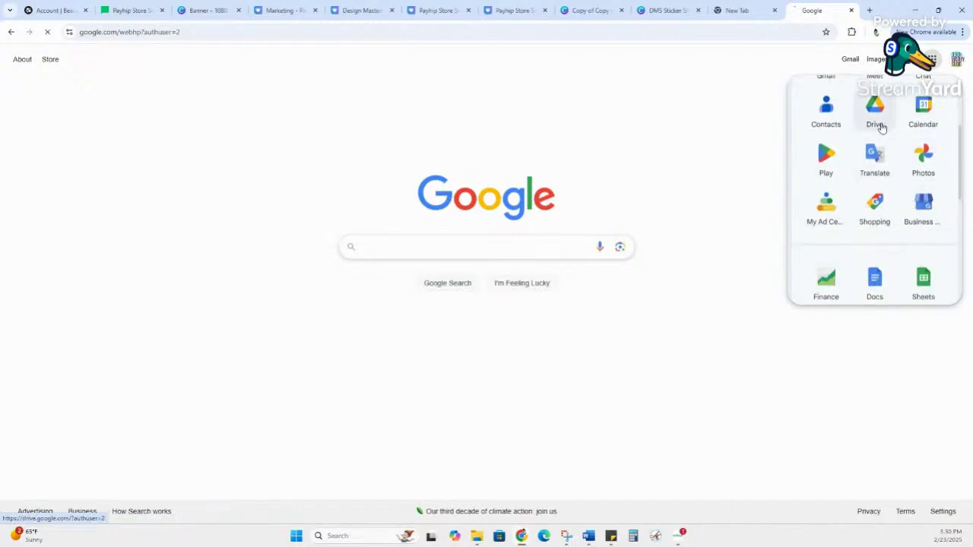
pyautogui.click(881, 123)
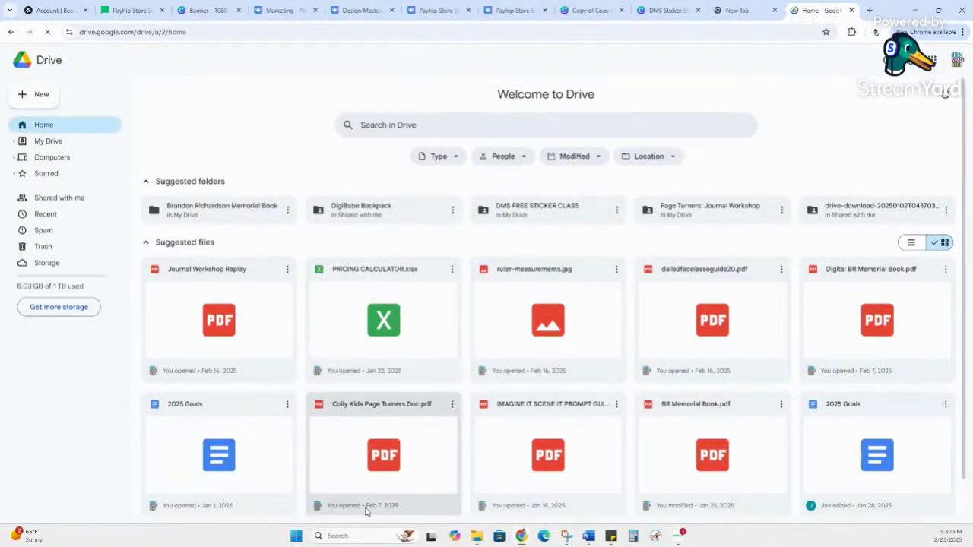
# Step: Create a new folder named 'Payhip' in My Drive and open it
pyautogui.click(36, 95)
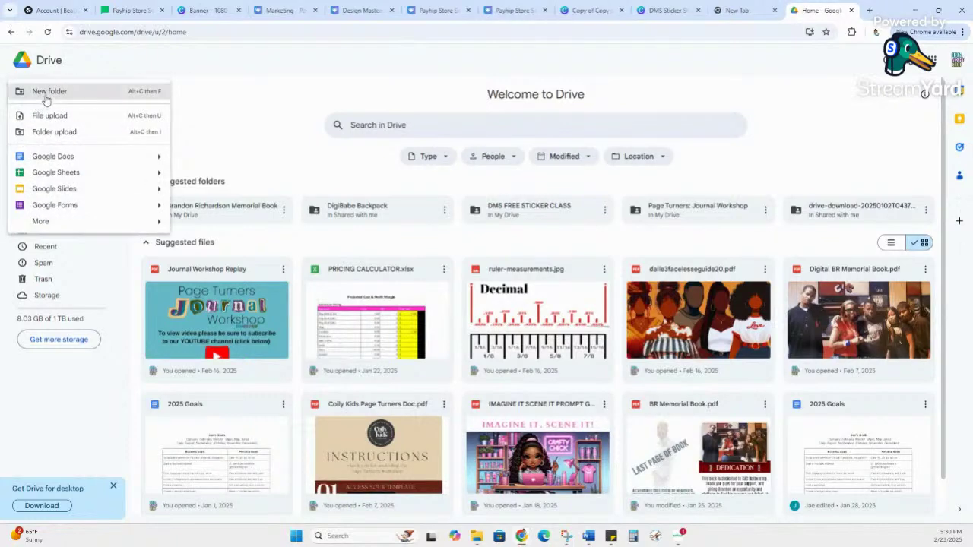
pyautogui.click(44, 94)
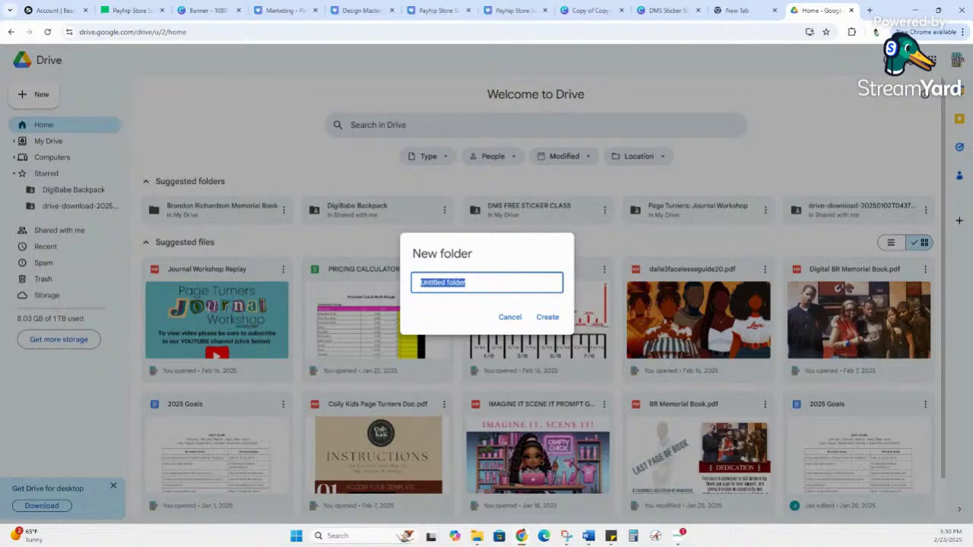
pyautogui.write('Payhip')
pyautogui.click(549, 318)
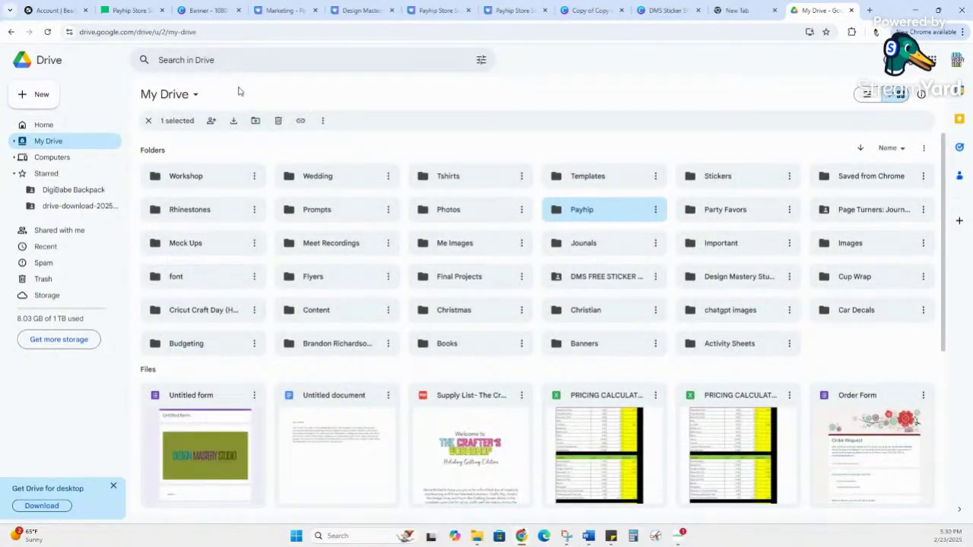
pyautogui.doubleClick(583, 209)
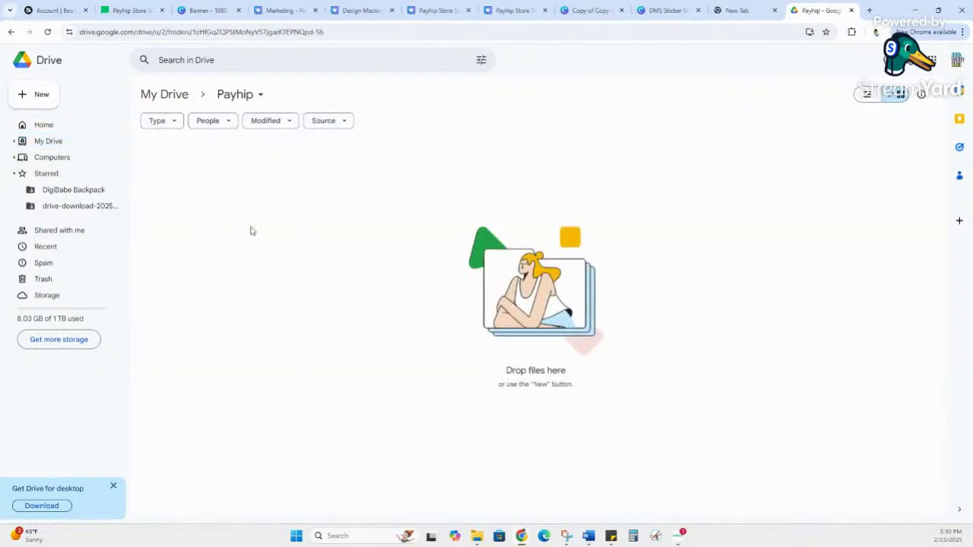
# Step: Drag Mailer Guide.pdf from File Explorer into the Payhip folder, then copy its share link
pyautogui.click(478, 537)
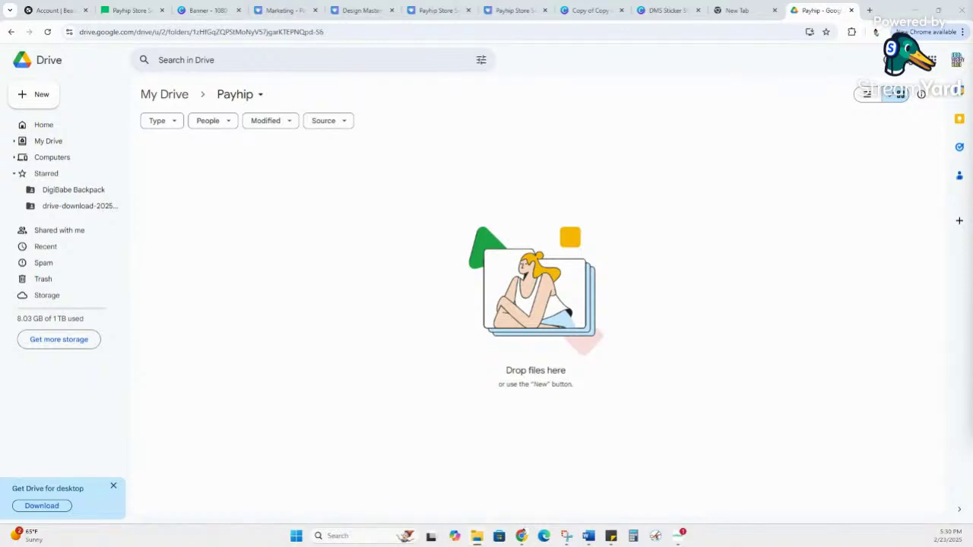
pyautogui.moveTo(454, 80); pyautogui.dragTo(241, 191)
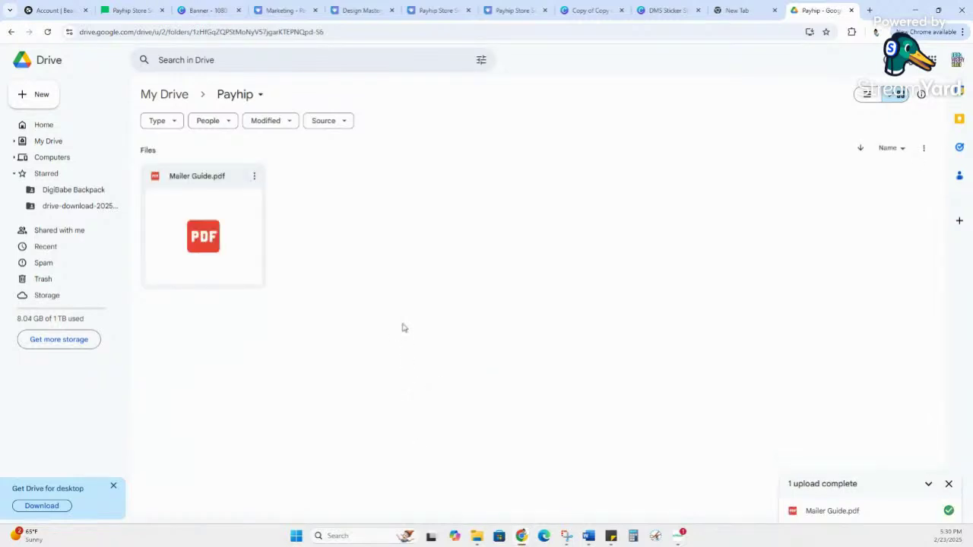
pyautogui.click(255, 177)
pyautogui.moveTo(302, 283)
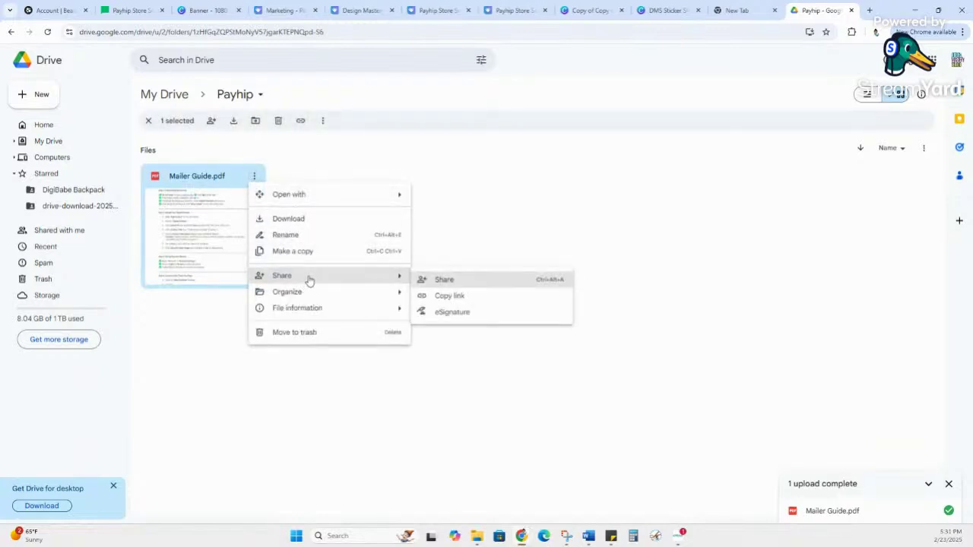
pyautogui.click(466, 300)
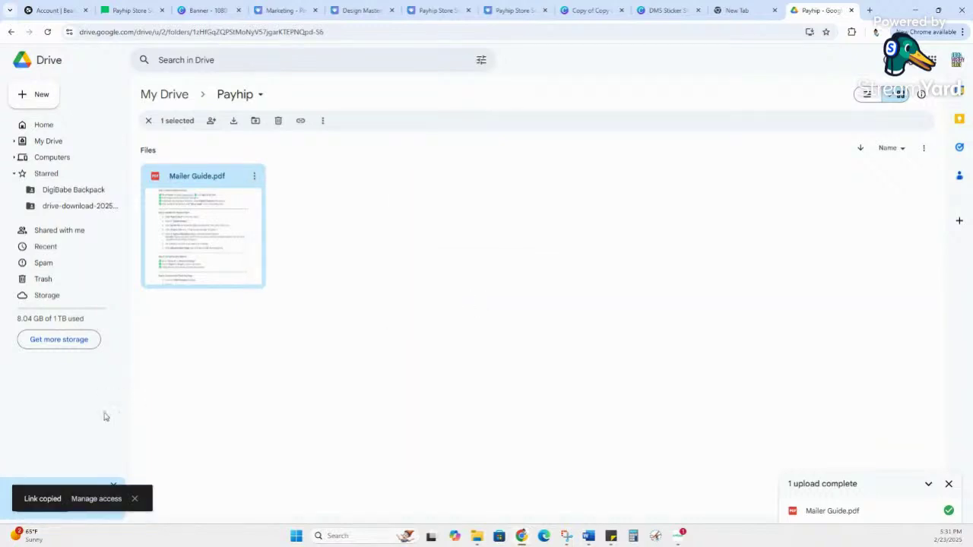
# Step: Set Mailer Guide.pdf's general access to Anyone with the link as Viewer
pyautogui.click(96, 500)
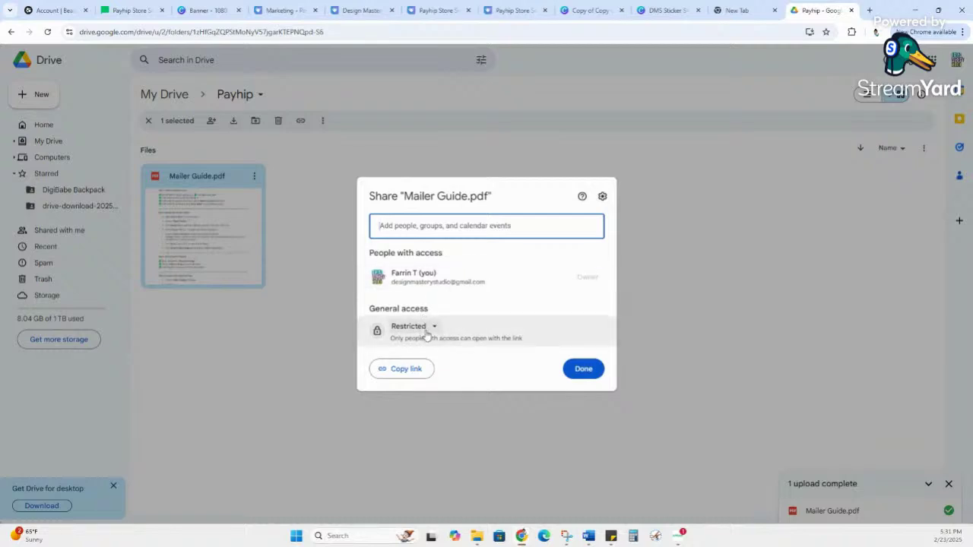
pyautogui.click(434, 328)
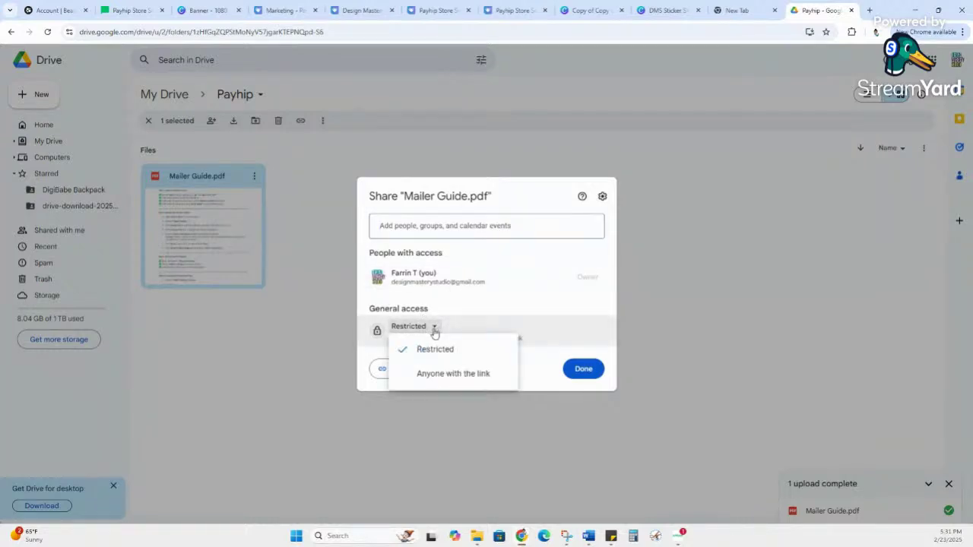
pyautogui.click(445, 373)
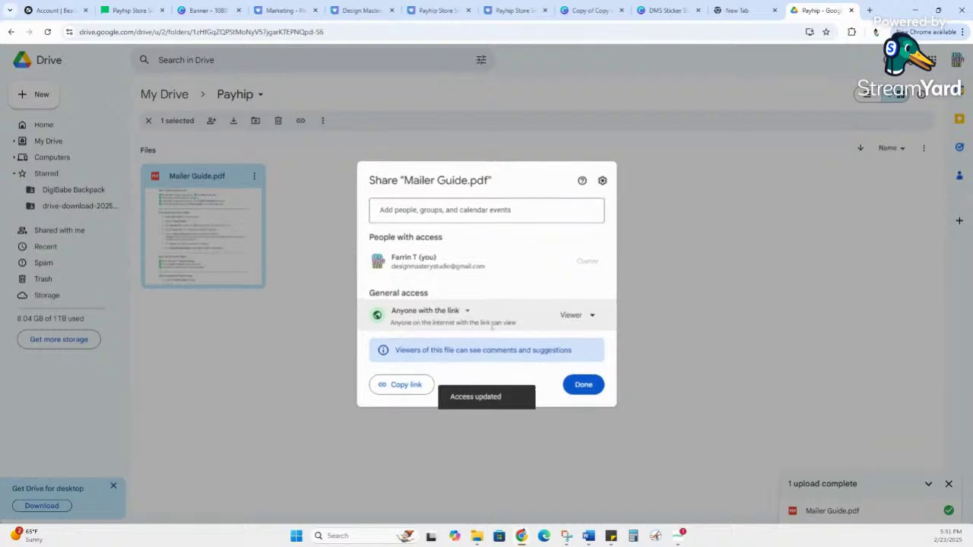
pyautogui.click(563, 317)
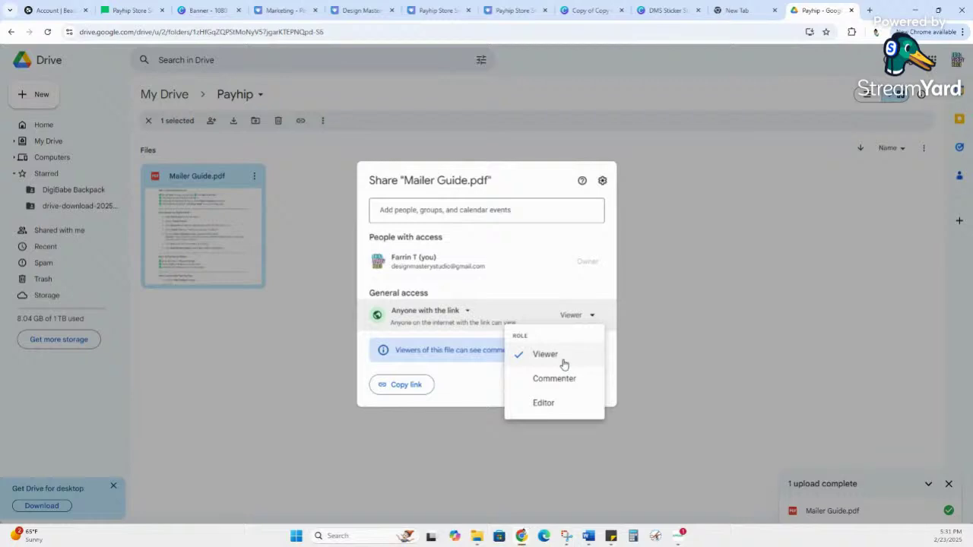
pyautogui.click(563, 355)
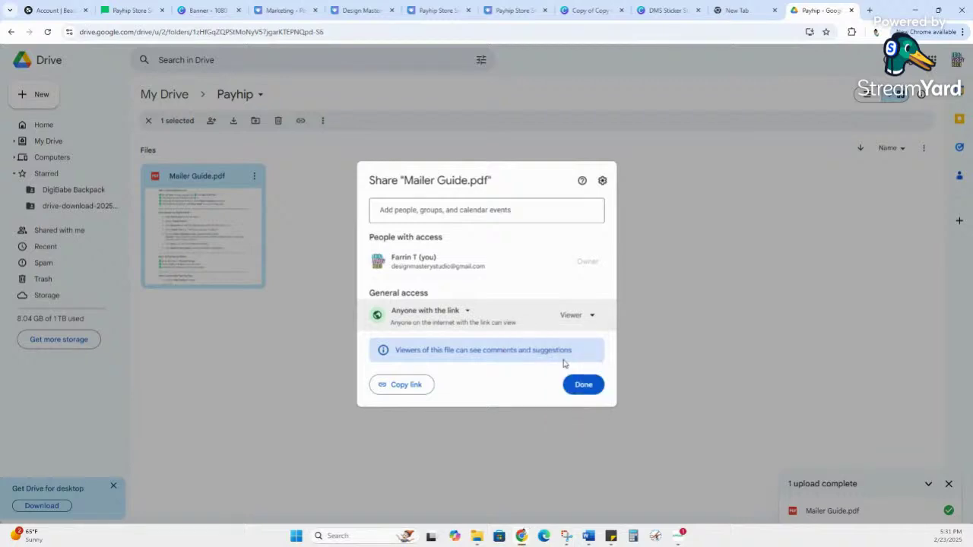
pyautogui.click(582, 385)
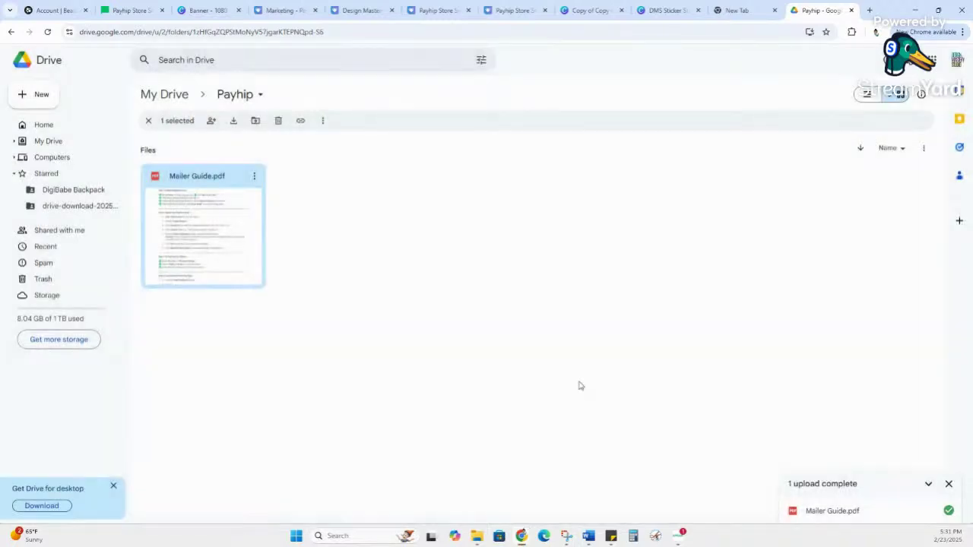
# Step: Copy the guide's shareable link and return to the MailerLite welcome email
pyautogui.click(255, 175)
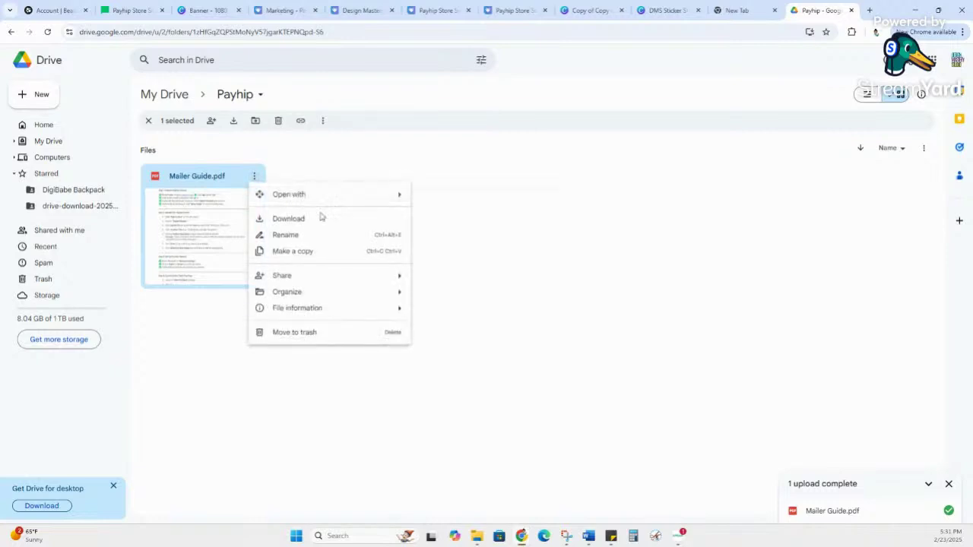
pyautogui.moveTo(395, 278)
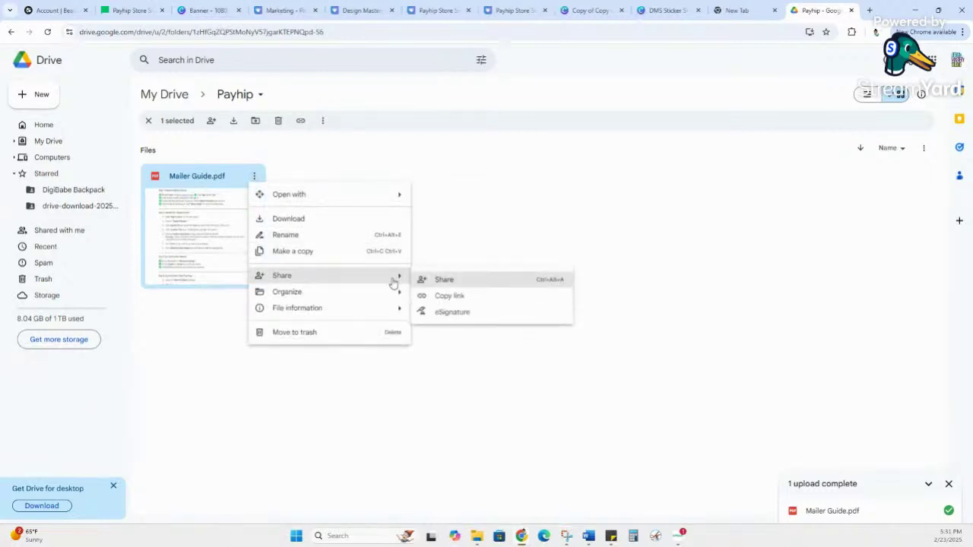
pyautogui.click(441, 296)
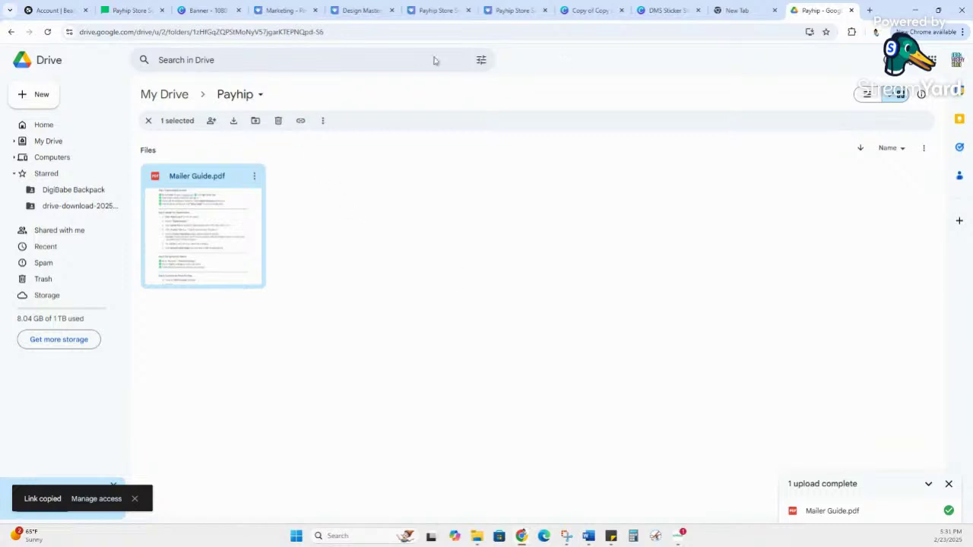
pyautogui.click(112, 17)
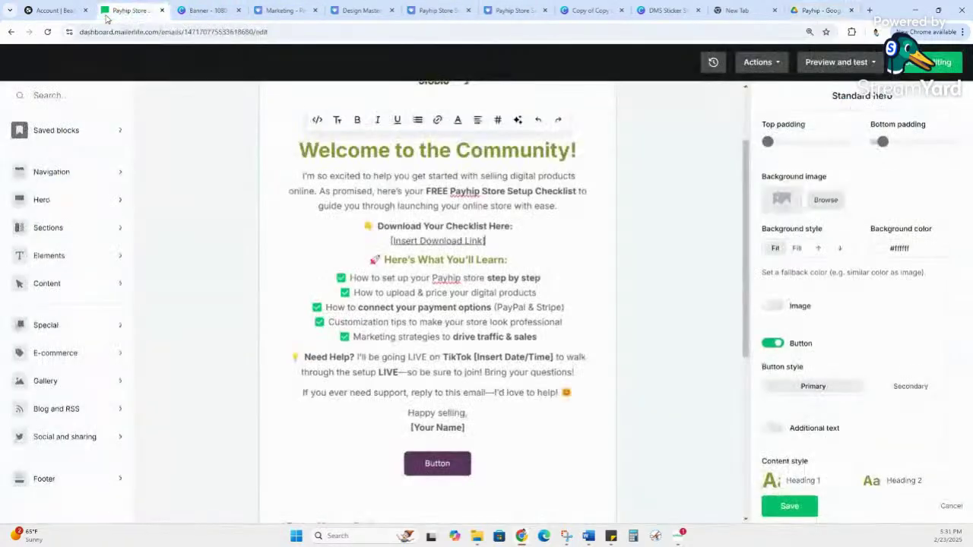
# Step: Replace the Payhip URL on [Insert Download Link] with the pasted Mailer Guide Drive link
pyautogui.click(473, 240)
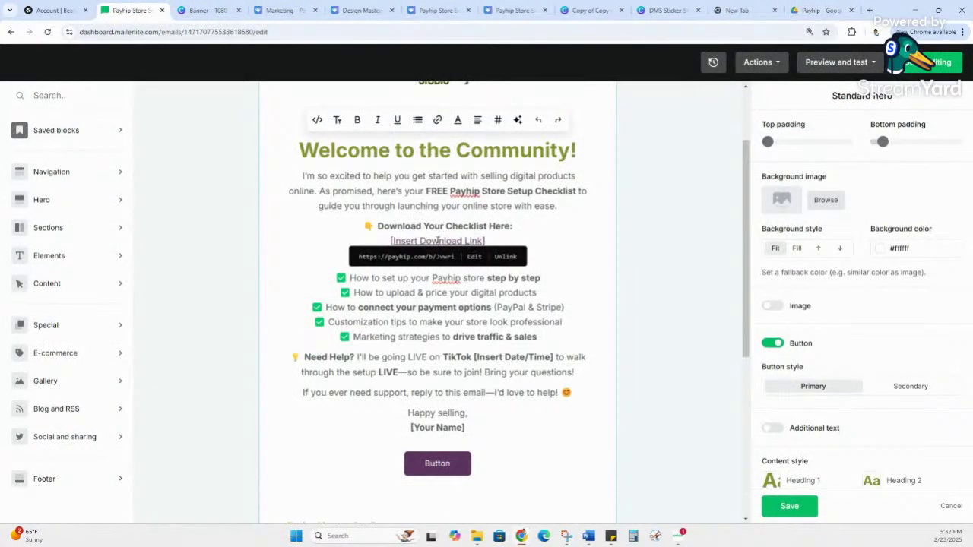
pyautogui.click(402, 241)
pyautogui.moveTo(393, 242); pyautogui.dragTo(483, 241)
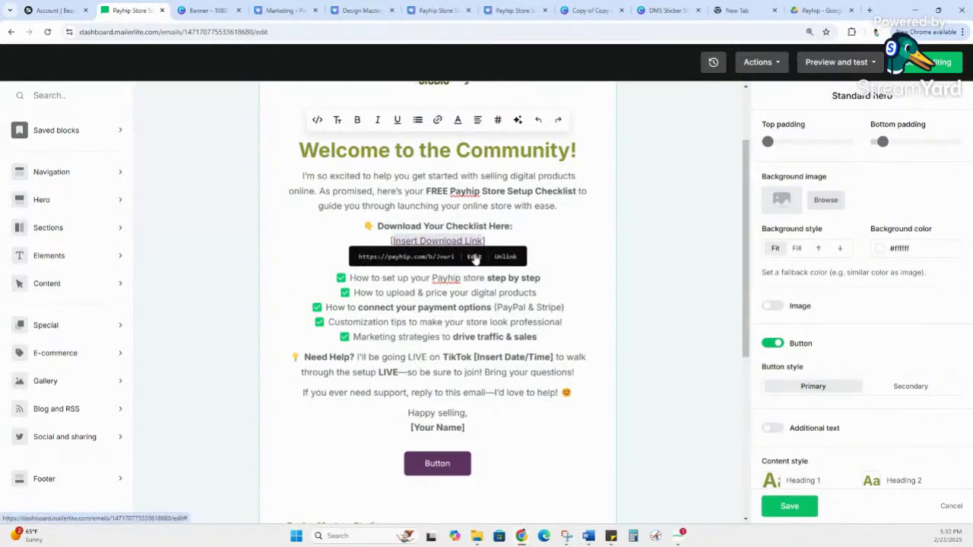
pyautogui.click(475, 256)
pyautogui.moveTo(474, 256); pyautogui.dragTo(105, 264)
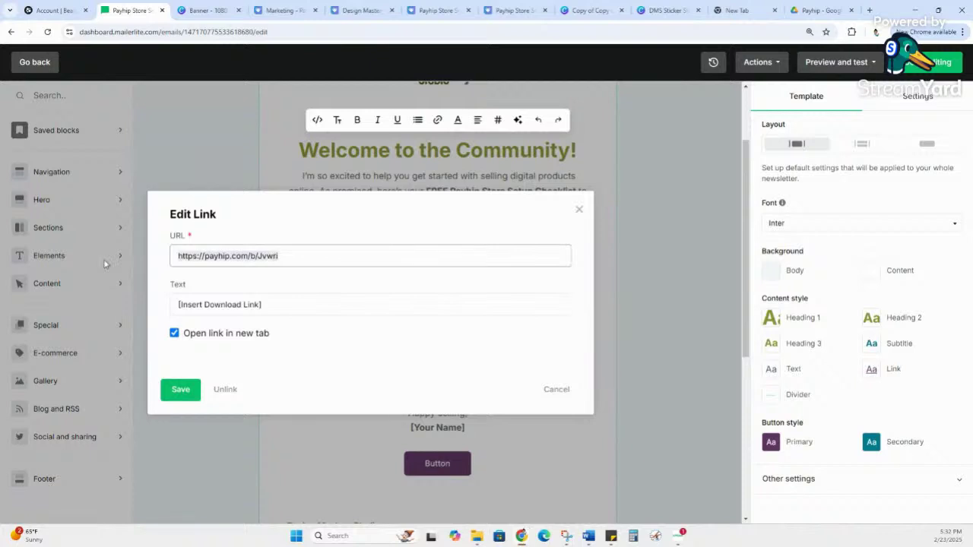
pyautogui.hotkey('ctrl', 'v')
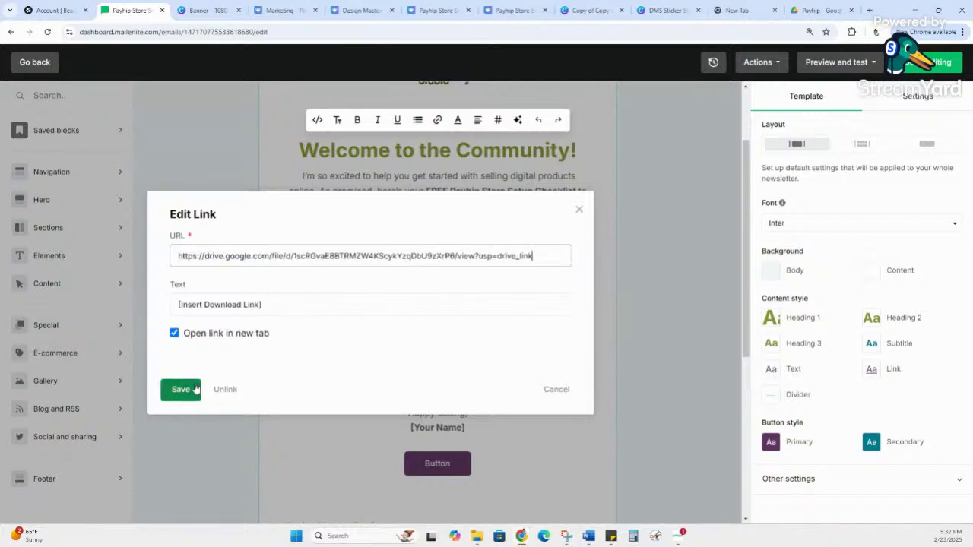
pyautogui.click(180, 389)
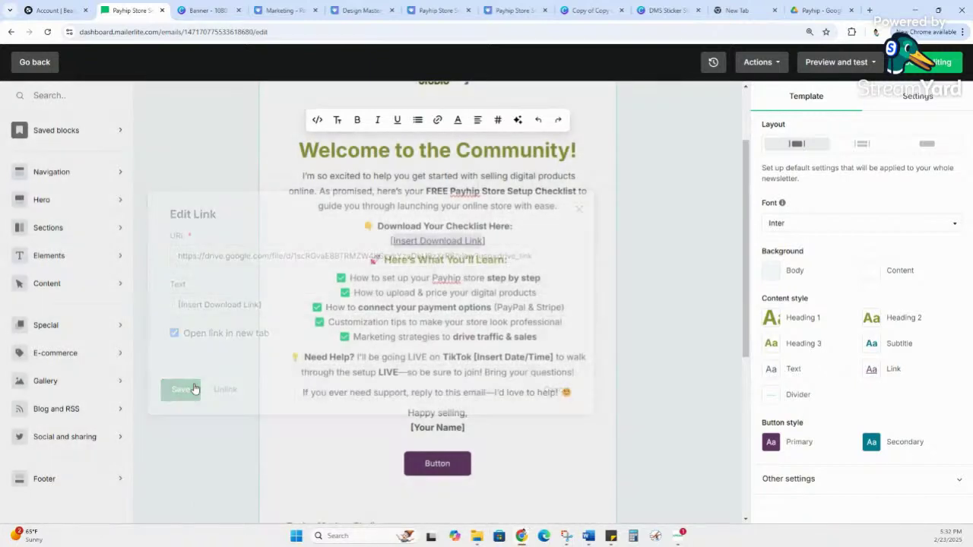
# Step: Retype the download link text as 'PAYHIP STORE SETUP GUIDE' and confirm it still links to Drive
pyautogui.click(483, 240)
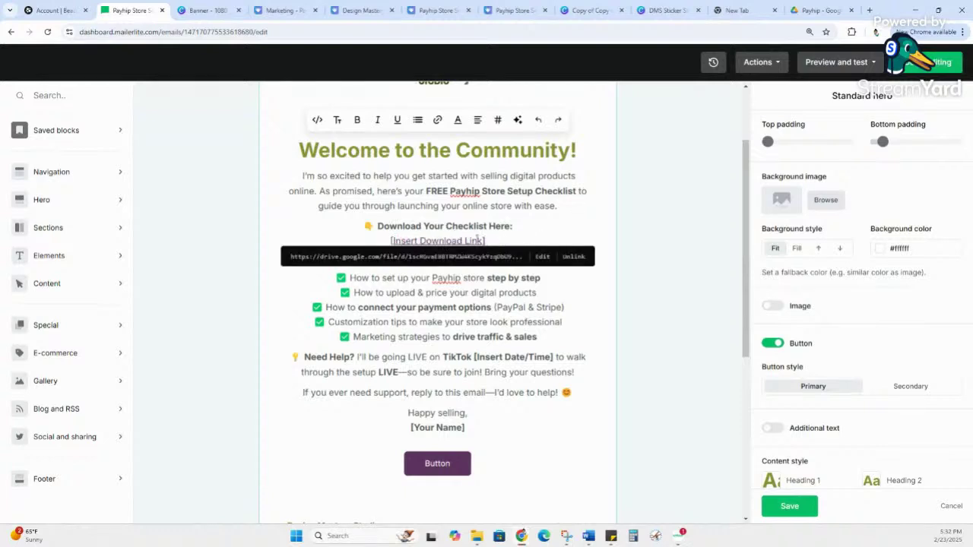
pyautogui.moveTo(484, 240); pyautogui.dragTo(394, 251)
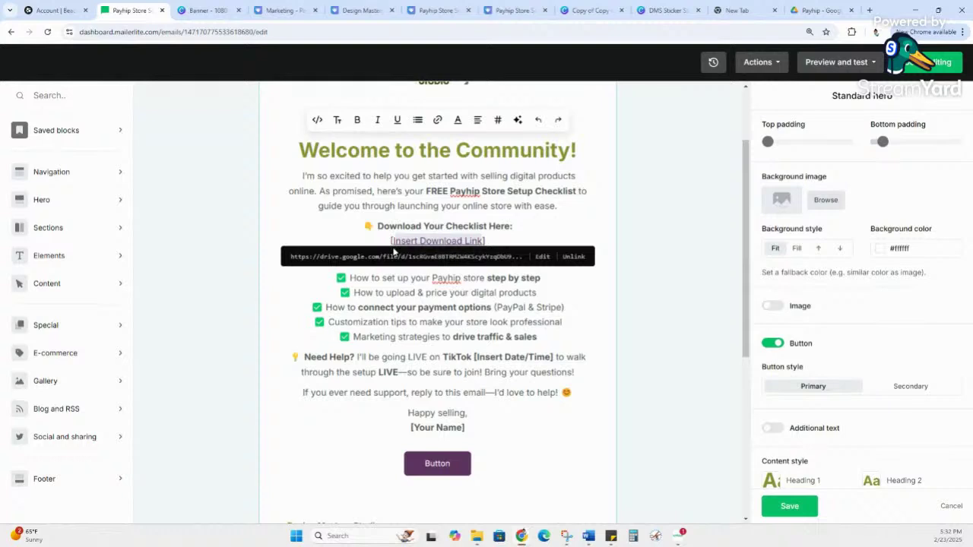
pyautogui.click(393, 251)
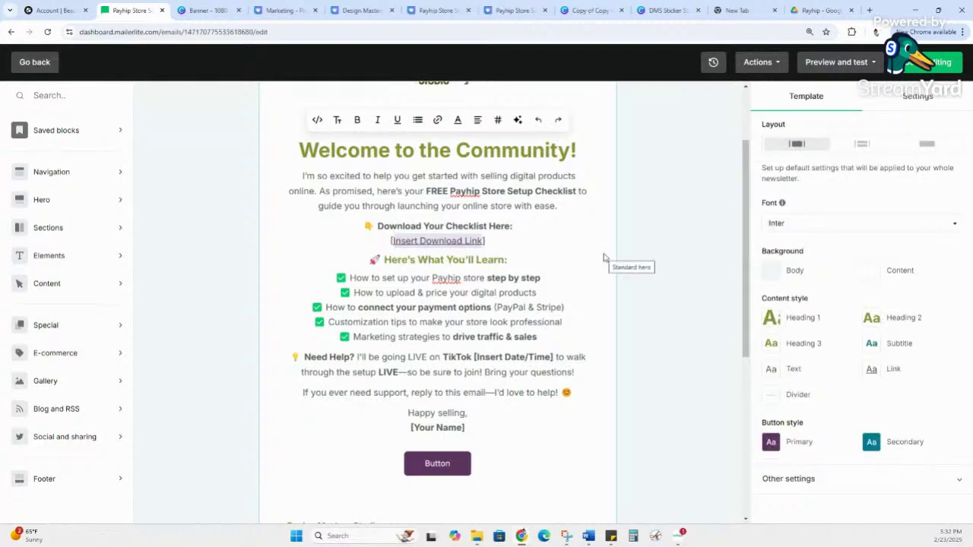
pyautogui.write('PAYH')
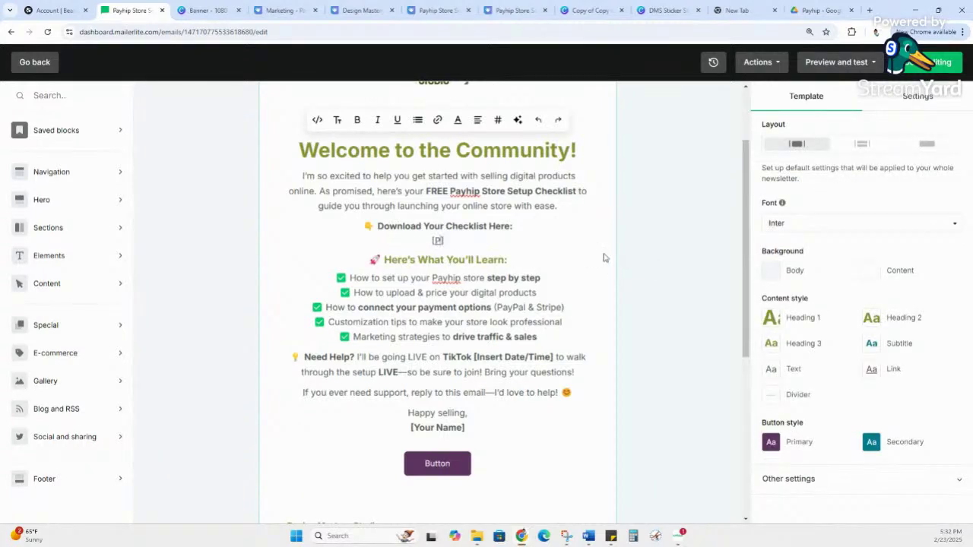
pyautogui.write('II')
pyautogui.write('P ')
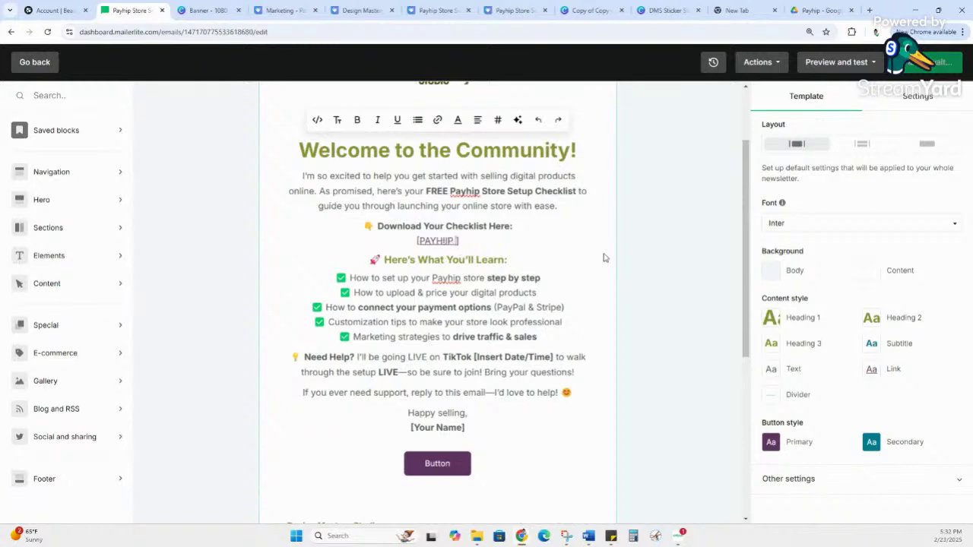
pyautogui.write('sTORE')
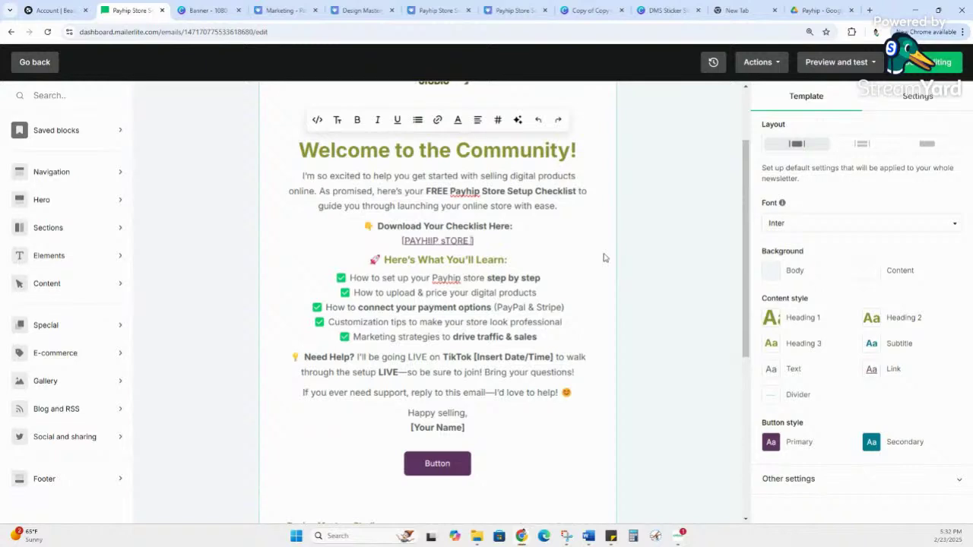
pyautogui.write(' sETUP gUD')
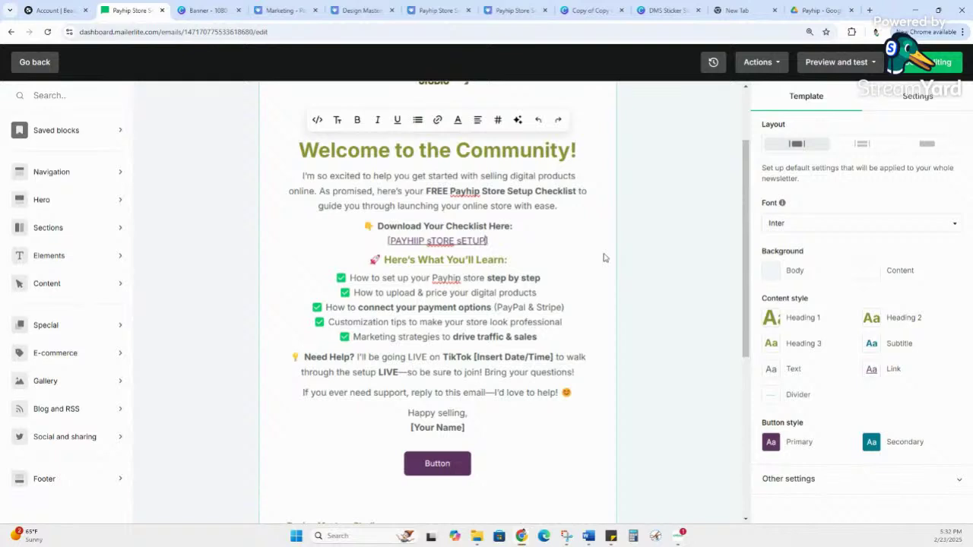
pyautogui.press('BackSpace')
pyautogui.press('BackSpace')
pyautogui.press('BackSpace')
pyautogui.press('BackSpace')
pyautogui.press('BackSpace')
pyautogui.press('BackSpace')
pyautogui.press('BackSpace')
pyautogui.press('BackSpace')
pyautogui.press('BackSpace')
pyautogui.press('BackSpace')
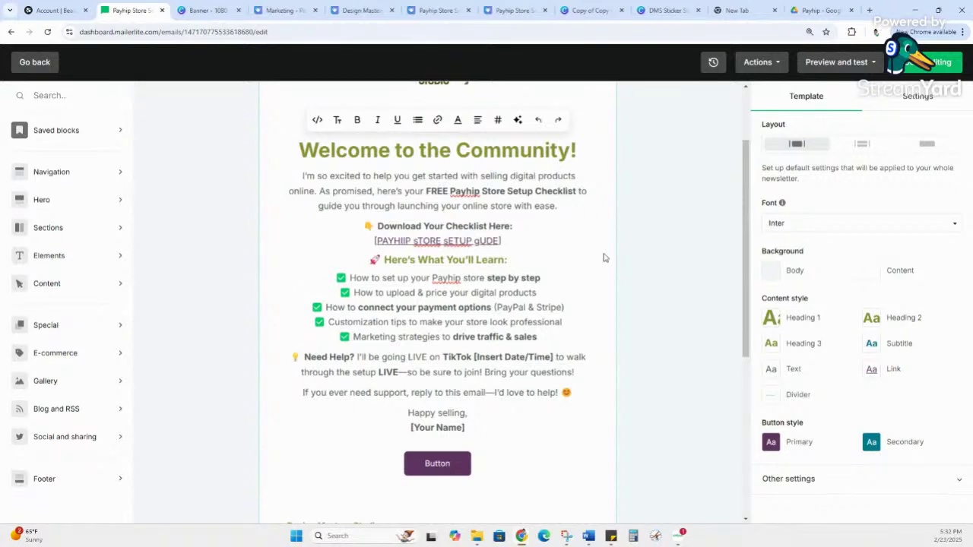
pyautogui.press('BackSpace')
pyautogui.press('BackSpace')
pyautogui.press('BackSpace')
pyautogui.press('BackSpace')
pyautogui.press('BackSpace')
pyautogui.press('BackSpace')
pyautogui.press('BackSpace')
pyautogui.press('BackSpace')
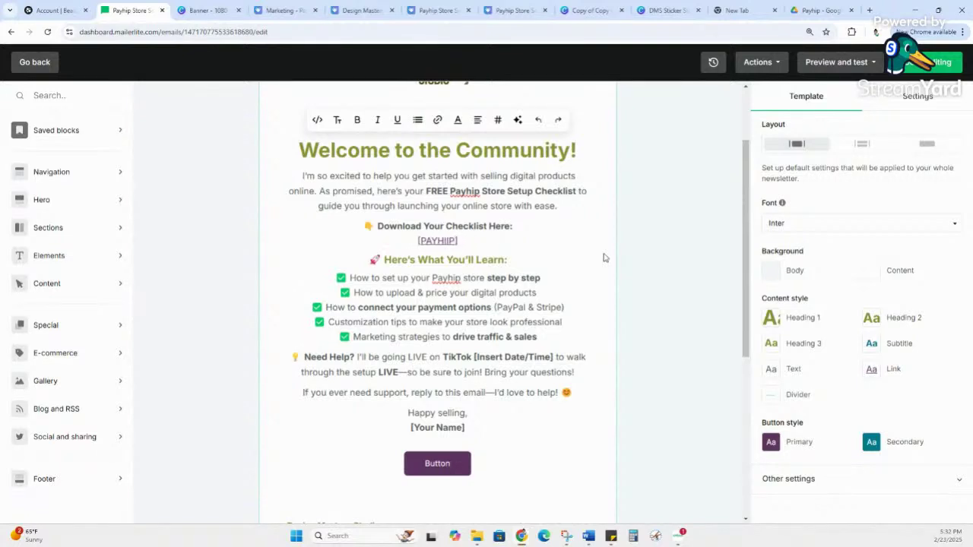
pyautogui.write('P STORE ')
pyautogui.write('SETUP GUI')
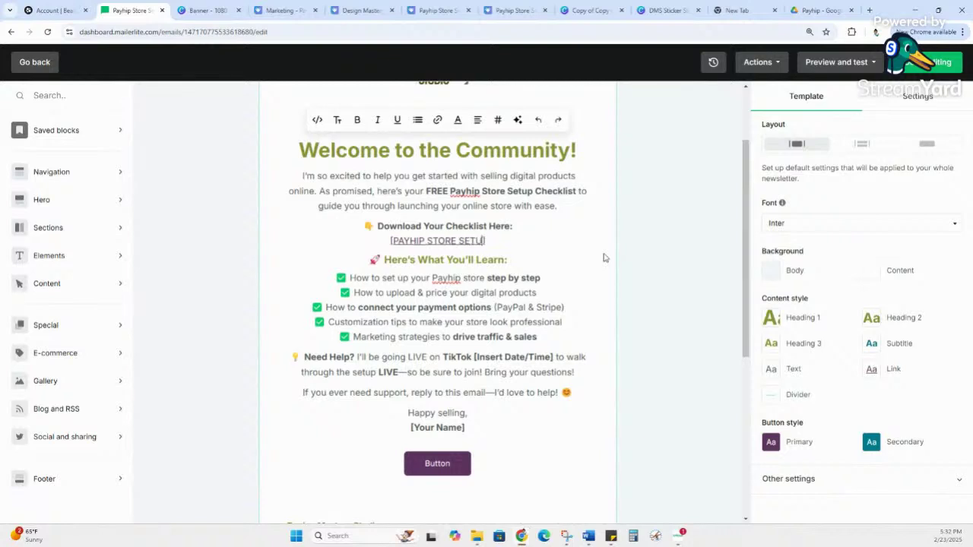
pyautogui.write('DE')
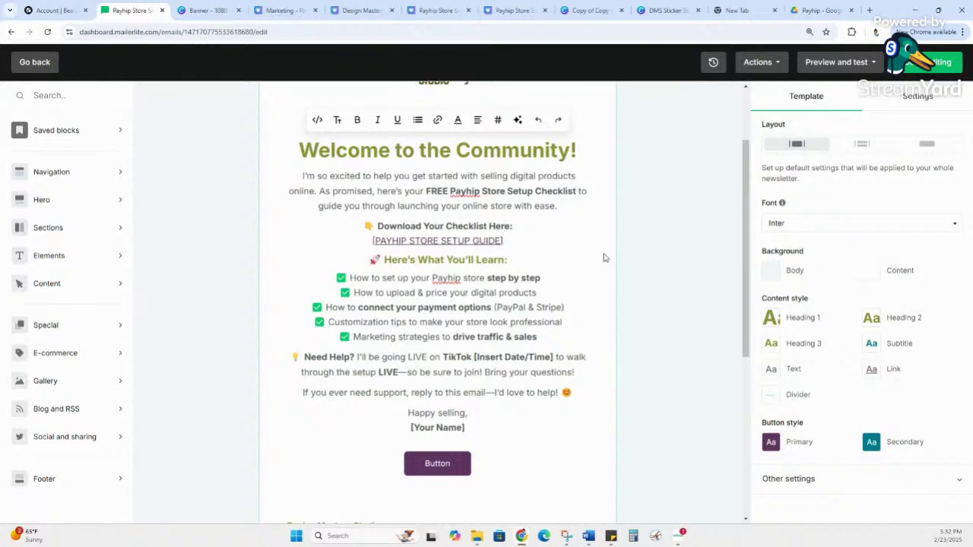
pyautogui.click(465, 242)
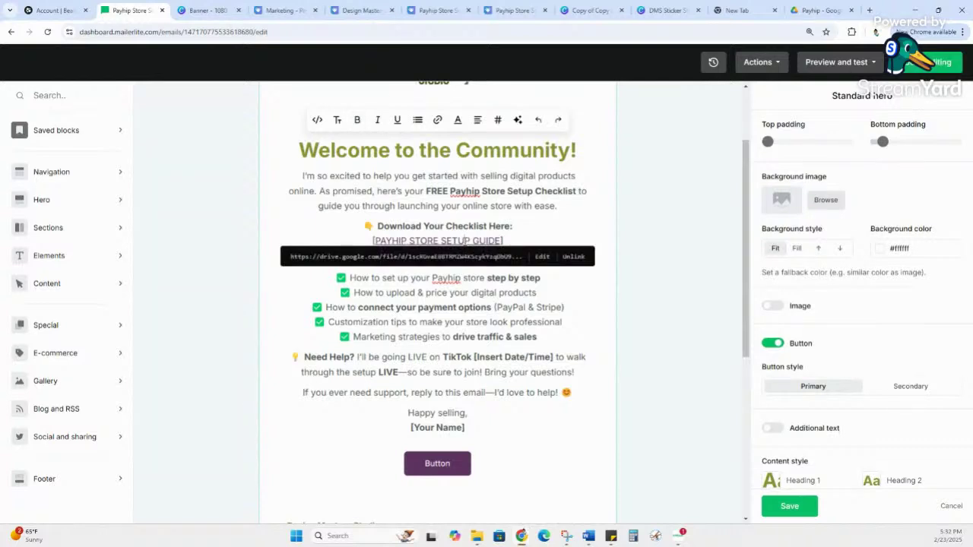
pyautogui.press('Escape')
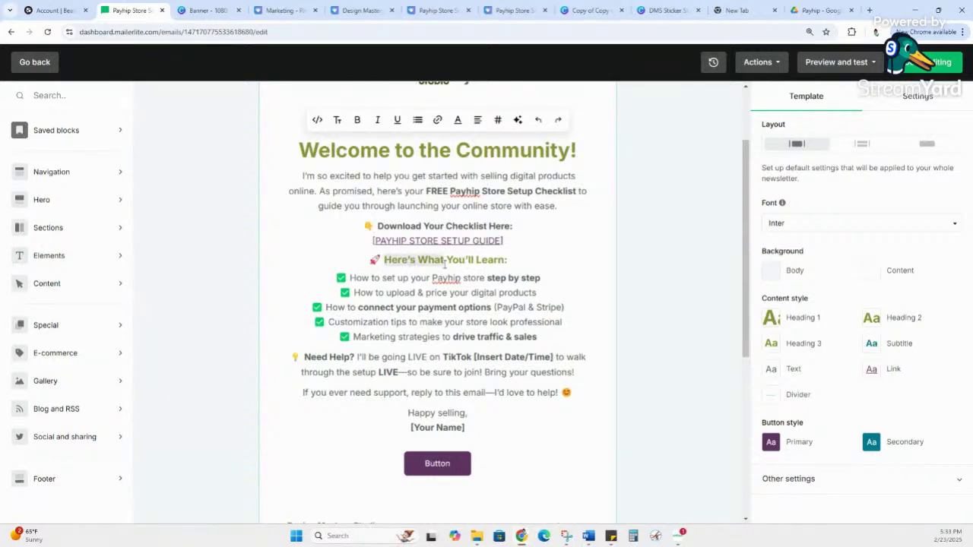
# Step: Replace the [Insert Date/Time] placeholder in the TikTok live invitation with 2/23/25
pyautogui.click(386, 297)
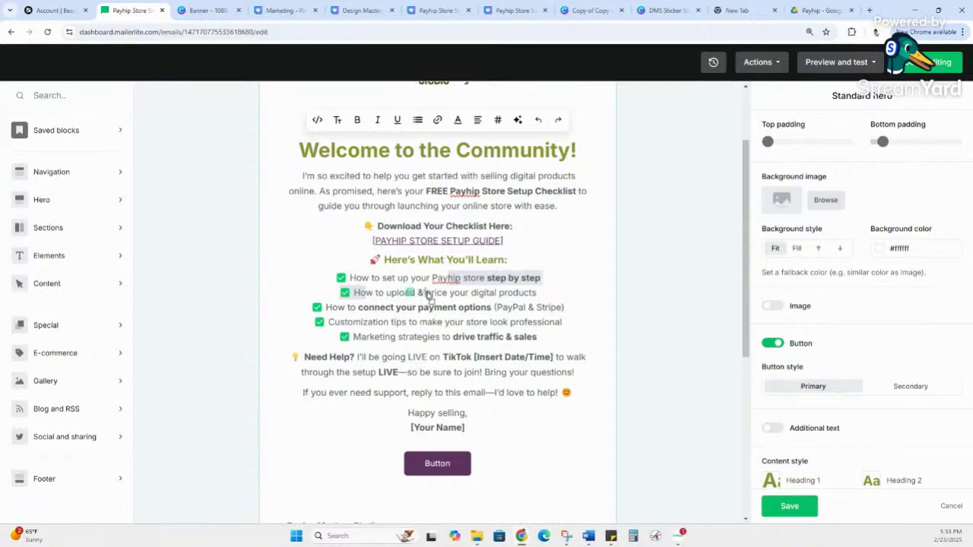
pyautogui.scroll(-2, 429, 319)
pyautogui.scroll(2, 431, 322)
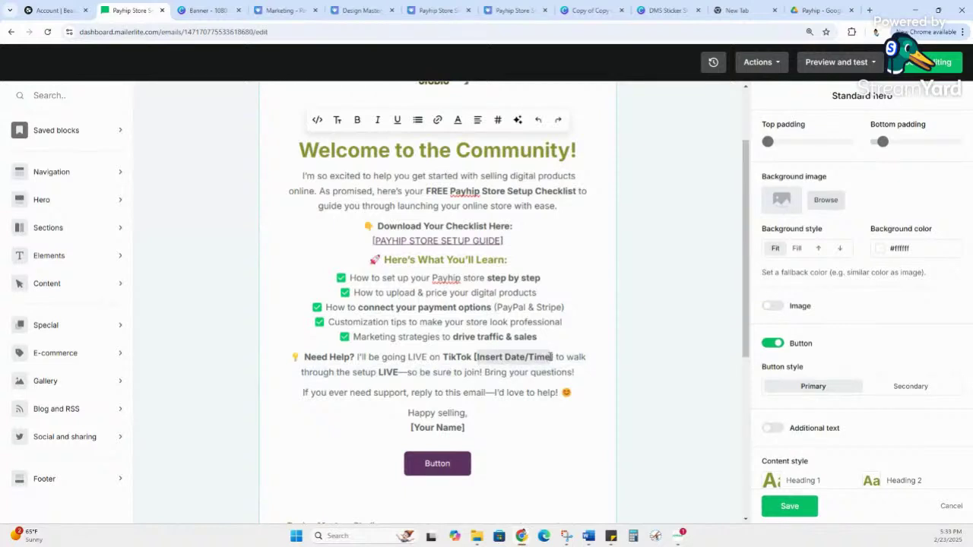
pyautogui.click(553, 356)
pyautogui.write('2/23/2')
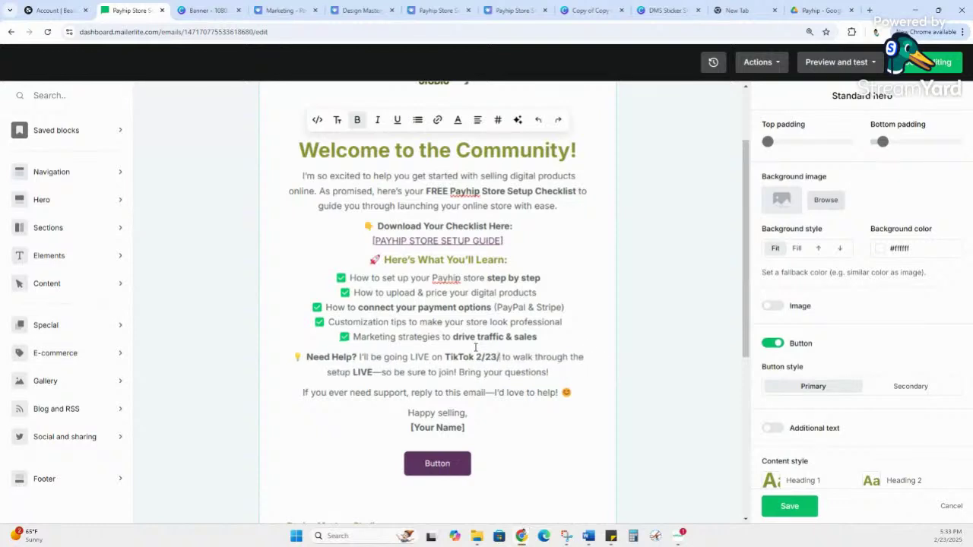
pyautogui.write('5')
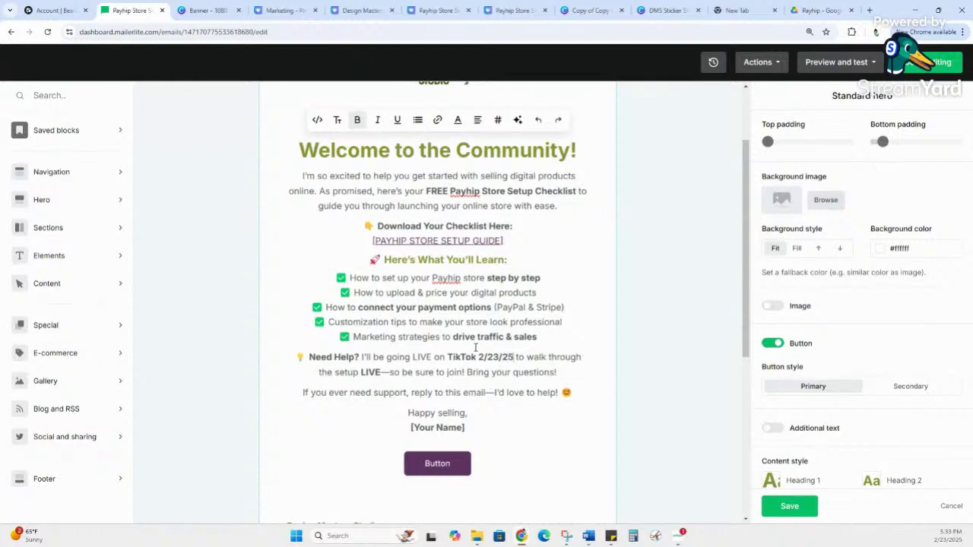
pyautogui.click(446, 376)
# Step: Delete the 'Happy selling, [Your Name]' sign-off lines
pyautogui.moveTo(479, 373); pyautogui.dragTo(407, 372)
pyautogui.click(473, 372)
pyautogui.moveTo(308, 357); pyautogui.dragTo(529, 372)
pyautogui.click(478, 428)
pyautogui.moveTo(464, 424); pyautogui.dragTo(391, 403)
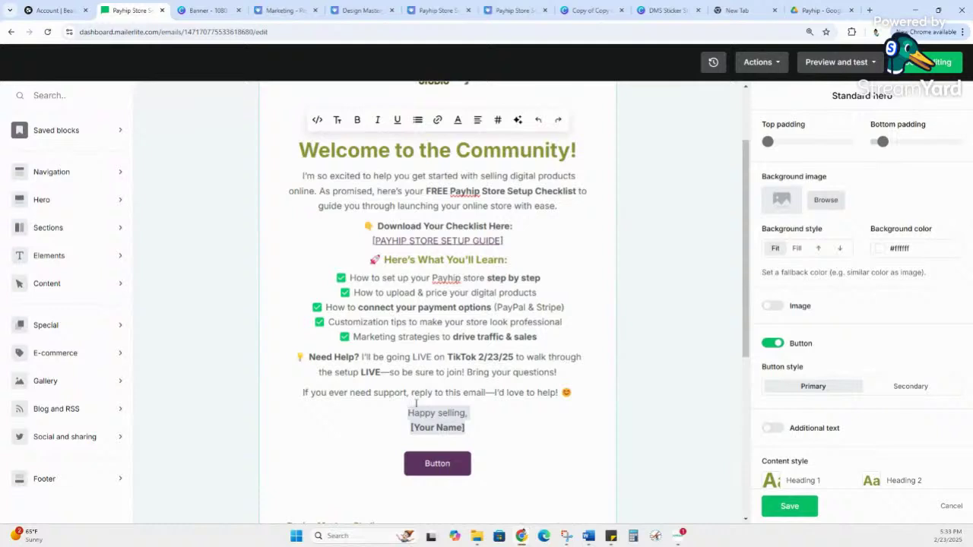
pyautogui.press('BackSpace')
# Step: Replace the button's placeholder 'Button' label with 'Follow Us on TIKTOK'
pyautogui.scroll(-3, 436, 395)
pyautogui.click(437, 296)
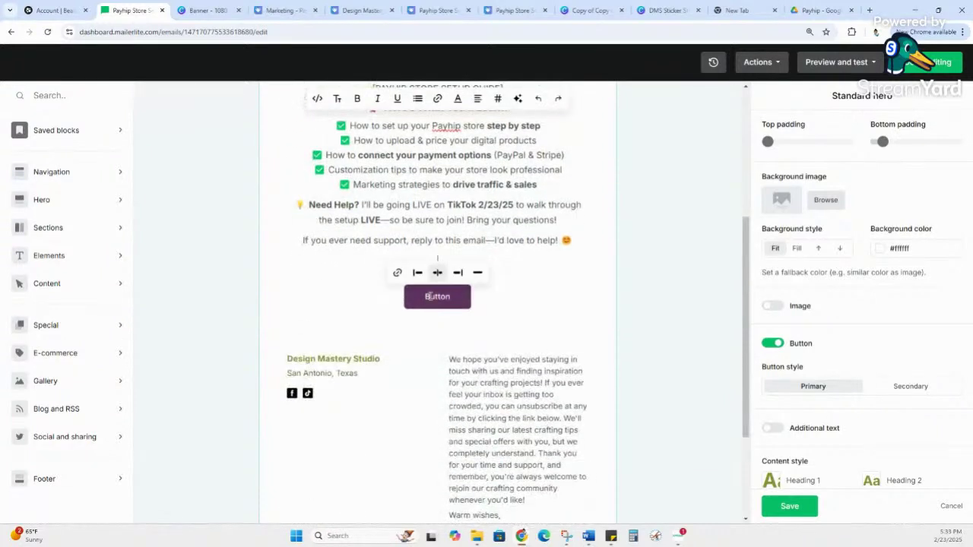
pyautogui.moveTo(455, 297); pyautogui.dragTo(416, 300)
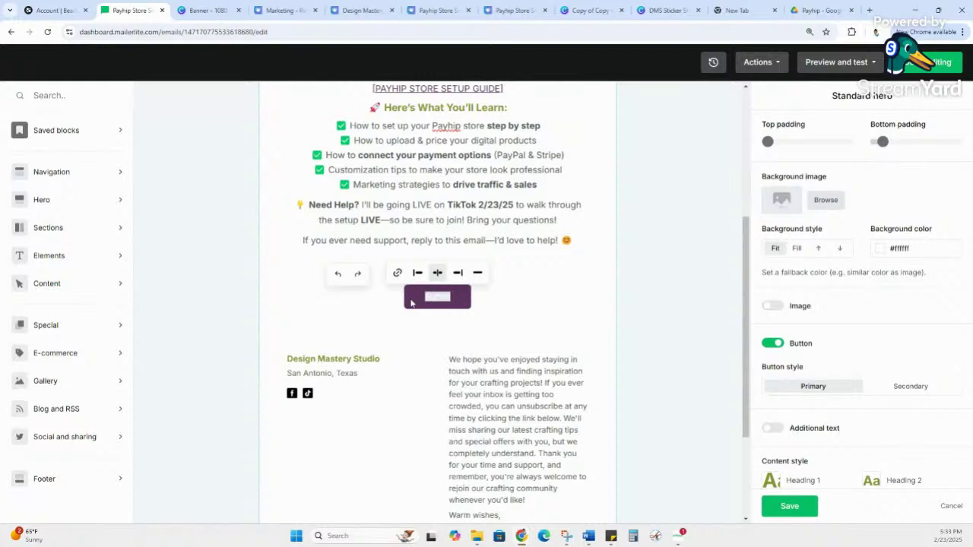
pyautogui.write('FOLLOW')
pyautogui.press('BackSpace')
pyautogui.press('BackSpace')
pyautogui.press('BackSpace')
pyautogui.press('BackSpace')
pyautogui.press('BackSpace')
pyautogui.press('BackSpace')
pyautogui.press('BackSpace')
pyautogui.write('Follow Us on T')
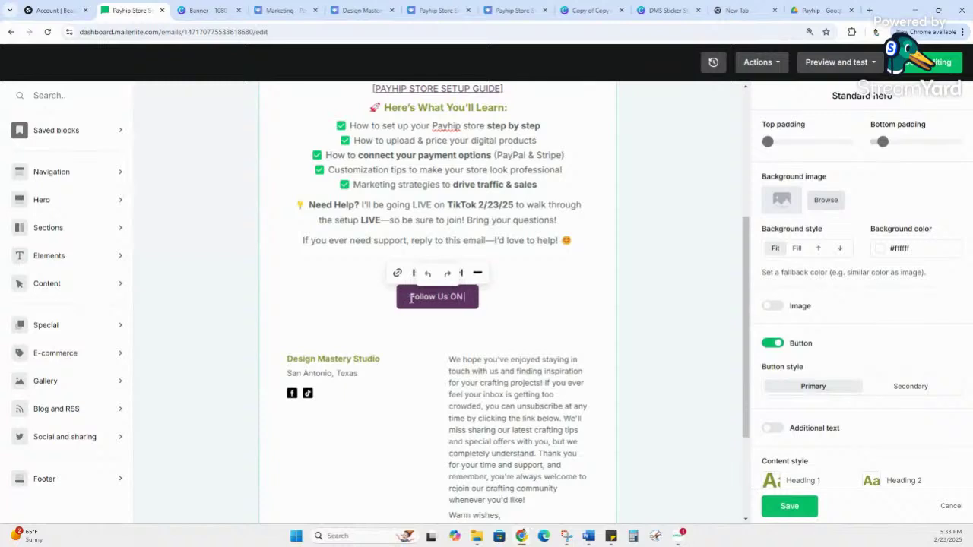
pyautogui.write('IKTOK')
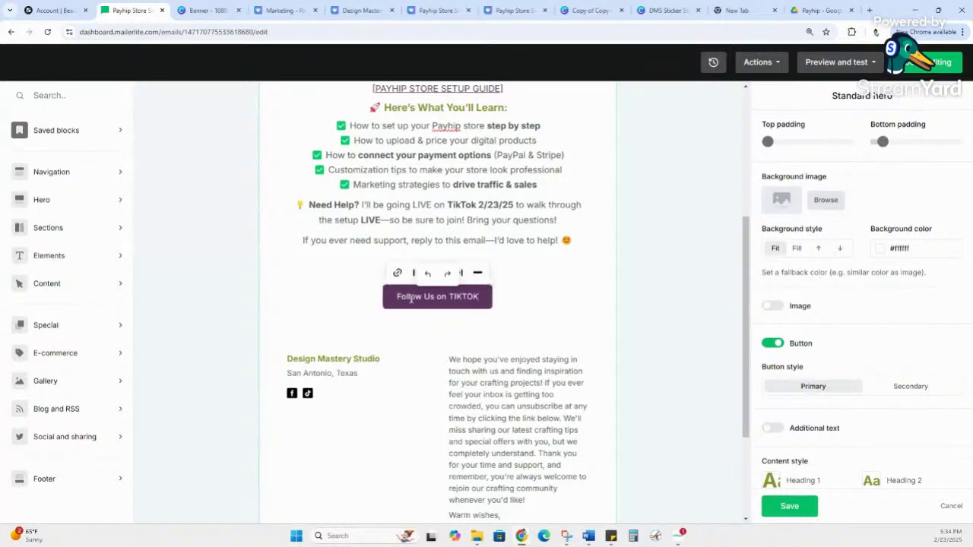
pyautogui.press('Escape')
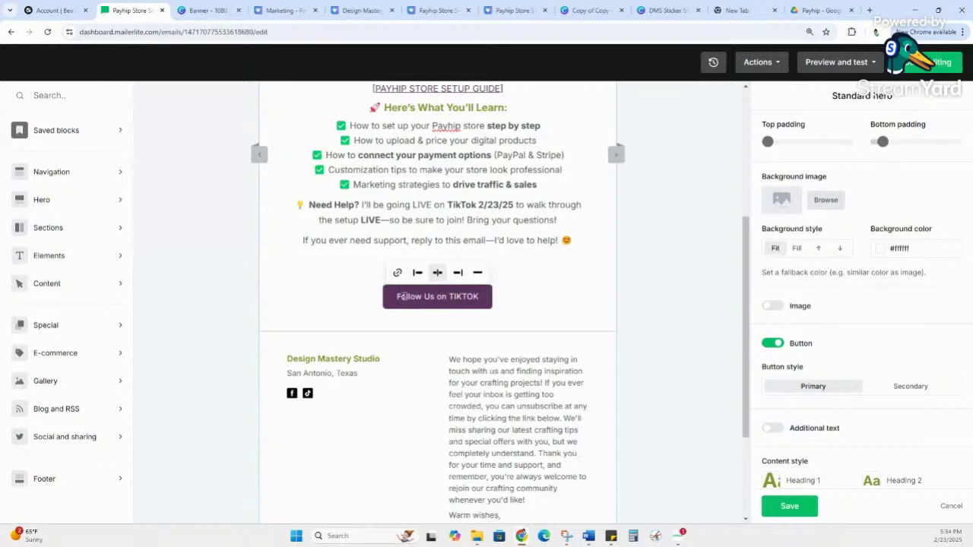
# Step: Link the TikTok button to TIKTOK.COM/DESIGNMASTERYSTUDIO with 'Open link in new tab' turned on
pyautogui.click(396, 272)
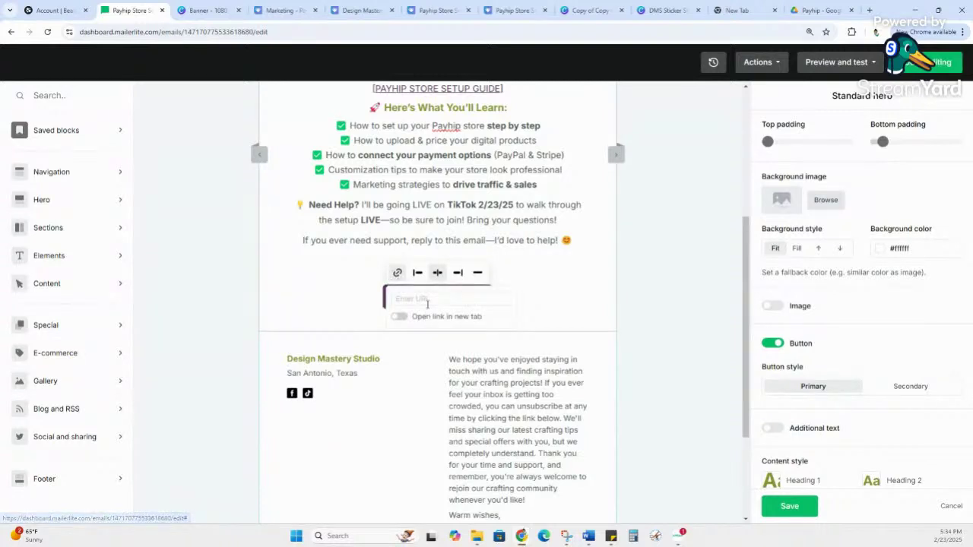
pyautogui.write('TIKOT')
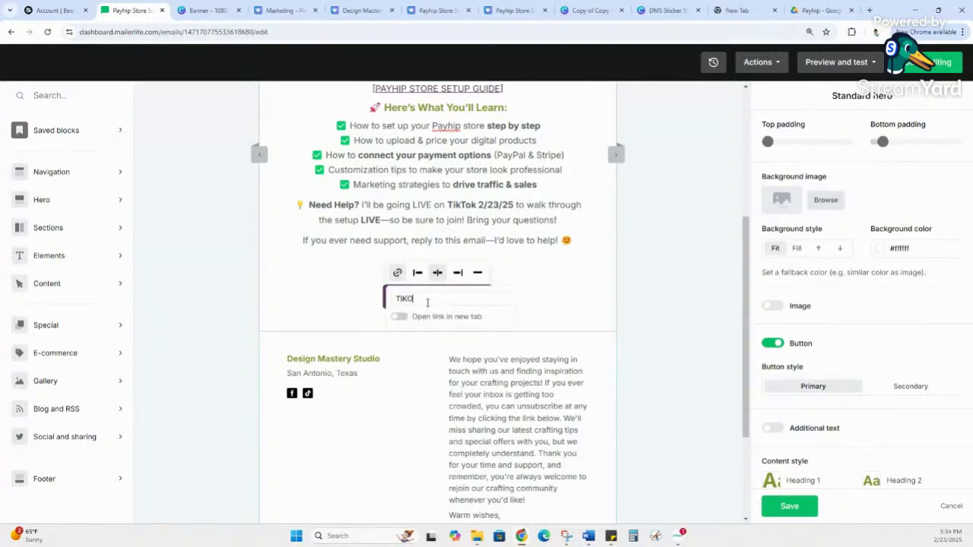
pyautogui.press('BackSpace')
pyautogui.press('BackSpace')
pyautogui.write('TOK.COM')
pyautogui.write('/')
pyautogui.write('DES')
pyautogui.write('IGNM')
pyautogui.write('ASTERY')
pyautogui.write('STUDIO')
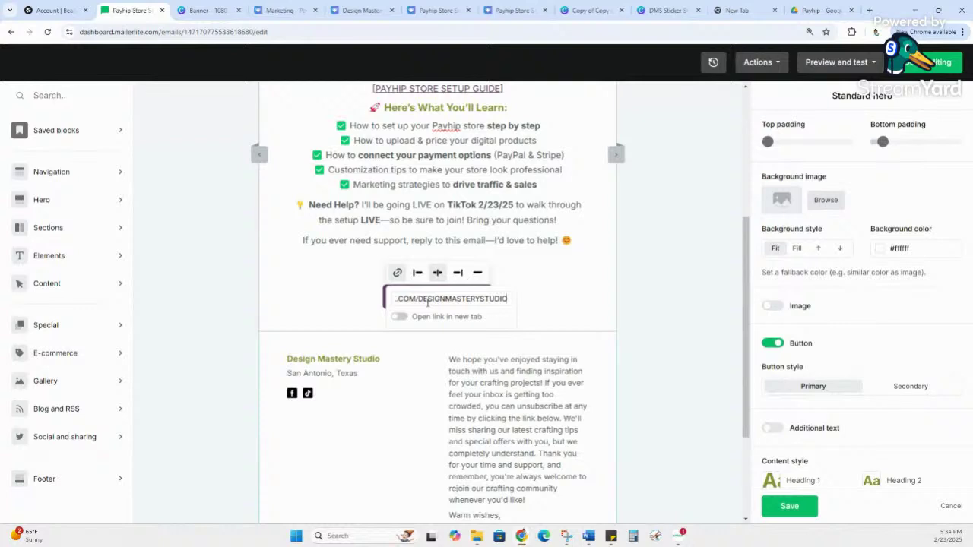
pyautogui.press('Return')
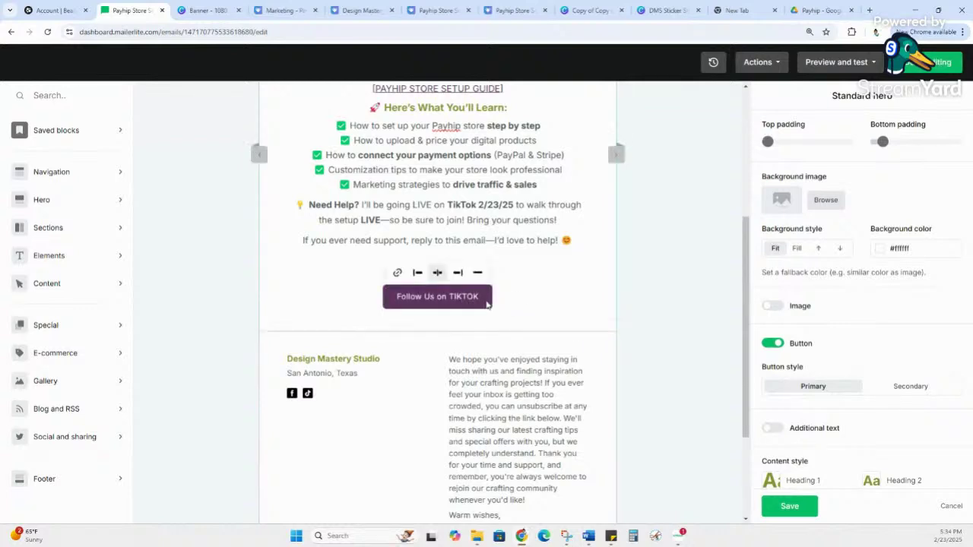
pyautogui.click(407, 297)
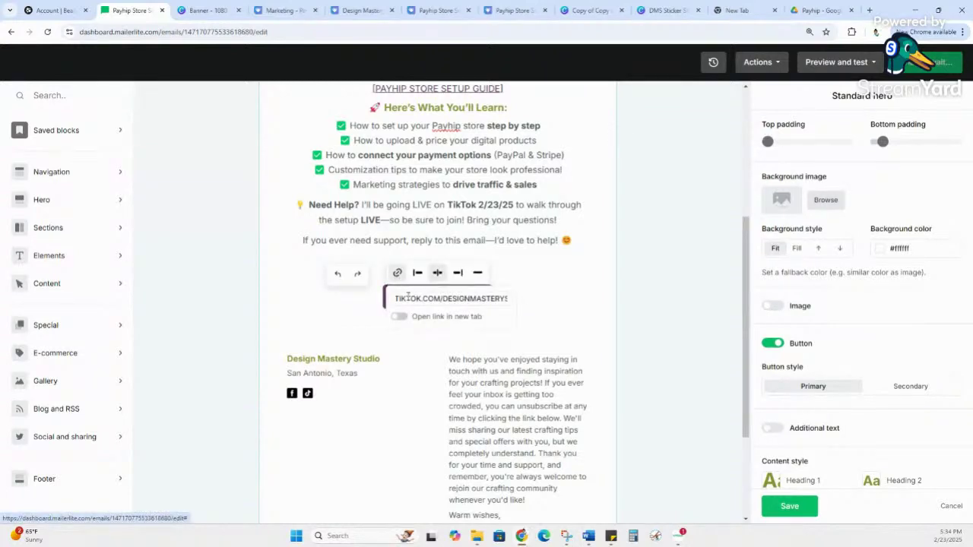
pyautogui.click(400, 317)
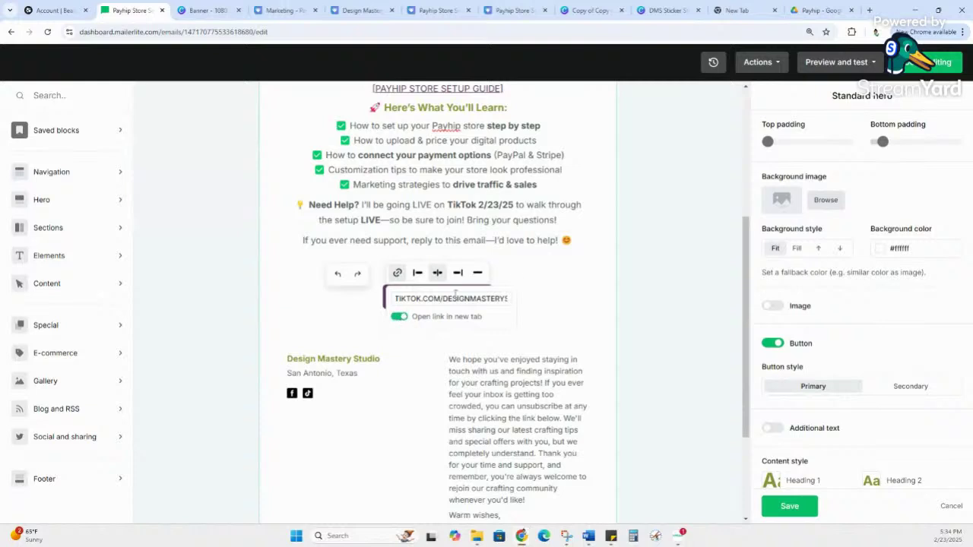
pyautogui.click(510, 284)
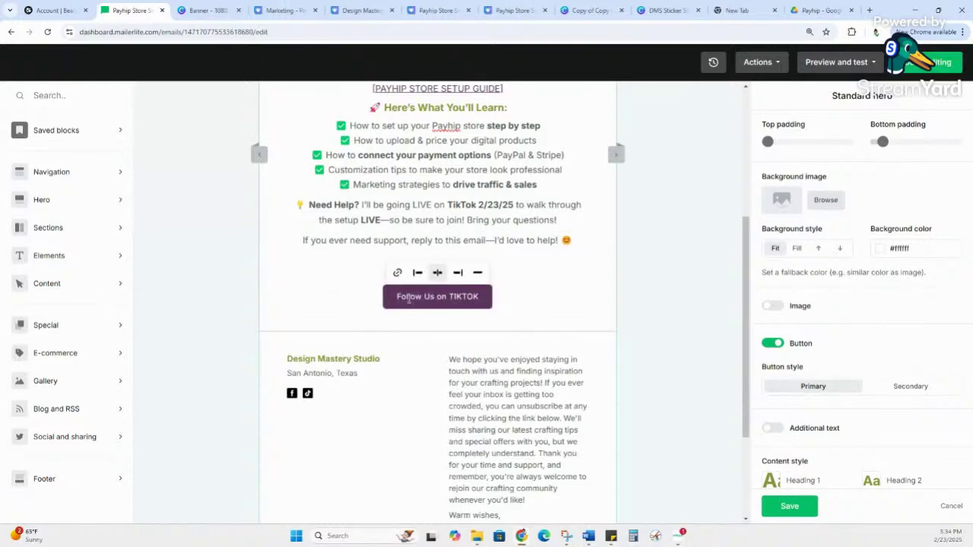
pyautogui.scroll(-2, 532, 228)
pyautogui.scroll(-1, 529, 227)
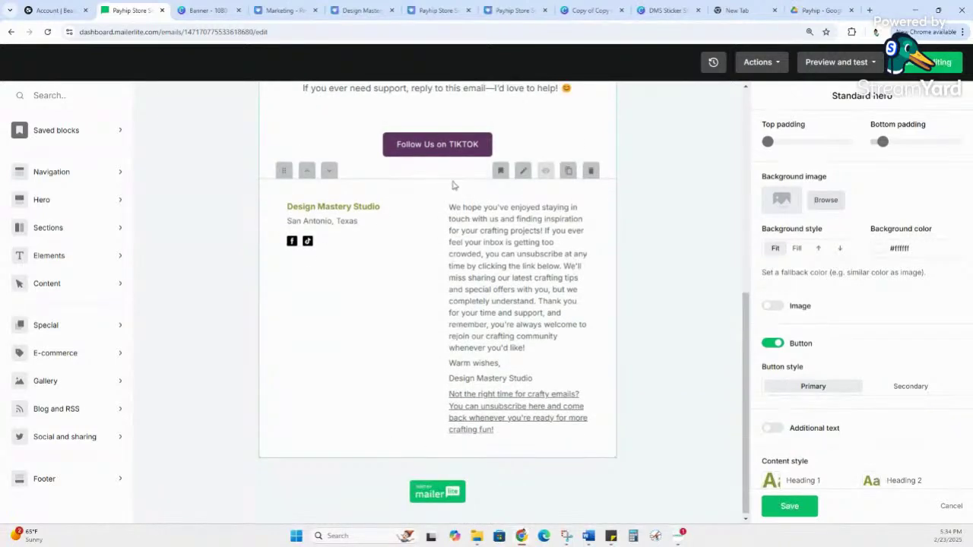
pyautogui.scroll(-1, 487, 380)
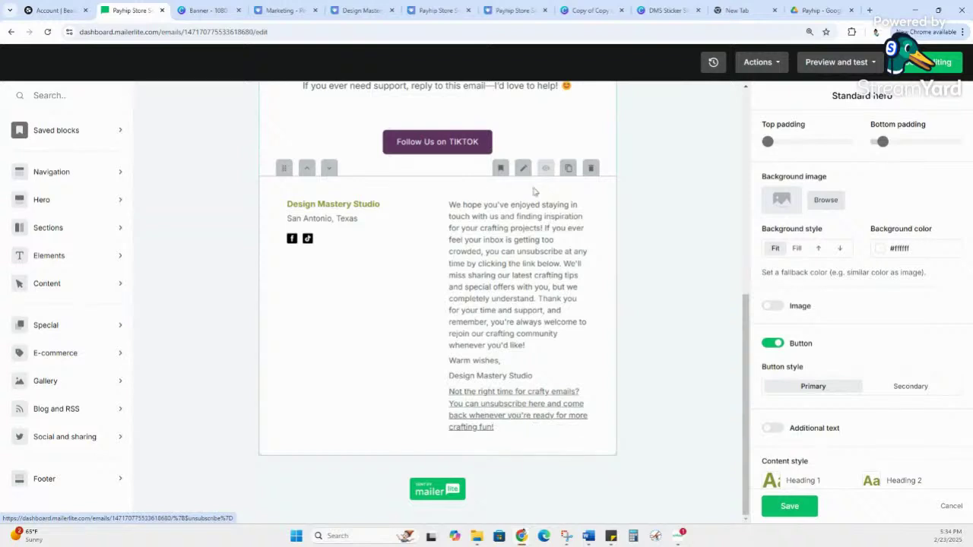
pyautogui.moveTo(370, 220); pyautogui.dragTo(270, 228)
pyautogui.click(270, 228)
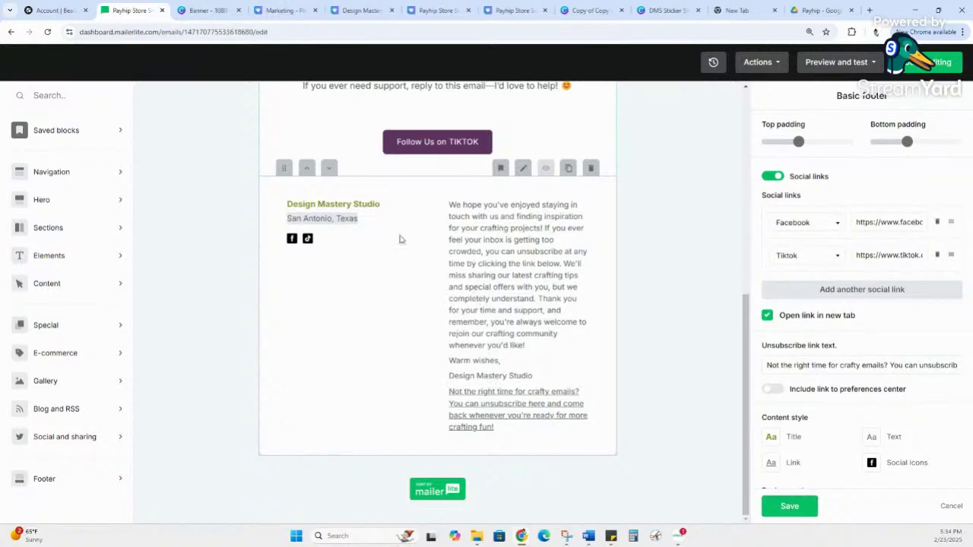
pyautogui.click(359, 219)
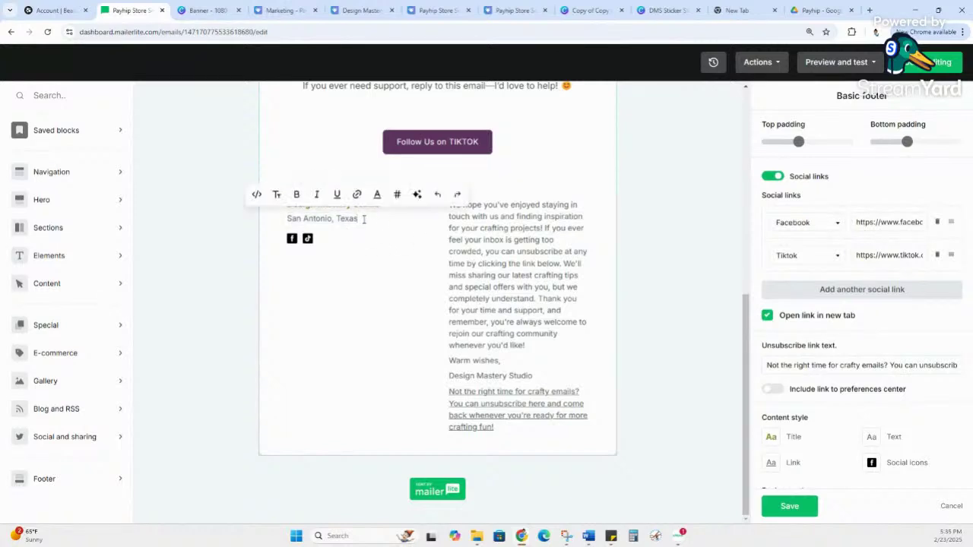
pyautogui.click(503, 228)
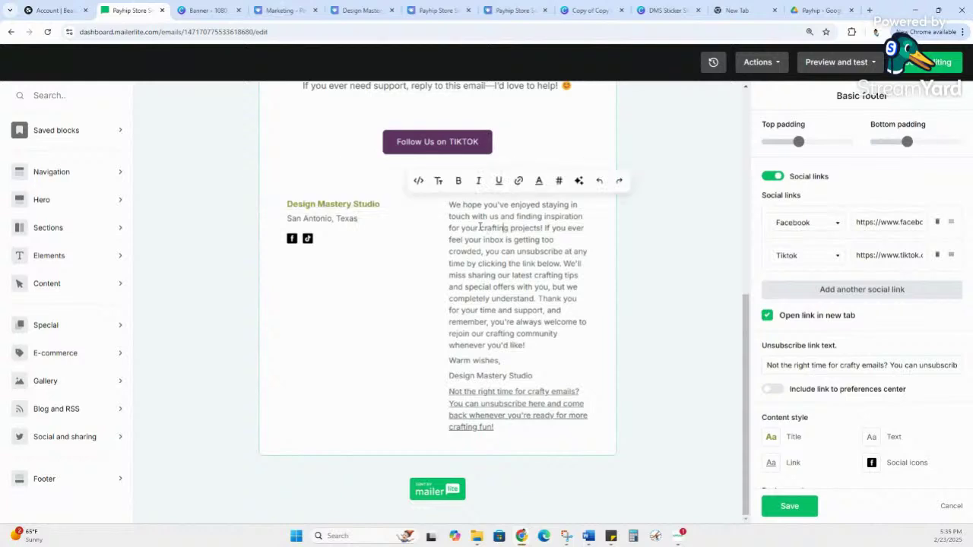
pyautogui.moveTo(450, 204); pyautogui.dragTo(557, 376)
pyautogui.press('BackSpace')
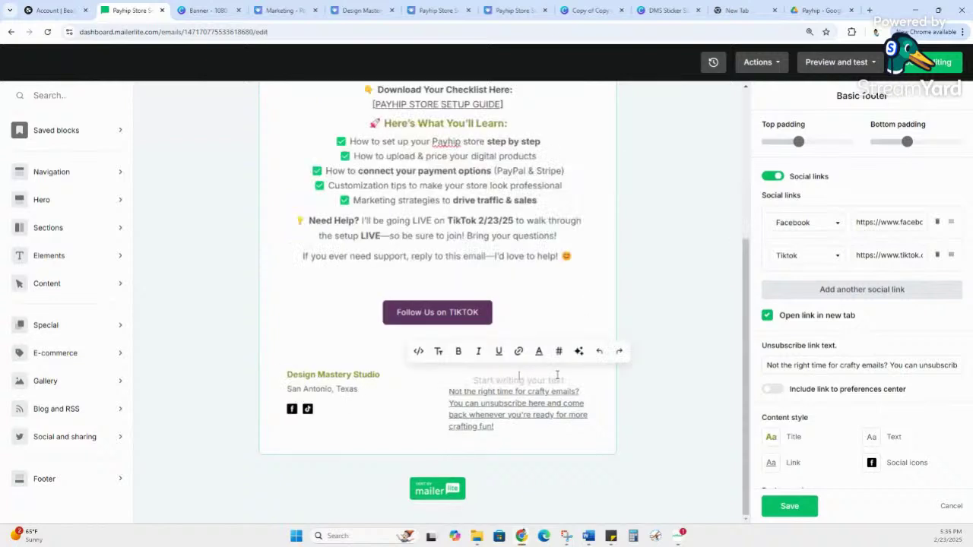
pyautogui.click(557, 452)
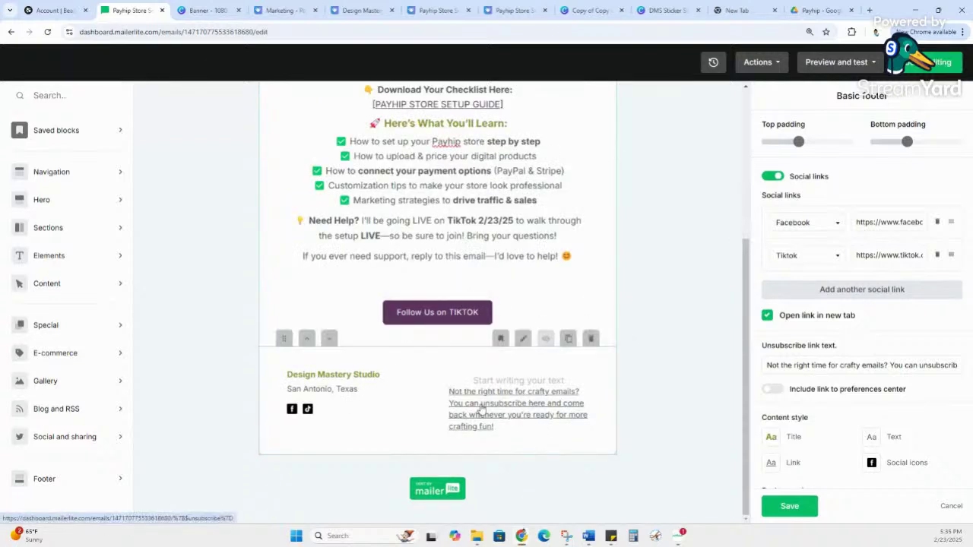
pyautogui.scroll(2, 599, 287)
pyautogui.scroll(1, 600, 287)
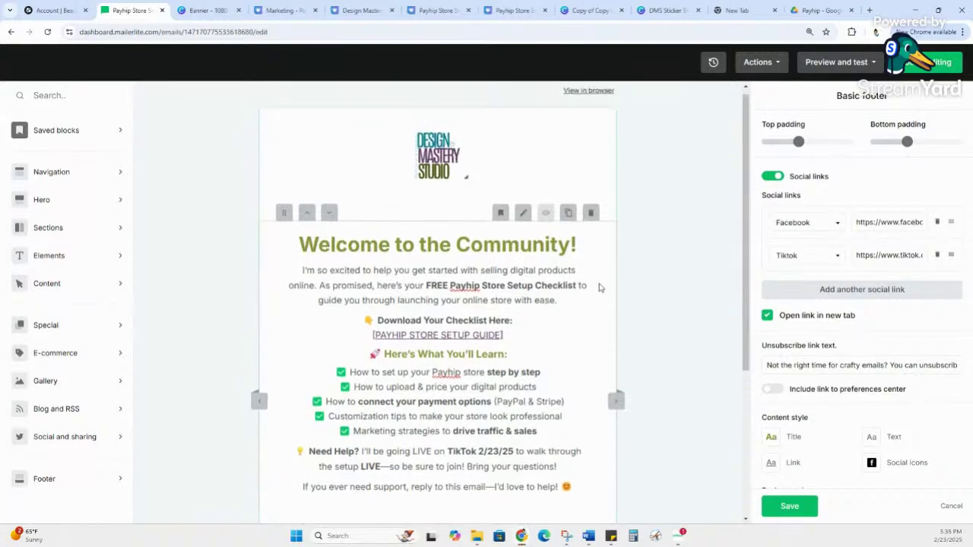
pyautogui.scroll(-3, 600, 287)
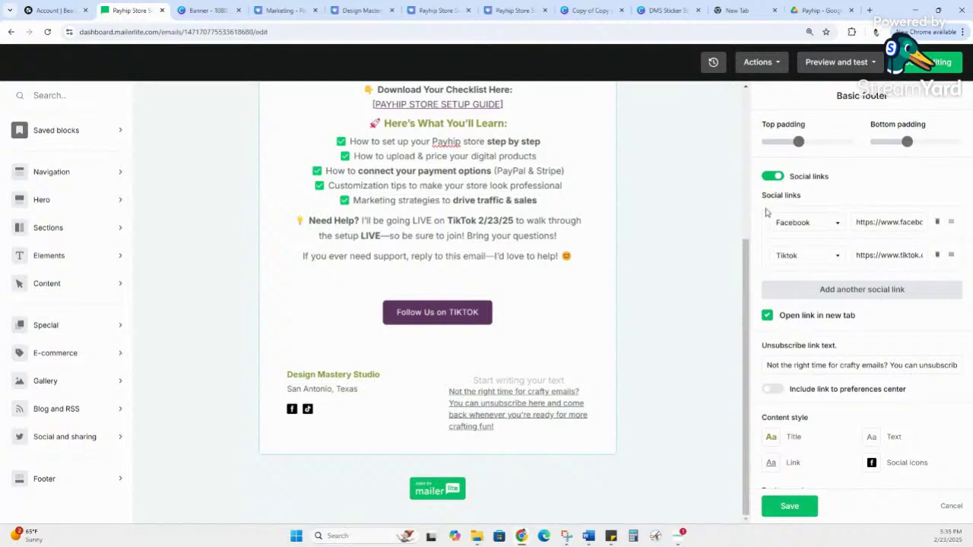
# Step: Send a test email to the prefilled studio address, then bring the Gmail window into the main browser
pyautogui.click(857, 67)
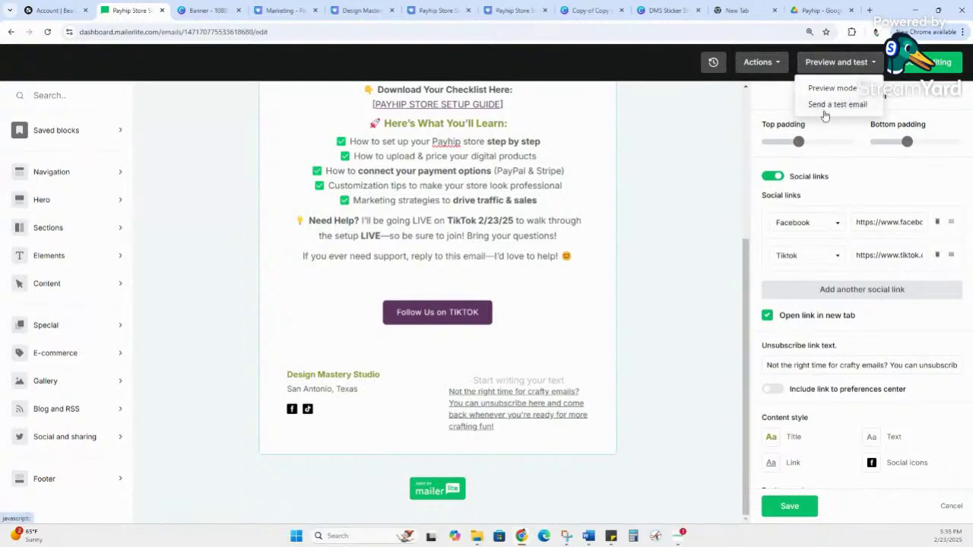
pyautogui.click(826, 109)
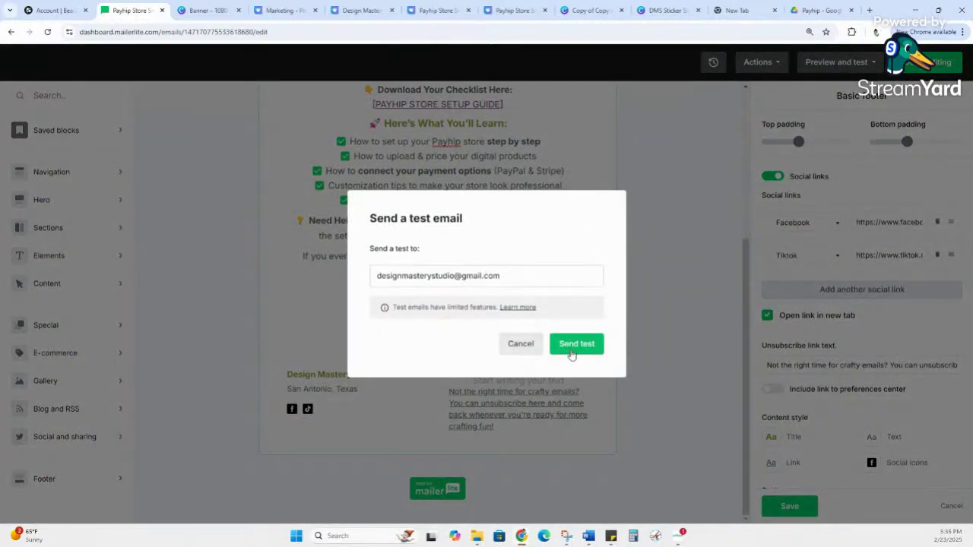
pyautogui.click(579, 351)
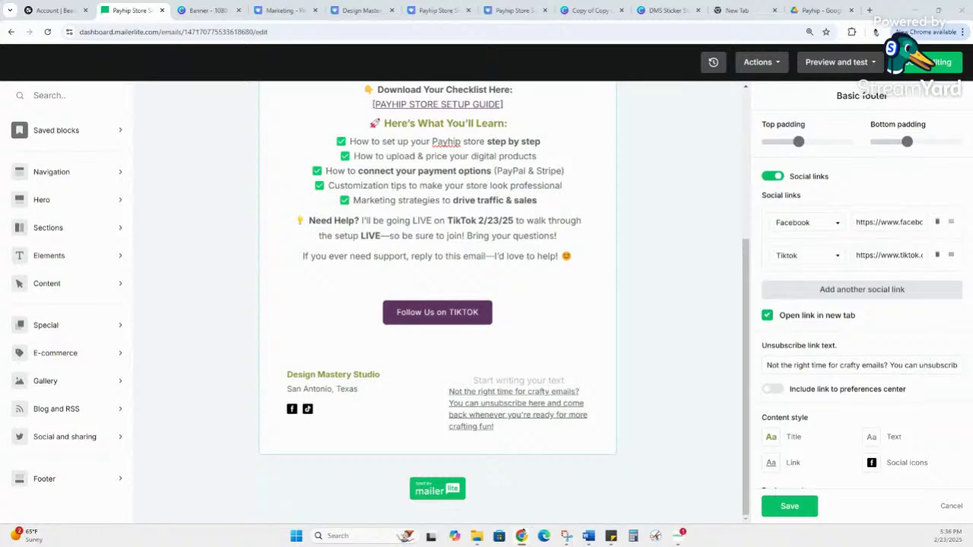
pyautogui.moveTo(636, 304); pyautogui.dragTo(515, 5)
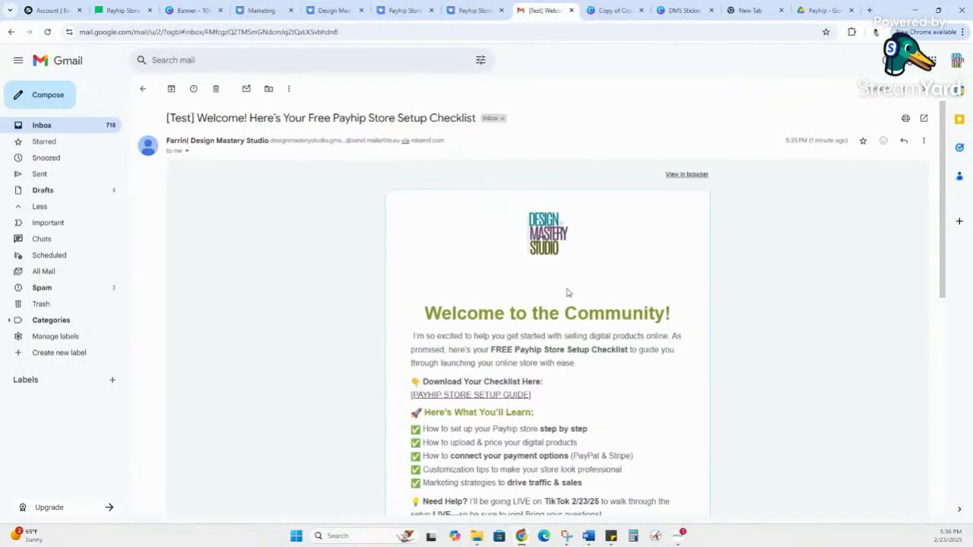
# Step: Follow the test email's PAYHIP STORE SETUP GUIDE link, scroll through Mailer Guide.pdf, then return to Gmail
pyautogui.scroll(-3, 566, 293)
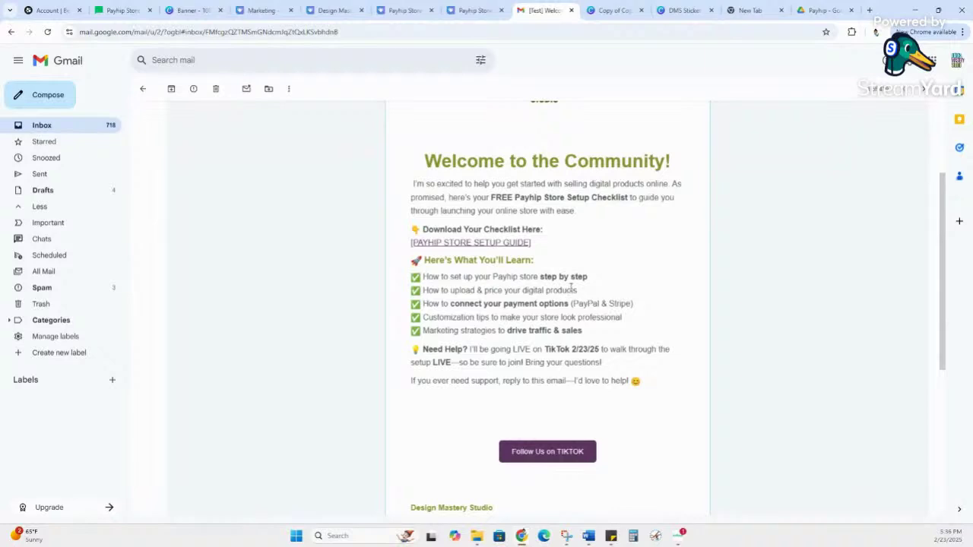
pyautogui.scroll(1, 571, 288)
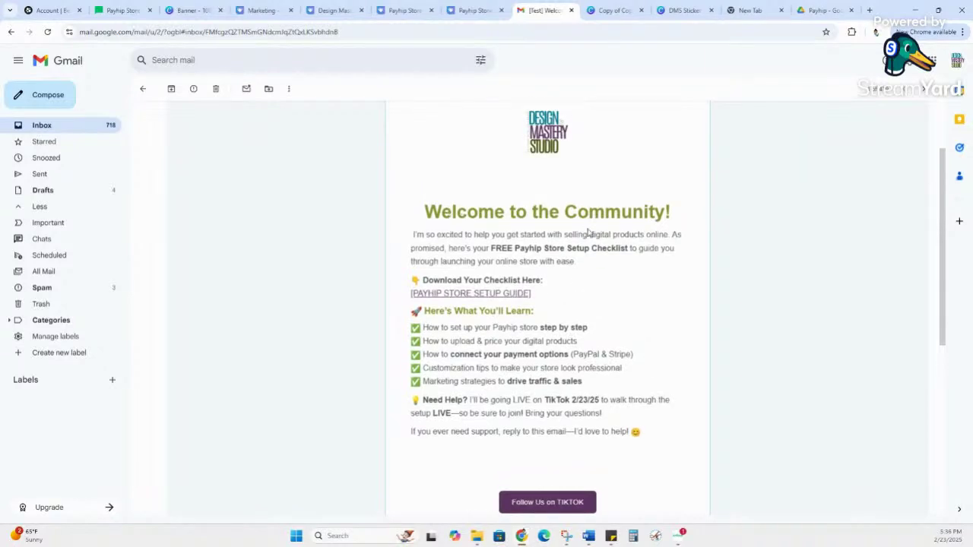
pyautogui.scroll(1, 580, 230)
pyautogui.scroll(1, 578, 226)
pyautogui.scroll(-2, 582, 228)
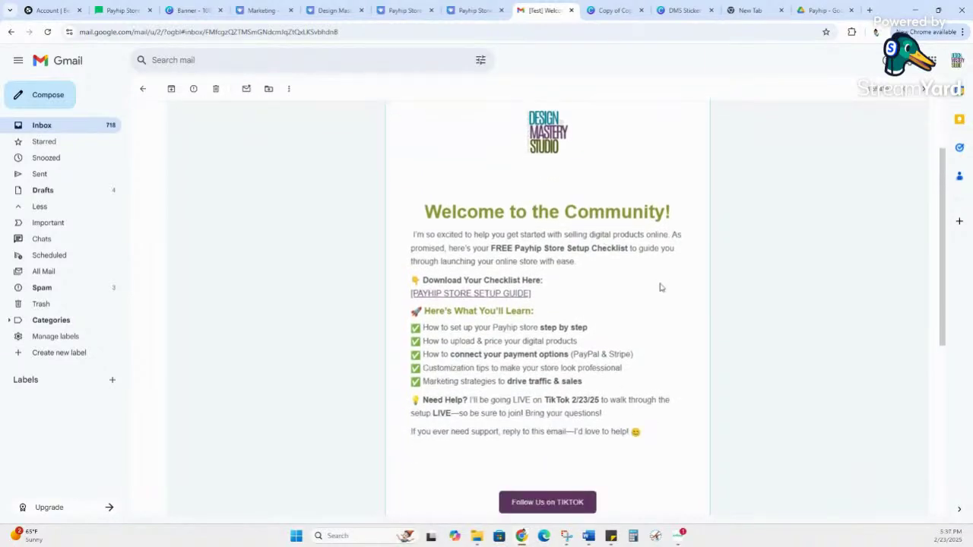
pyautogui.click(492, 296)
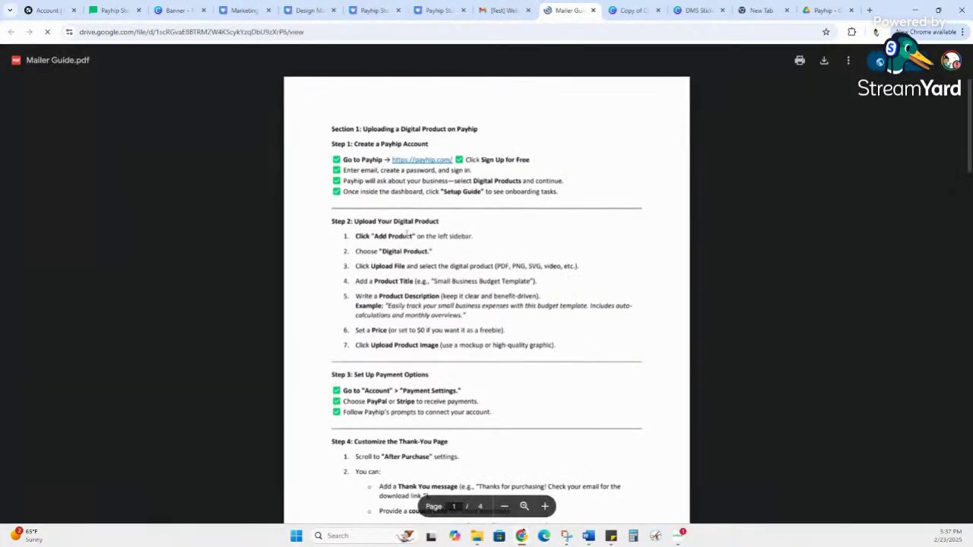
pyautogui.scroll(-1, 547, 193)
pyautogui.scroll(-20, 600, 219)
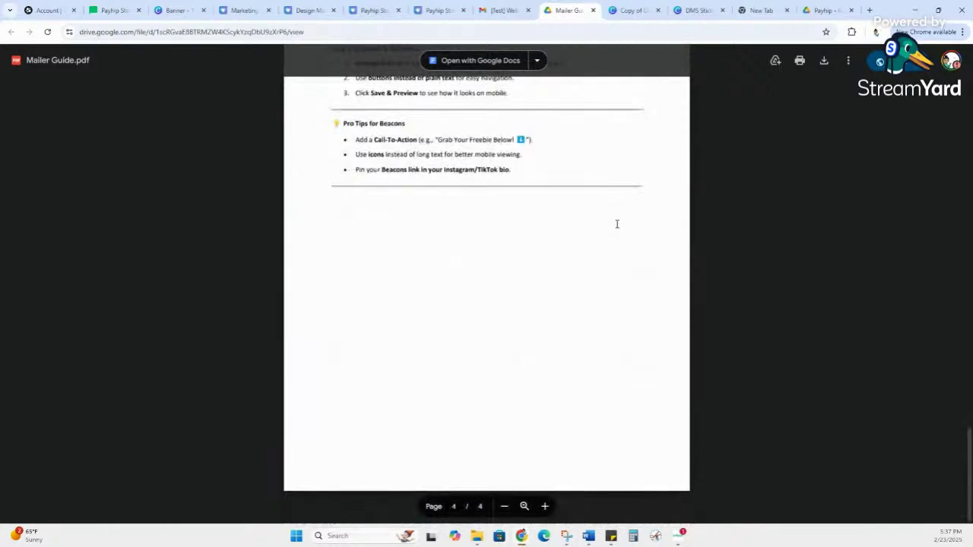
pyautogui.scroll(15, 617, 223)
pyautogui.scroll(10, 618, 223)
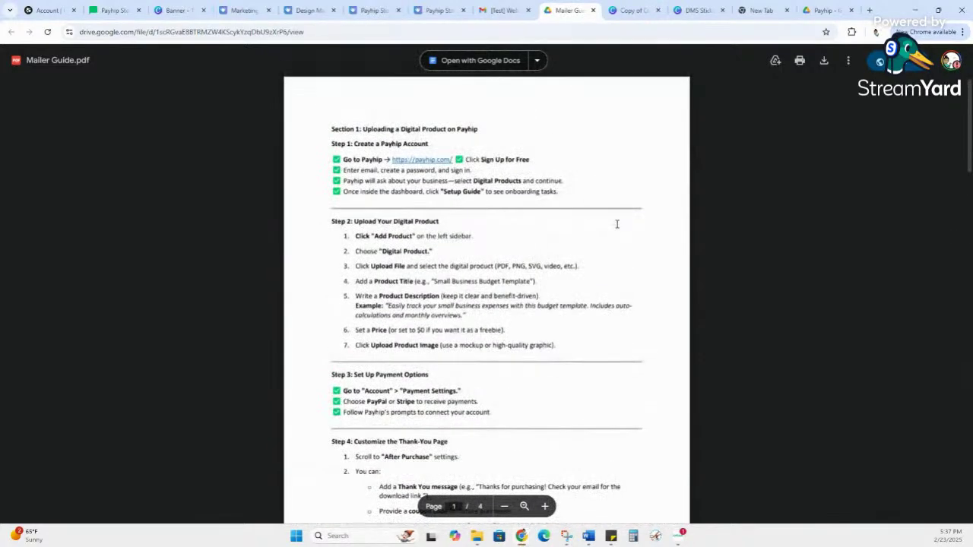
pyautogui.click(492, 10)
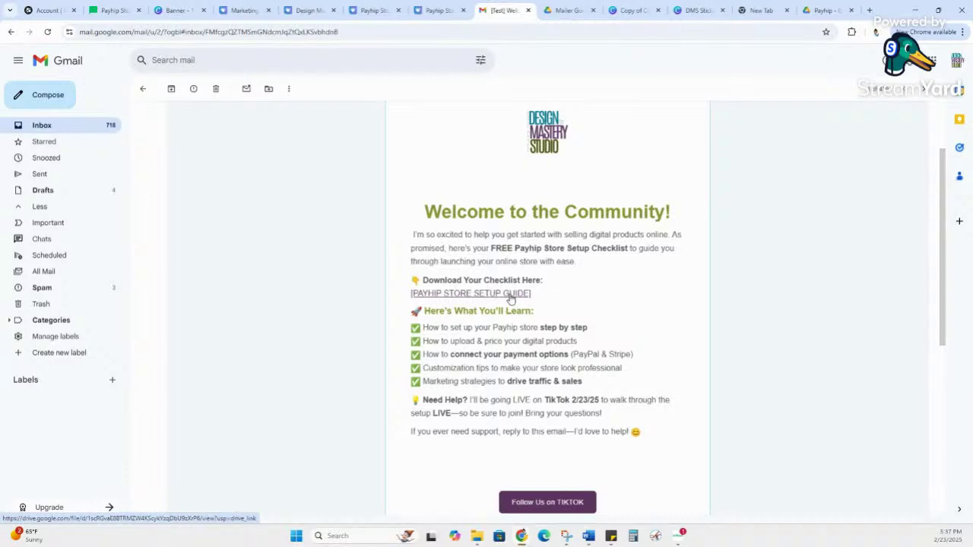
# Step: Check the email's Follow Us on TIKTOK button, which leads to a 404 not-found page
pyautogui.scroll(-3, 513, 319)
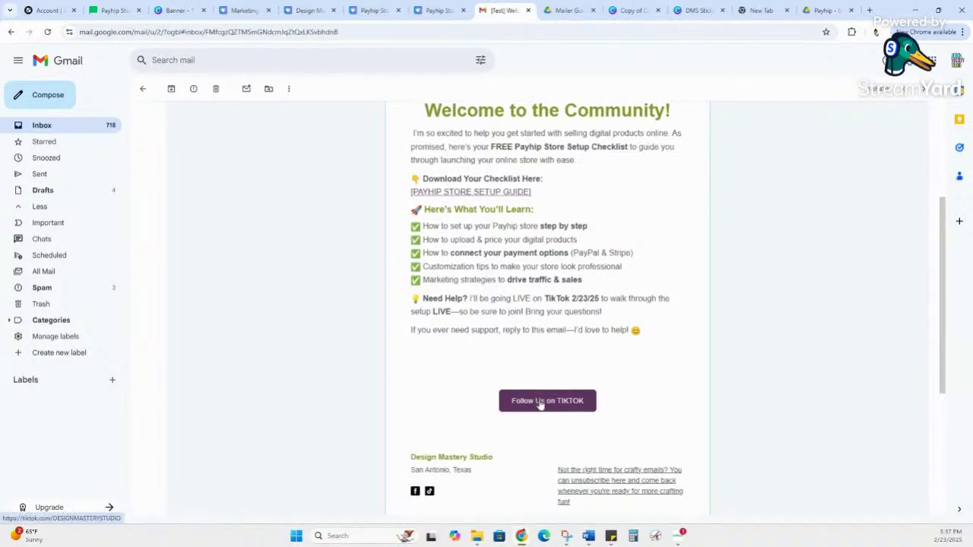
pyautogui.click(540, 403)
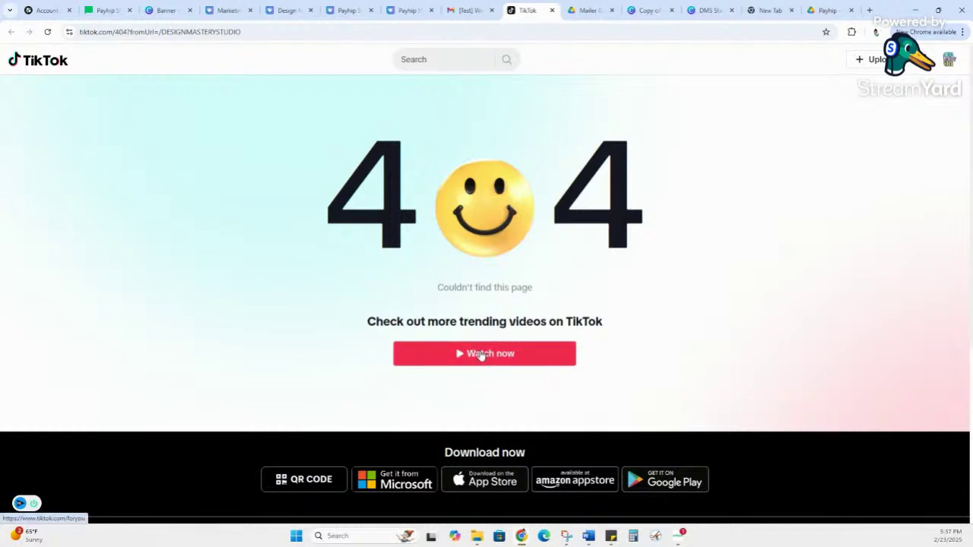
pyautogui.click(462, 14)
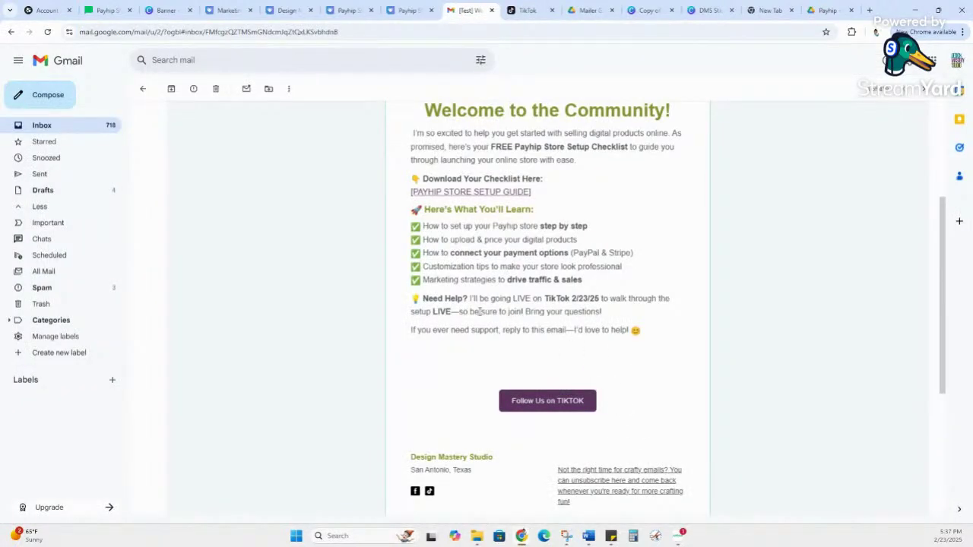
# Step: Select and deselect the checklist link text, then move to the Payhip Store Setup Checklist product page
pyautogui.scroll(-2, 536, 309)
pyautogui.scroll(3, 586, 319)
pyautogui.moveTo(578, 297); pyautogui.dragTo(412, 296)
pyautogui.click(601, 276)
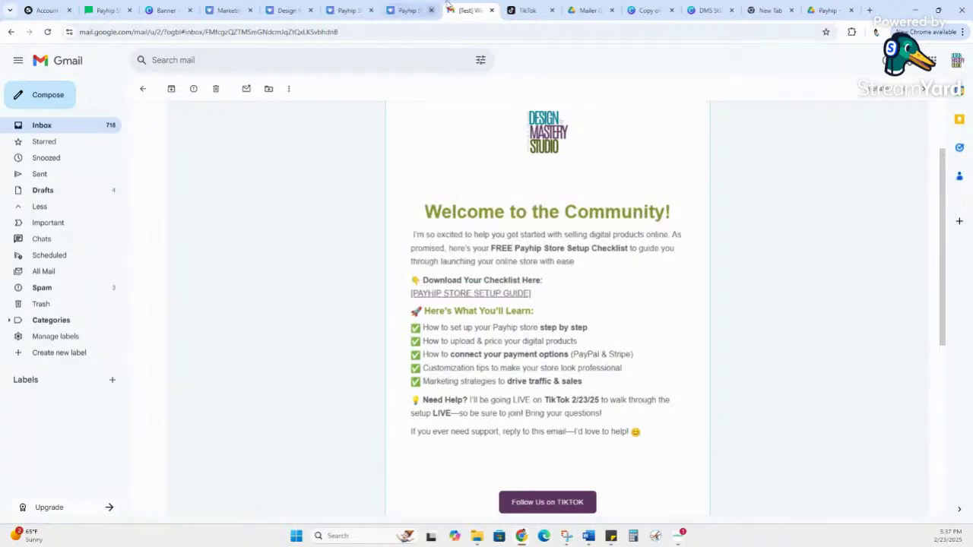
pyautogui.click(400, 7)
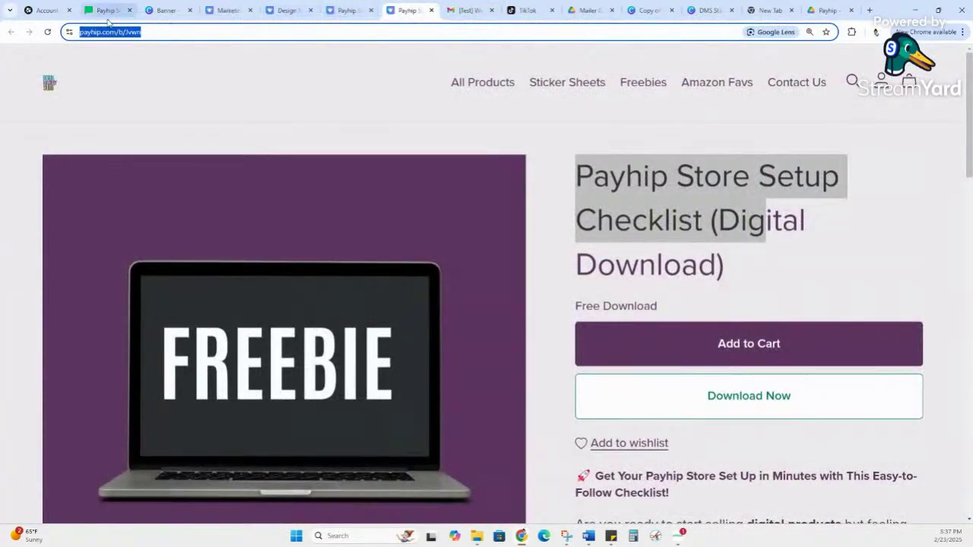
# Step: Save the Basic footer settings and choose Done editing on the welcome email
pyautogui.click(107, 10)
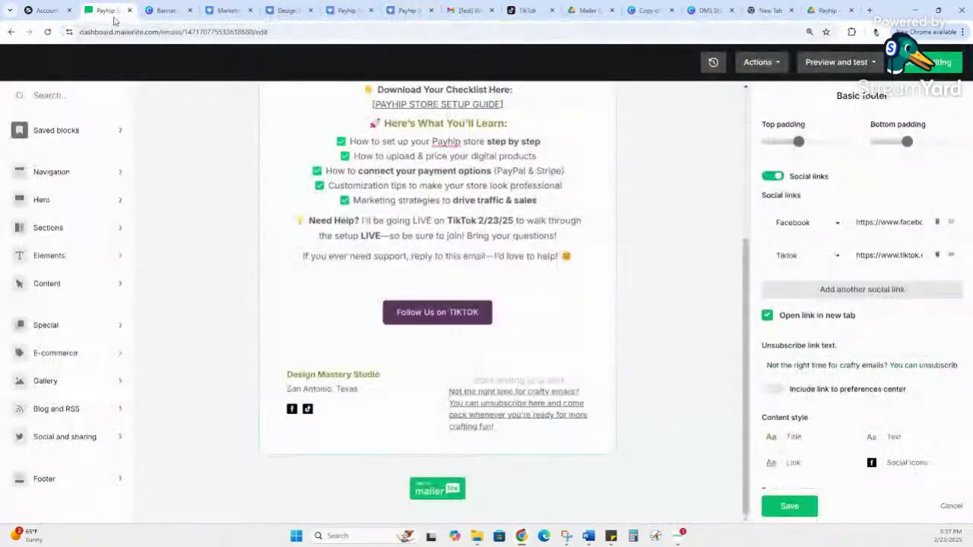
pyautogui.click(798, 506)
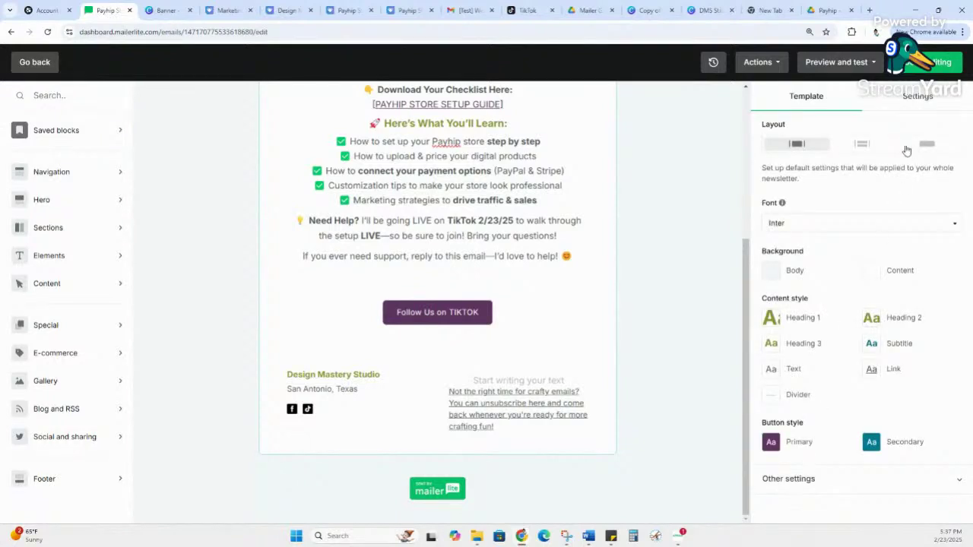
pyautogui.click(921, 67)
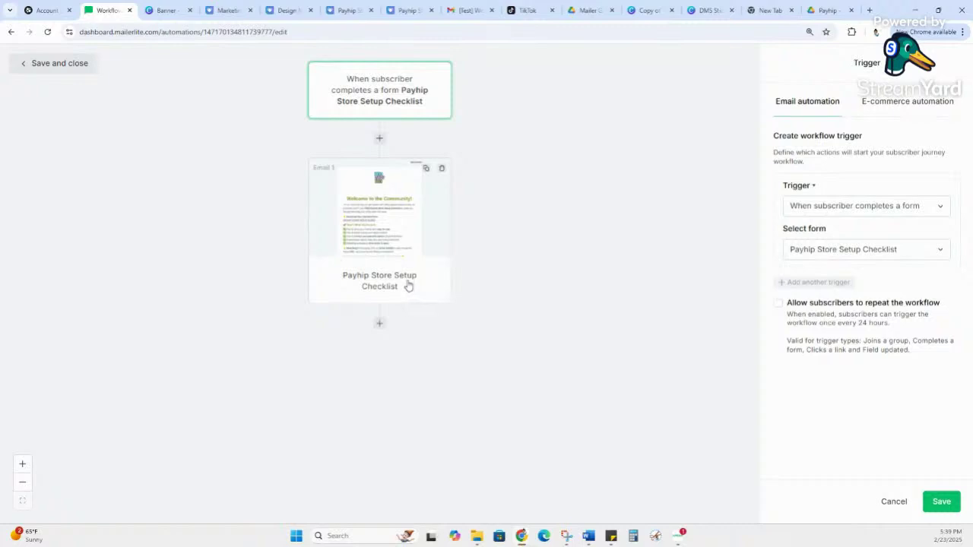
# Step: Save the form trigger, switch the Payhip Store Setup Checklist workflow on, and save and close
pyautogui.click(380, 323)
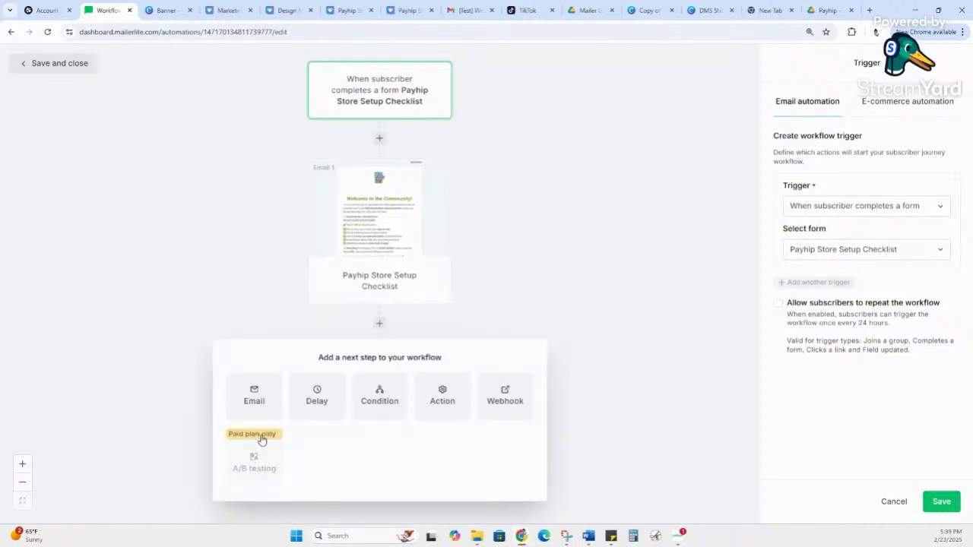
pyautogui.click(530, 298)
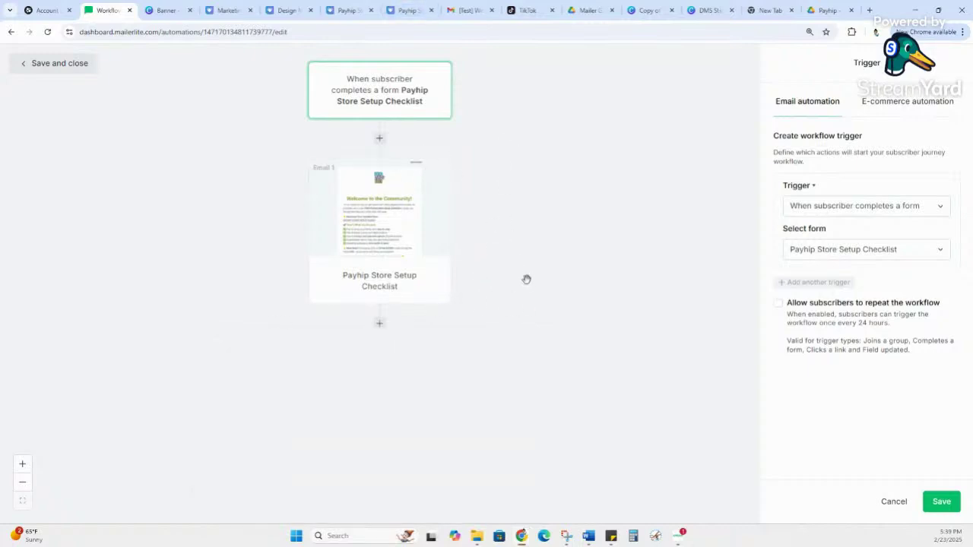
pyautogui.click(942, 501)
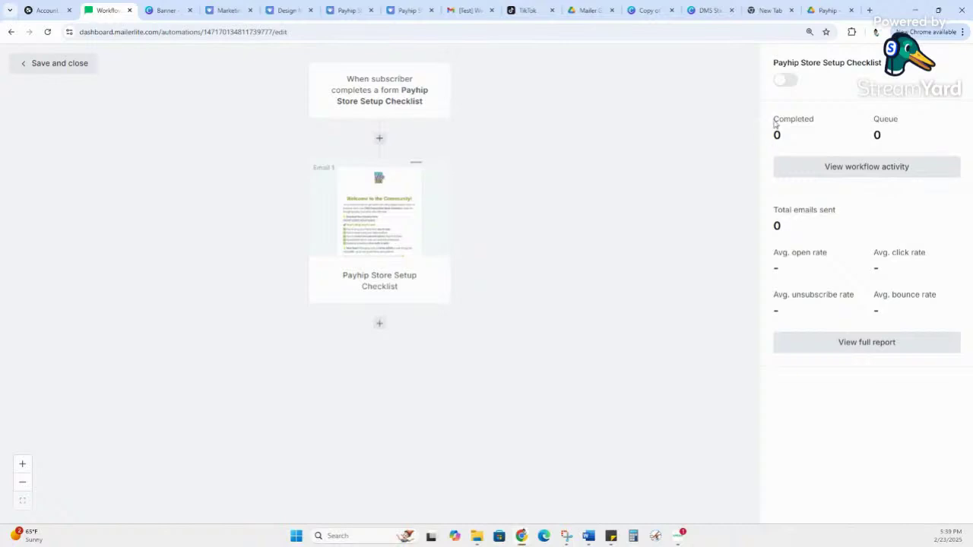
pyautogui.click(781, 82)
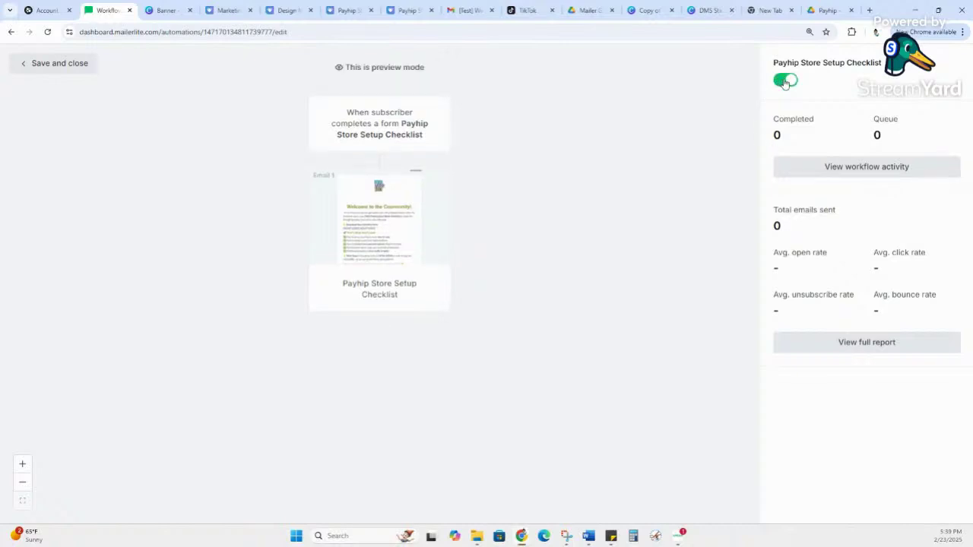
pyautogui.click(28, 63)
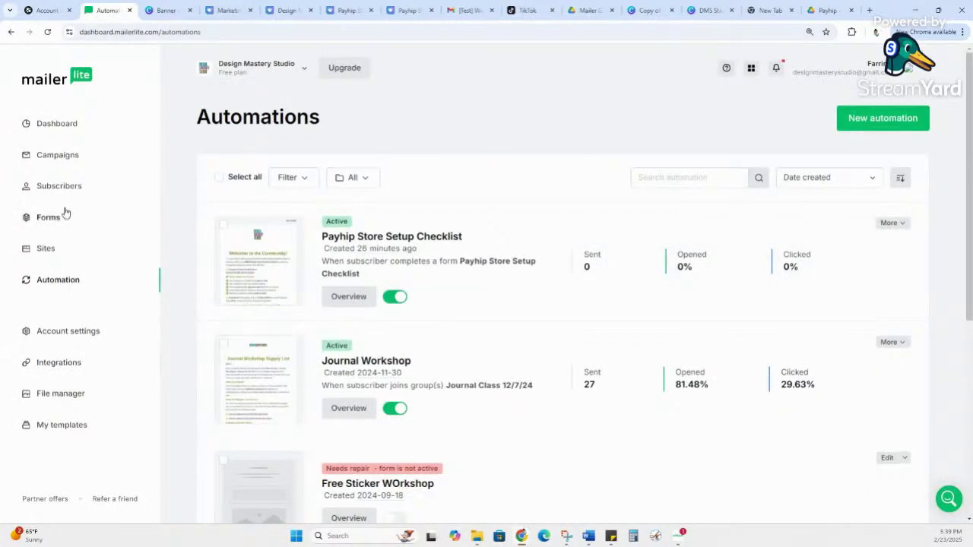
# Step: Turn on the Payhip Store Setup Checklist form under Forms, view its overview, then go to Beacons
pyautogui.click(55, 218)
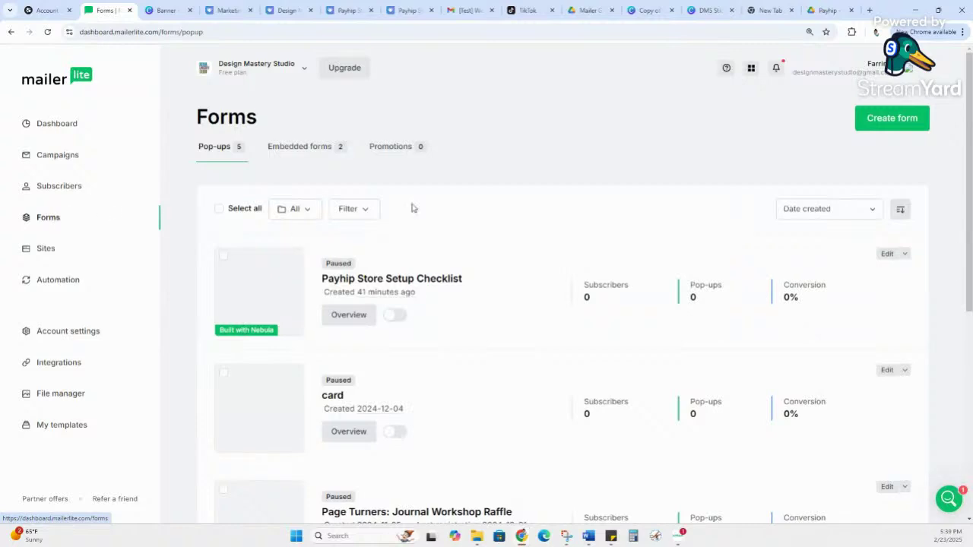
pyautogui.scroll(-2, 700, 211)
pyautogui.scroll(2, 707, 195)
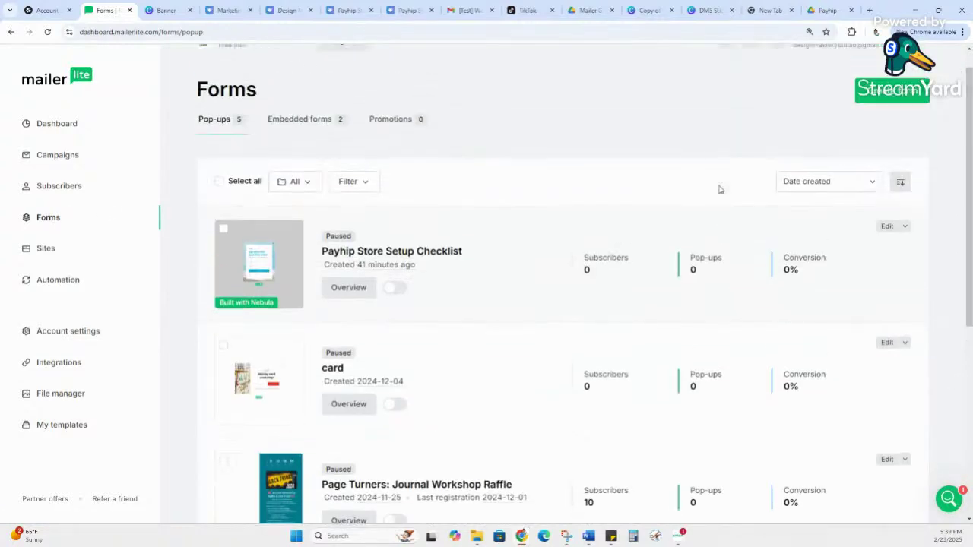
pyautogui.click(392, 317)
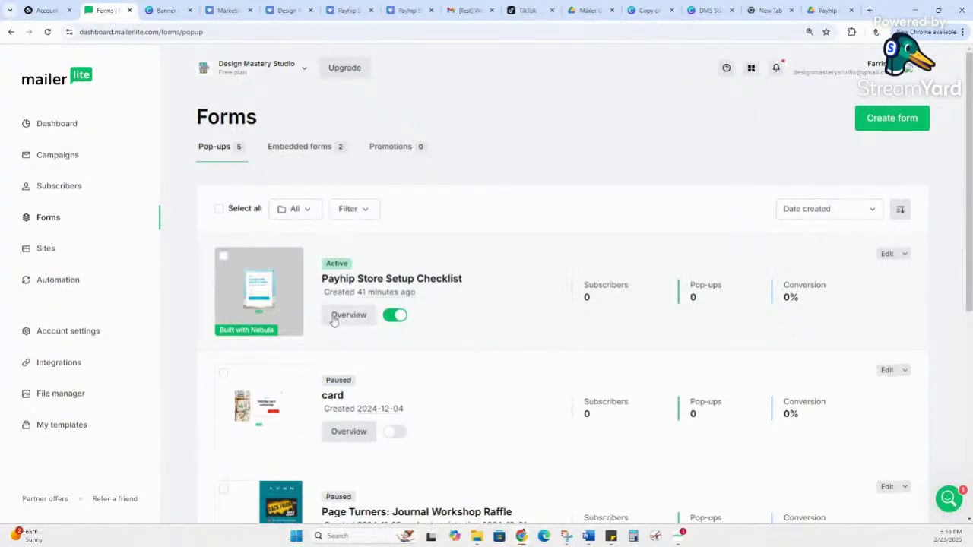
pyautogui.click(369, 315)
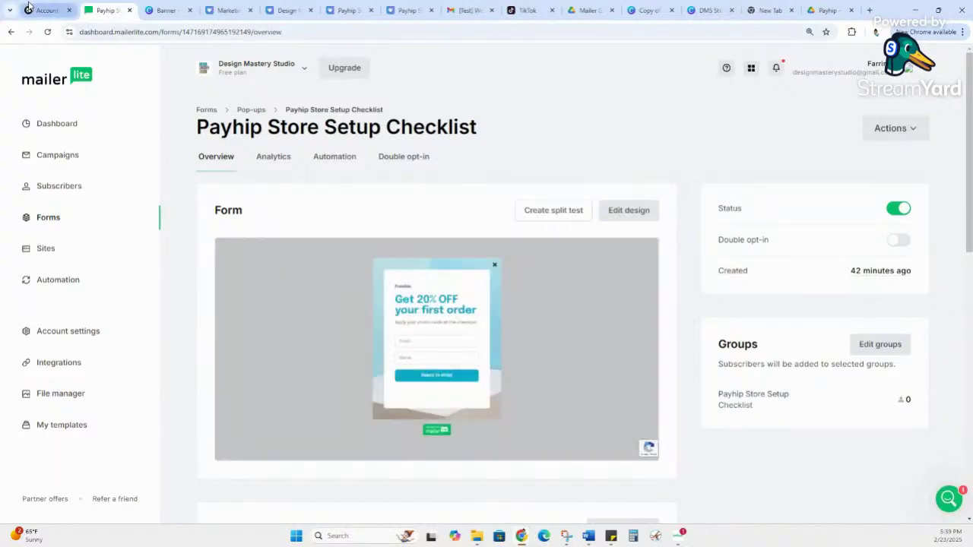
pyautogui.click(28, 9)
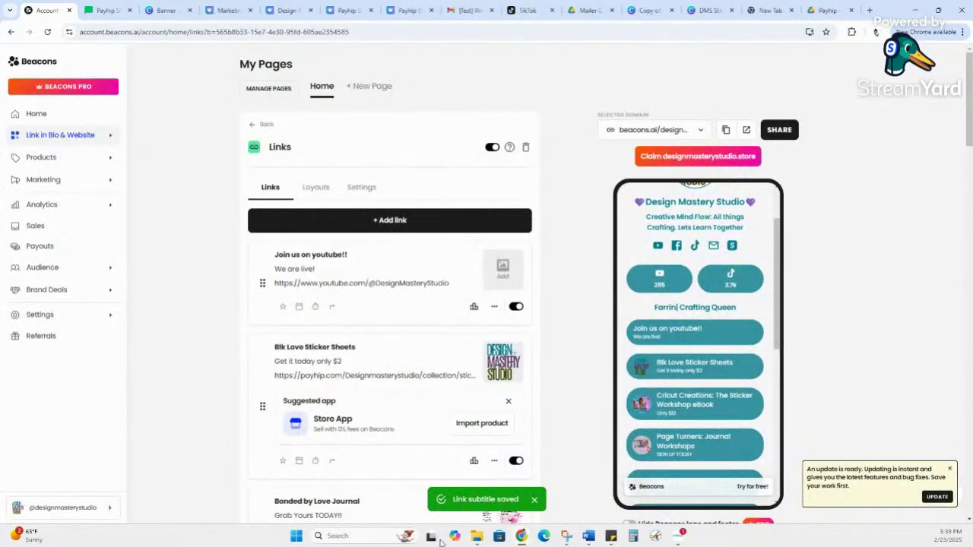
pyautogui.moveTo(595, 537)
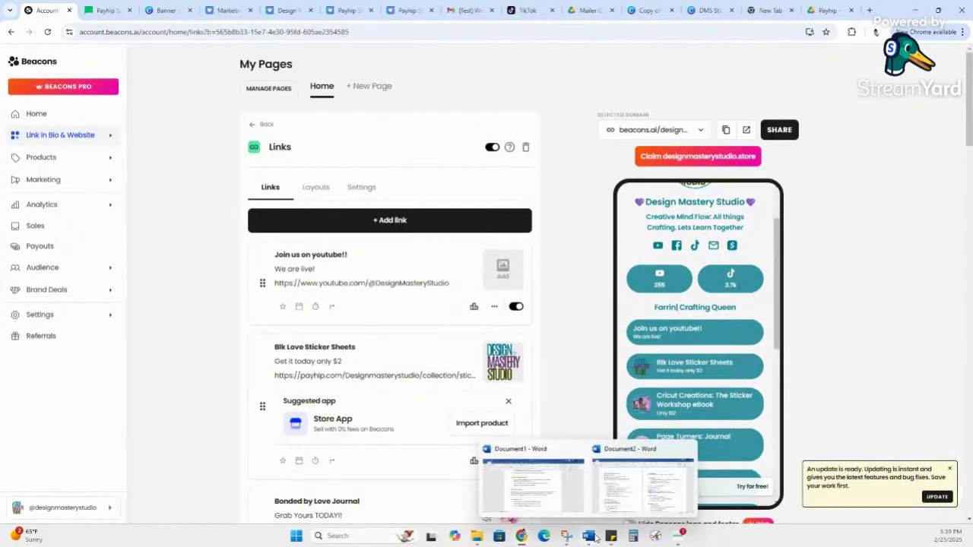
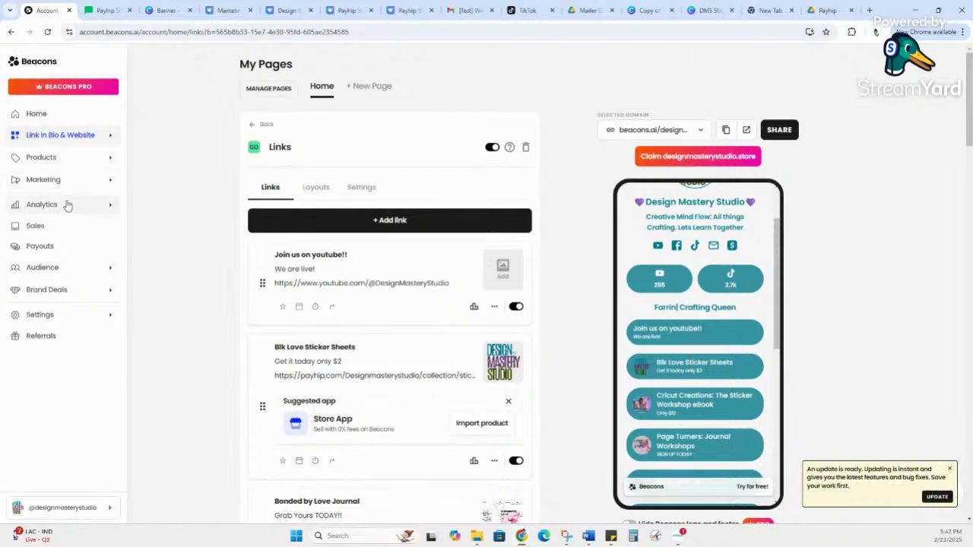
# Step: Return to the Home block list and open the Header block's Link in Bio Design settings
pyautogui.scroll(-1, 210, 212)
pyautogui.scroll(-3, 210, 213)
pyautogui.scroll(3, 219, 258)
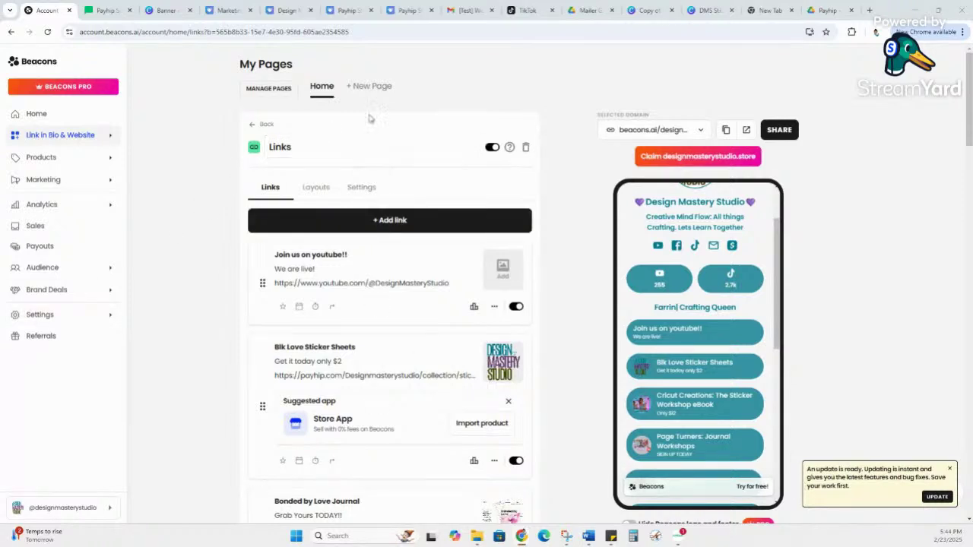
pyautogui.click(316, 87)
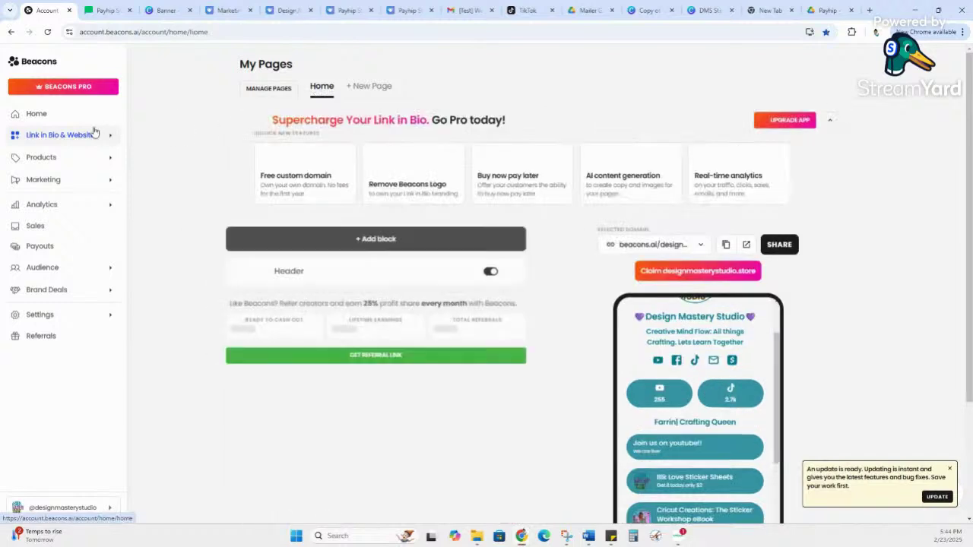
pyautogui.scroll(-2, 598, 273)
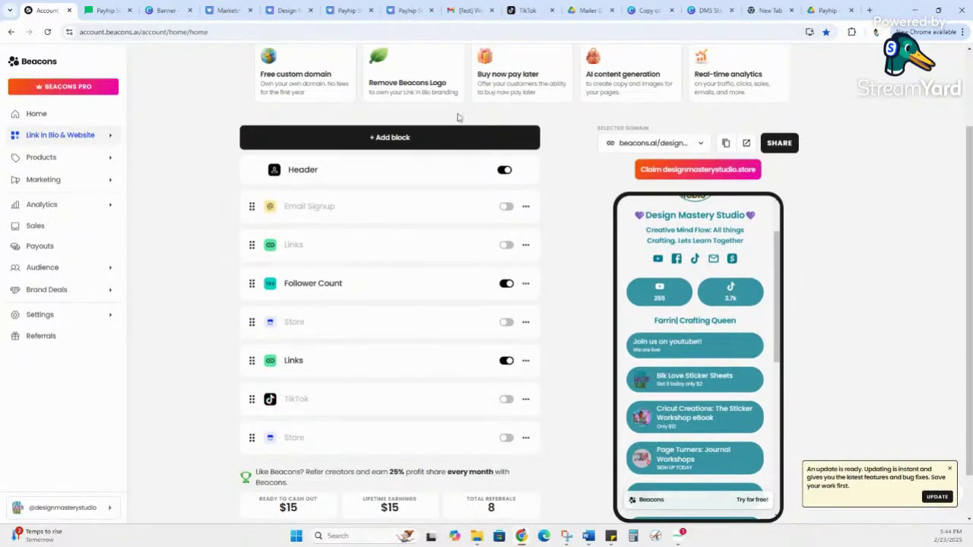
pyautogui.scroll(1, 476, 269)
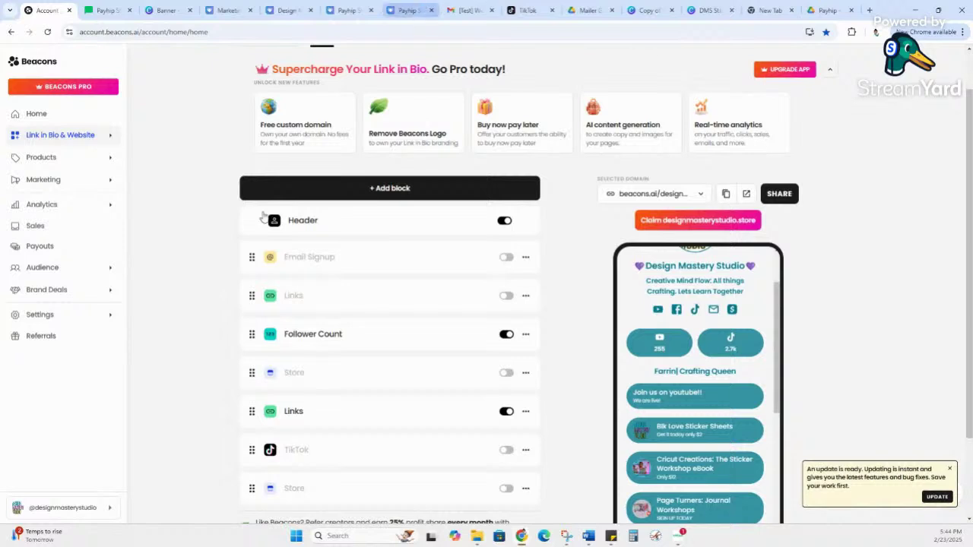
pyautogui.click(344, 221)
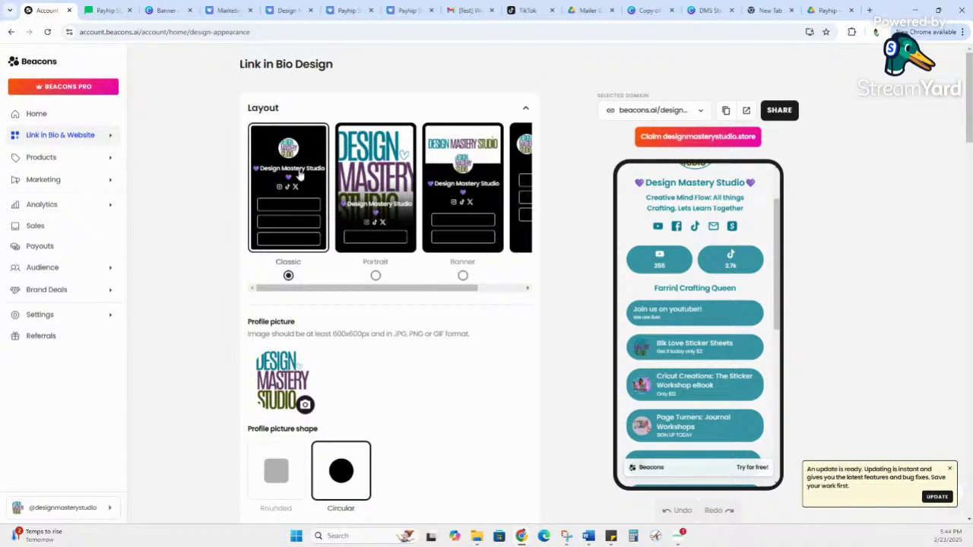
pyautogui.click(358, 165)
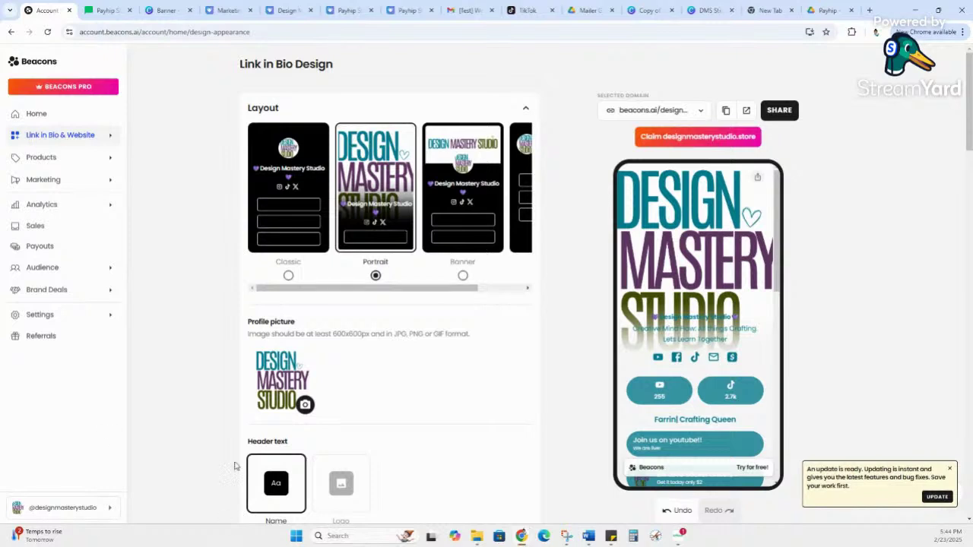
pyautogui.click(465, 161)
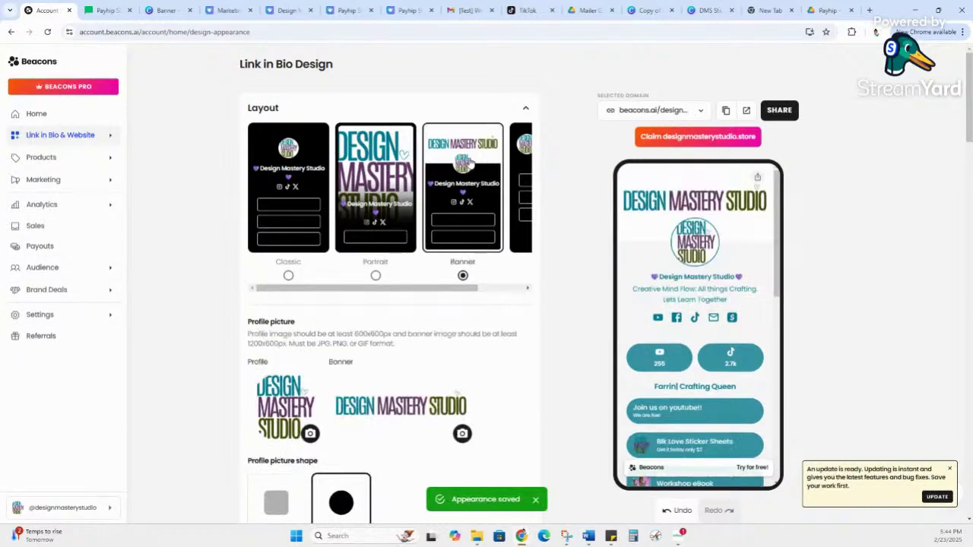
pyautogui.click(520, 155)
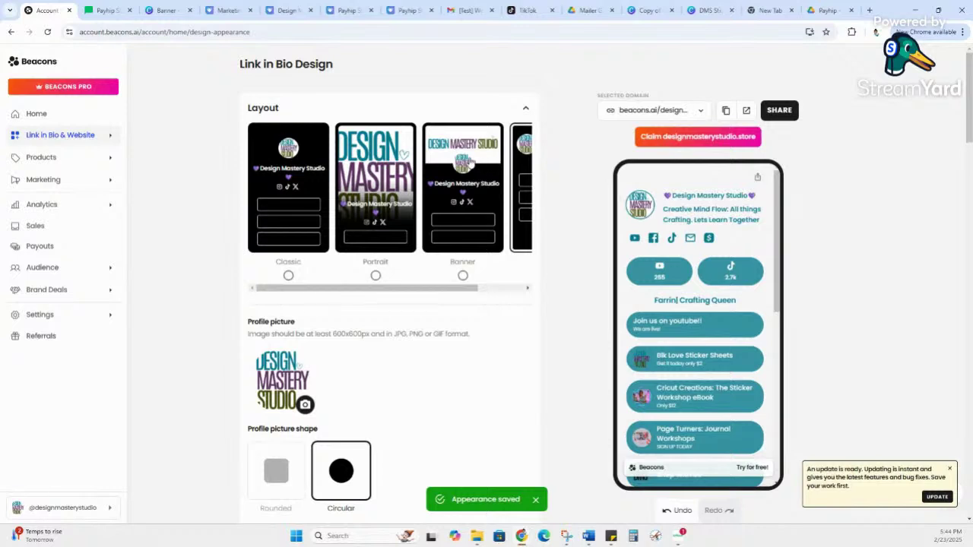
pyautogui.click(468, 162)
pyautogui.click(387, 176)
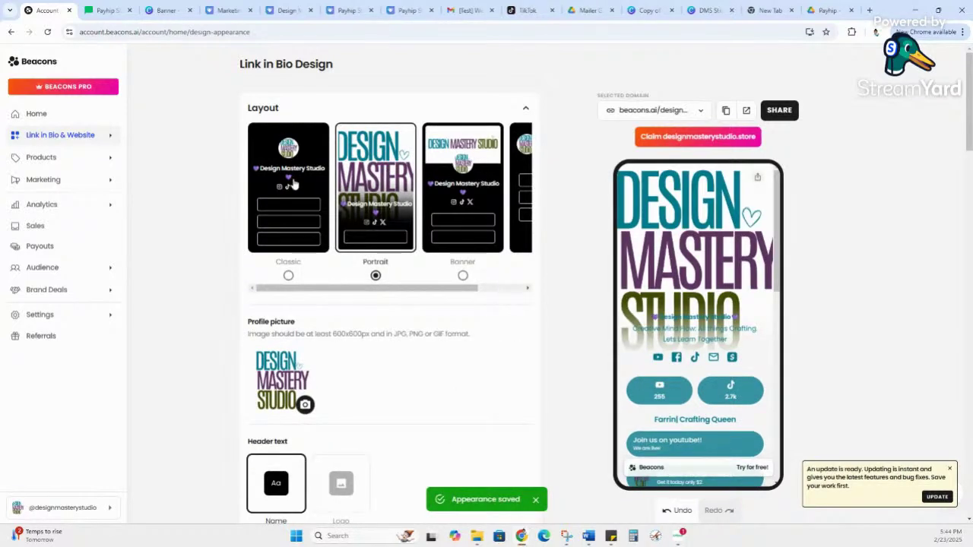
pyautogui.click(298, 182)
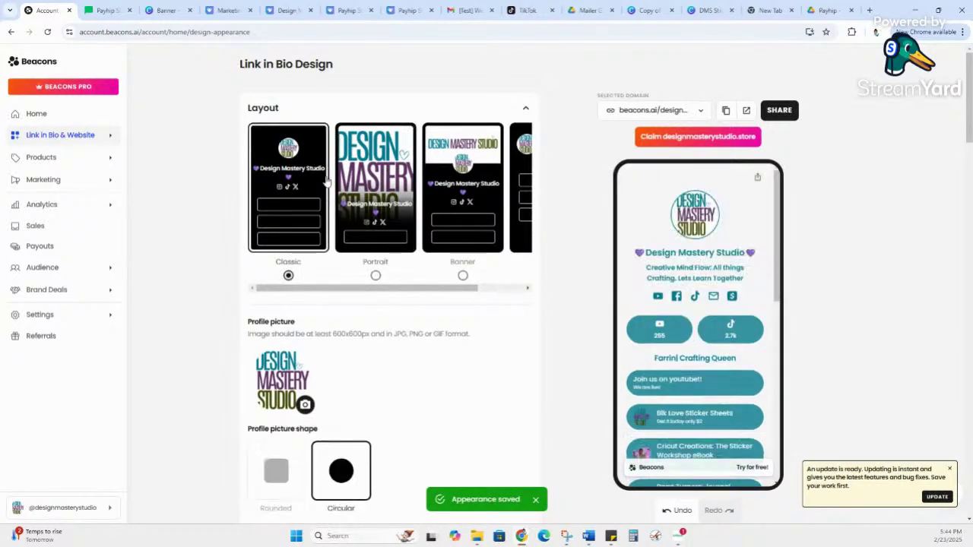
pyautogui.click(375, 148)
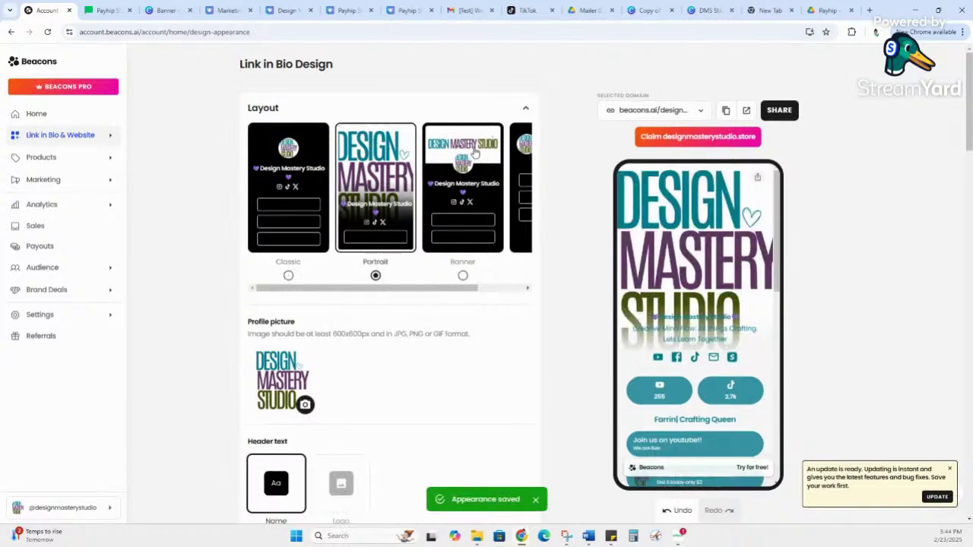
pyautogui.click(472, 155)
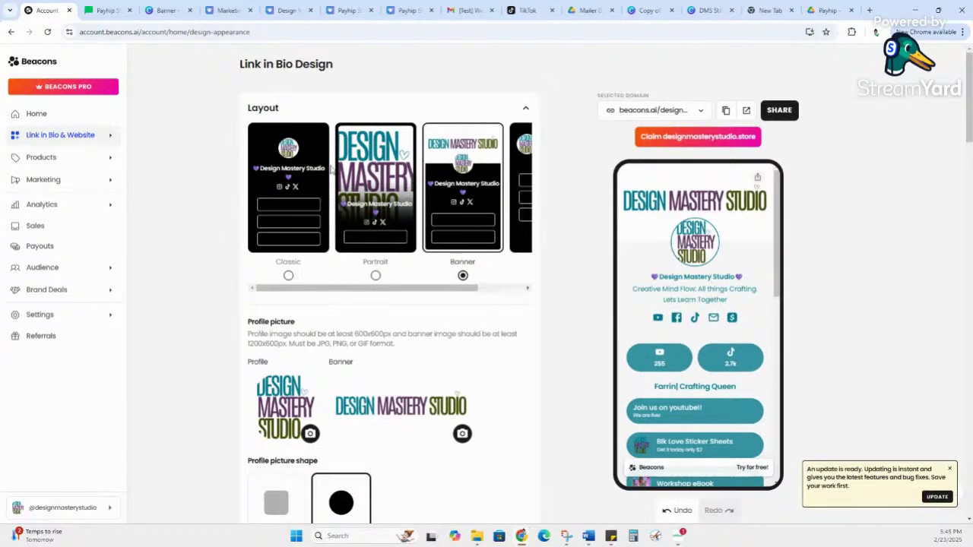
pyautogui.click(304, 180)
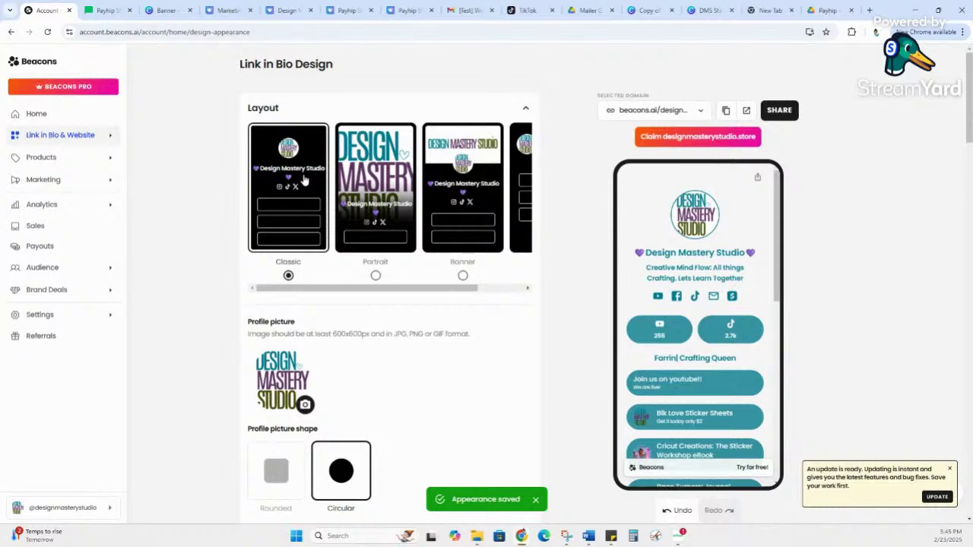
pyautogui.click(372, 181)
pyautogui.click(312, 182)
pyautogui.click(444, 171)
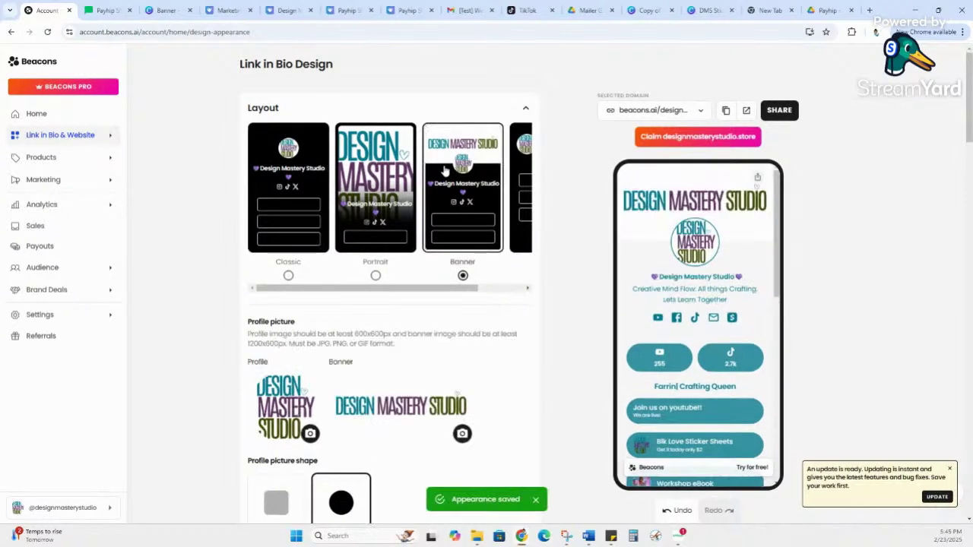
pyautogui.click(290, 180)
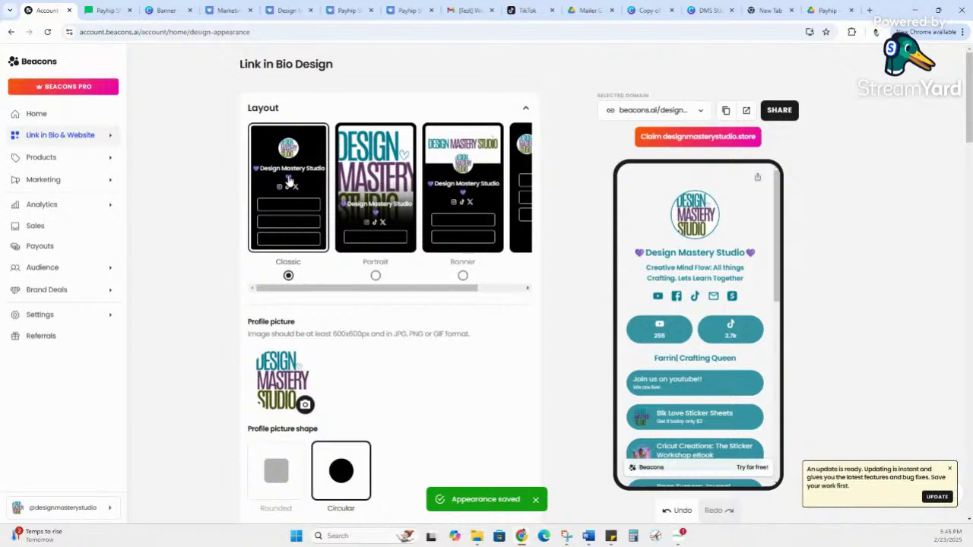
pyautogui.scroll(-1, 309, 156)
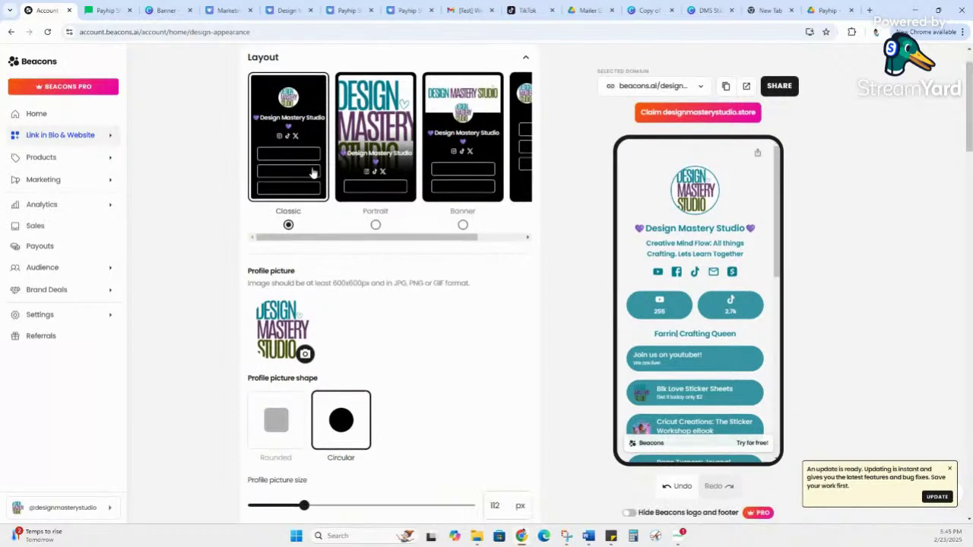
# Step: Try a Rounded profile picture, switch back to Circular, and enlarge it to 126 px
pyautogui.scroll(-1, 336, 237)
pyautogui.scroll(-1, 334, 235)
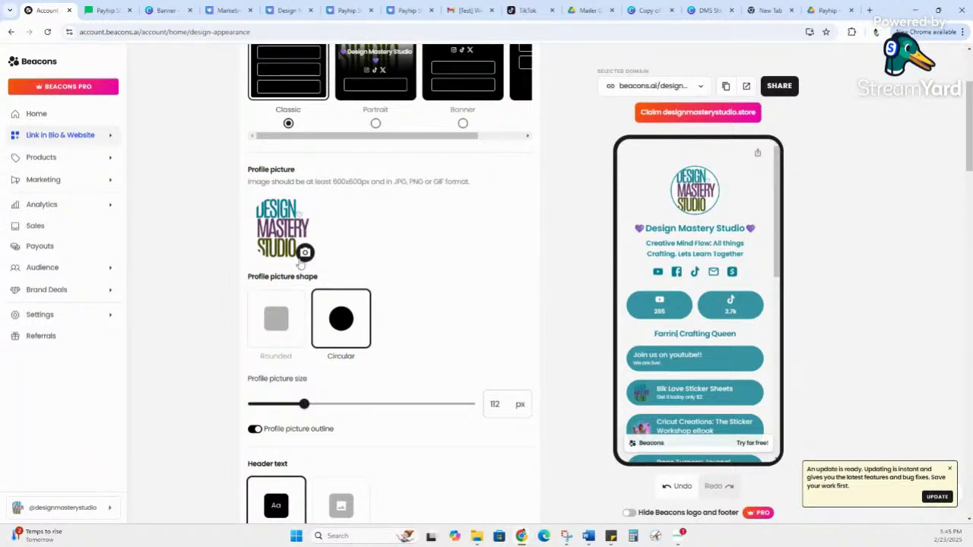
pyautogui.scroll(-2, 396, 219)
pyautogui.scroll(-2, 393, 209)
pyautogui.click(276, 166)
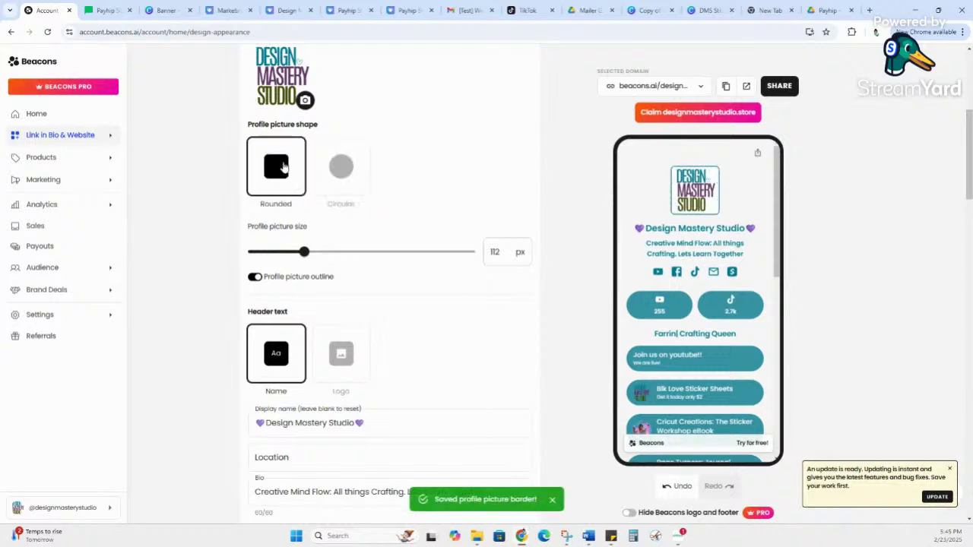
pyautogui.click(339, 181)
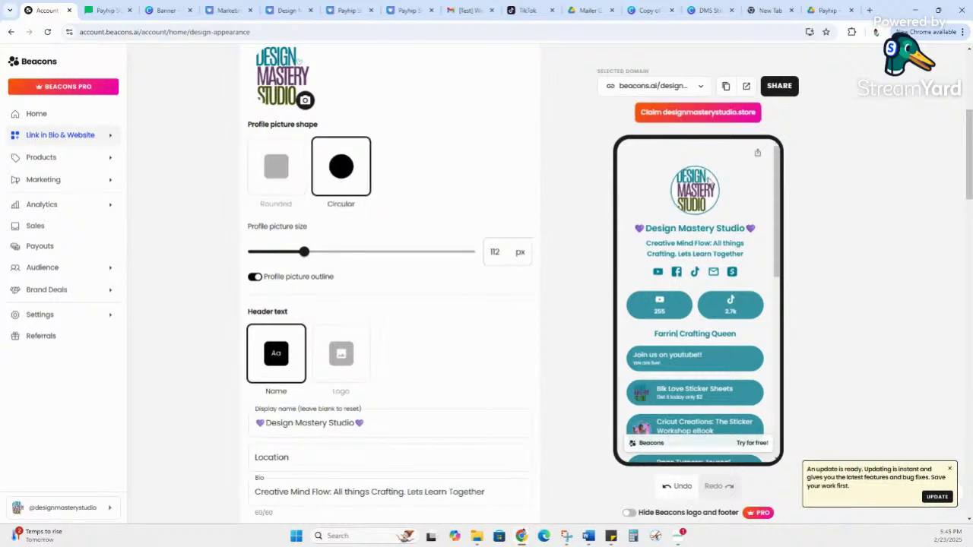
pyautogui.scroll(-1, 354, 210)
pyautogui.moveTo(303, 200)
pyautogui.mouseDown()
pyautogui.moveTo(344, 201)
pyautogui.moveTo(316, 212)
pyautogui.mouseUp()
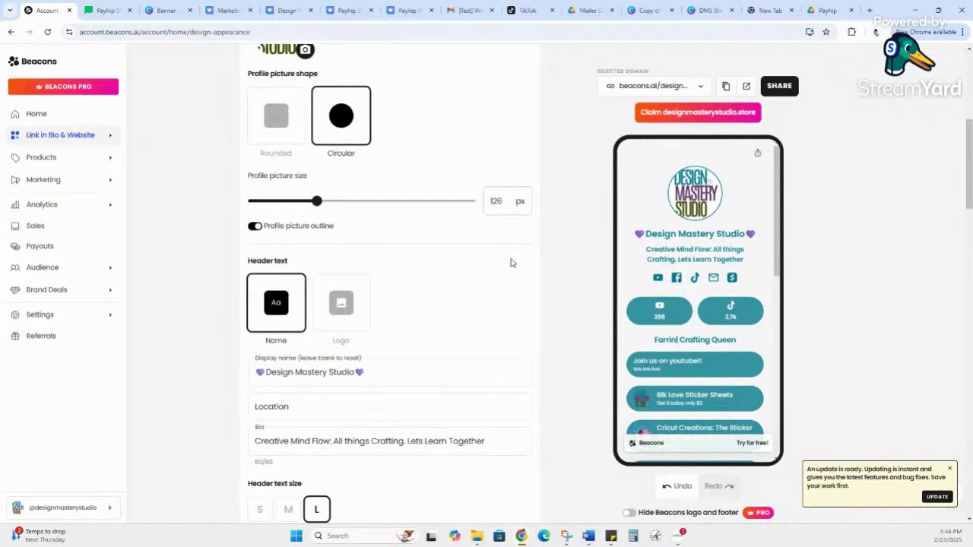
pyautogui.scroll(-2, 511, 262)
pyautogui.click(441, 229)
pyautogui.moveTo(441, 228); pyautogui.dragTo(139, 231)
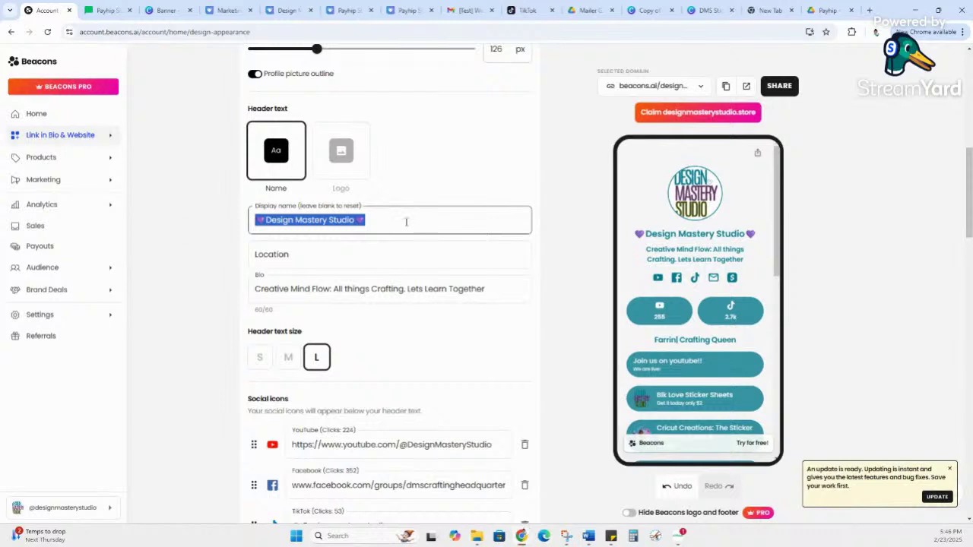
pyautogui.click(418, 260)
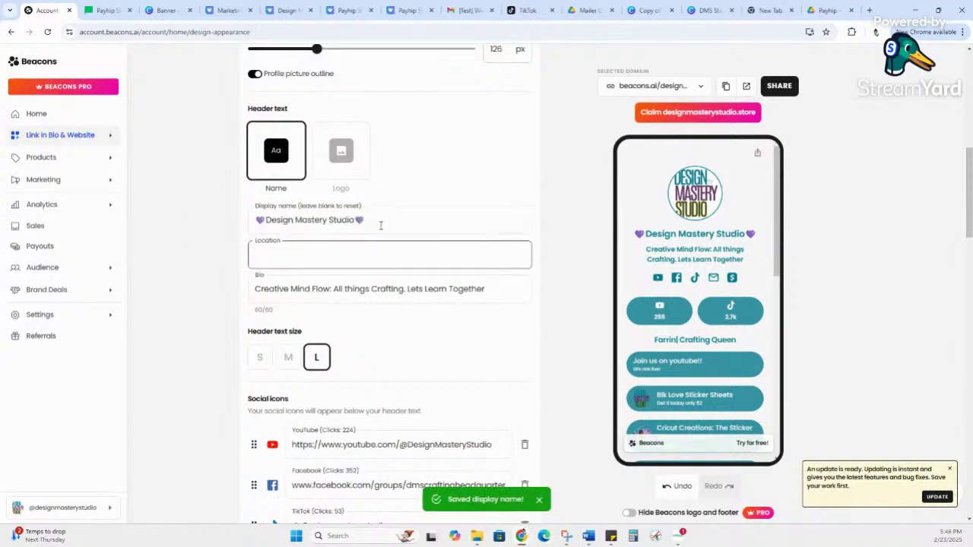
pyautogui.scroll(-2, 429, 217)
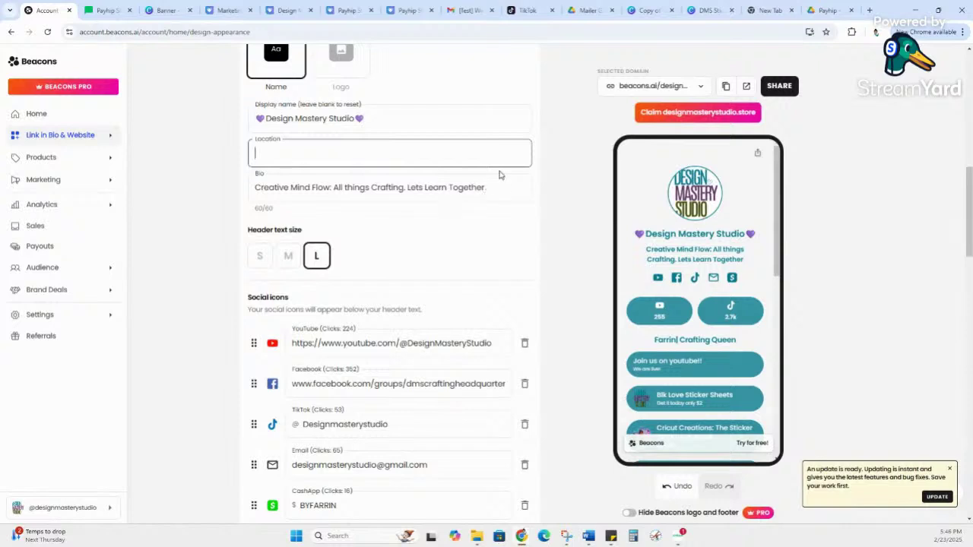
pyautogui.press('Tab')
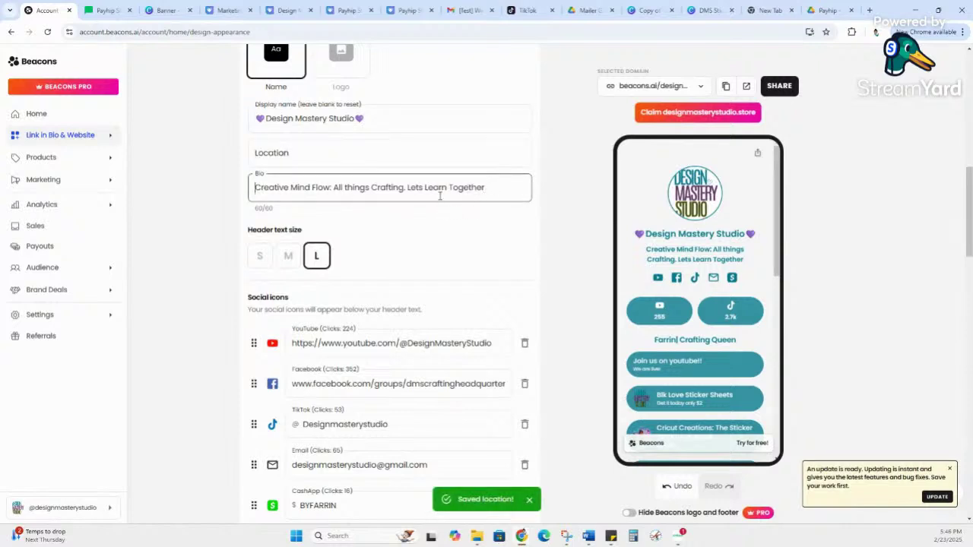
pyautogui.scroll(-1, 344, 240)
pyautogui.click(289, 216)
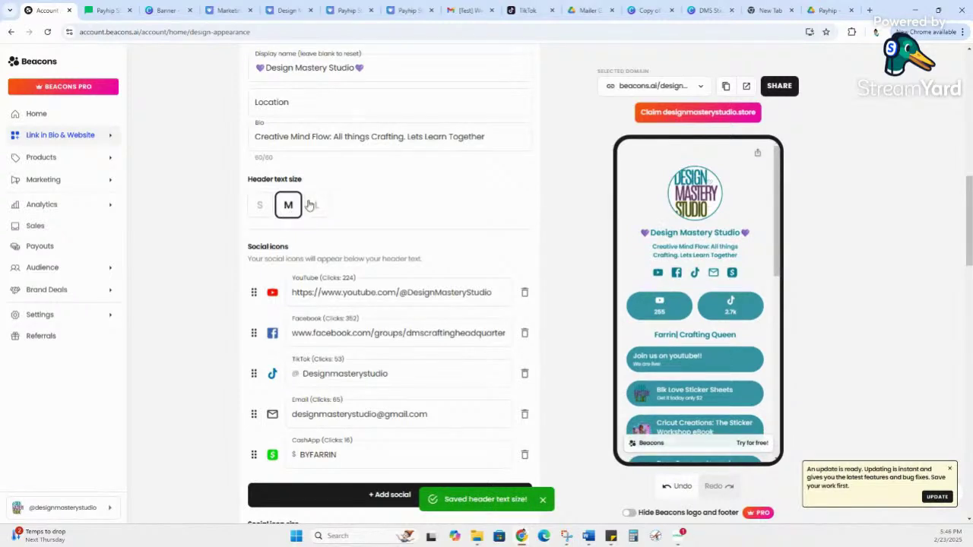
pyautogui.click(312, 204)
pyautogui.scroll(-2, 369, 262)
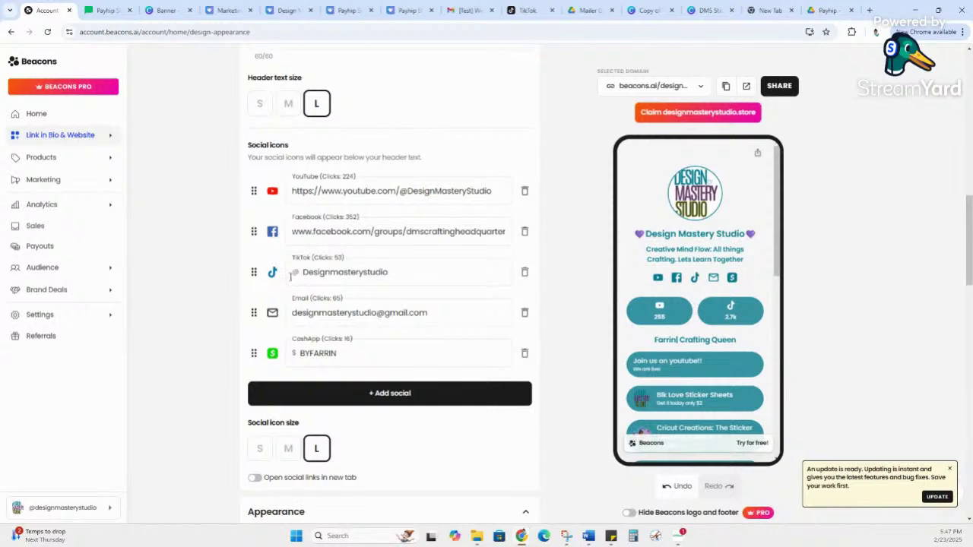
# Step: Start a new social icon, browse the Platform list, and close it without choosing a platform
pyautogui.click(393, 394)
pyautogui.click(465, 396)
pyautogui.click(467, 396)
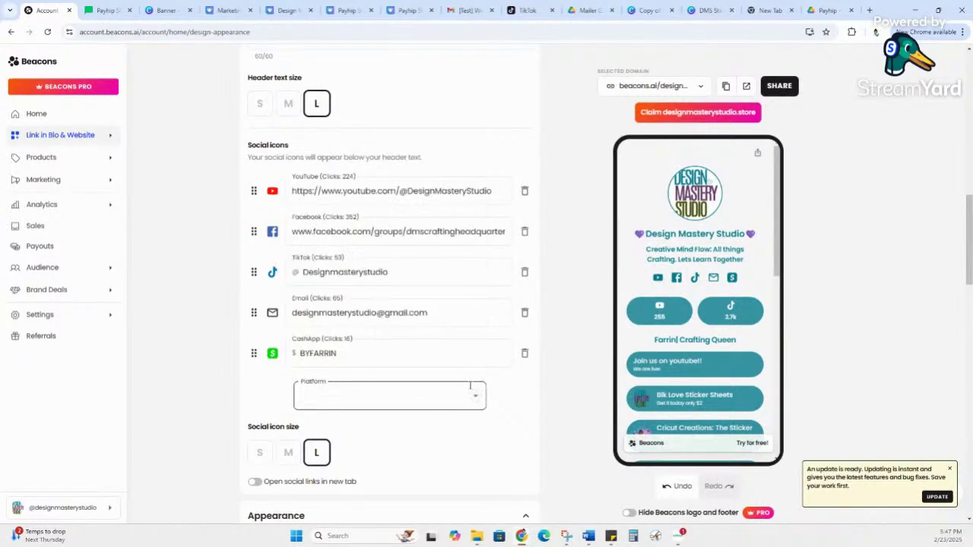
pyautogui.click(474, 396)
pyautogui.scroll(-2, 413, 307)
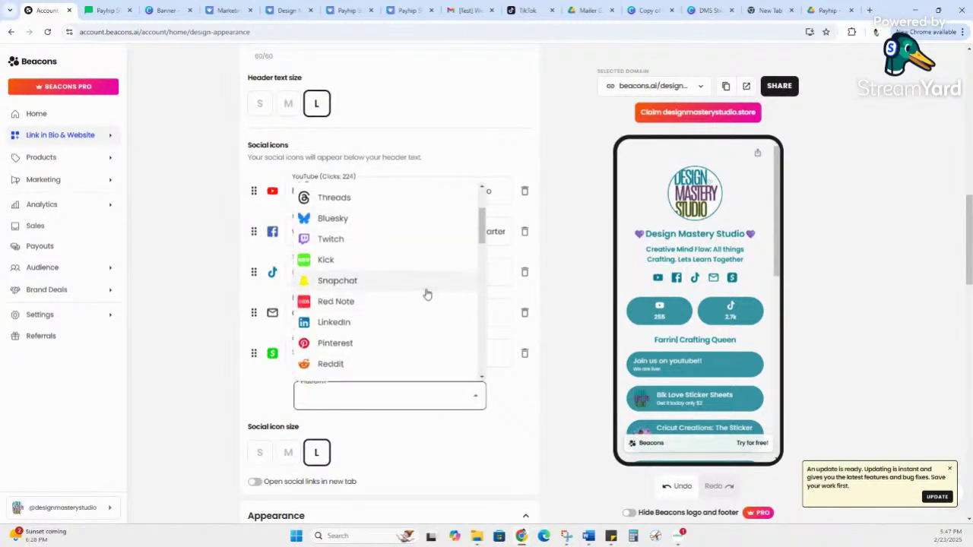
pyautogui.scroll(-2, 427, 294)
pyautogui.scroll(-5, 427, 294)
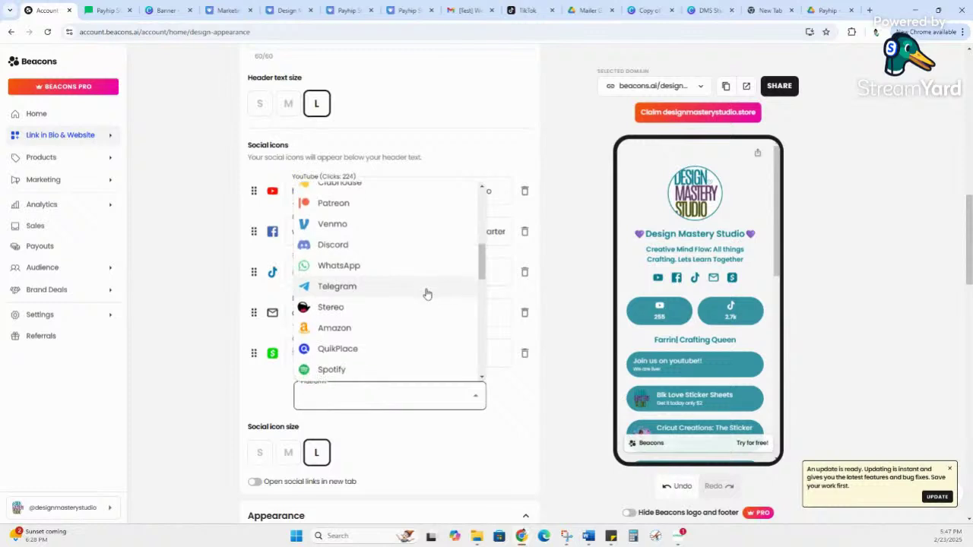
pyautogui.scroll(-5, 427, 294)
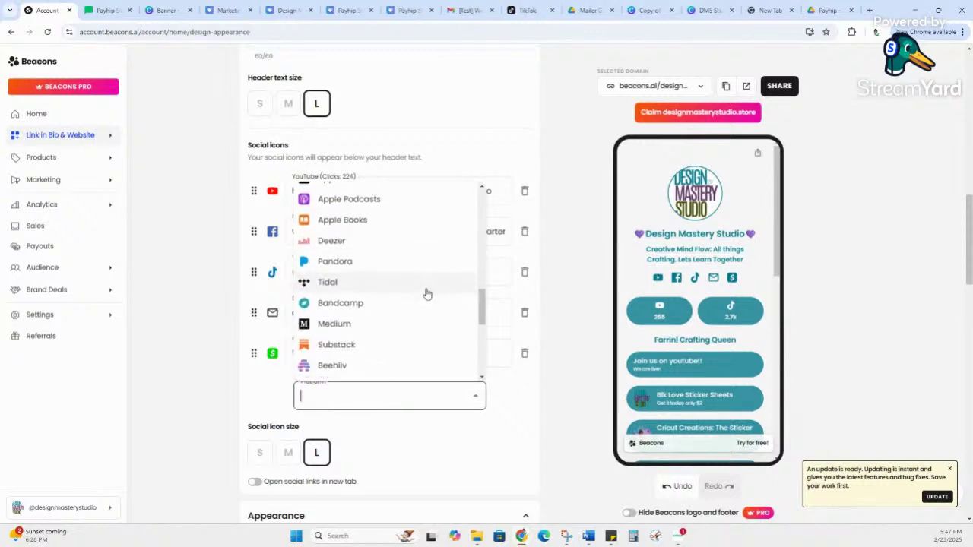
pyautogui.scroll(-2, 429, 298)
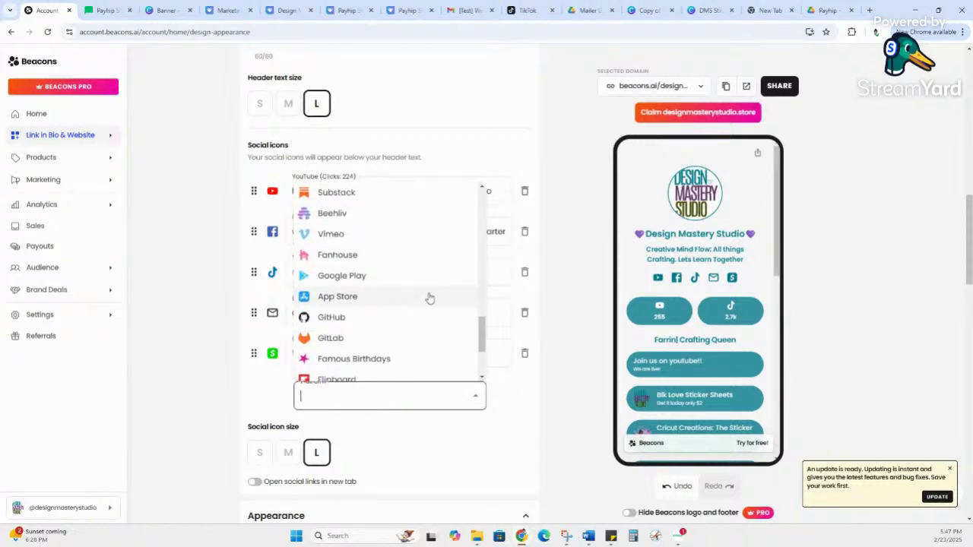
pyautogui.scroll(8, 429, 298)
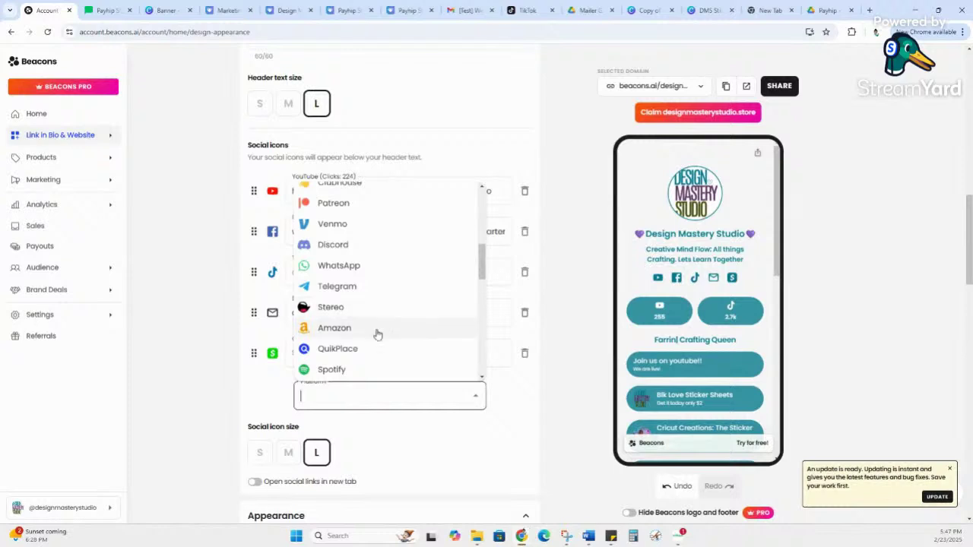
pyautogui.scroll(5, 403, 311)
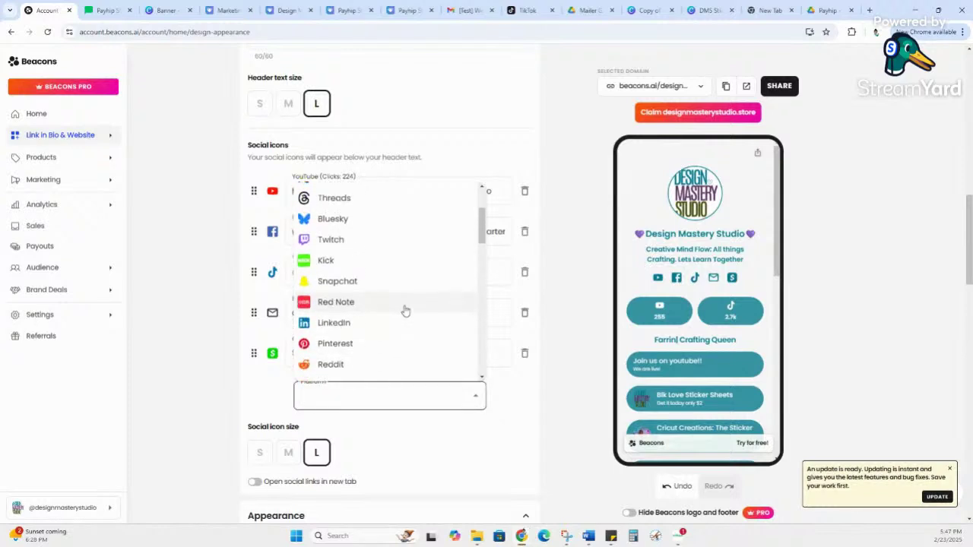
pyautogui.scroll(3, 405, 311)
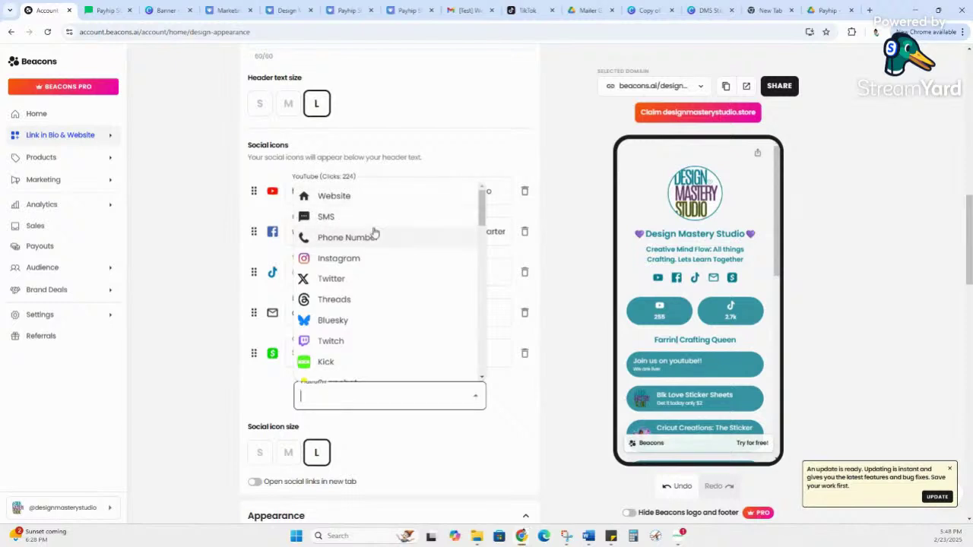
pyautogui.click(458, 93)
pyautogui.scroll(-2, 367, 320)
pyautogui.scroll(-2, 367, 320)
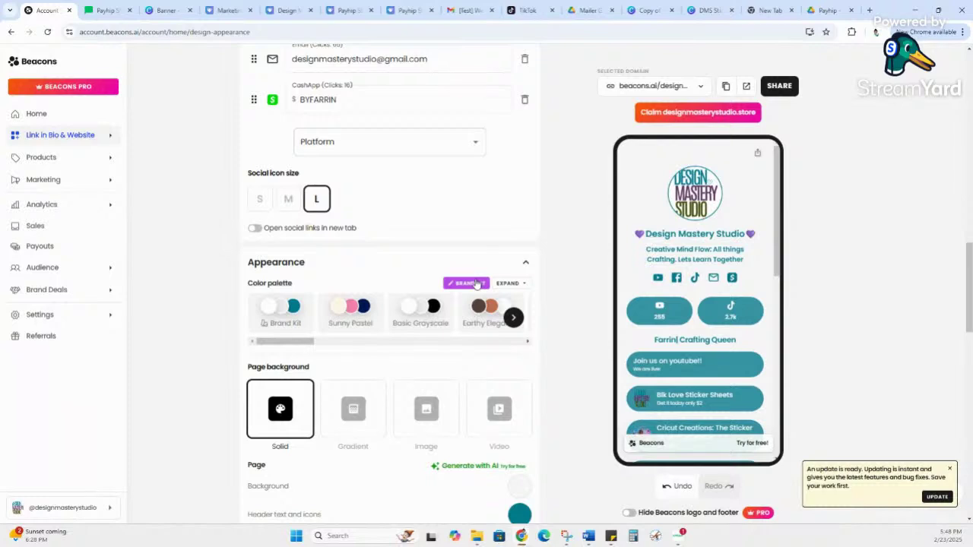
# Step: Try a Gradient page background, then switch to Image, showing the snowy white fox photo
pyautogui.scroll(-2, 477, 283)
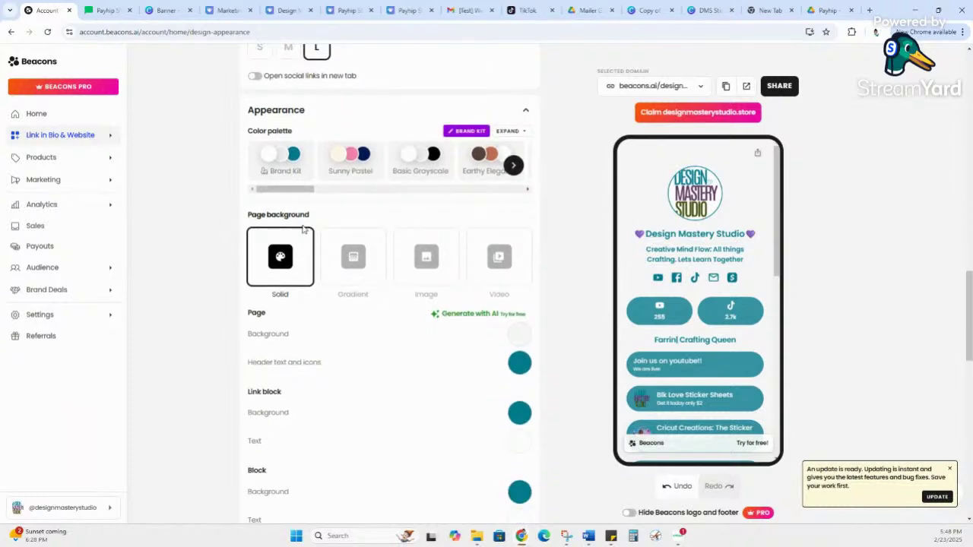
pyautogui.click(340, 261)
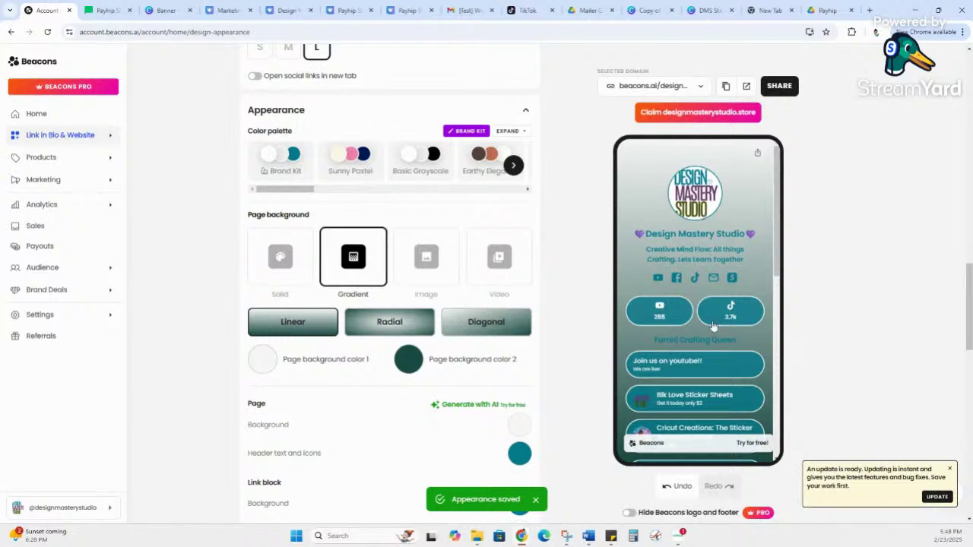
pyautogui.scroll(-5, 714, 325)
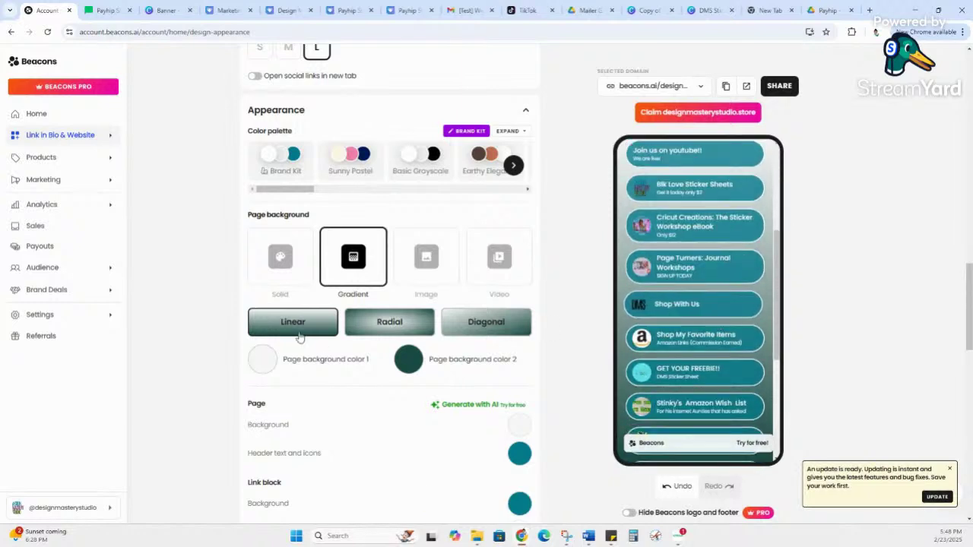
pyautogui.click(411, 249)
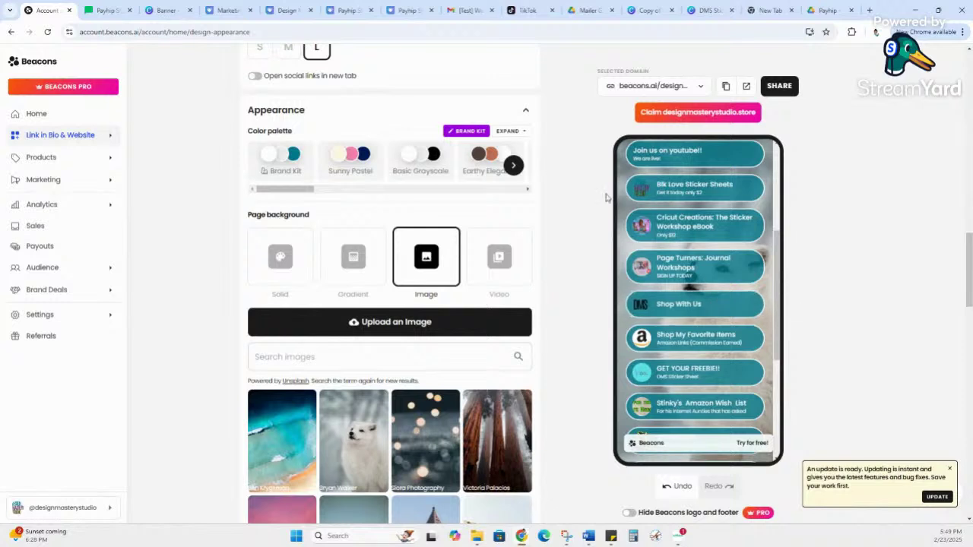
# Step: Set a Video page background, trying the fire clip before settling on the pink swirling ink video
pyautogui.click(485, 256)
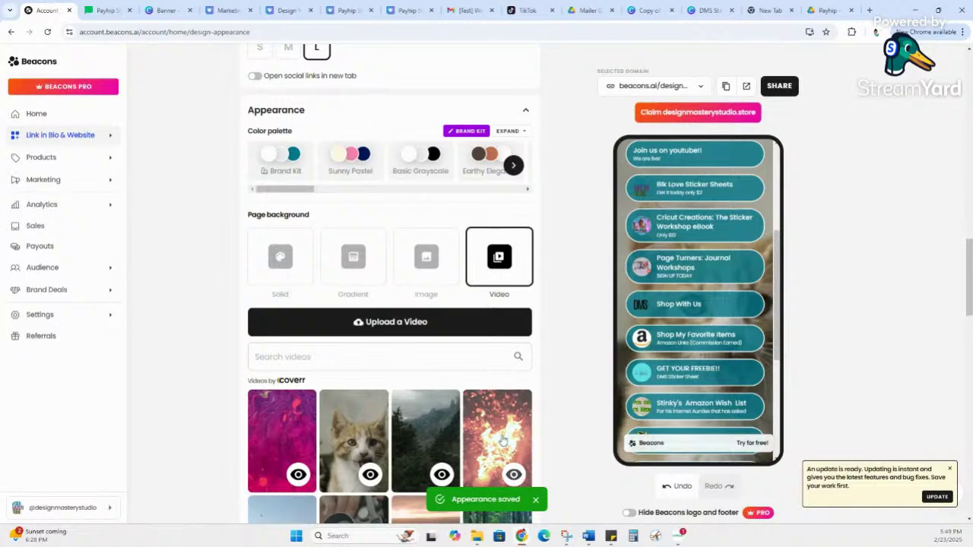
pyautogui.click(504, 440)
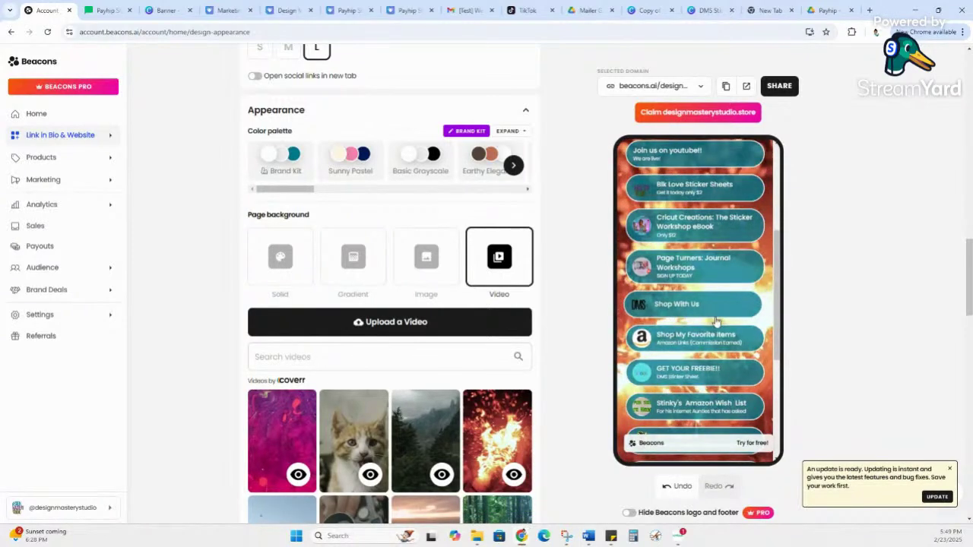
pyautogui.click(310, 401)
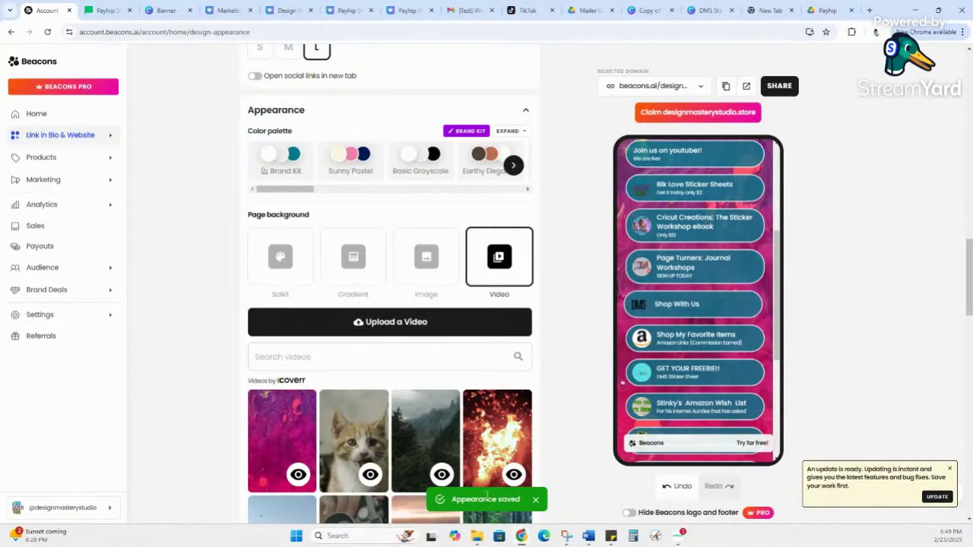
pyautogui.click(298, 475)
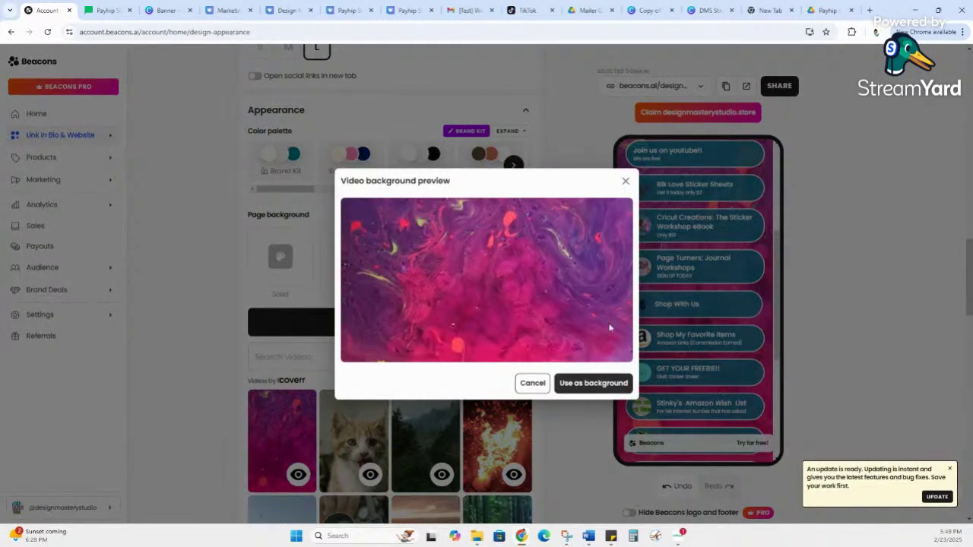
pyautogui.click(625, 179)
pyautogui.scroll(-3, 571, 228)
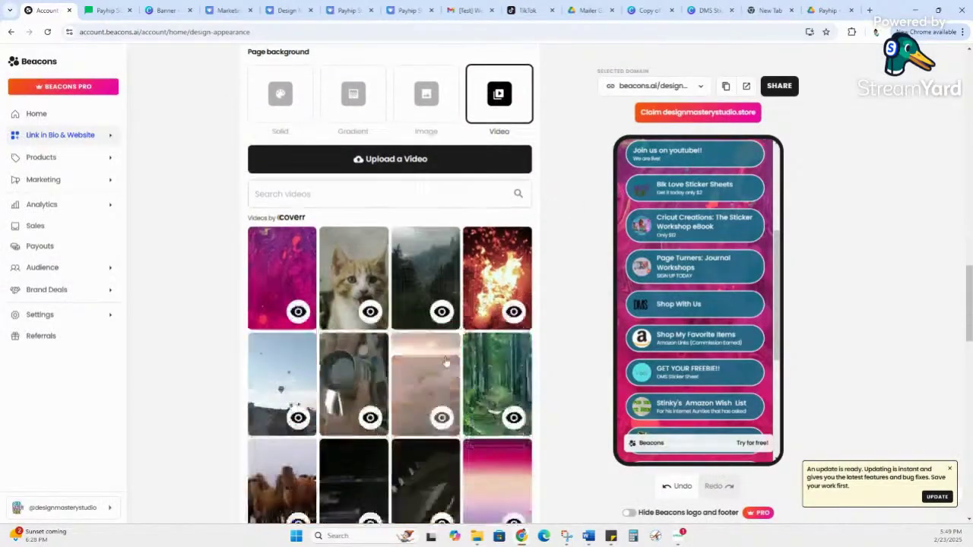
pyautogui.scroll(-2, 475, 359)
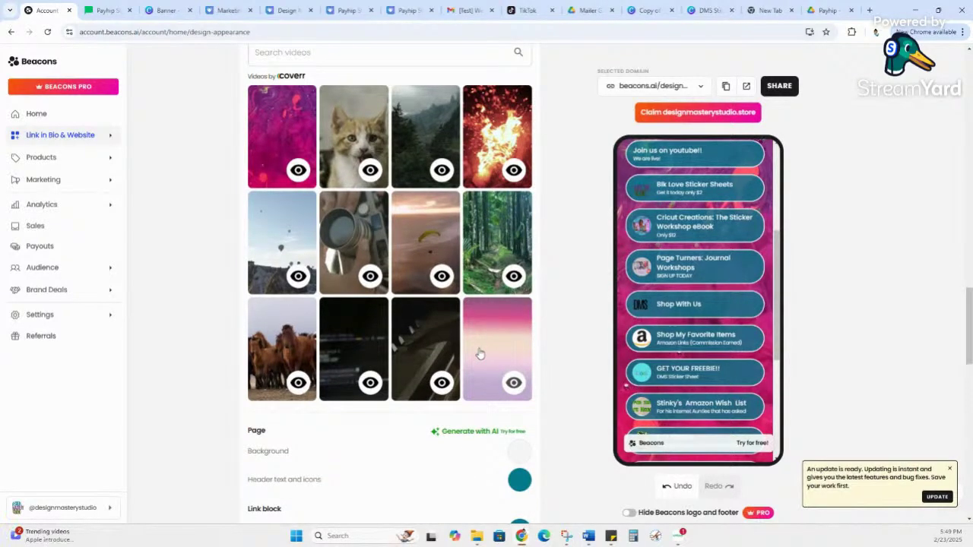
pyautogui.scroll(-1, 479, 354)
pyautogui.scroll(6, 487, 349)
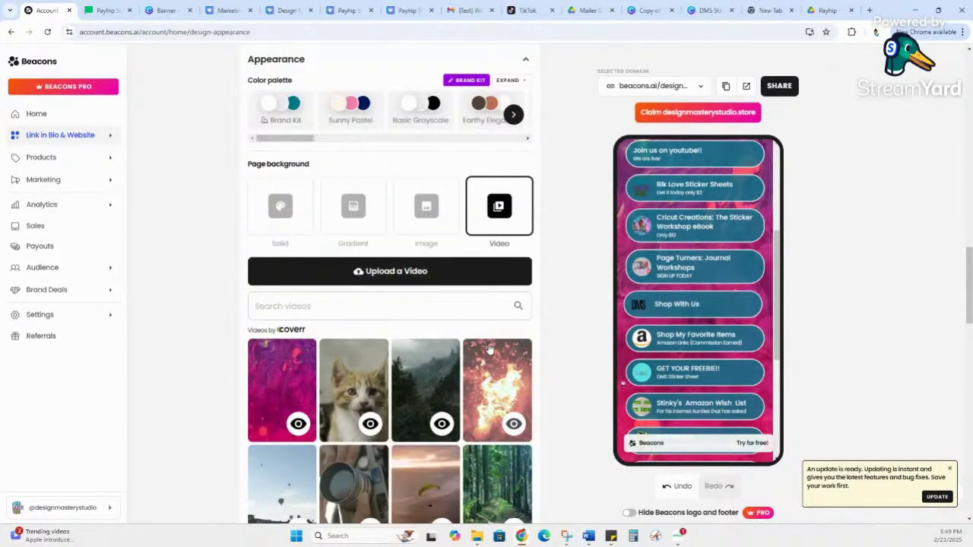
# Step: Switch the background back to Solid white and review the Block style, Font and Page pop-up settings
pyautogui.click(272, 200)
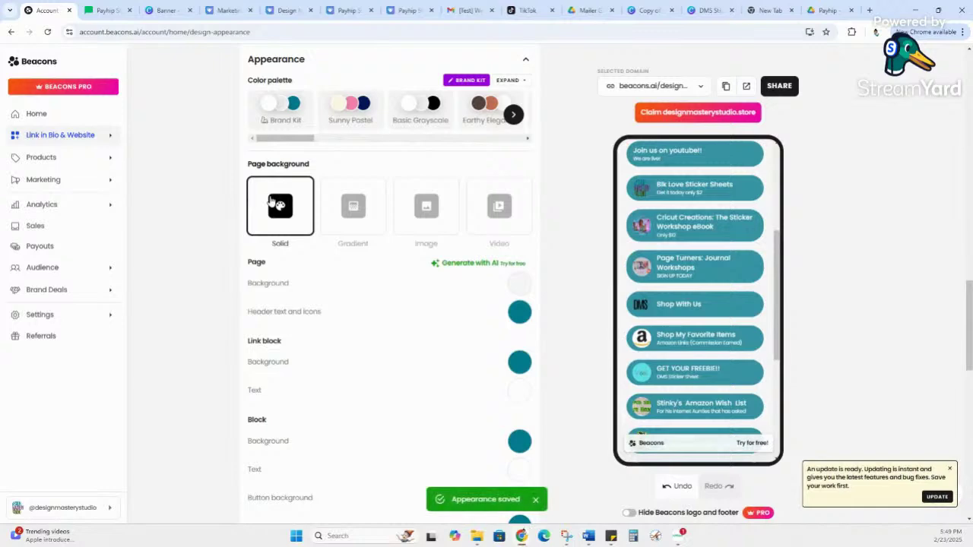
pyautogui.scroll(4, 782, 240)
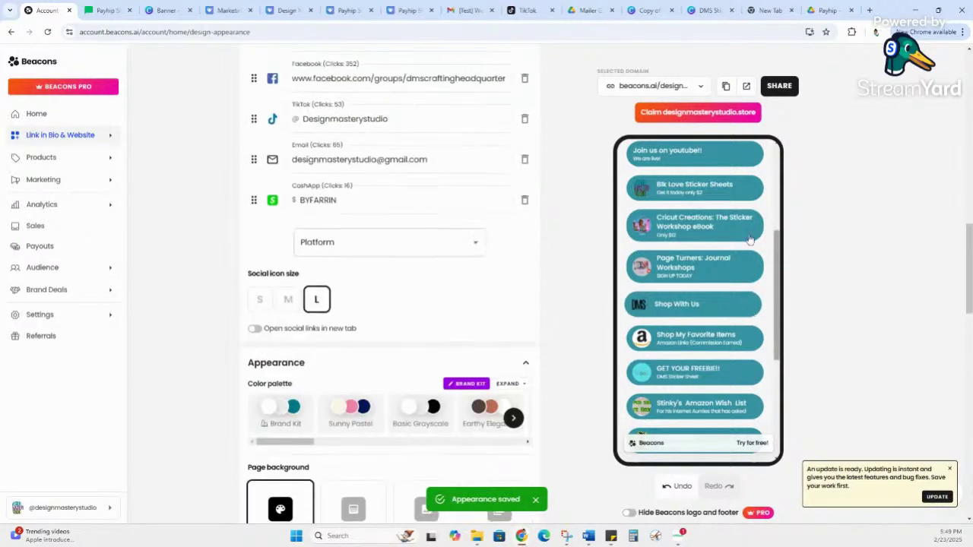
pyautogui.scroll(5, 726, 234)
pyautogui.scroll(-9, 368, 320)
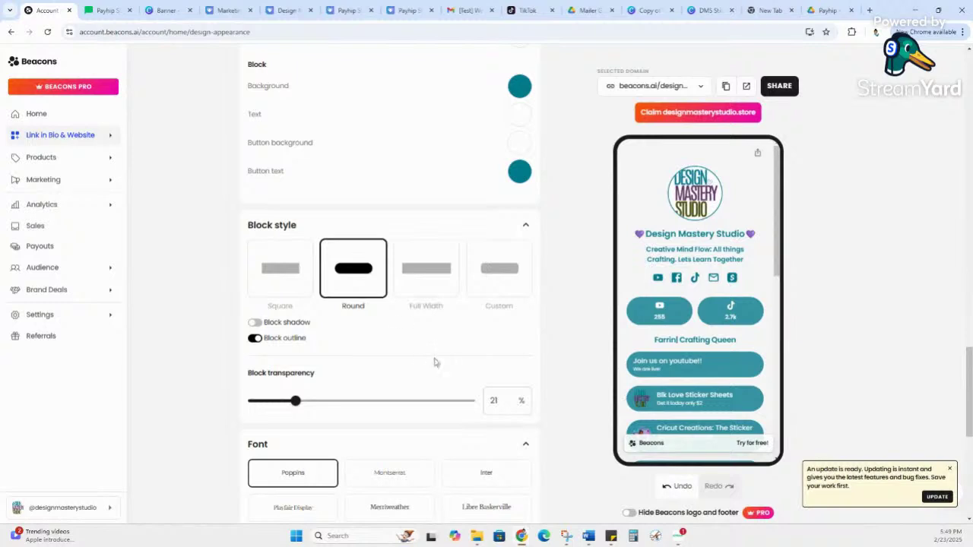
pyautogui.scroll(-3, 418, 336)
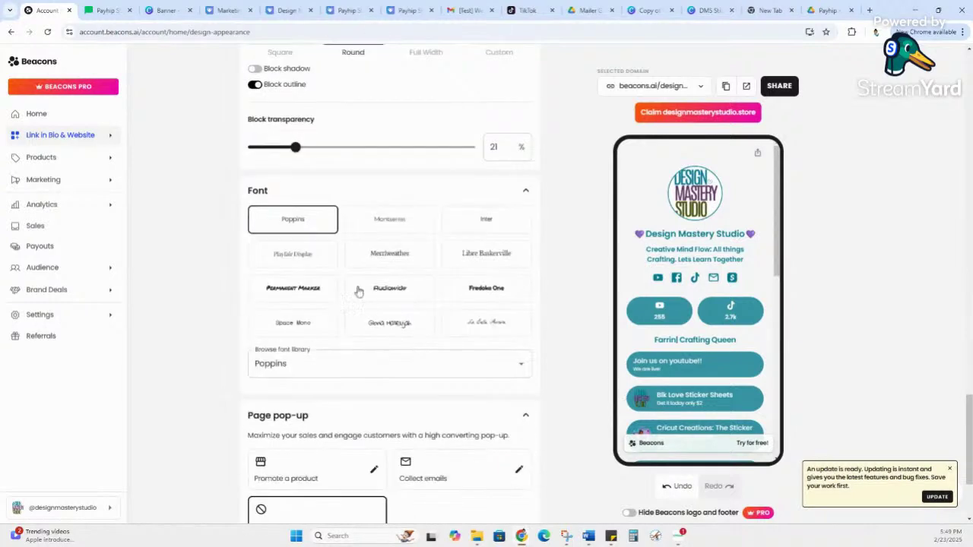
pyautogui.scroll(-2, 468, 359)
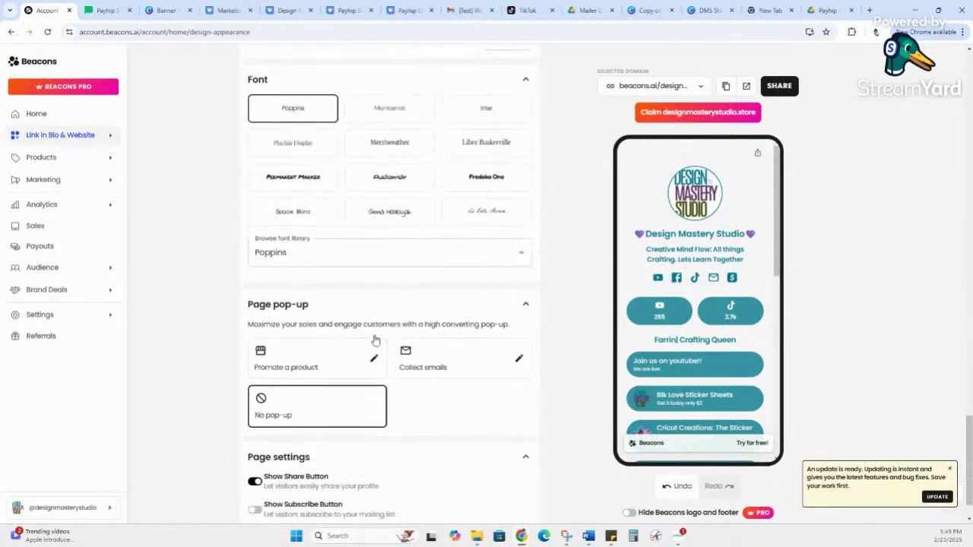
pyautogui.scroll(1, 377, 341)
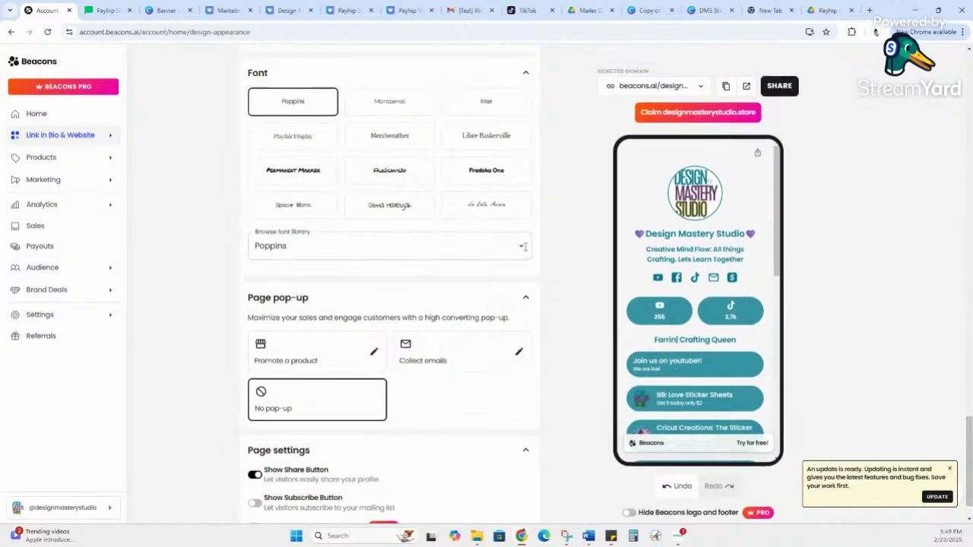
pyautogui.scroll(15, 570, 405)
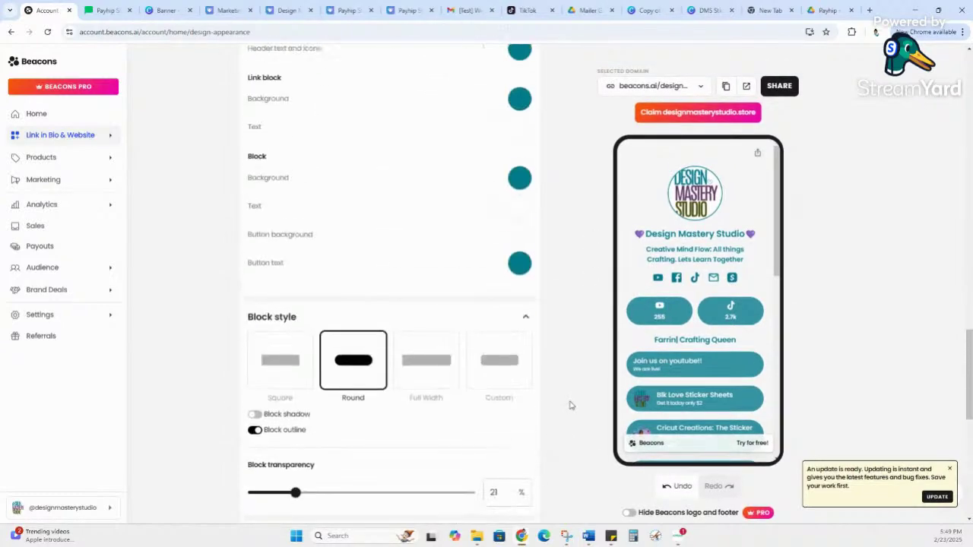
pyautogui.scroll(10, 570, 405)
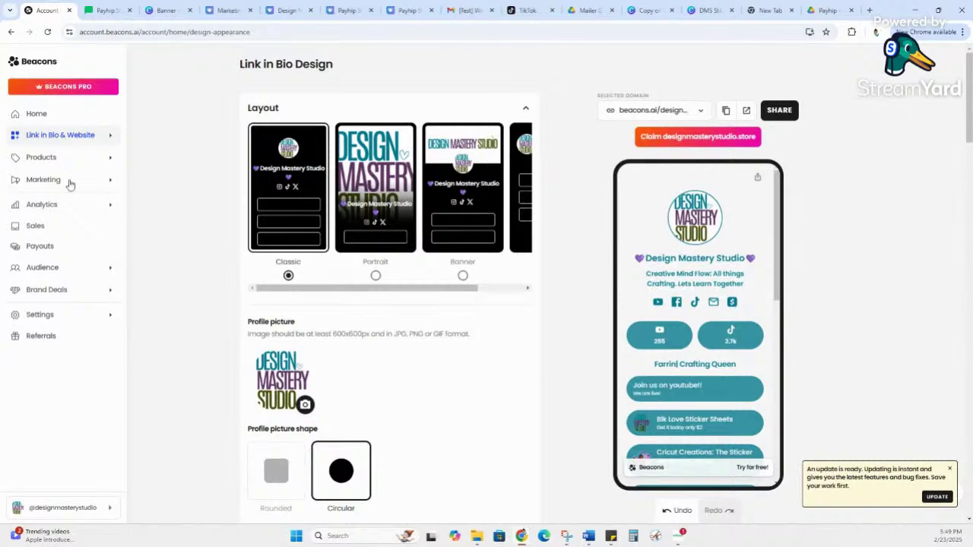
# Step: Expand Link in Bio & Website in the sidebar and open the Link in Bio block list
pyautogui.click(23, 138)
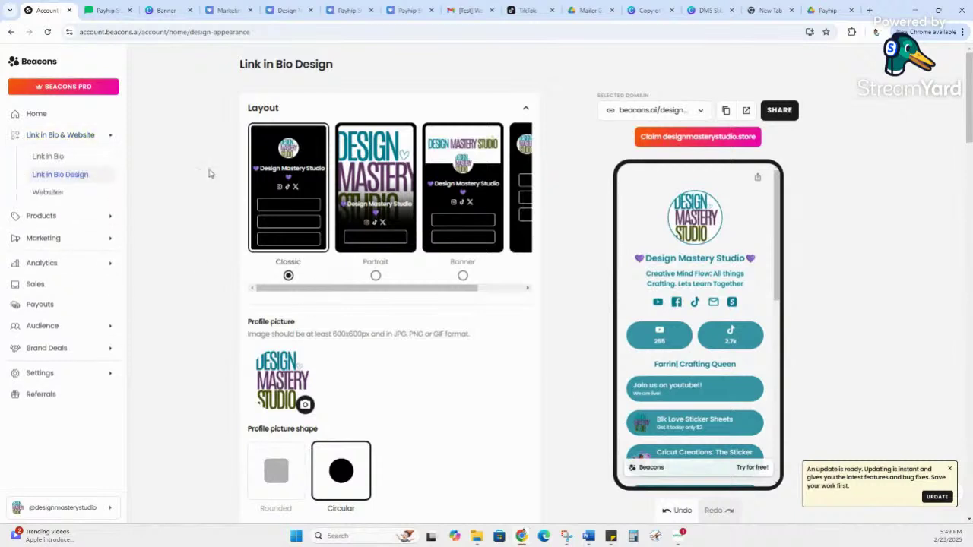
pyautogui.click(67, 143)
pyautogui.click(74, 141)
pyautogui.click(73, 137)
pyautogui.click(68, 137)
pyautogui.click(51, 156)
pyautogui.scroll(-1, 395, 266)
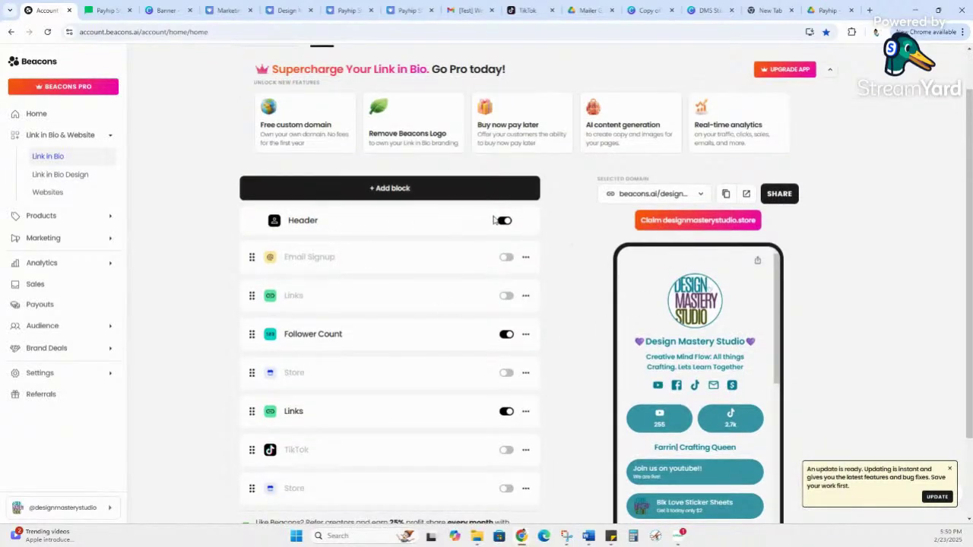
pyautogui.scroll(-2, 433, 228)
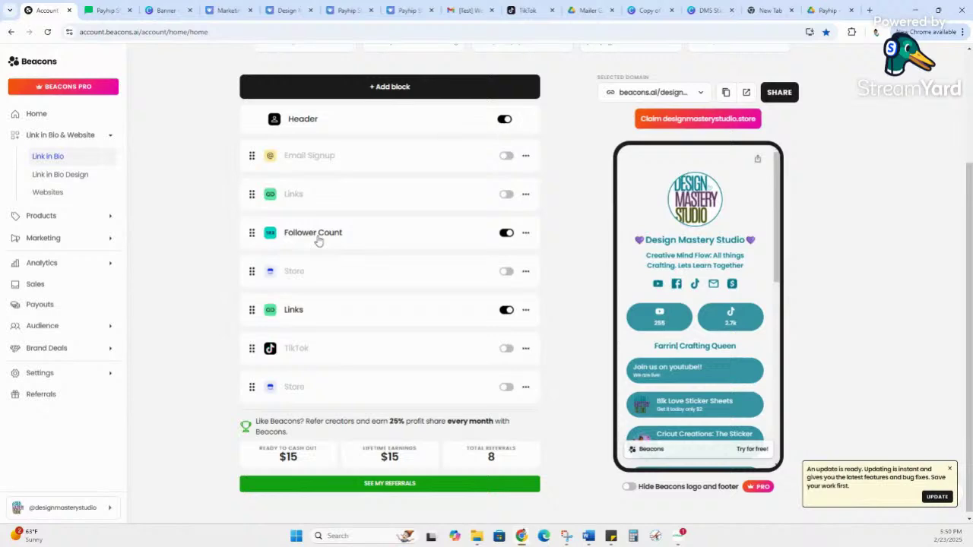
# Step: Browse the Add block choices and filter them to the Content category
pyautogui.click(402, 86)
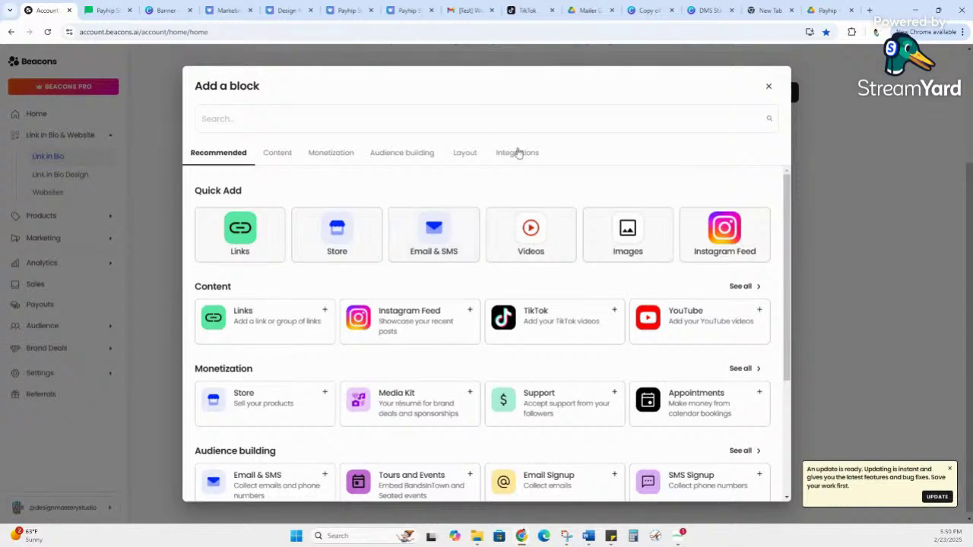
pyautogui.click(768, 86)
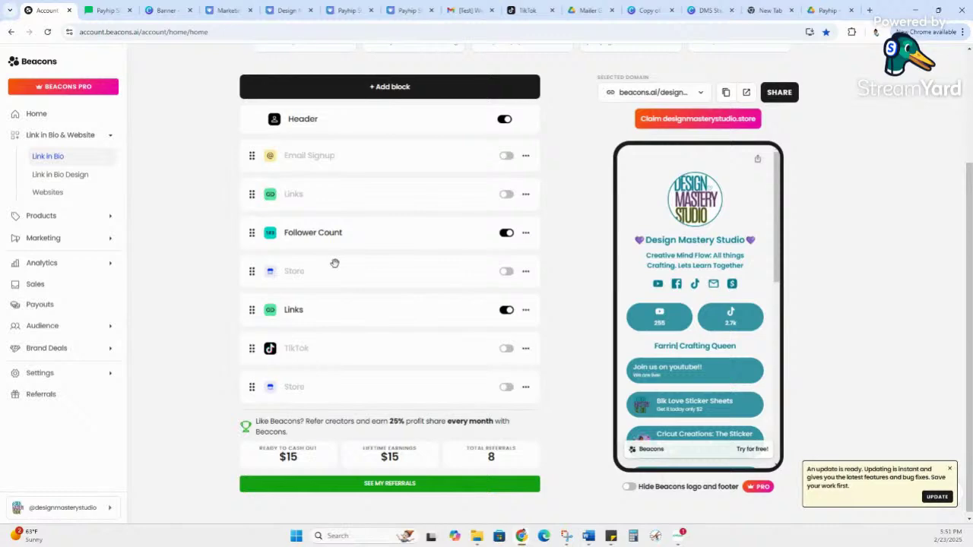
pyautogui.click(403, 89)
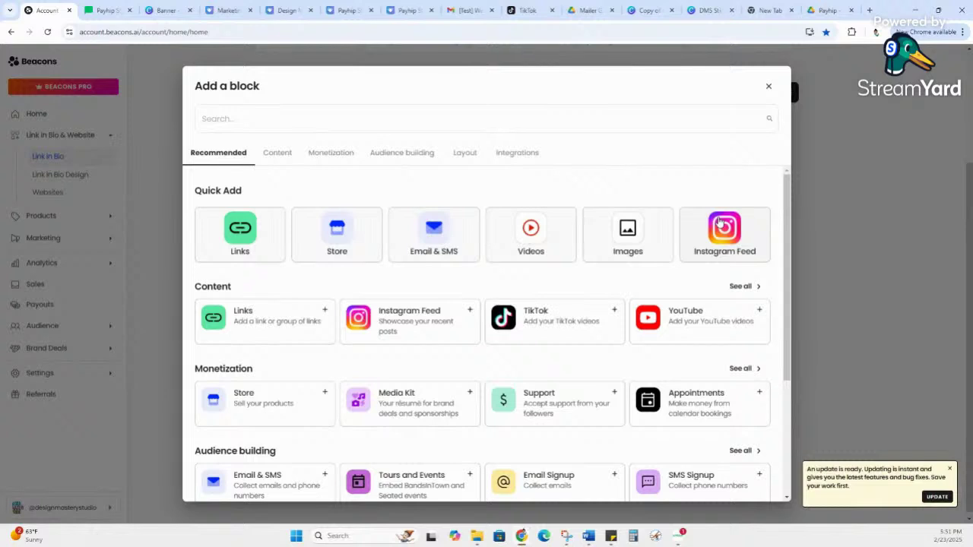
pyautogui.scroll(-2, 707, 231)
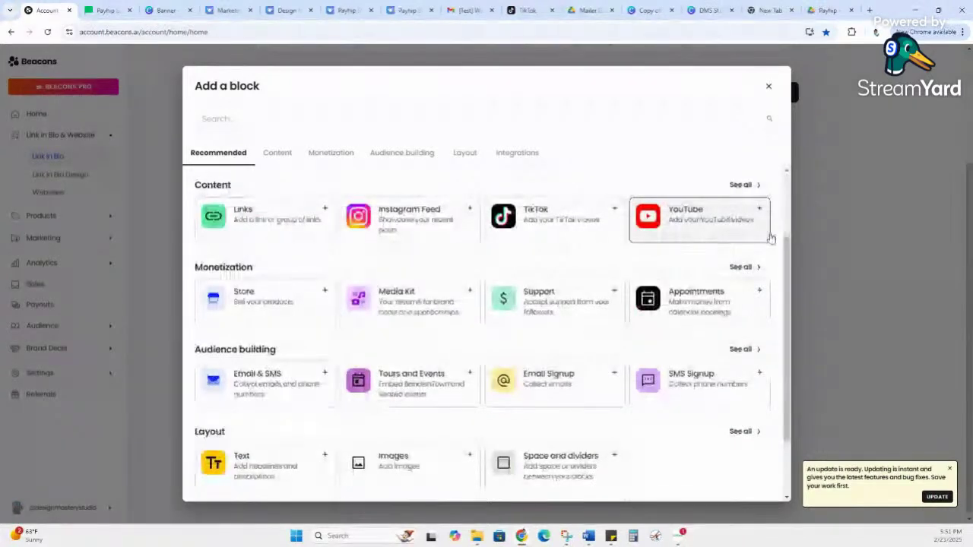
pyautogui.scroll(-1, 767, 238)
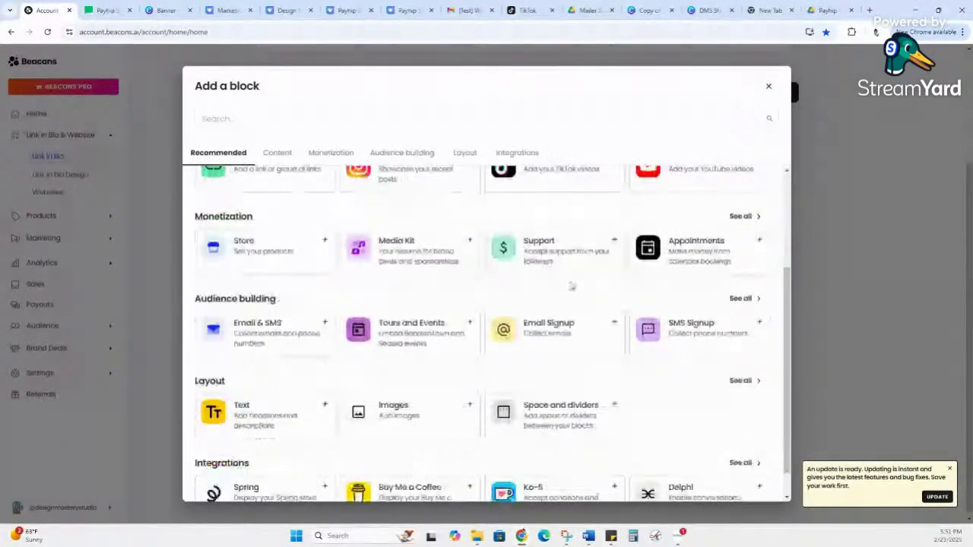
pyautogui.scroll(-1, 536, 257)
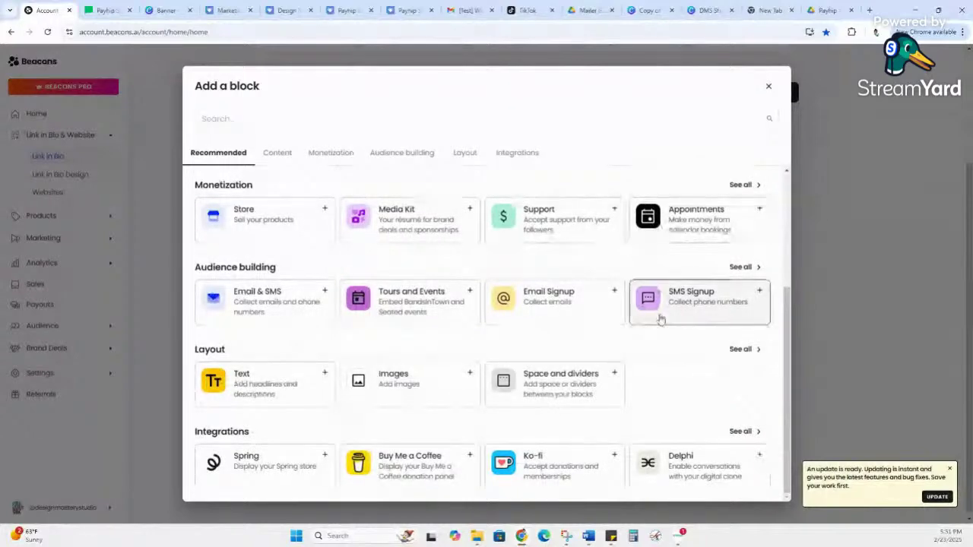
pyautogui.scroll(3, 658, 316)
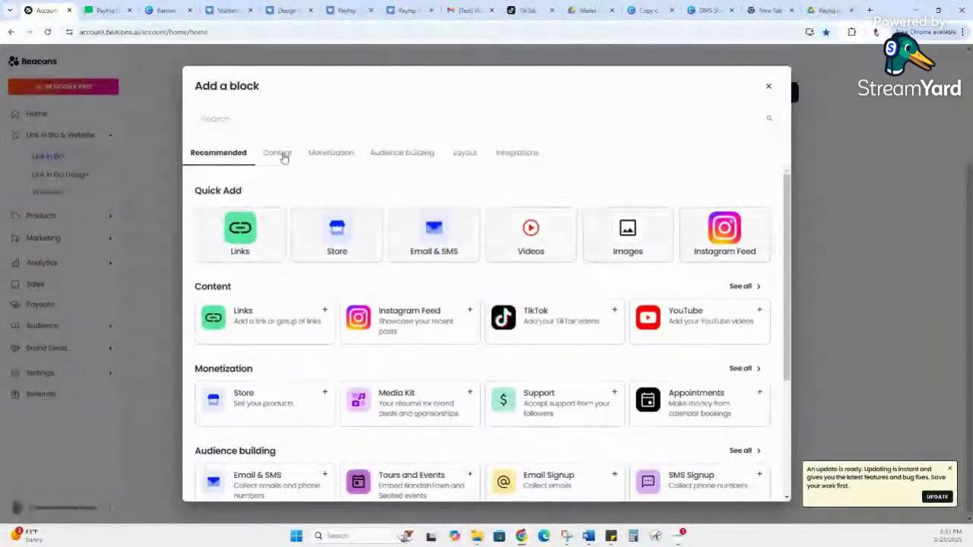
pyautogui.click(283, 154)
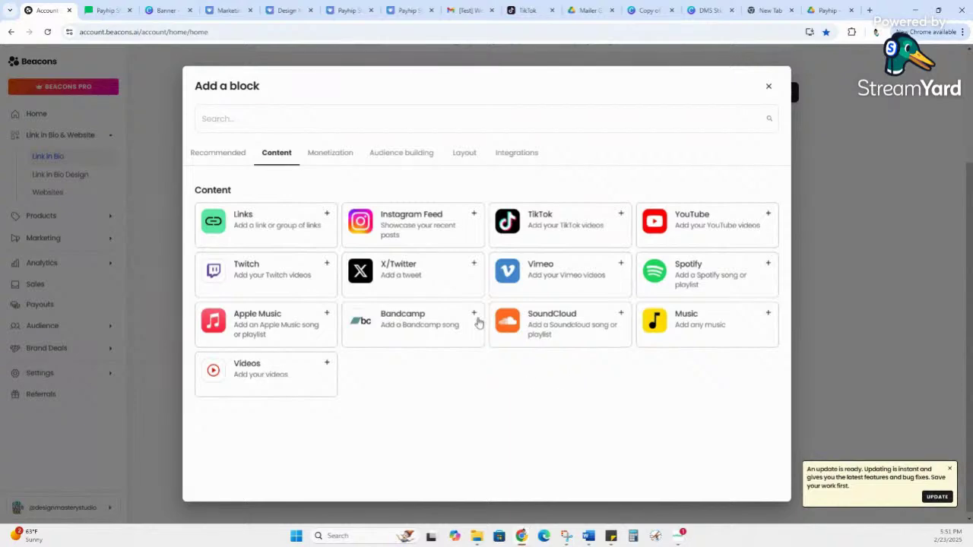
# Step: Search 'FOLLOWER COUNT' and add the Follower Count block showing TikTok 2.7k and YouTube 255
pyautogui.click(298, 110)
pyautogui.click(769, 87)
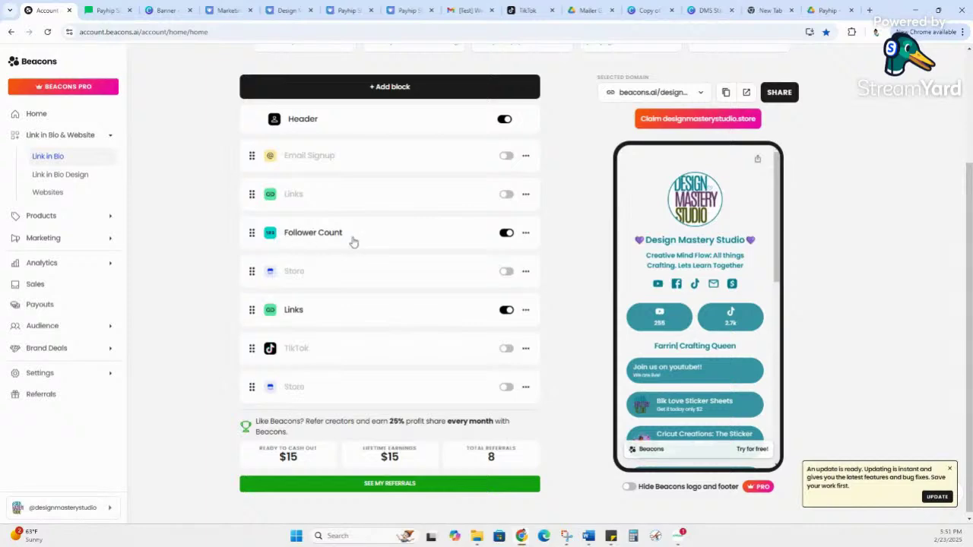
pyautogui.click(402, 92)
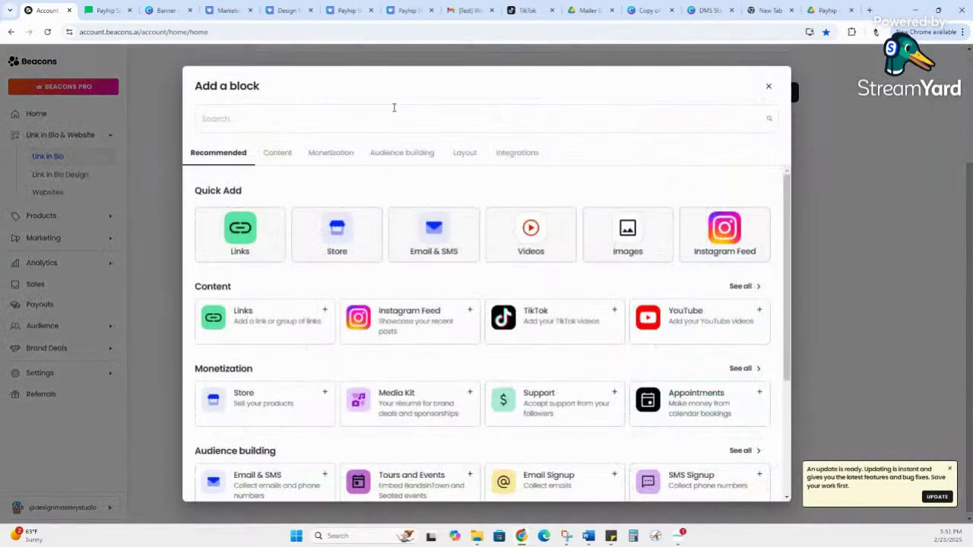
pyautogui.write('FOLLOWER COUNT')
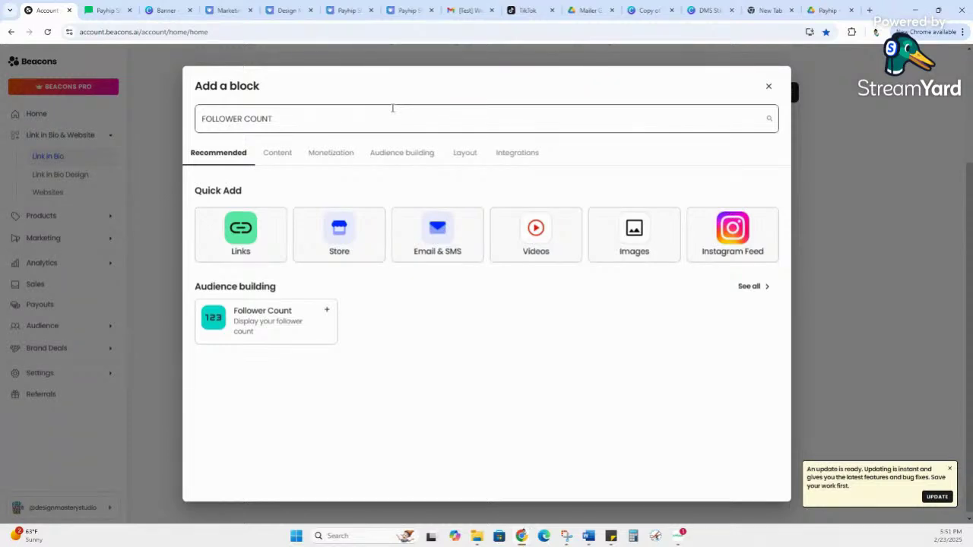
pyautogui.click(326, 310)
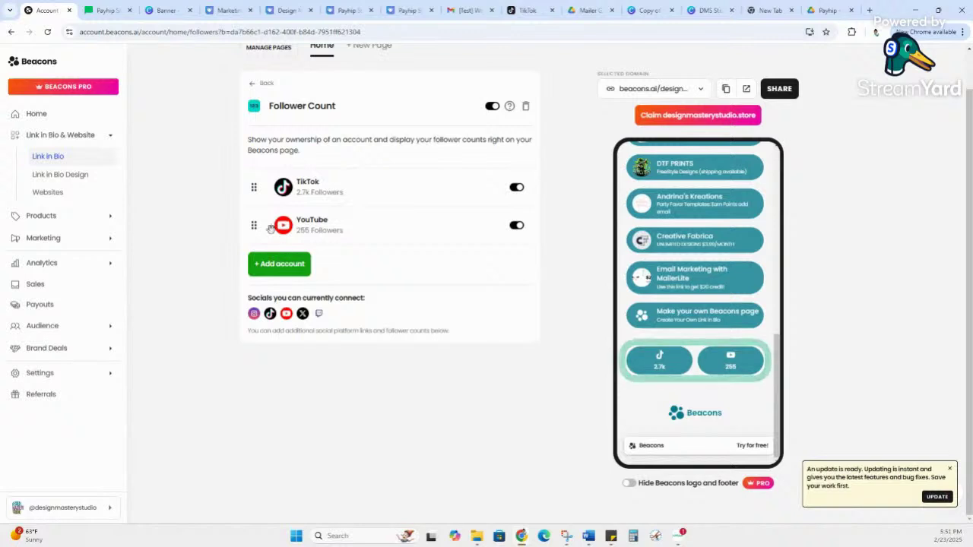
# Step: Go back from the Follower Count editor to the block list and dismiss the Chrome update notice
pyautogui.scroll(10, 724, 243)
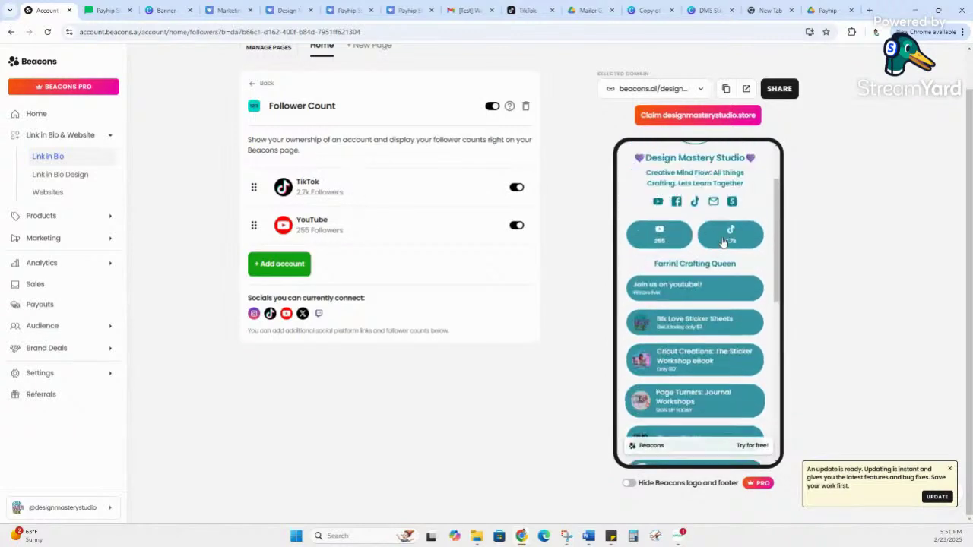
pyautogui.scroll(-5, 728, 255)
pyautogui.scroll(-2, 729, 259)
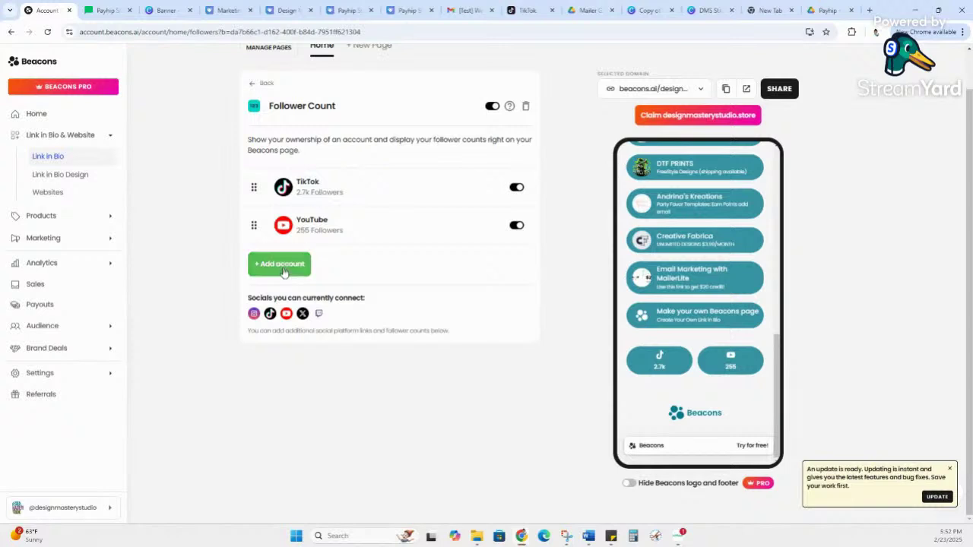
pyautogui.moveTo(354, 191)
pyautogui.mouseDown()
pyautogui.moveTo(303, 197)
pyautogui.moveTo(358, 199)
pyautogui.mouseUp()
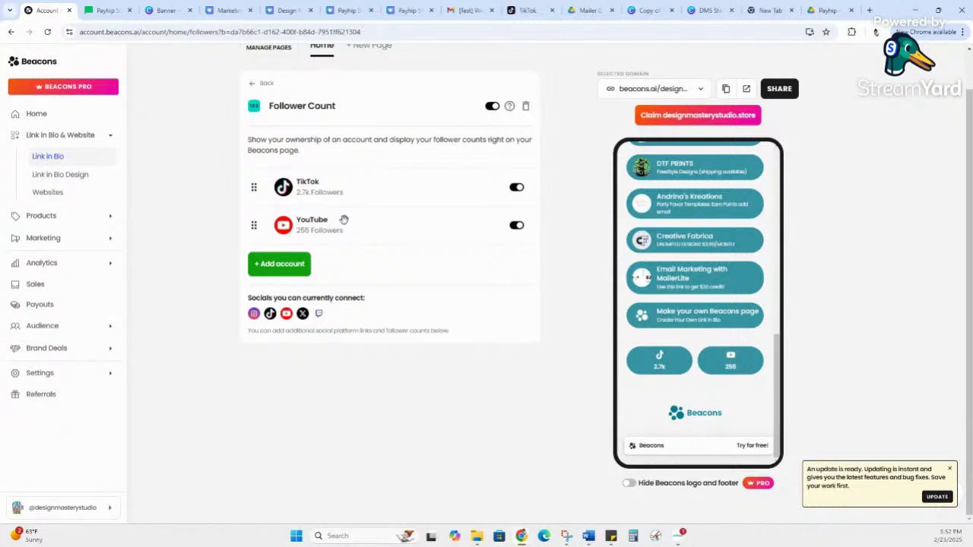
pyautogui.click(266, 82)
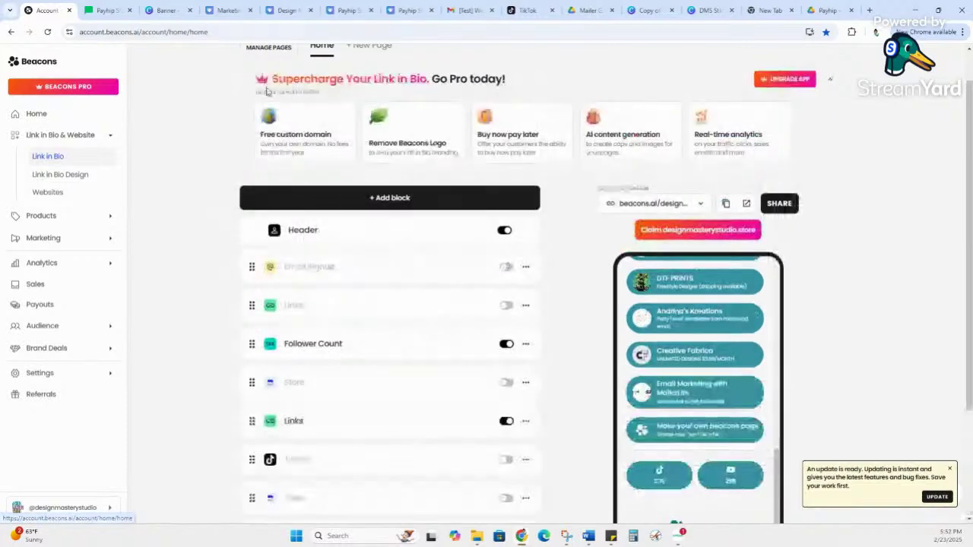
pyautogui.scroll(-3, 404, 250)
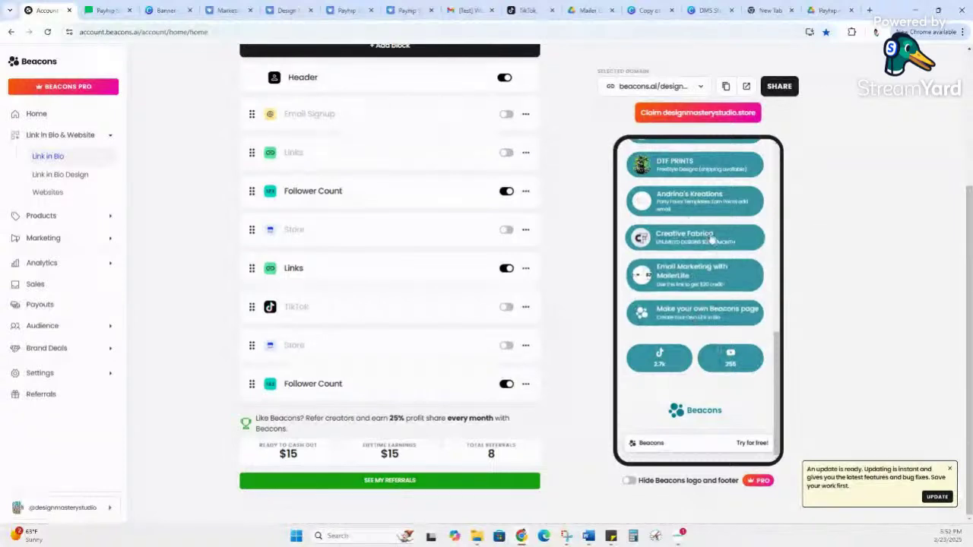
pyautogui.click(949, 469)
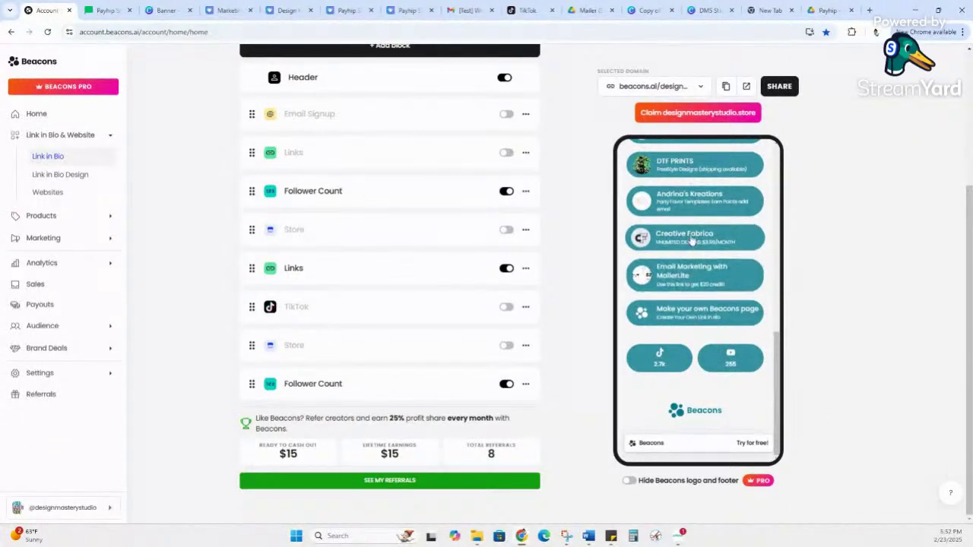
pyautogui.scroll(3, 691, 273)
pyautogui.scroll(-3, 693, 304)
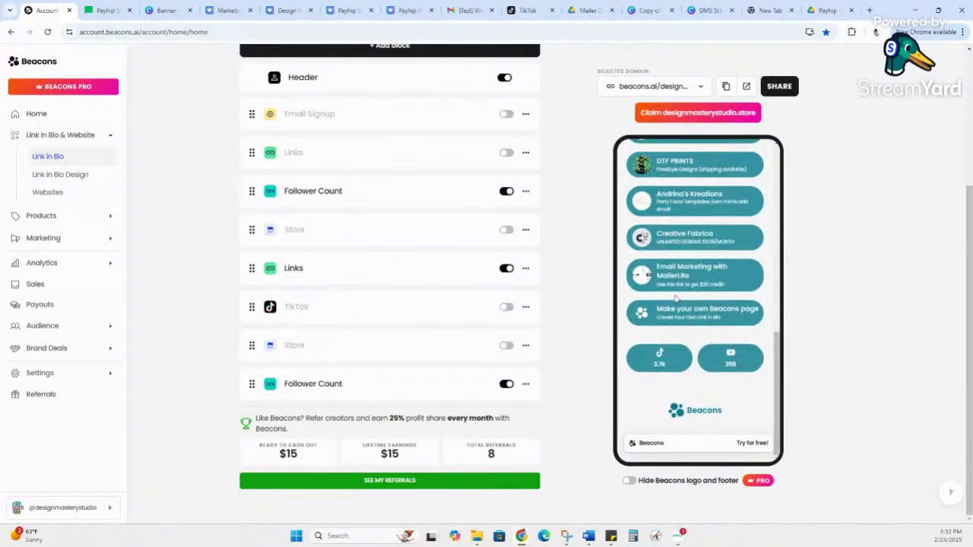
# Step: Move the second Follower Count block under the first, switch it off, and open the Links block
pyautogui.scroll(3, 699, 289)
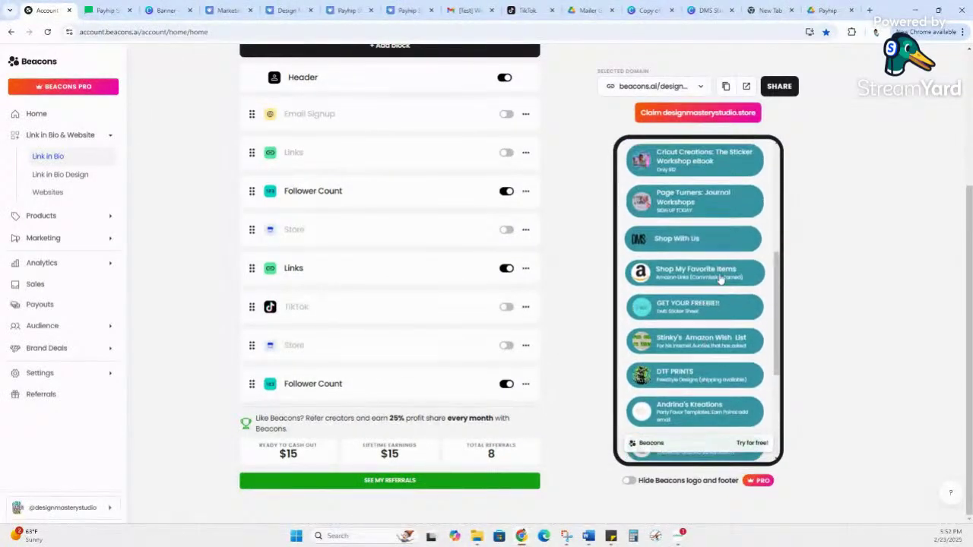
pyautogui.scroll(5, 718, 281)
pyautogui.scroll(-10, 718, 221)
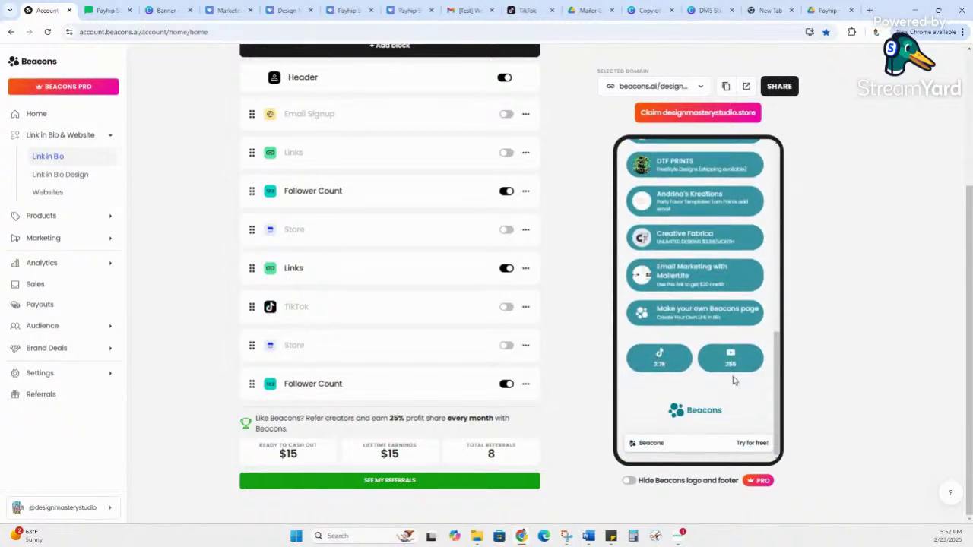
pyautogui.moveTo(256, 384); pyautogui.dragTo(251, 235)
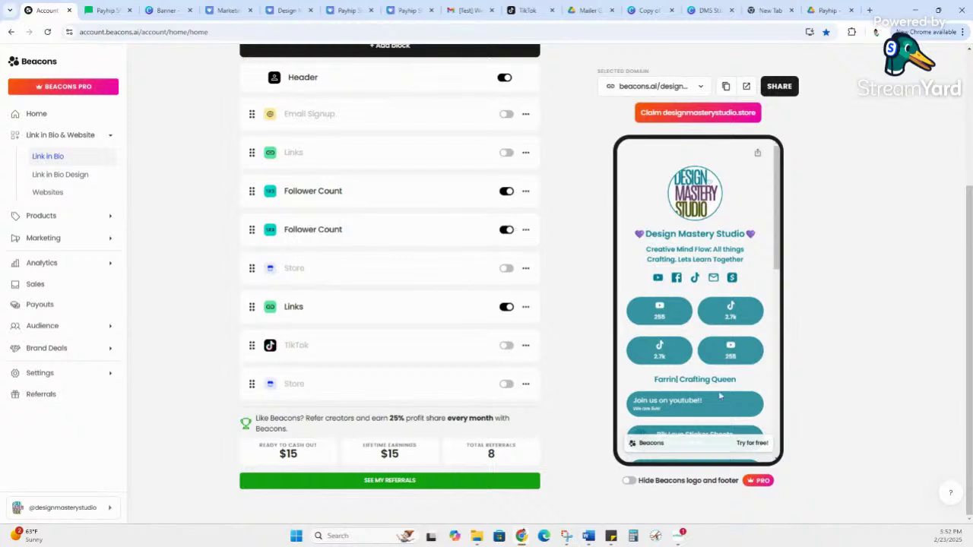
pyautogui.click(506, 229)
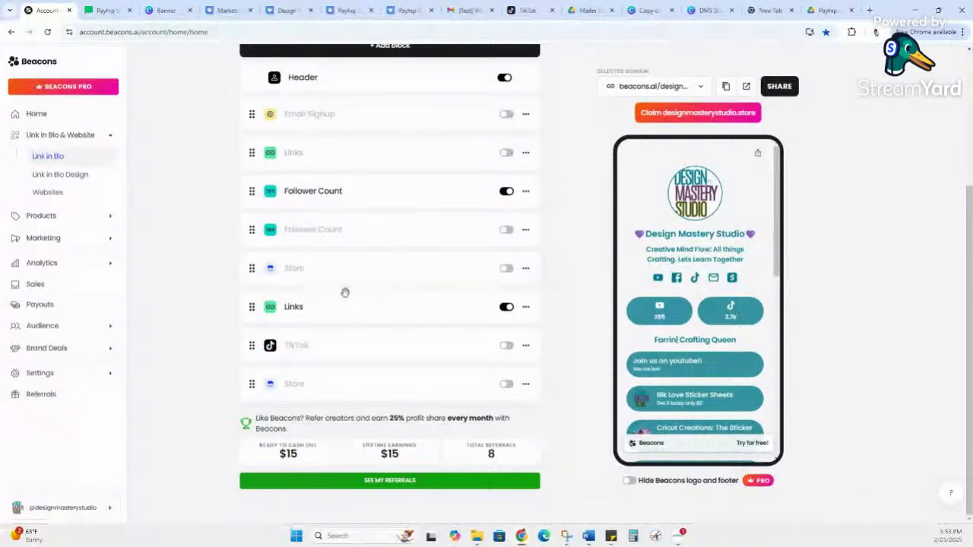
pyautogui.click(302, 310)
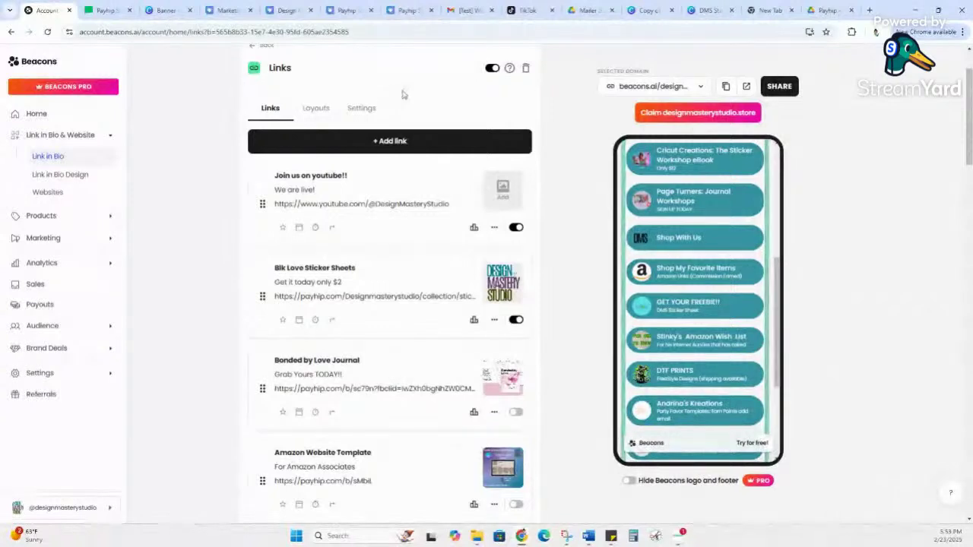
# Step: Make the Bonded by Love Journal link visible on the page, then hide it again
pyautogui.scroll(-2, 380, 94)
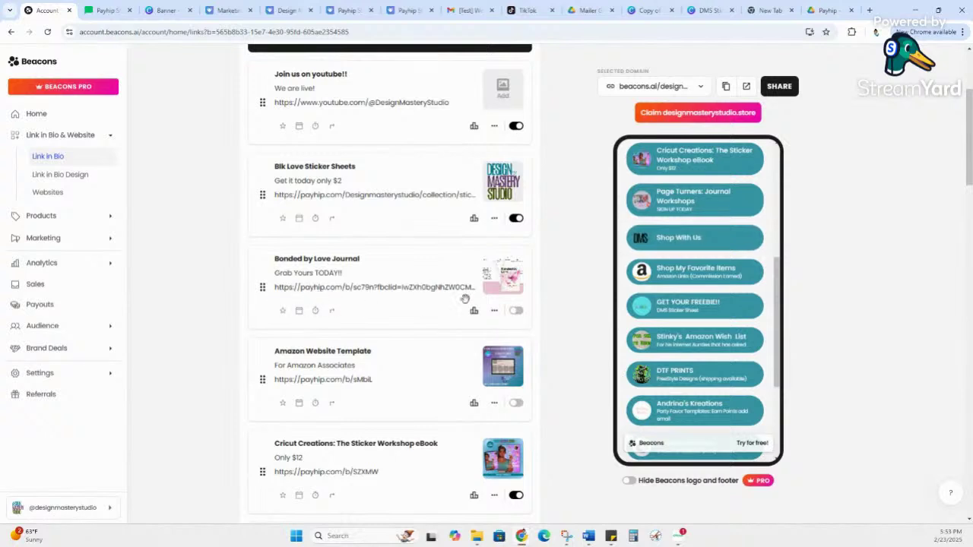
pyautogui.click(517, 310)
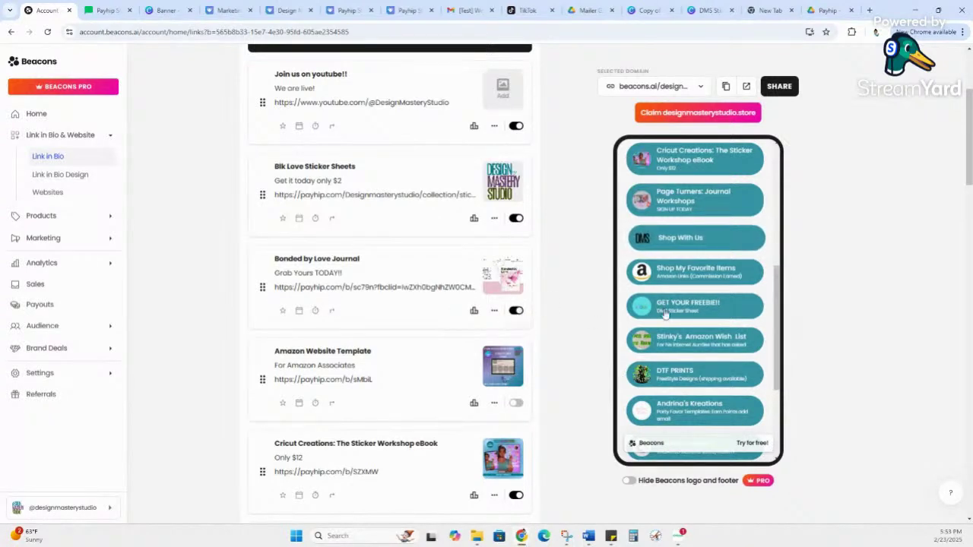
pyautogui.scroll(3, 687, 276)
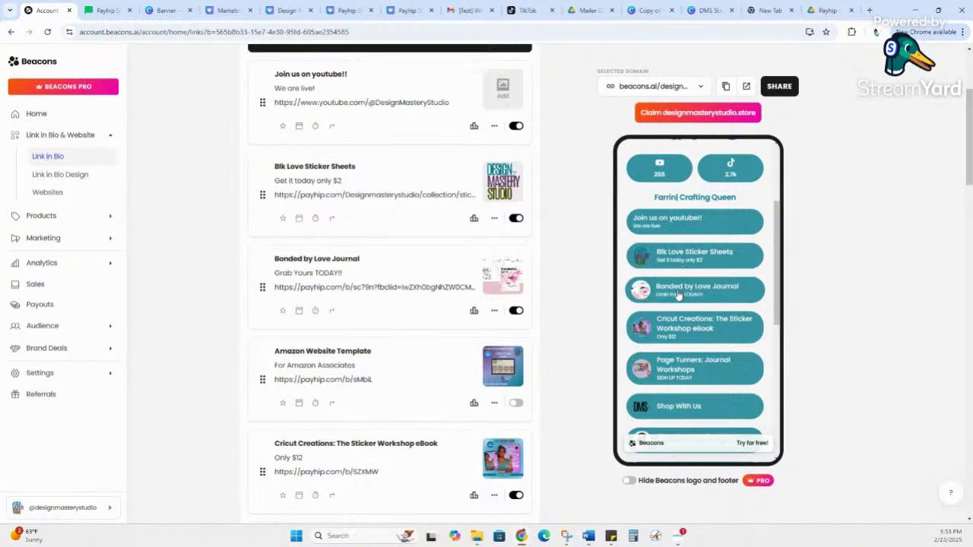
pyautogui.click(516, 310)
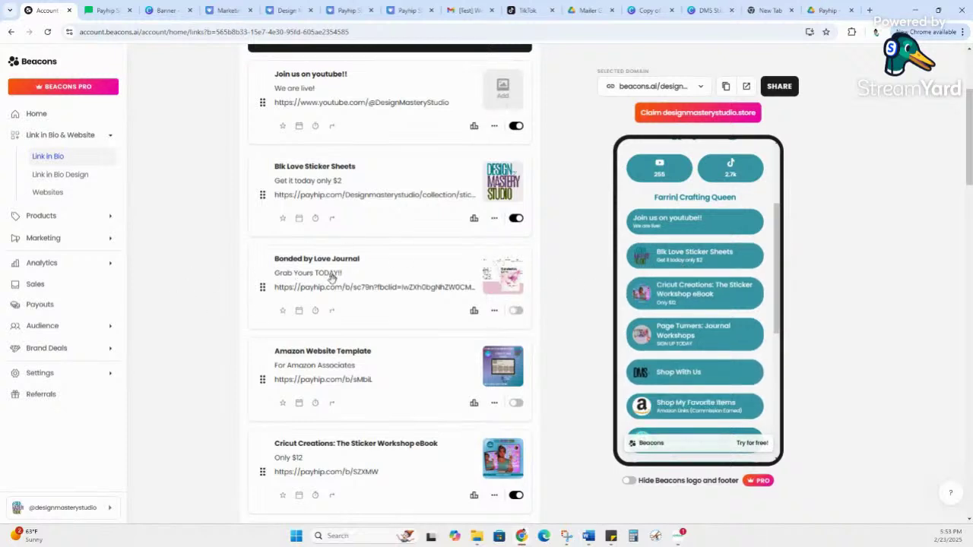
# Step: Review the link items, then start a new link in the Links block with an empty URL entry
pyautogui.scroll(-4, 357, 289)
pyautogui.scroll(-8, 367, 299)
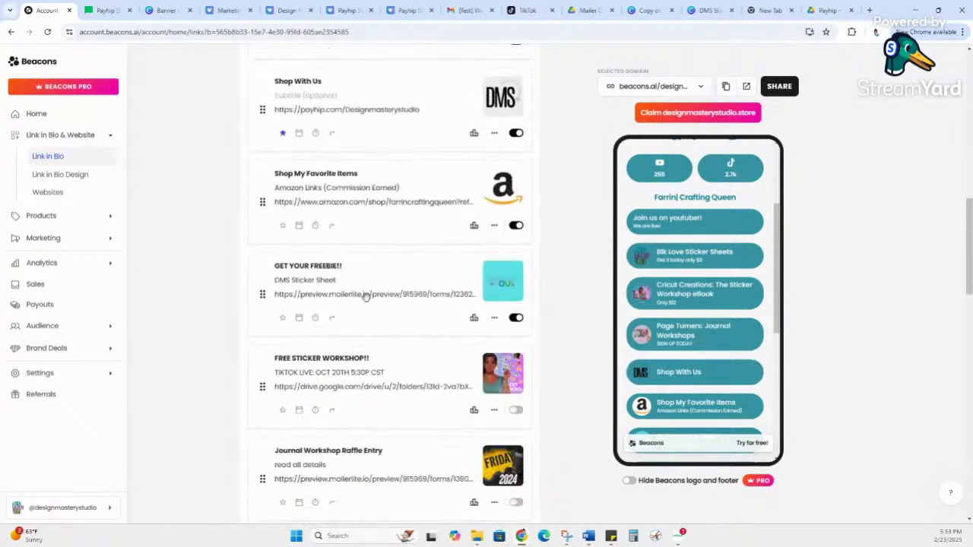
pyautogui.scroll(-2, 366, 298)
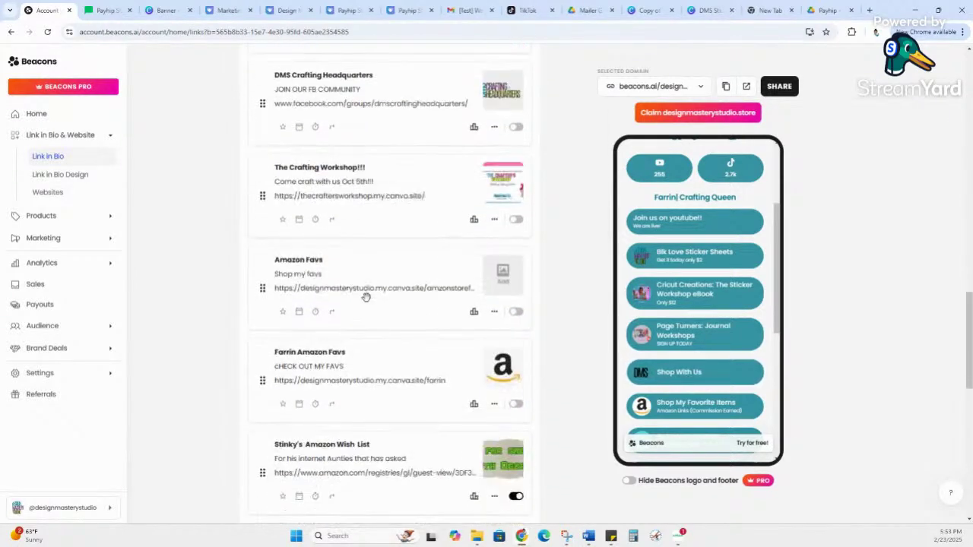
pyautogui.scroll(3, 366, 297)
pyautogui.scroll(3, 403, 318)
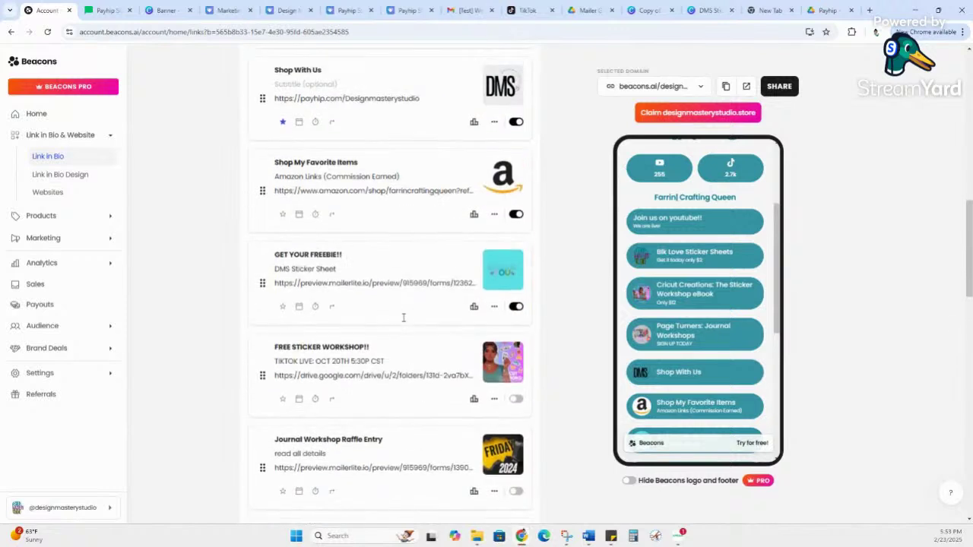
pyautogui.moveTo(281, 352); pyautogui.dragTo(336, 358)
pyautogui.scroll(1, 235, 387)
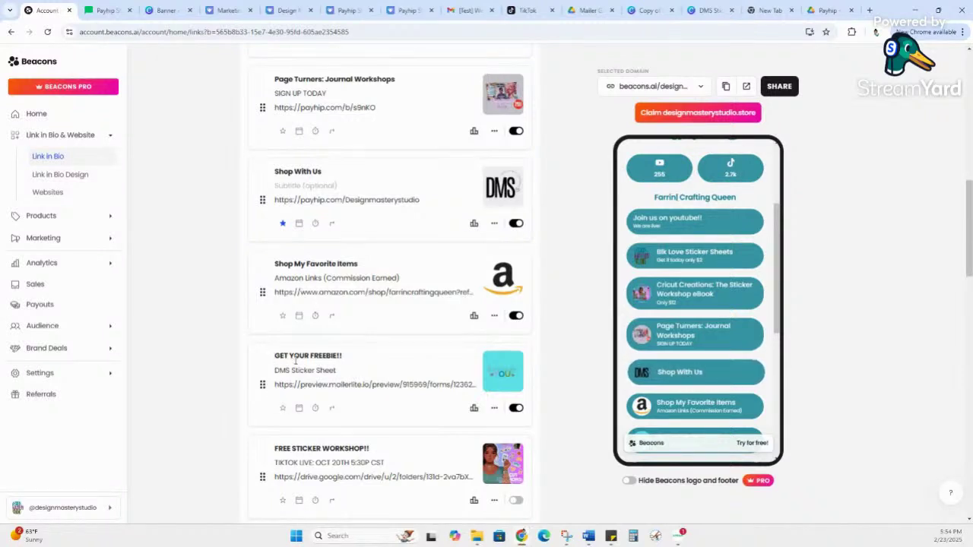
pyautogui.scroll(8, 295, 361)
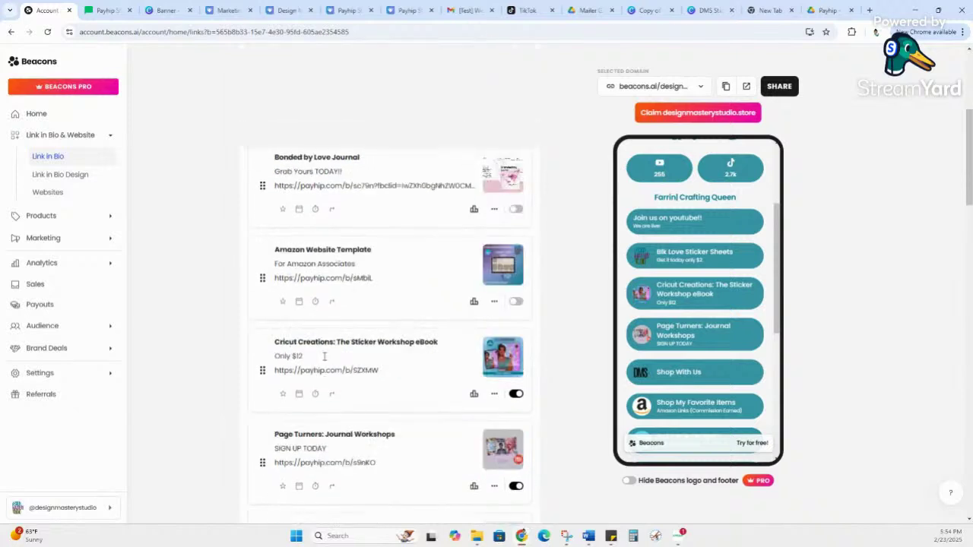
pyautogui.click(348, 219)
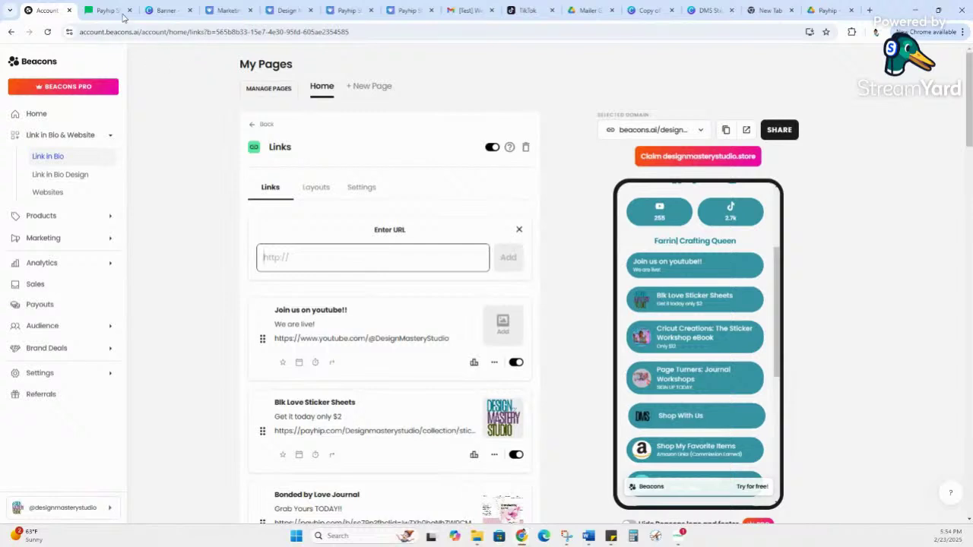
# Step: Copy the MailerLite Payhip Store Setup Checklist popup's preview URL, then go back to Beacons
pyautogui.click(106, 10)
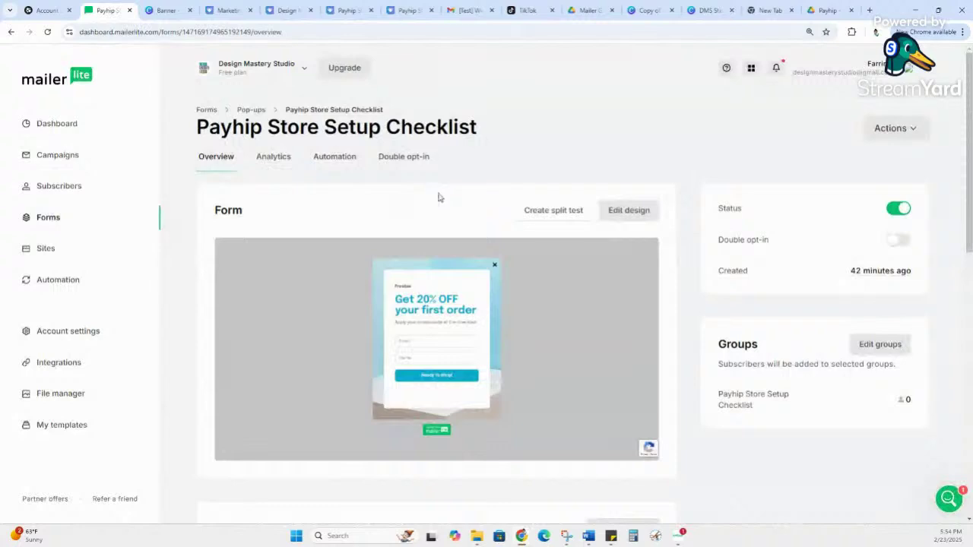
pyautogui.moveTo(272, 280)
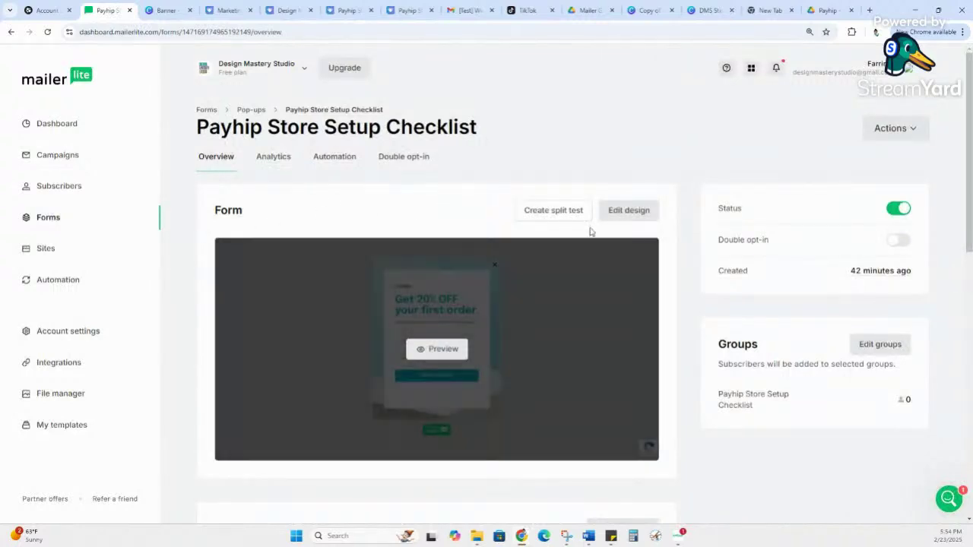
pyautogui.click(626, 212)
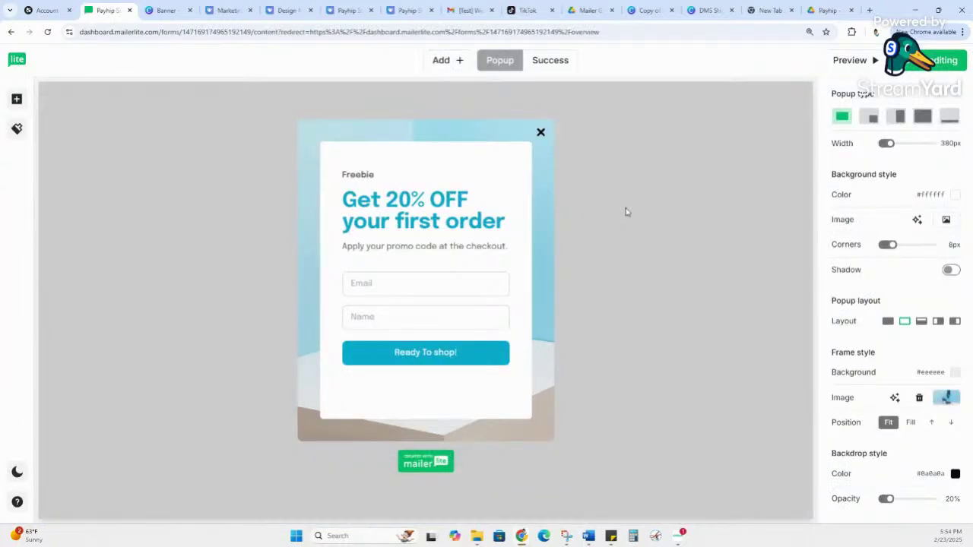
pyautogui.click(851, 64)
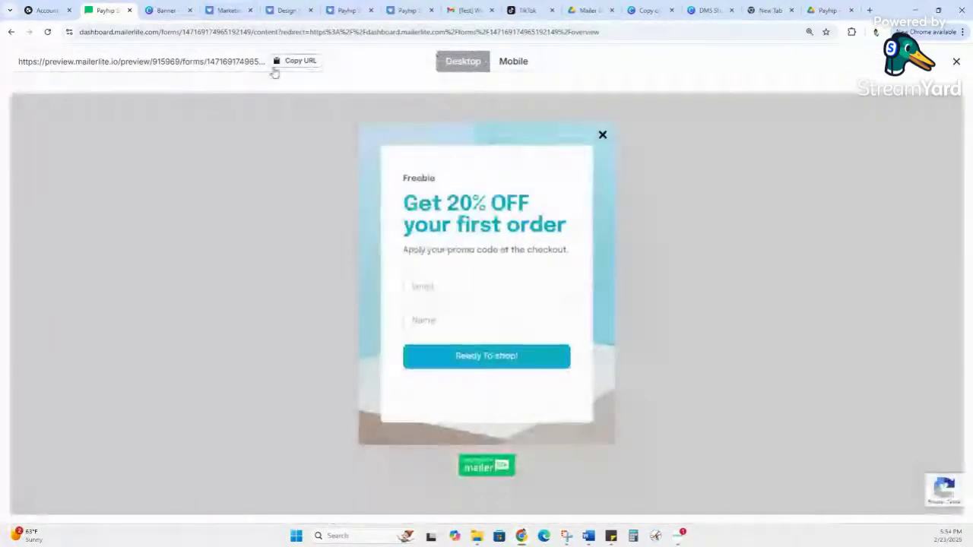
pyautogui.click(309, 68)
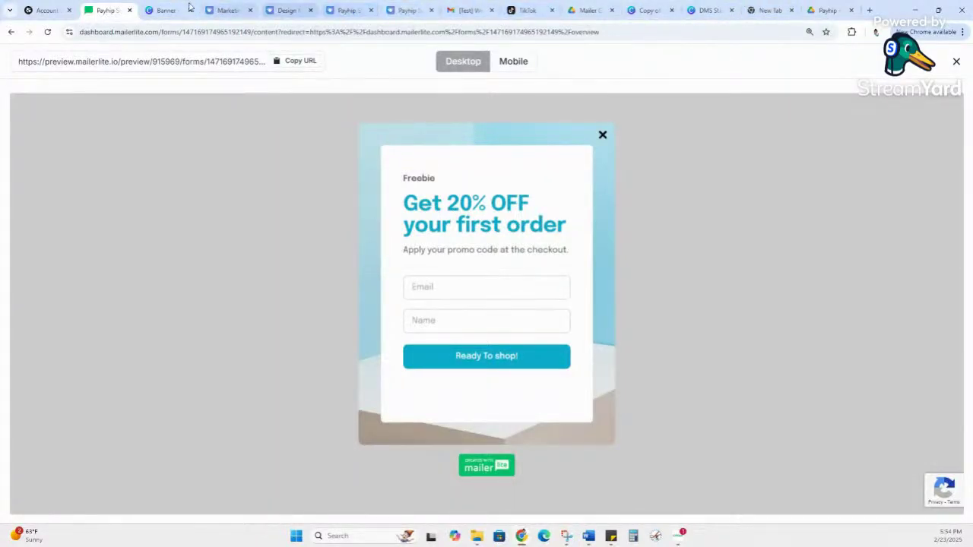
pyautogui.click(47, 10)
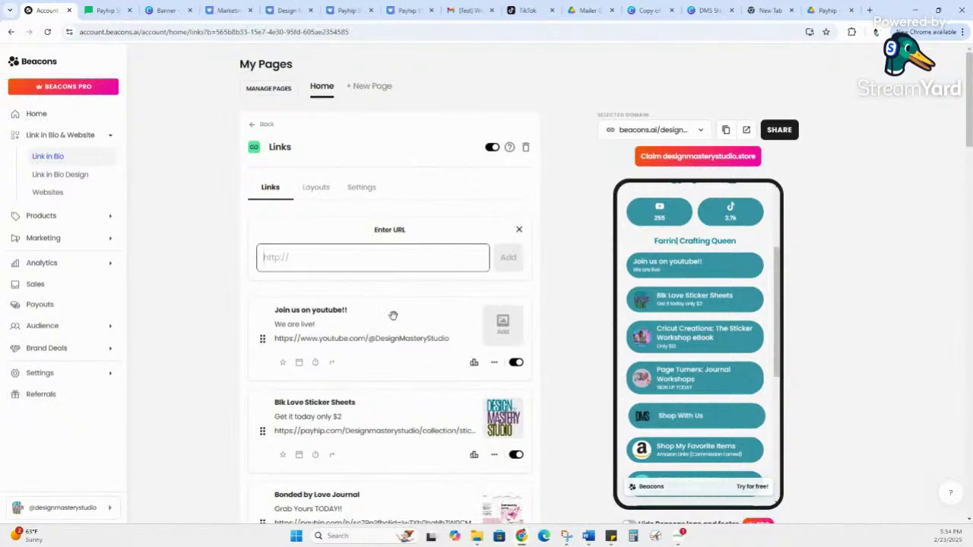
# Step: Paste the popup form preview URL as a new link at the top of the Links block
pyautogui.scroll(-3, 393, 315)
pyautogui.scroll(-8, 399, 320)
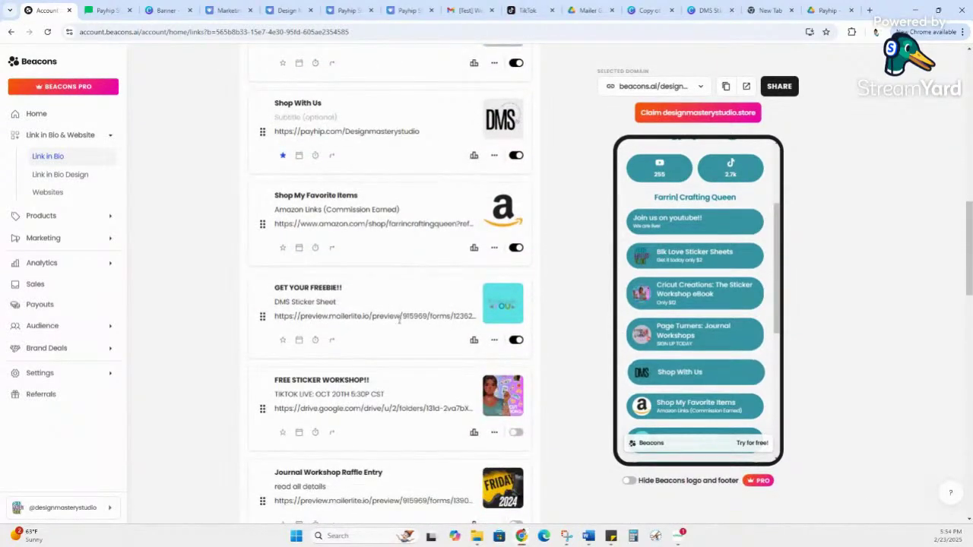
pyautogui.scroll(12, 398, 315)
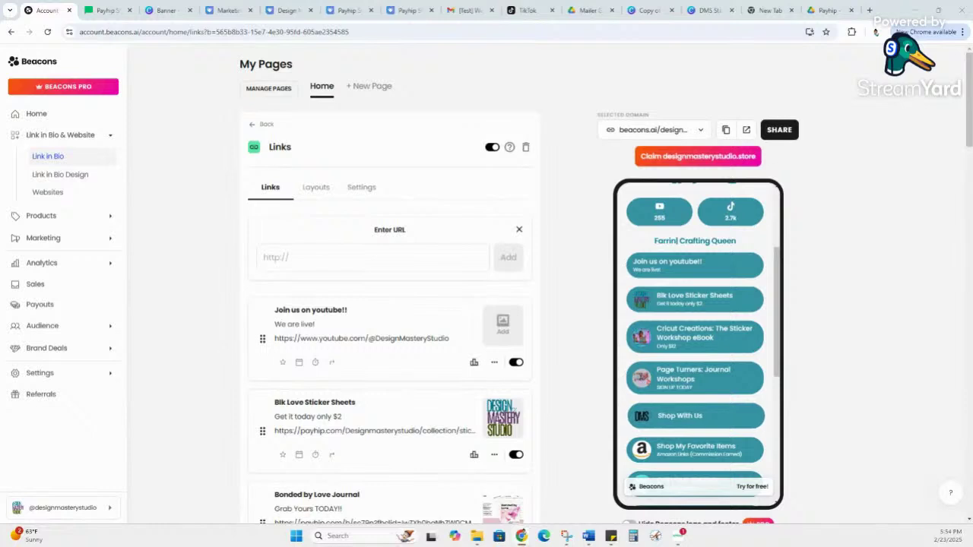
pyautogui.click(309, 258)
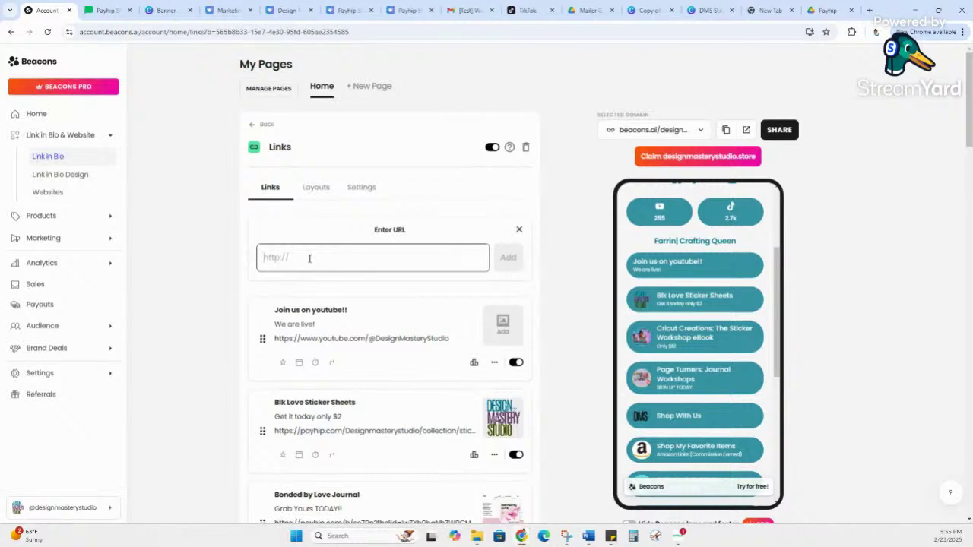
pyautogui.hotkey('ctrl', 'v')
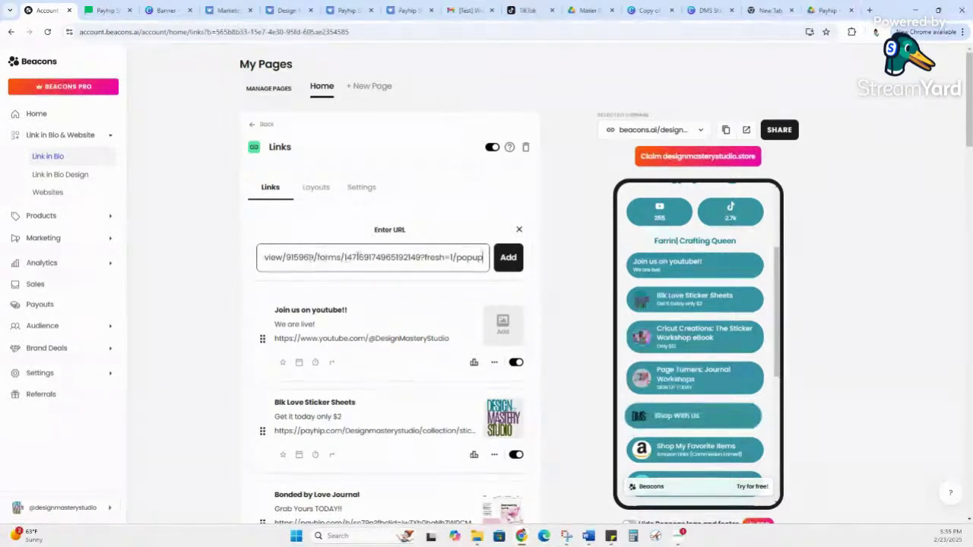
pyautogui.click(508, 256)
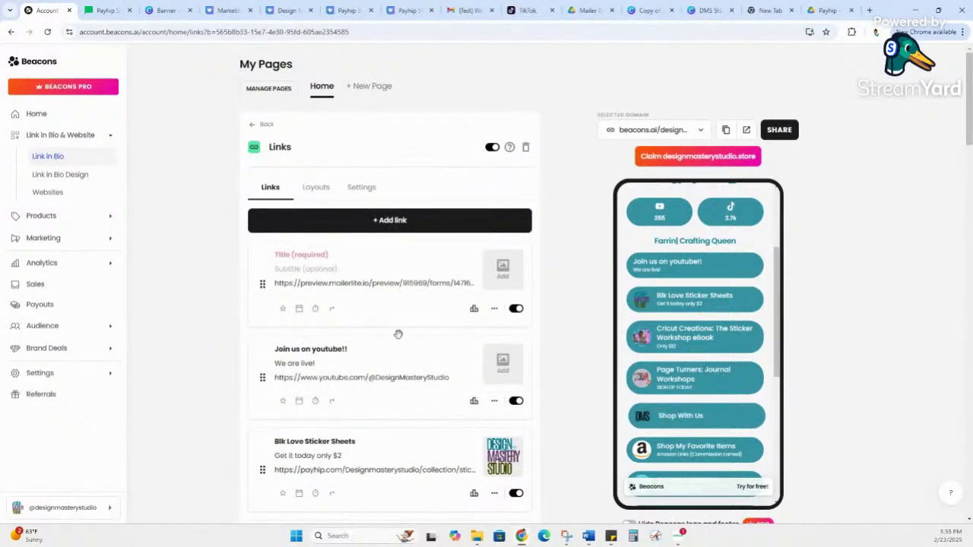
# Step: Title the new link 'GET YOUR FREEBIE'
pyautogui.click(325, 257)
pyautogui.write('get')
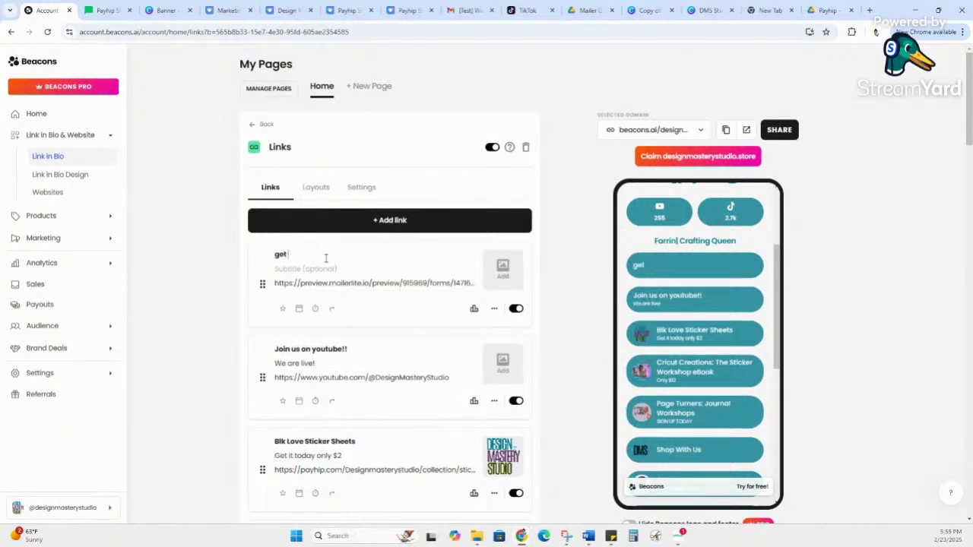
pyautogui.press('BackSpace')
pyautogui.press('BackSpace')
pyautogui.press('BackSpace')
pyautogui.write('GET')
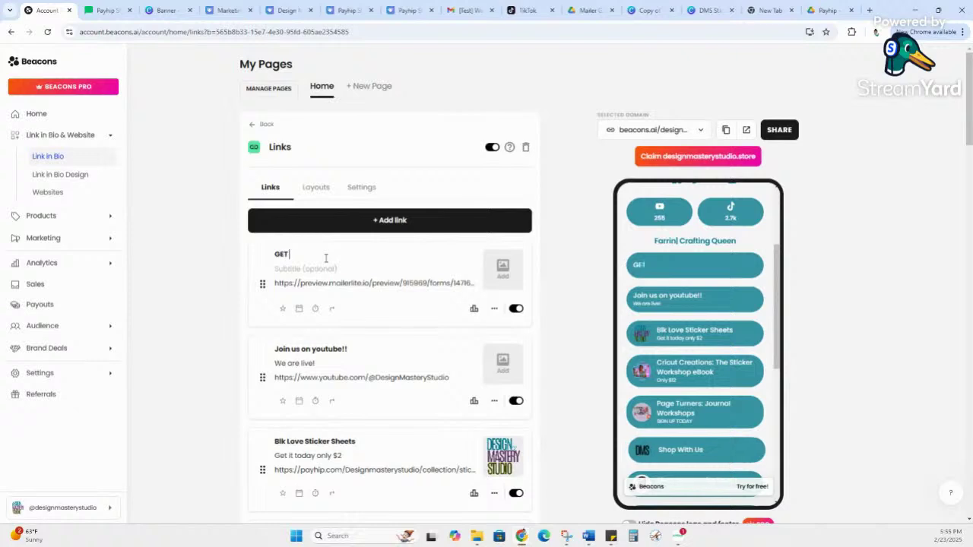
pyautogui.write(' YOUR')
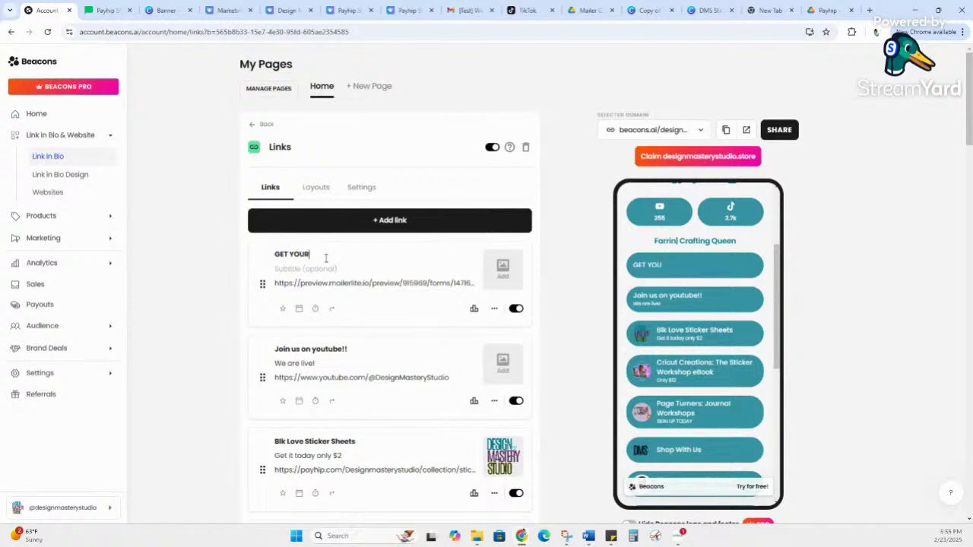
pyautogui.write(' FREEBIE')
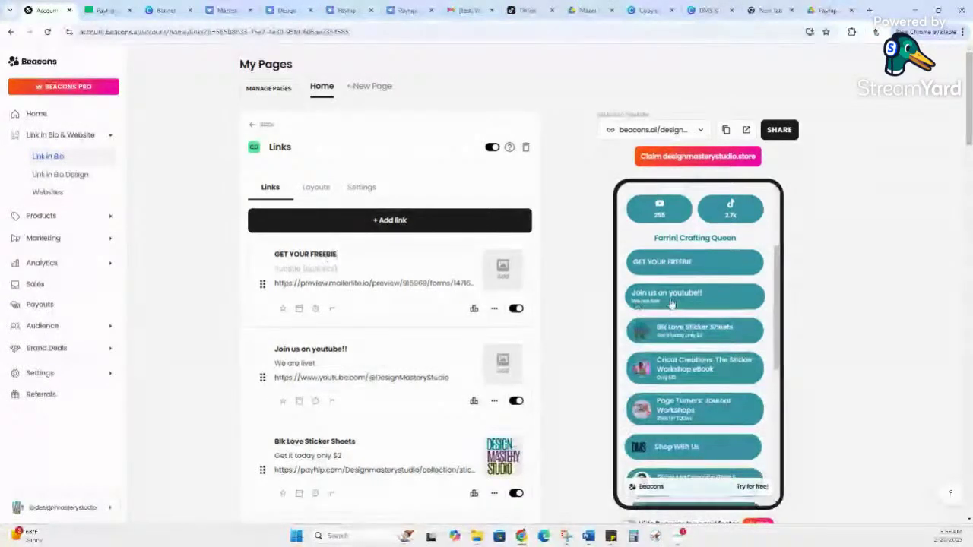
pyautogui.scroll(-5, 661, 308)
pyautogui.scroll(5, 686, 307)
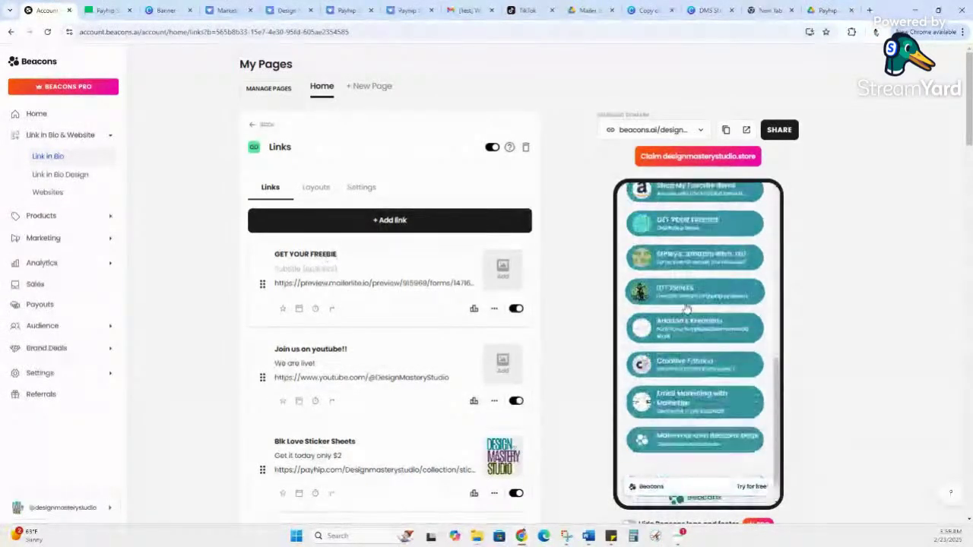
# Step: Enter the link subtitle 'Payhip Setup Guide', checking its spelling suggestions
pyautogui.click(314, 270)
pyautogui.write('pay')
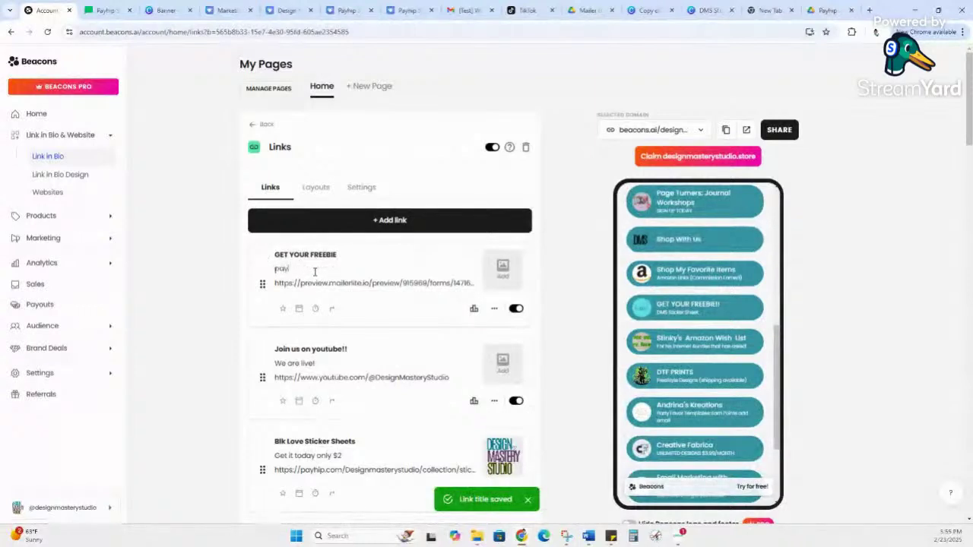
pyautogui.press('BackSpace')
pyautogui.press('BackSpace')
pyautogui.press('BackSpace')
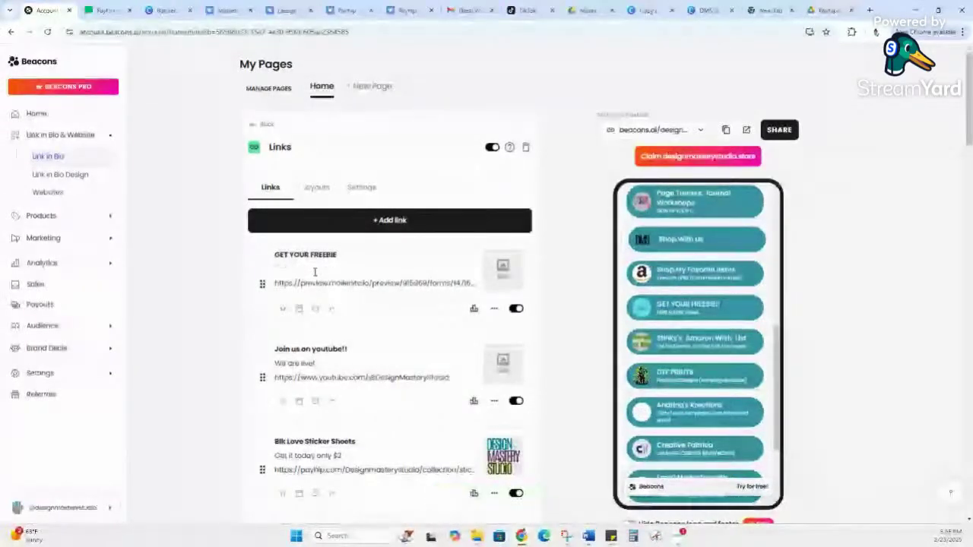
pyautogui.write('Payhip Setup Guide')
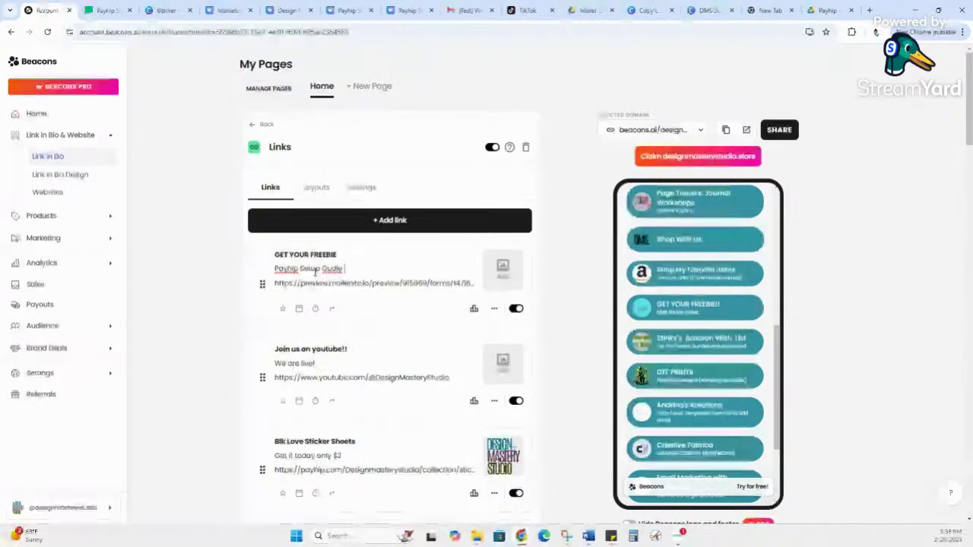
pyautogui.rightClick(334, 268)
pyautogui.press('Escape')
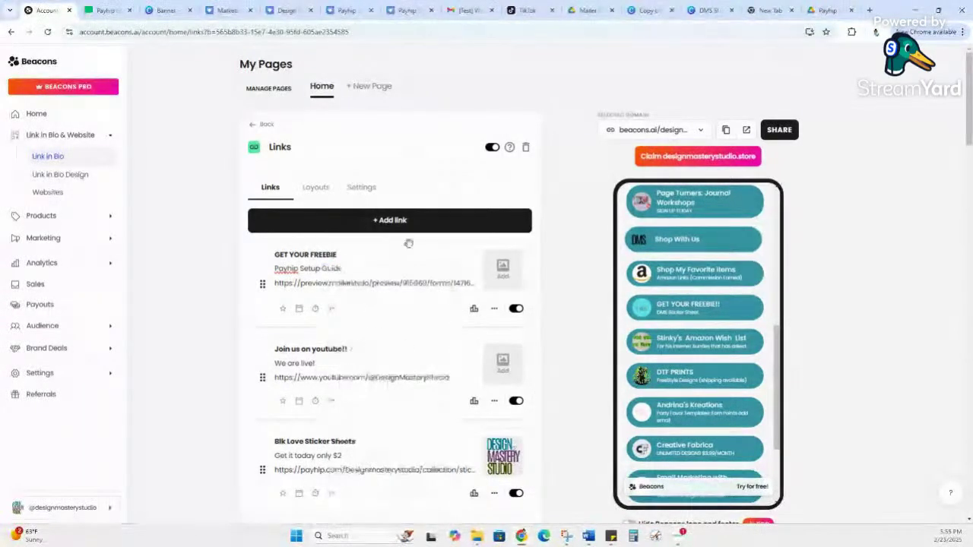
# Step: Open the image picker for the GET YOUR FREEBIE link's thumbnail
pyautogui.click(502, 268)
pyautogui.click(626, 151)
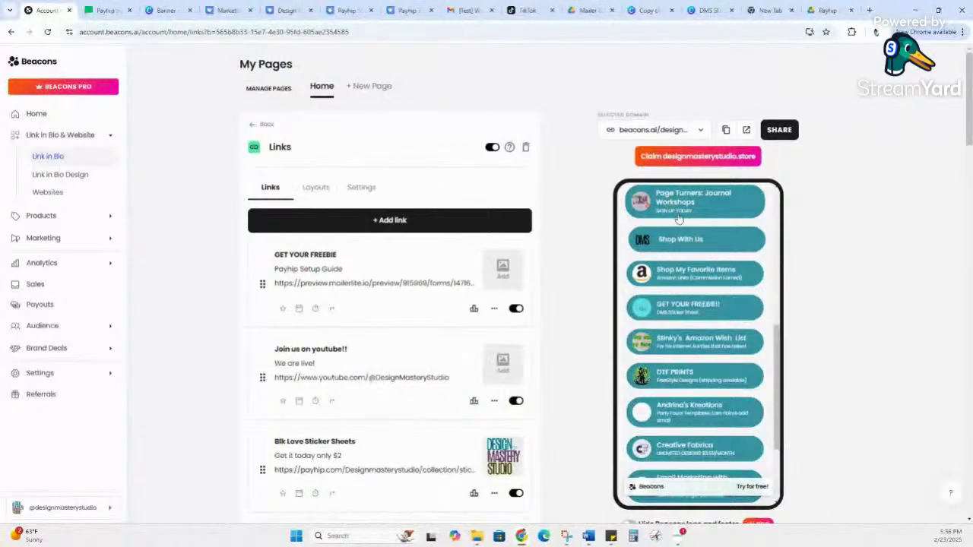
pyautogui.scroll(2, 648, 395)
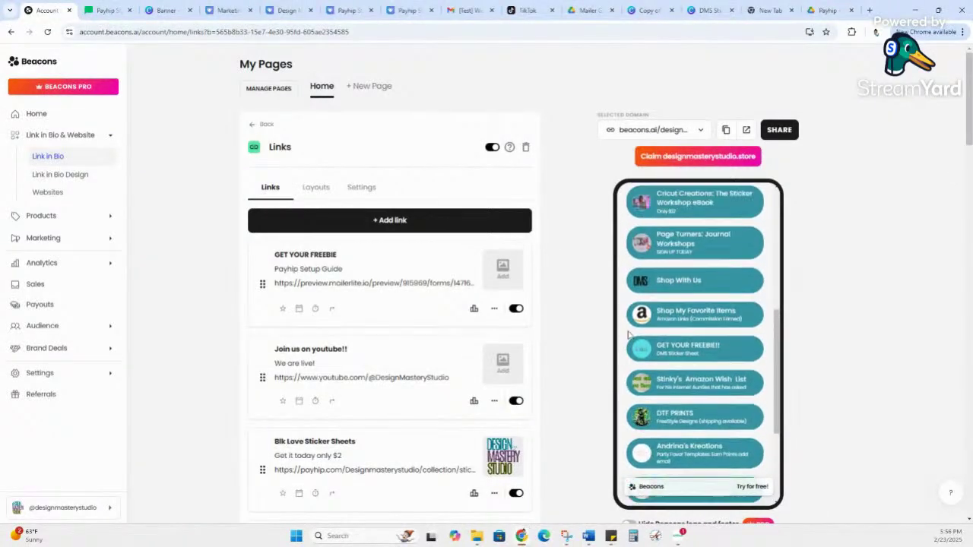
pyautogui.click(516, 275)
# Step: Upload the purple FREEBIE laptop image and accept it as the link thumbnail
pyautogui.click(459, 184)
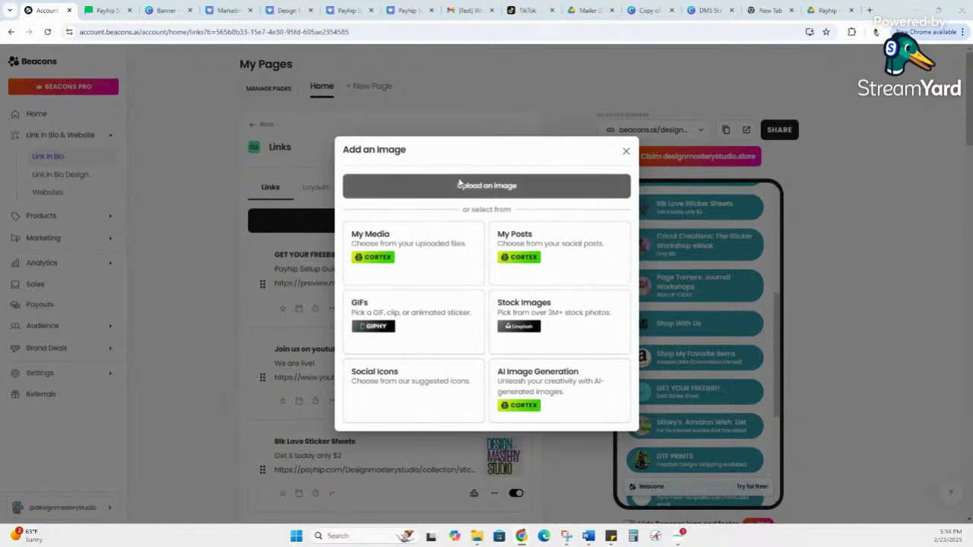
pyautogui.doubleClick(118, 106)
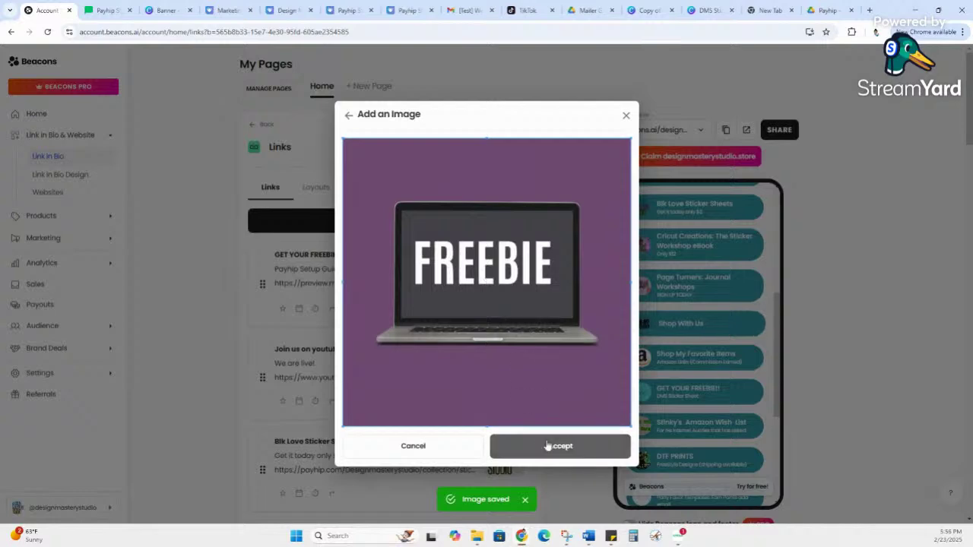
pyautogui.click(549, 448)
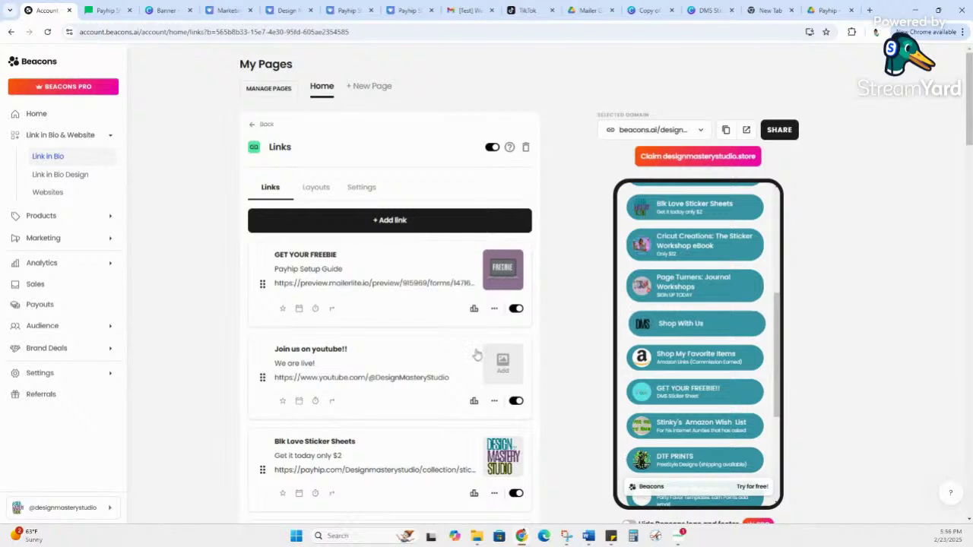
# Step: Copy the Beacons page's public link and open a new Chrome incognito window
pyautogui.scroll(1, 736, 286)
pyautogui.scroll(5, 736, 285)
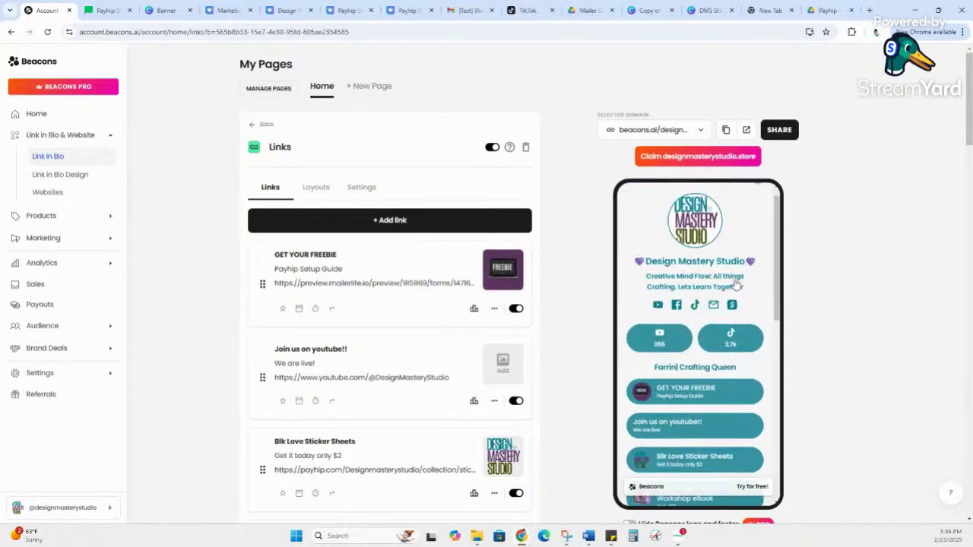
pyautogui.scroll(1, 735, 283)
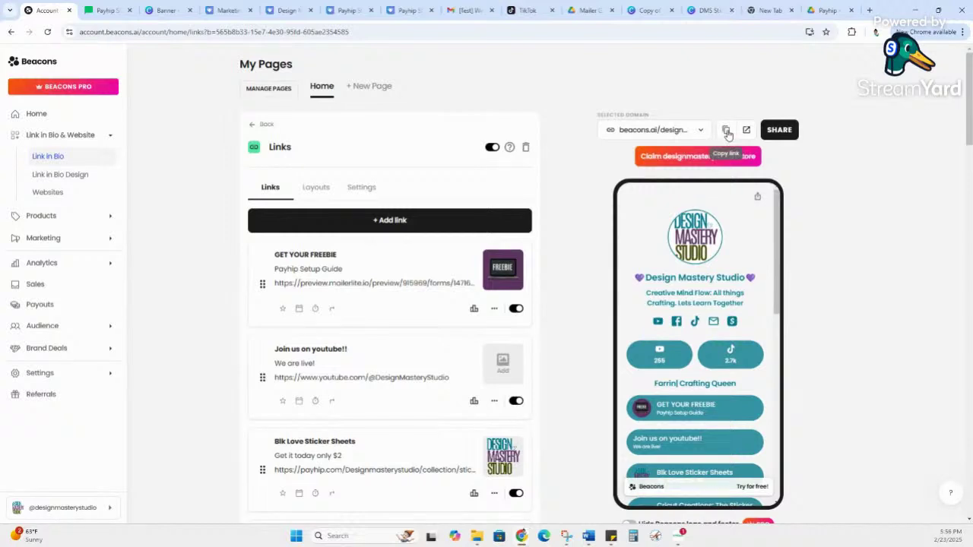
pyautogui.click(726, 131)
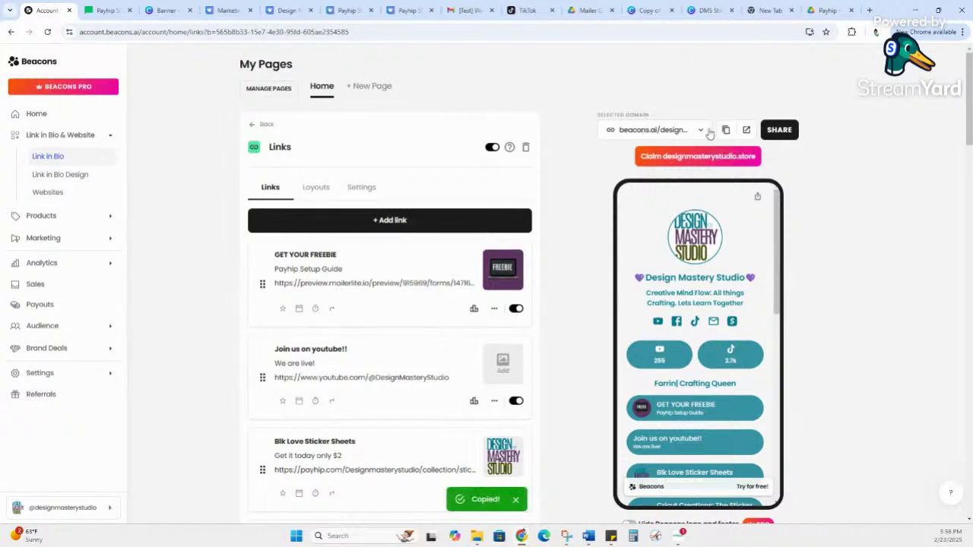
pyautogui.click(962, 31)
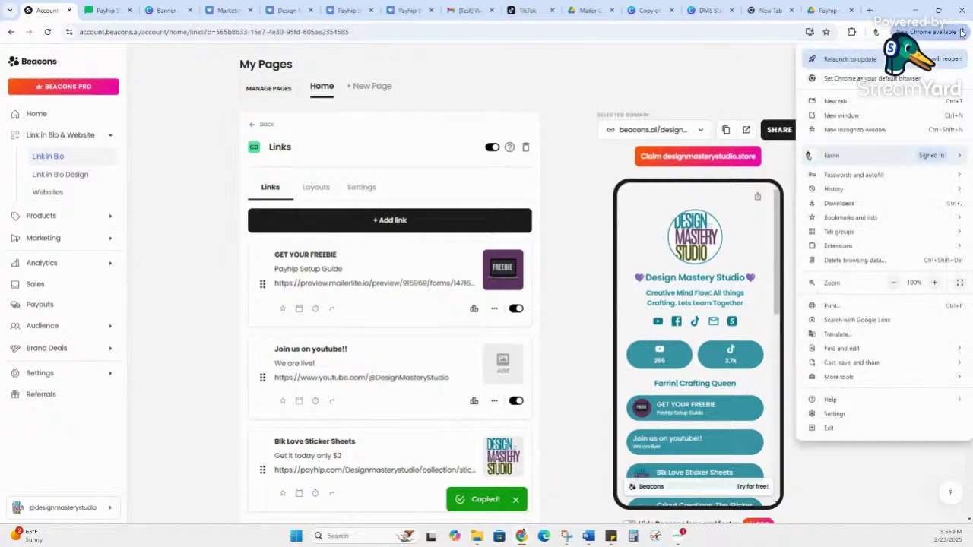
pyautogui.click(867, 131)
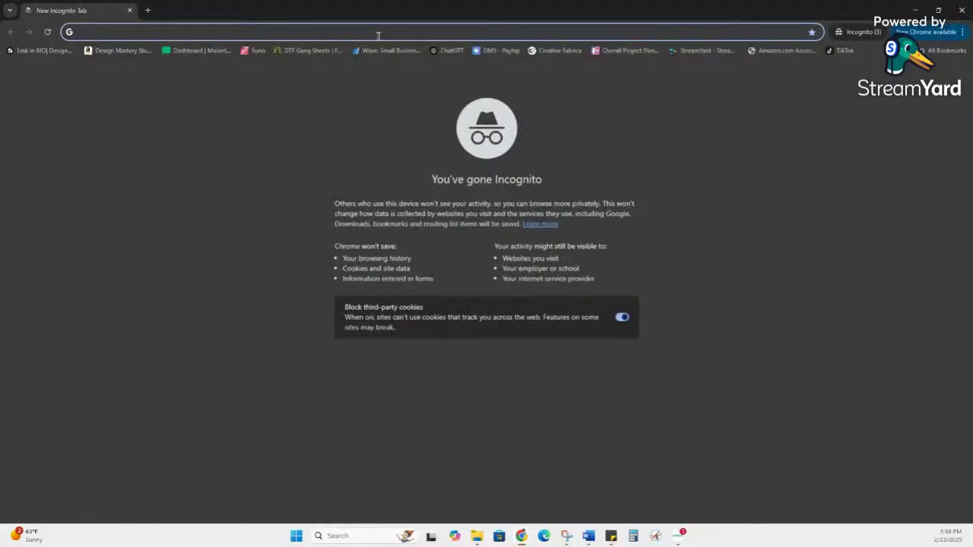
# Step: Load the live Beacons page in incognito and test its YouTube and TikTok 2.7k social links
pyautogui.hotkey('ctrl', 'v')
pyautogui.press('Return')
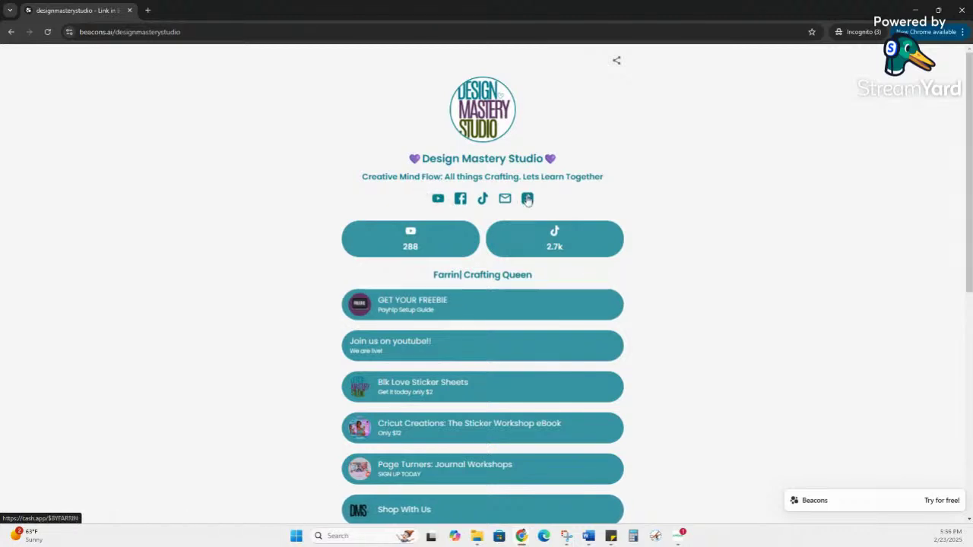
pyautogui.click(438, 199)
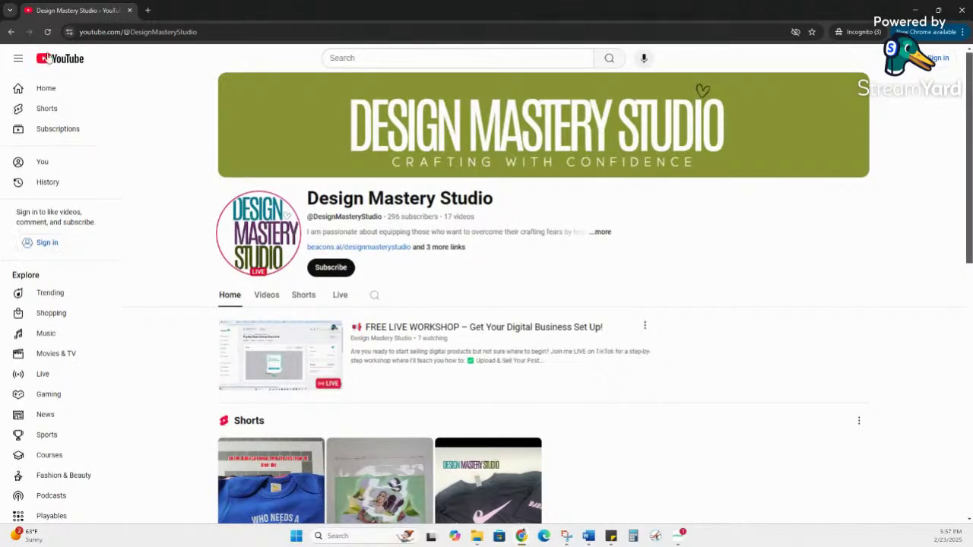
pyautogui.click(10, 32)
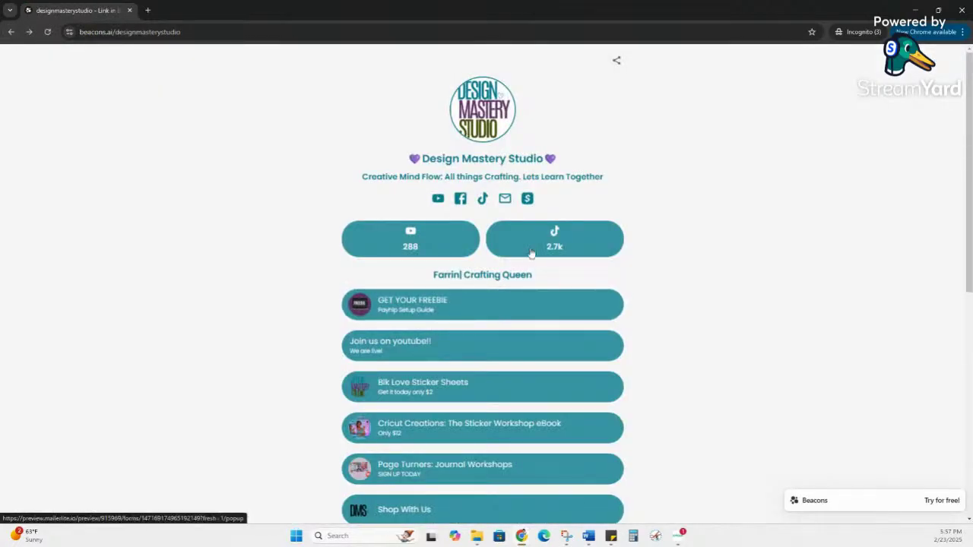
pyautogui.click(493, 244)
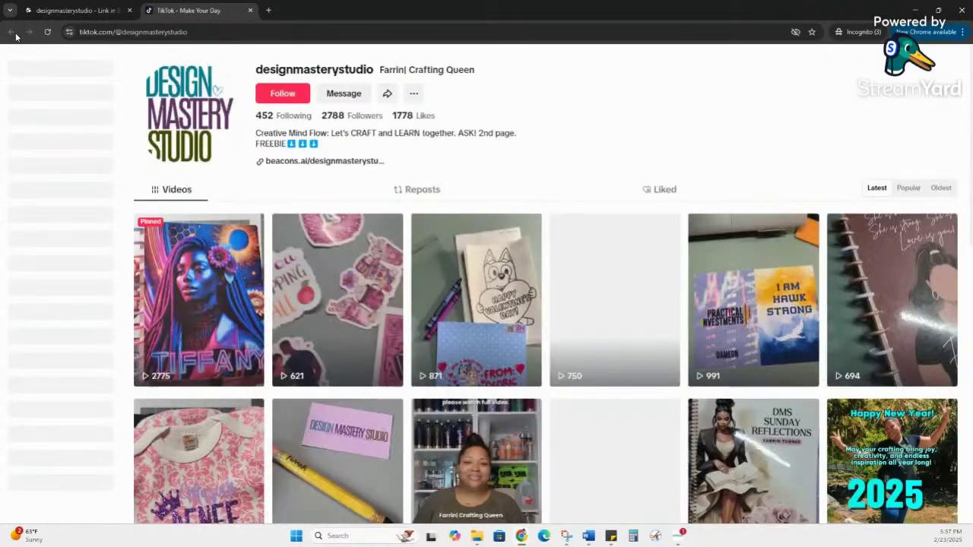
pyautogui.hotkey('ctrl', 'shift', 'Tab')
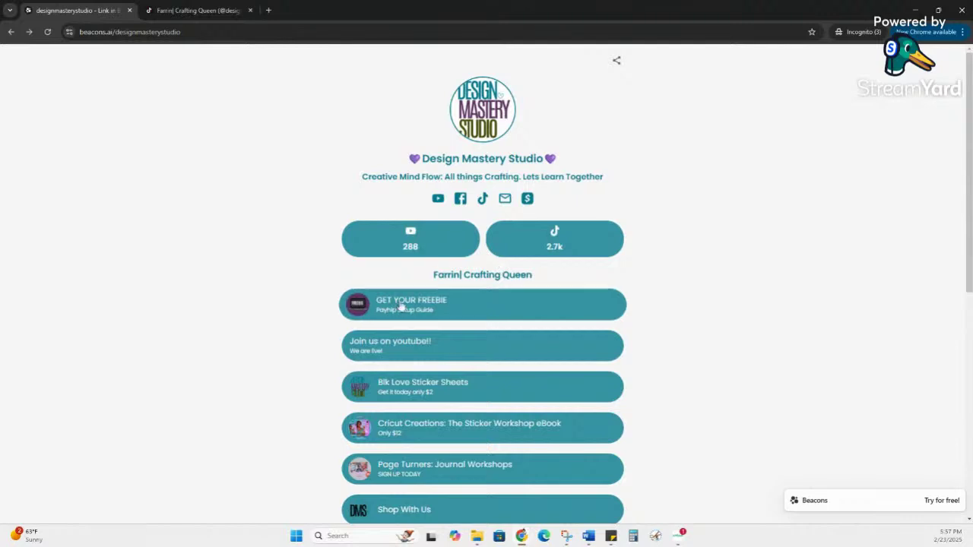
# Step: Open GET YOUR FREEBIE and fill the popup form with a test email address and first name
pyautogui.click(405, 307)
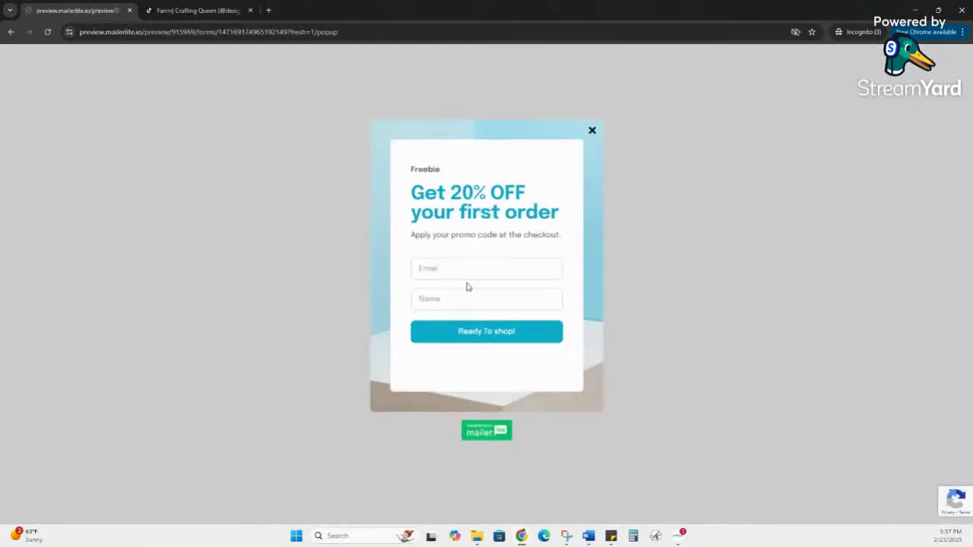
pyautogui.click(470, 273)
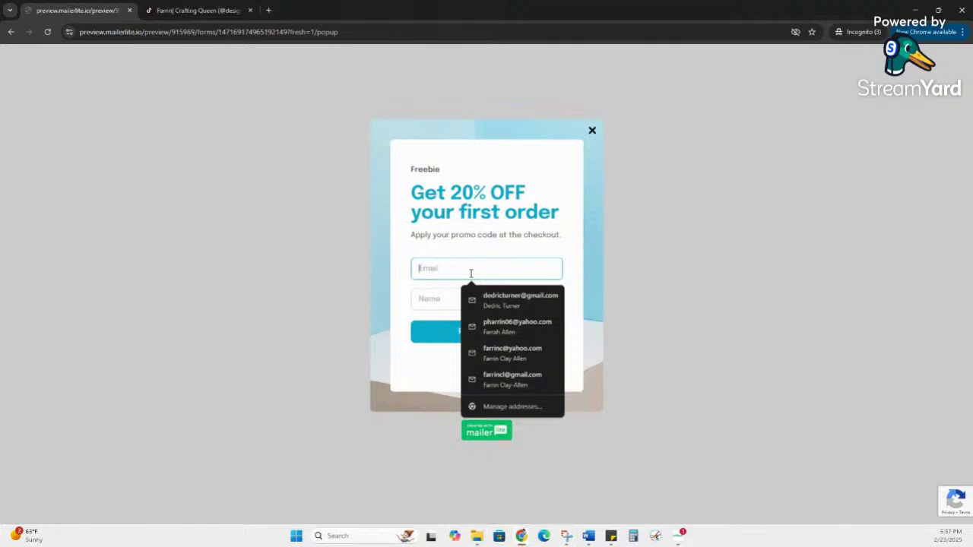
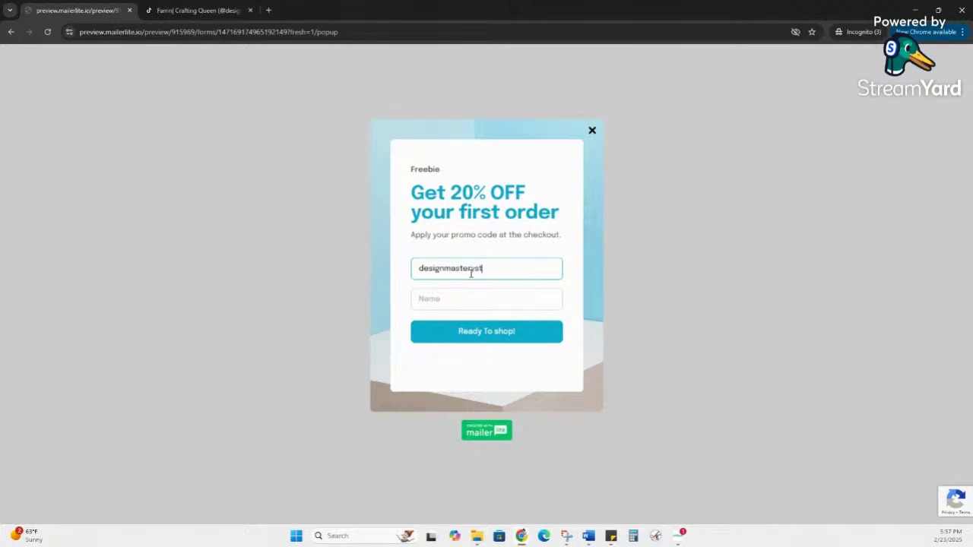
pyautogui.click(484, 300)
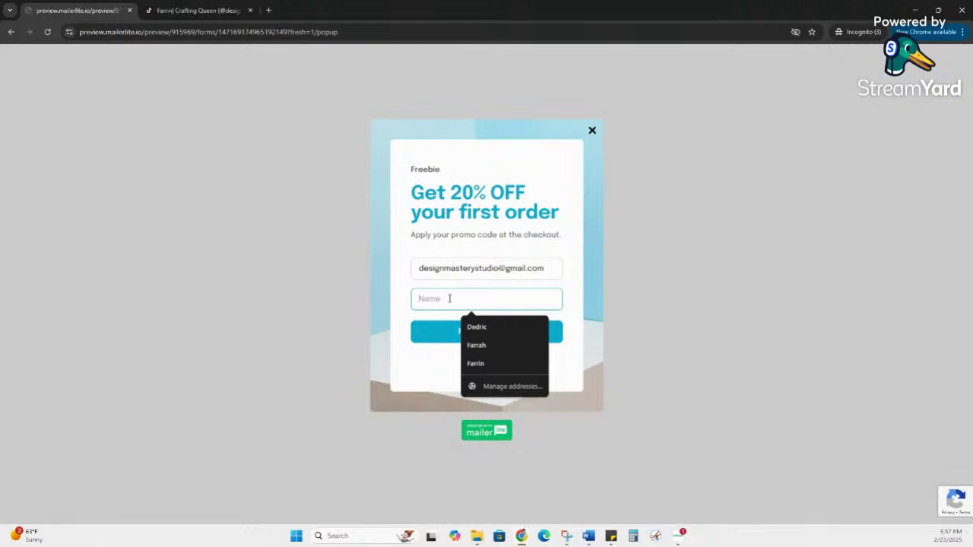
pyautogui.write('Farr')
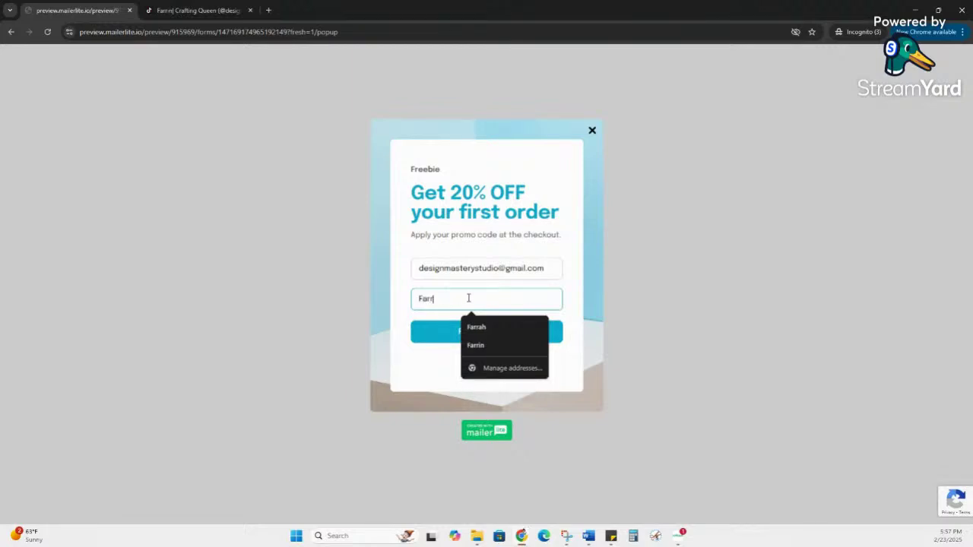
pyautogui.write('in')
pyautogui.click(448, 375)
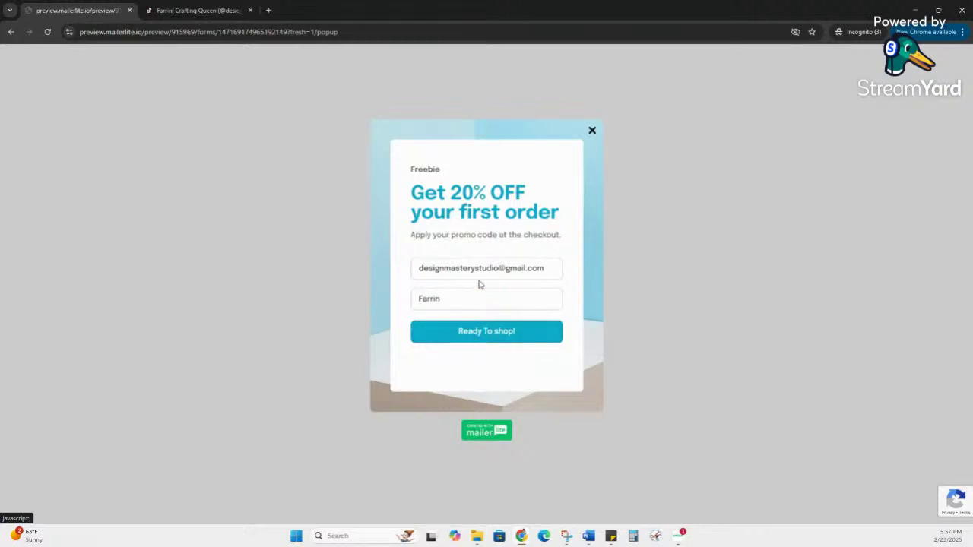
# Step: Submit the signup to reach 'Promo code unlocked', then close the extra tab and minimize incognito
pyautogui.click(521, 332)
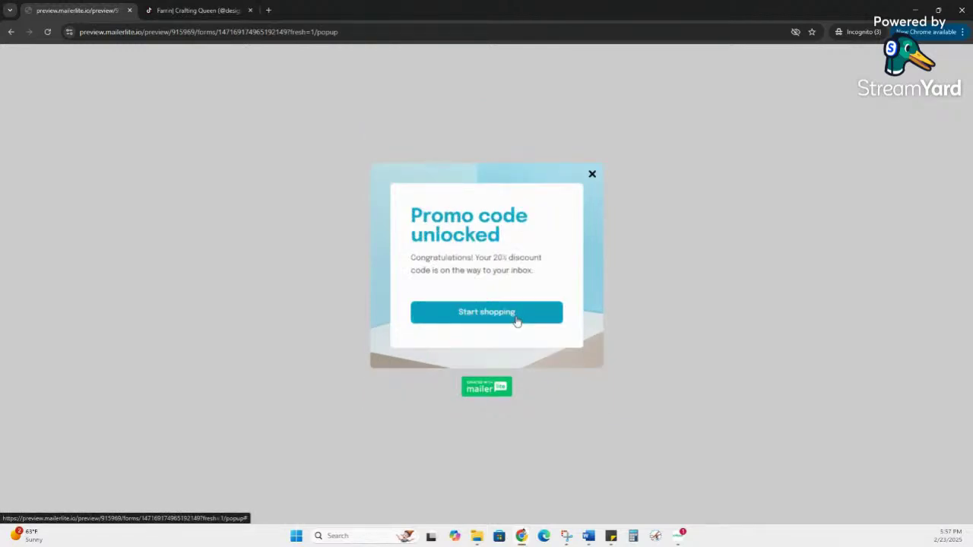
pyautogui.click(500, 318)
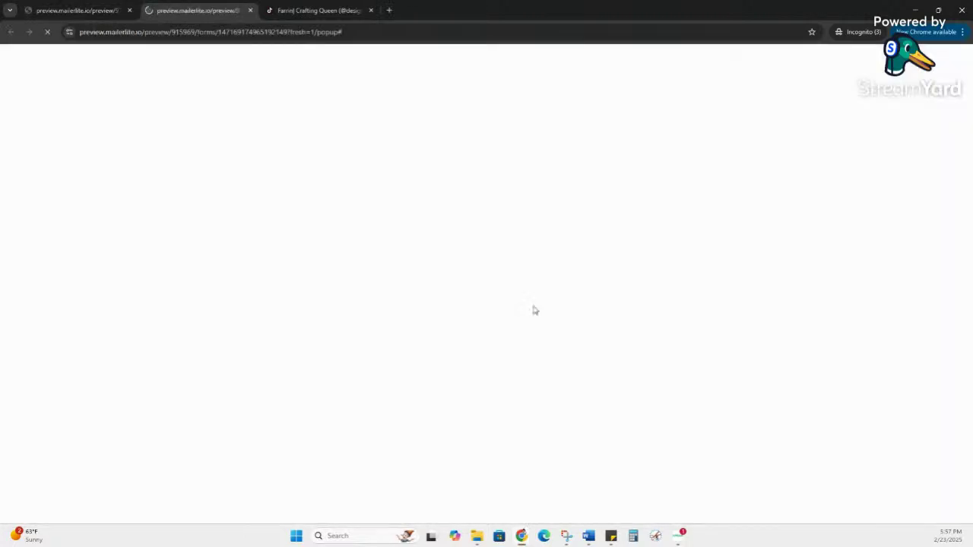
pyautogui.click(250, 10)
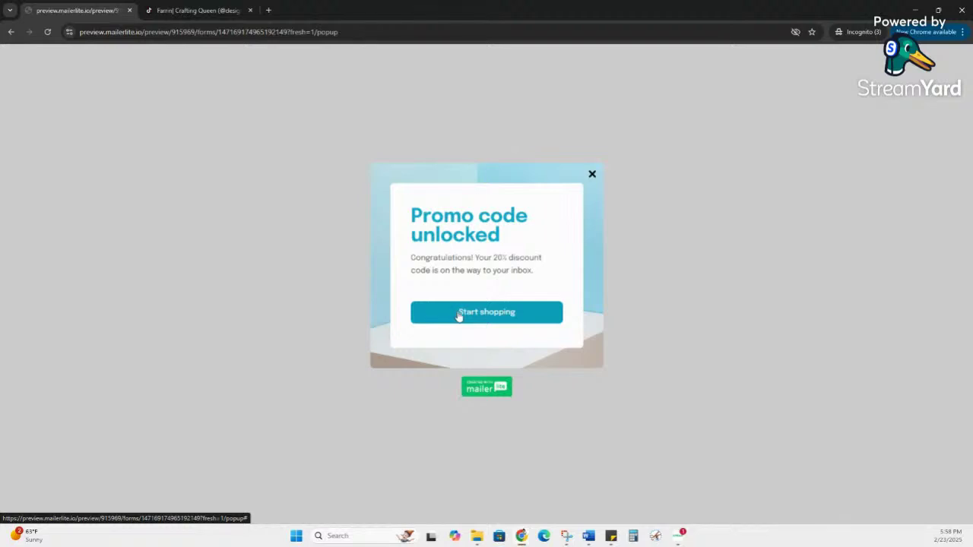
pyautogui.click(914, 10)
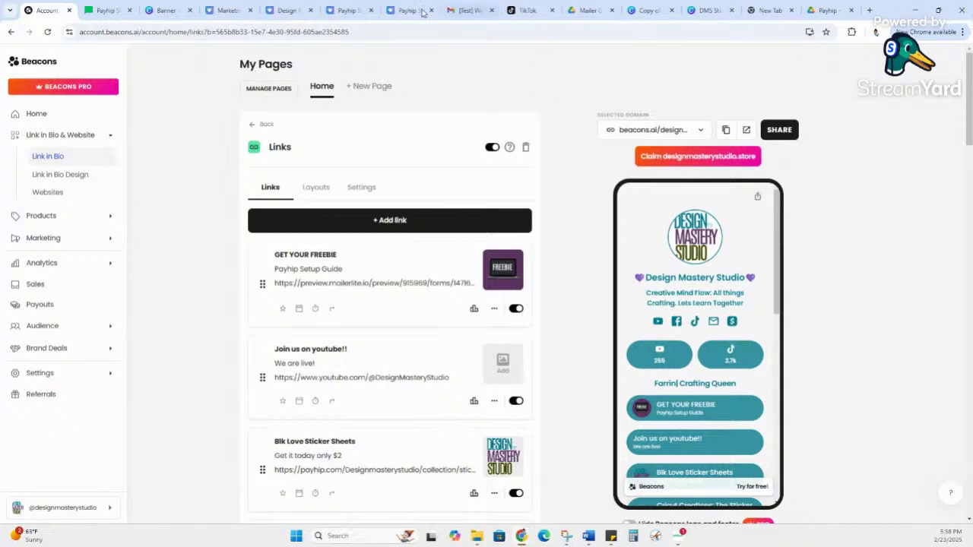
# Step: Open the [Test] Welcome email and follow its PAYHIP STORE SETUP GUIDE link to Mailer Guide.pdf
pyautogui.click(456, 10)
pyautogui.click(491, 9)
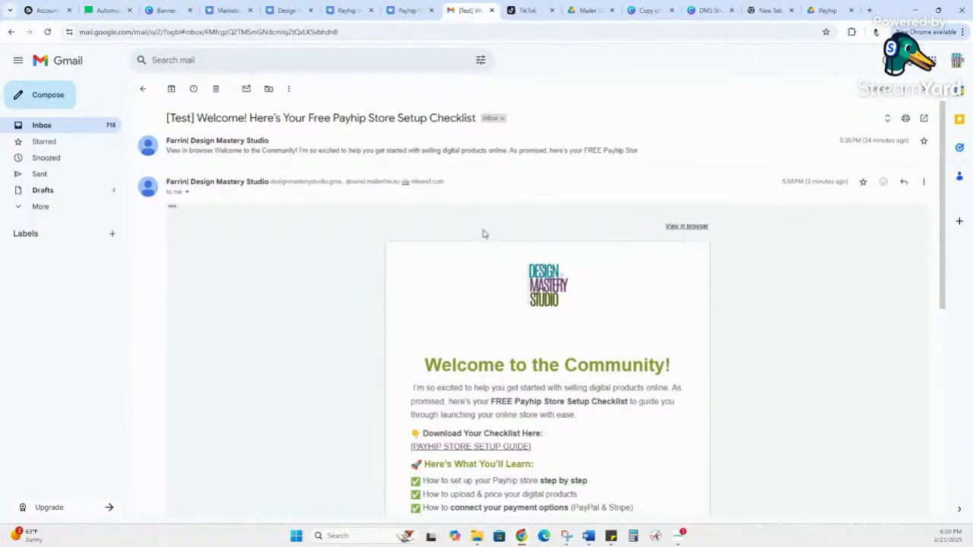
pyautogui.scroll(-3, 484, 233)
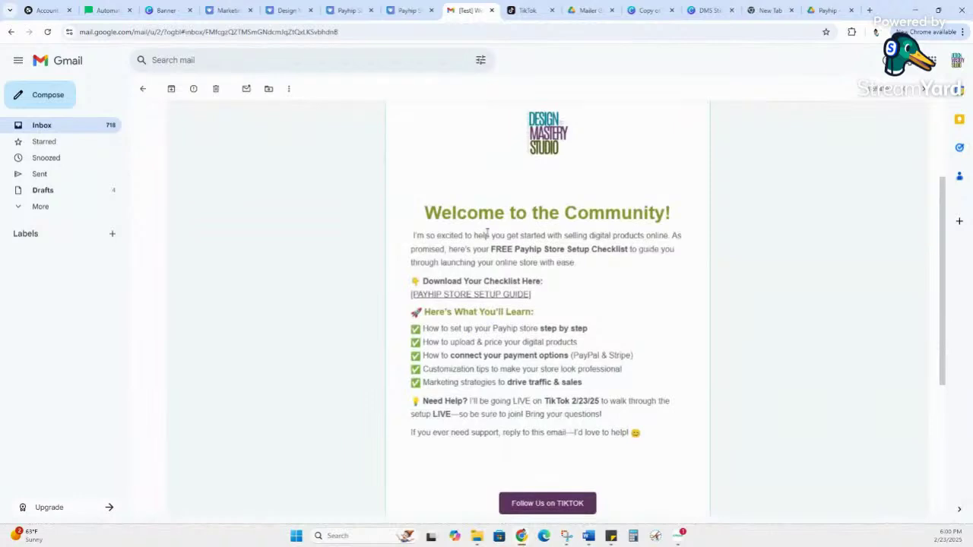
pyautogui.click(476, 294)
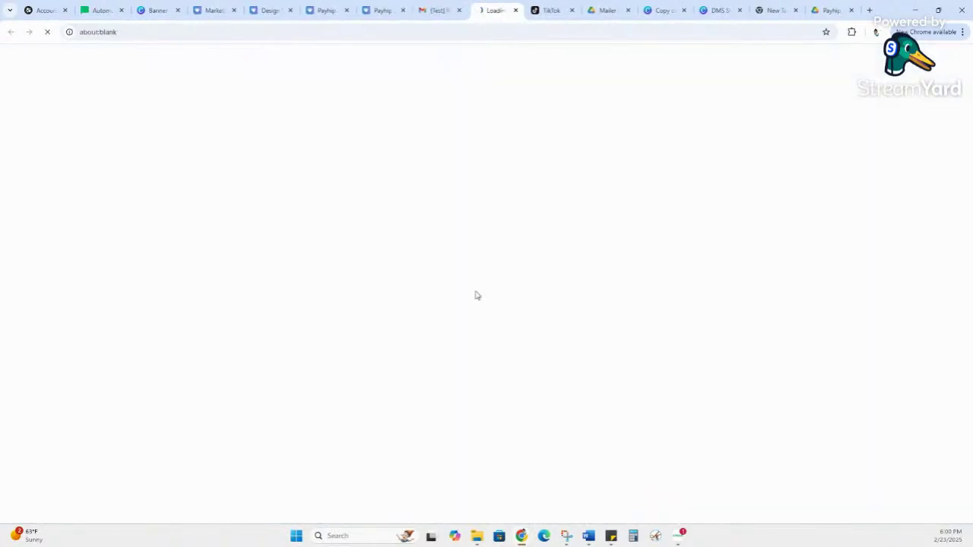
pyautogui.scroll(-5, 512, 255)
pyautogui.scroll(-15, 513, 255)
pyautogui.scroll(-8, 528, 249)
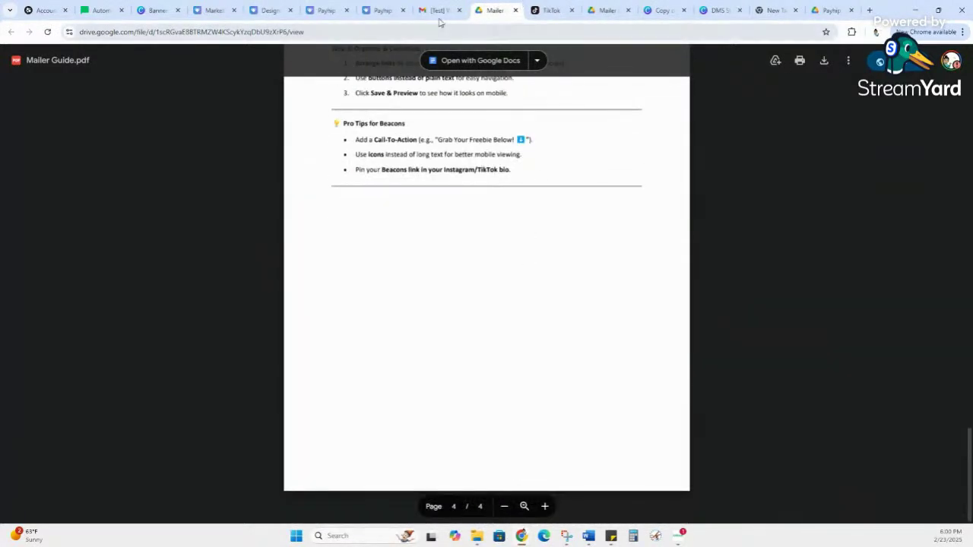
# Step: Return to the welcome email, then check the MailerLite automation shows 1 sent
pyautogui.click(439, 12)
pyautogui.scroll(-5, 506, 278)
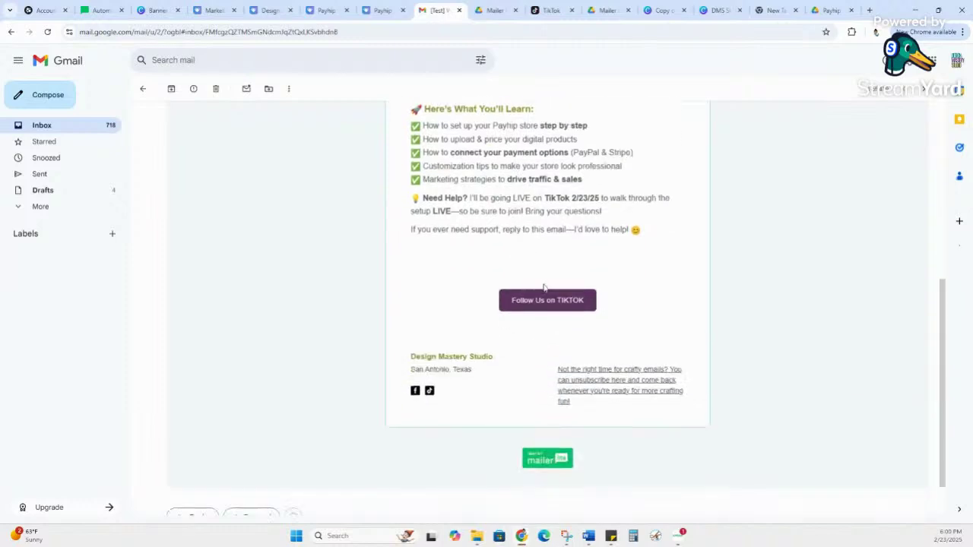
pyautogui.scroll(3, 586, 306)
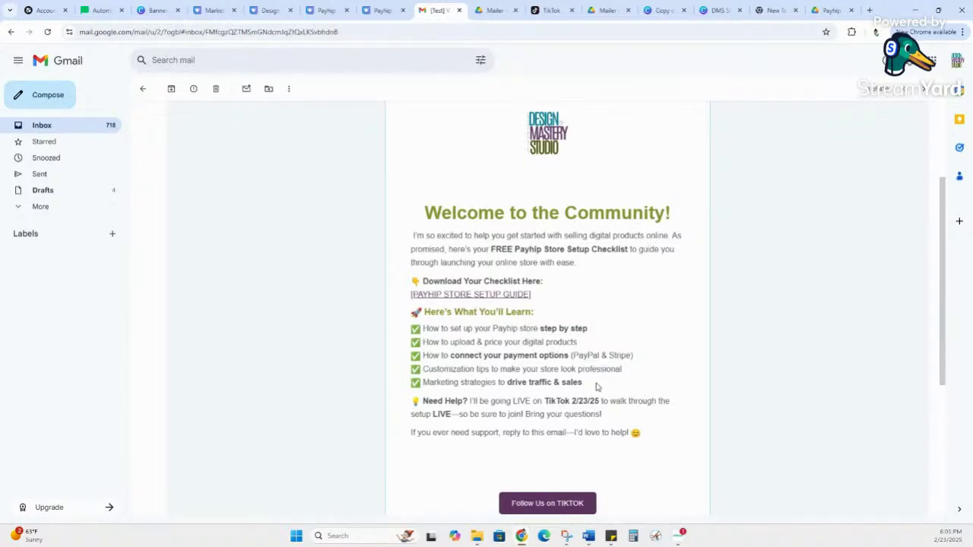
pyautogui.click(100, 10)
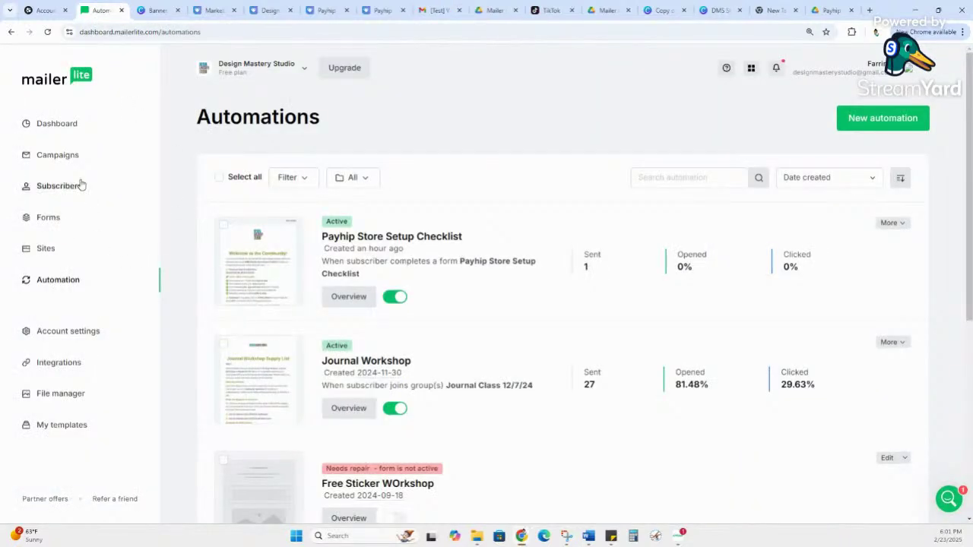
# Step: Verify the Payhip Store Setup Checklist group lists 1 subscriber, then return to Beacons
pyautogui.click(81, 187)
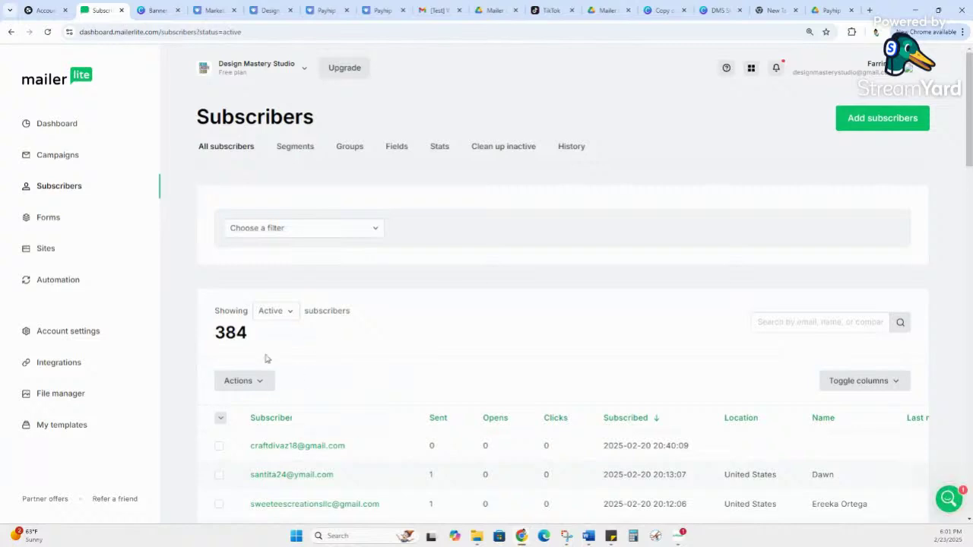
pyautogui.click(351, 152)
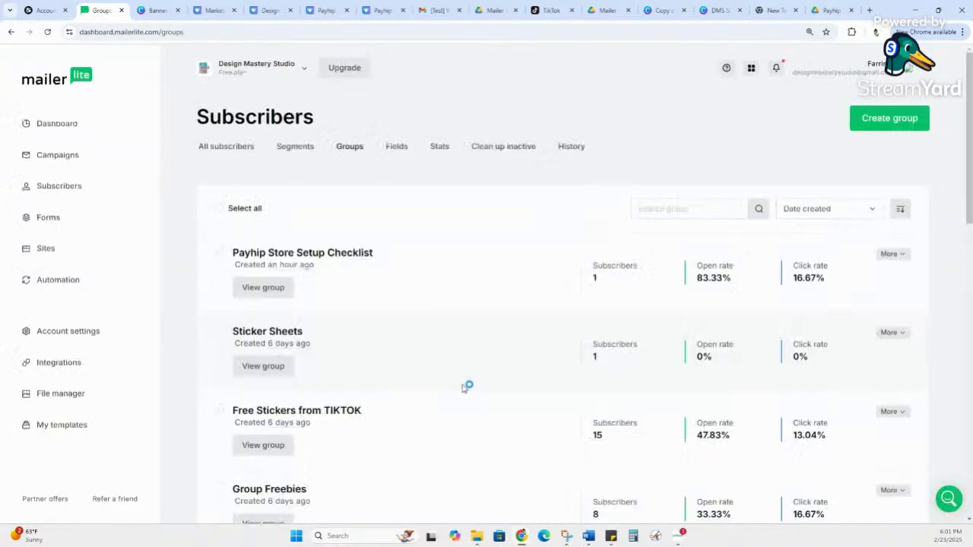
pyautogui.moveTo(628, 287); pyautogui.dragTo(578, 282)
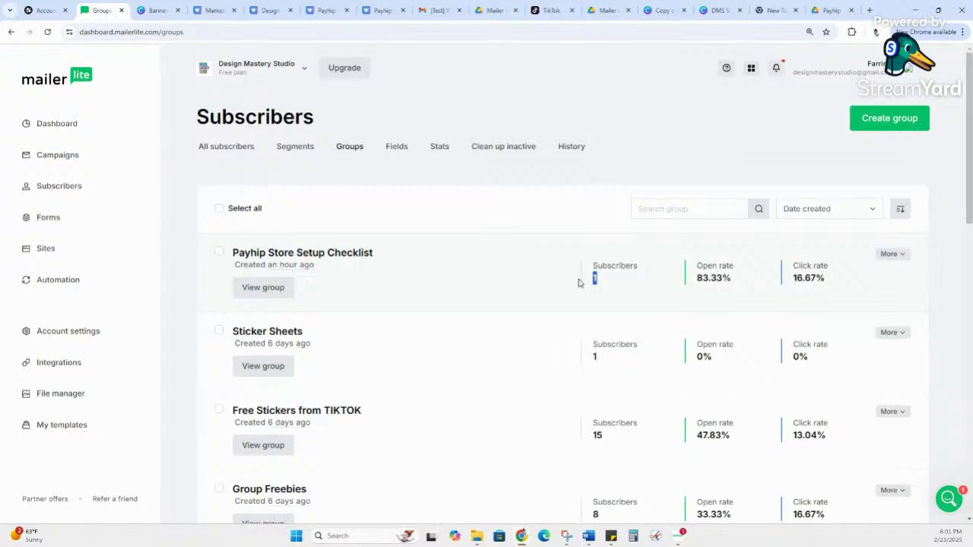
pyautogui.click(46, 9)
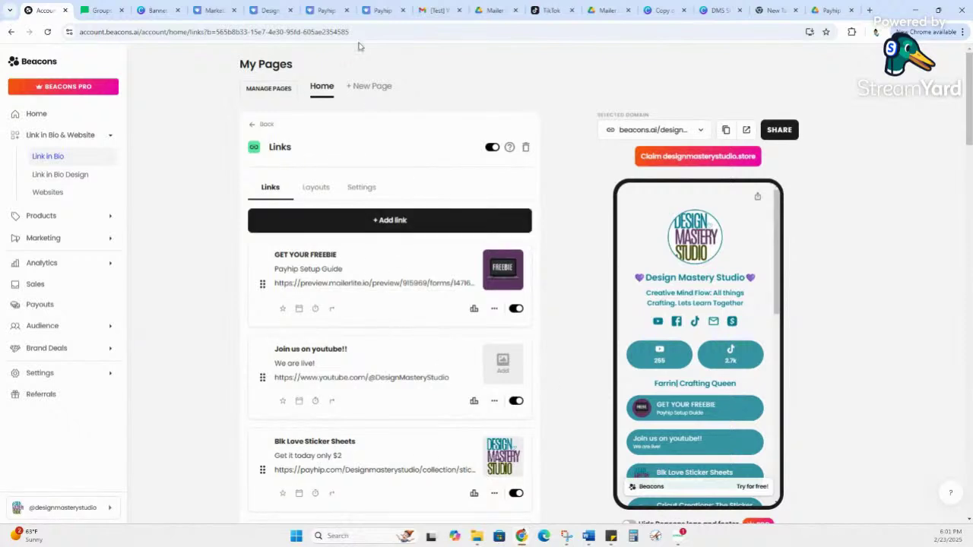
# Step: Copy the Payhip checklist product address and add it as a new Beacons link (payhip.com/b/Jvwri)
pyautogui.click(325, 8)
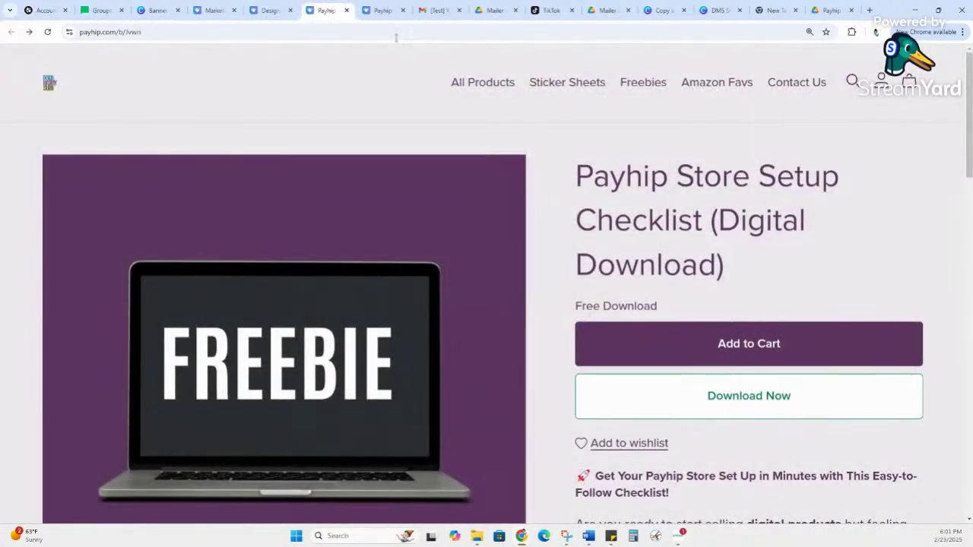
pyautogui.click(273, 31)
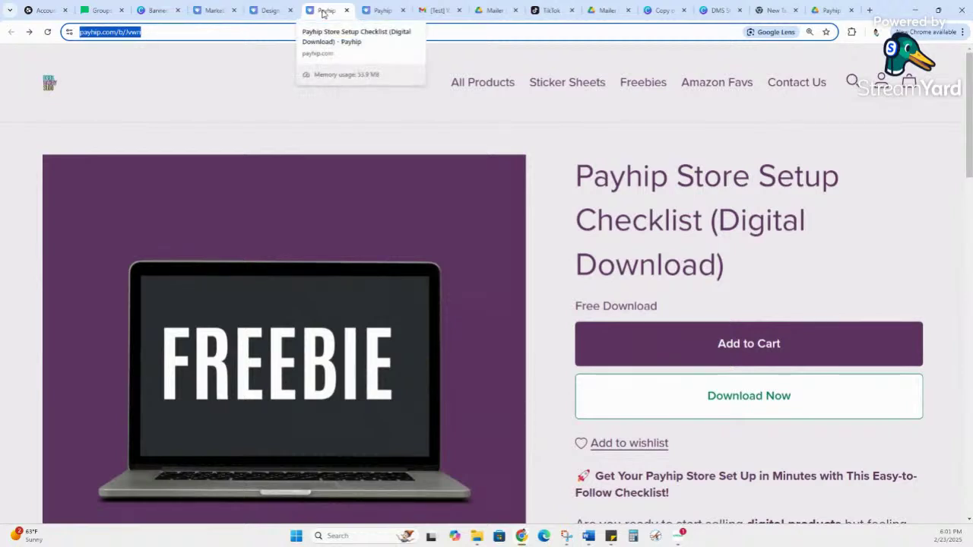
pyautogui.click(44, 10)
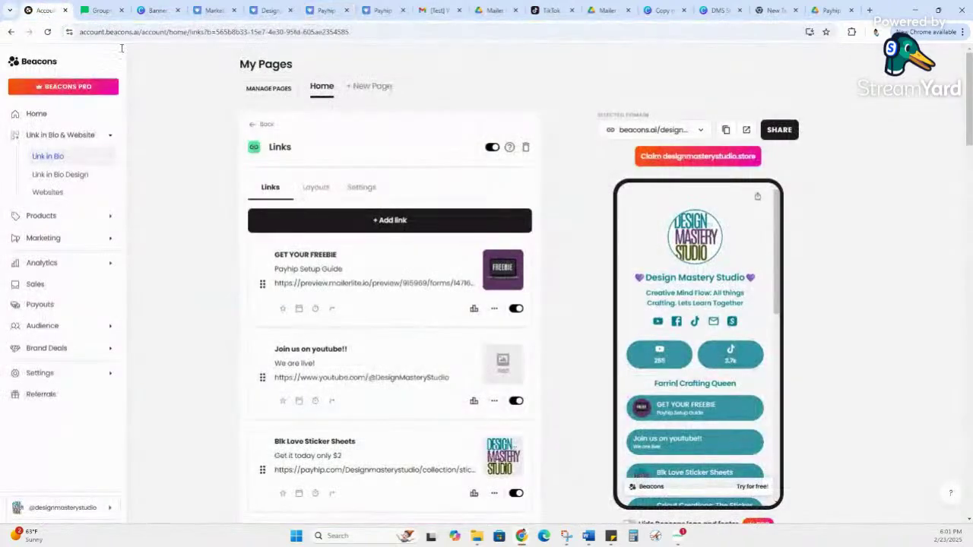
pyautogui.click(382, 222)
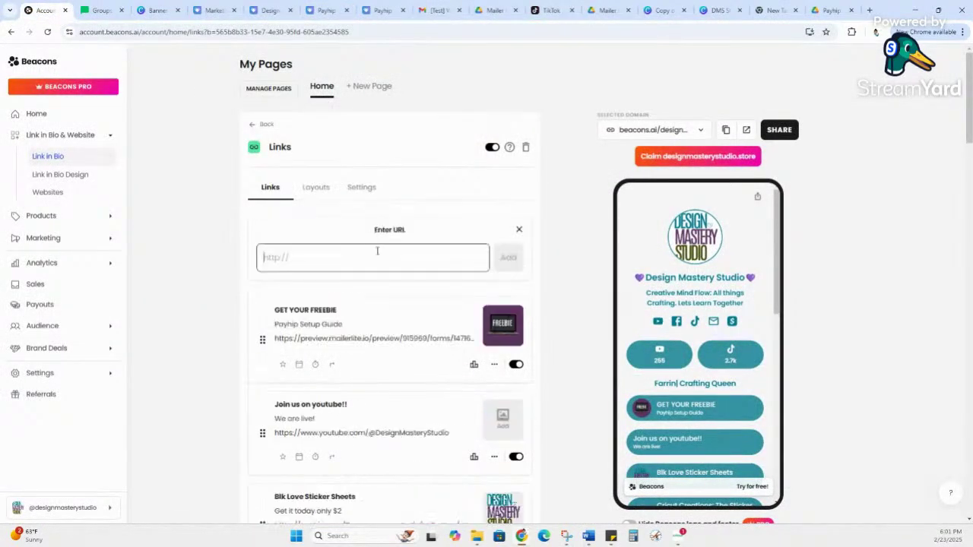
pyautogui.write('https://payhip.com/b/Jvwri')
pyautogui.click(508, 258)
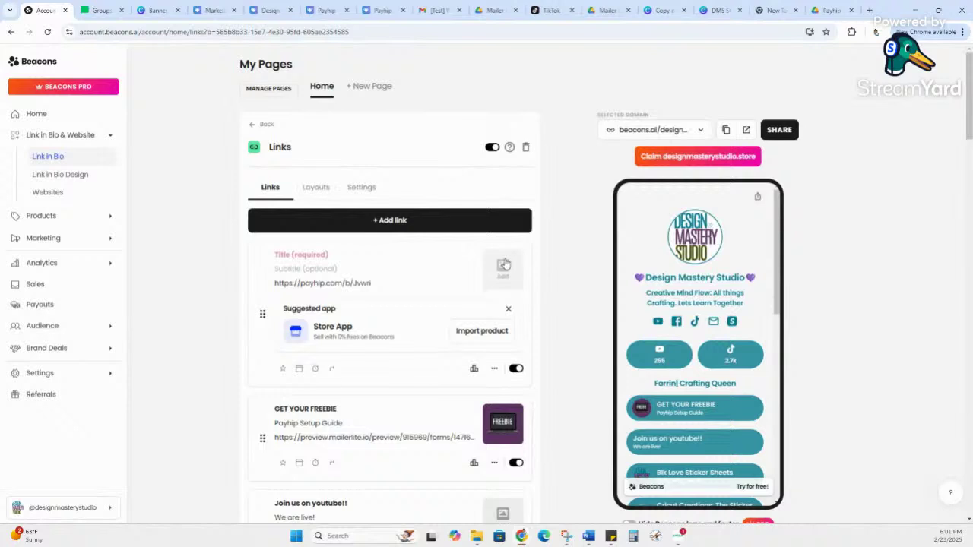
# Step: Dismiss the store app suggestion and replace the Payhip link's long description with 'Freebie'
pyautogui.click(508, 309)
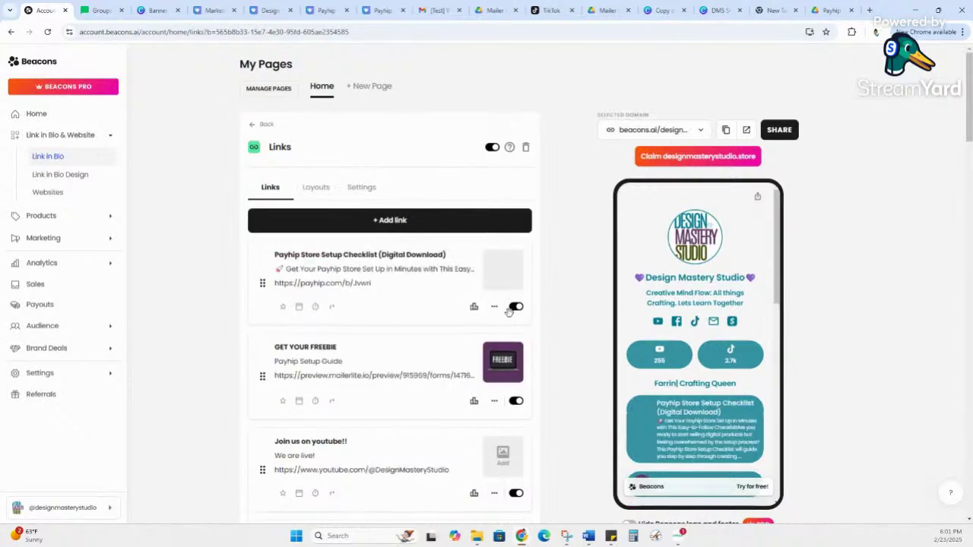
pyautogui.click(408, 267)
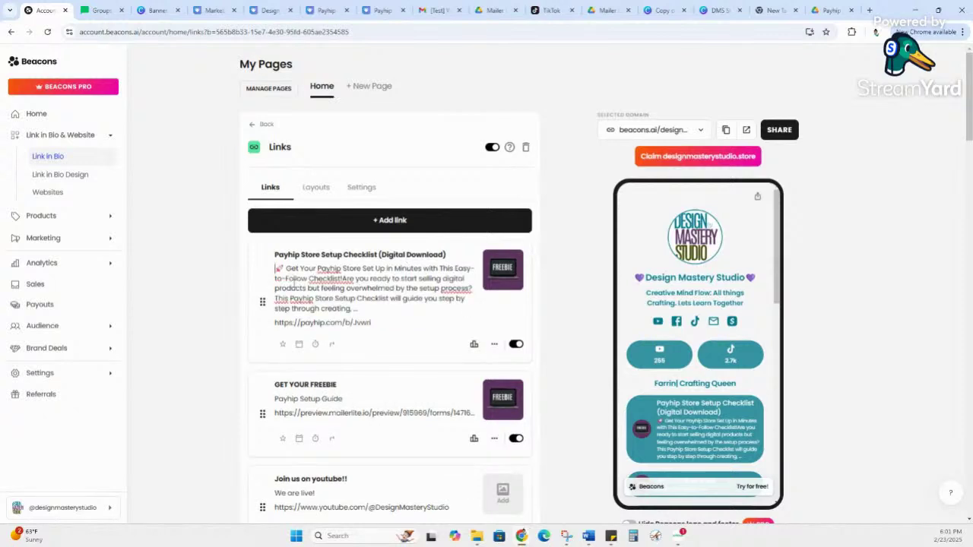
pyautogui.moveTo(275, 268); pyautogui.dragTo(380, 313)
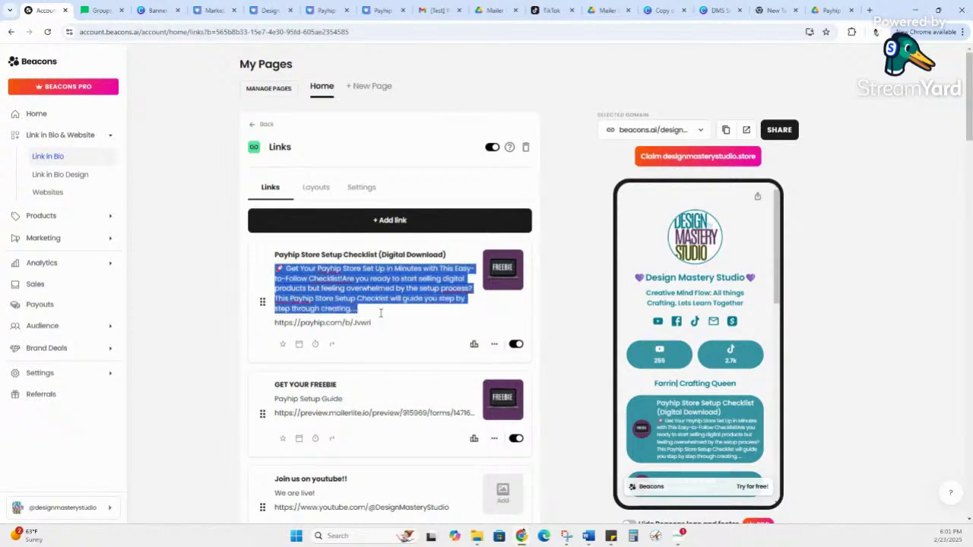
pyautogui.scroll(-2, 682, 418)
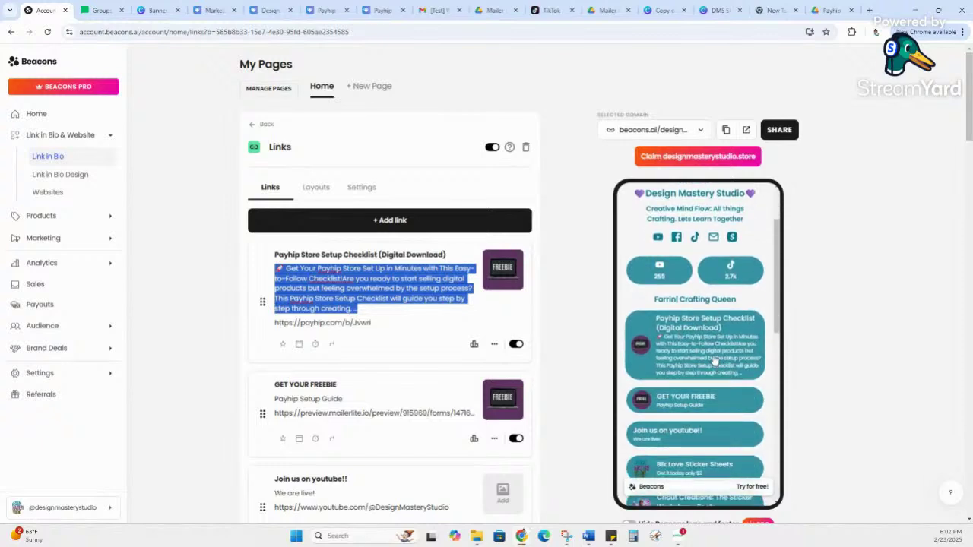
pyautogui.press('BackSpace')
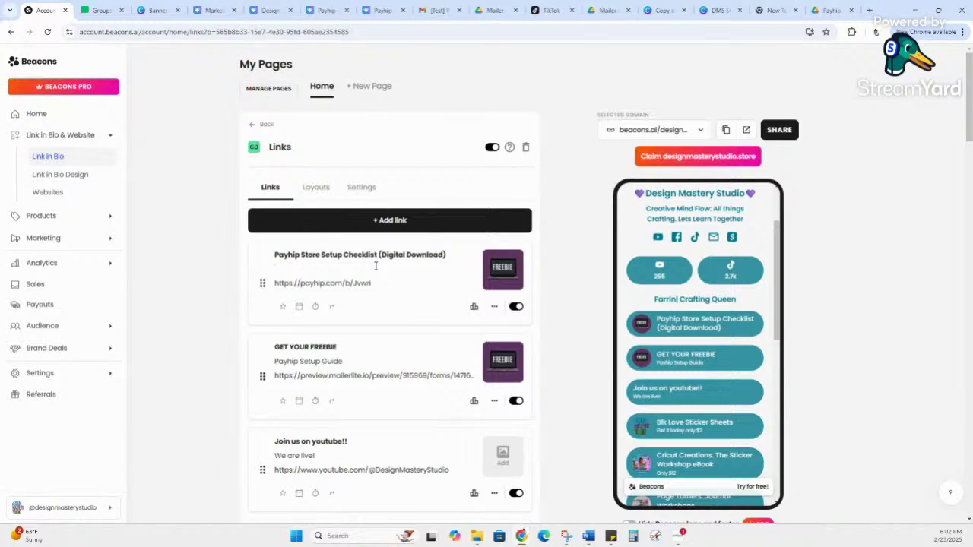
pyautogui.write('Freebie')
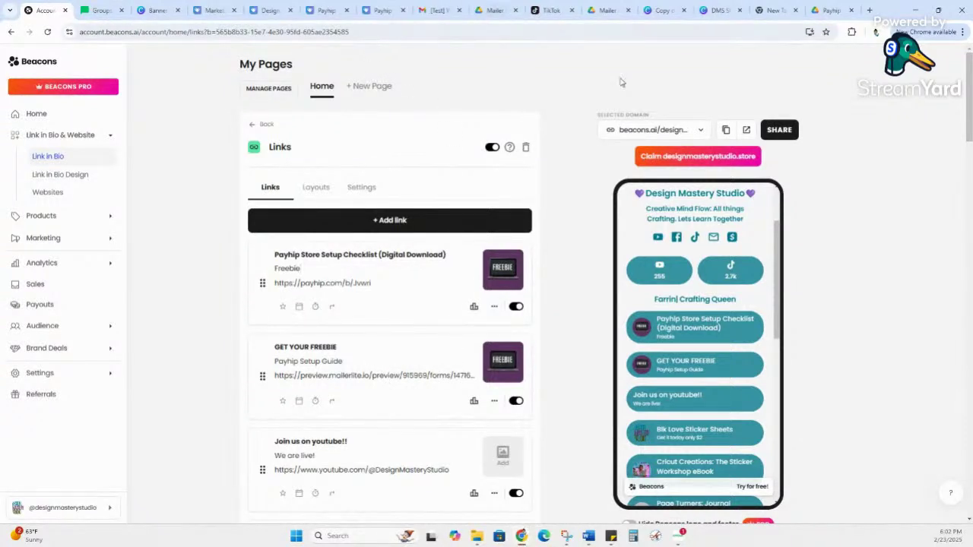
pyautogui.scroll(-1, 725, 255)
pyautogui.scroll(1, 724, 255)
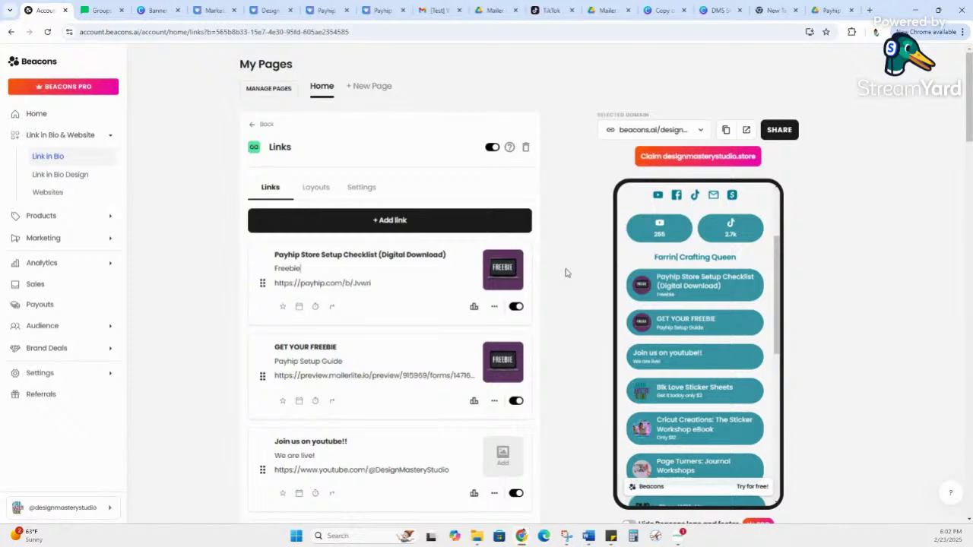
# Step: Go from Payhip's Mailing Lists settings to the Products page, with the checklist freebie on top
pyautogui.click(386, 10)
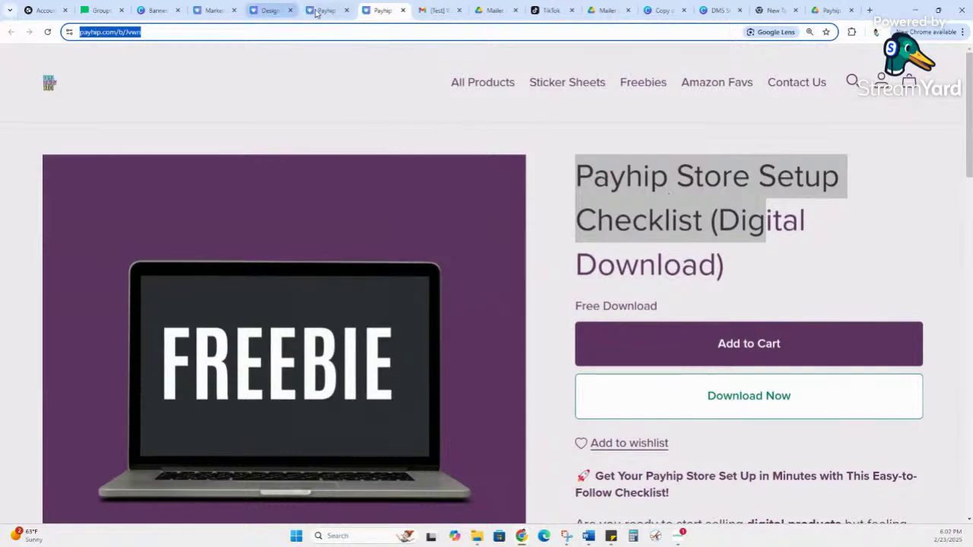
pyautogui.click(275, 15)
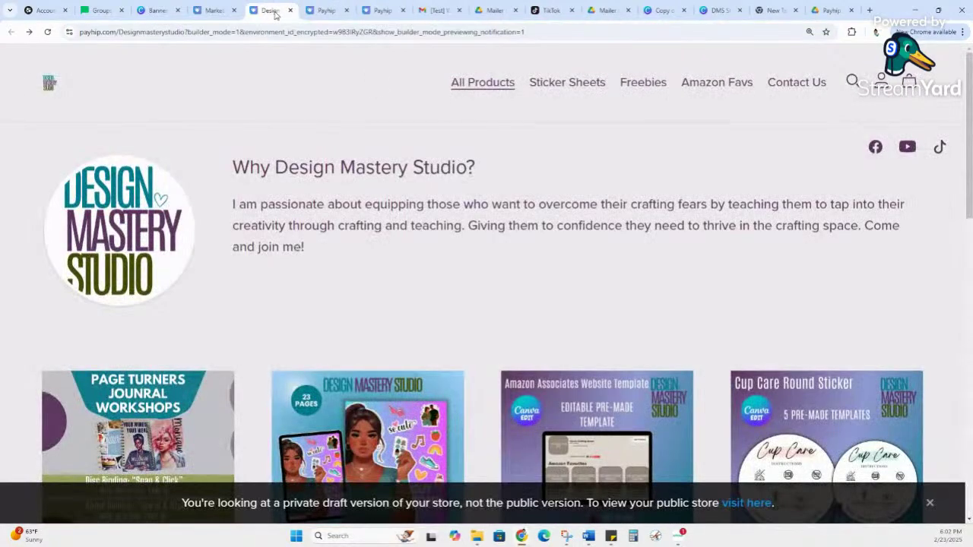
pyautogui.click(211, 15)
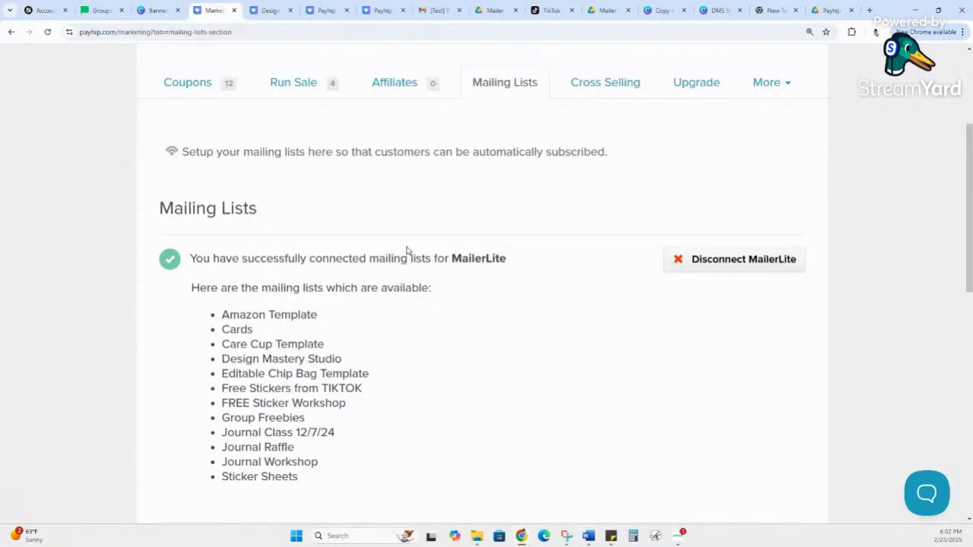
pyautogui.scroll(3, 393, 241)
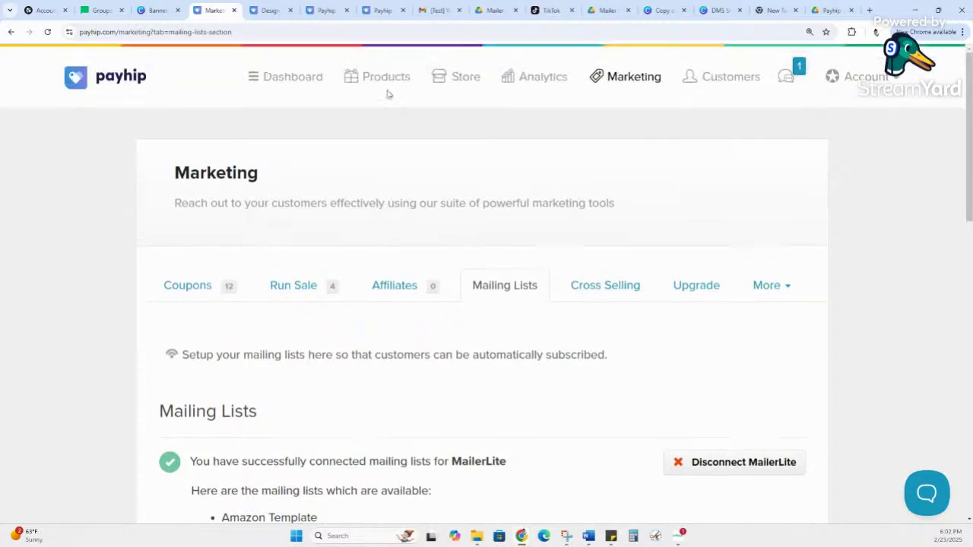
pyautogui.click(393, 79)
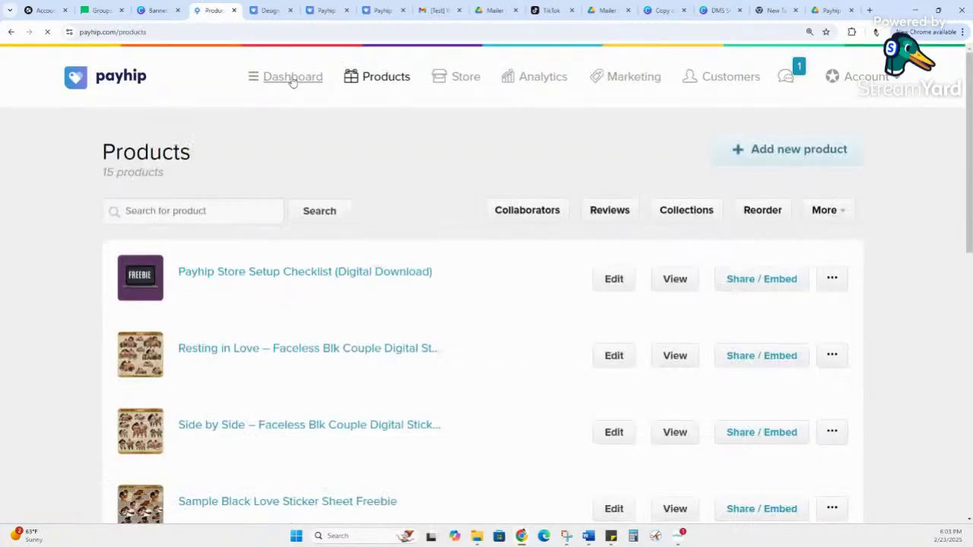
pyautogui.scroll(-1, 321, 190)
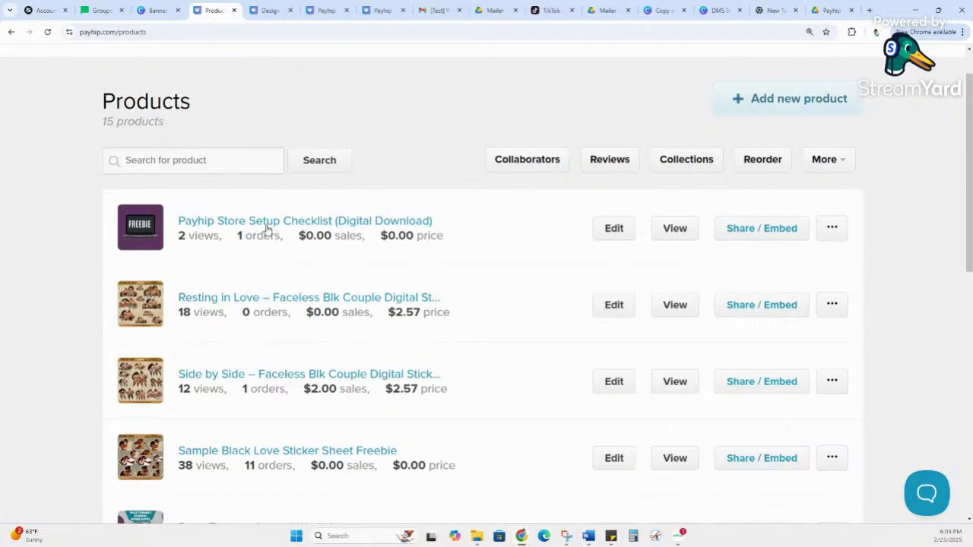
# Step: Turn on auto-subscribe to the 'Payhip Store Setup Checklist' MailerLite list for the checklist product and save
pyautogui.click(613, 229)
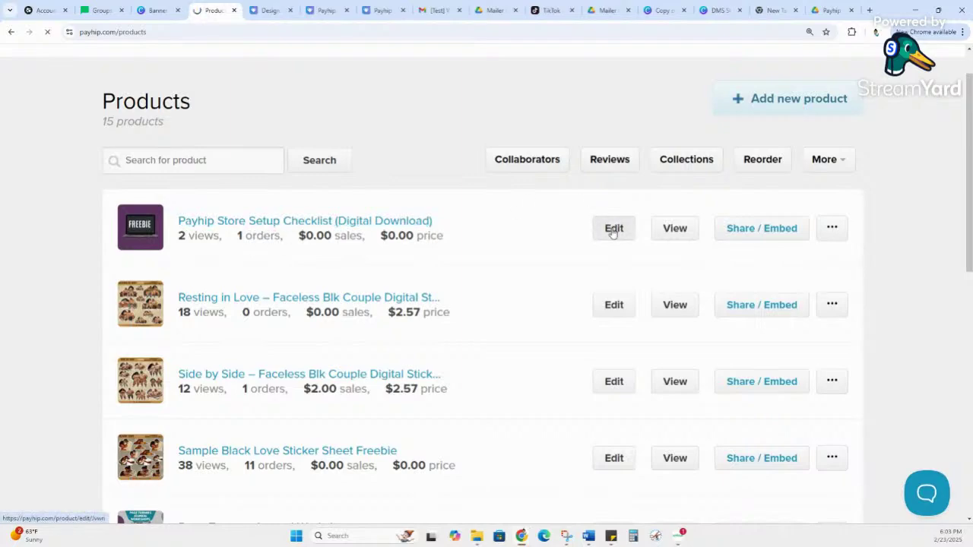
pyautogui.scroll(-4, 531, 304)
pyautogui.scroll(-20, 519, 326)
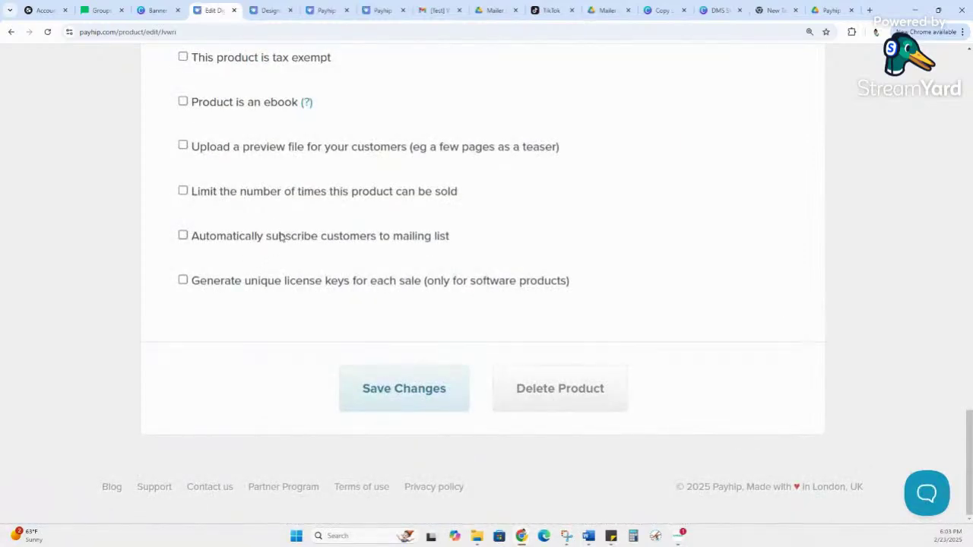
pyautogui.click(338, 239)
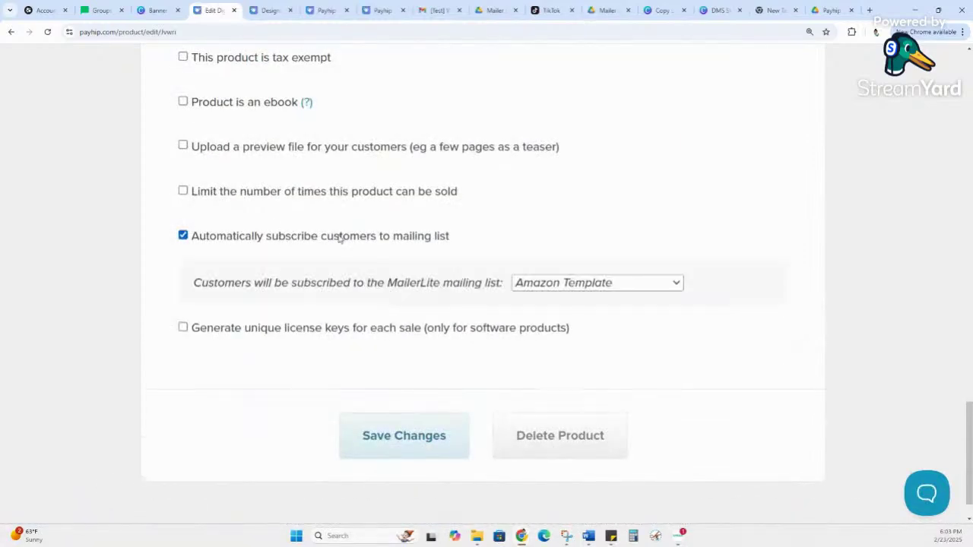
pyautogui.click(583, 286)
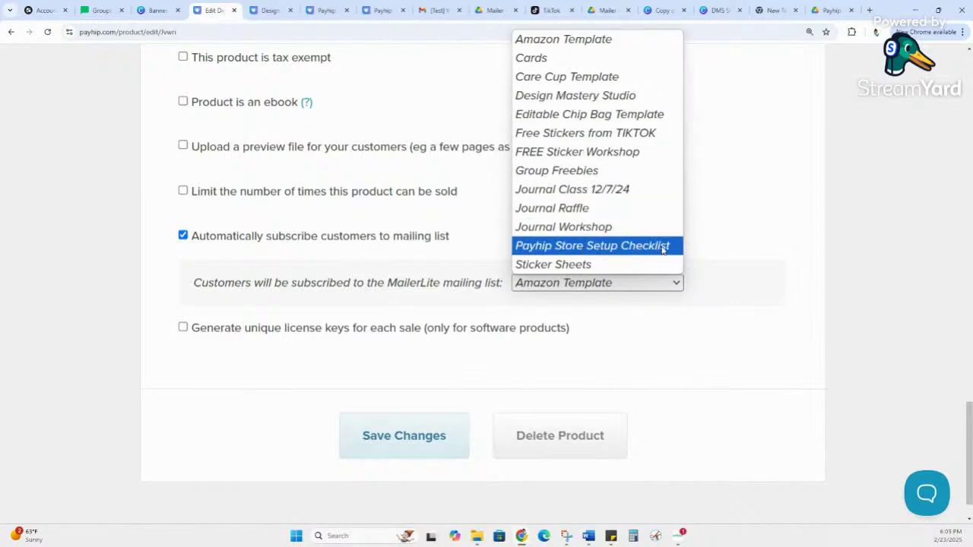
pyautogui.click(662, 248)
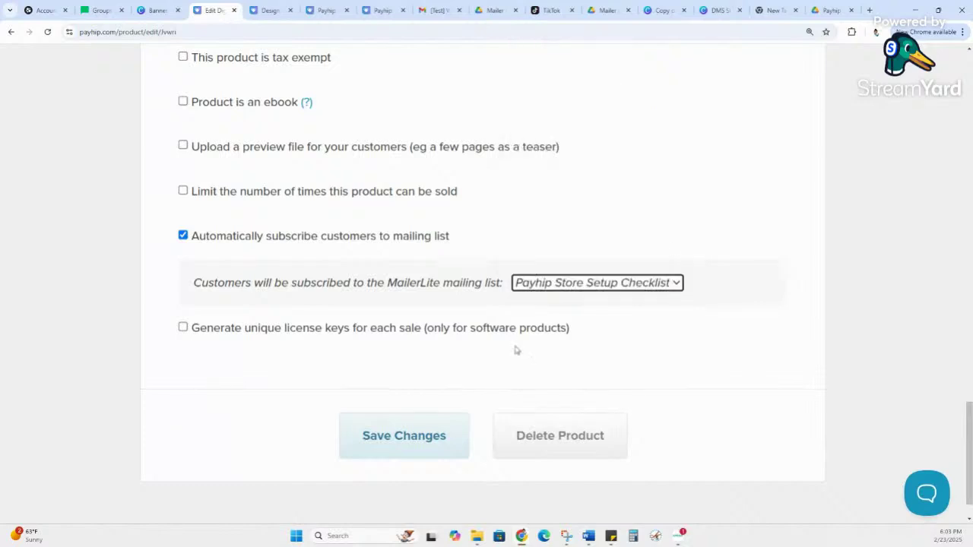
pyautogui.click(400, 447)
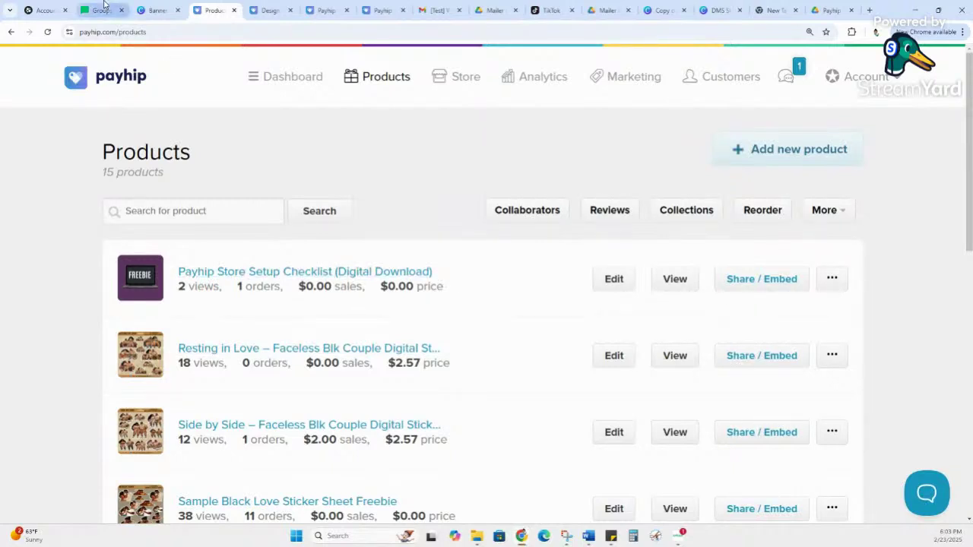
# Step: Switch off visibility of the GET YOUR FREEBIE link card in Beacons
pyautogui.click(32, 11)
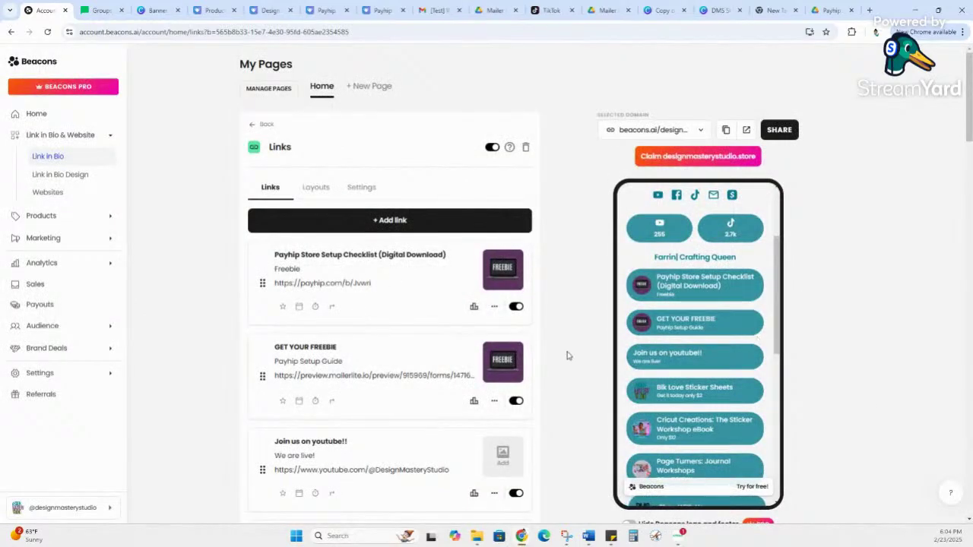
pyautogui.click(517, 402)
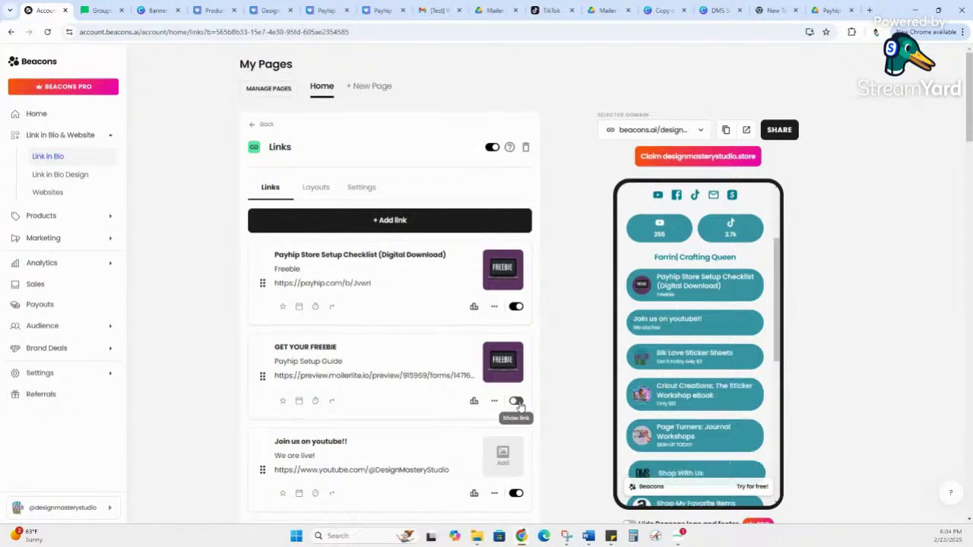
pyautogui.click(88, 10)
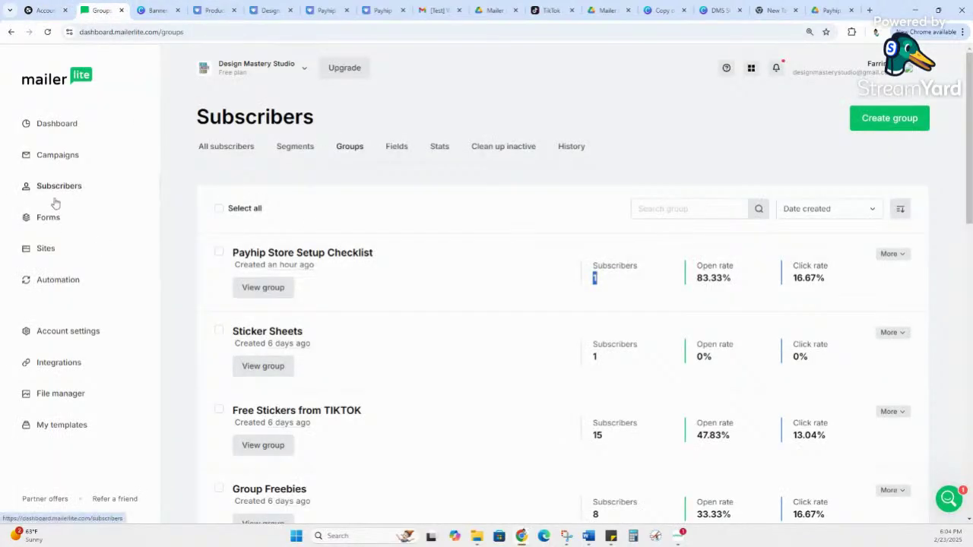
# Step: On the Automations page, toggle off Payhip Store Setup Checklist and toggle on Freebie
pyautogui.click(57, 286)
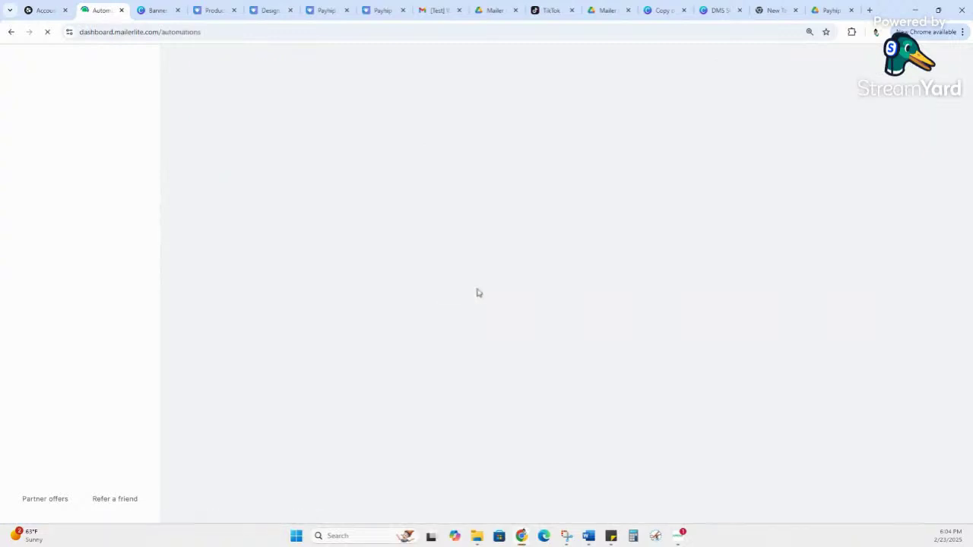
pyautogui.click(398, 299)
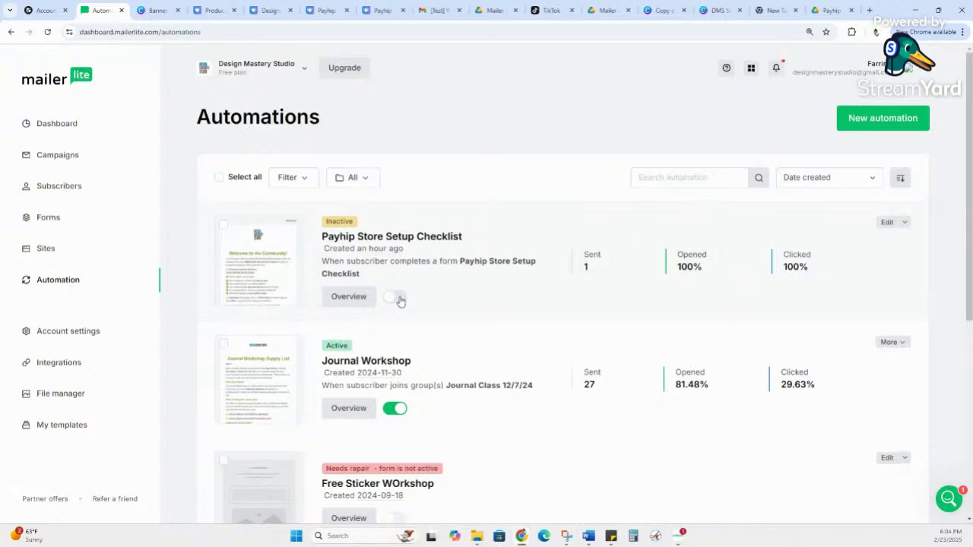
pyautogui.scroll(-3, 458, 300)
pyautogui.scroll(-2, 547, 326)
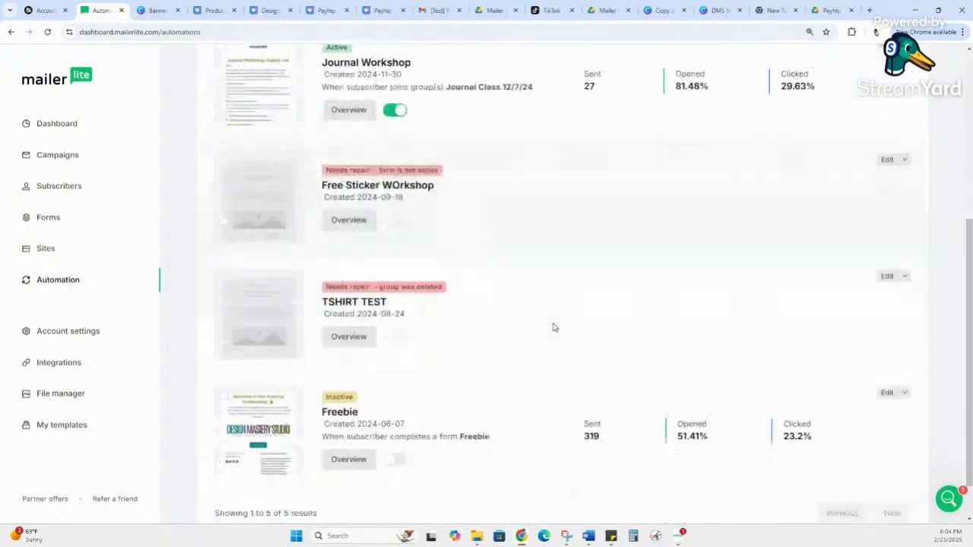
pyautogui.click(395, 409)
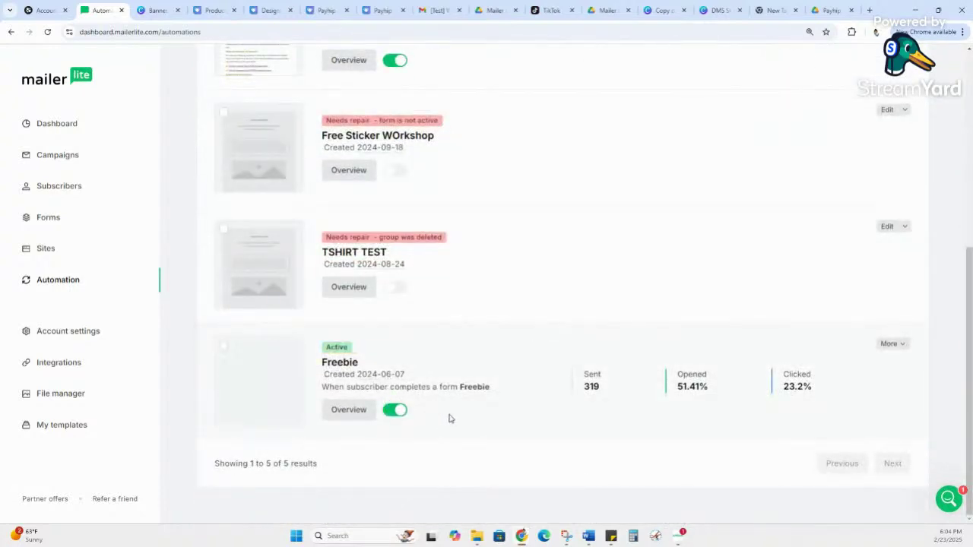
pyautogui.scroll(5, 606, 376)
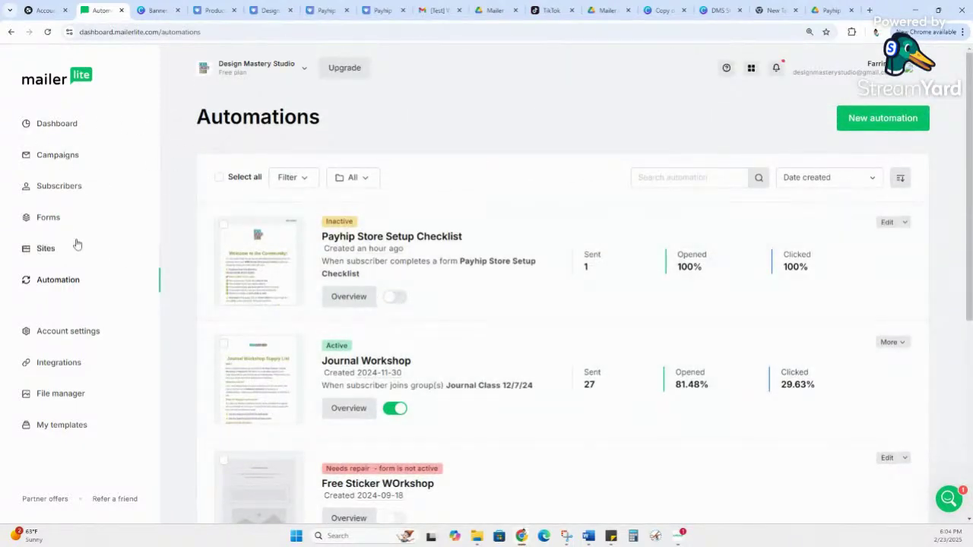
# Step: Preview the sent 'Live Now on TIKTOK' campaign email and select part of its opening sentence
pyautogui.click(76, 160)
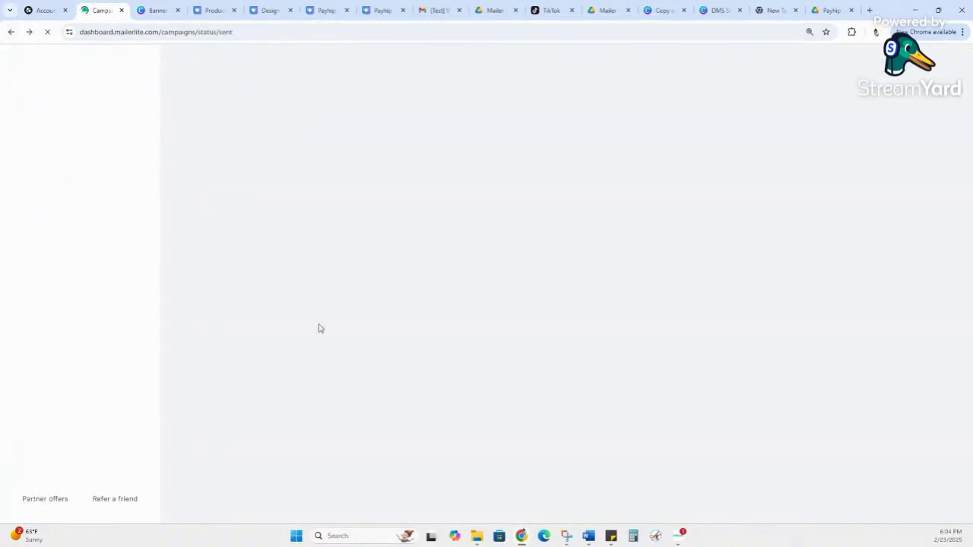
pyautogui.scroll(-3, 288, 327)
pyautogui.scroll(-18, 288, 326)
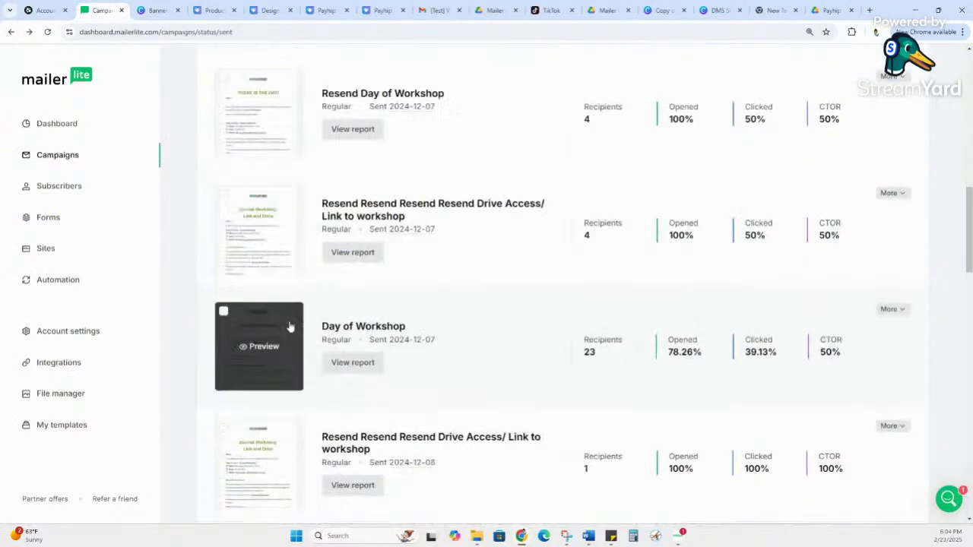
pyautogui.scroll(-5, 289, 327)
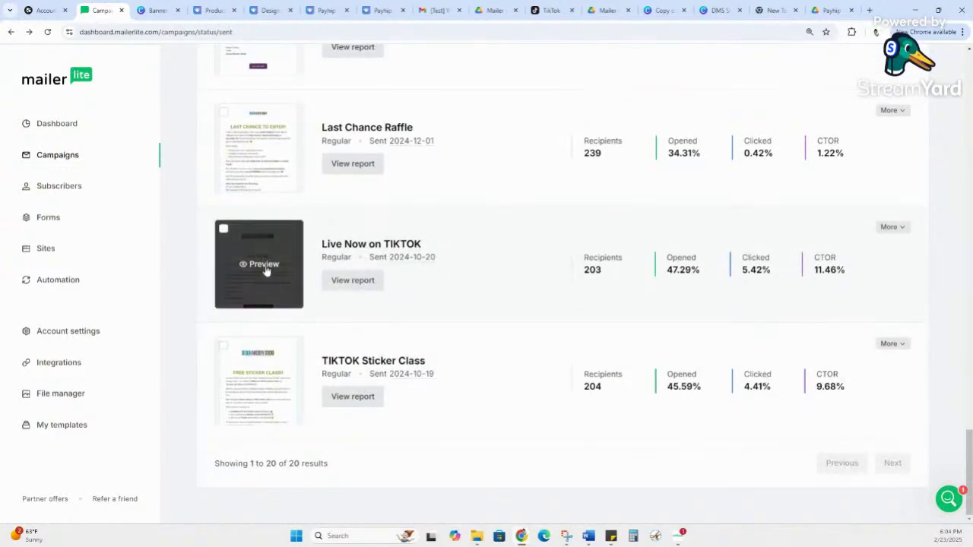
pyautogui.click(263, 262)
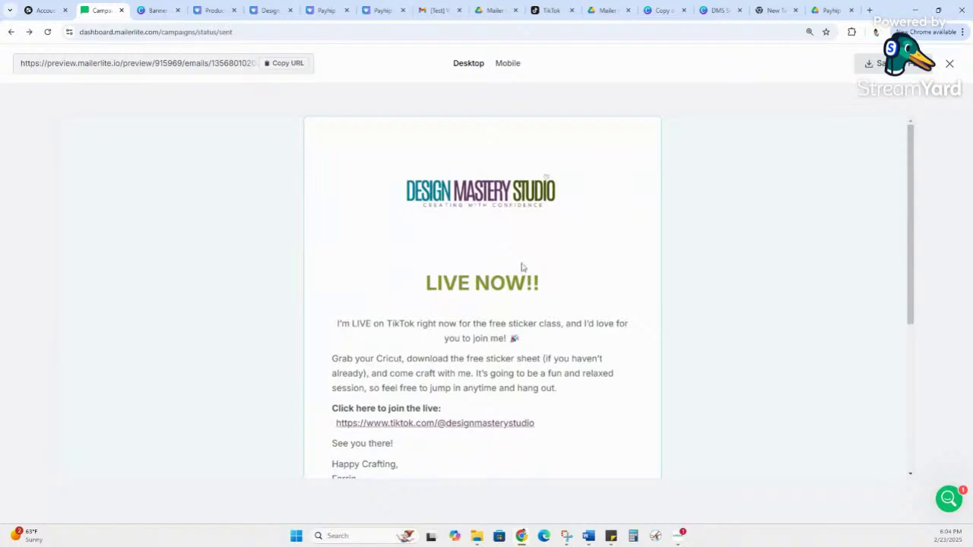
pyautogui.scroll(-2, 532, 274)
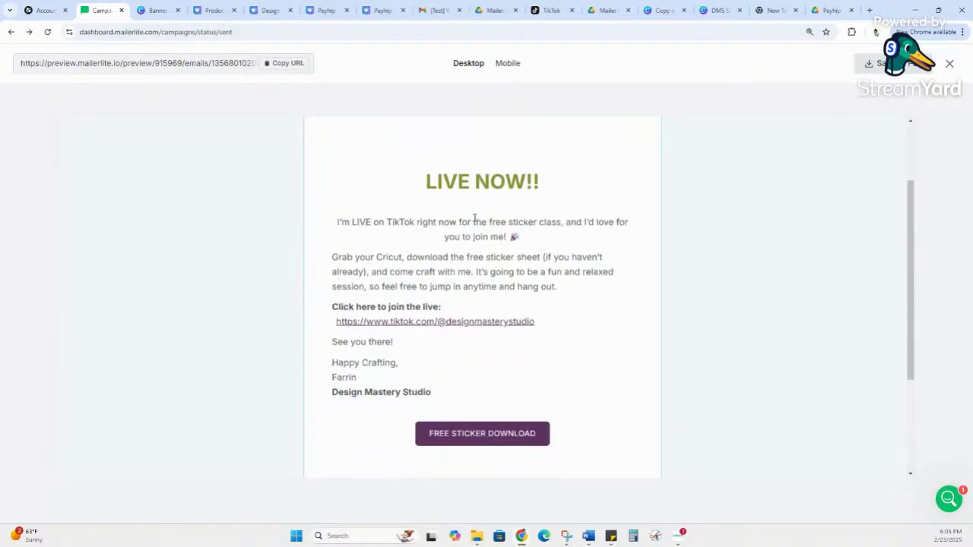
pyautogui.moveTo(349, 221); pyautogui.dragTo(609, 225)
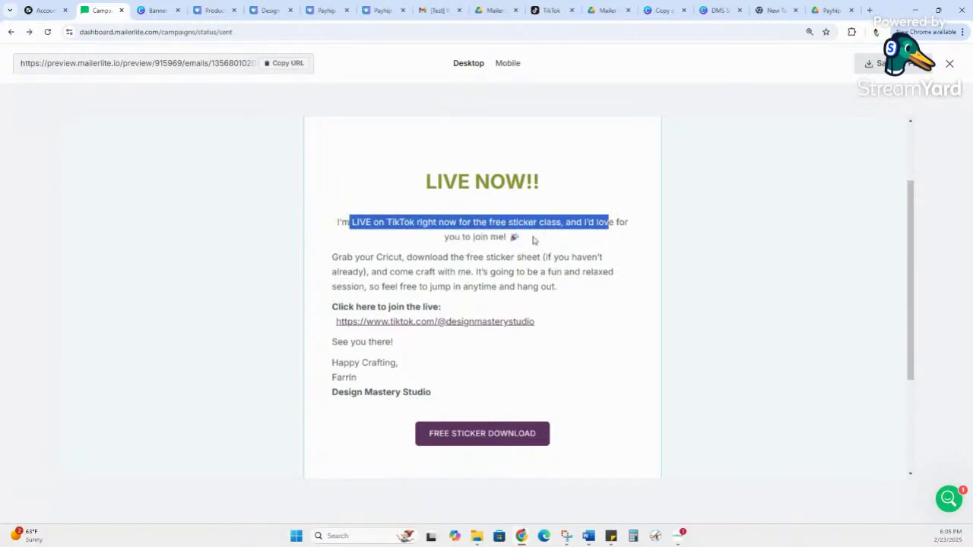